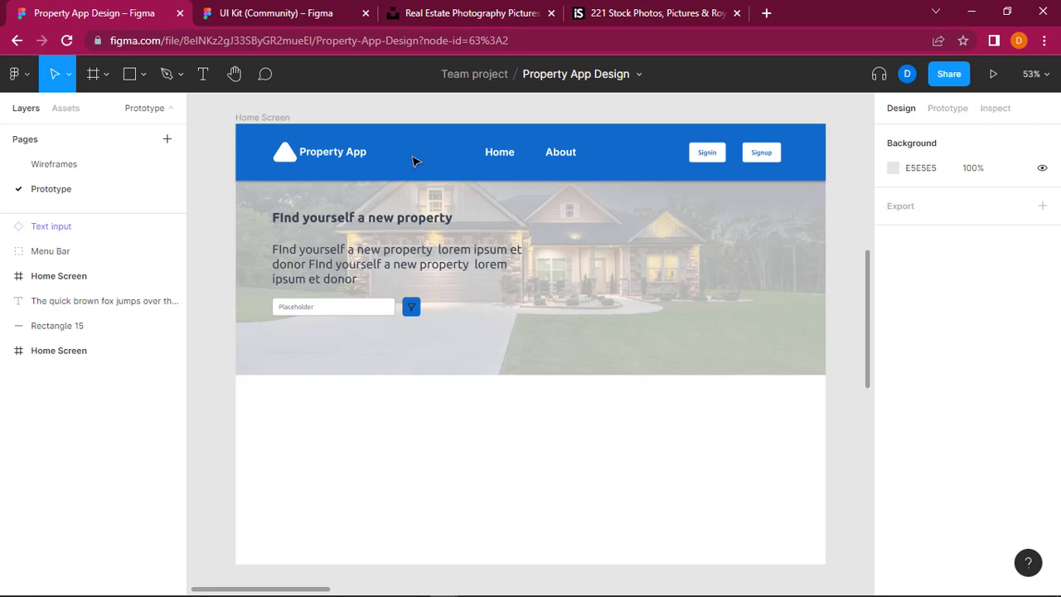
# Step: Look over the UI Kit and real-estate photo pages open in the browser, and return to the Property App Design file
pyautogui.click(298, 10)
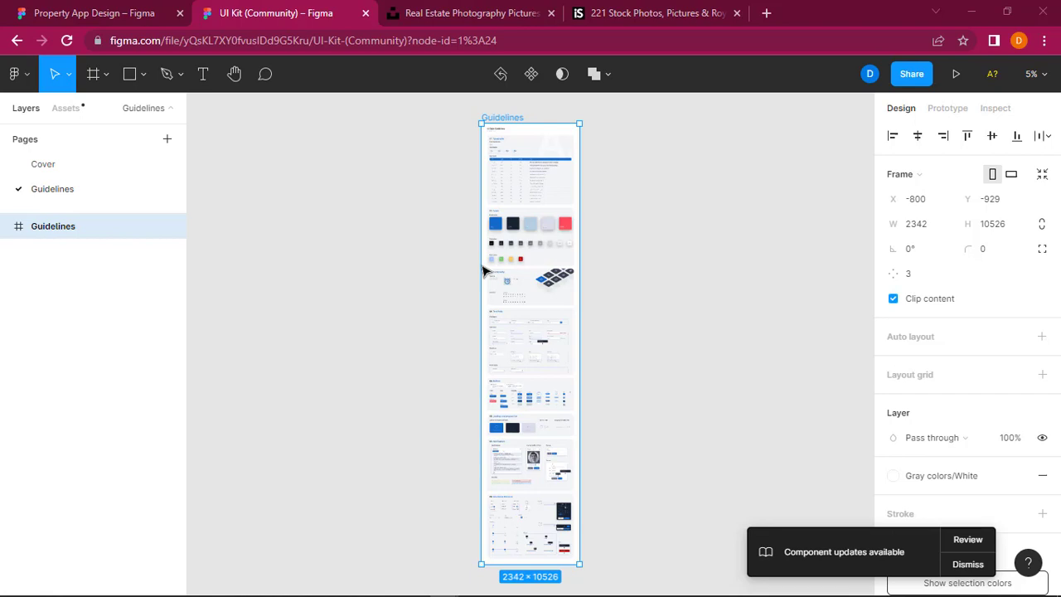
pyautogui.click(451, 8)
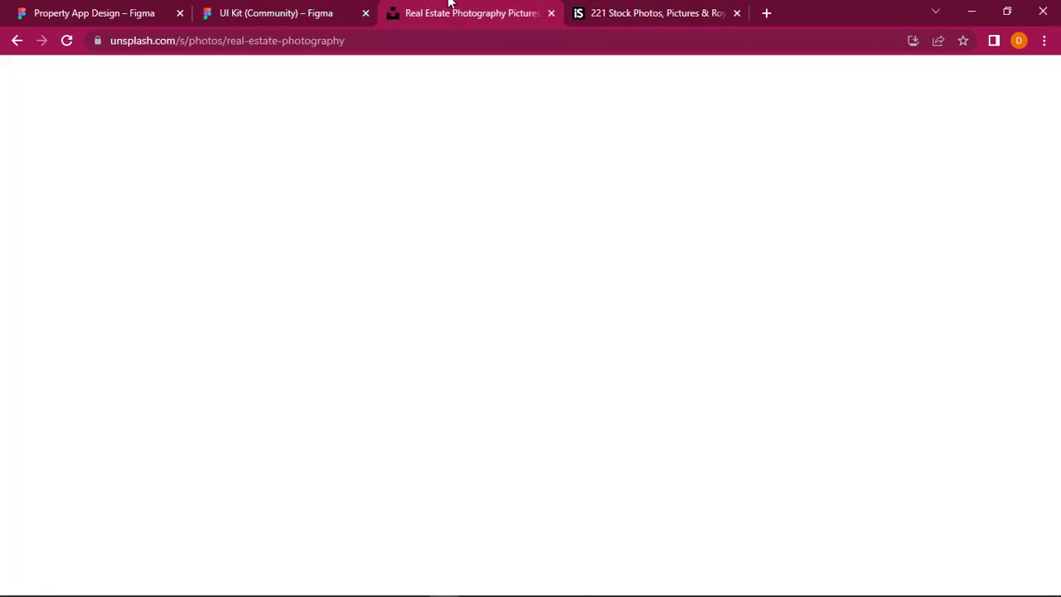
pyautogui.click(309, 7)
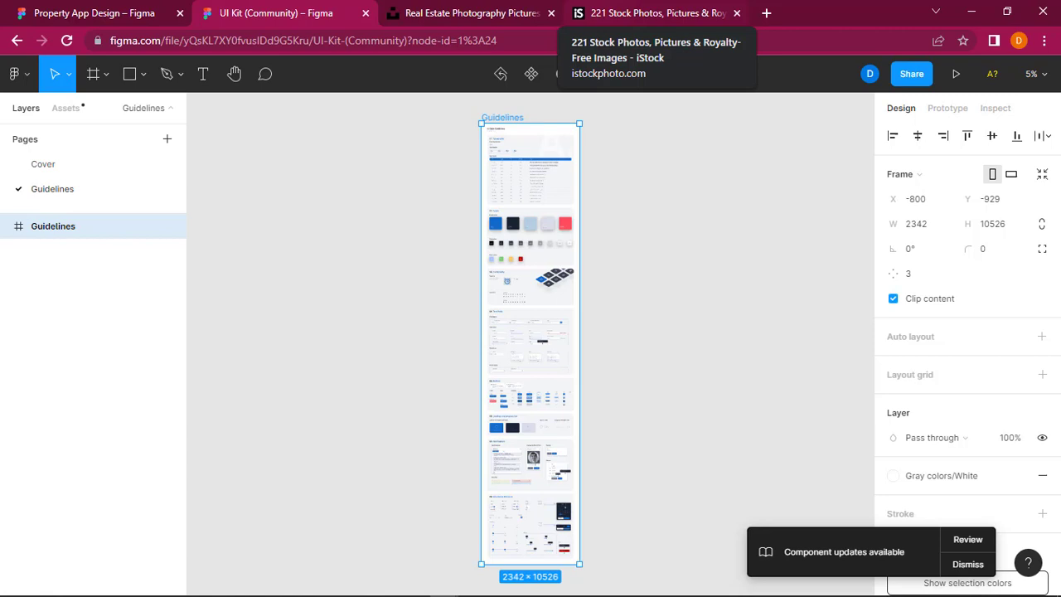
pyautogui.click(94, 12)
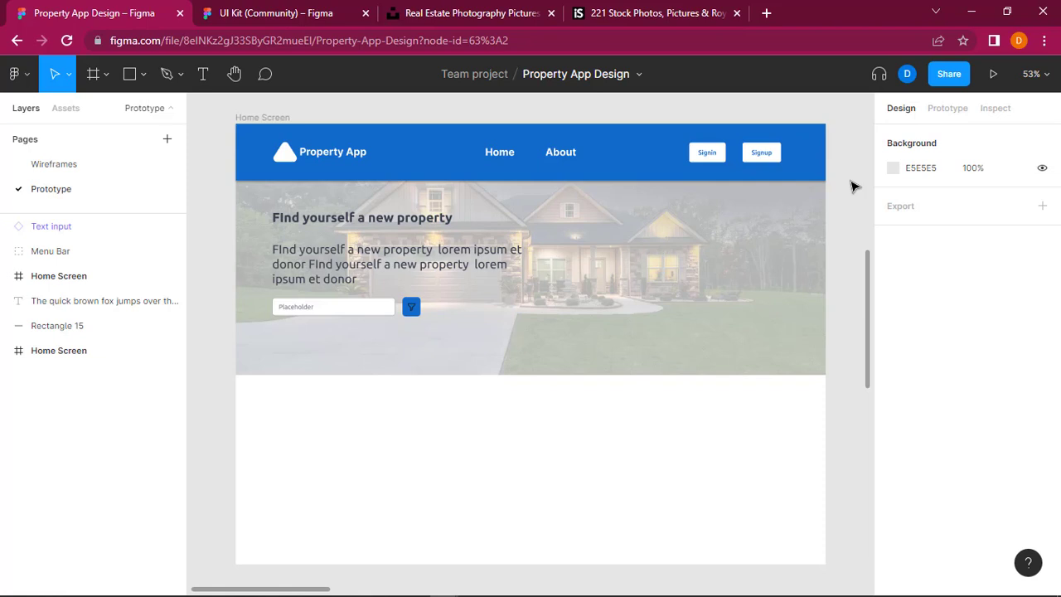
pyautogui.click(767, 10)
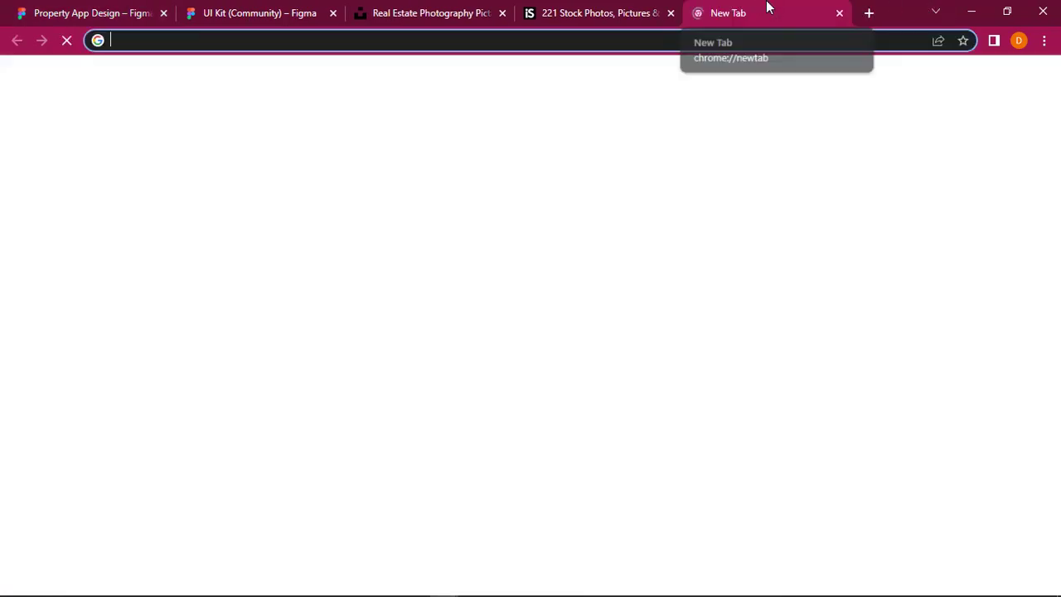
pyautogui.click(839, 13)
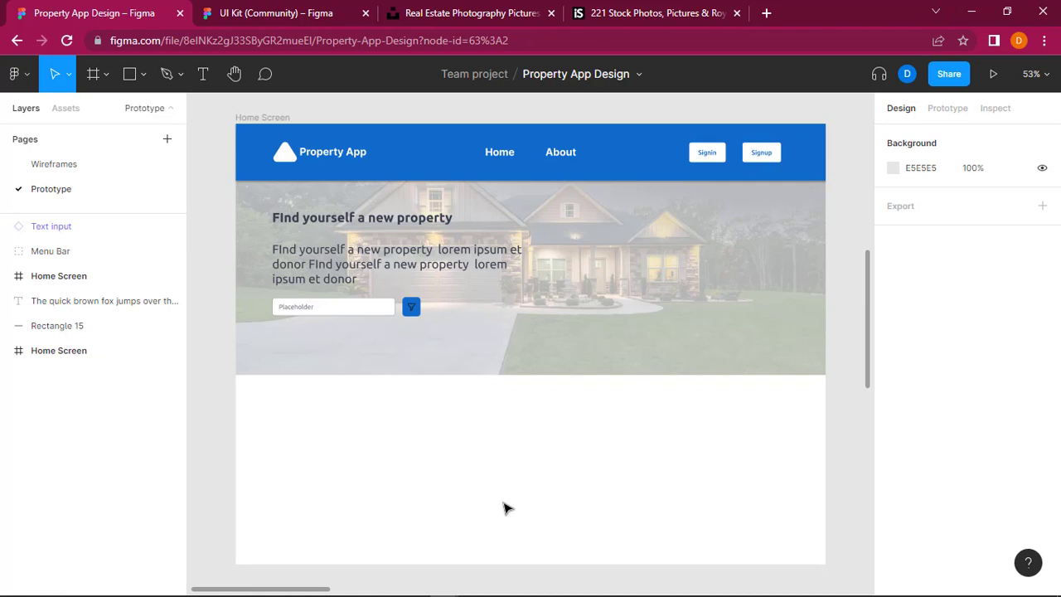
# Step: Examine the Home Screen design and the Home Screen wireframe beside it on the Prototype page
pyautogui.scroll(1, 490, 386)
pyautogui.scroll(1, 462, 357)
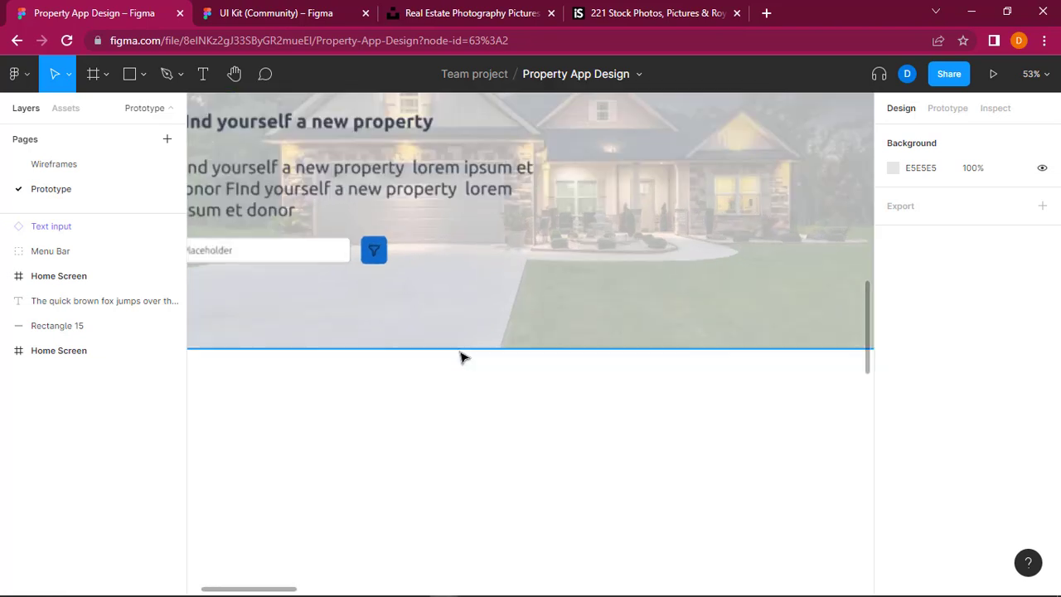
pyautogui.scroll(-2, 462, 357)
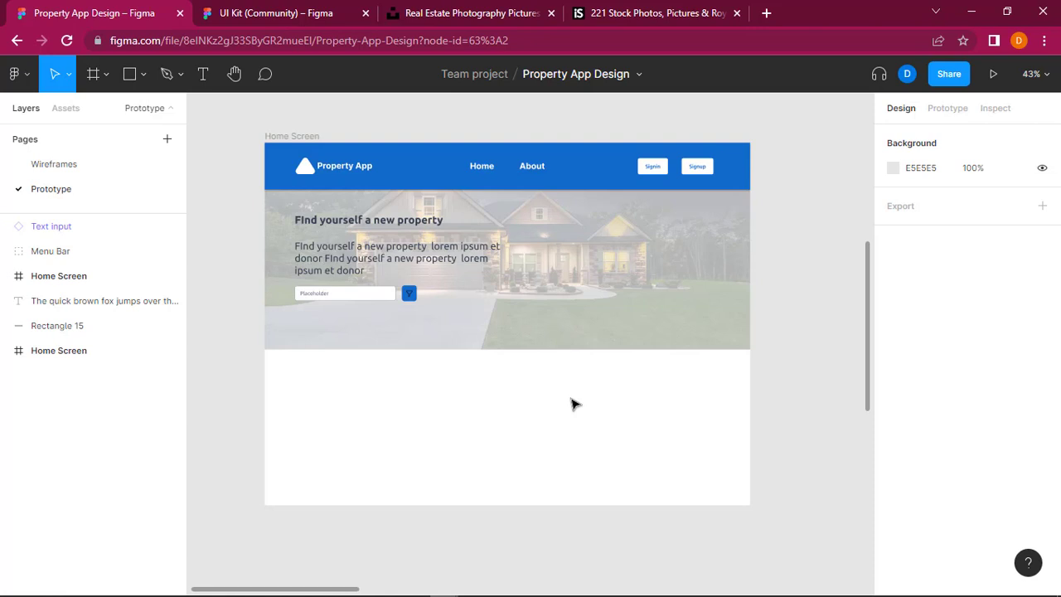
pyautogui.hscroll(3, 574, 404)
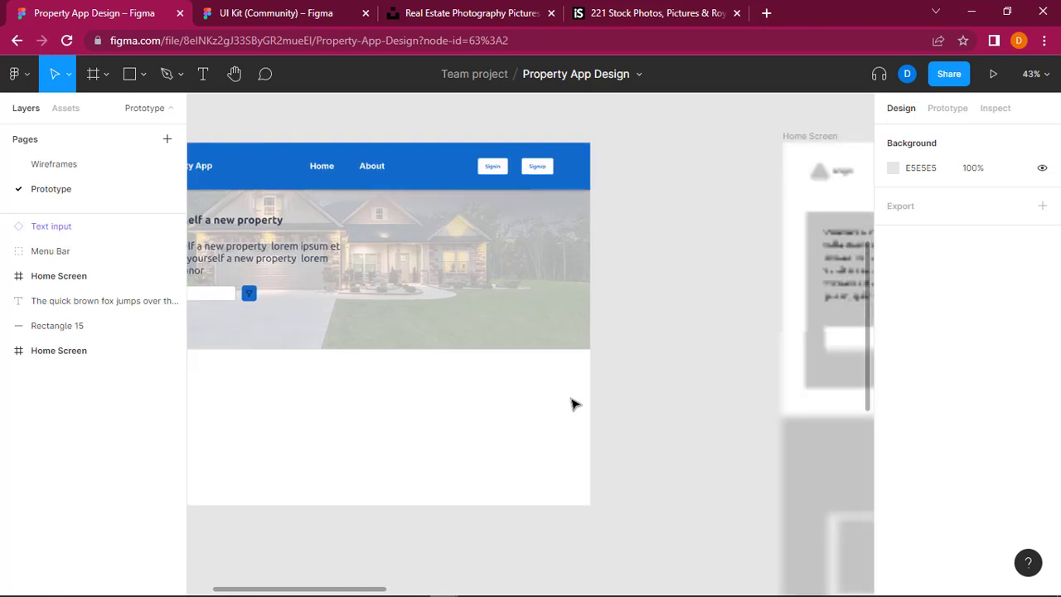
pyautogui.scroll(-3, 574, 403)
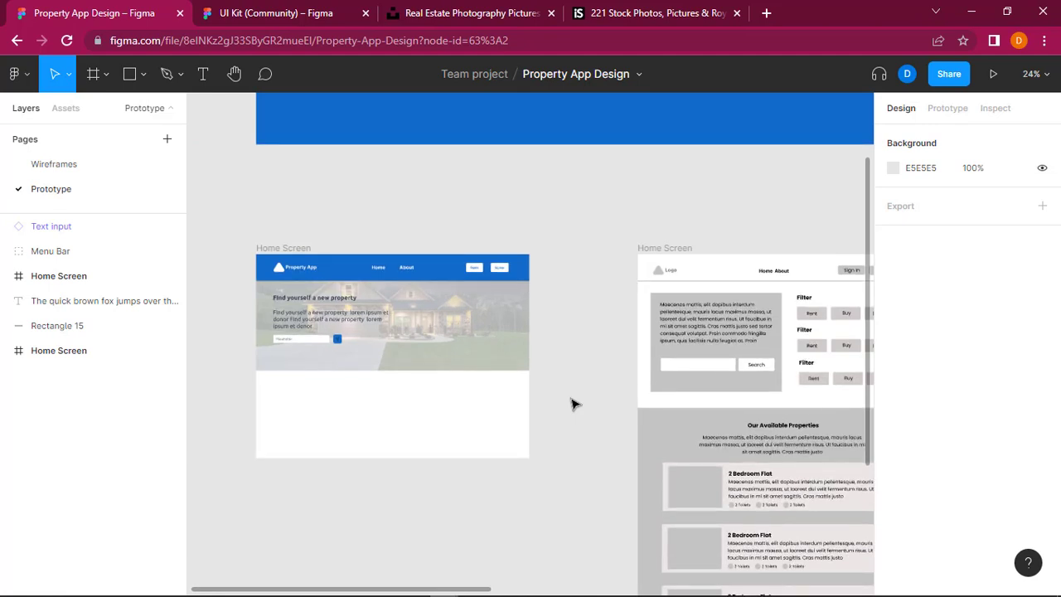
pyautogui.scroll(2, 574, 404)
pyautogui.hscroll(-5, 574, 403)
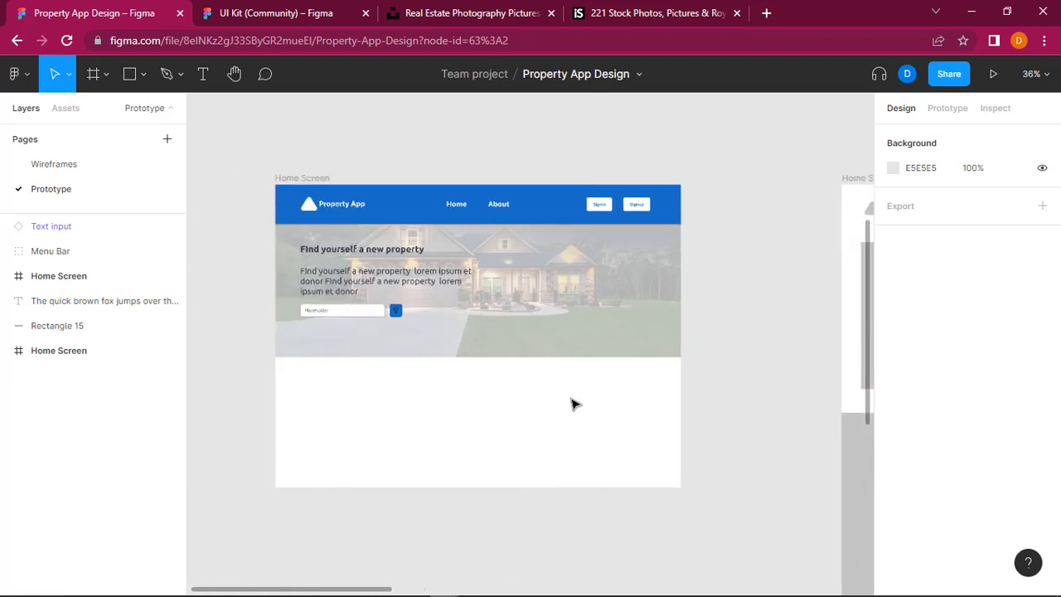
pyautogui.hscroll(-2, 575, 403)
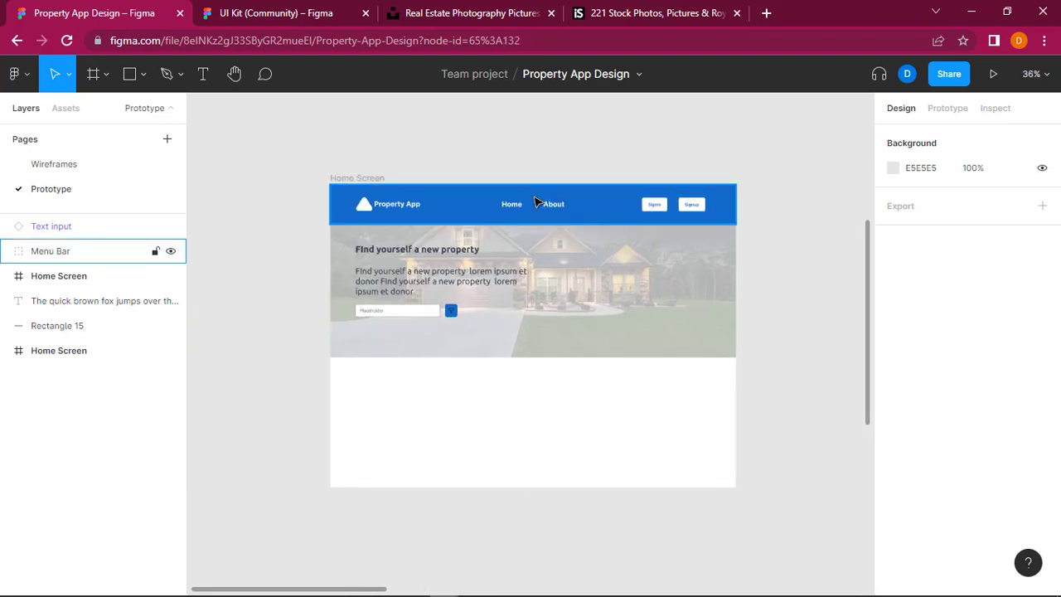
pyautogui.click(501, 203)
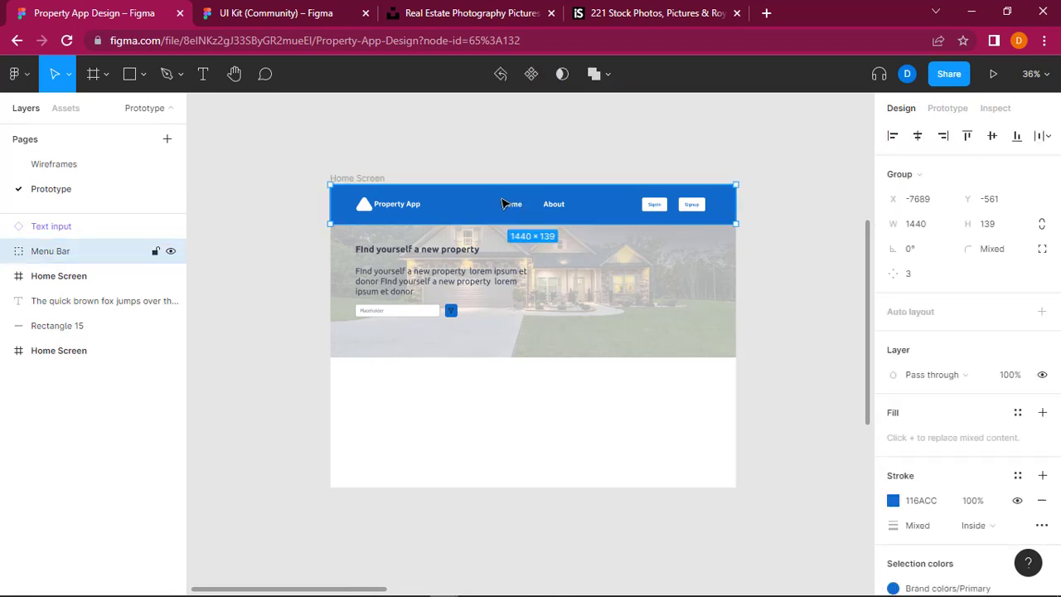
pyautogui.doubleClick(500, 211)
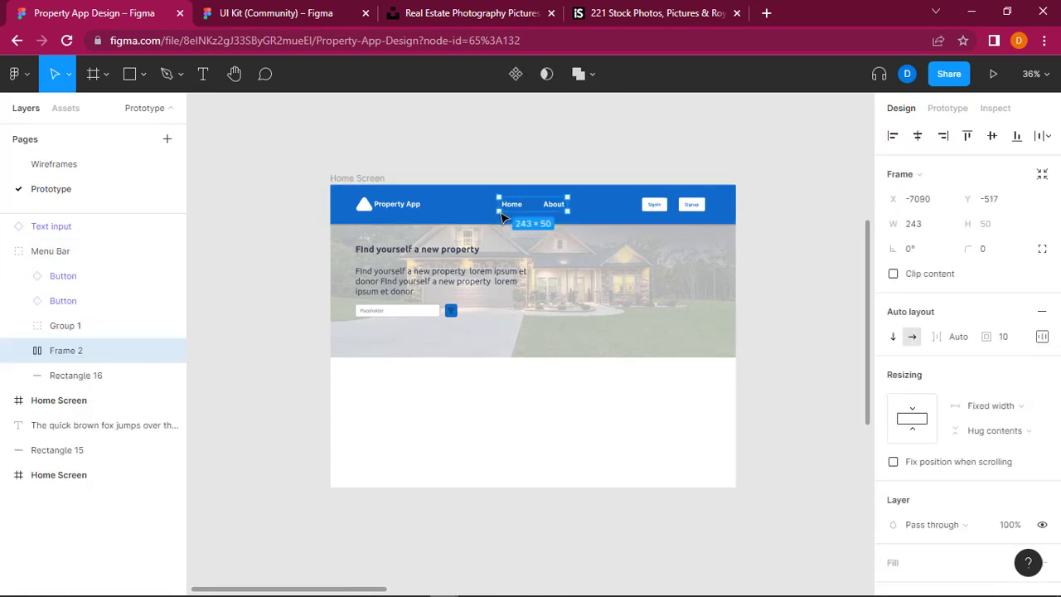
pyautogui.moveTo(503, 206); pyautogui.dragTo(502, 217)
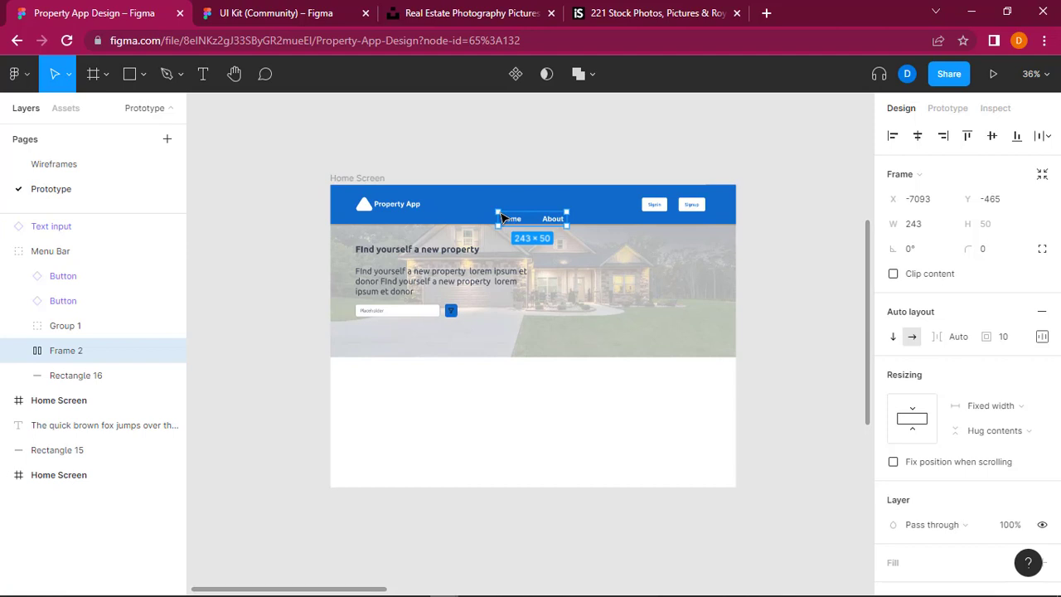
pyautogui.hotkey('ctrl', 'z')
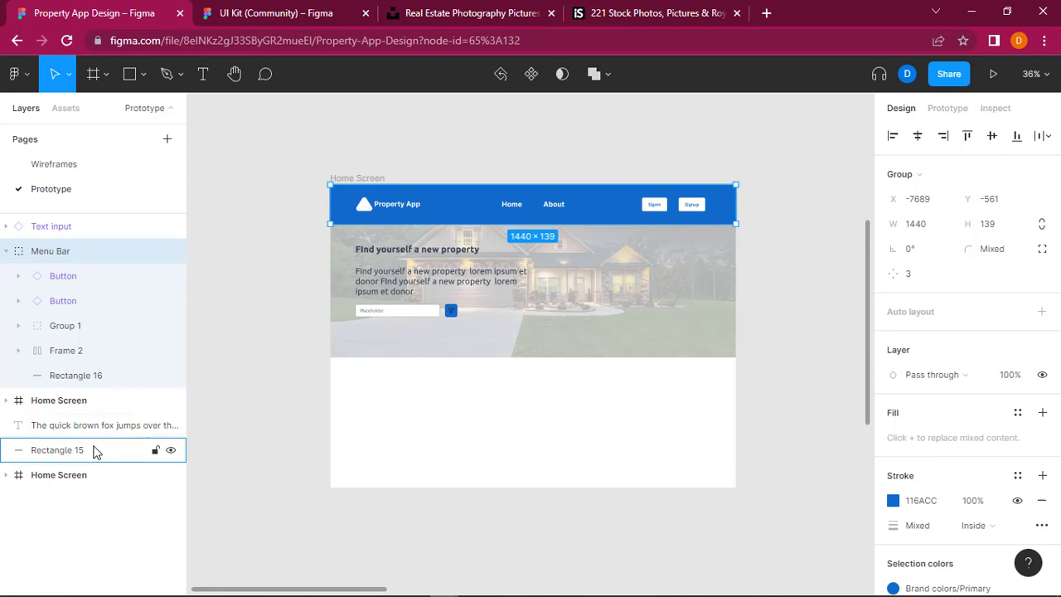
# Step: Collapse the Menu Bar group and nest it as the first layer inside the Home Screen frame that holds the property photo
pyautogui.click(6, 252)
pyautogui.moveTo(80, 256); pyautogui.dragTo(19, 254)
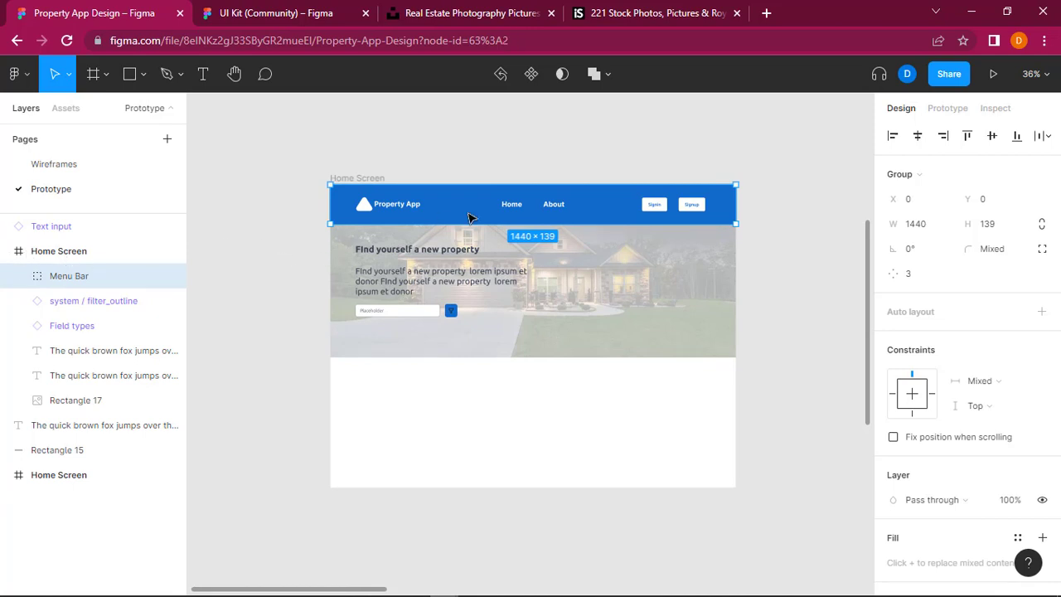
pyautogui.click(760, 163)
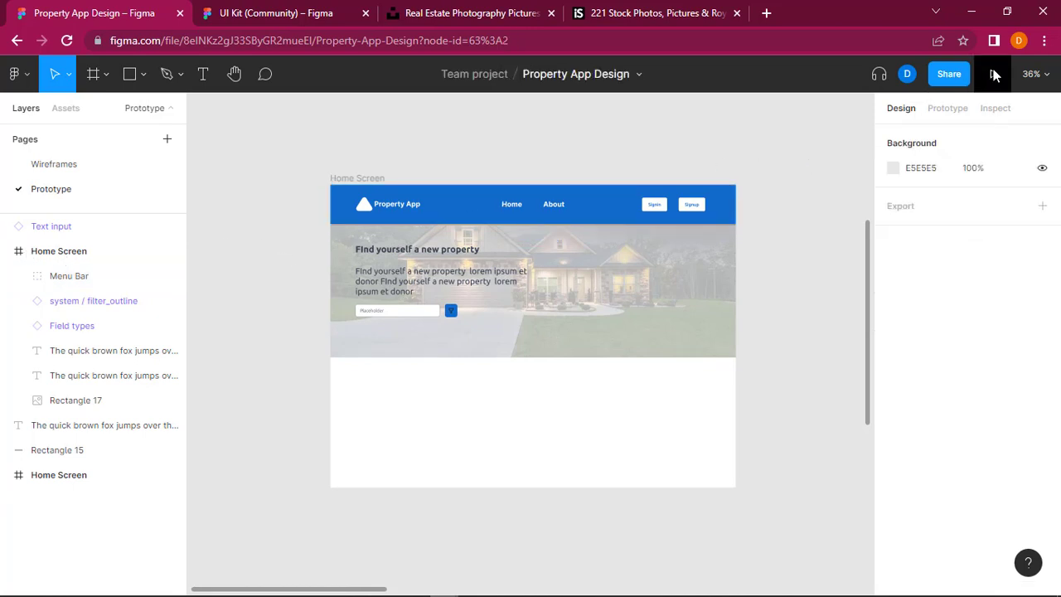
# Step: Launch the prototype presentation in its own browser tab and switch back to the Property App Design file
pyautogui.click(995, 108)
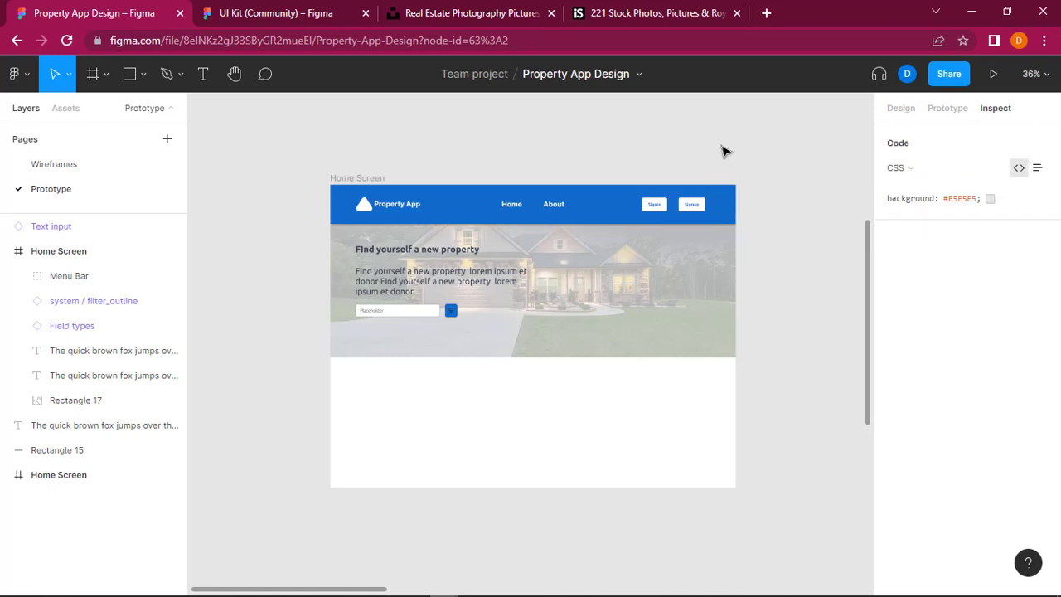
pyautogui.click(993, 75)
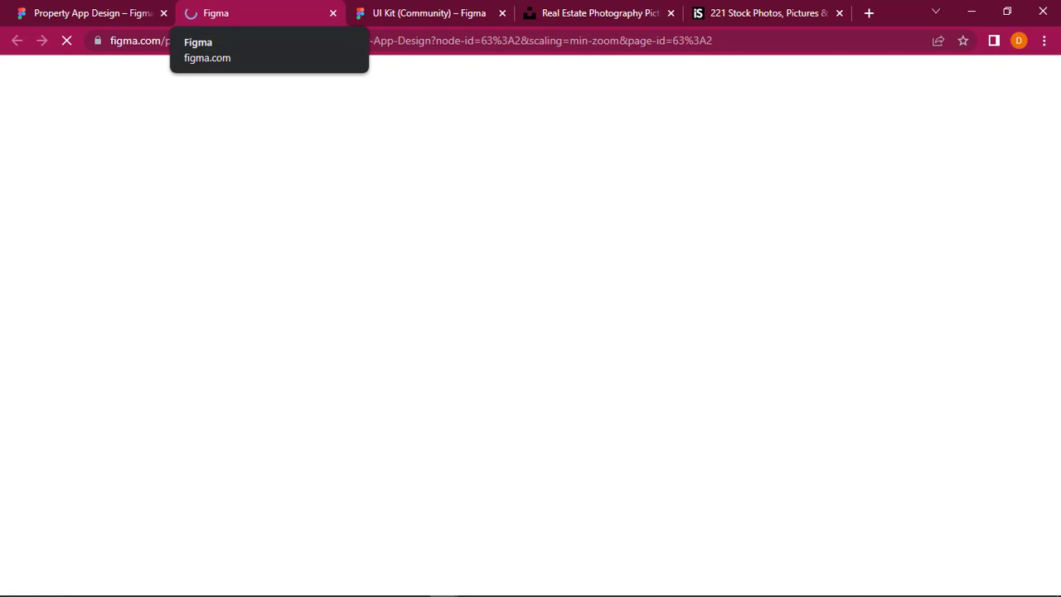
pyautogui.click(92, 13)
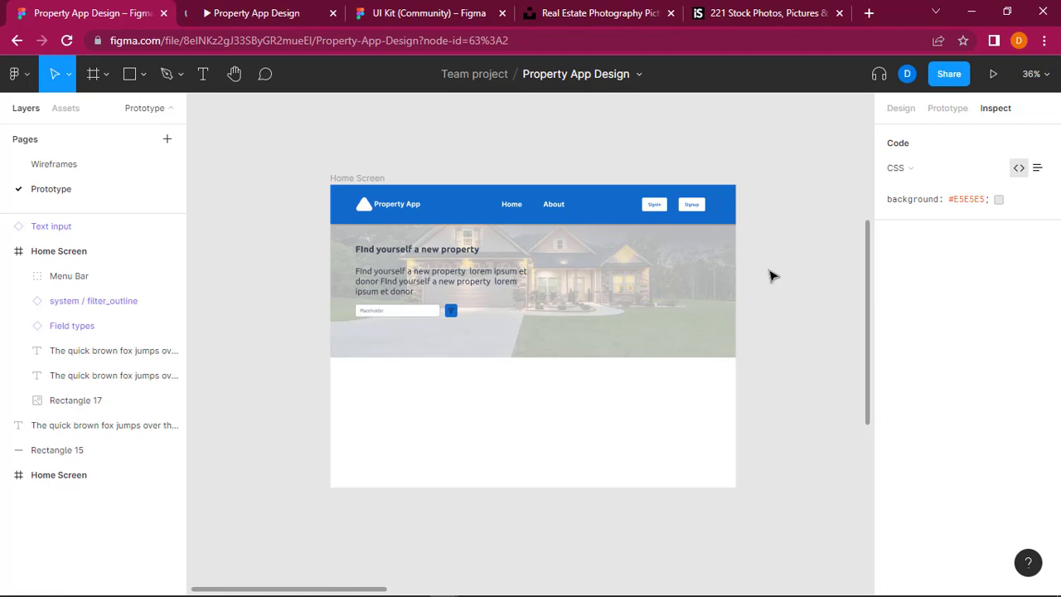
# Step: Compare the coloured Home Screen design with the grey wireframe, including its filter options and available properties section
pyautogui.moveTo(272, 589); pyautogui.dragTo(323, 590)
pyautogui.hscroll(4, 528, 455)
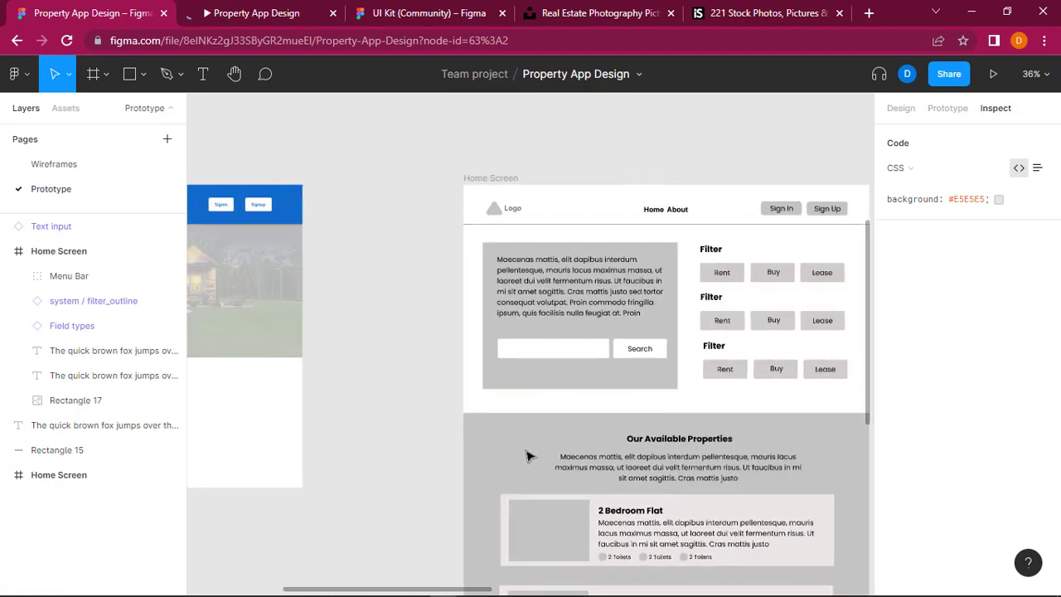
pyautogui.hscroll(-1, 530, 455)
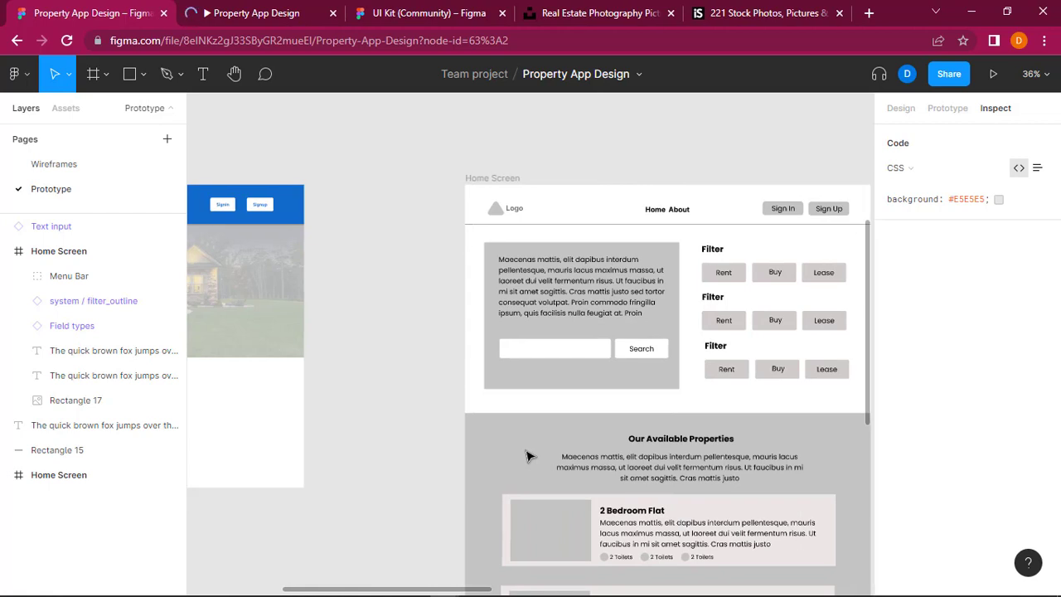
pyautogui.hscroll(-4, 528, 455)
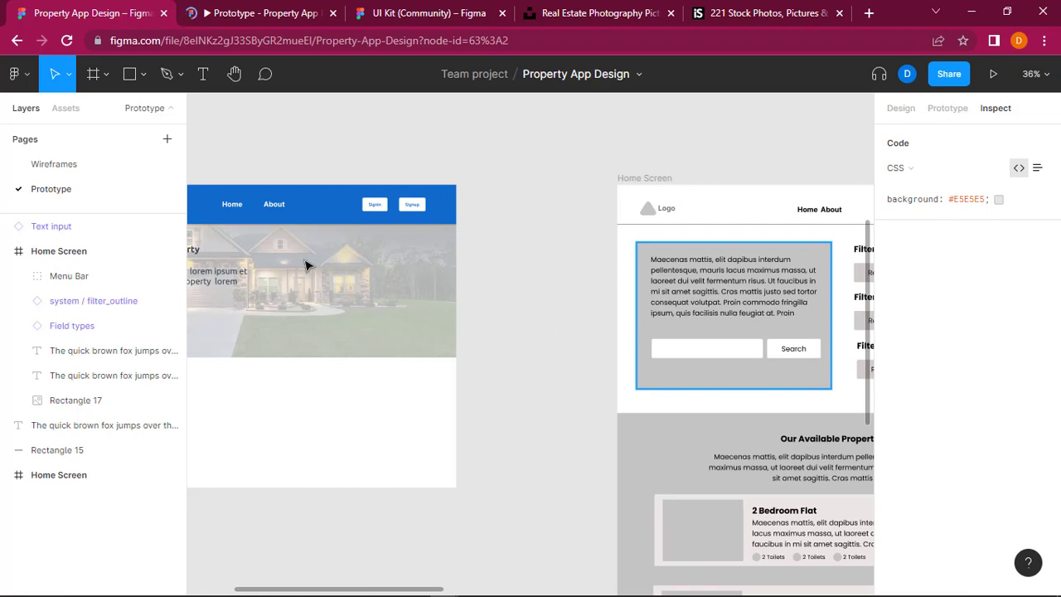
pyautogui.hscroll(-2, 290, 271)
pyautogui.hscroll(-5, 290, 271)
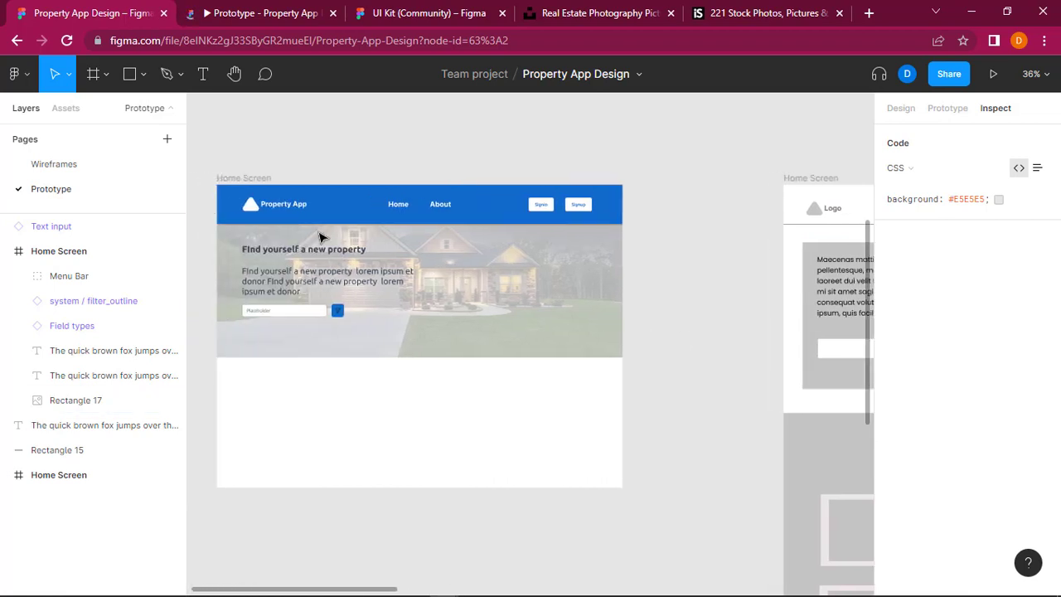
pyautogui.hscroll(12, 381, 322)
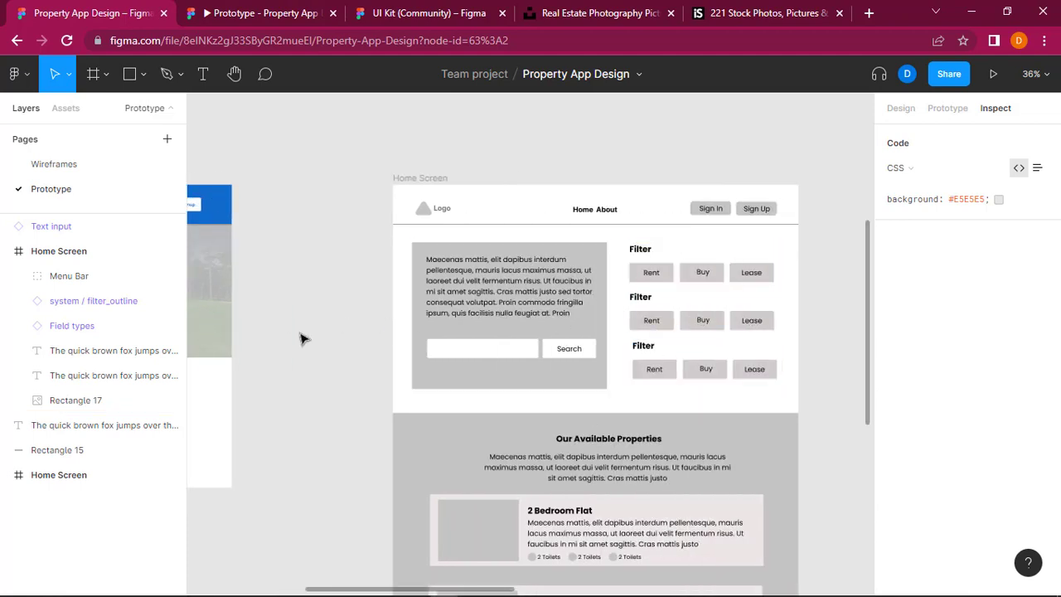
pyautogui.hscroll(-8, 301, 337)
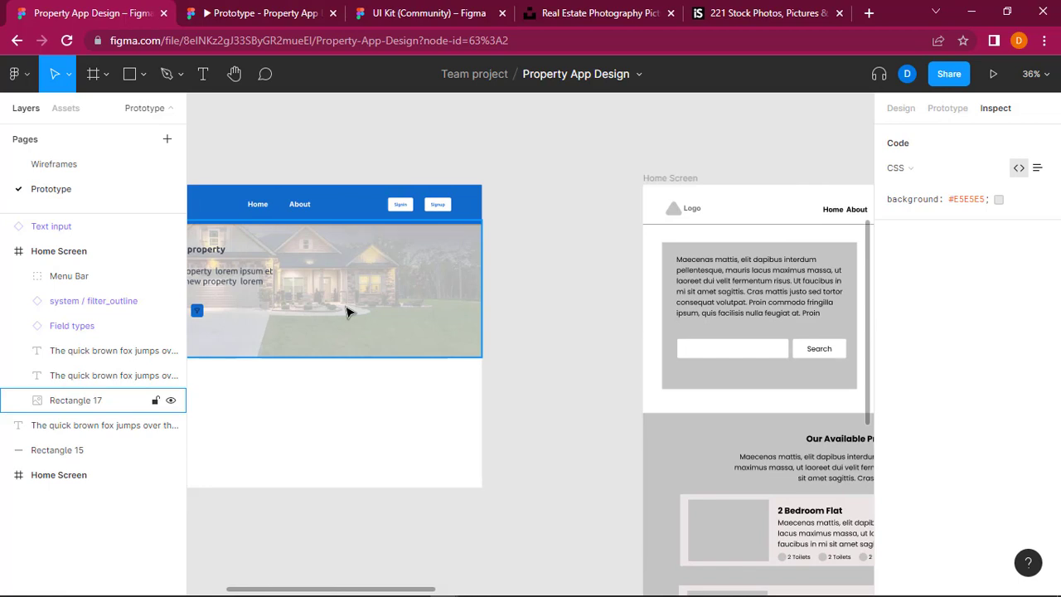
pyautogui.hscroll(-3, 347, 312)
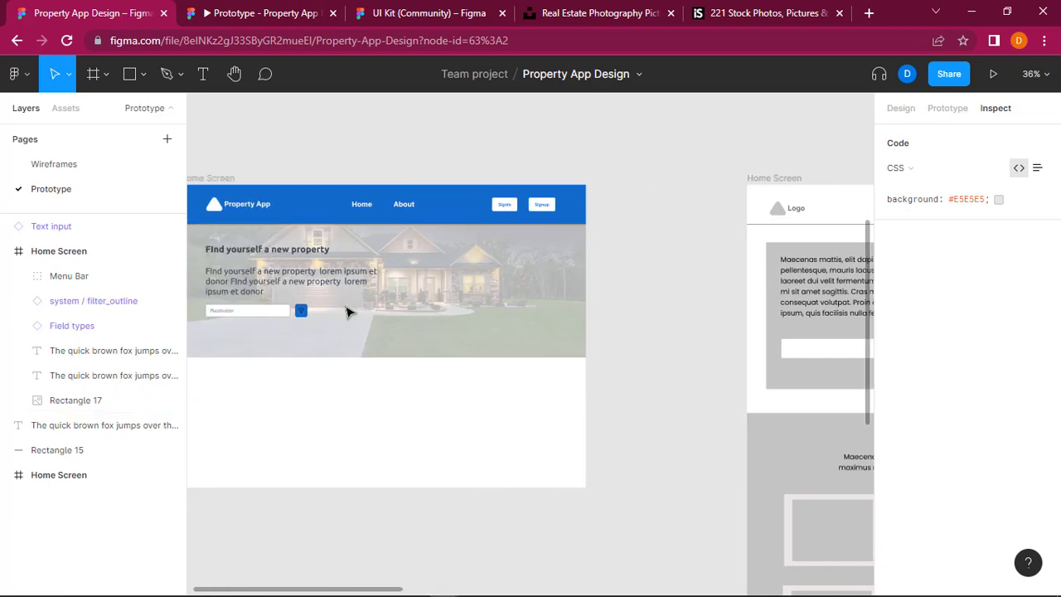
pyautogui.hscroll(1, 349, 312)
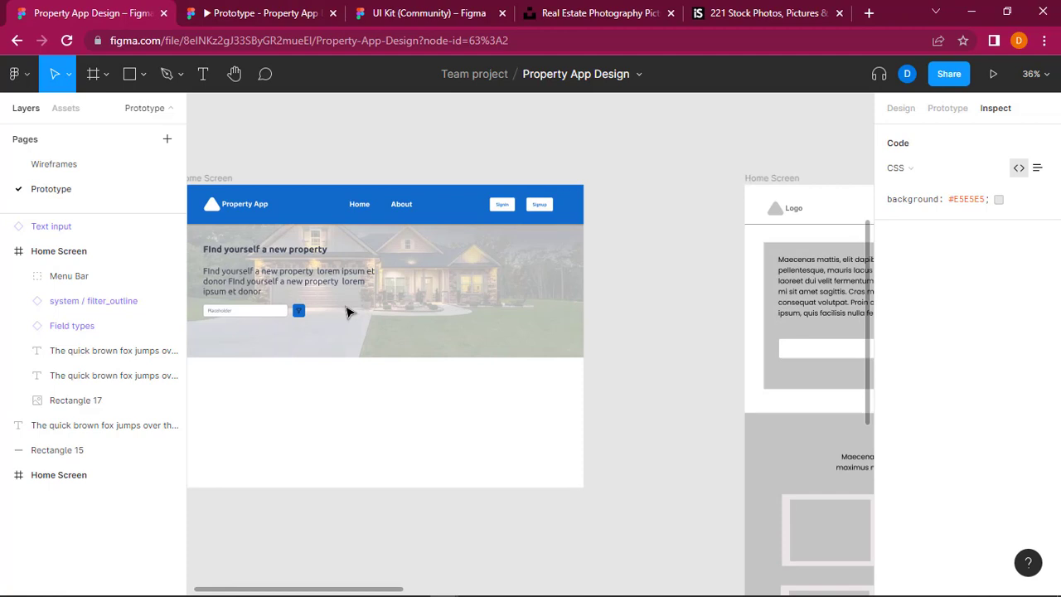
# Step: Switch to the prototype presentation, hide the Figma interface, and review the Home Screen from header to page end
pyautogui.click(254, 7)
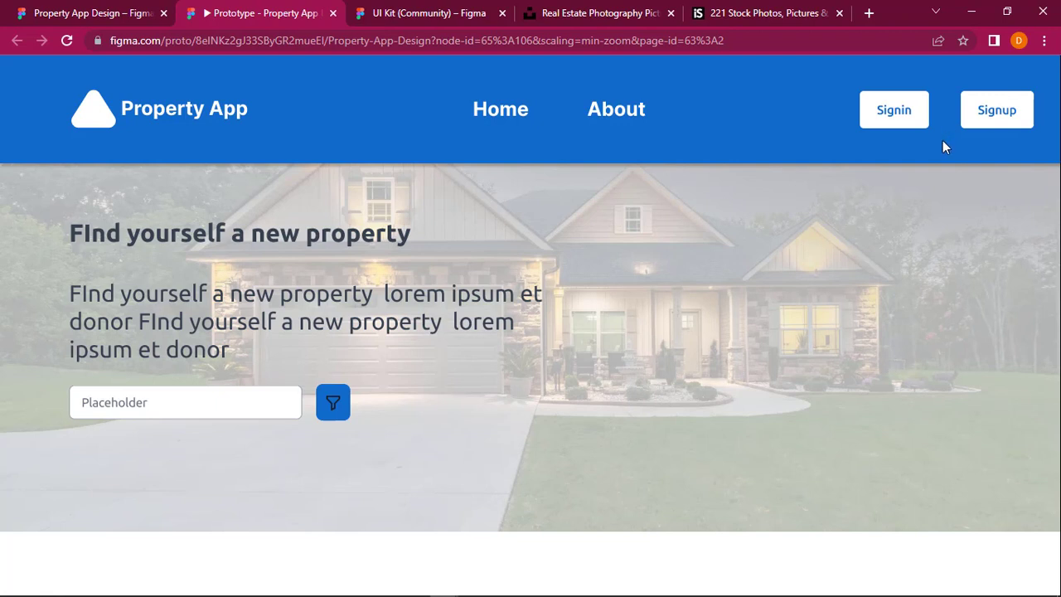
pyautogui.click(990, 74)
pyautogui.click(889, 296)
pyautogui.scroll(-4, 652, 323)
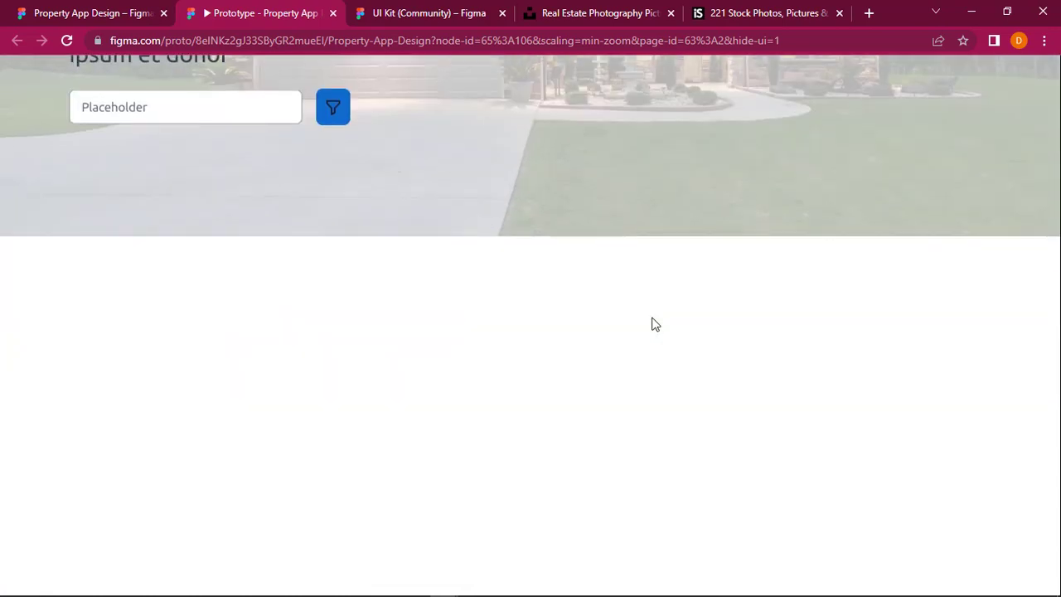
pyautogui.scroll(4, 636, 449)
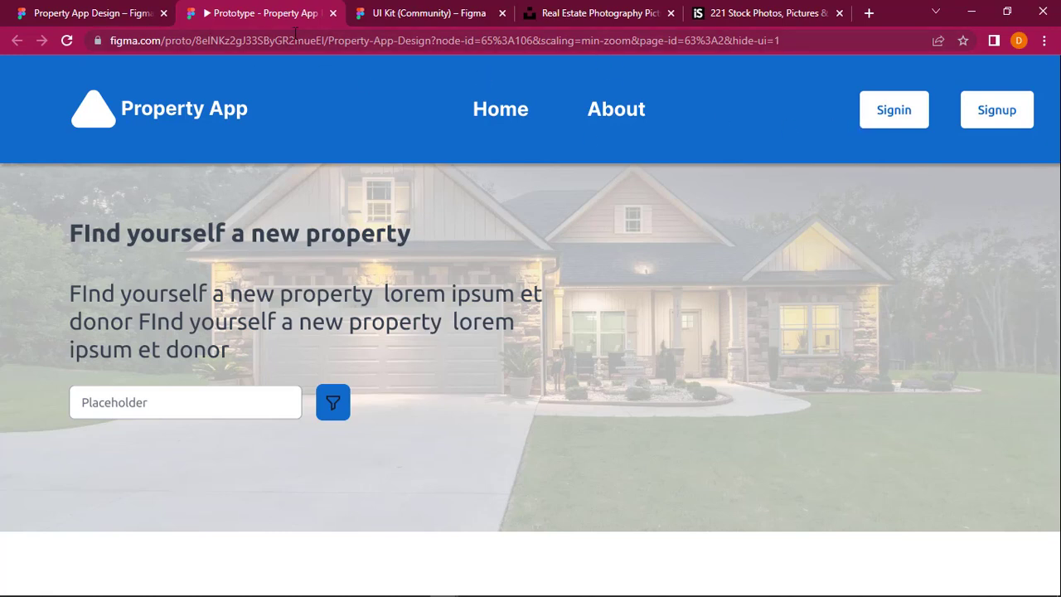
# Step: Return to the Property App Design file, select the logo group in the menu bar, and compare it with the prototype presentation
pyautogui.click(116, 12)
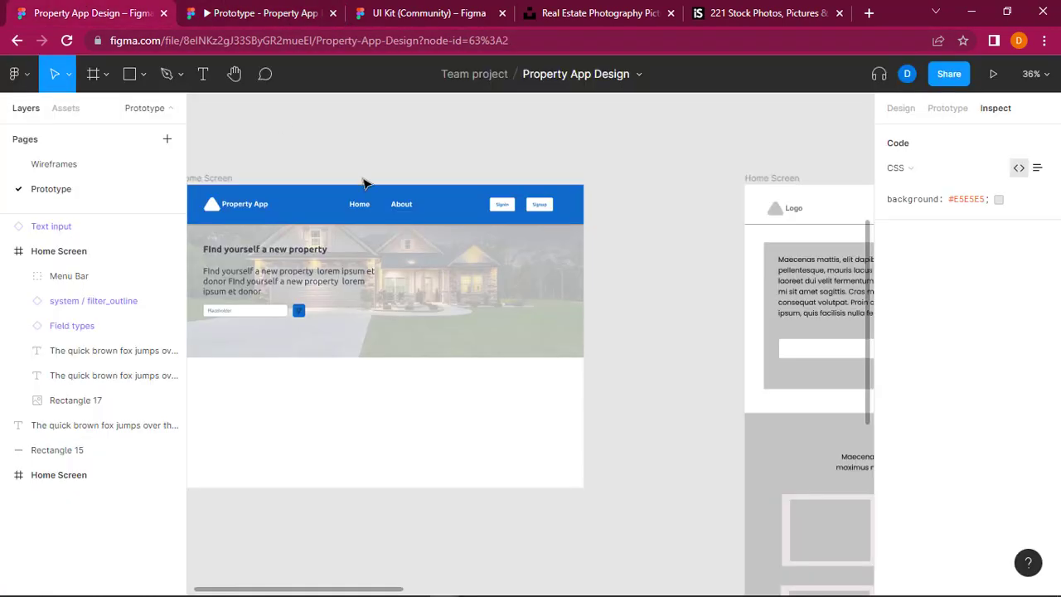
pyautogui.hscroll(-1, 363, 181)
pyautogui.hscroll(-2, 363, 184)
pyautogui.scroll(2, 391, 197)
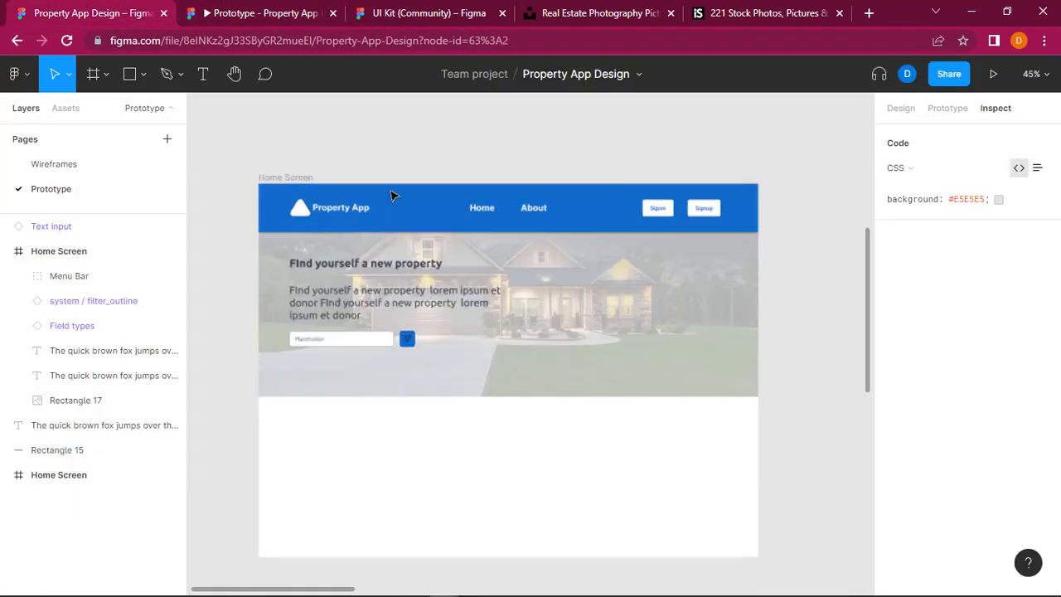
pyautogui.click(418, 209)
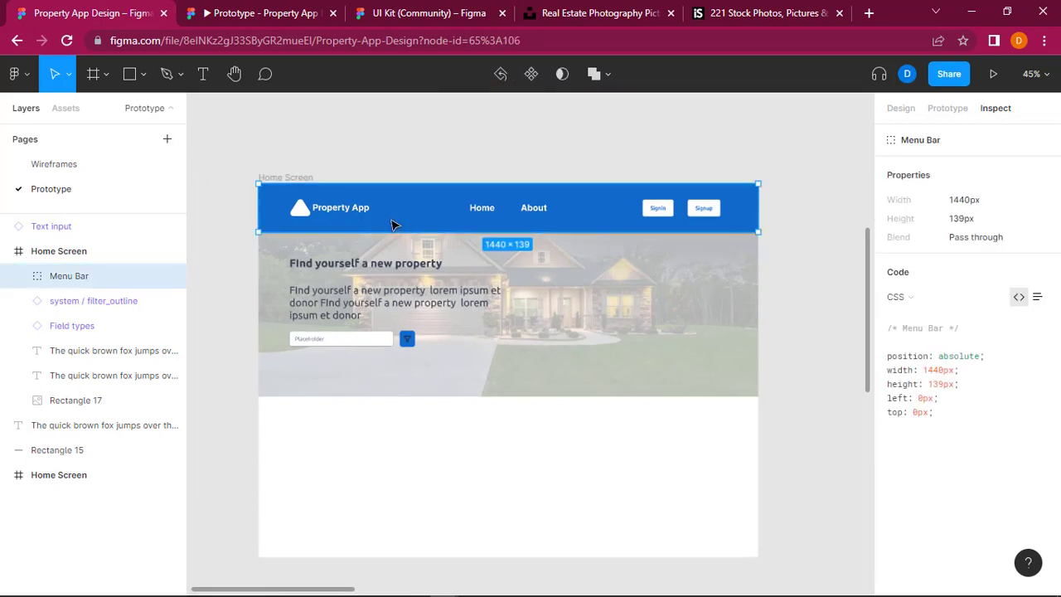
pyautogui.doubleClick(344, 214)
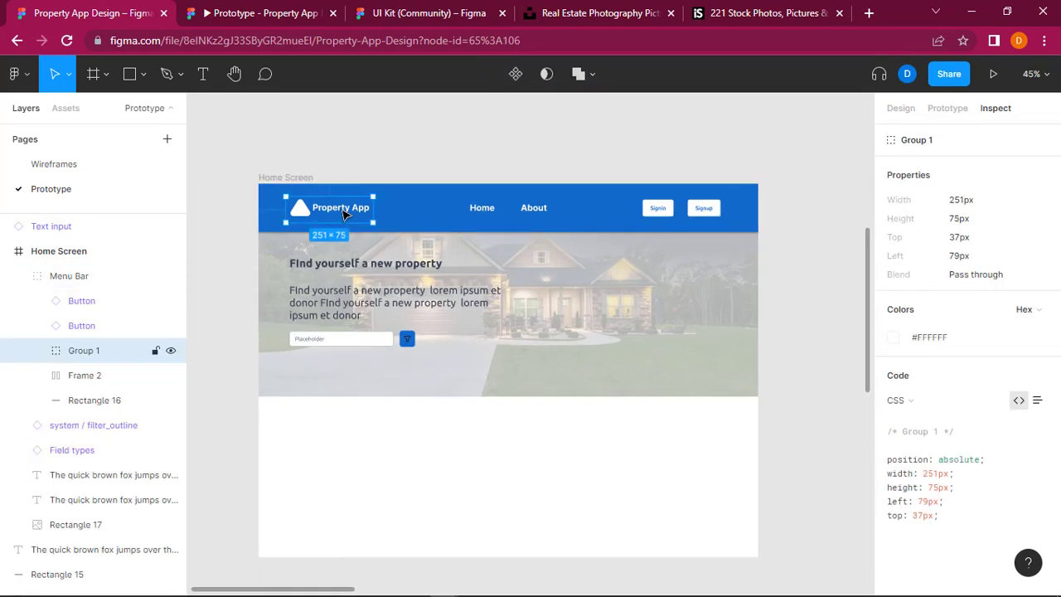
pyautogui.click(265, 11)
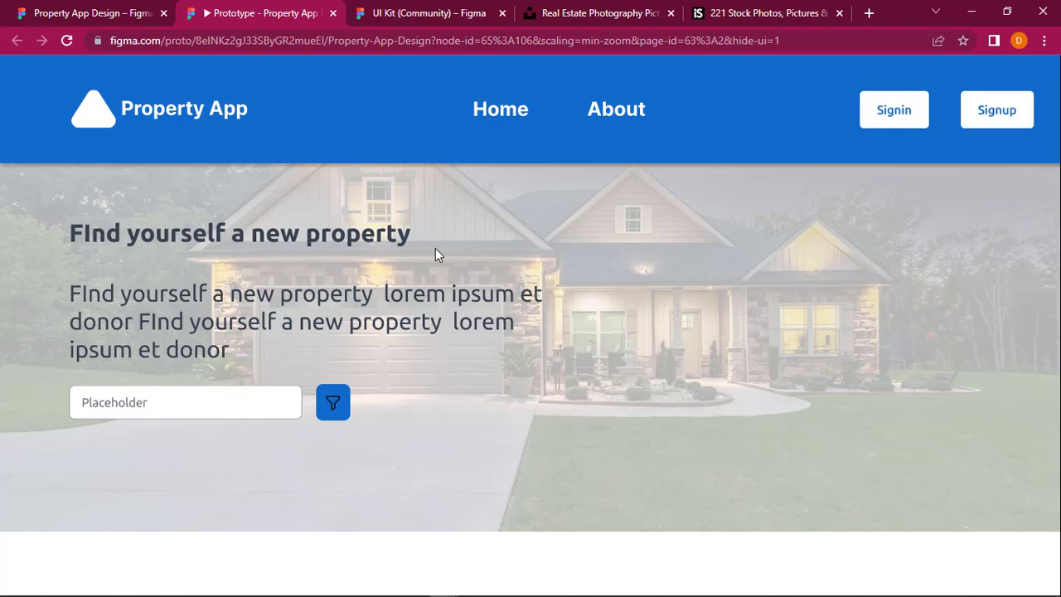
pyautogui.hotkey('ctrl', 'shift', 'Tab')
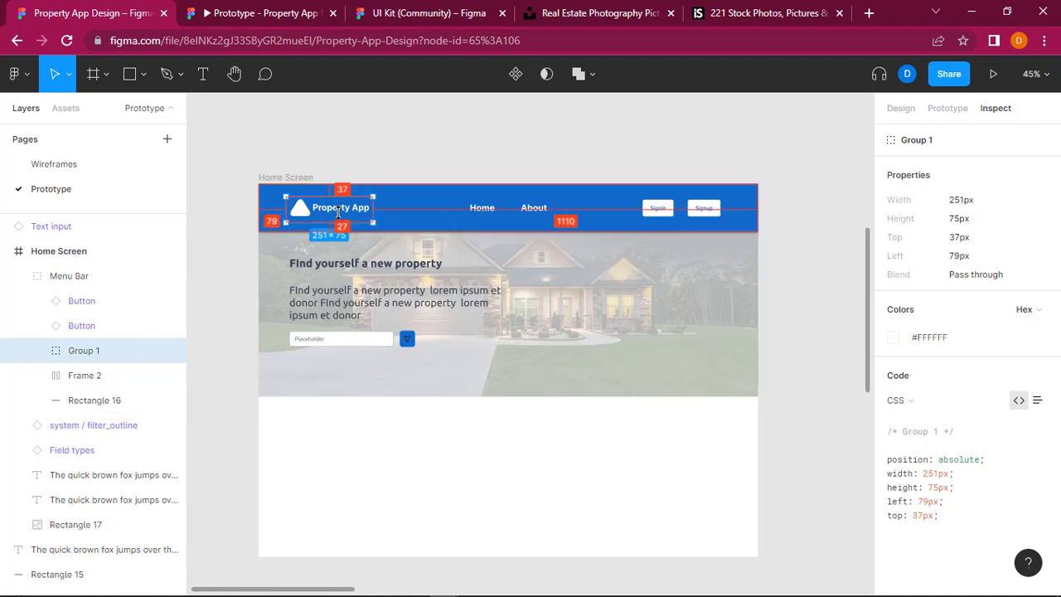
# Step: Show the editable design properties and set the width of the Property App logo group to 200
pyautogui.press('Return')
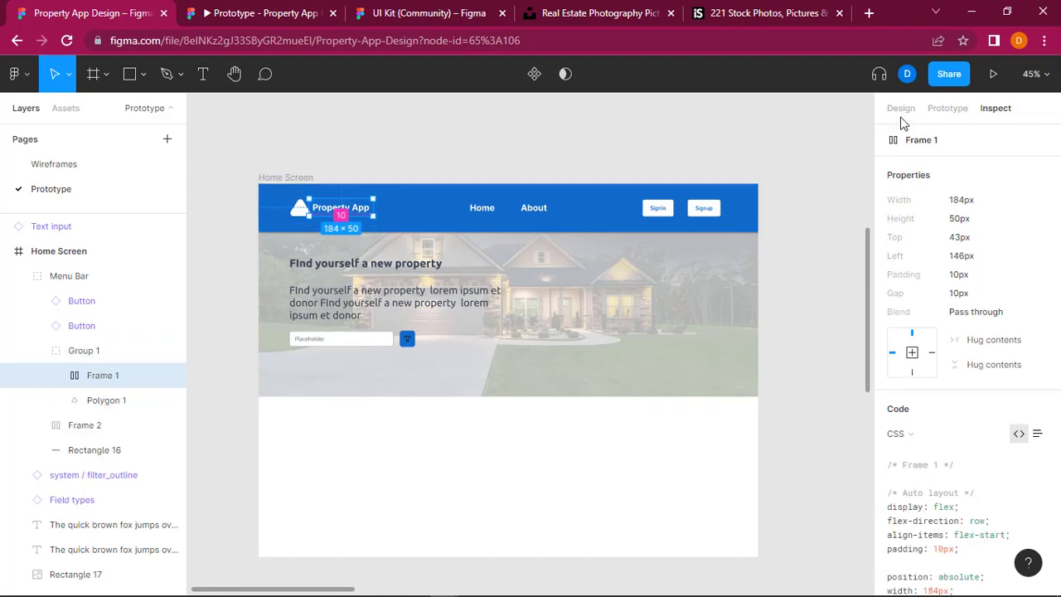
pyautogui.click(902, 110)
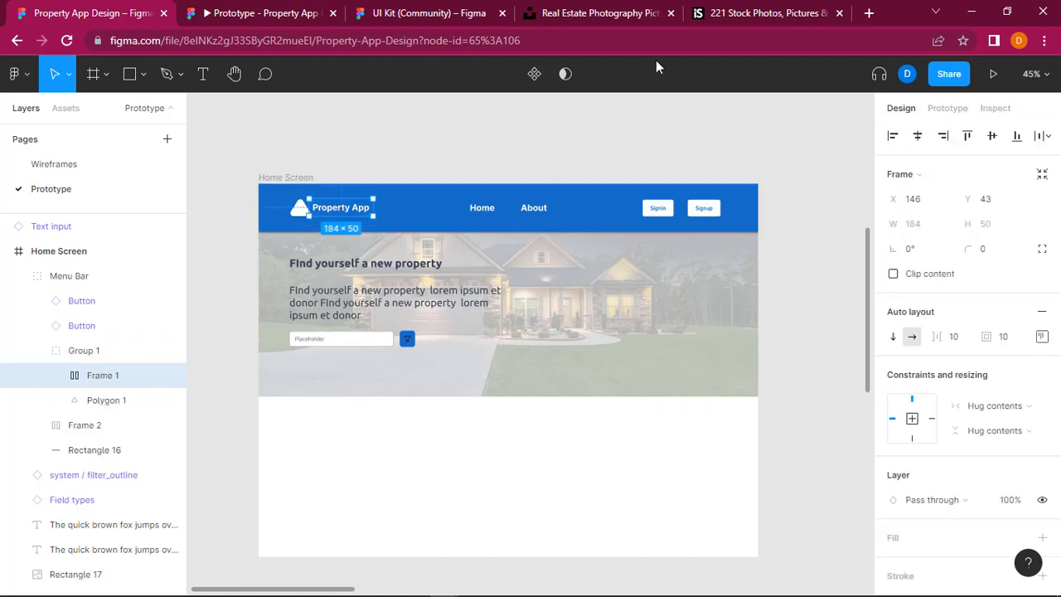
pyautogui.press('Escape')
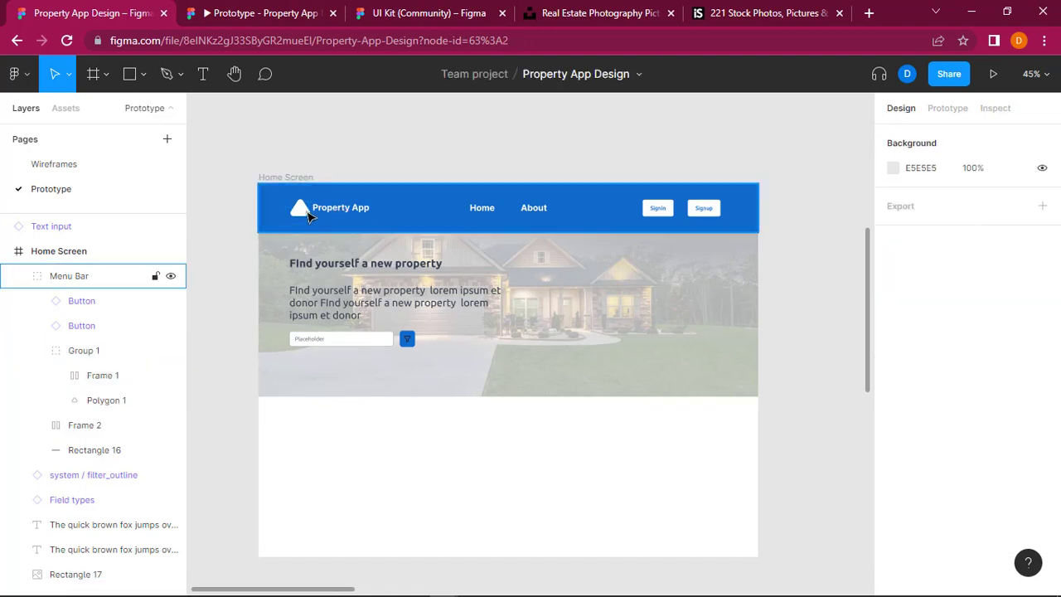
pyautogui.click(308, 215)
pyautogui.doubleClick(308, 215)
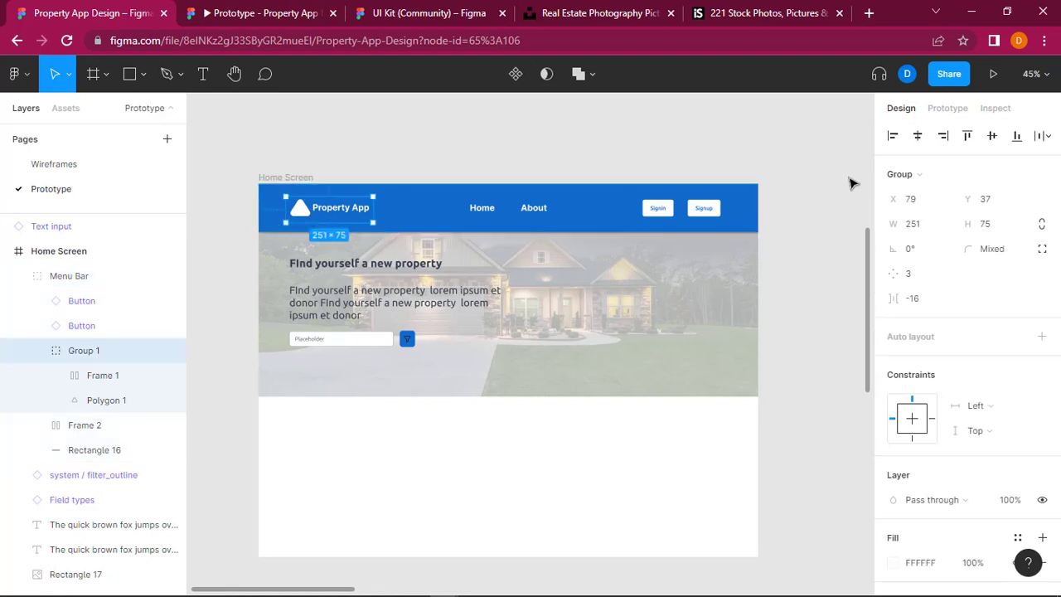
pyautogui.click(916, 232)
pyautogui.write('20')
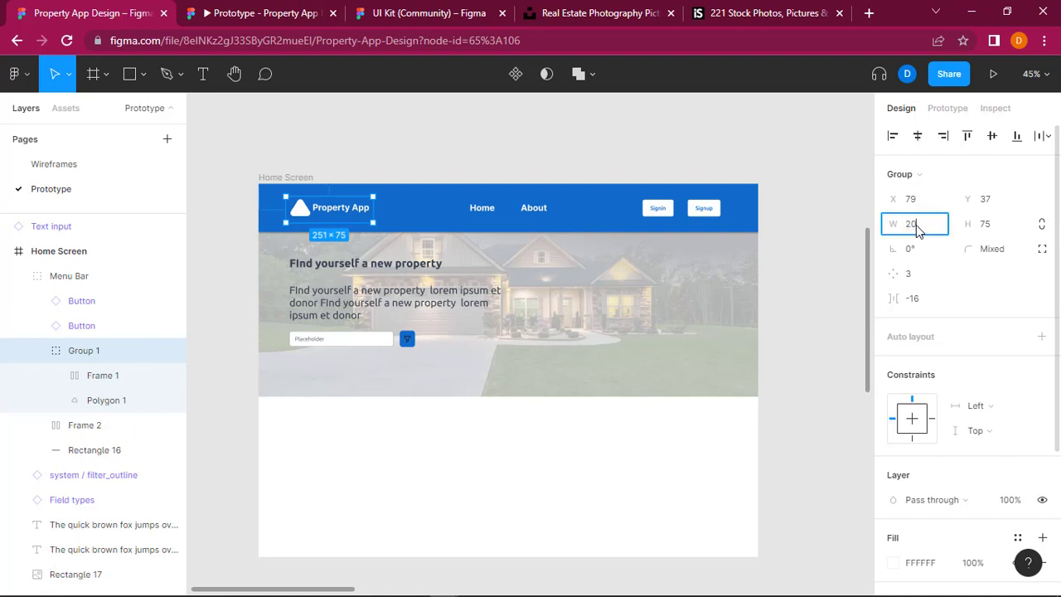
pyautogui.write('0')
pyautogui.press('Return')
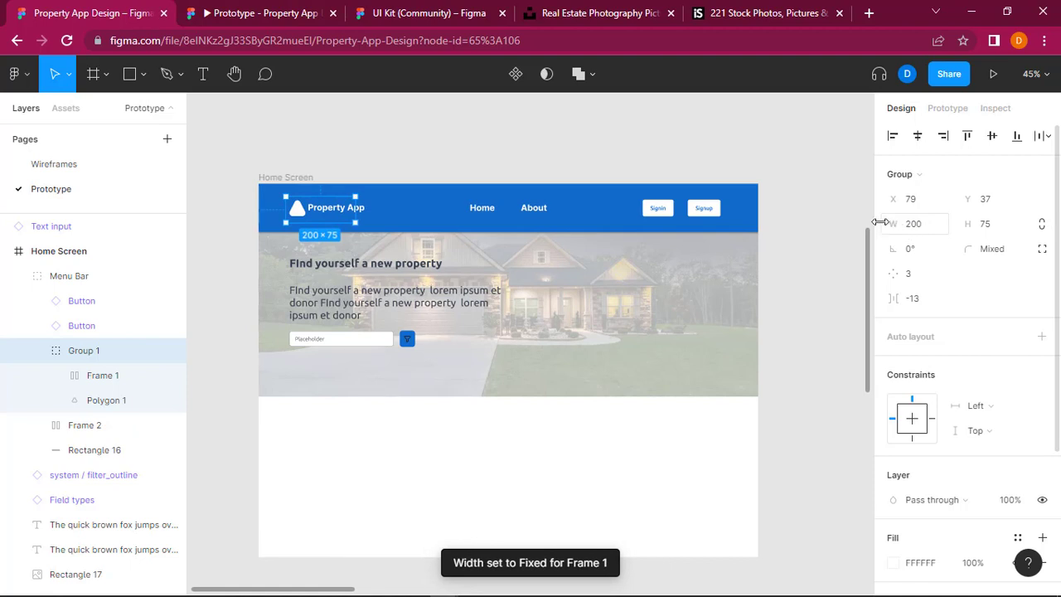
# Step: Try widths of 150 and 170 on the Property App logo group
pyautogui.click(924, 231)
pyautogui.write('150')
pyautogui.press('Return')
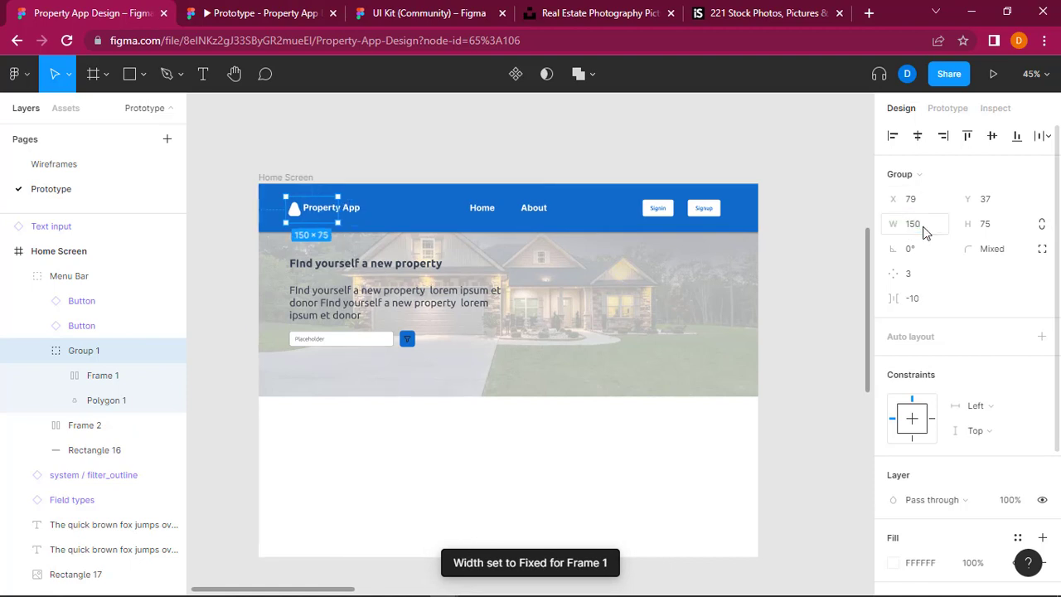
pyautogui.click(925, 231)
pyautogui.click(925, 231)
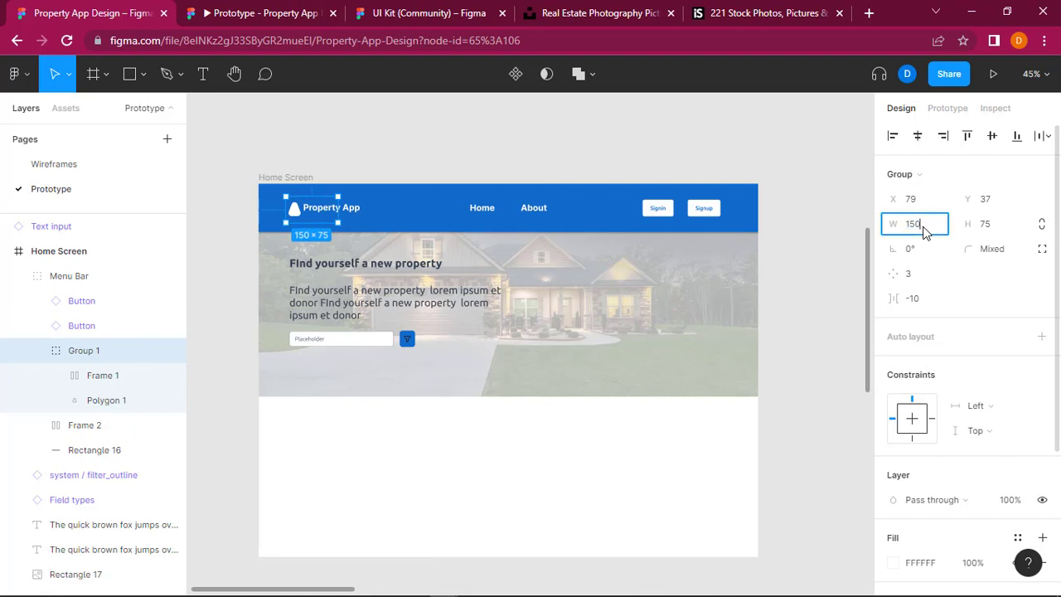
pyautogui.press('Left')
pyautogui.press('BackSpace')
pyautogui.write('6')
pyautogui.press('BackSpace')
pyautogui.write('7')
pyautogui.press('Return')
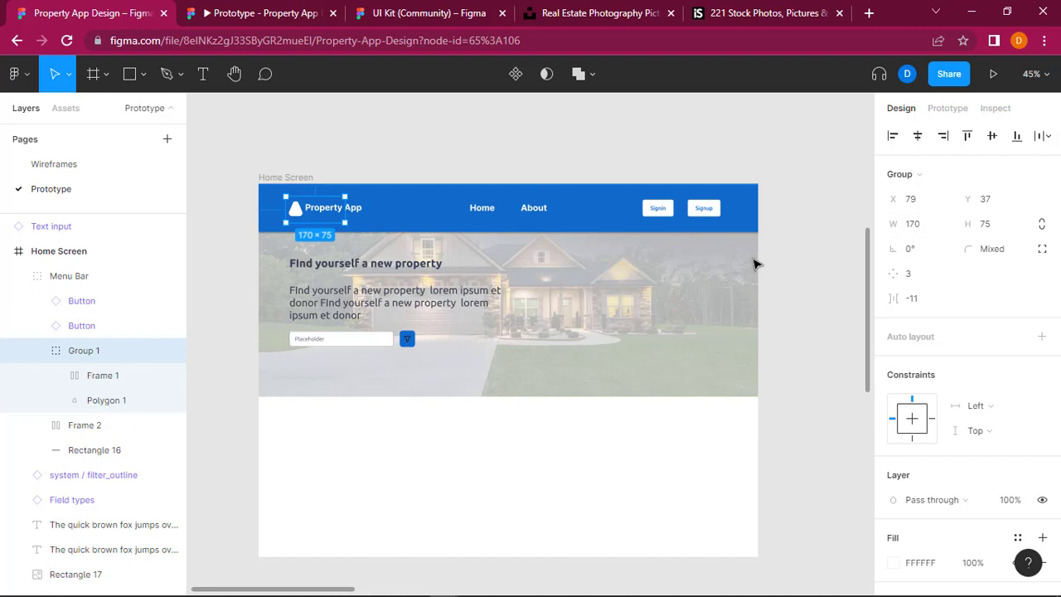
pyautogui.click(787, 262)
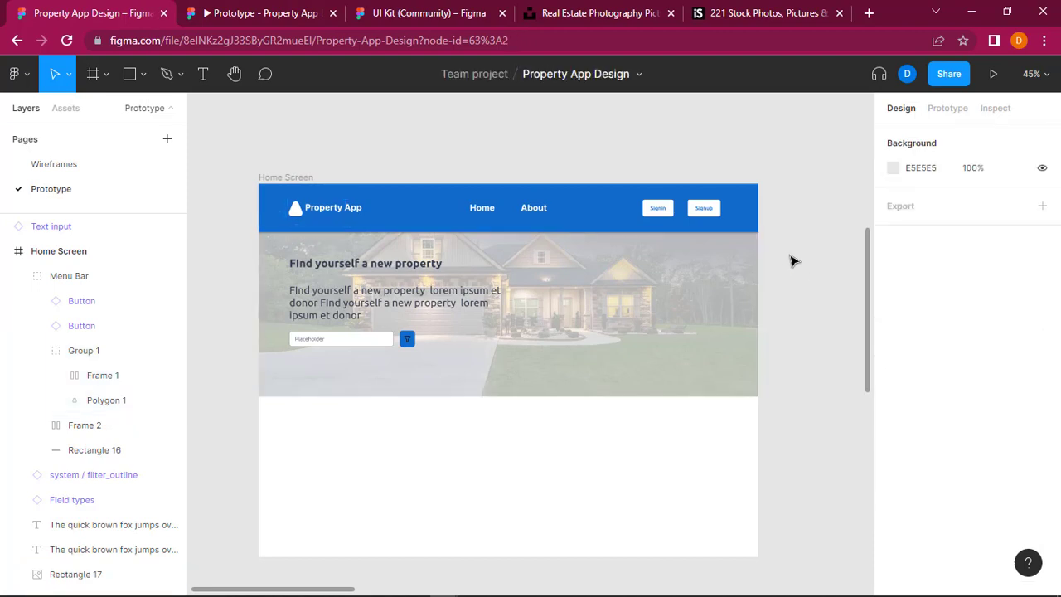
# Step: Inspect the narrowed logo group and its triangle shape within the Menu Bar, leaving nothing selected
pyautogui.click(302, 211)
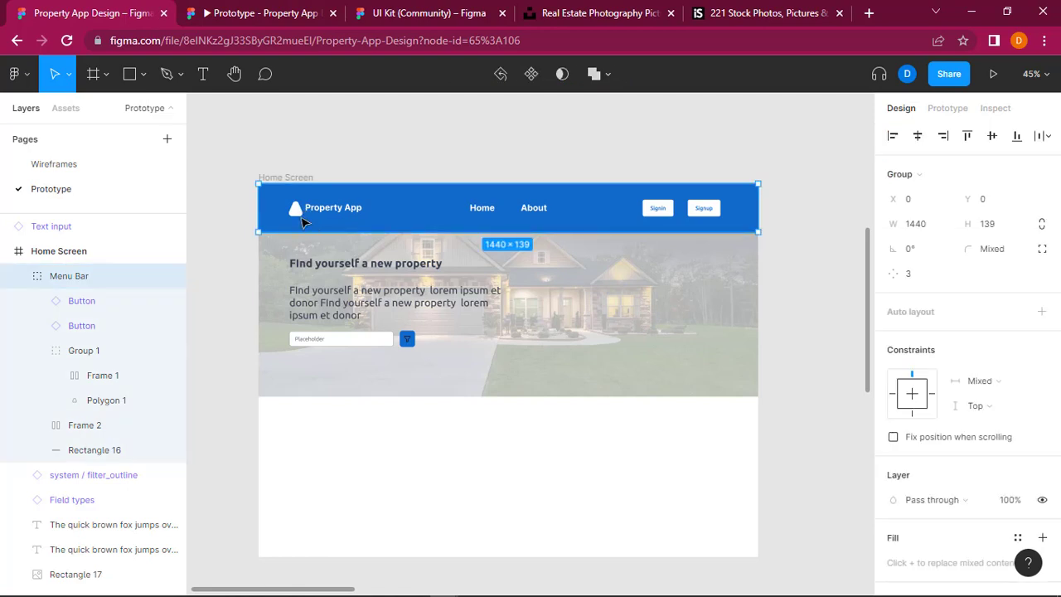
pyautogui.doubleClick(298, 213)
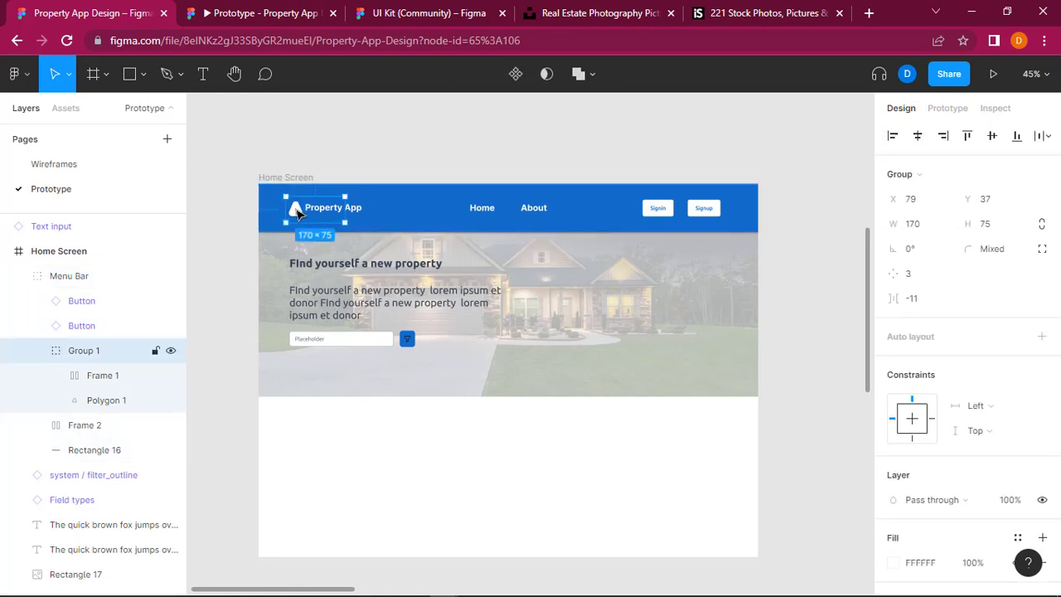
pyautogui.doubleClick(299, 213)
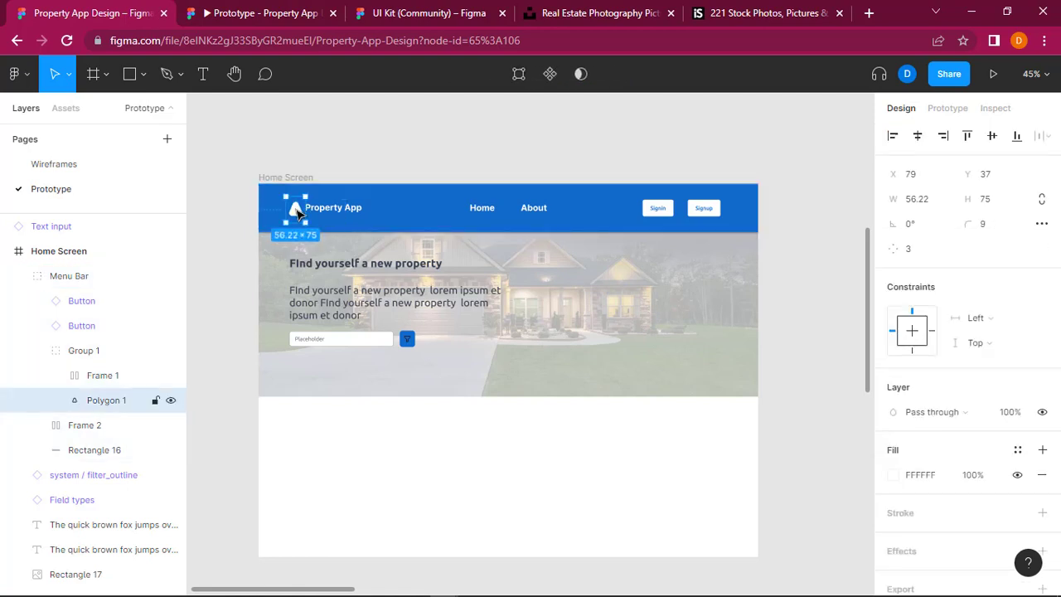
pyautogui.press('Escape')
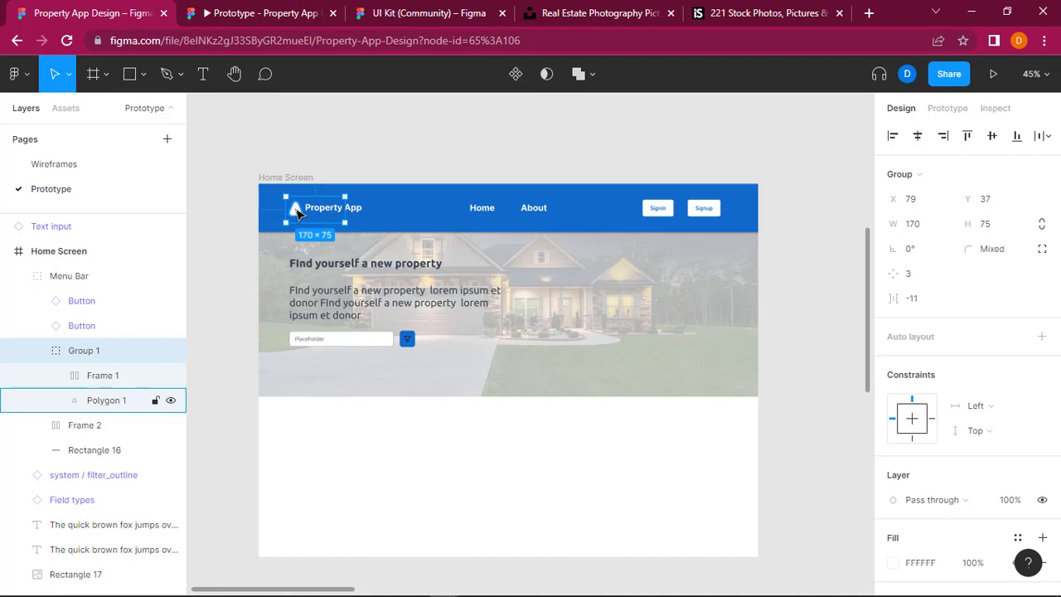
pyautogui.press('Escape')
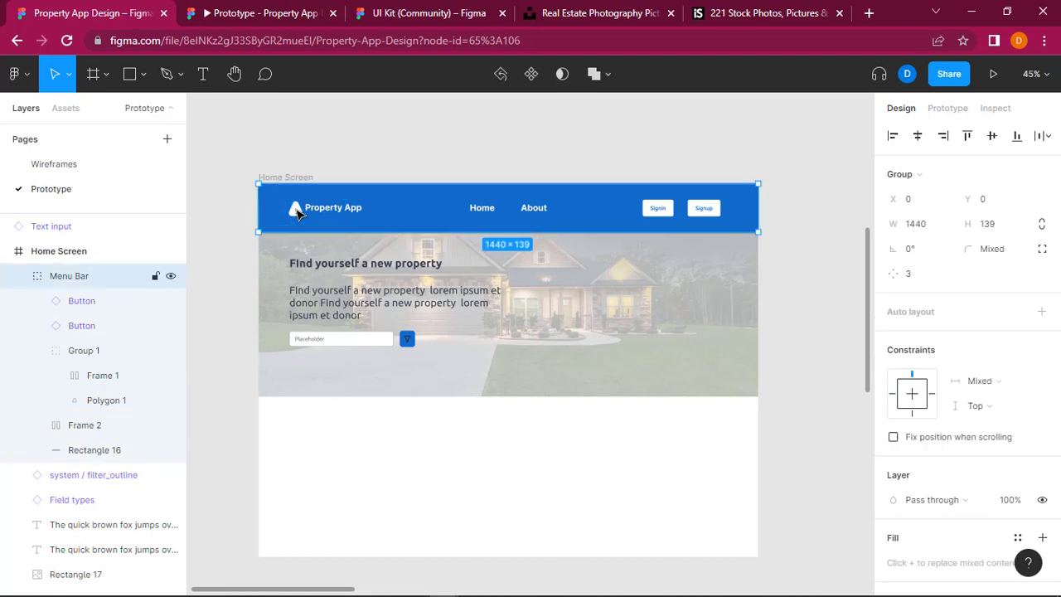
pyautogui.click(346, 167)
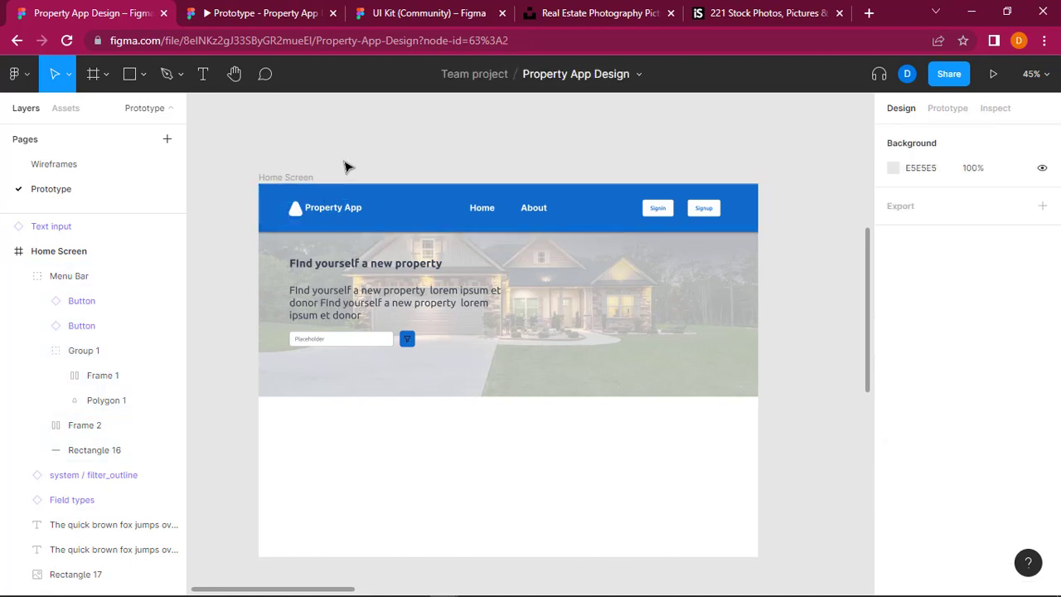
# Step: Undo the logo group's width changes back to 200
pyautogui.hotkey('ctrl', 'z')
pyautogui.hotkey('ctrl', 'z')
pyautogui.hotkey('ctrl', 'z')
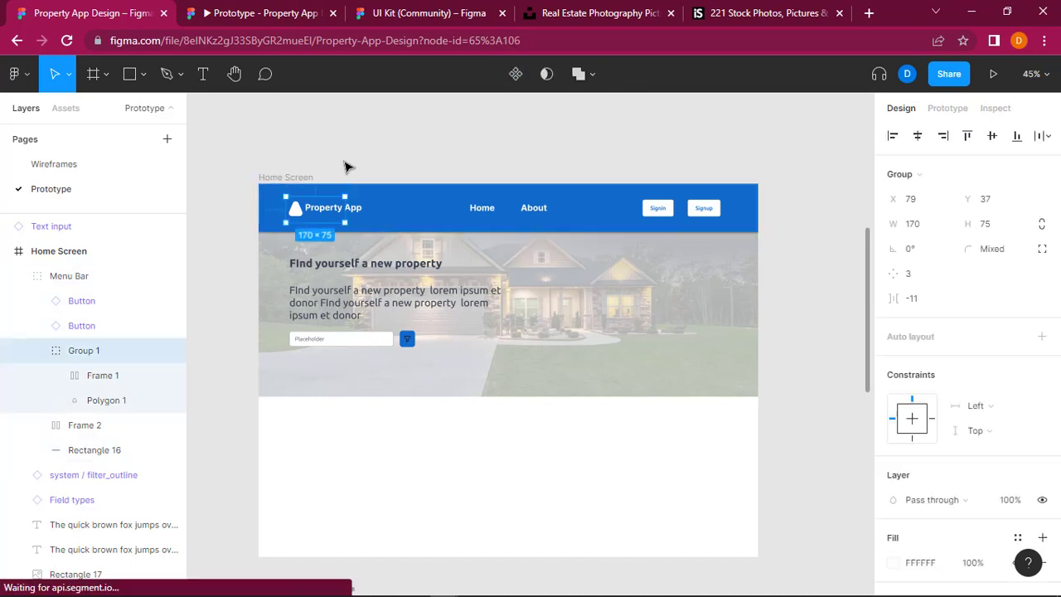
pyautogui.hotkey('ctrl', 'z')
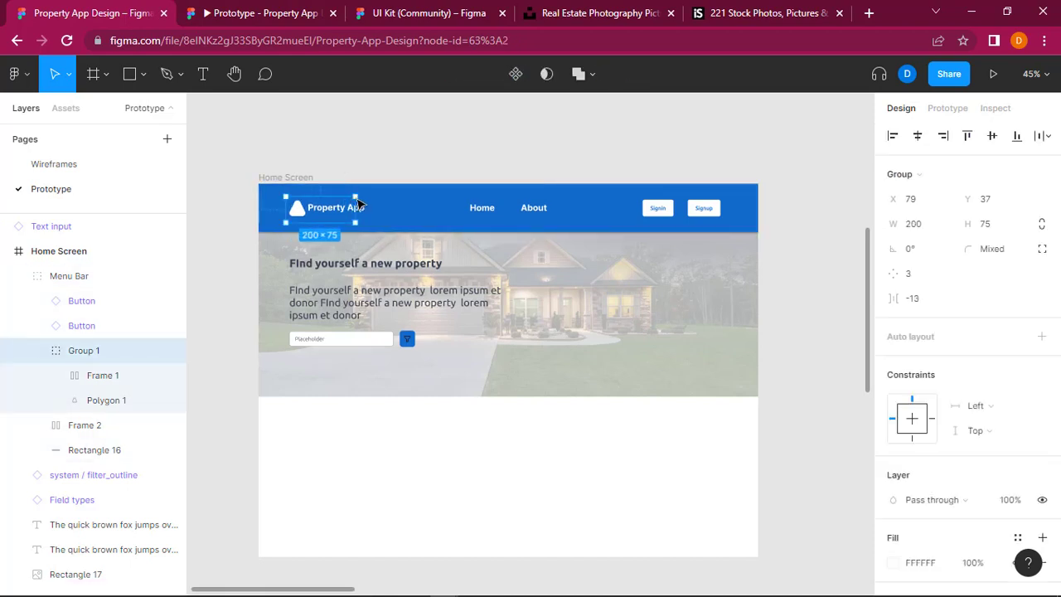
# Step: Scale the logo group down to about 160 × 59 and check it in the prototype presentation before returning to the design file
pyautogui.moveTo(357, 212)
pyautogui.mouseDown()
pyautogui.moveTo(377, 222)
pyautogui.moveTo(341, 221)
pyautogui.mouseUp()
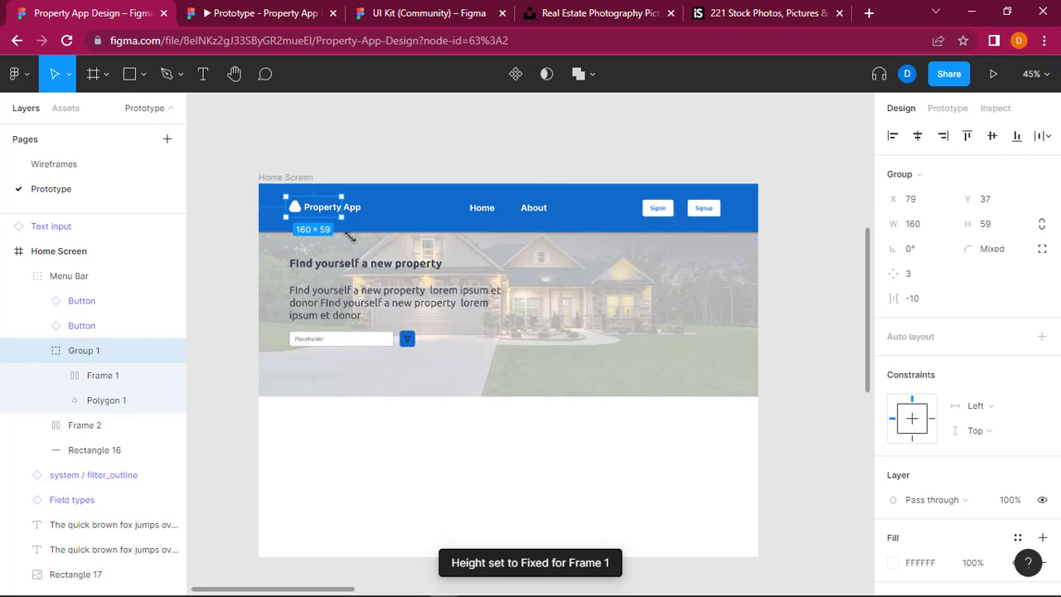
pyautogui.click(417, 151)
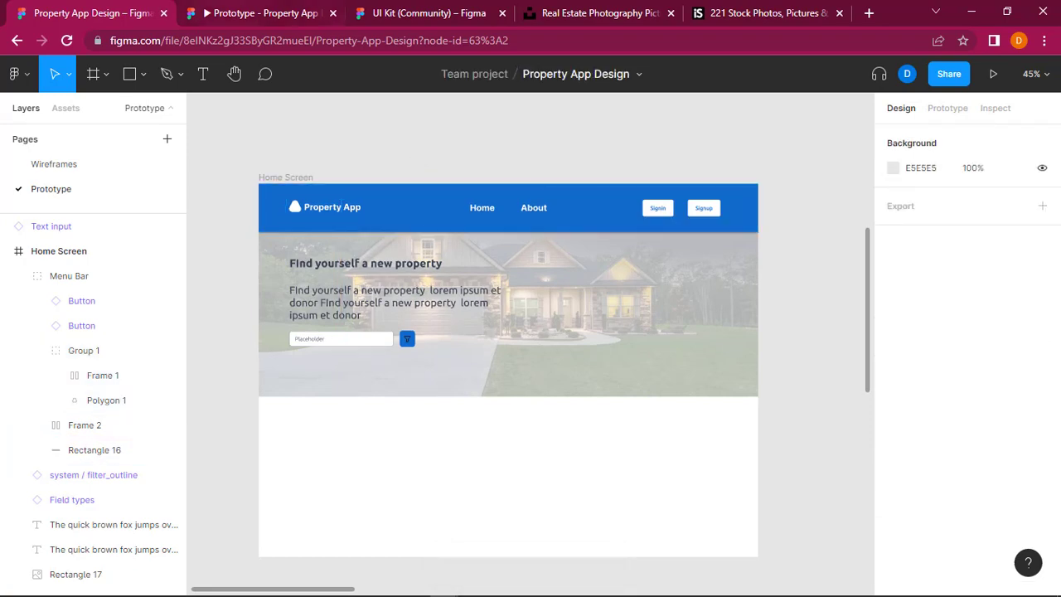
pyautogui.click(232, 7)
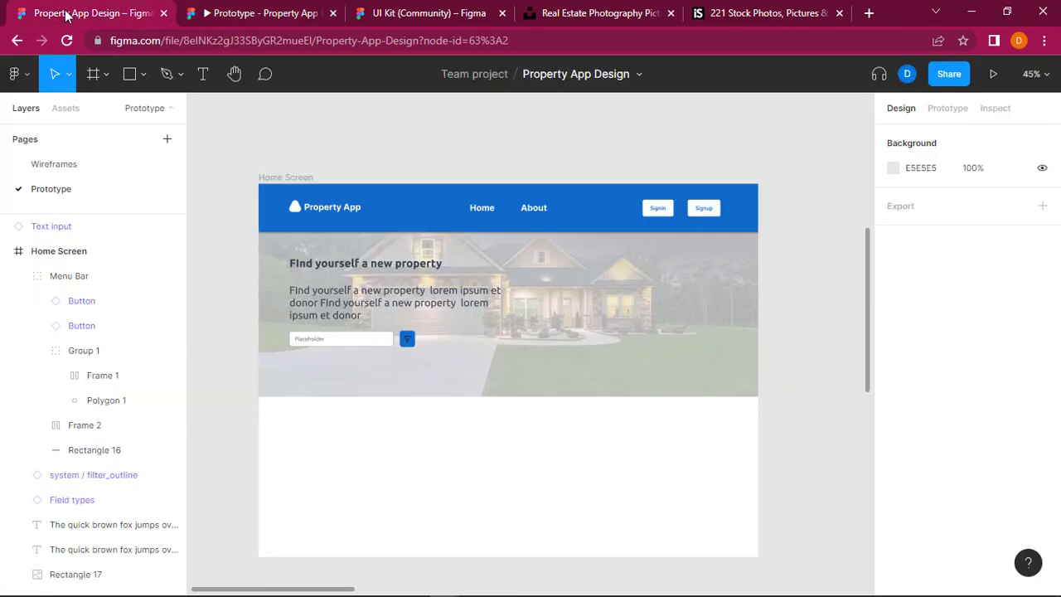
pyautogui.click(66, 12)
# Step: Enlarge the logo group to about 191 × 70 and check it in the prototype presentation before returning to the design file
pyautogui.click(359, 212)
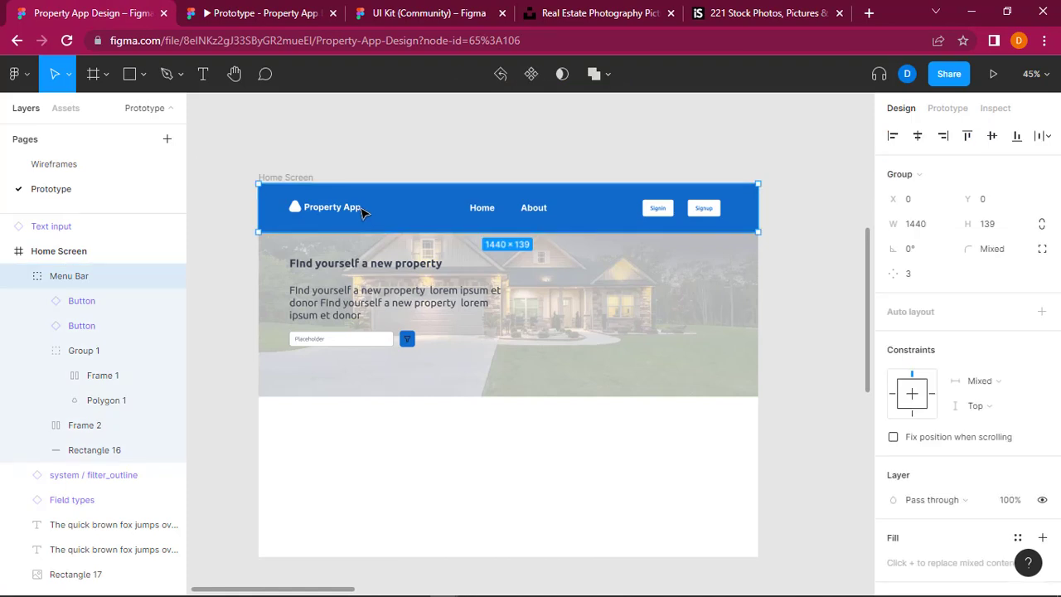
pyautogui.keyDown('ctrl'); pyautogui.click(356, 211); pyautogui.keyUp('ctrl')
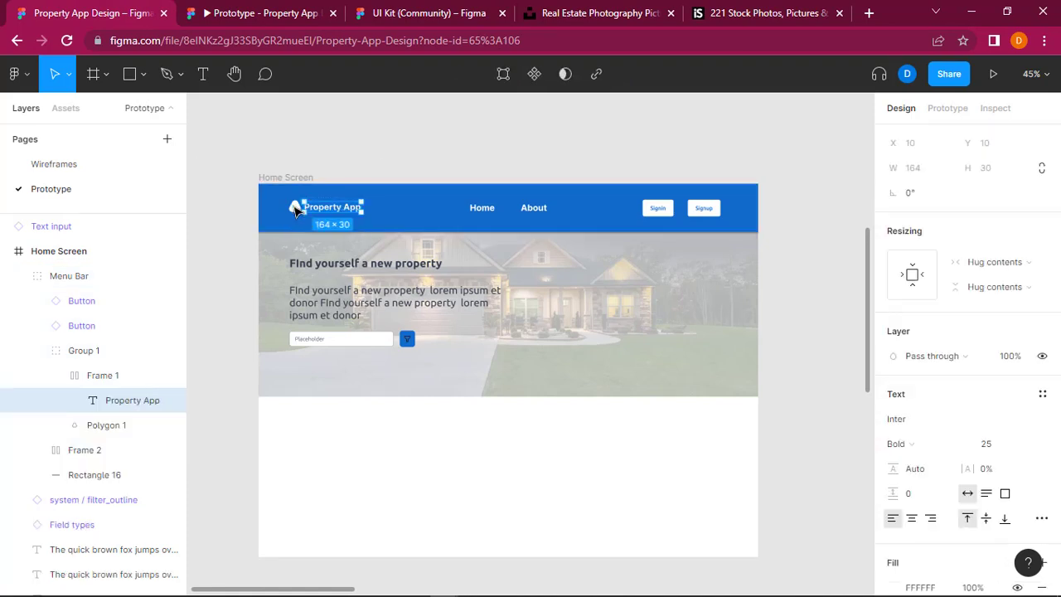
pyautogui.click(297, 164)
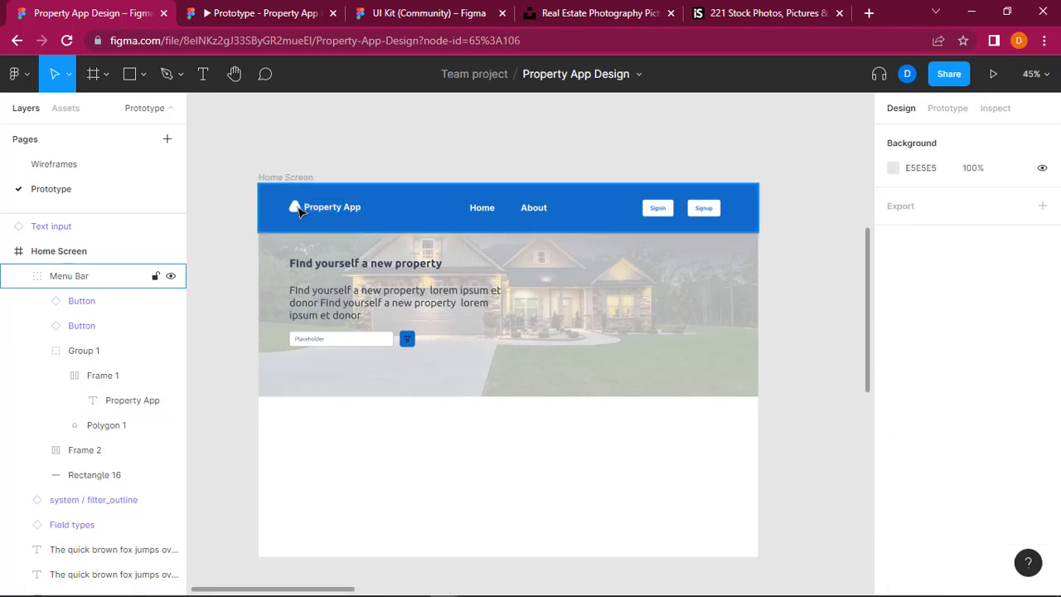
pyautogui.click(300, 212)
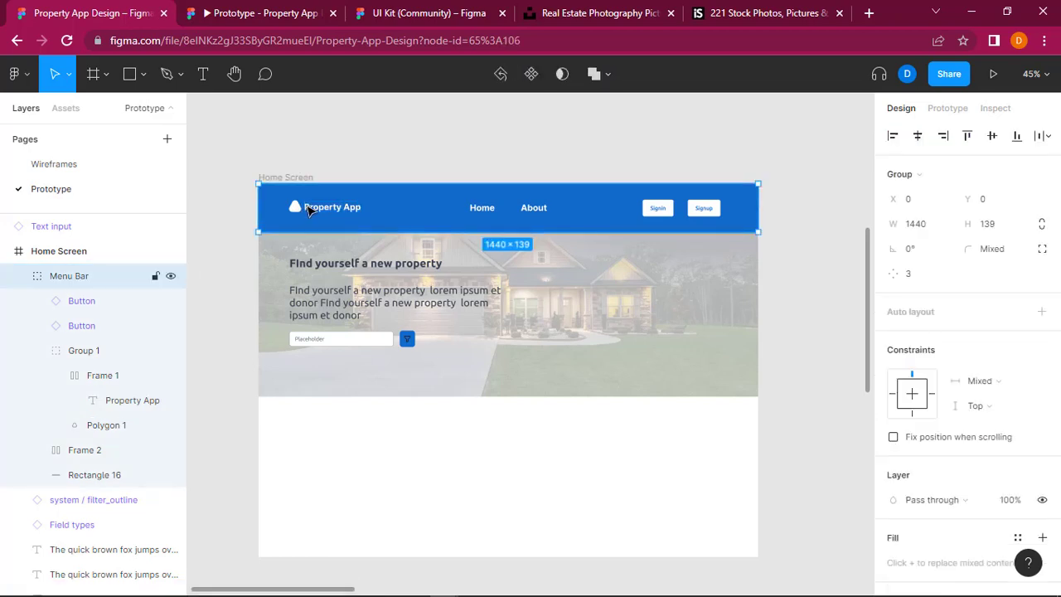
pyautogui.click(106, 355)
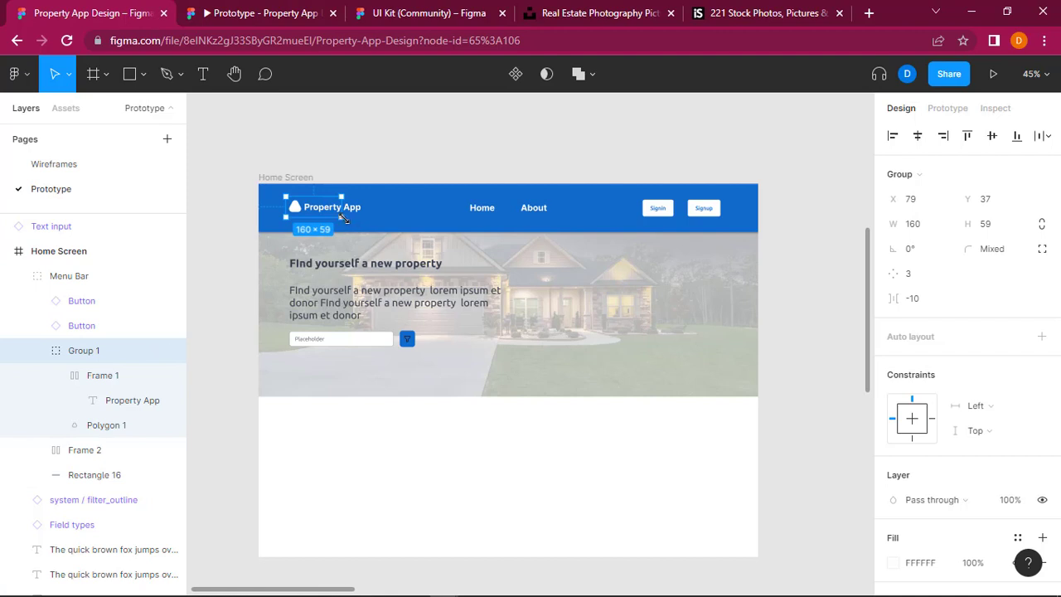
pyautogui.moveTo(346, 218); pyautogui.dragTo(351, 223)
pyautogui.hotkey('ctrl', 'Tab')
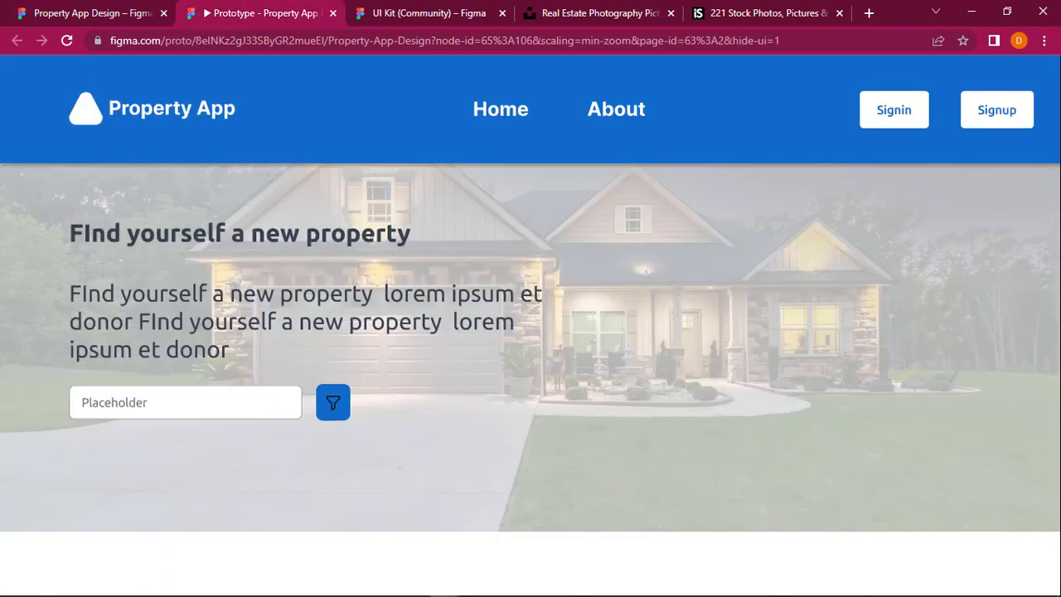
pyautogui.click(75, 7)
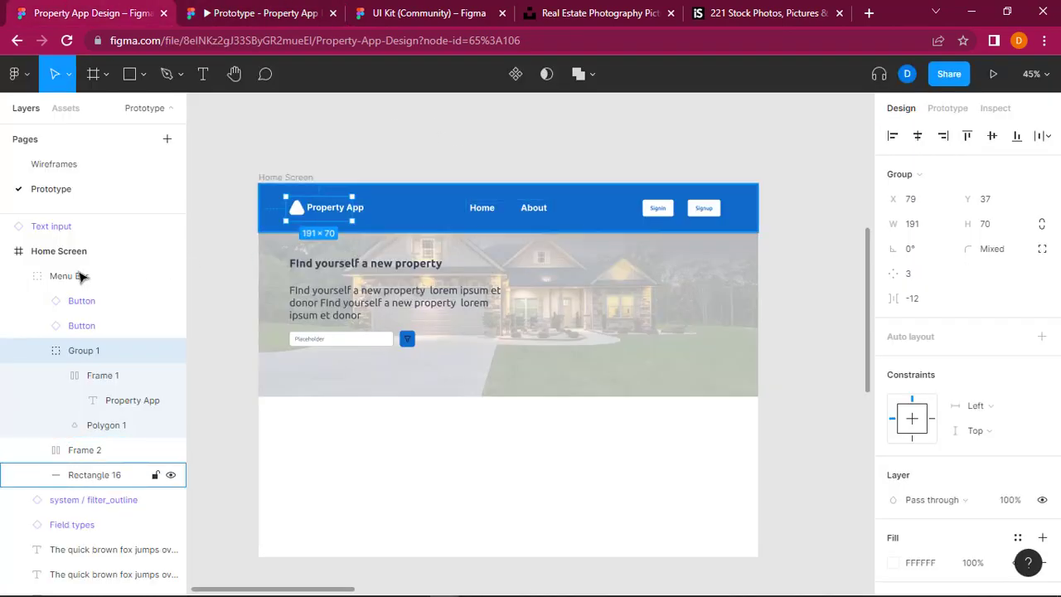
# Step: Reduce the Menu Bar group's height to about 102, keeping its width at 1440
pyautogui.click(78, 277)
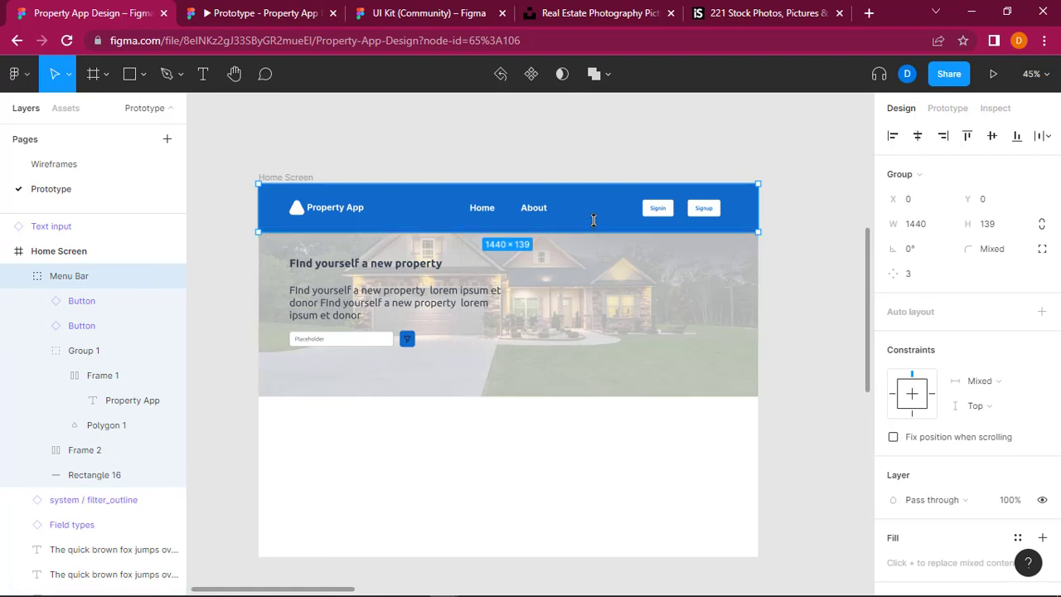
pyautogui.moveTo(594, 220); pyautogui.dragTo(594, 222)
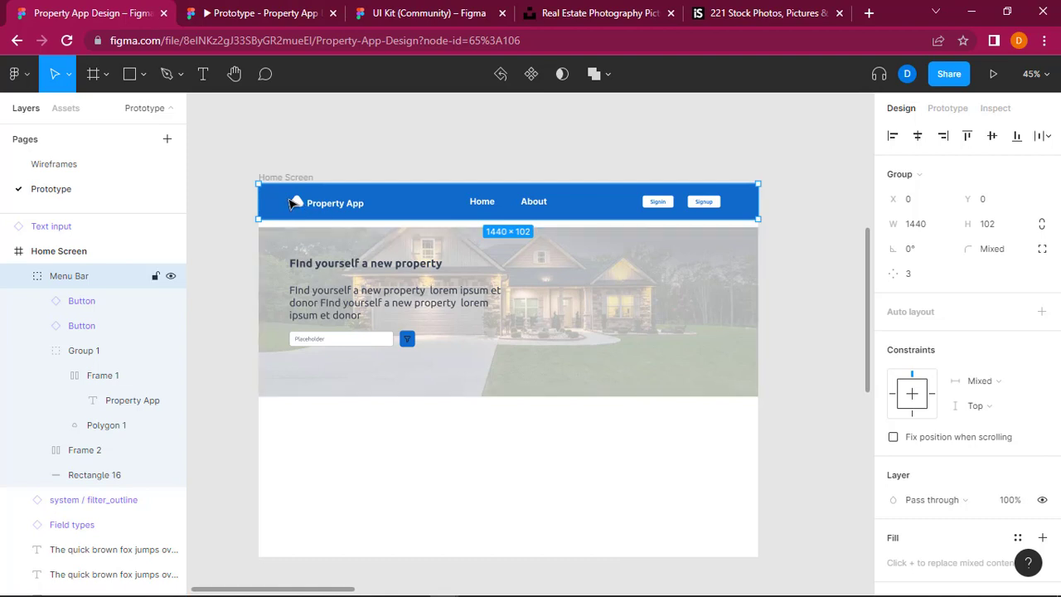
# Step: Move the logo's triangle down to Y 33 and check it in the prototype presentation before returning to the design file
pyautogui.click(299, 206)
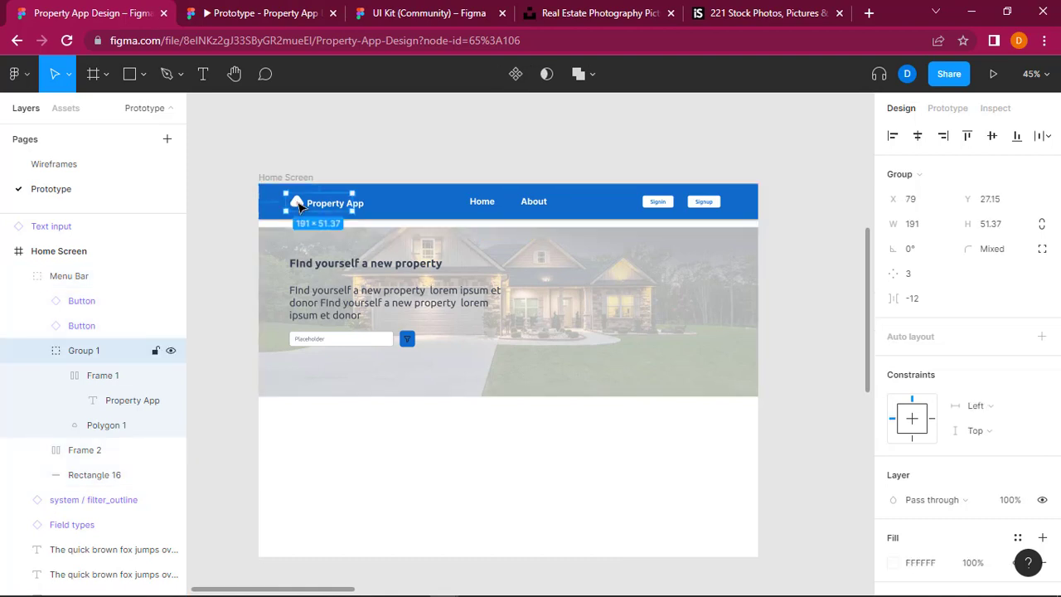
pyautogui.doubleClick(299, 205)
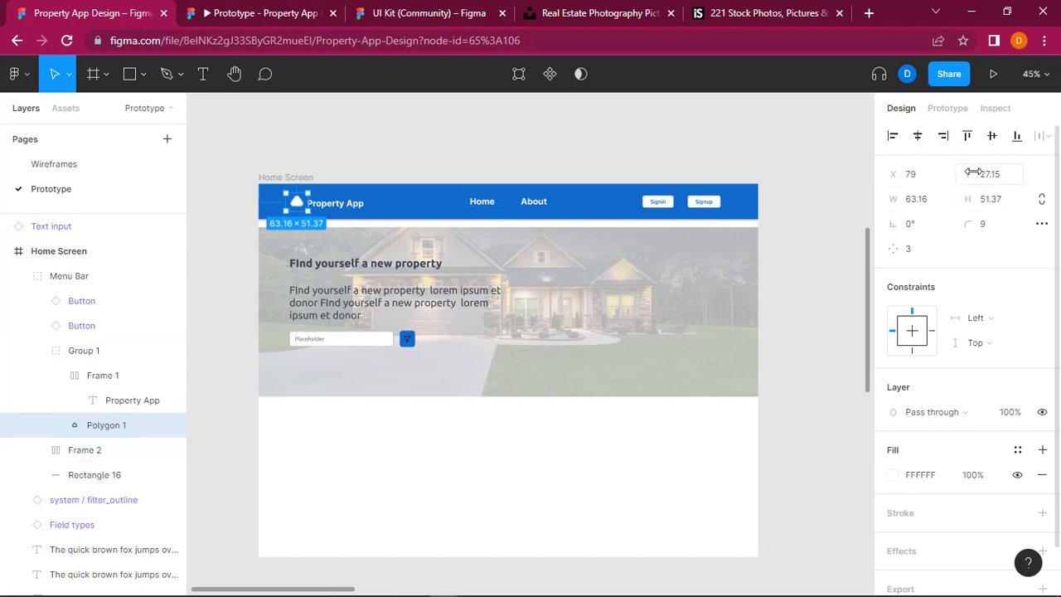
pyautogui.moveTo(968, 174); pyautogui.dragTo(981, 173)
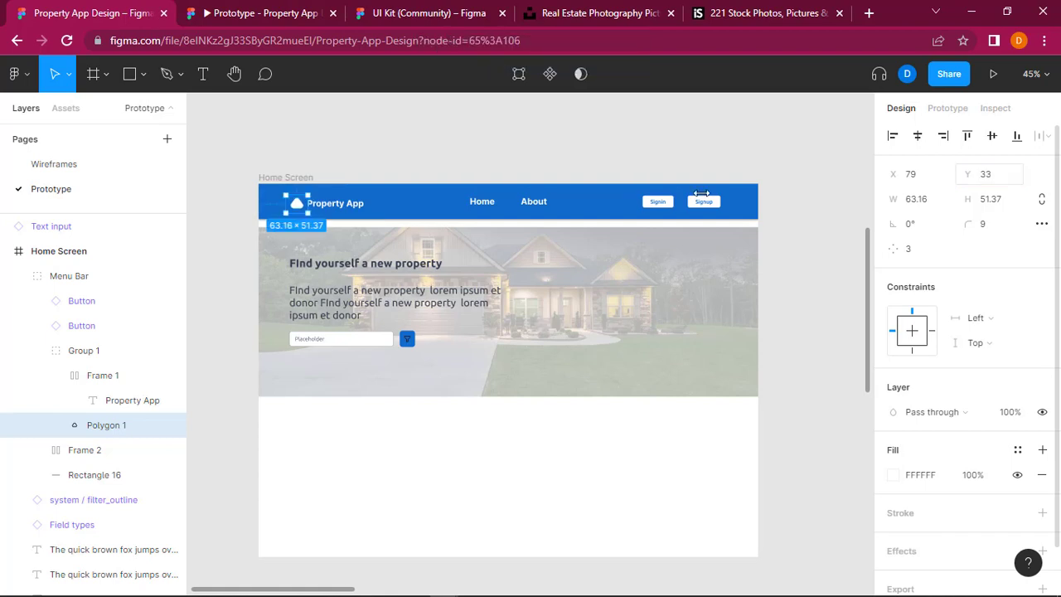
pyautogui.click(639, 142)
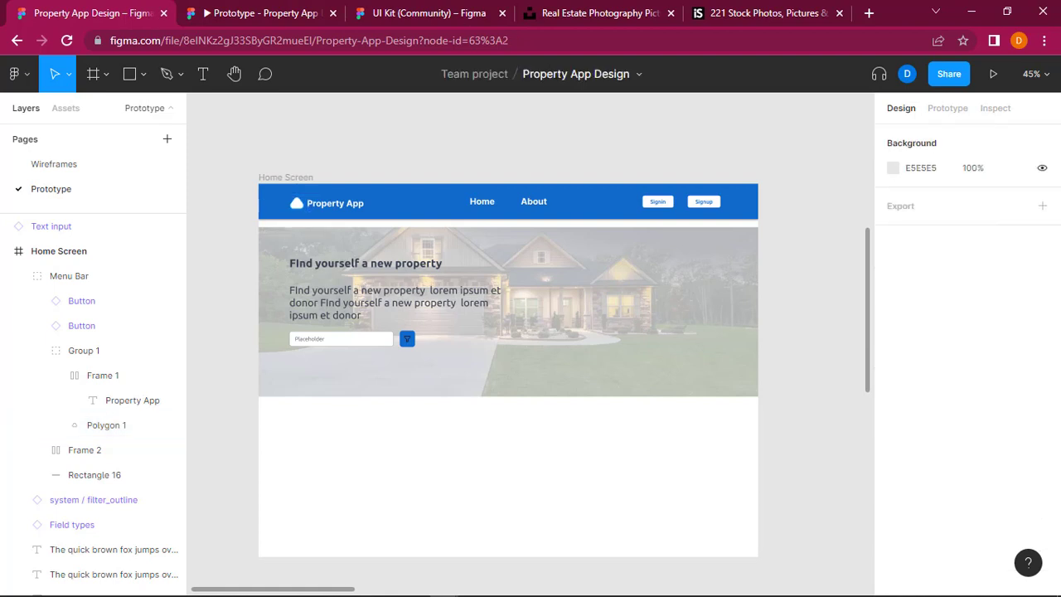
pyautogui.click(314, 10)
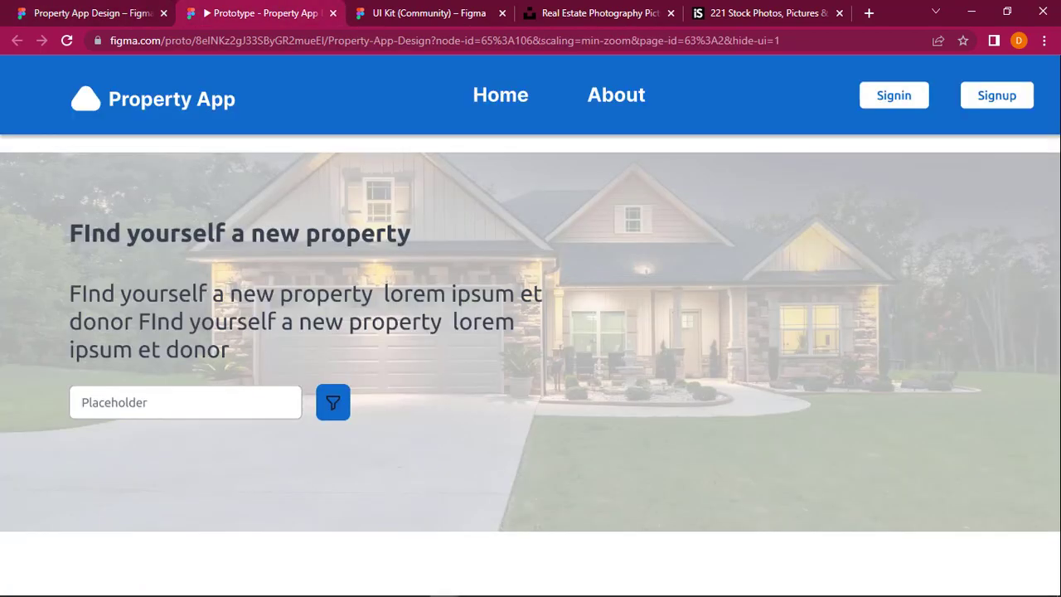
pyautogui.hotkey('alt', 'Tab')
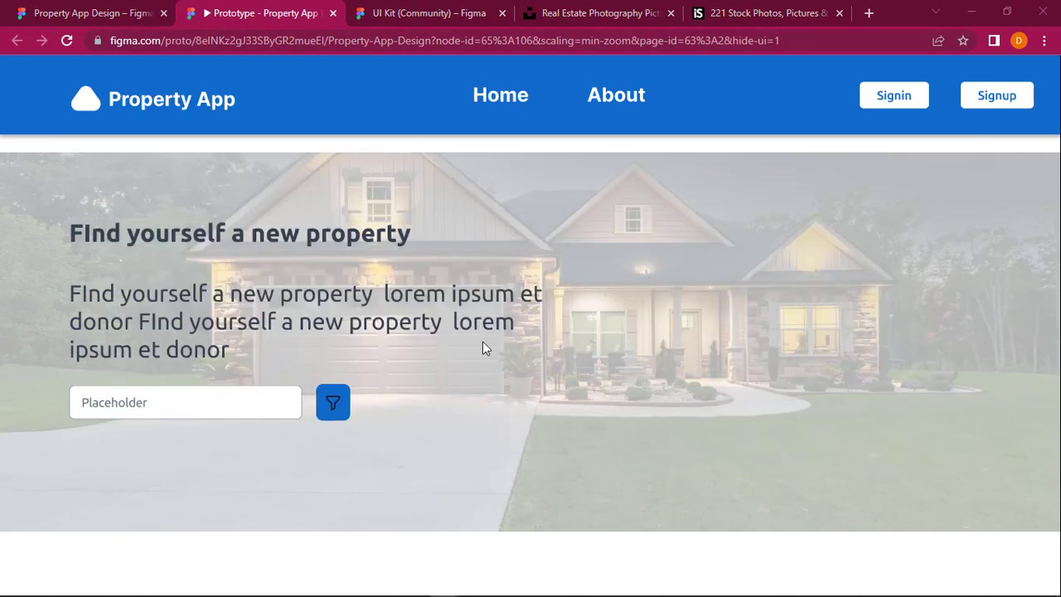
pyautogui.click(90, 10)
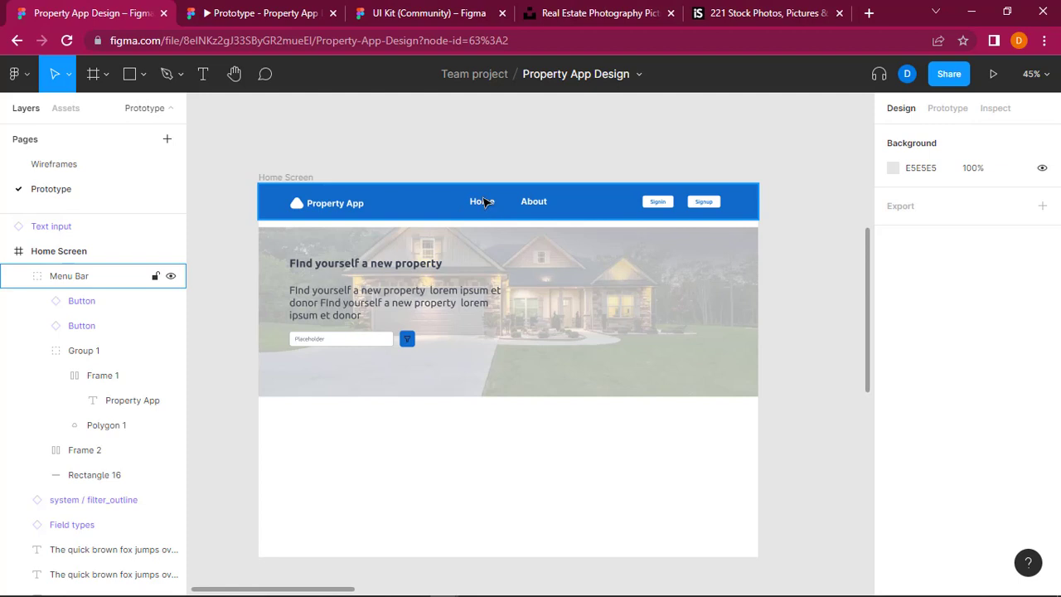
# Step: Set the font size of the Home text in the Menu Bar to 20
pyautogui.click(481, 204)
pyautogui.doubleClick(479, 205)
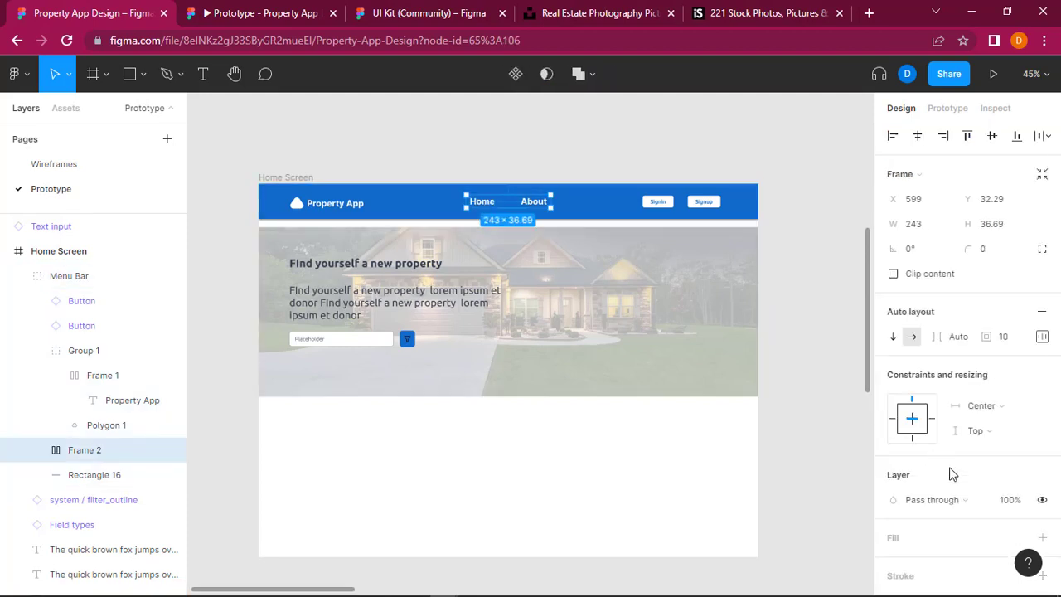
pyautogui.doubleClick(483, 204)
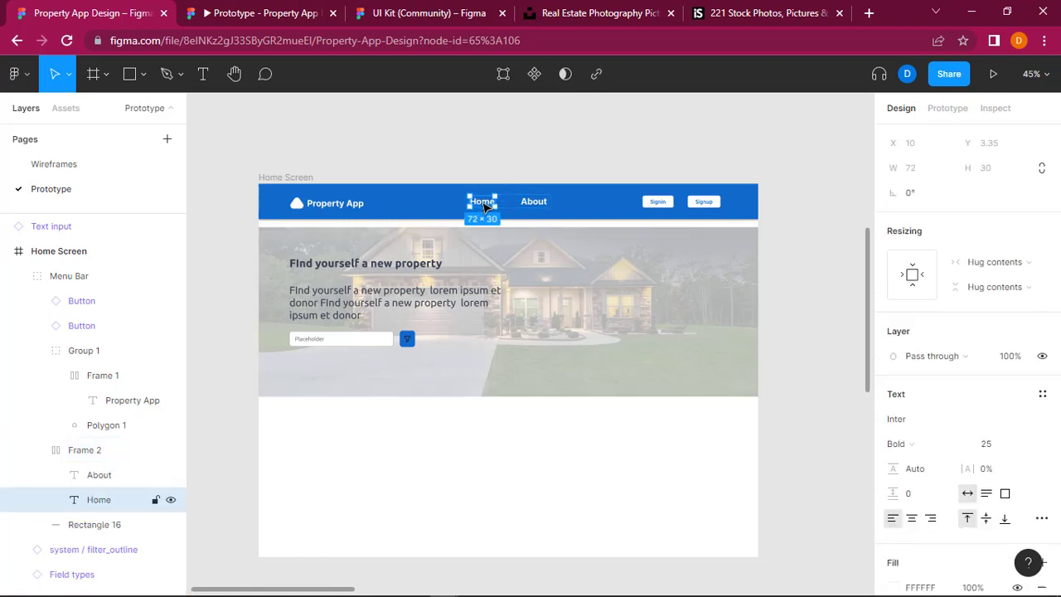
pyautogui.click(988, 446)
pyautogui.write('20')
pyautogui.press('Return')
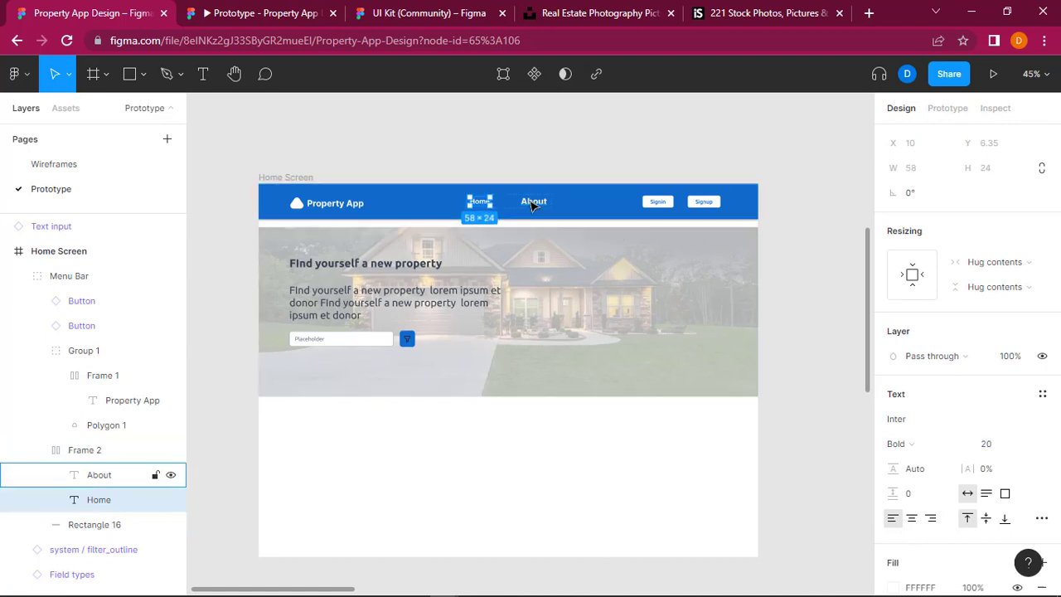
# Step: Set the font size of the About text in the Menu Bar to 20
pyautogui.click(533, 202)
pyautogui.click(991, 443)
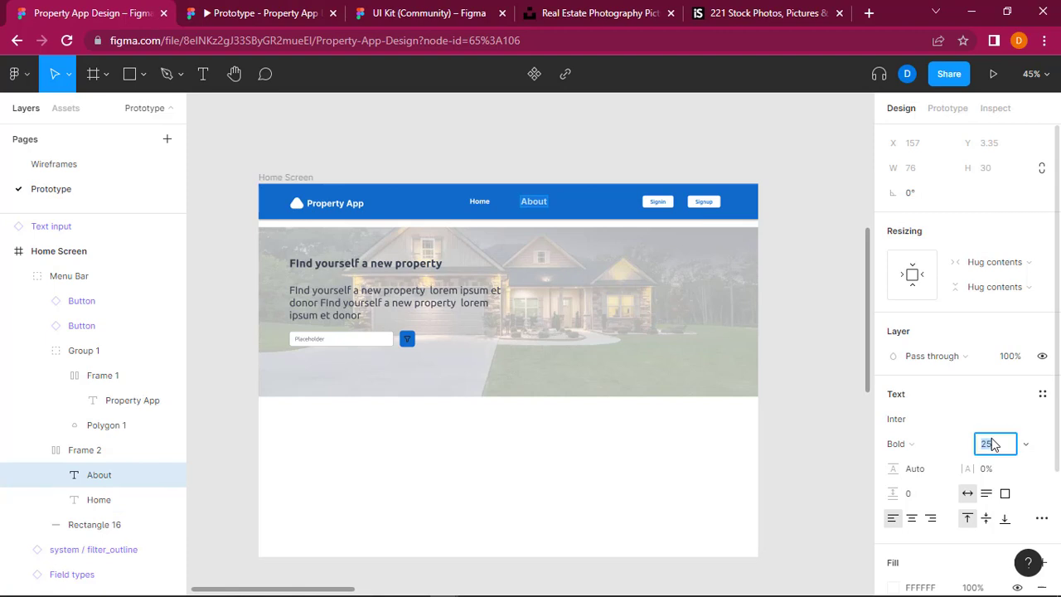
pyautogui.write('20')
pyautogui.press('Return')
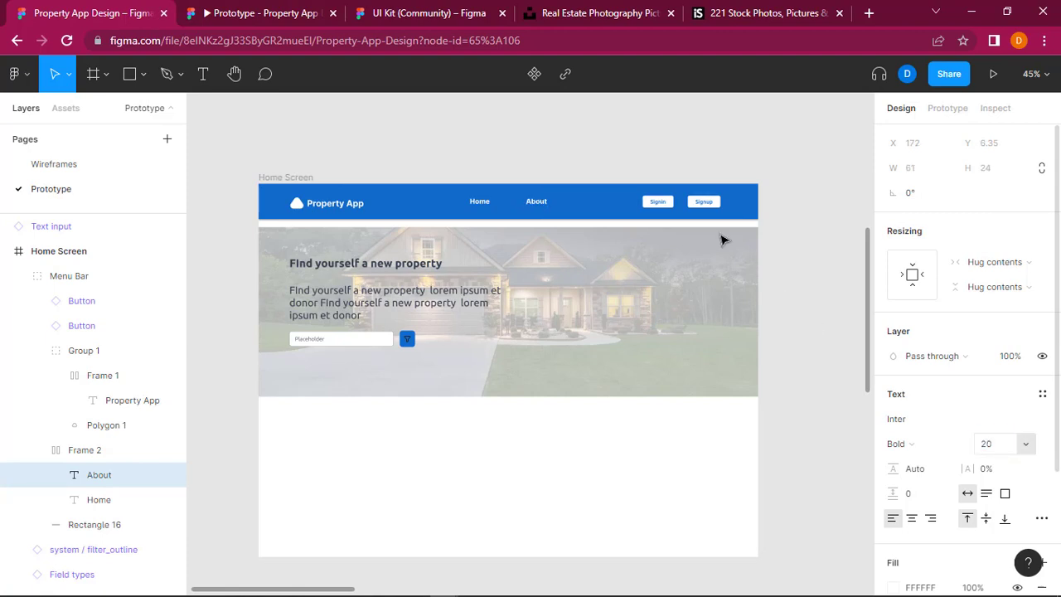
pyautogui.click(613, 157)
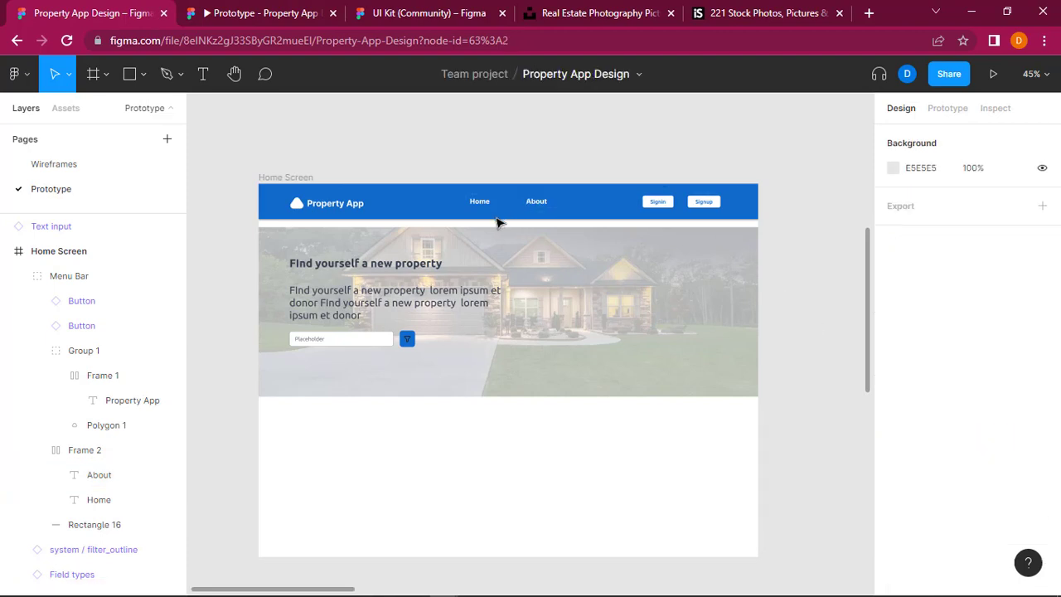
# Step: Move the Home and About links' frame to about X 566, Y 39 and check it in the prototype presentation before returning to the design file
pyautogui.click(514, 201)
pyautogui.doubleClick(514, 201)
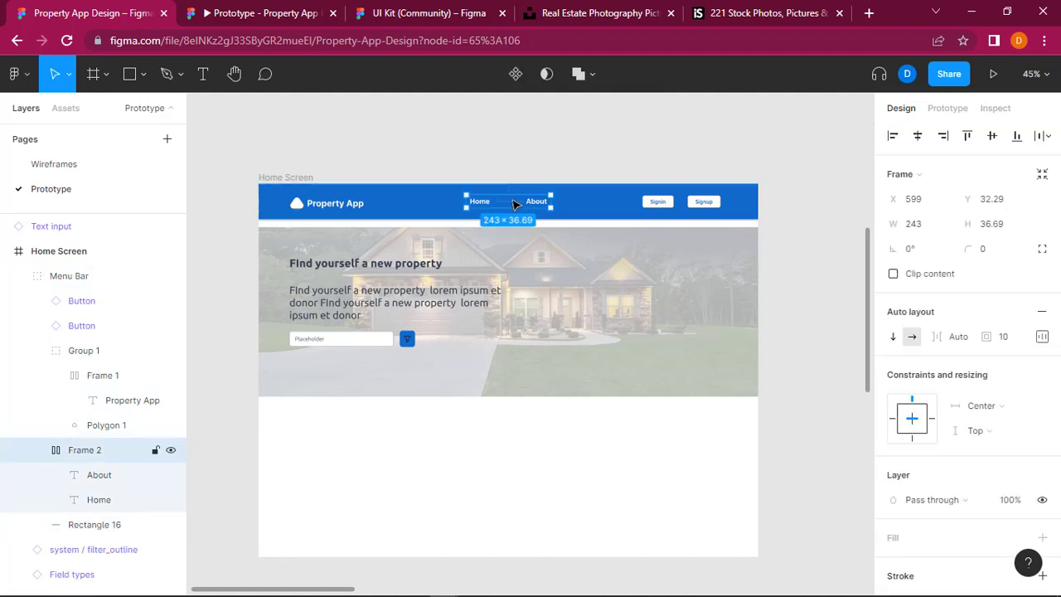
pyautogui.moveTo(519, 205); pyautogui.dragTo(504, 208)
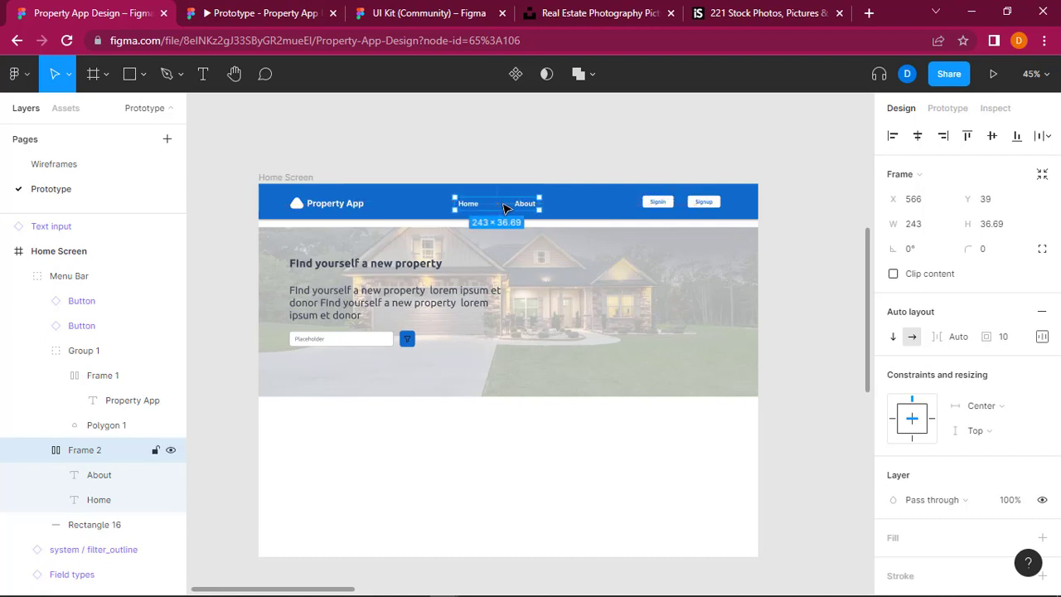
pyautogui.click(585, 163)
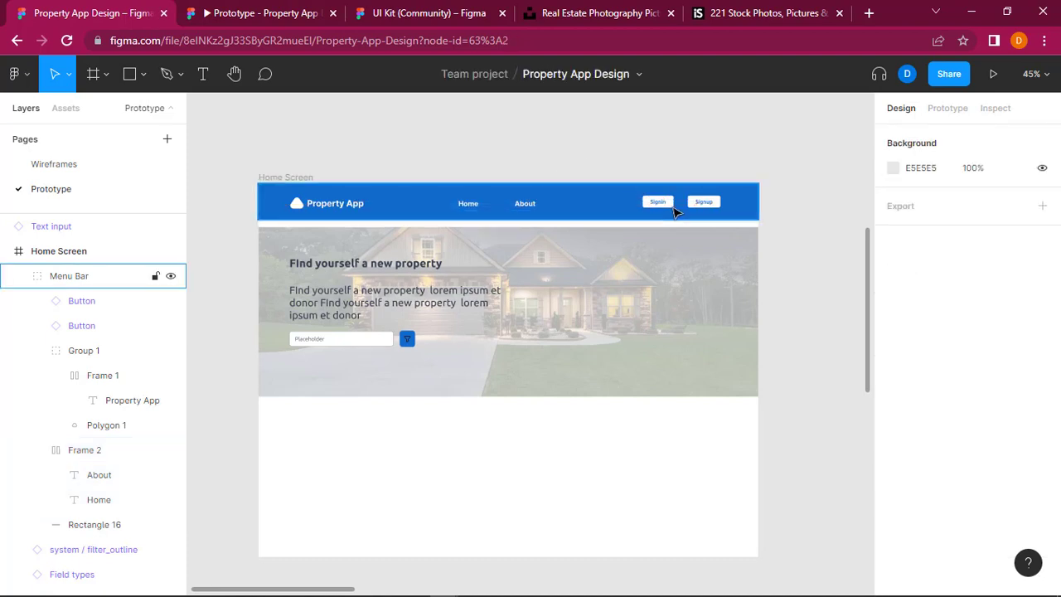
pyautogui.click(247, 5)
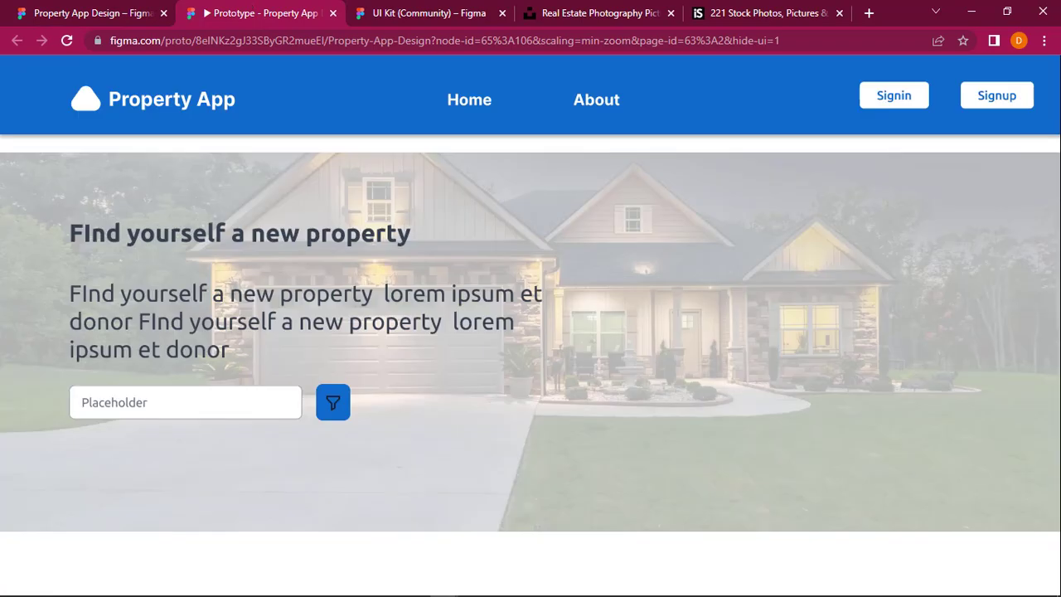
pyautogui.click(99, 13)
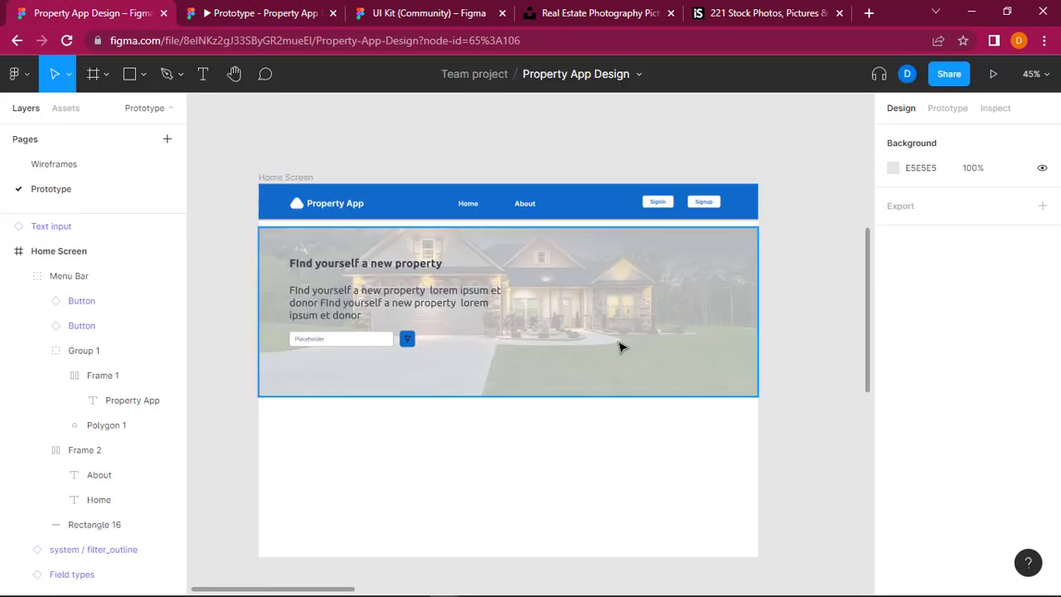
# Step: Group the house image with its texts, input field and filter button, and move the group up against the Menu Bar at Y -463
pyautogui.moveTo(240, 239); pyautogui.dragTo(263, 255)
pyautogui.moveTo(424, 340); pyautogui.dragTo(484, 372)
pyautogui.rightClick(483, 372)
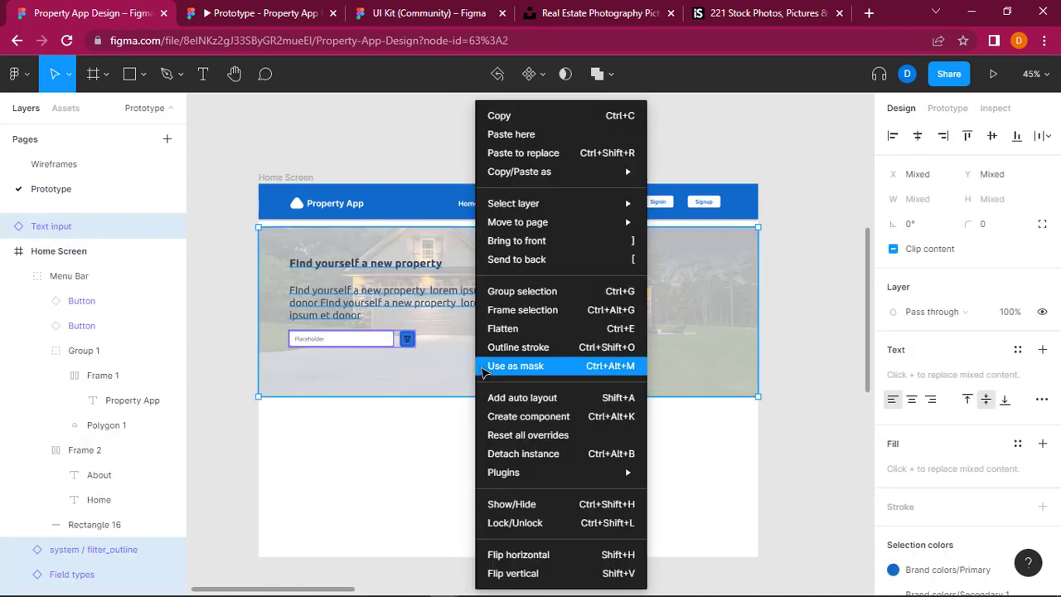
pyautogui.click(560, 293)
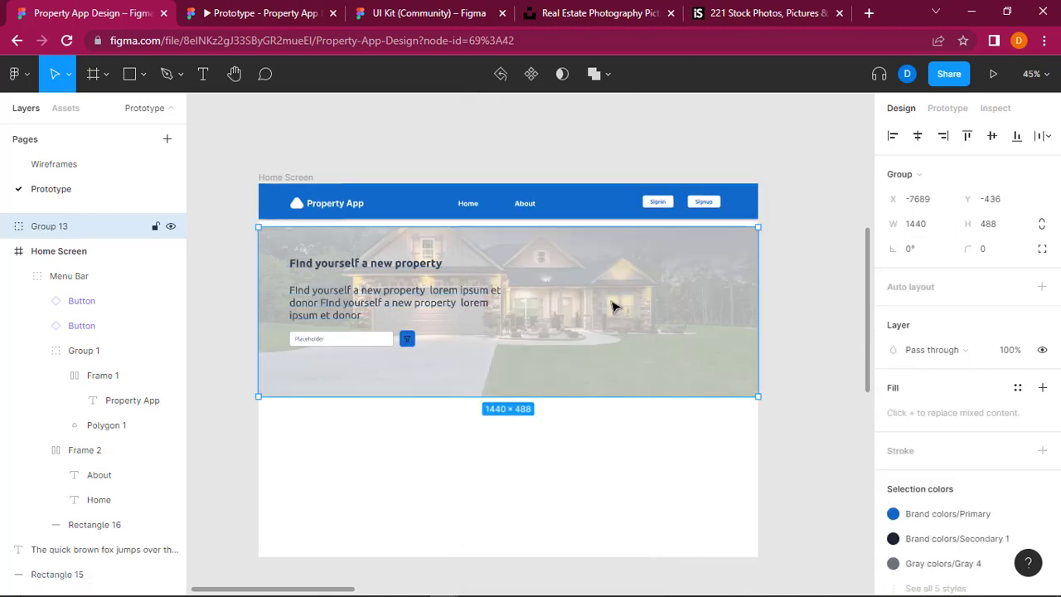
pyautogui.moveTo(611, 296); pyautogui.dragTo(611, 296)
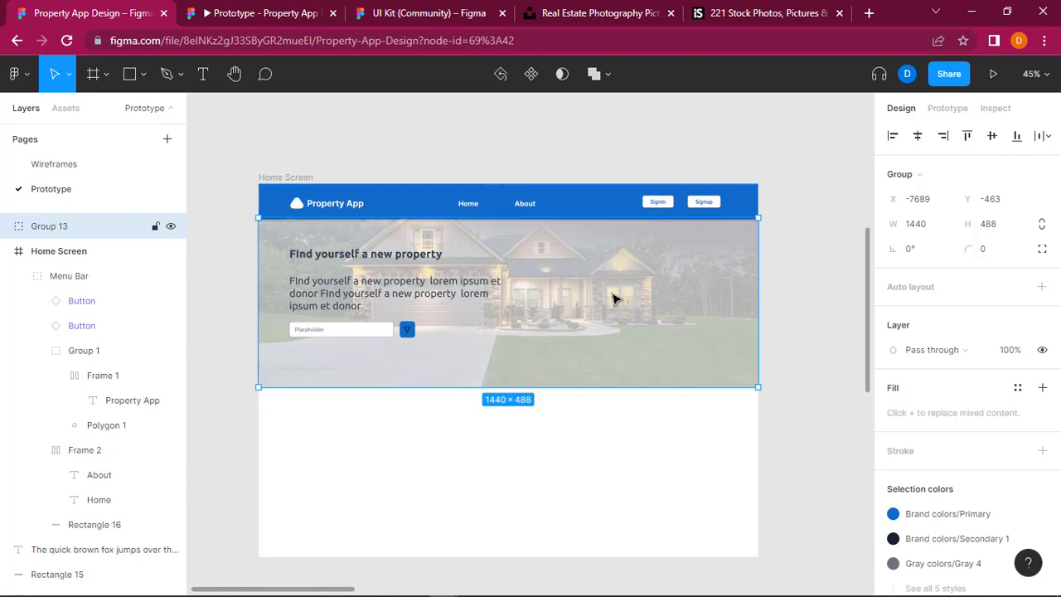
pyautogui.click(792, 186)
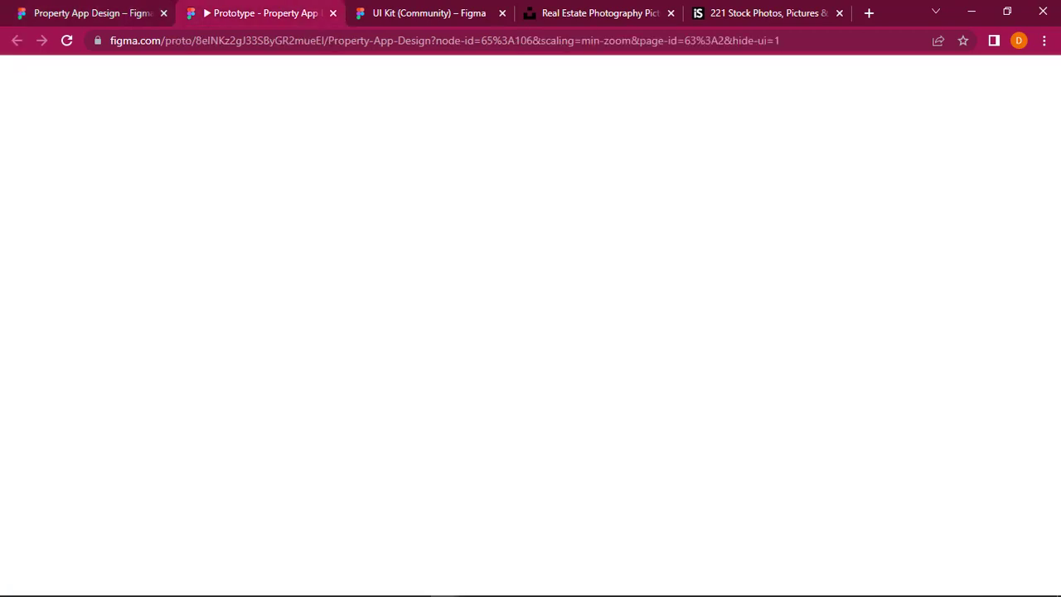
# Step: Check the regrouped hero section in the prototype presentation and return to the design file
pyautogui.click(202, 8)
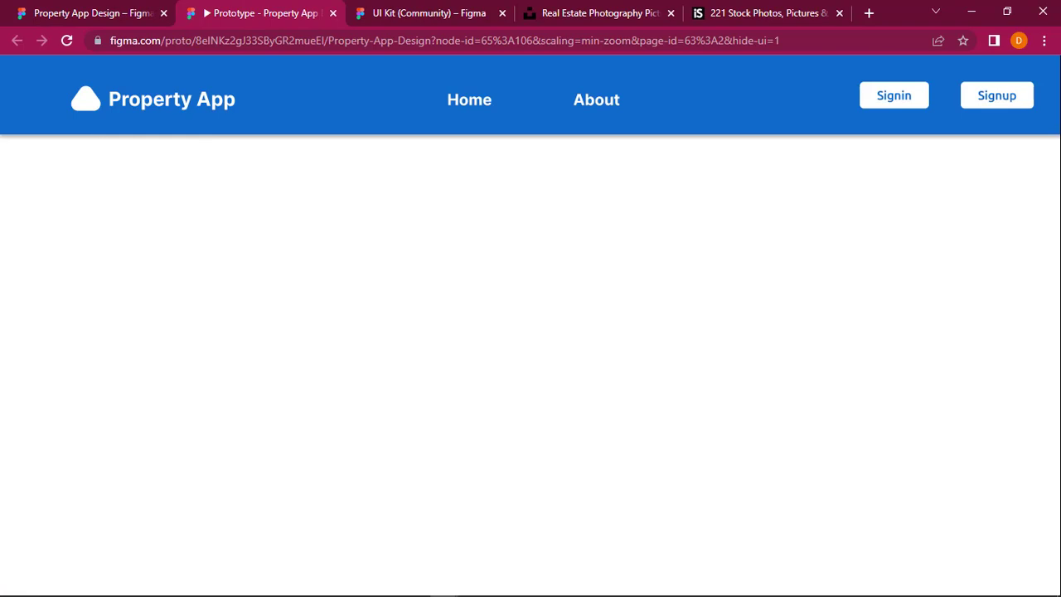
pyautogui.scroll(-3, 341, 339)
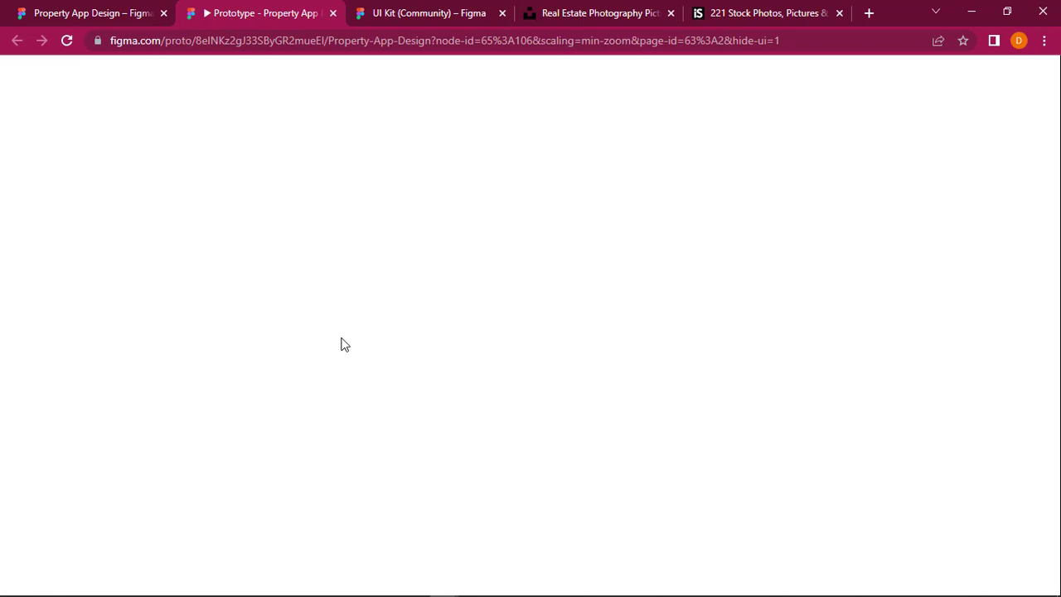
pyautogui.scroll(3, 341, 346)
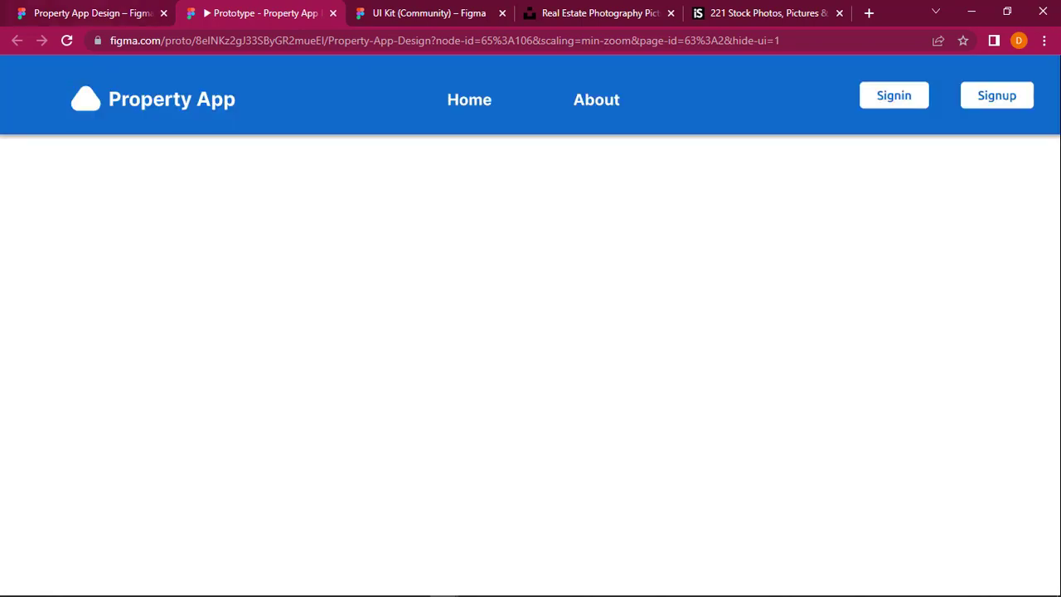
pyautogui.click(93, 13)
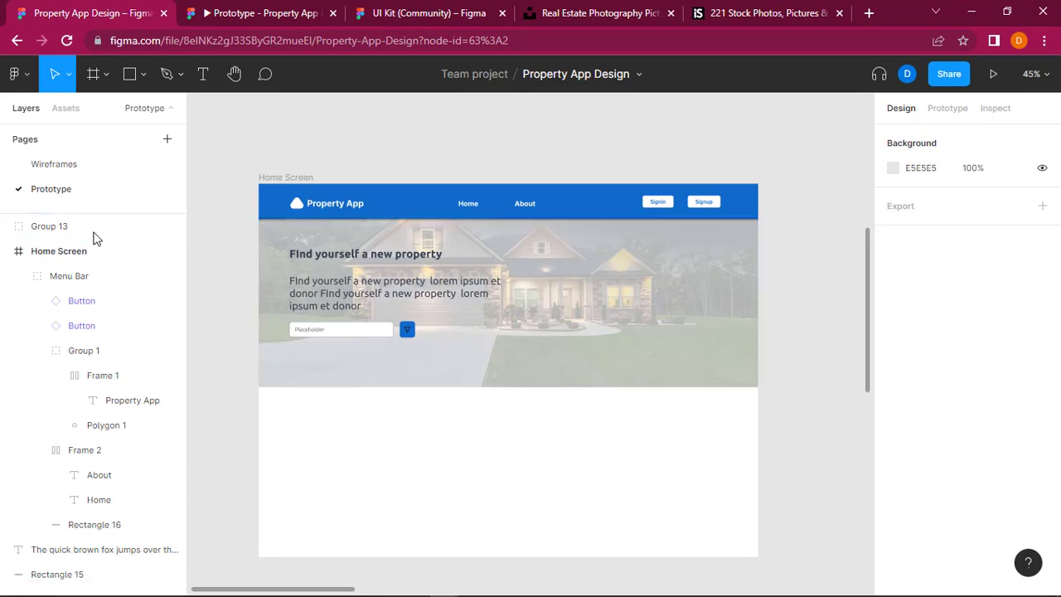
# Step: Nest the hero section's Group 13 inside the Home Screen frame above the Menu Bar layer and check it in the prototype presentation
pyautogui.click(64, 228)
pyautogui.moveTo(64, 230); pyautogui.dragTo(66, 252)
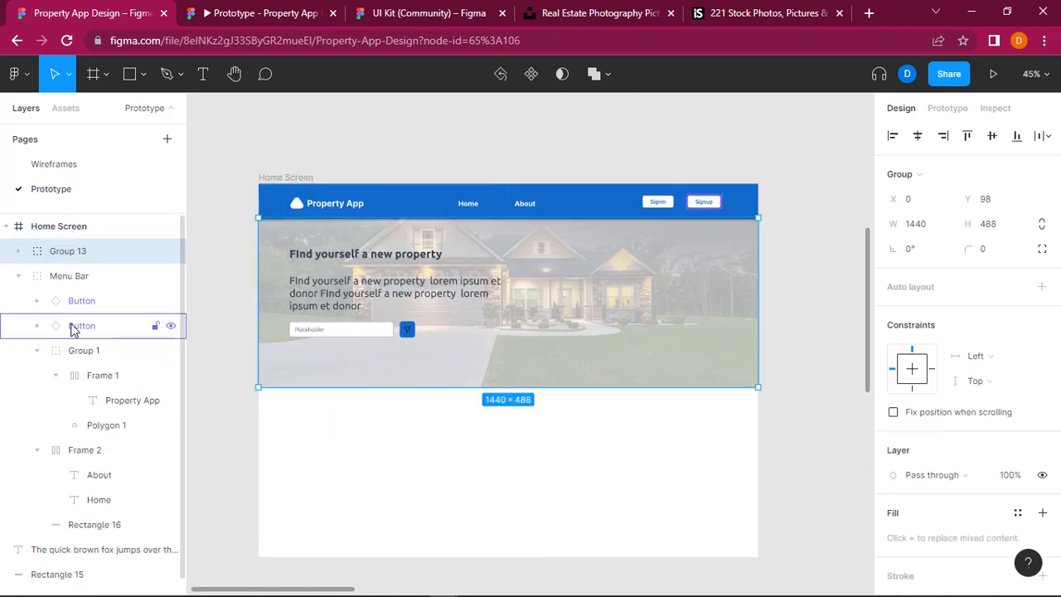
pyautogui.click(234, 5)
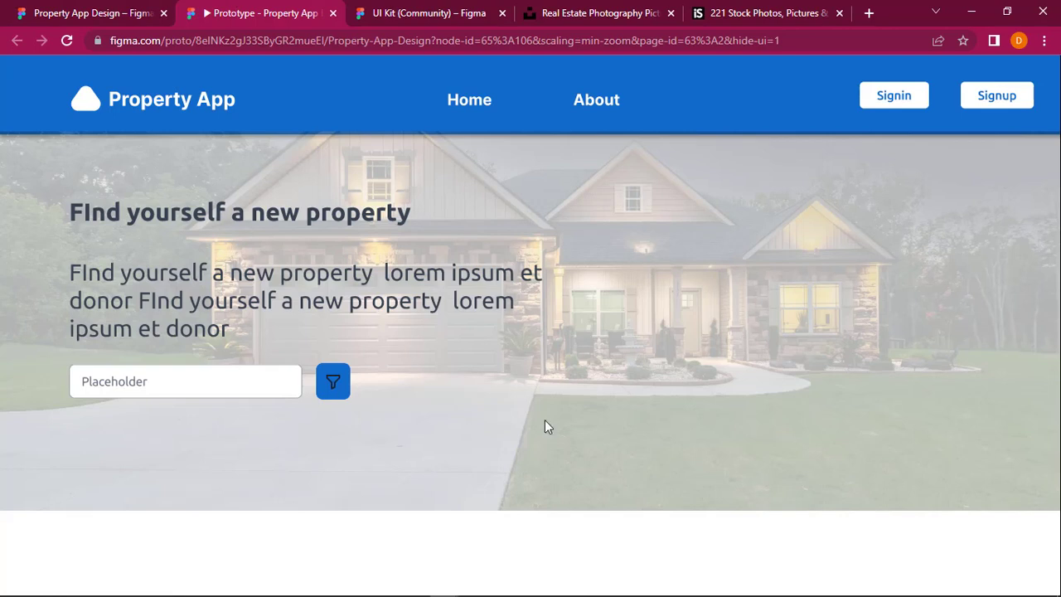
pyautogui.click(139, 5)
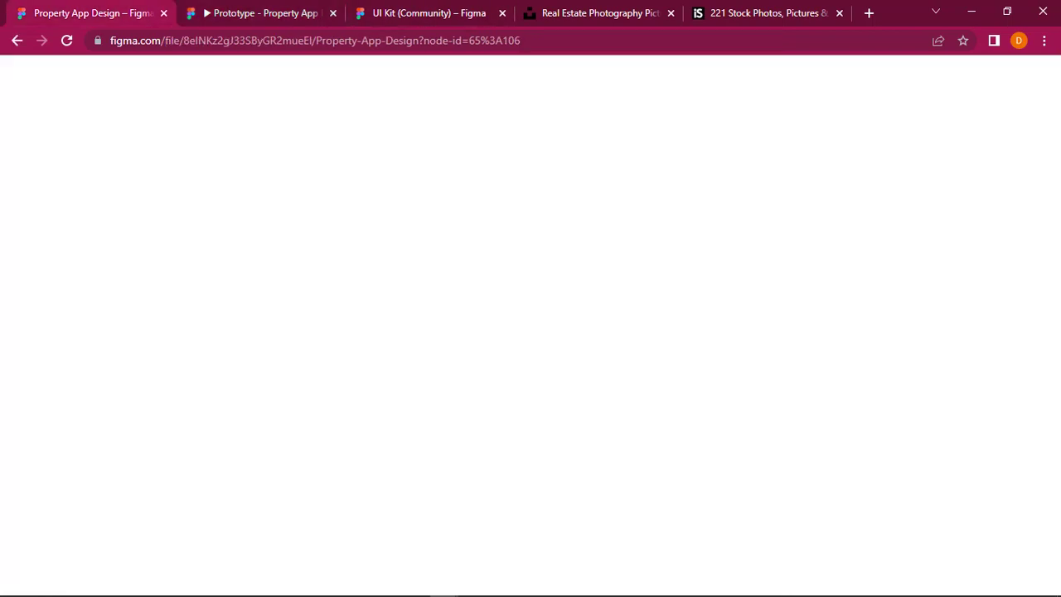
pyautogui.click(786, 322)
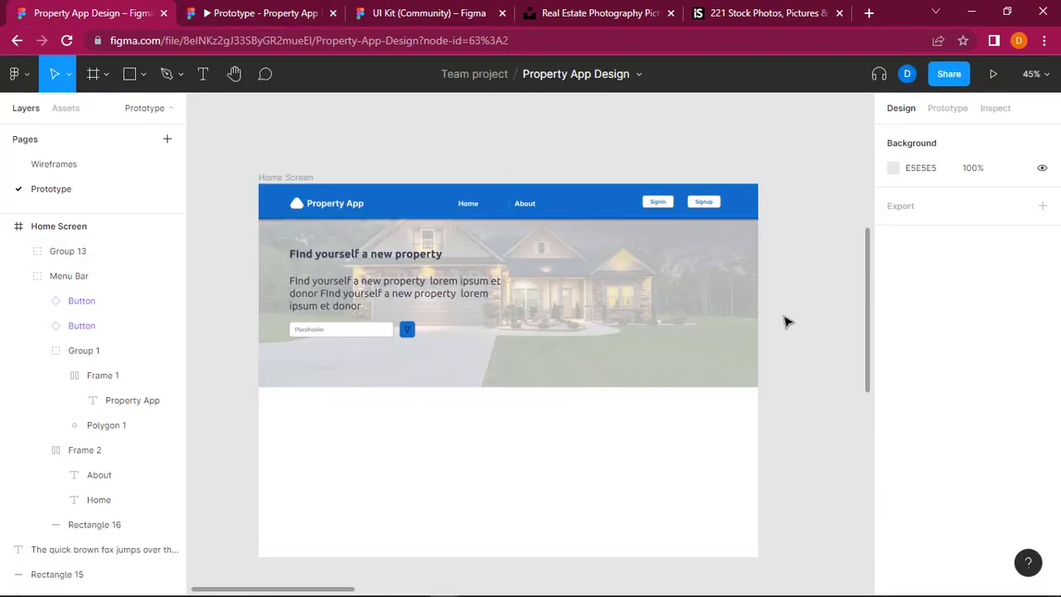
# Step: Review the full length of the Home Screen in the prototype presentation and return to the design file
pyautogui.click(329, 3)
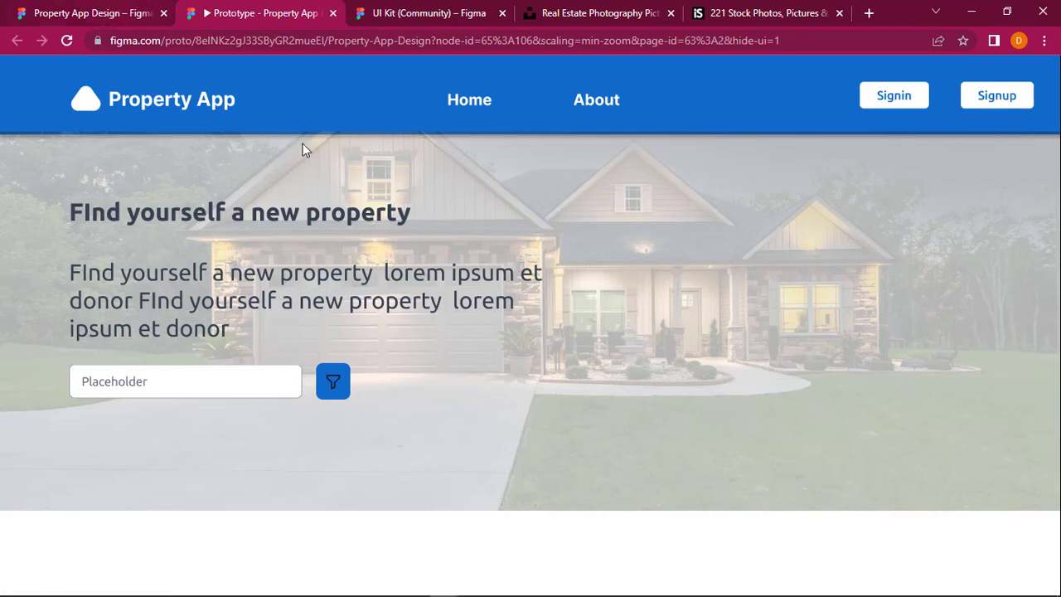
pyautogui.scroll(-2, 401, 283)
pyautogui.scroll(-2, 401, 283)
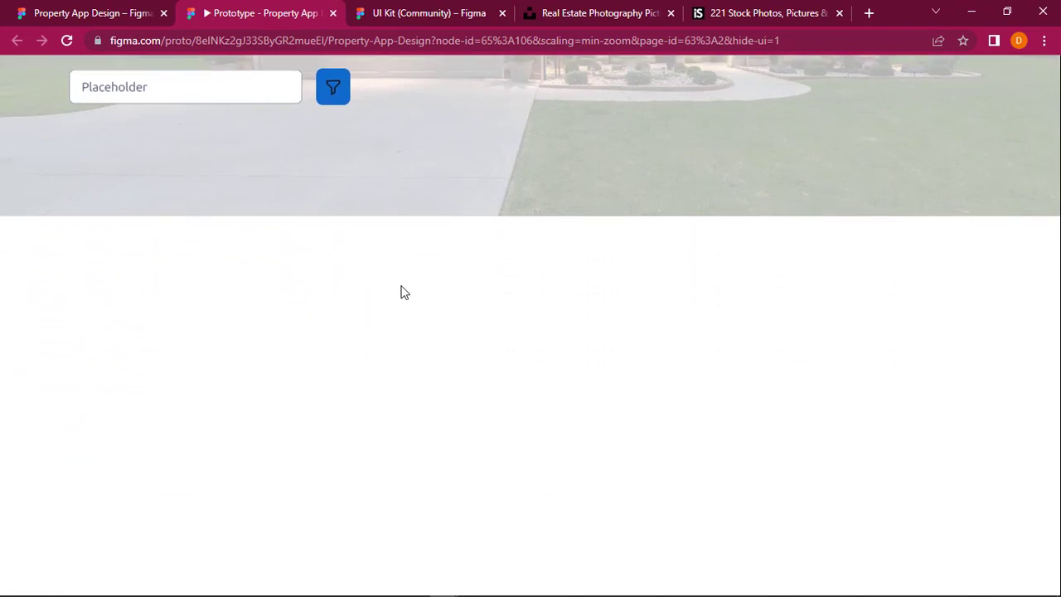
pyautogui.scroll(4, 401, 282)
pyautogui.click(57, 5)
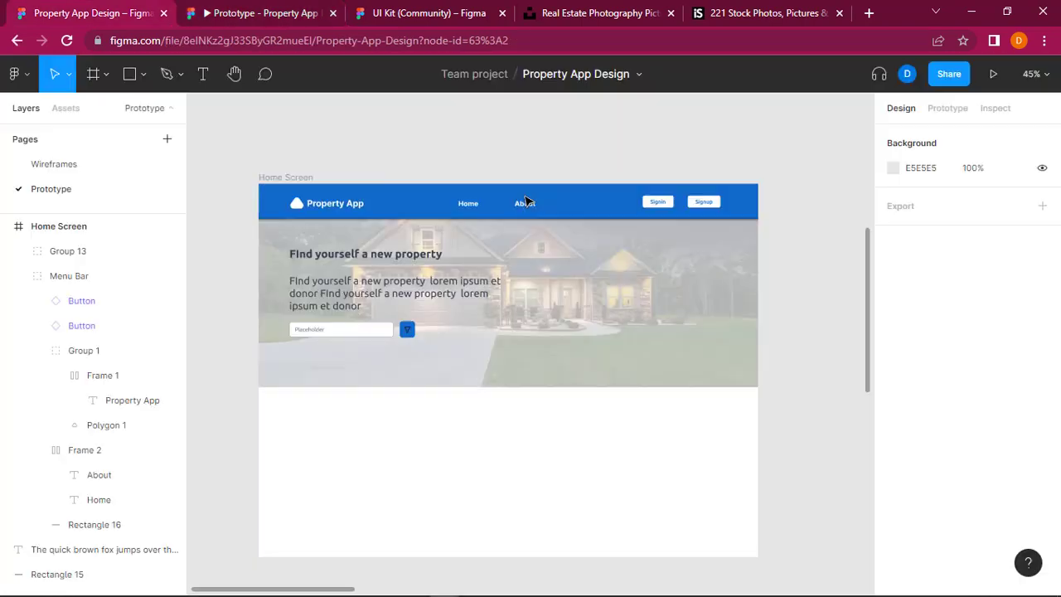
# Step: Fix the position of the Home Screen's Menu Bar group when scrolling
pyautogui.click(571, 209)
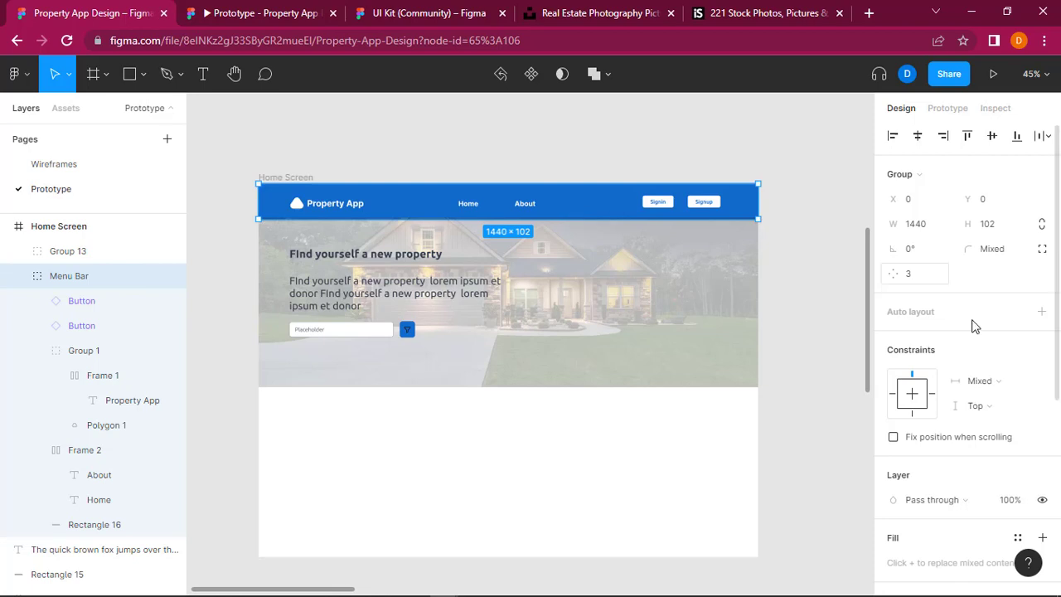
pyautogui.scroll(-5, 971, 325)
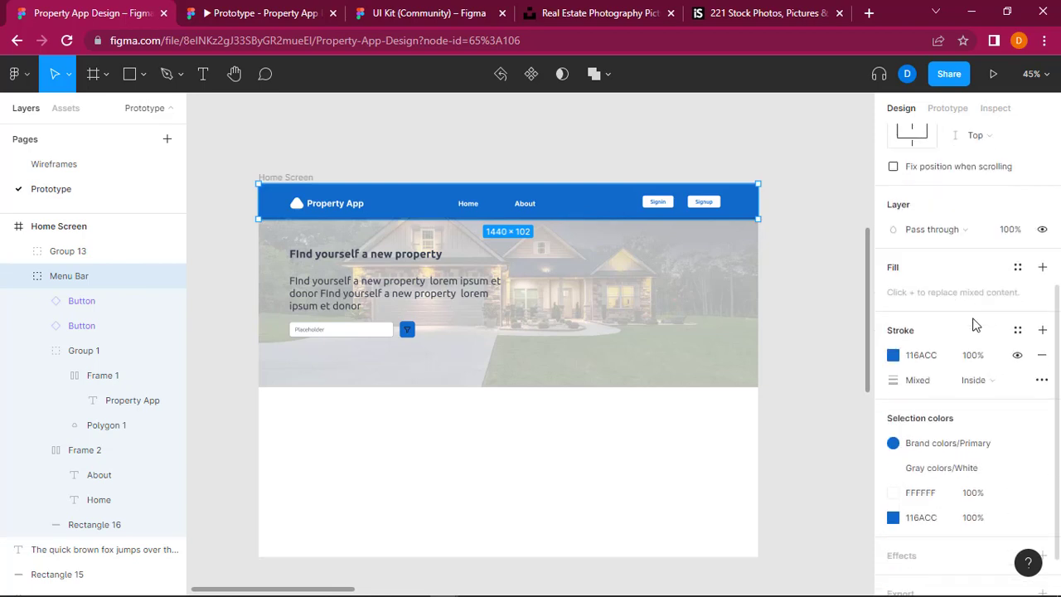
pyautogui.scroll(-2, 974, 324)
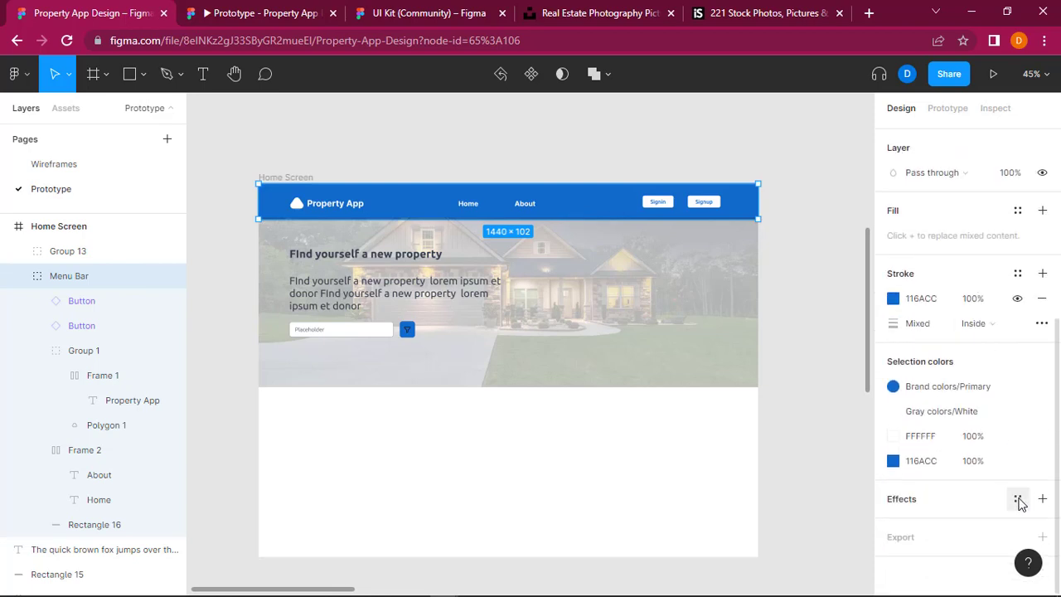
pyautogui.scroll(5, 983, 356)
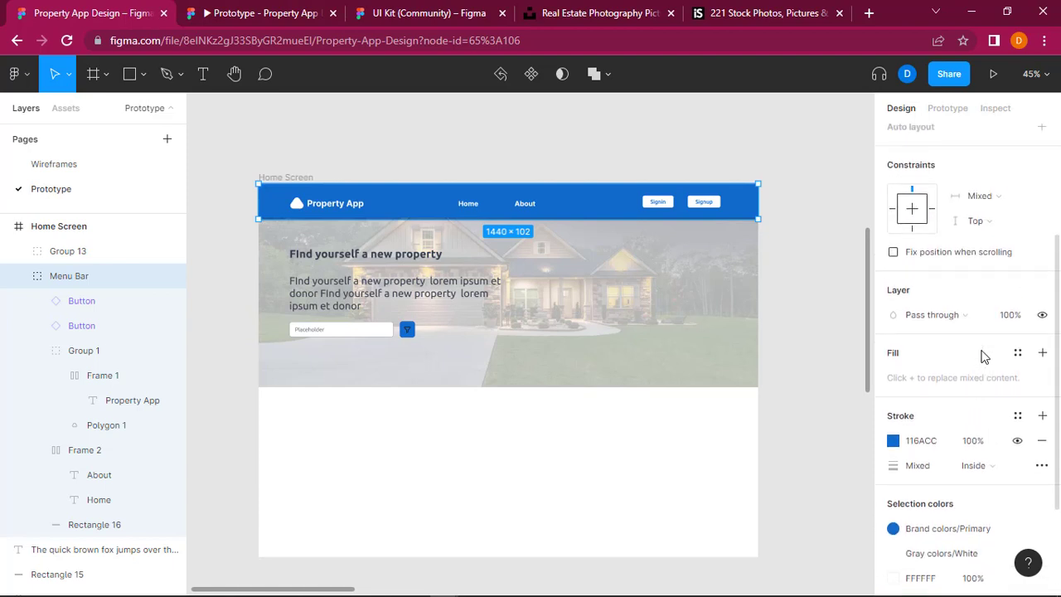
pyautogui.scroll(2, 981, 363)
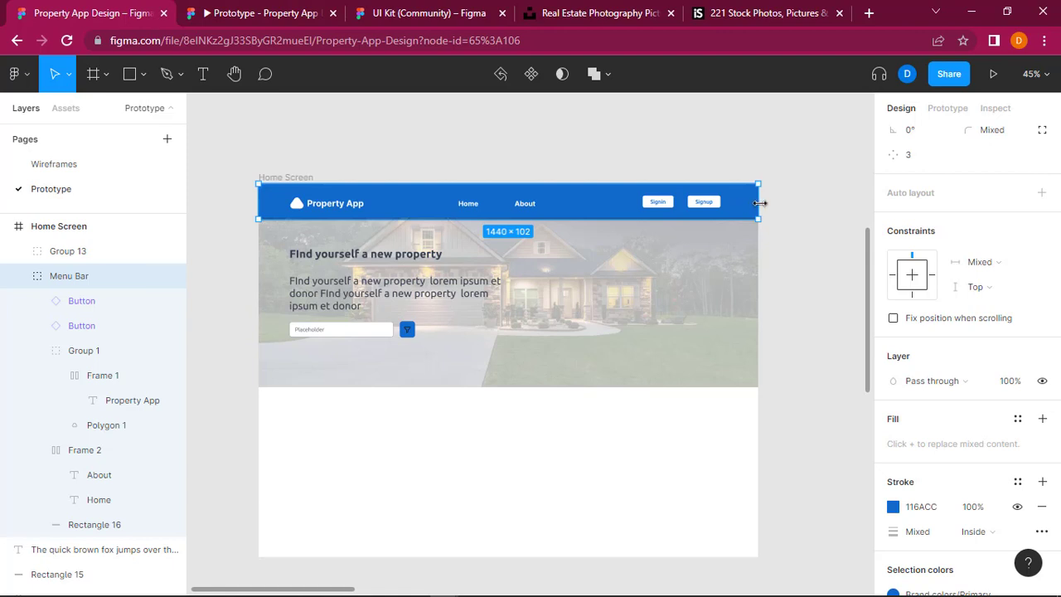
pyautogui.click(893, 319)
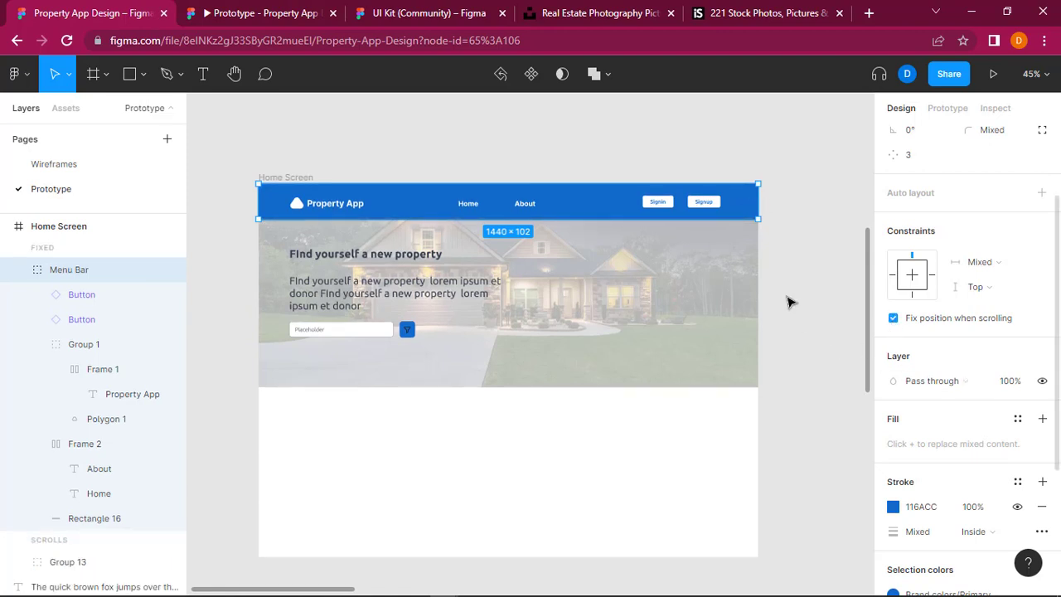
pyautogui.click(462, 103)
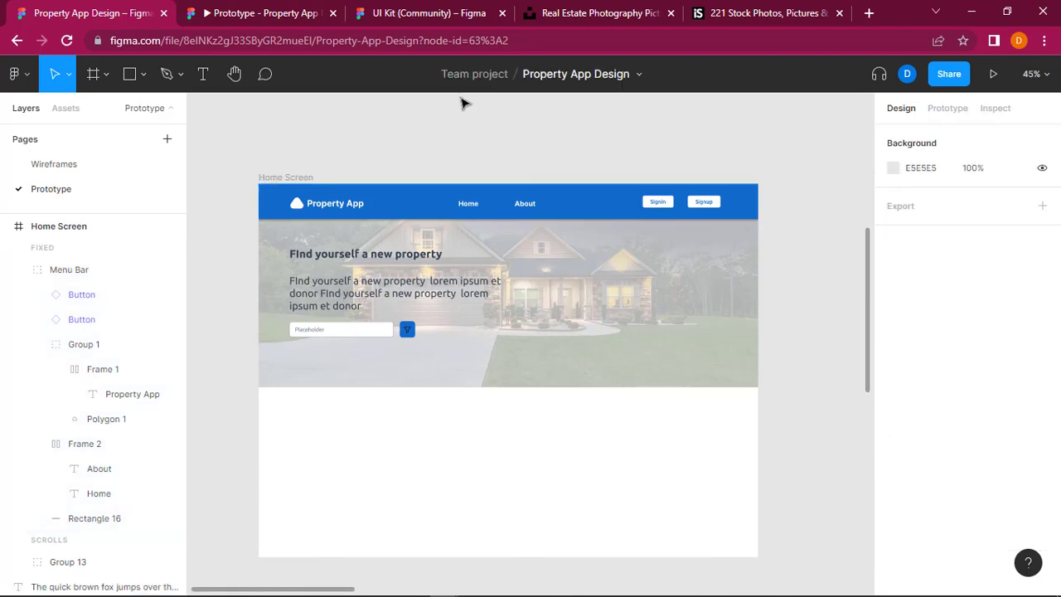
# Step: Check the Menu Bar's scrolling behaviour over the hero section in the prototype presentation and return to the design file
pyautogui.click(267, 13)
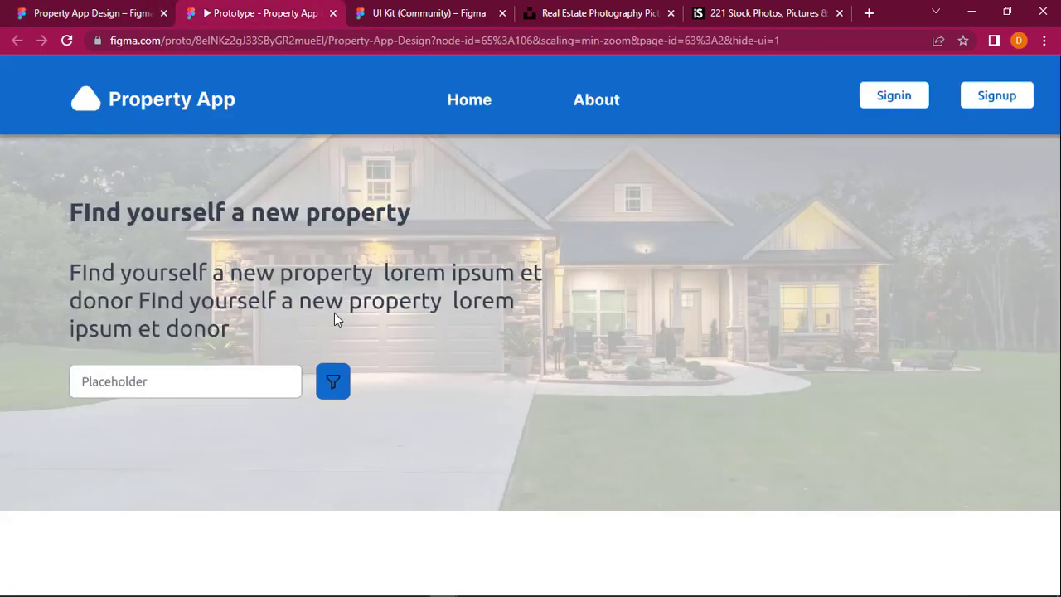
pyautogui.scroll(-5, 334, 312)
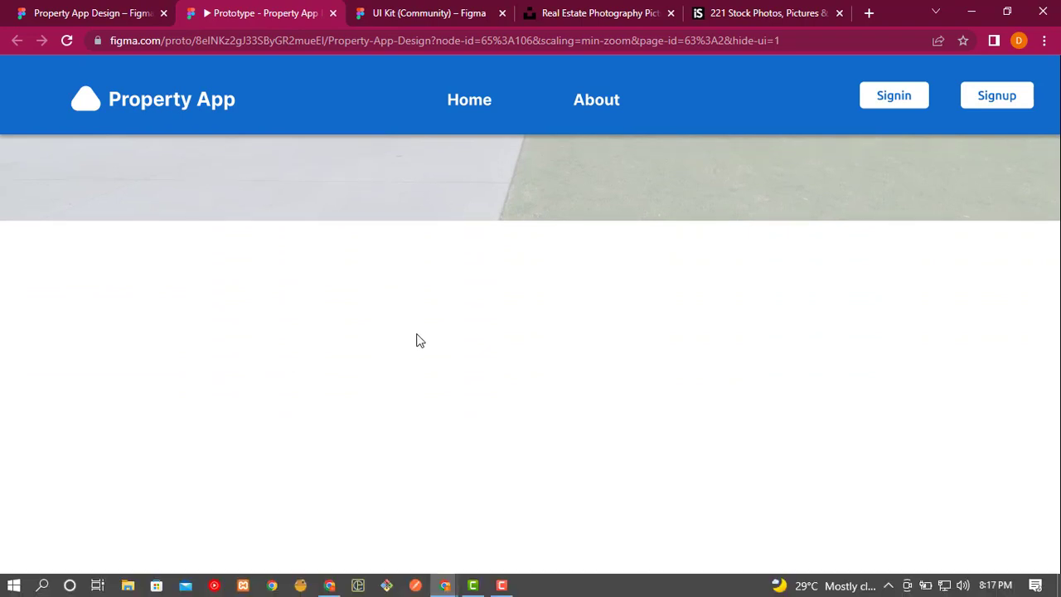
pyautogui.scroll(2, 480, 296)
pyautogui.scroll(3, 479, 296)
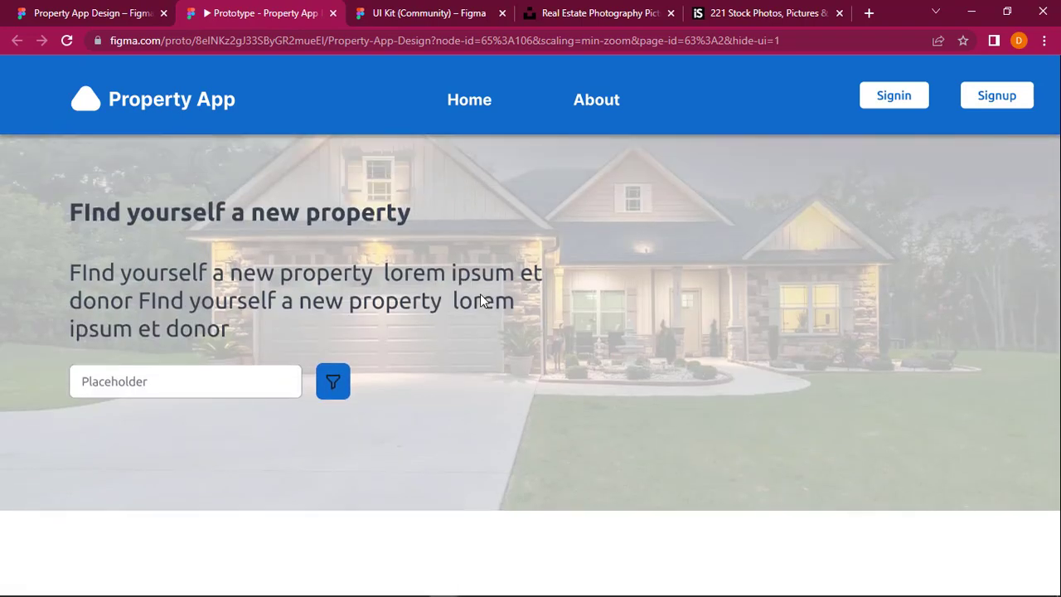
pyautogui.scroll(-1, 541, 173)
pyautogui.scroll(-3, 543, 173)
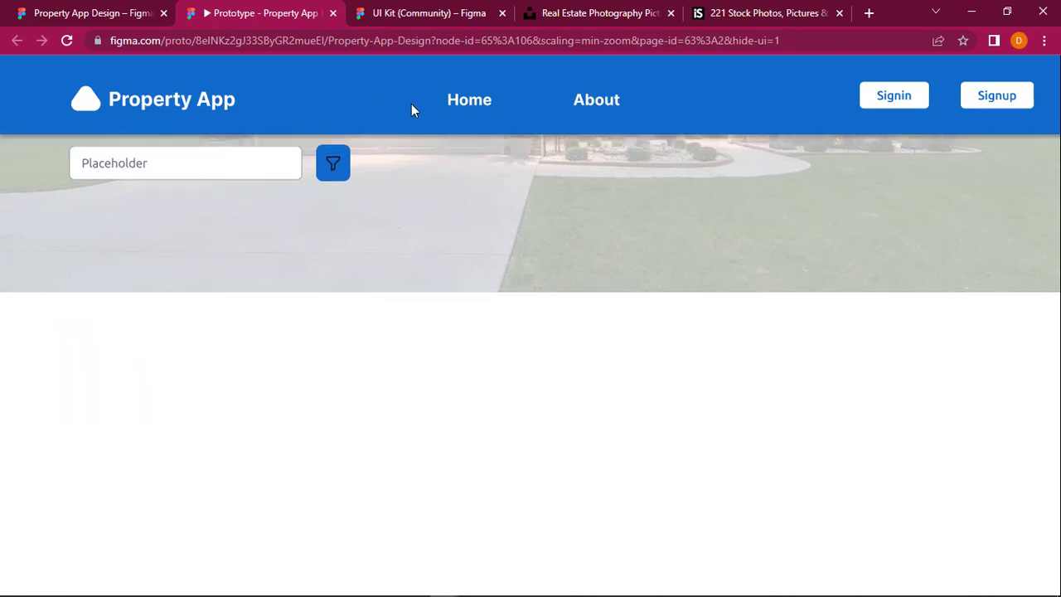
pyautogui.scroll(4, 469, 270)
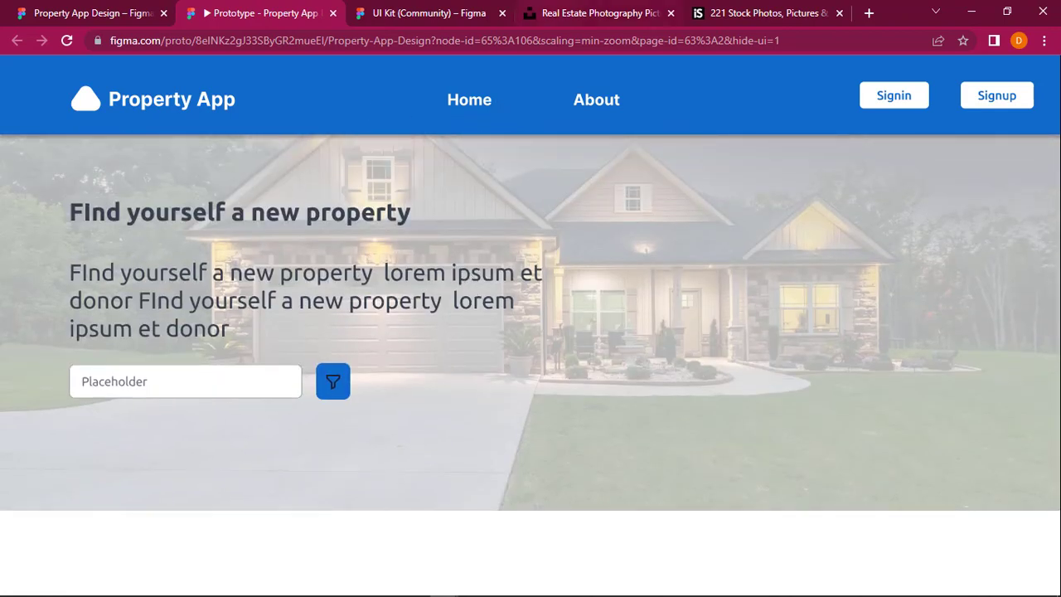
pyautogui.scroll(-5, 491, 377)
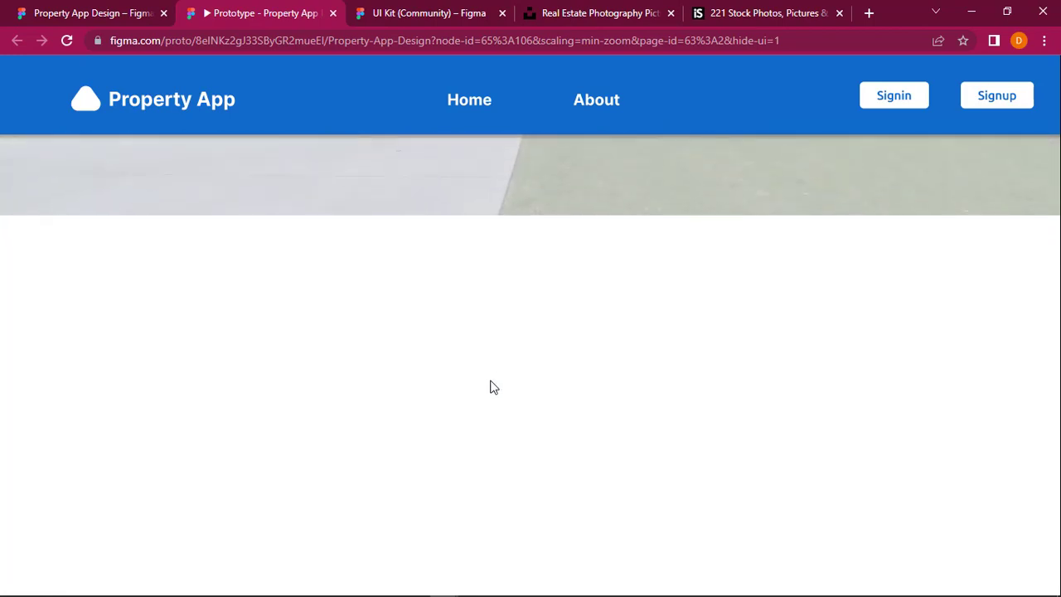
pyautogui.moveTo(464, 595)
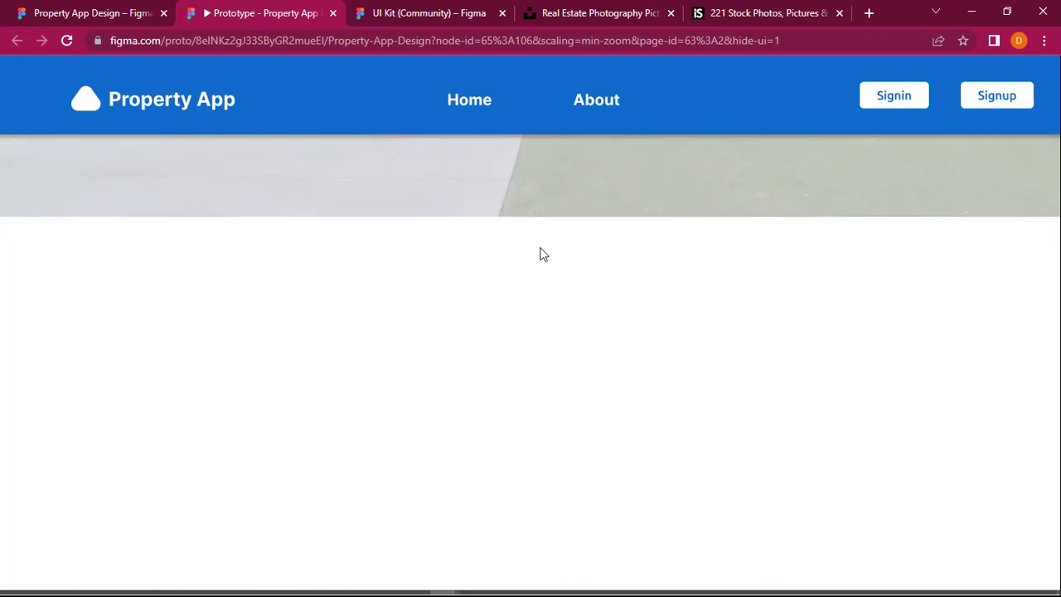
pyautogui.scroll(4, 540, 254)
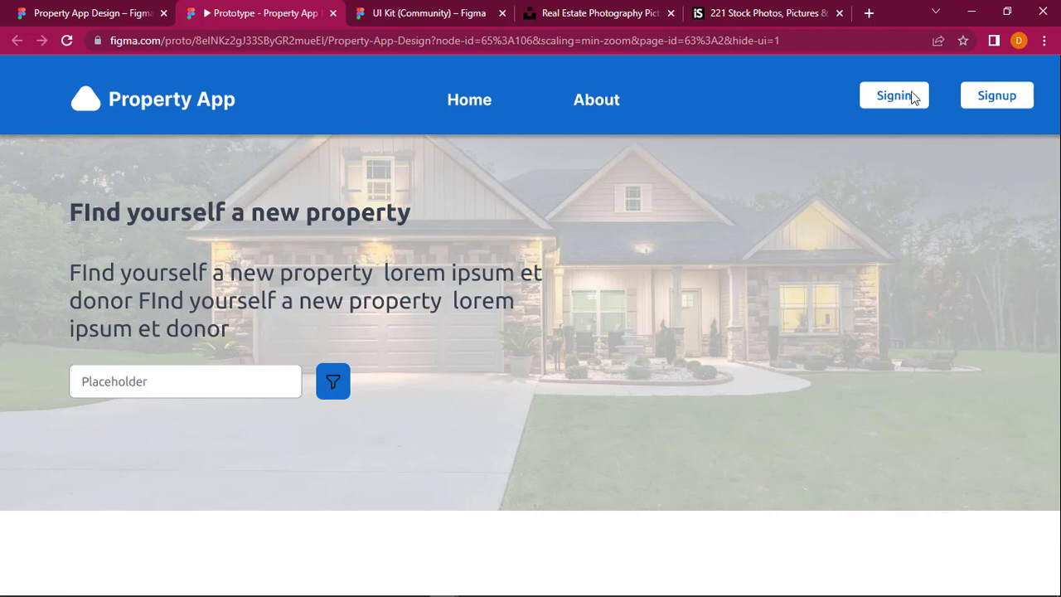
pyautogui.scroll(-2, 734, 298)
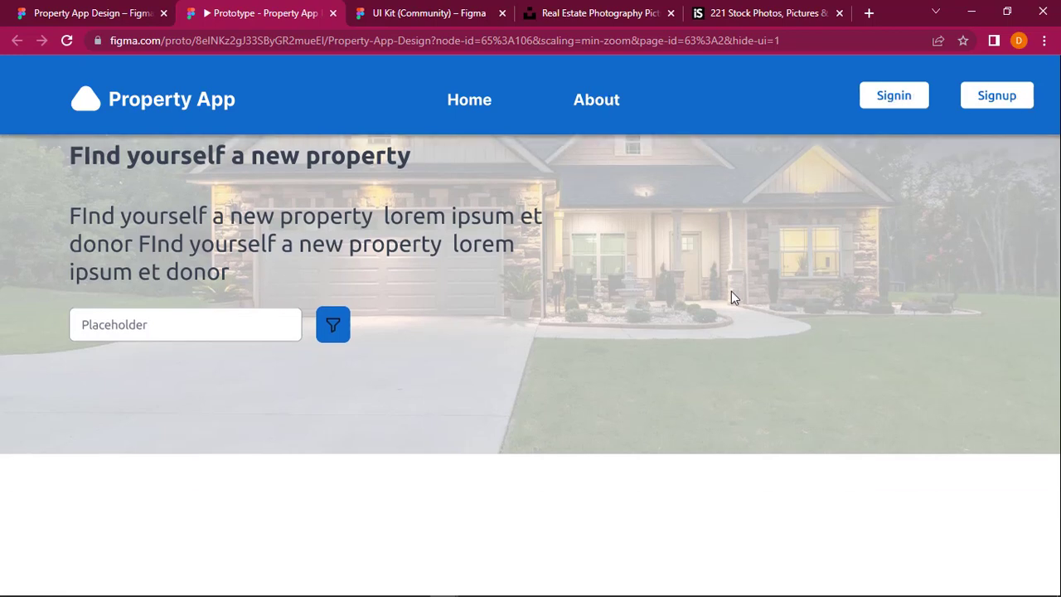
pyautogui.scroll(-3, 734, 299)
pyautogui.scroll(4, 731, 296)
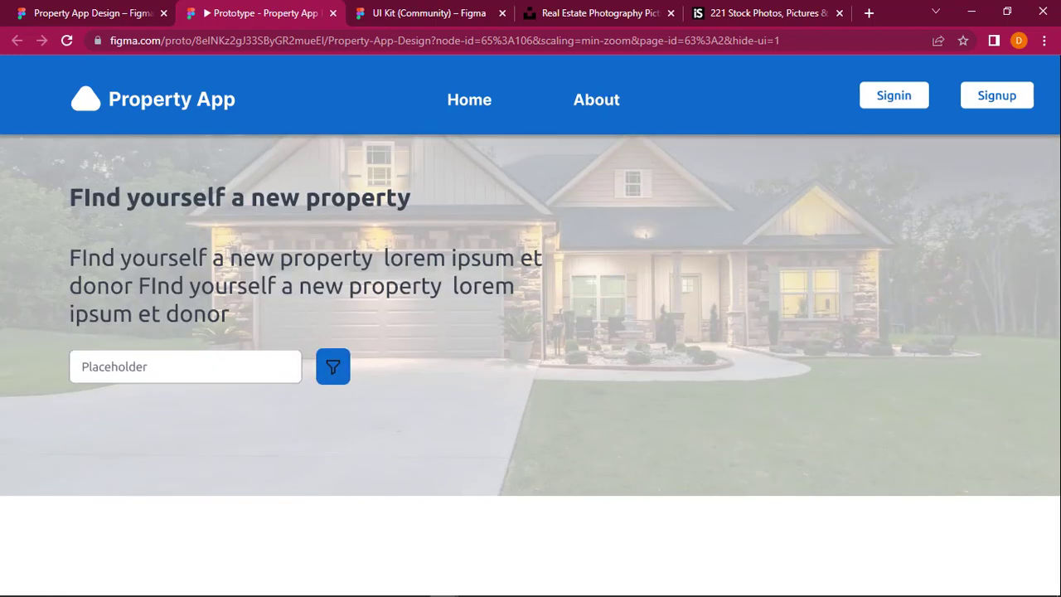
pyautogui.click(77, 11)
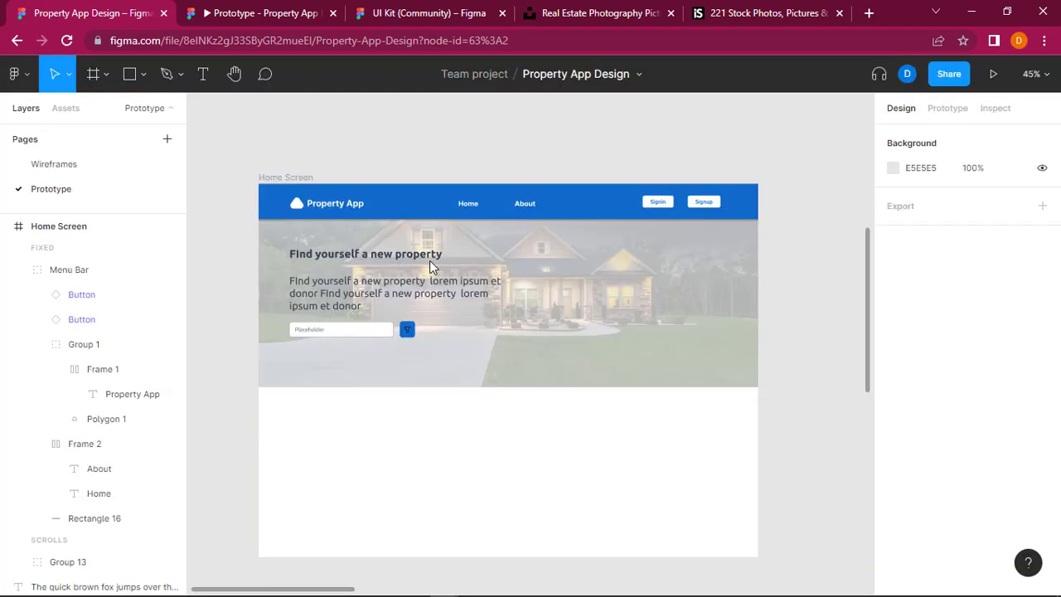
# Step: Compare the search and filter sections of the wireframe Home Screen with the hero section of the high-fidelity Home Screen
pyautogui.hscroll(5, 834, 378)
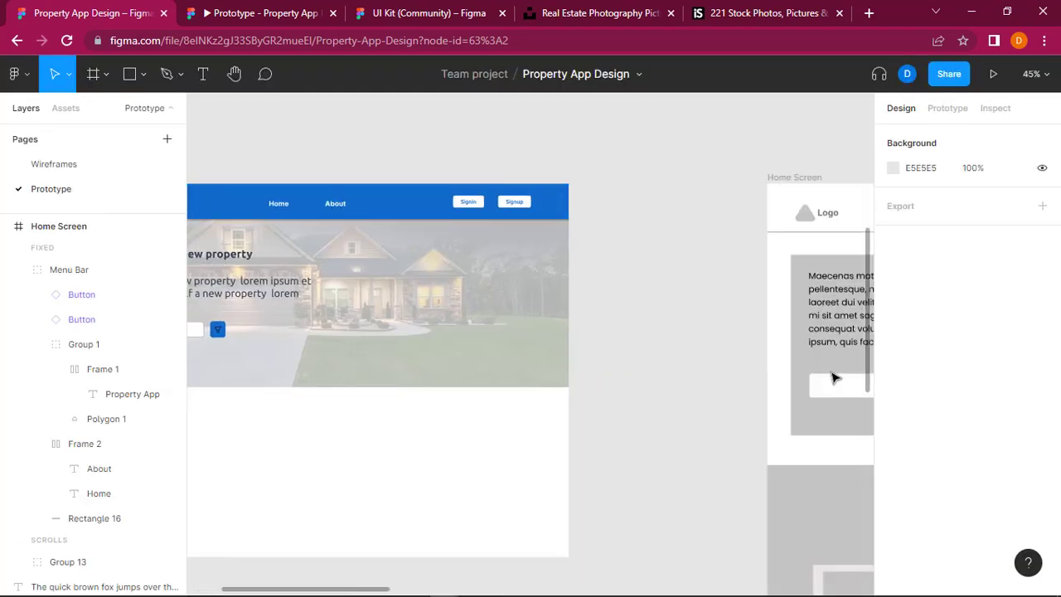
pyautogui.hscroll(5, 834, 378)
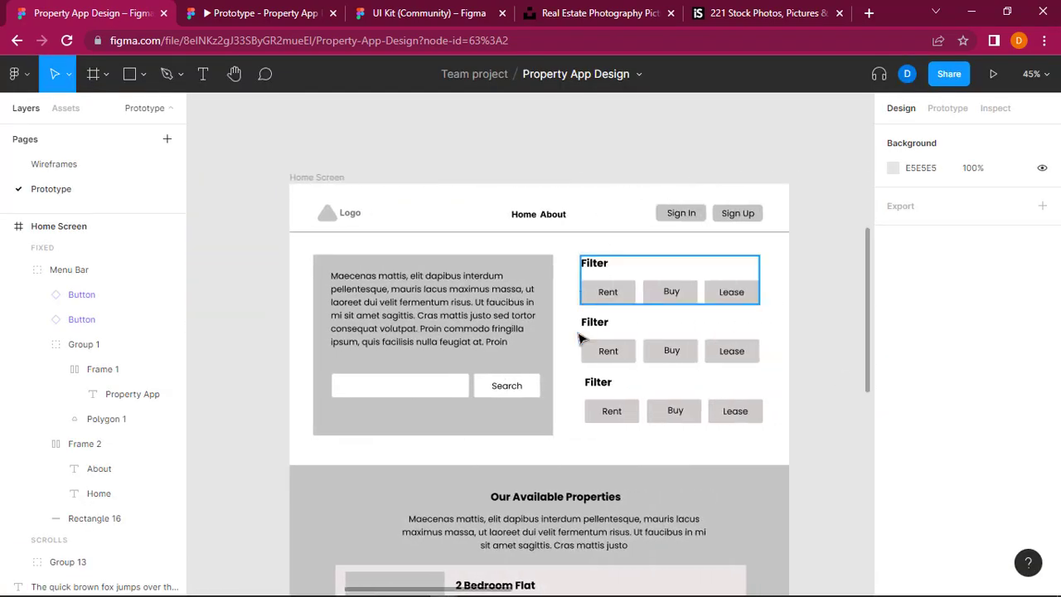
pyautogui.hscroll(-5, 367, 398)
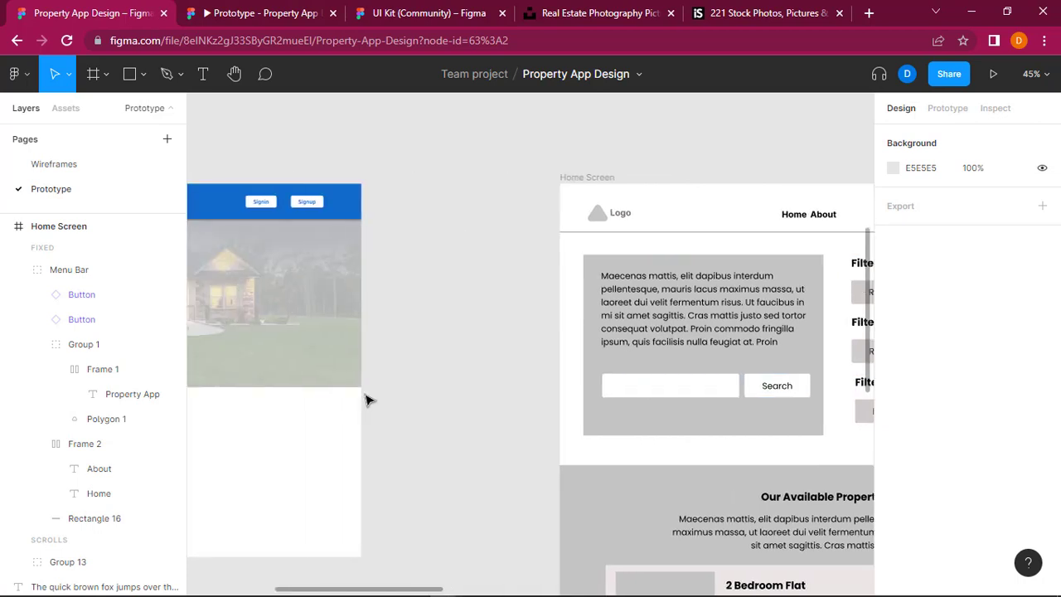
pyautogui.hscroll(-6, 367, 400)
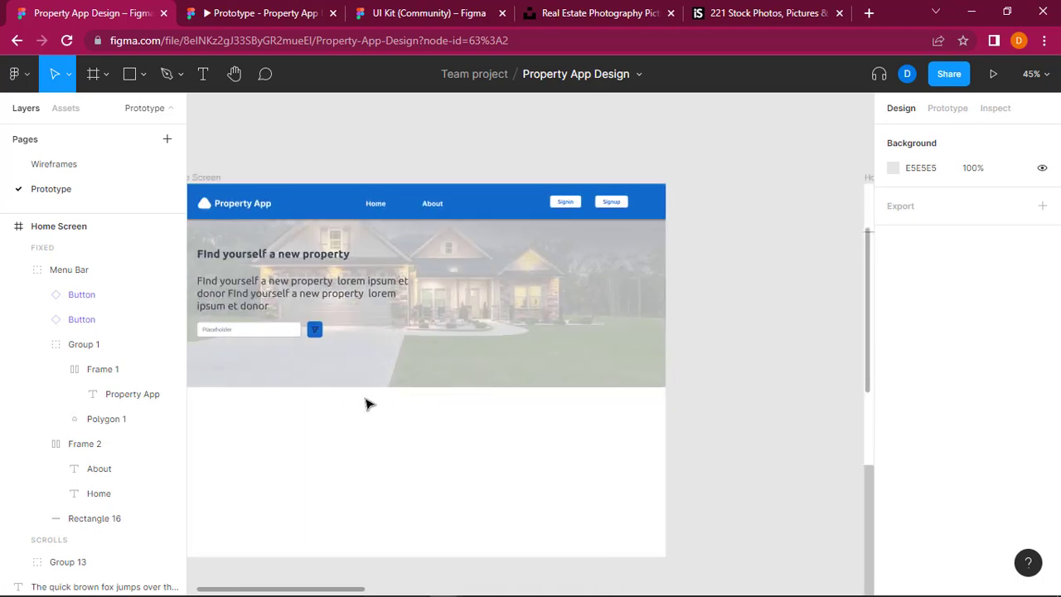
pyautogui.click(144, 74)
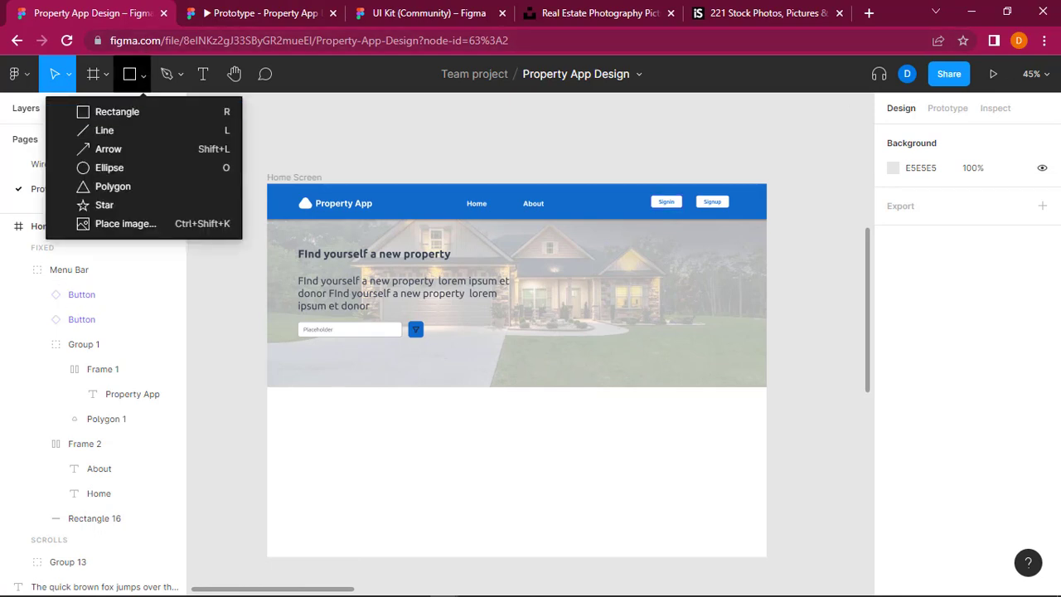
pyautogui.click(713, 331)
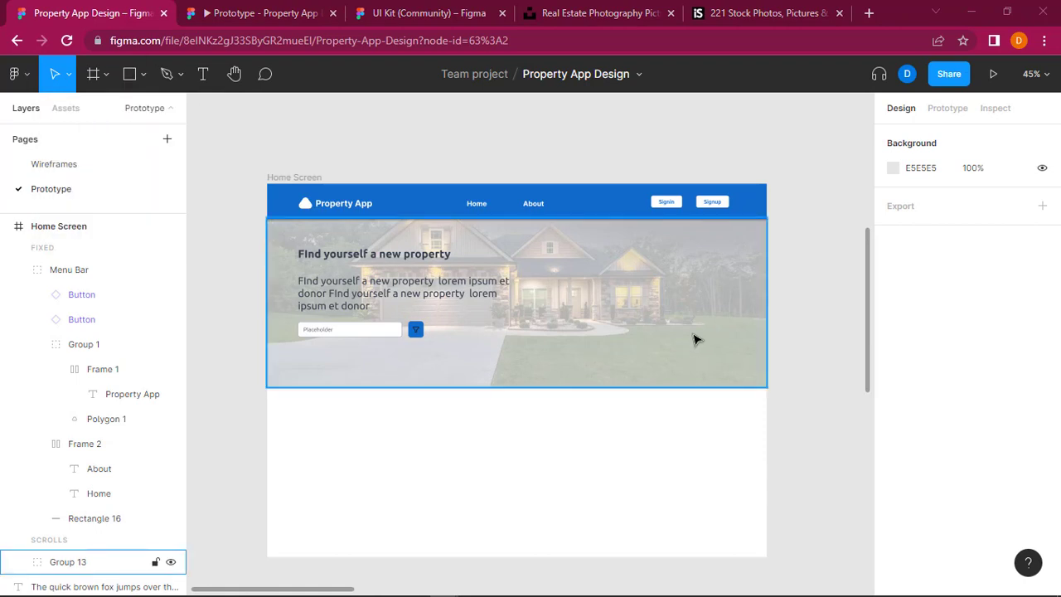
pyautogui.hscroll(3, 696, 339)
pyautogui.hscroll(2, 696, 339)
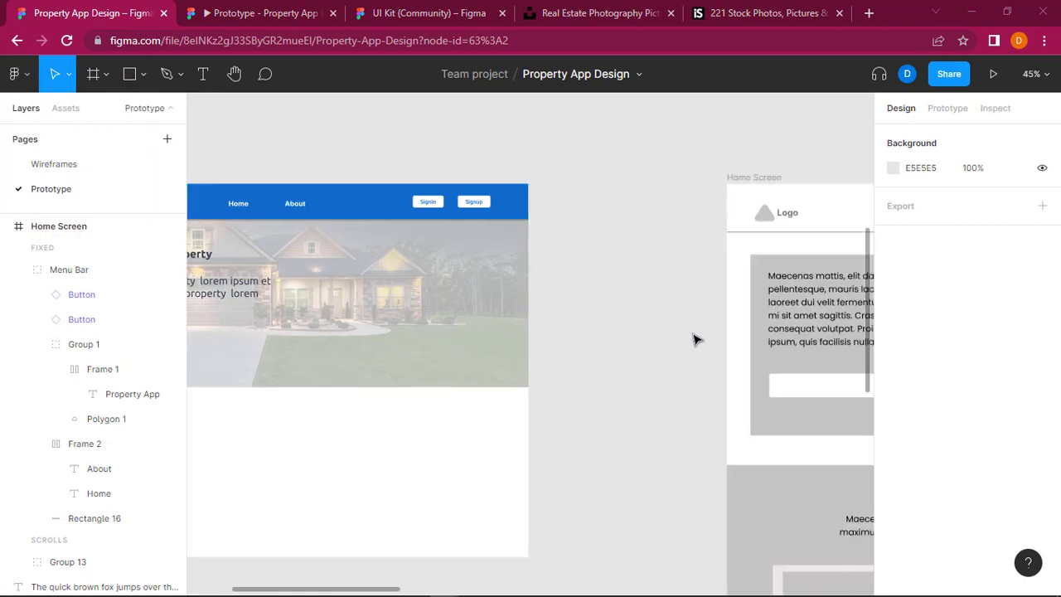
pyautogui.hscroll(1, 696, 340)
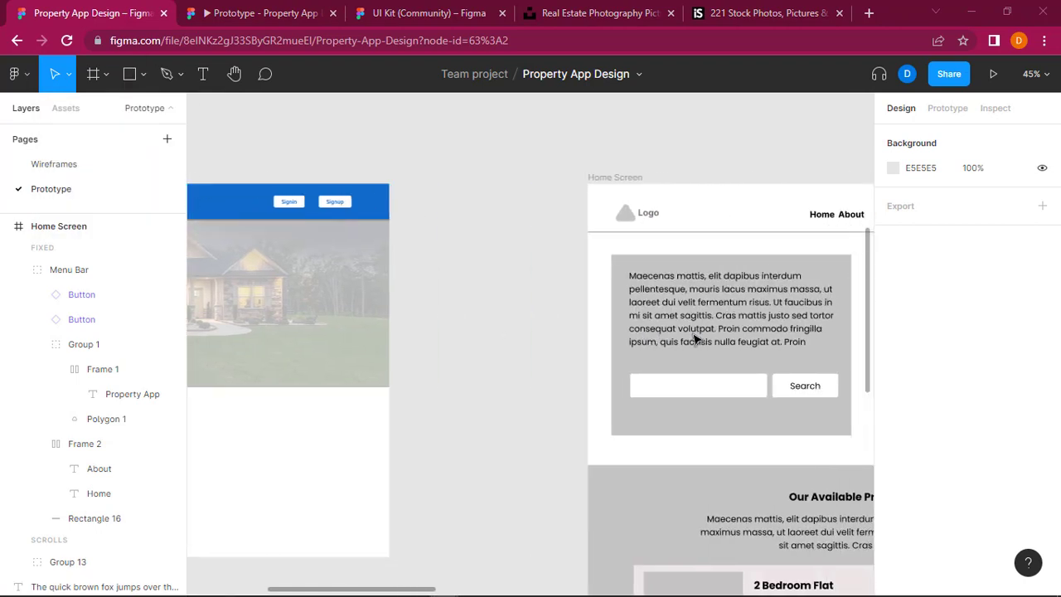
pyautogui.hscroll(2, 696, 340)
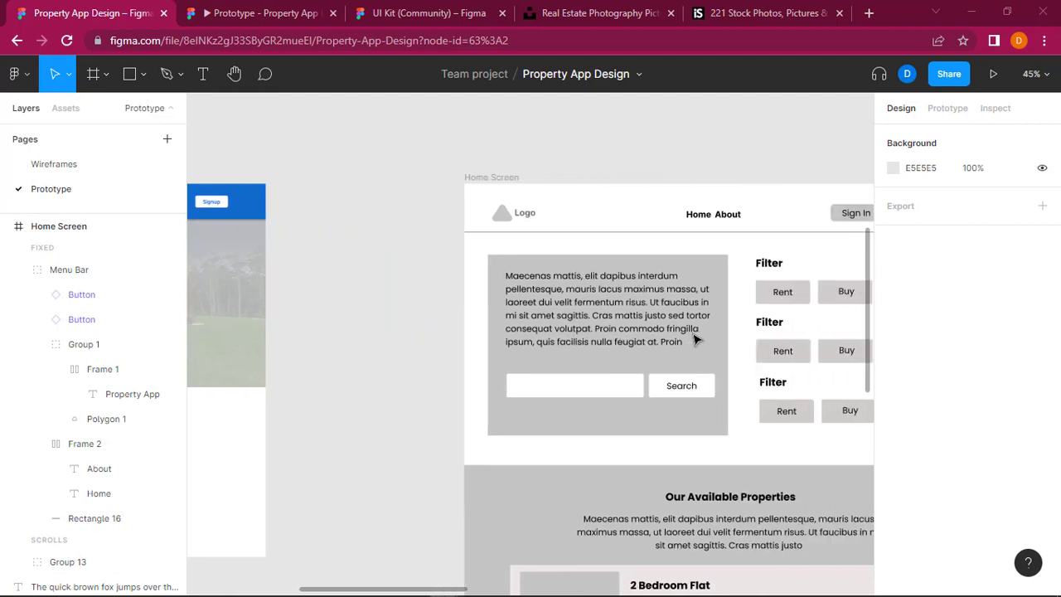
pyautogui.hscroll(-1, 696, 340)
pyautogui.hscroll(-5, 696, 340)
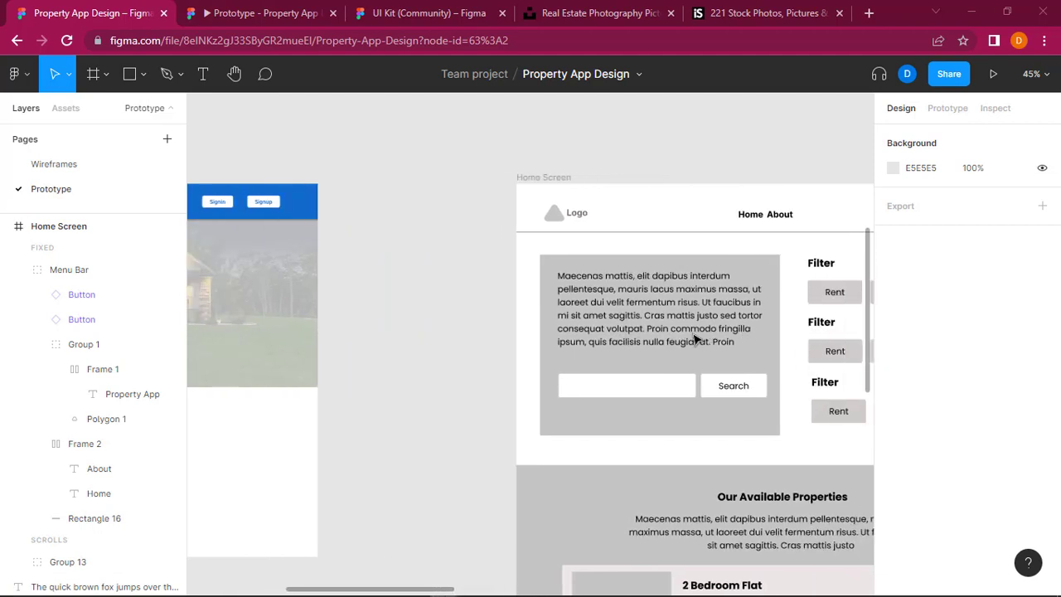
pyautogui.hscroll(-2, 696, 340)
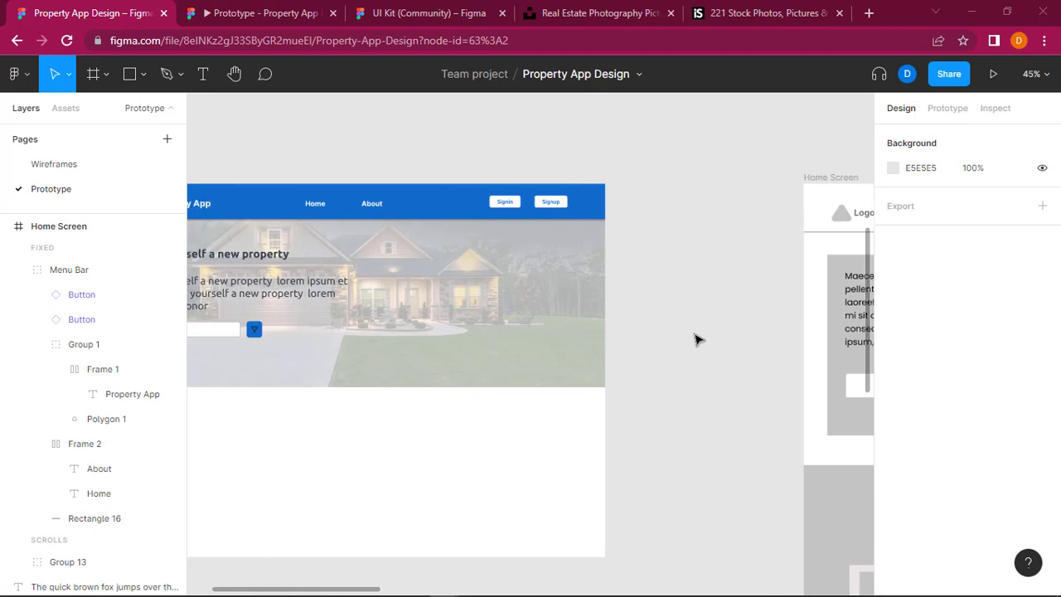
pyautogui.hscroll(-3, 696, 340)
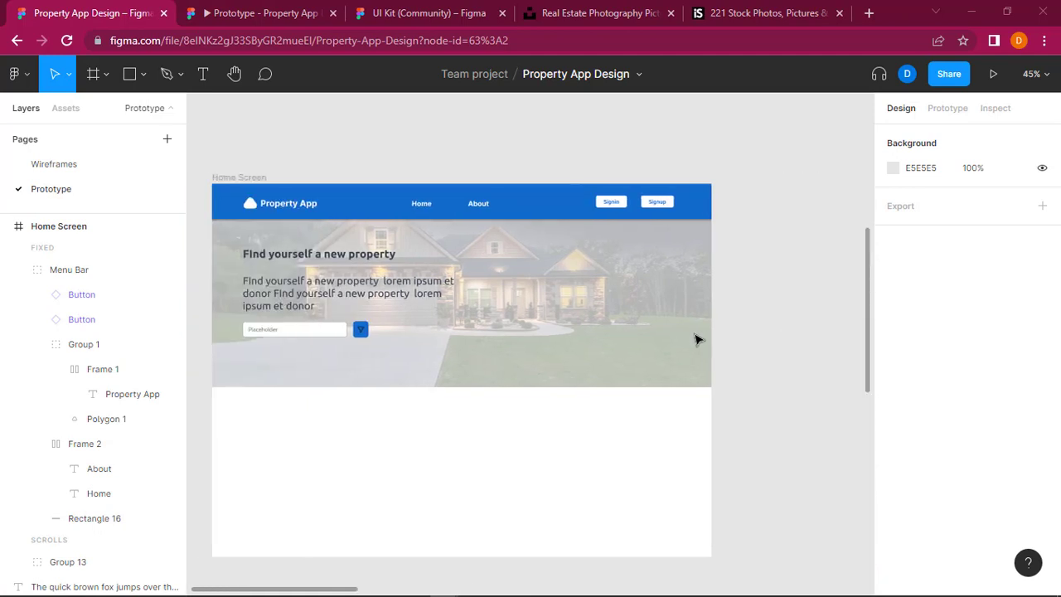
pyautogui.hscroll(1, 696, 339)
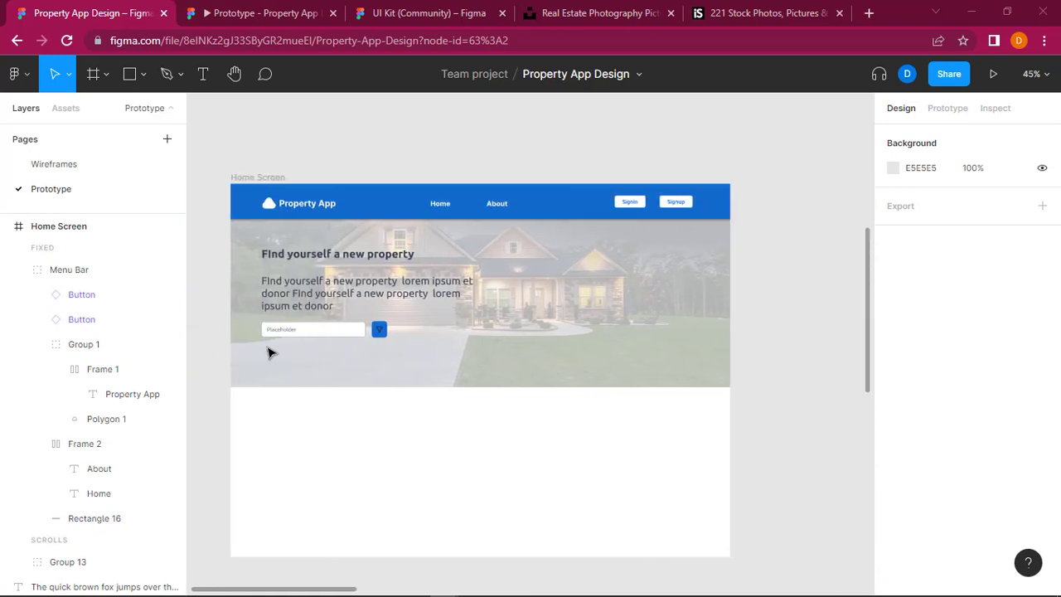
# Step: Select the Field layer inside the hero section's search text input
pyautogui.click(290, 331)
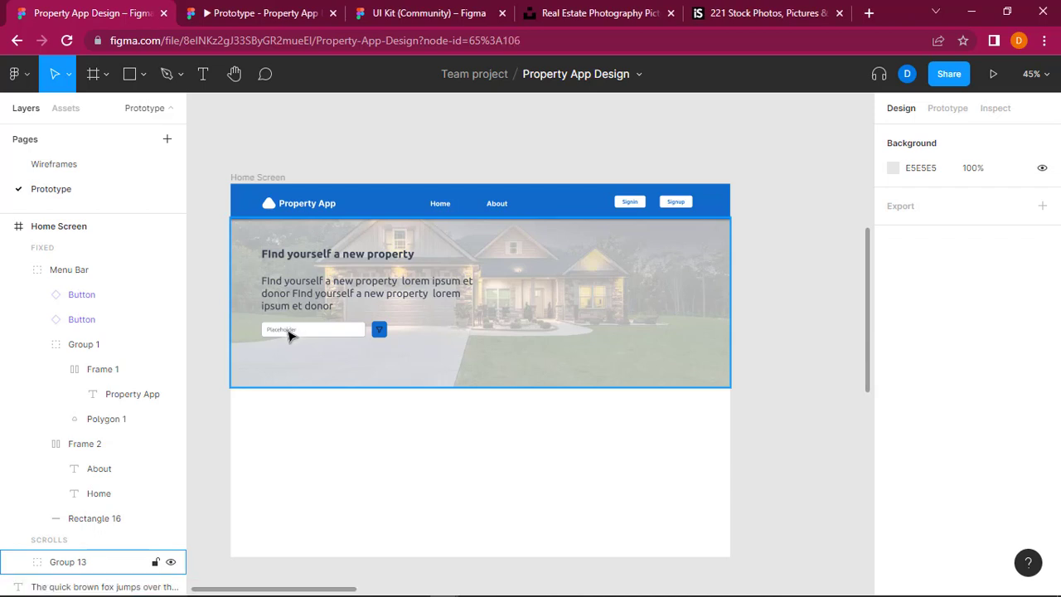
pyautogui.doubleClick(289, 332)
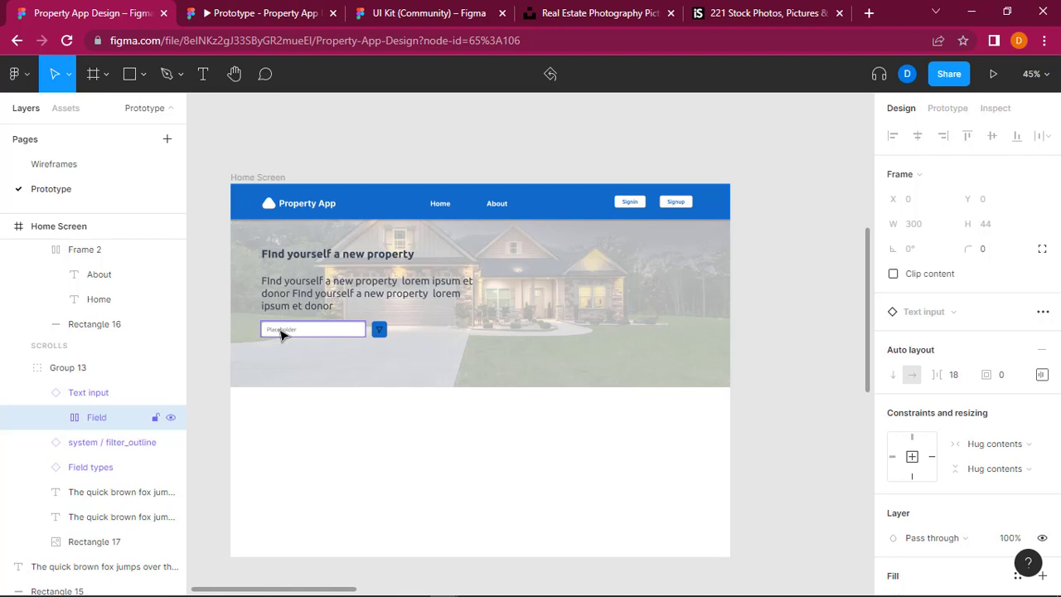
pyautogui.click(85, 395)
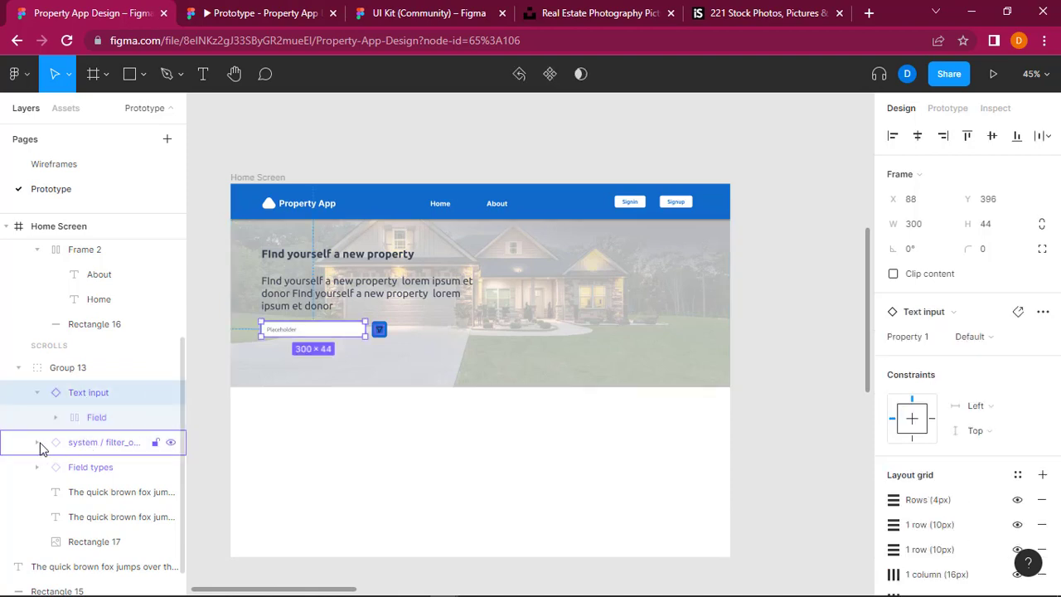
pyautogui.doubleClick(300, 338)
pyautogui.scroll(4, 300, 338)
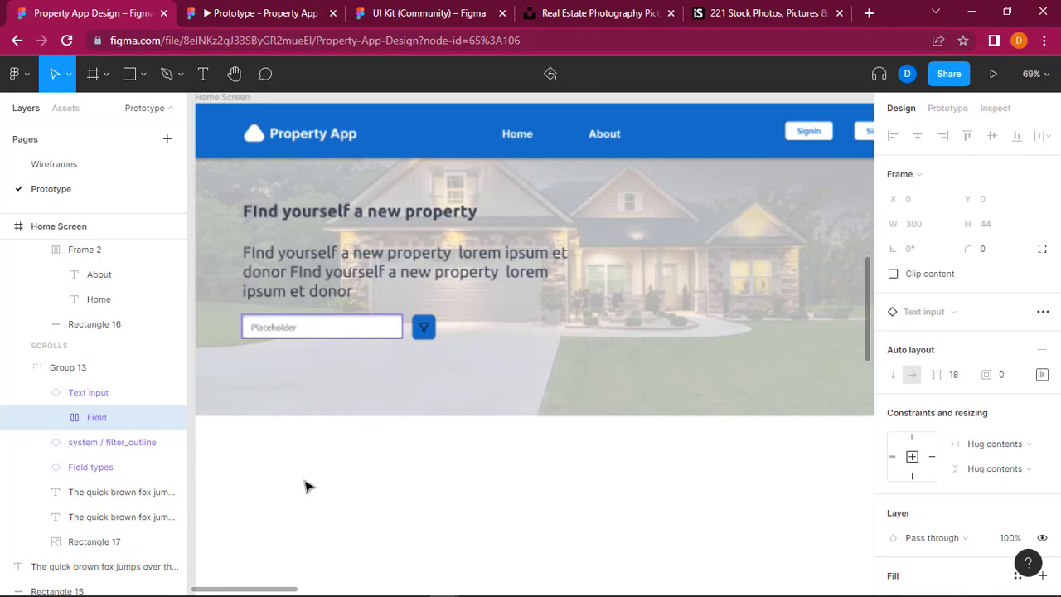
pyautogui.hscroll(-1, 352, 404)
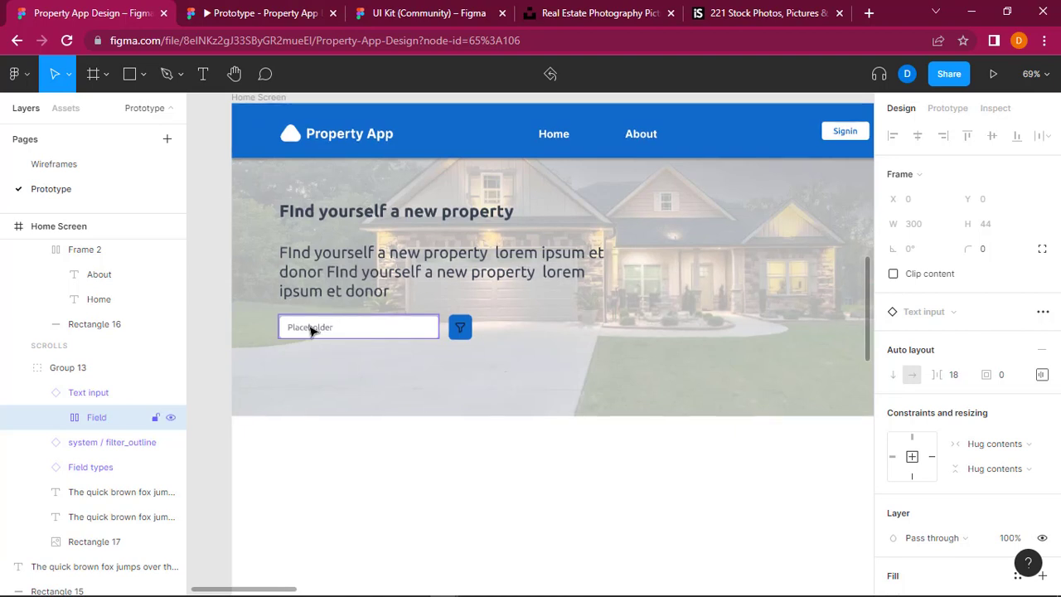
pyautogui.rightClick(311, 330)
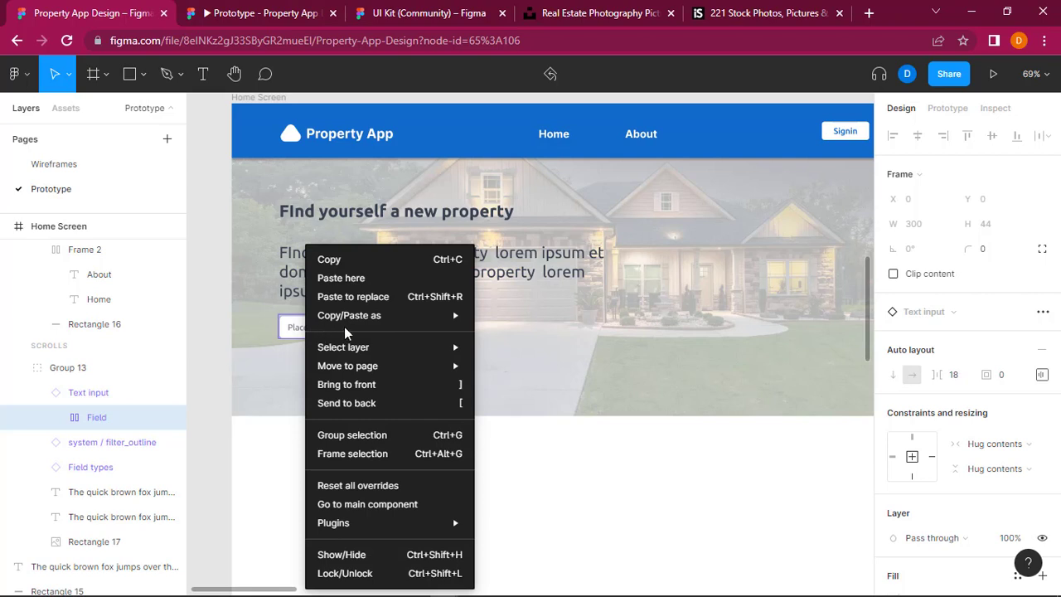
pyautogui.click(607, 481)
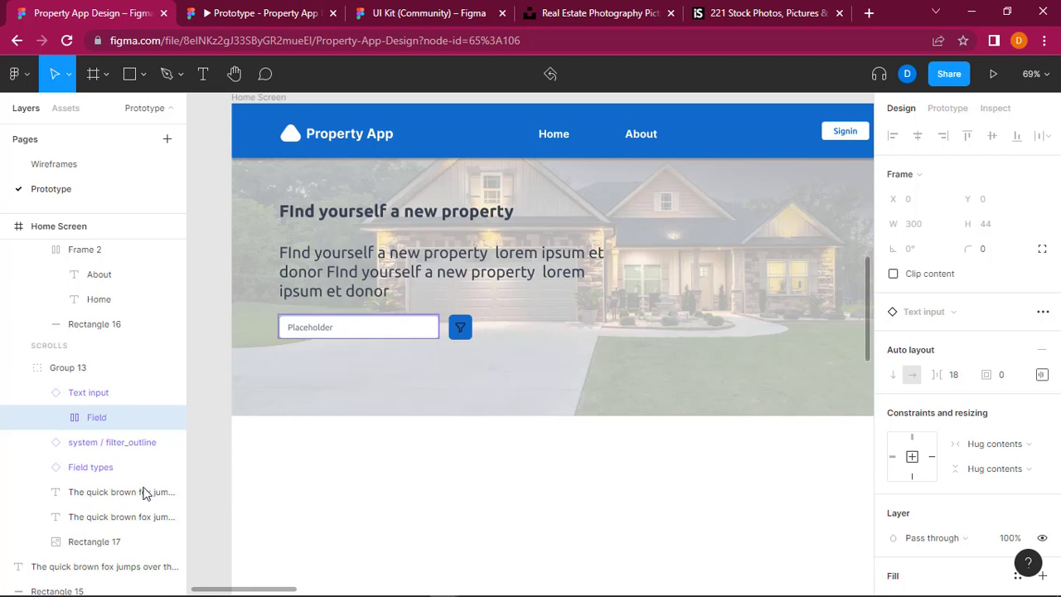
# Step: Rename the Field text layer nested in the search text input as an enter-location prompt
pyautogui.click(55, 419)
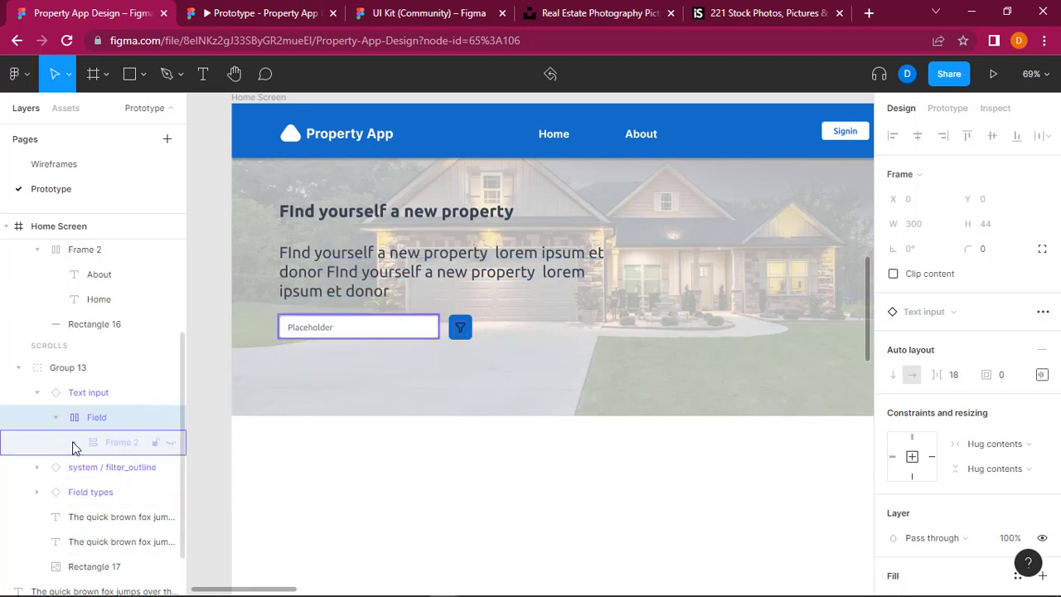
pyautogui.click(74, 442)
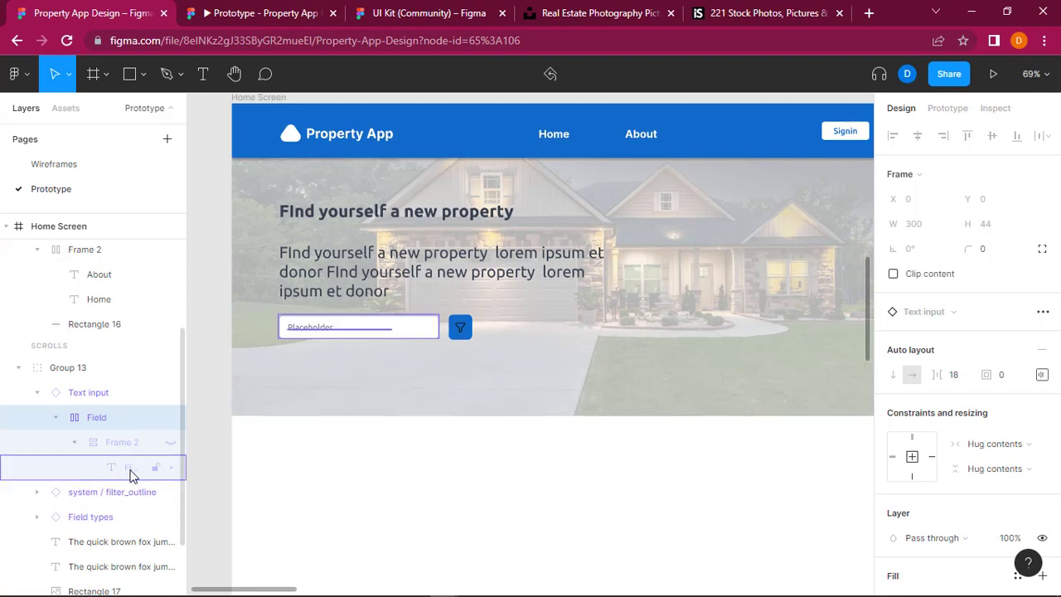
pyautogui.doubleClick(130, 473)
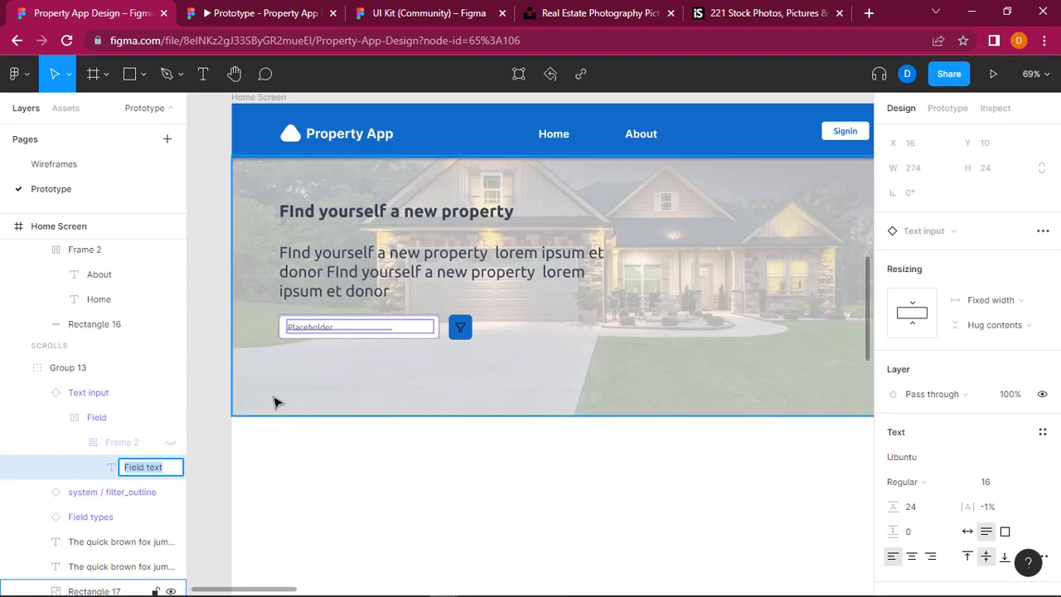
pyautogui.press('BackSpace')
pyautogui.hotkey('ctrl', 'a')
pyautogui.write('E')
pyautogui.press('Return')
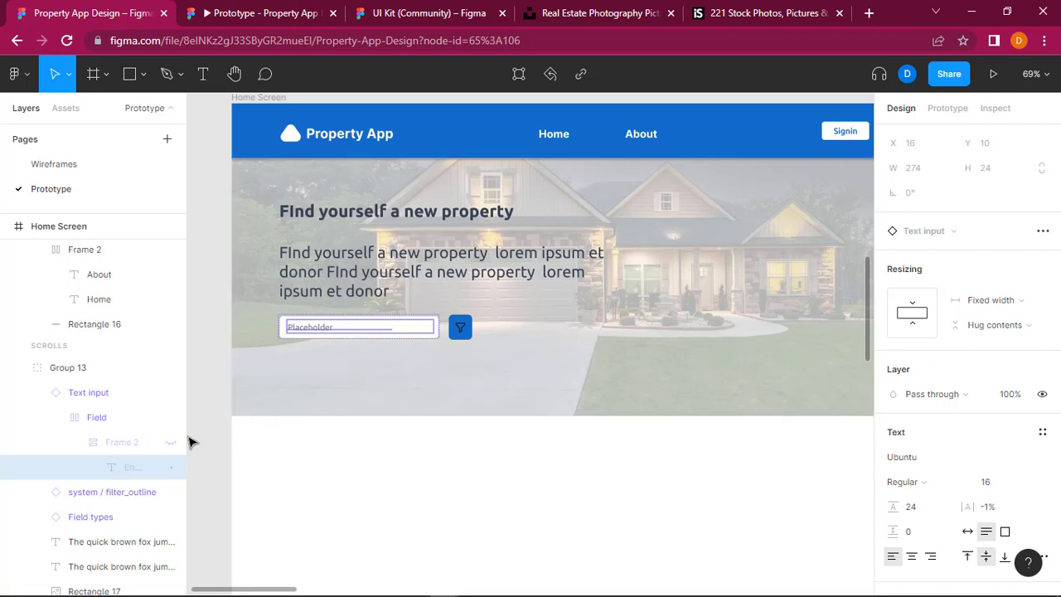
# Step: Unhide Frame 2 in the search text input and set its placeholder to "Enter a state, locality or city"
pyautogui.click(170, 445)
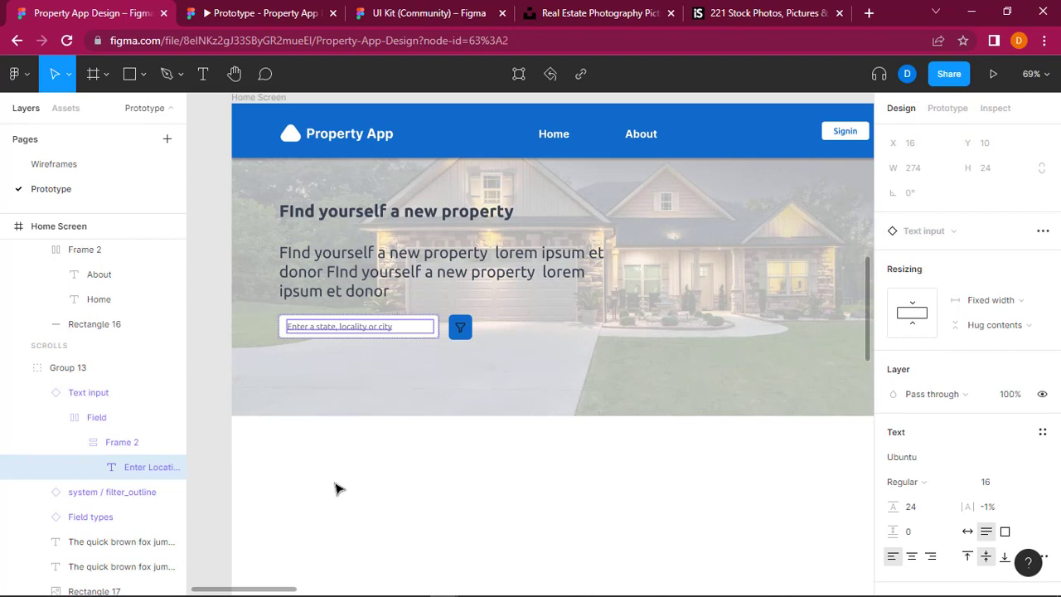
pyautogui.click(335, 489)
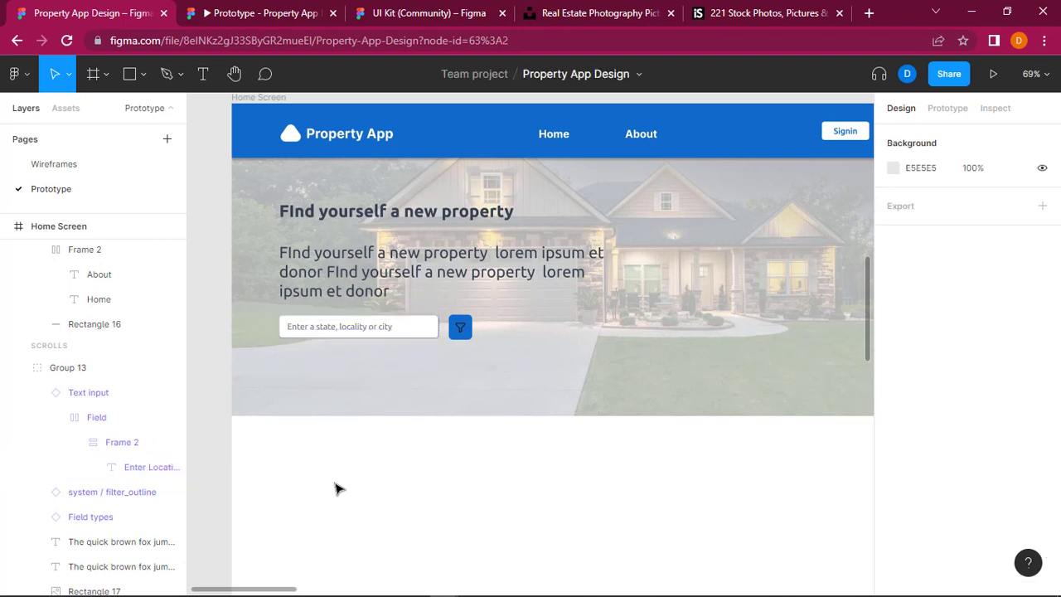
pyautogui.click(36, 392)
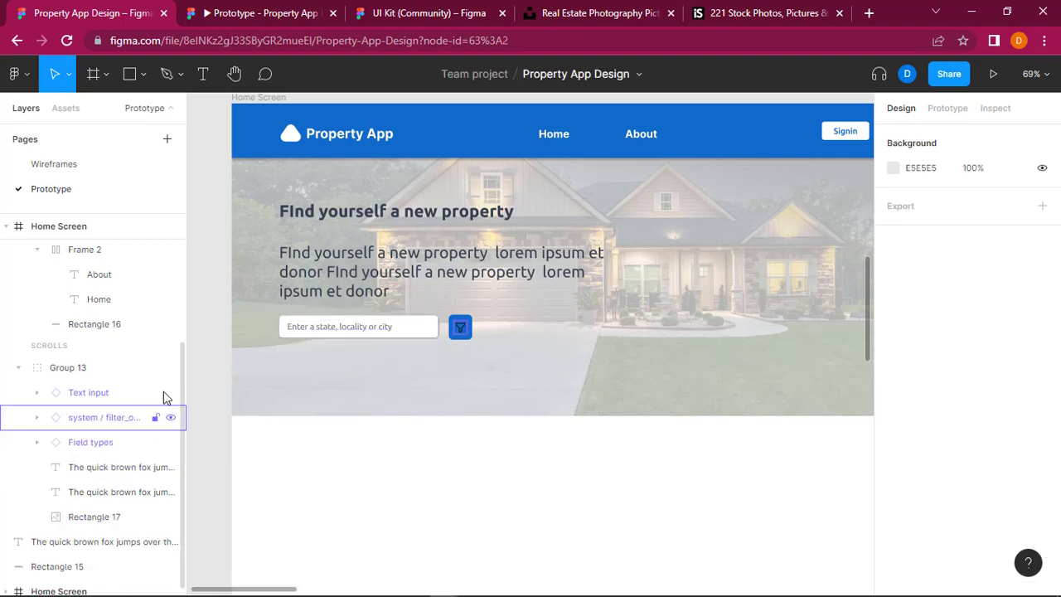
# Step: Examine the full width of the hero section and its layers against the neighbouring wireframe Home Screen
pyautogui.scroll(3, 184, 331)
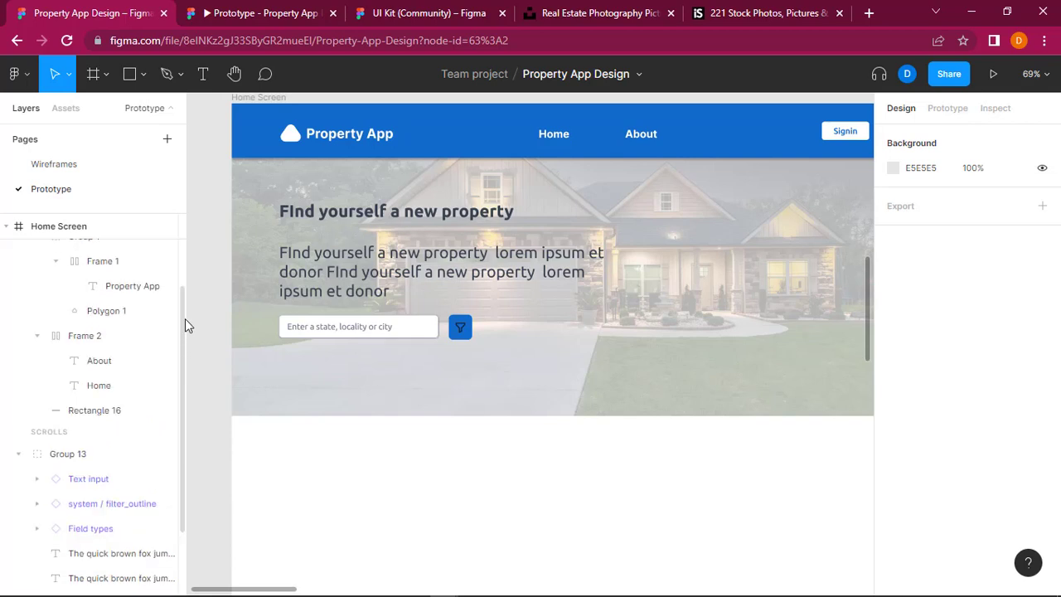
pyautogui.scroll(-1, 181, 340)
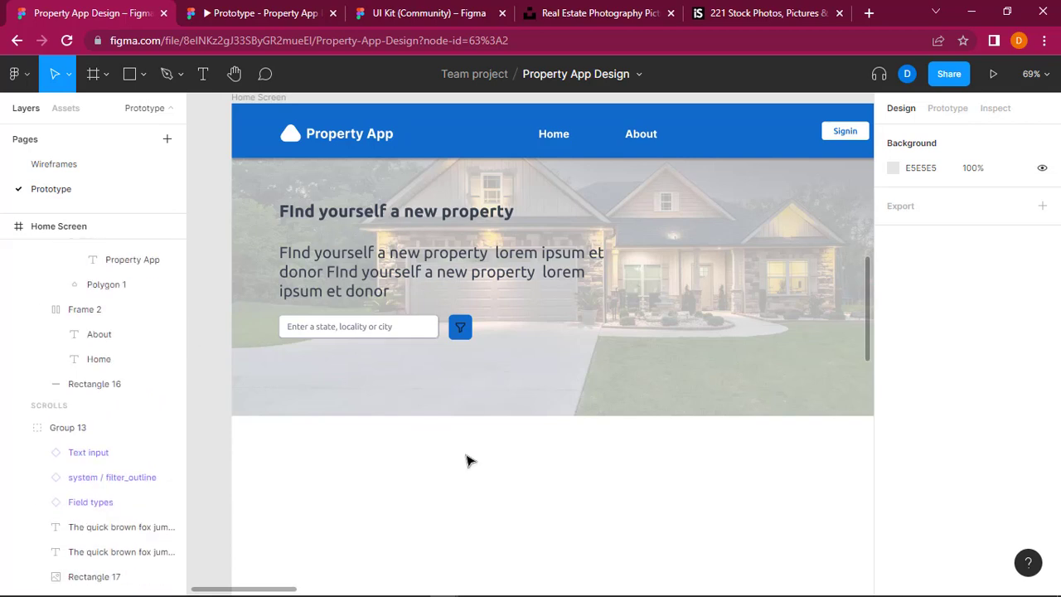
pyautogui.hscroll(3, 467, 383)
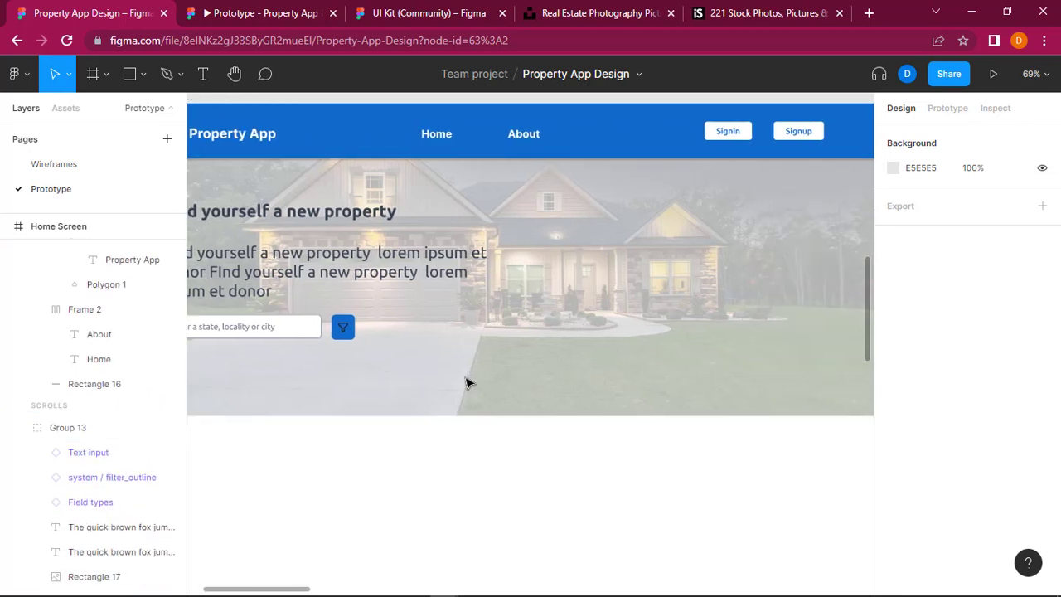
pyautogui.scroll(-2, 467, 383)
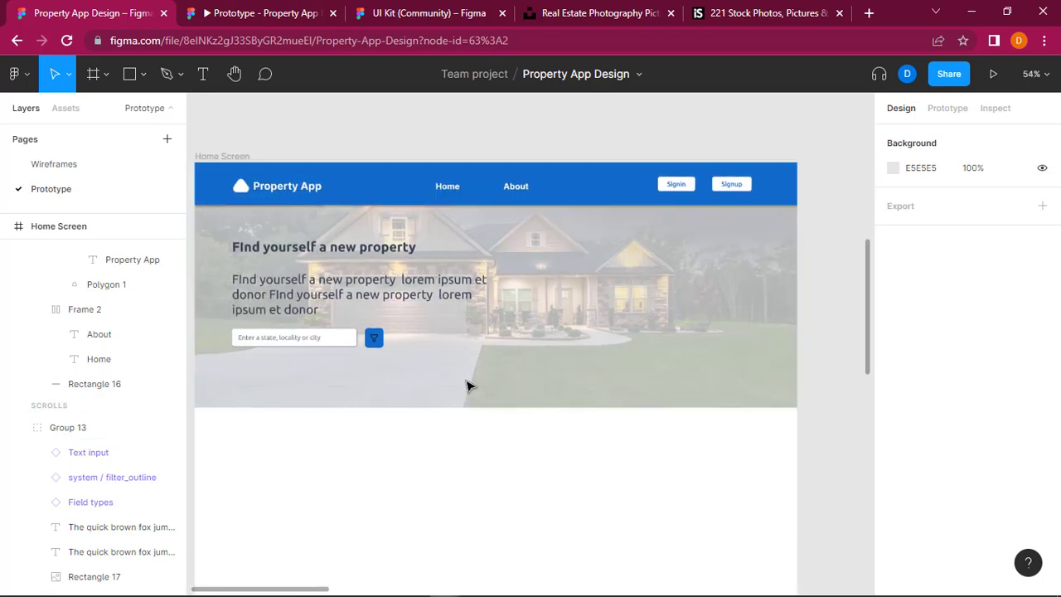
pyautogui.hscroll(-1, 467, 383)
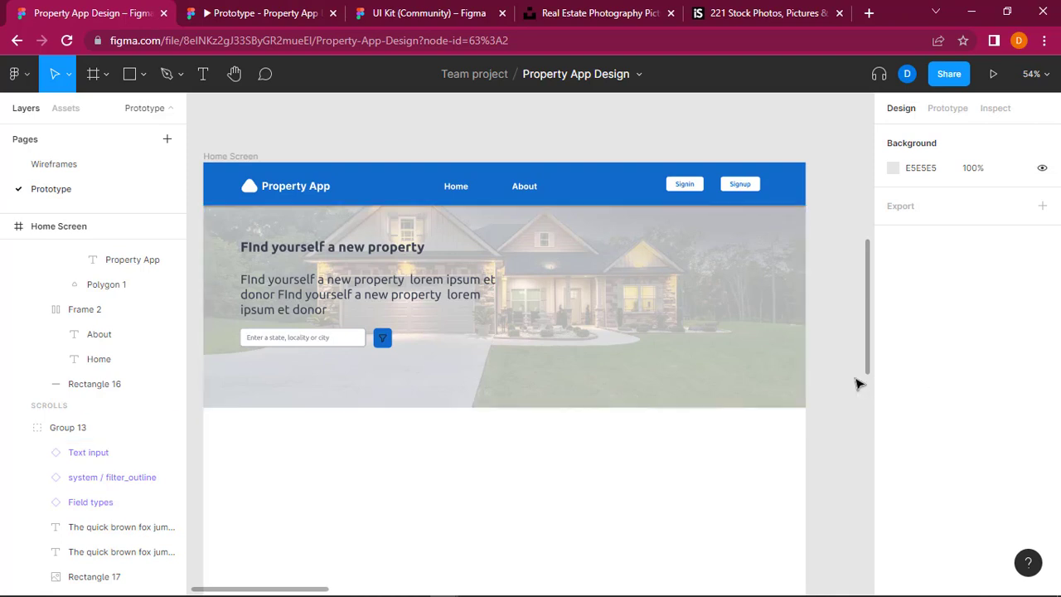
pyautogui.hscroll(10, 857, 386)
pyautogui.hscroll(3, 856, 389)
pyautogui.hscroll(-12, 857, 389)
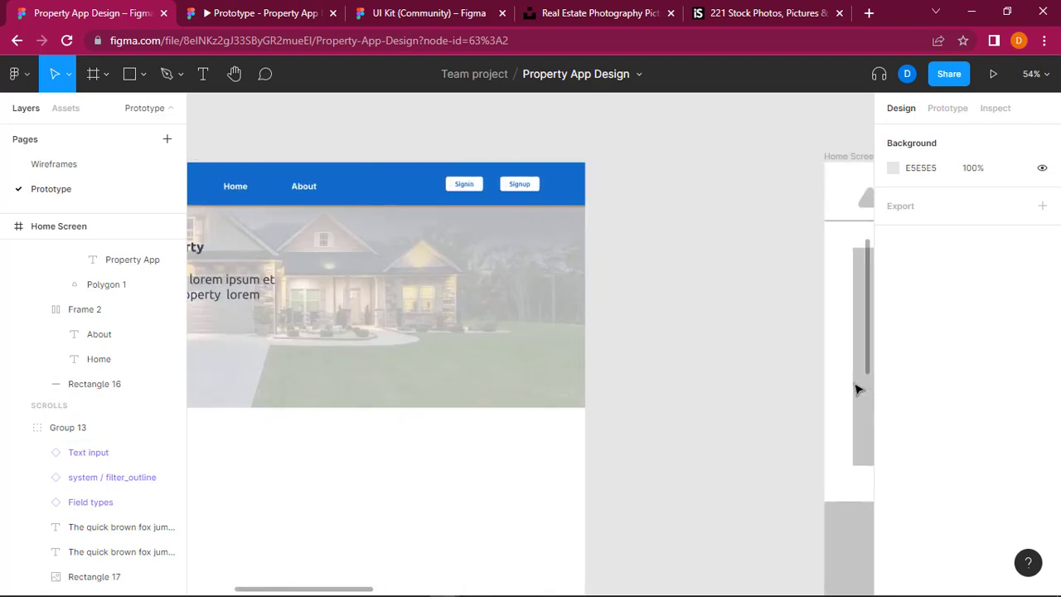
pyautogui.hscroll(-2, 857, 390)
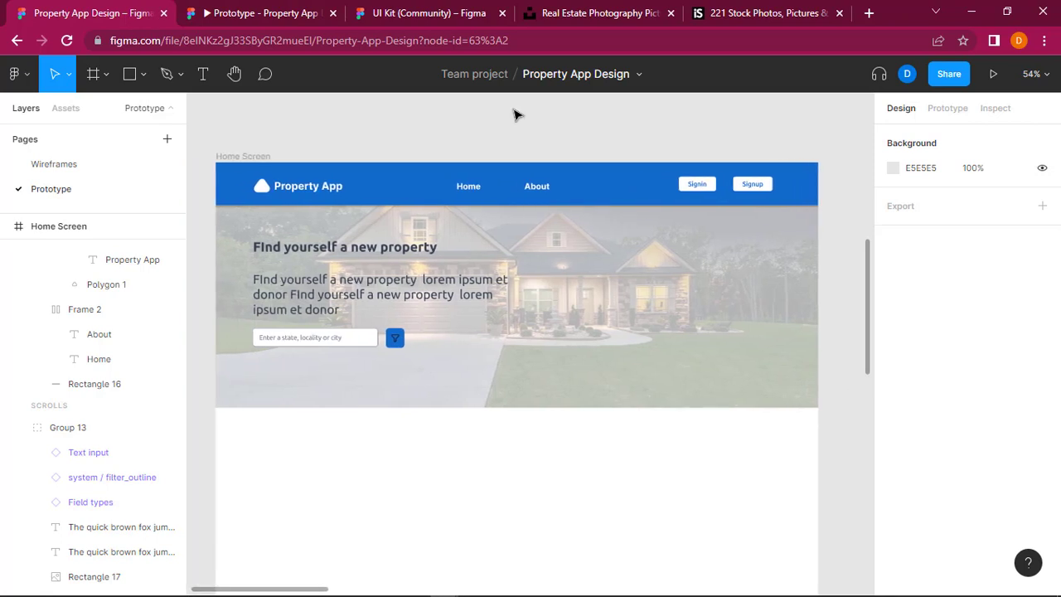
# Step: Draw a rectangle in the hero section level with the heading, at about X 843, Y 175, and size it about 155 × 54
pyautogui.click(143, 75)
pyautogui.press('r')
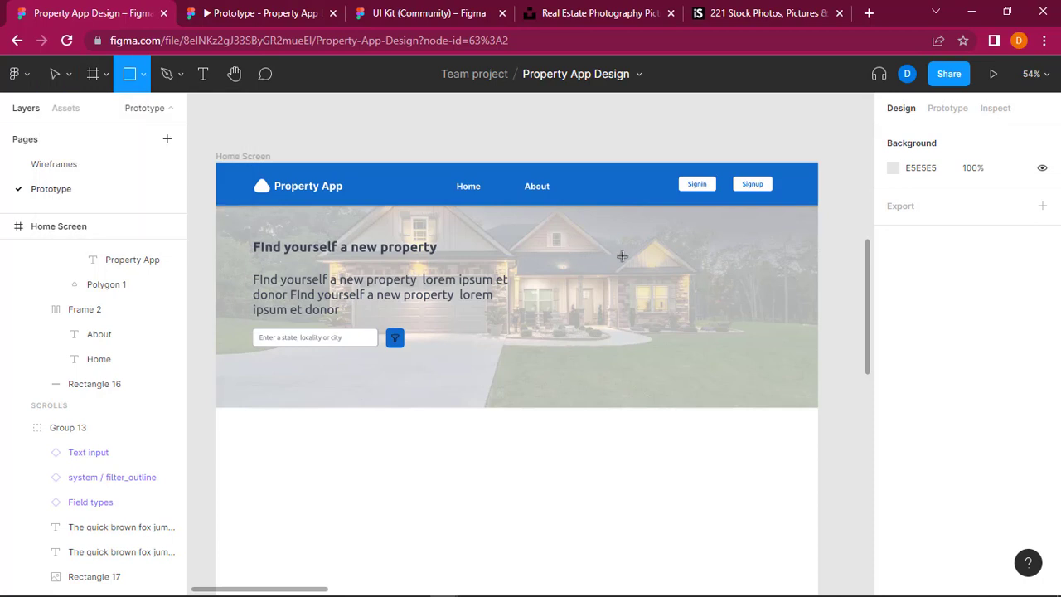
pyautogui.moveTo(568, 240); pyautogui.dragTo(772, 266)
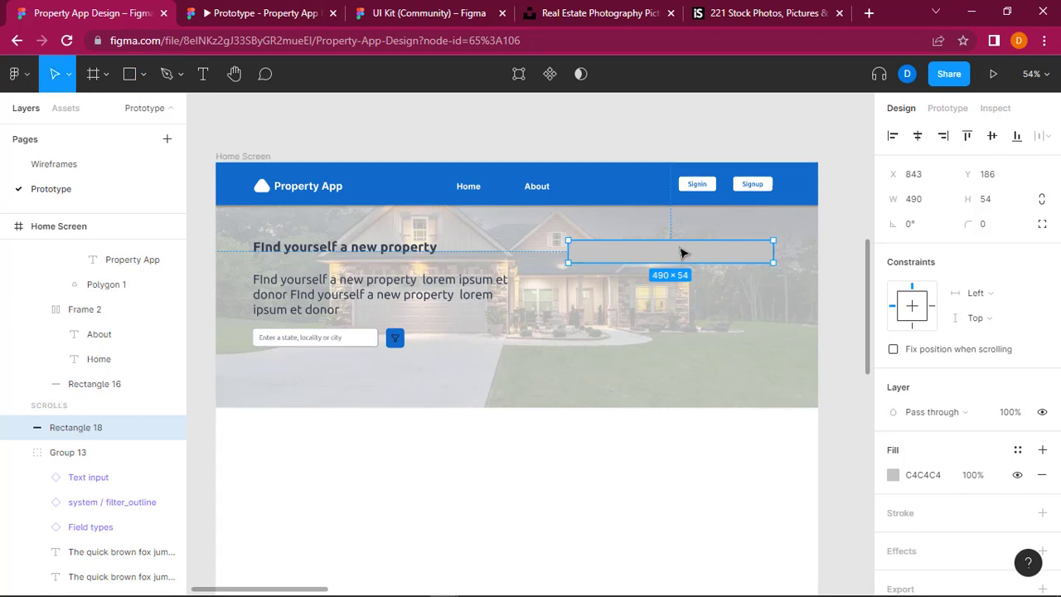
pyautogui.moveTo(680, 252); pyautogui.dragTo(681, 252)
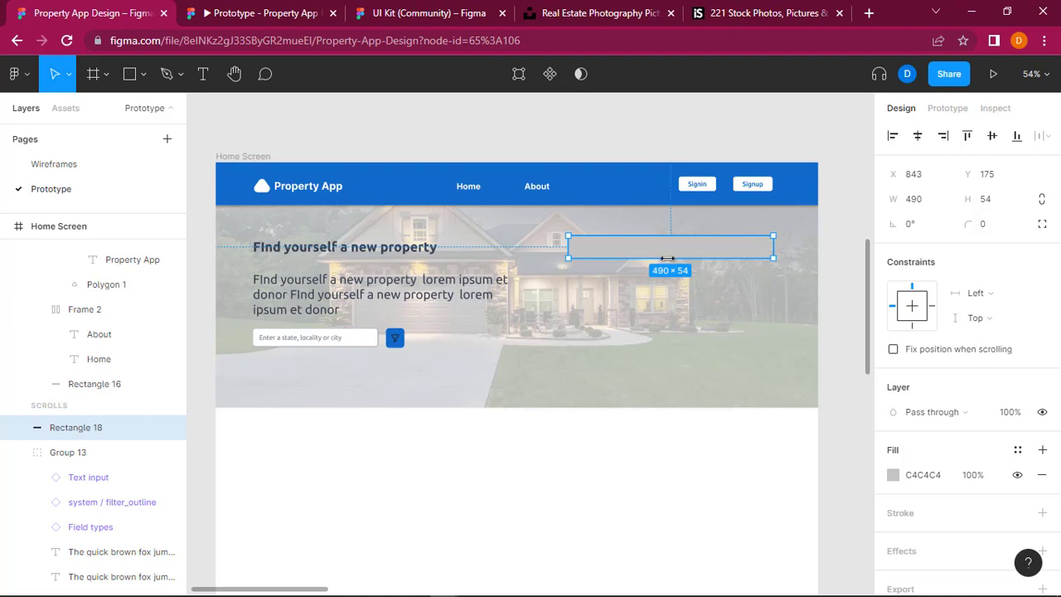
pyautogui.moveTo(775, 249); pyautogui.dragTo(633, 255)
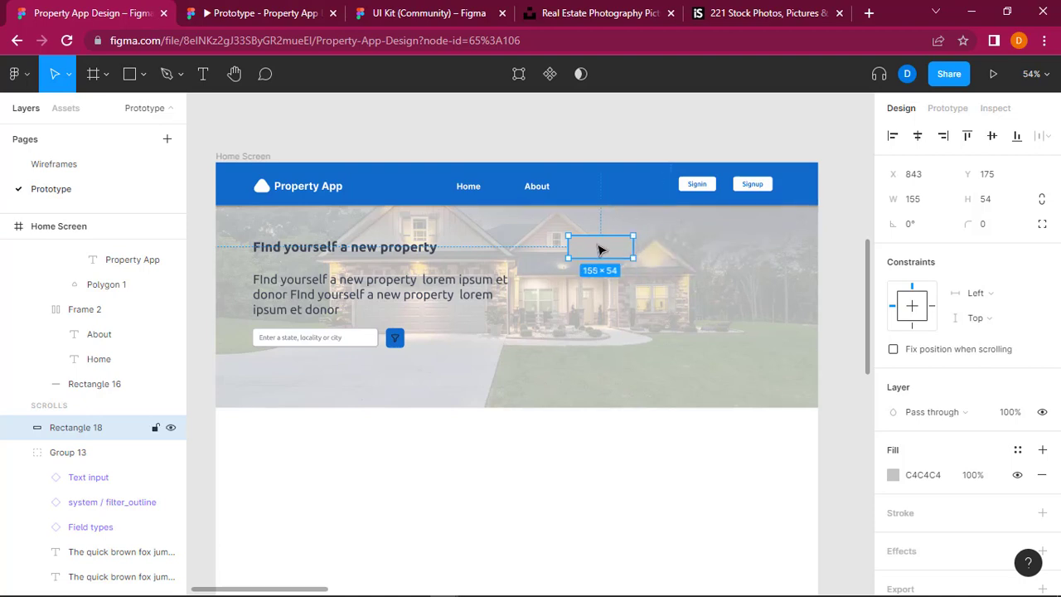
# Step: Give the new hero rectangle a white FFFFFF fill and a corner radius of 10
pyautogui.click(893, 474)
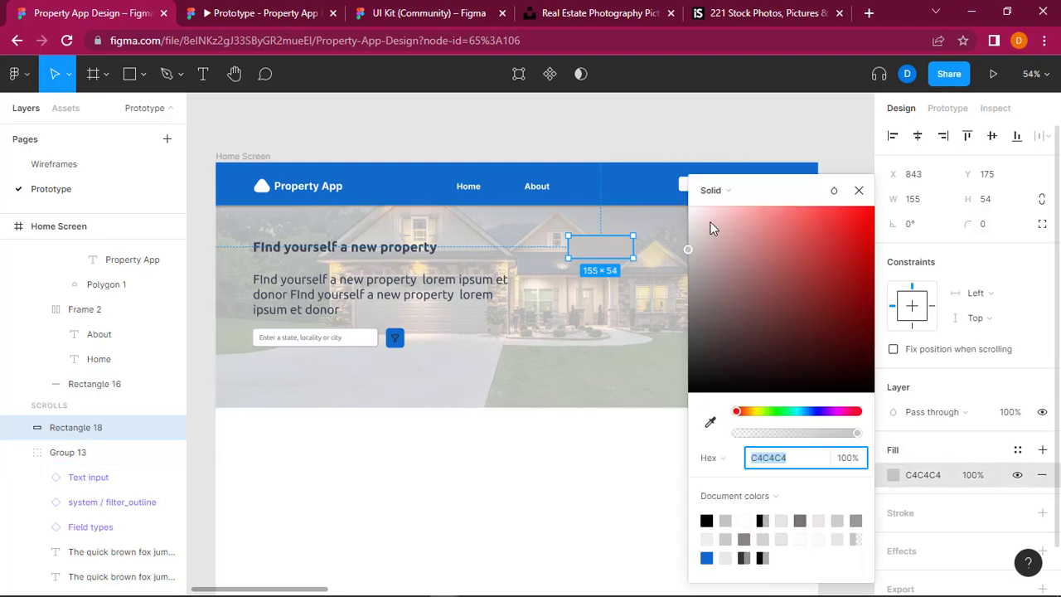
pyautogui.write('FFFFFF')
pyautogui.press('Return')
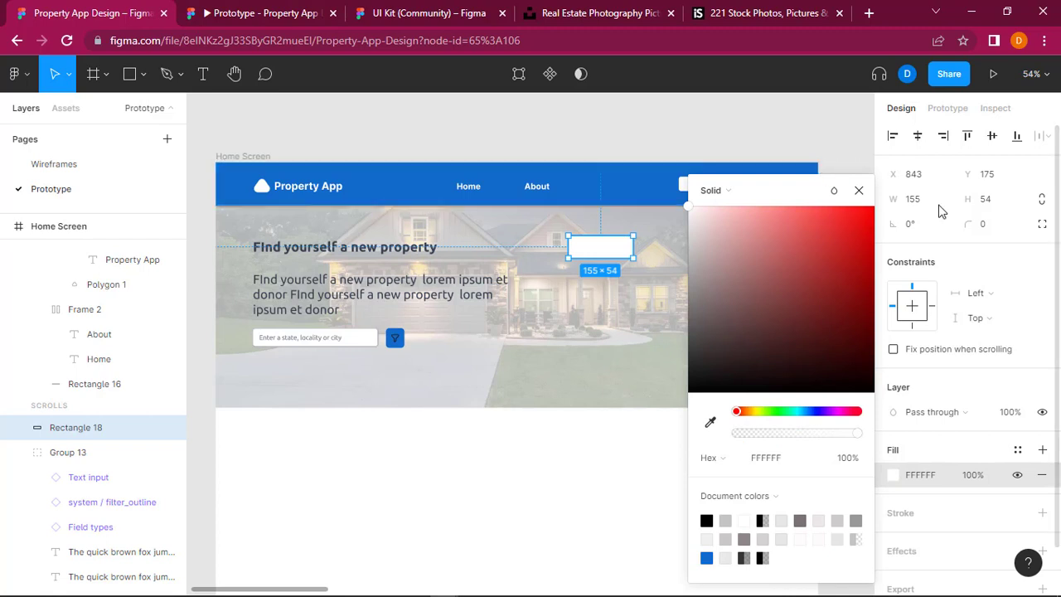
pyautogui.click(985, 225)
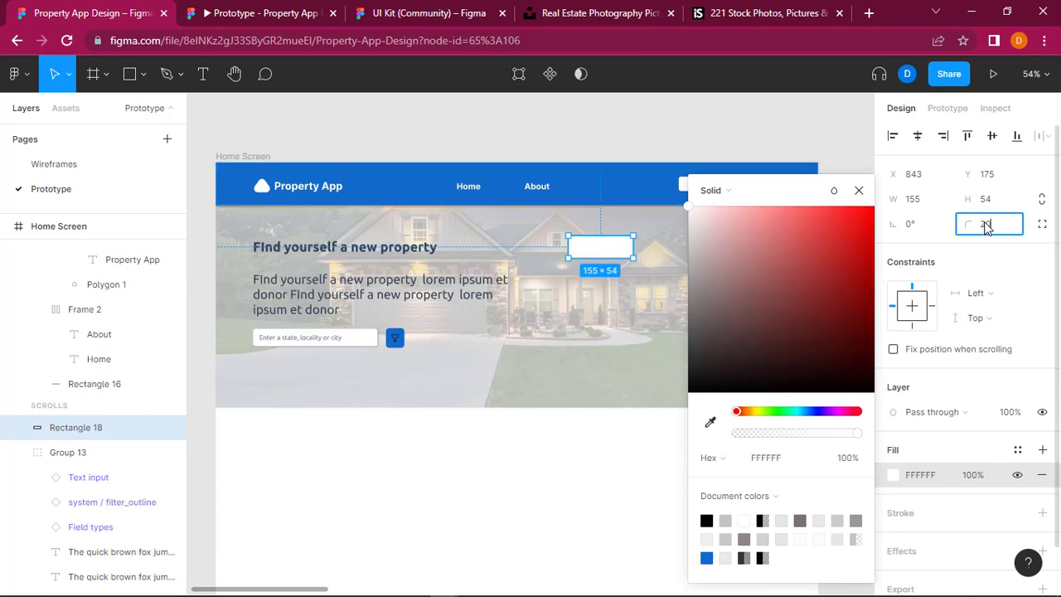
pyautogui.press('Return')
pyautogui.click(986, 228)
pyautogui.write('10')
pyautogui.press('Return')
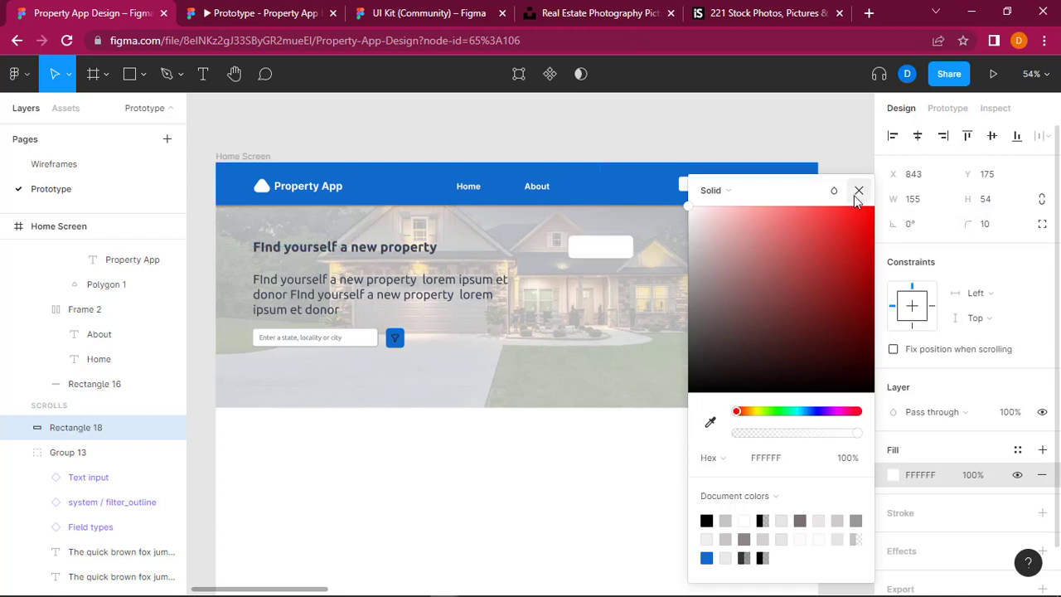
pyautogui.click(602, 248)
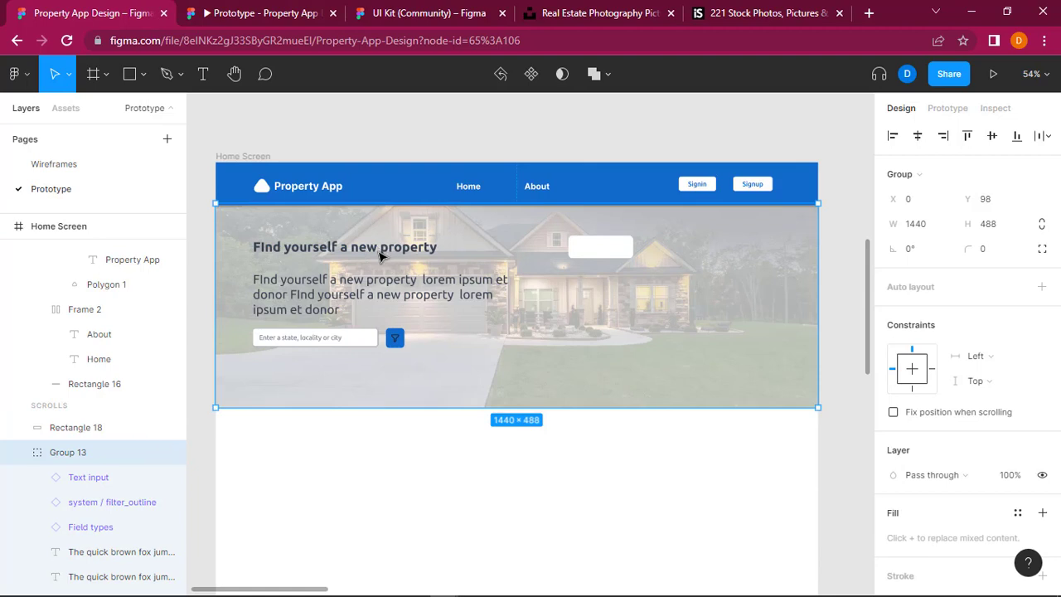
# Step: Duplicate the "FInd yourself a new property" heading and place the copy just below the white rectangle
pyautogui.doubleClick(381, 256)
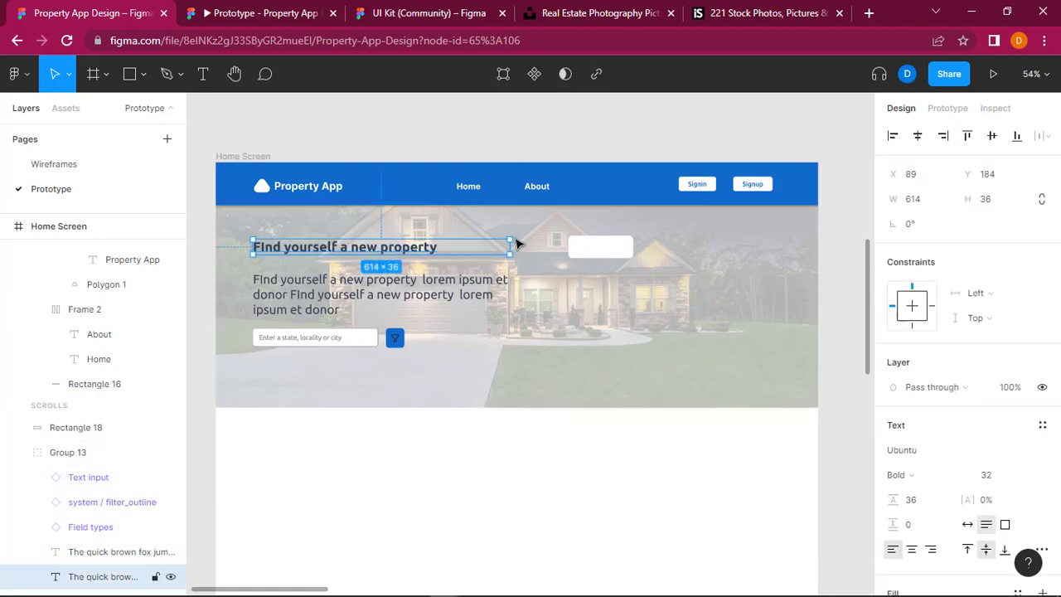
pyautogui.click(603, 139)
pyautogui.hotkey('ctrl', 'v')
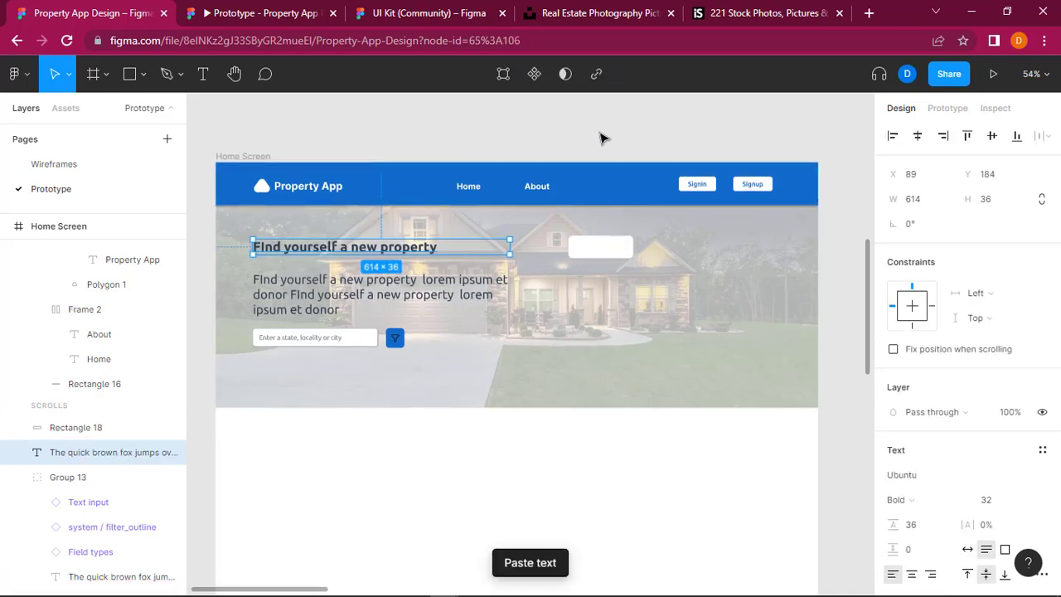
pyautogui.scroll(1, 604, 139)
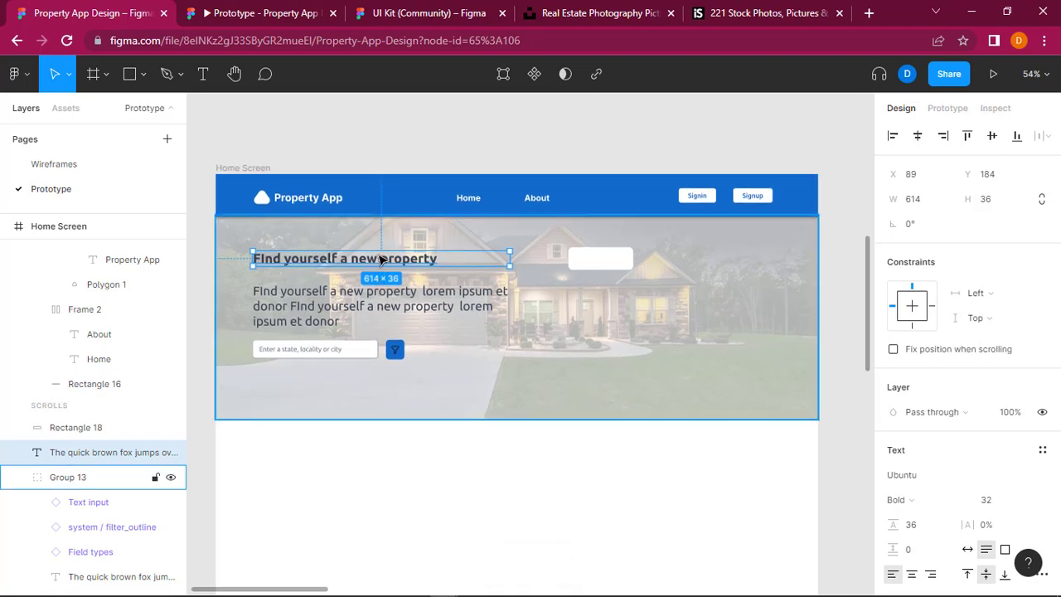
pyautogui.moveTo(380, 259); pyautogui.dragTo(665, 290)
# Step: Bring the copied heading to the front of the layer order, above the white rectangle
pyautogui.rightClick(665, 289)
pyautogui.moveTo(725, 263)
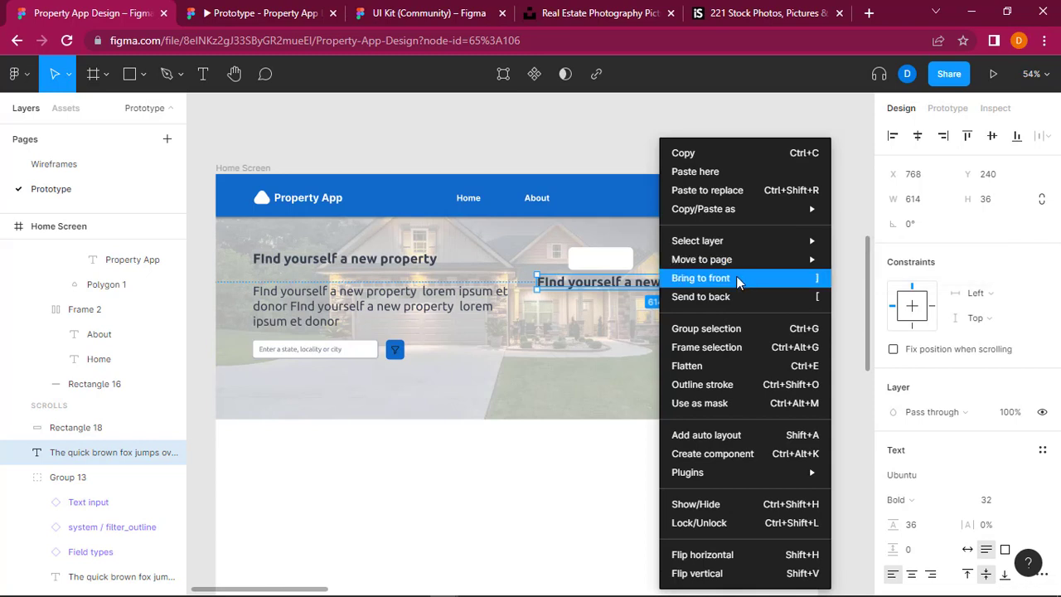
pyautogui.click(737, 282)
# Step: Move the copied heading up over the white rectangle to about X 779, Y 193 and change its text to "Buy"
pyautogui.moveTo(654, 284); pyautogui.dragTo(654, 265)
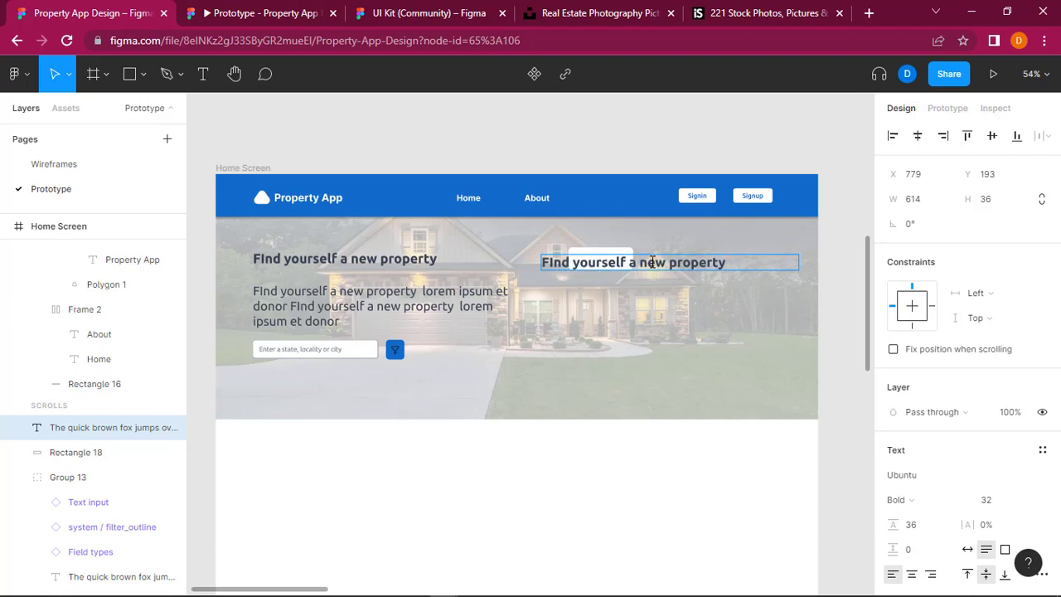
pyautogui.doubleClick(652, 262)
pyautogui.write('Buy')
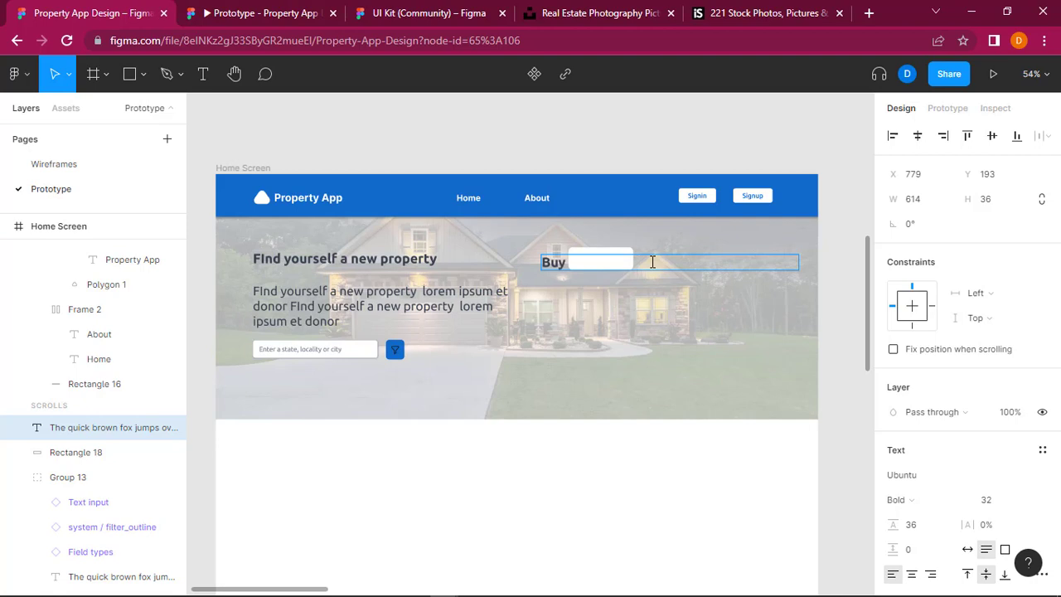
# Step: Change the "Buy" text to Regular weight and narrow its text box to about 64 wide
pyautogui.hotkey('ctrl', 'a')
pyautogui.hotkey('ctrl', 'b')
pyautogui.press('Escape')
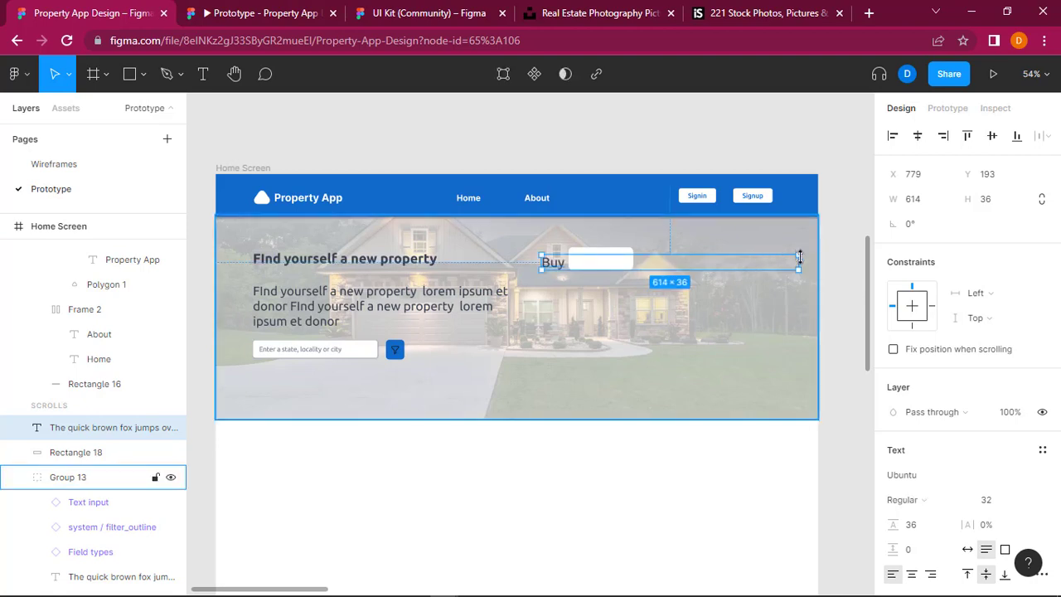
pyautogui.moveTo(798, 257); pyautogui.dragTo(570, 260)
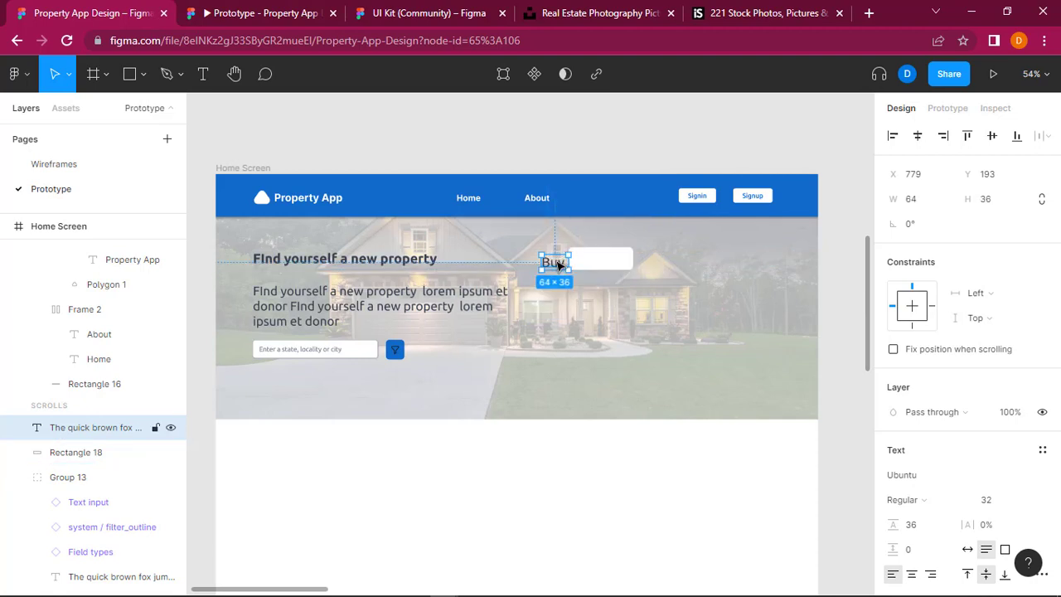
# Step: Wrap the "Buy" text in an auto layout frame, place it over the white rectangle and widen it to 155 to match
pyautogui.hotkey('ctrl', 'a')
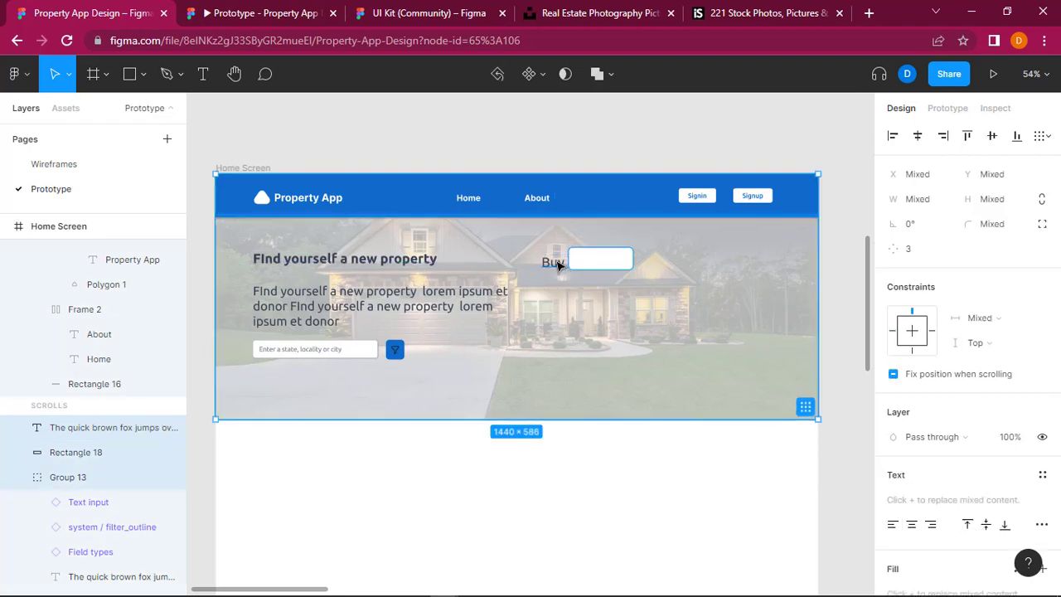
pyautogui.click(558, 264)
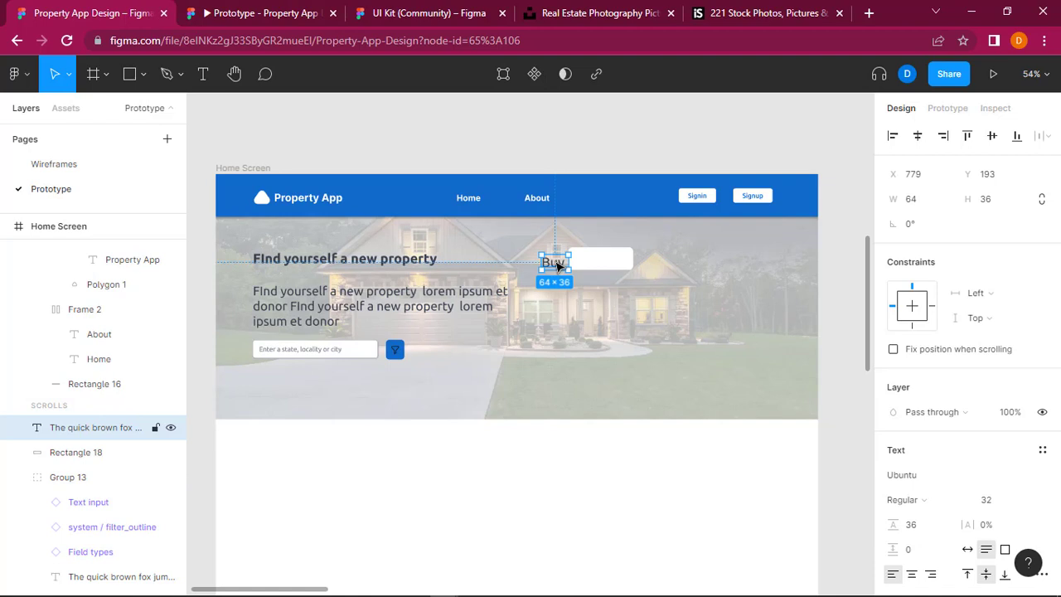
pyautogui.hotkey('shift', 'a')
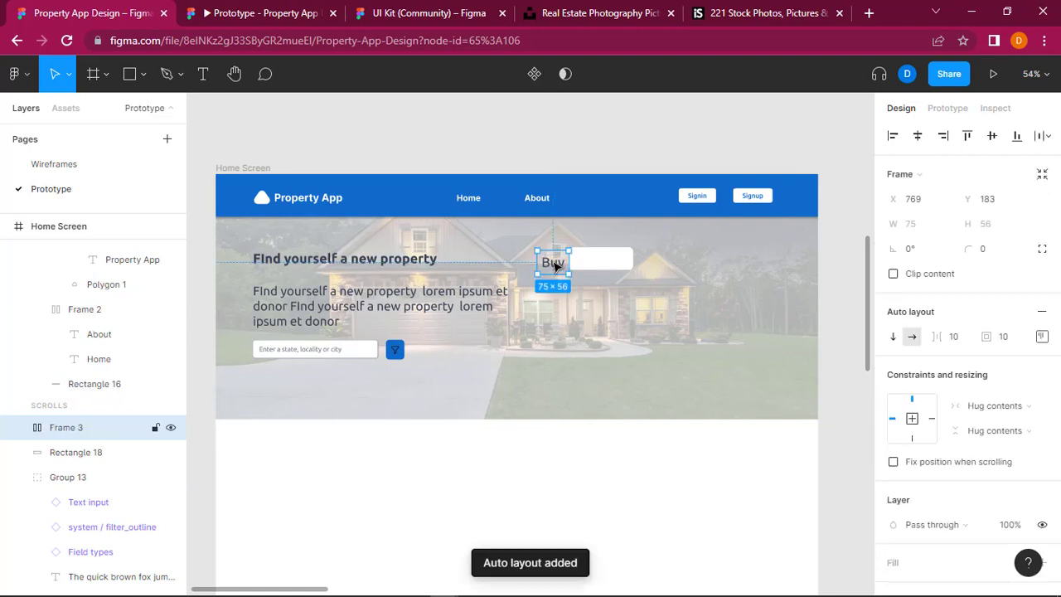
pyautogui.moveTo(555, 265); pyautogui.dragTo(602, 262)
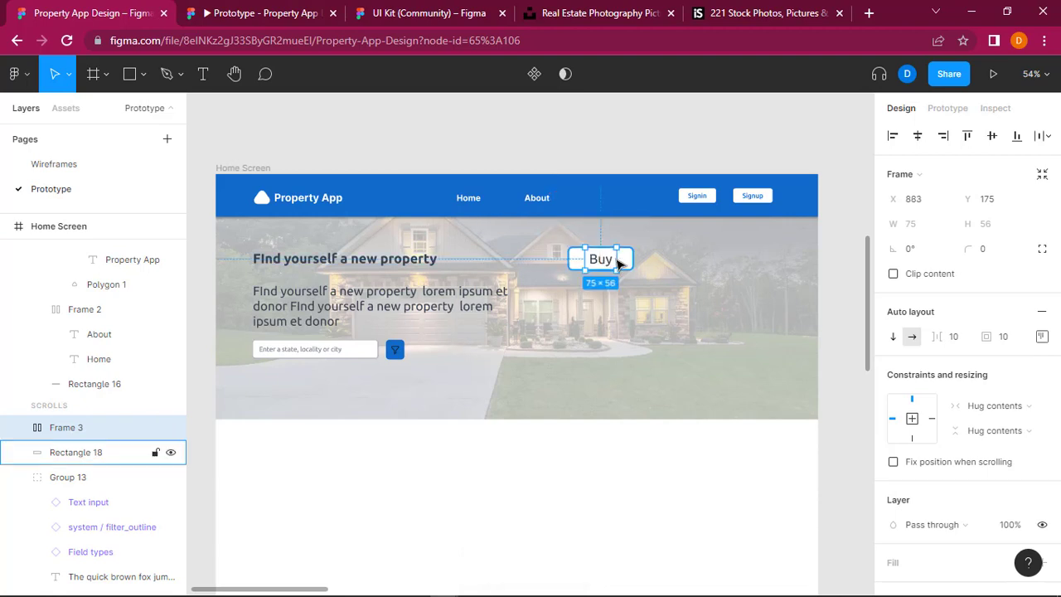
pyautogui.moveTo(623, 258); pyautogui.dragTo(568, 260)
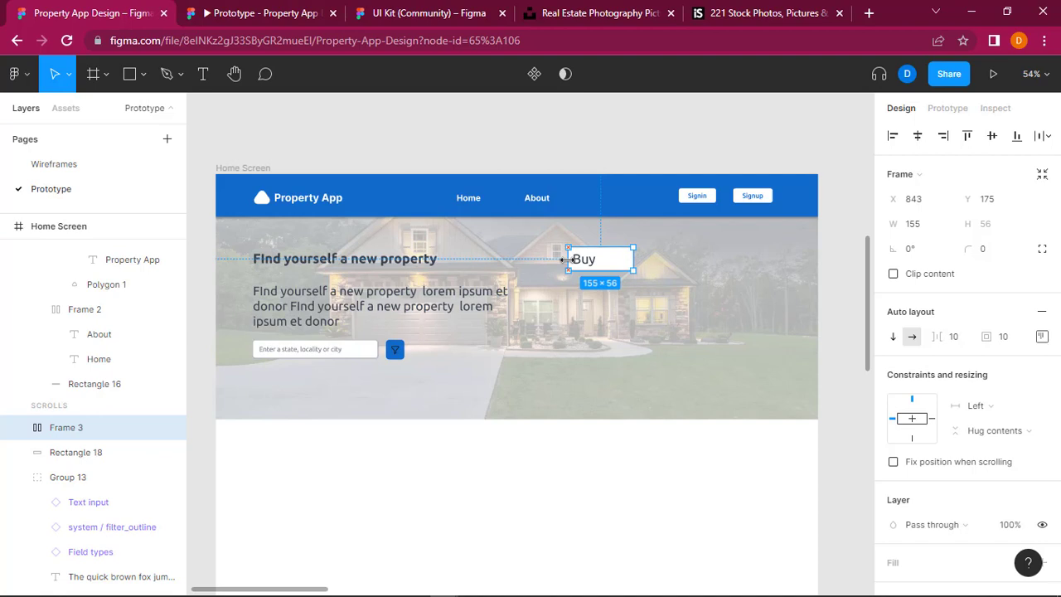
# Step: Align the content of the "Buy" auto layout frame to the centre
pyautogui.scroll(-3, 930, 511)
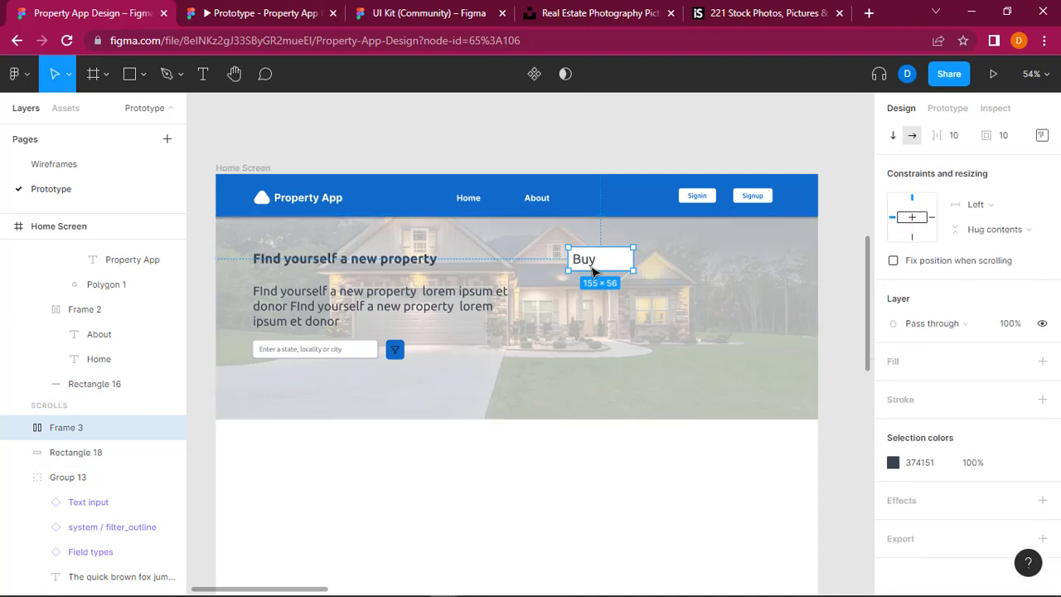
pyautogui.scroll(1, 940, 319)
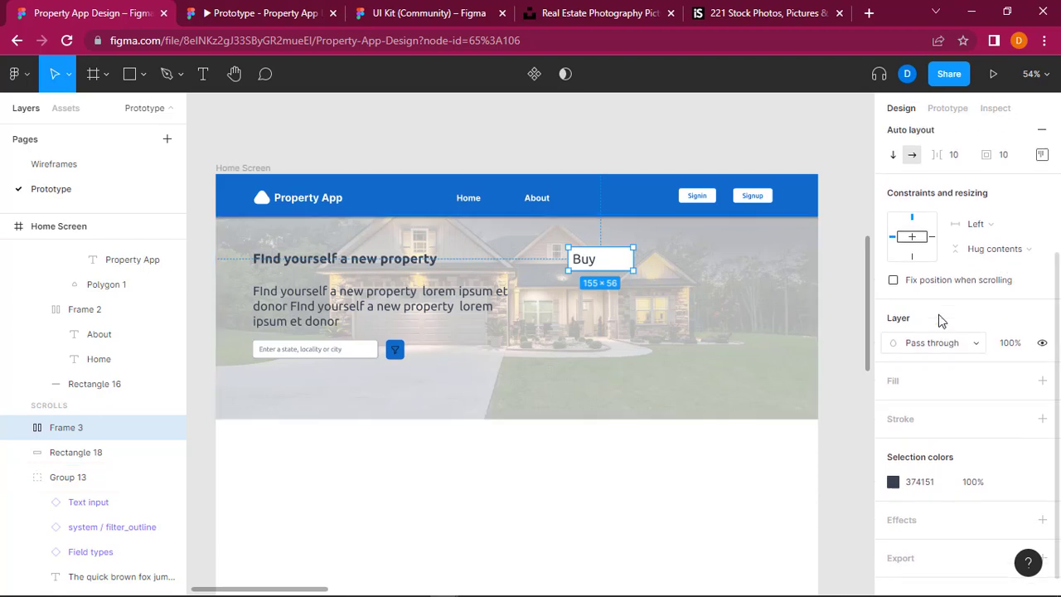
pyautogui.scroll(3, 938, 314)
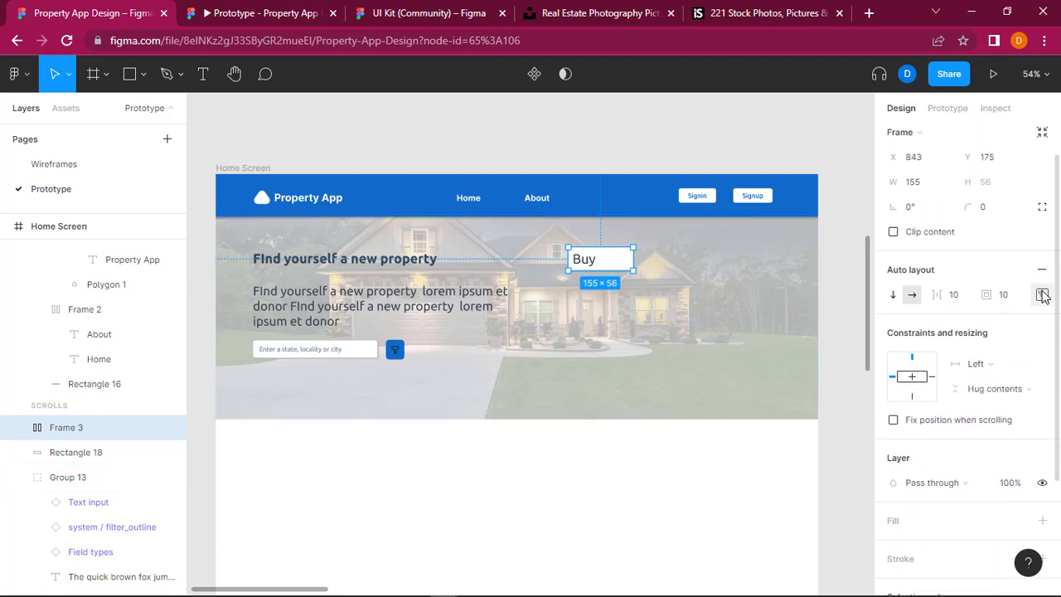
pyautogui.click(1042, 295)
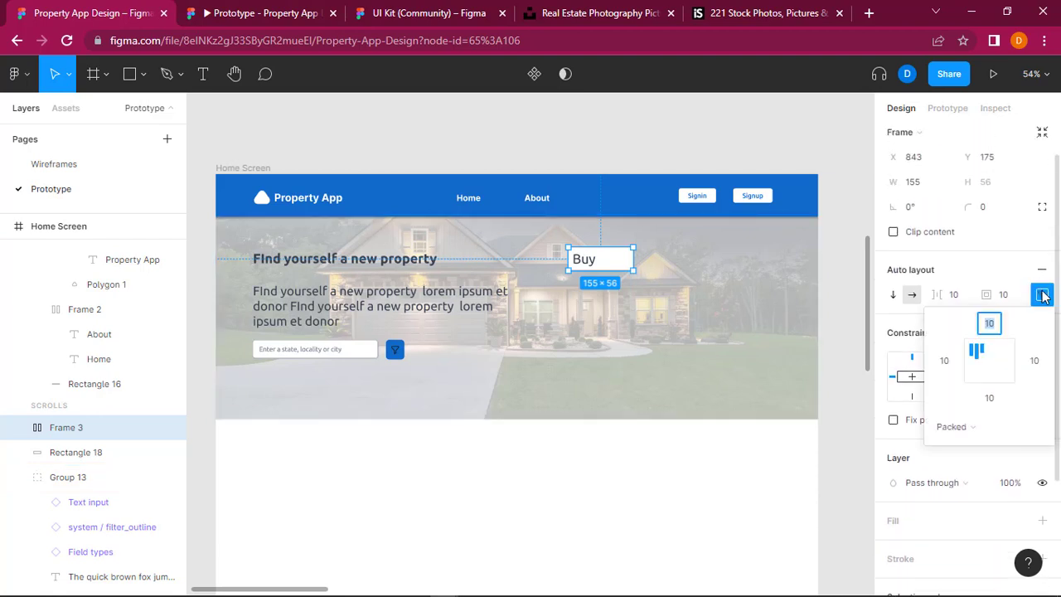
pyautogui.click(990, 362)
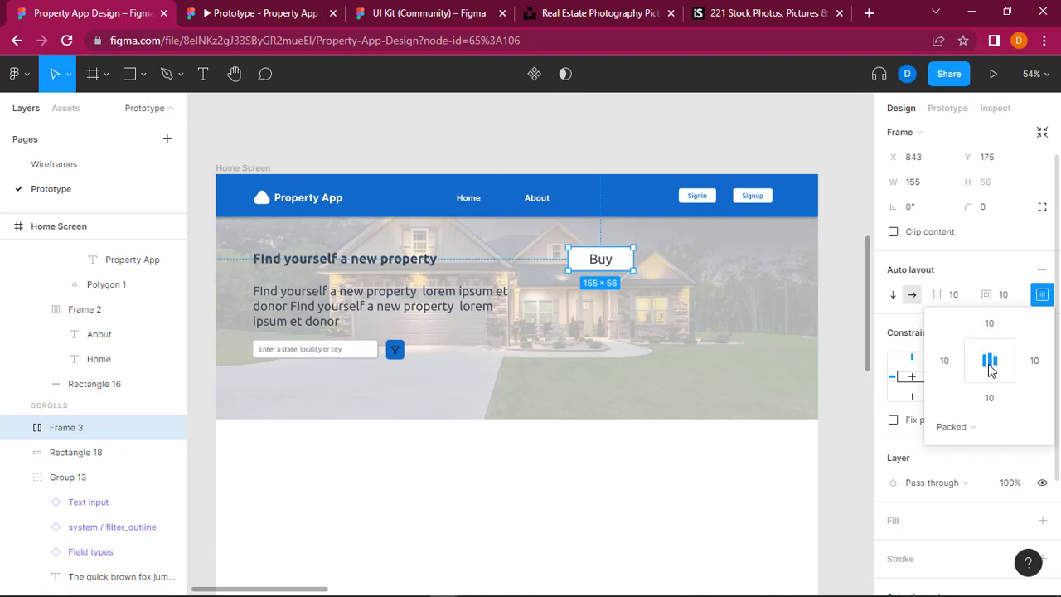
pyautogui.click(847, 404)
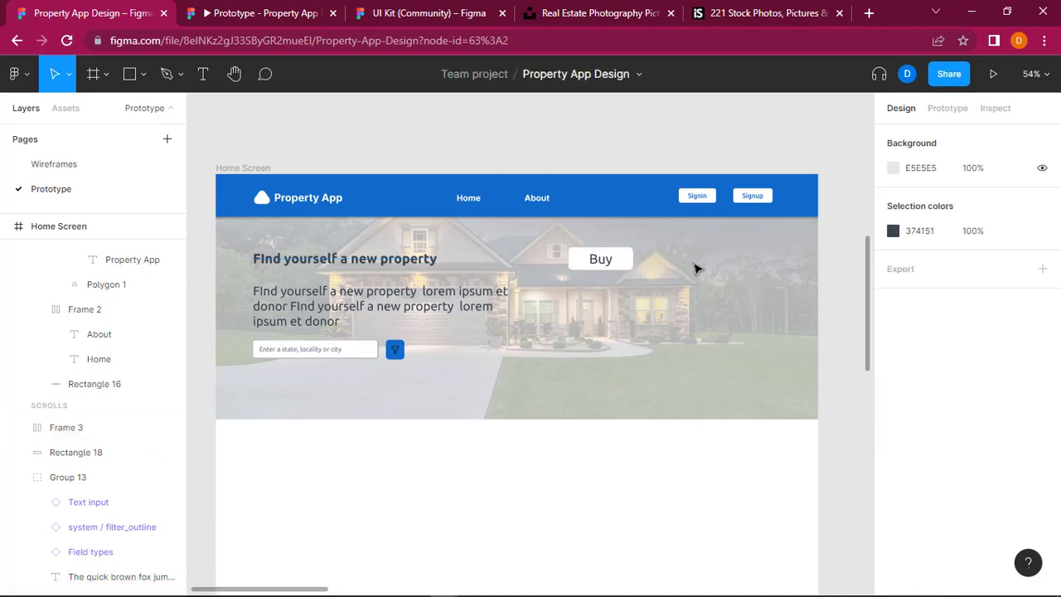
# Step: Set the font size of the "Buy" text to 25
pyautogui.click(603, 262)
pyautogui.doubleClick(604, 262)
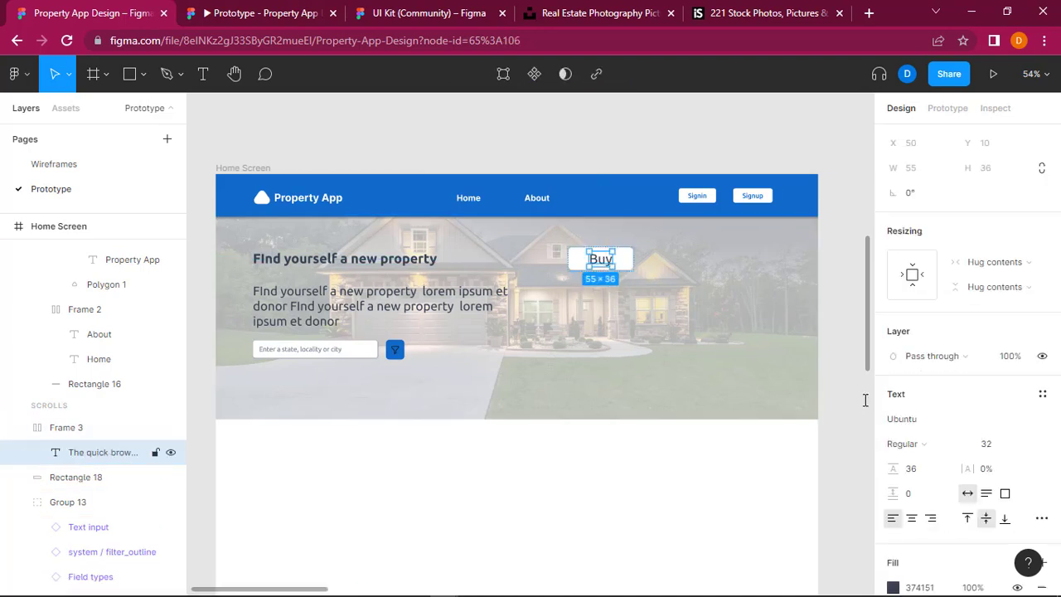
pyautogui.click(997, 445)
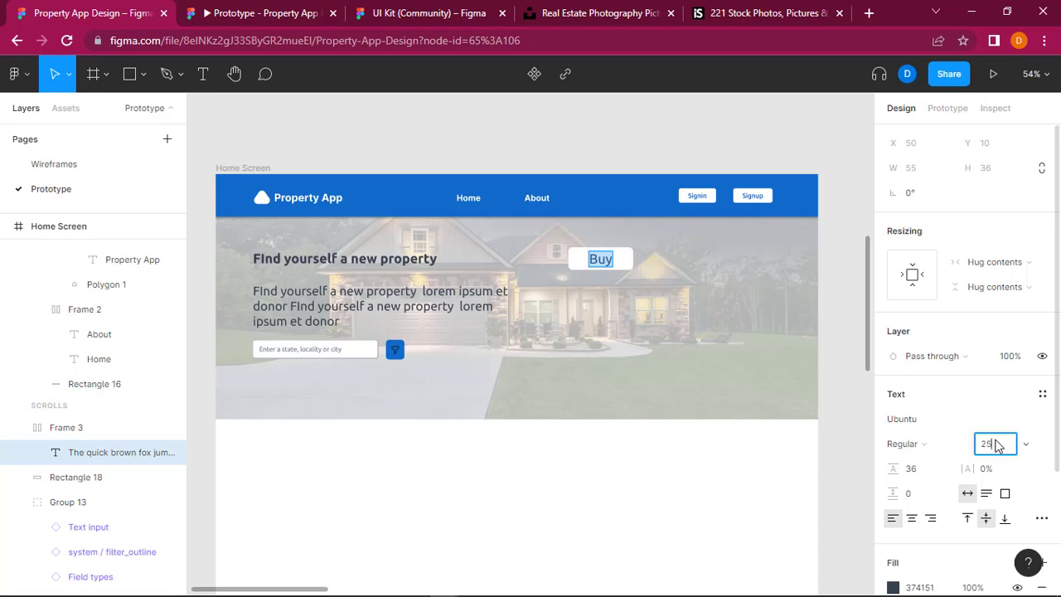
pyautogui.press('Return')
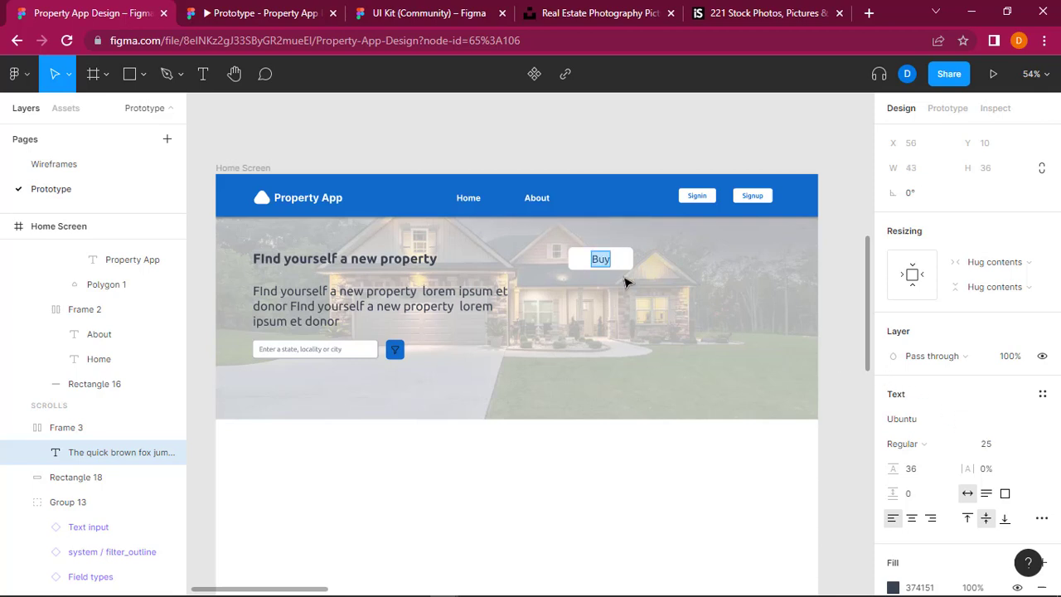
pyautogui.press('Escape')
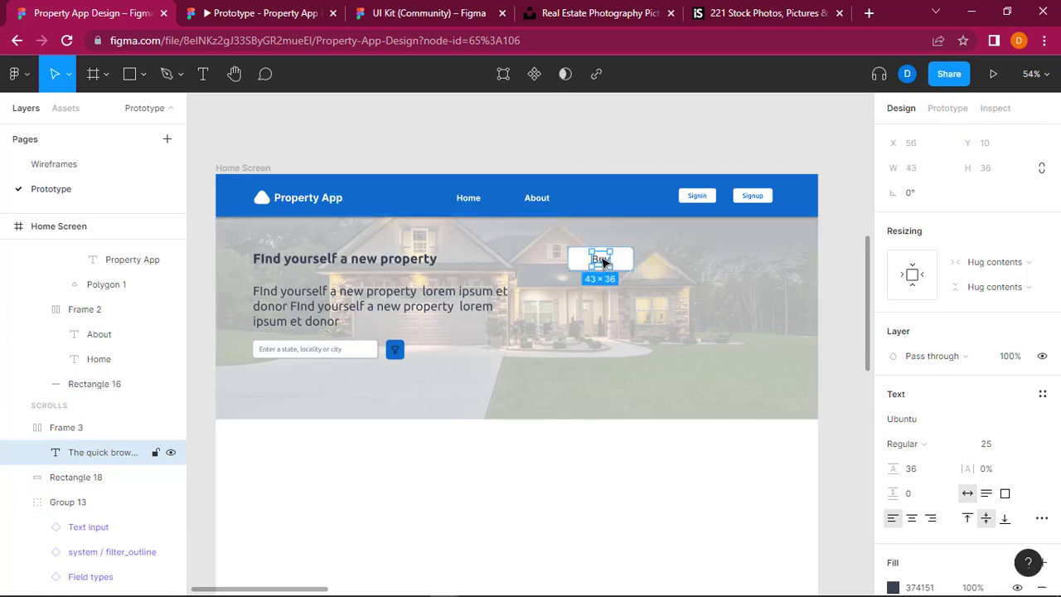
pyautogui.click(856, 282)
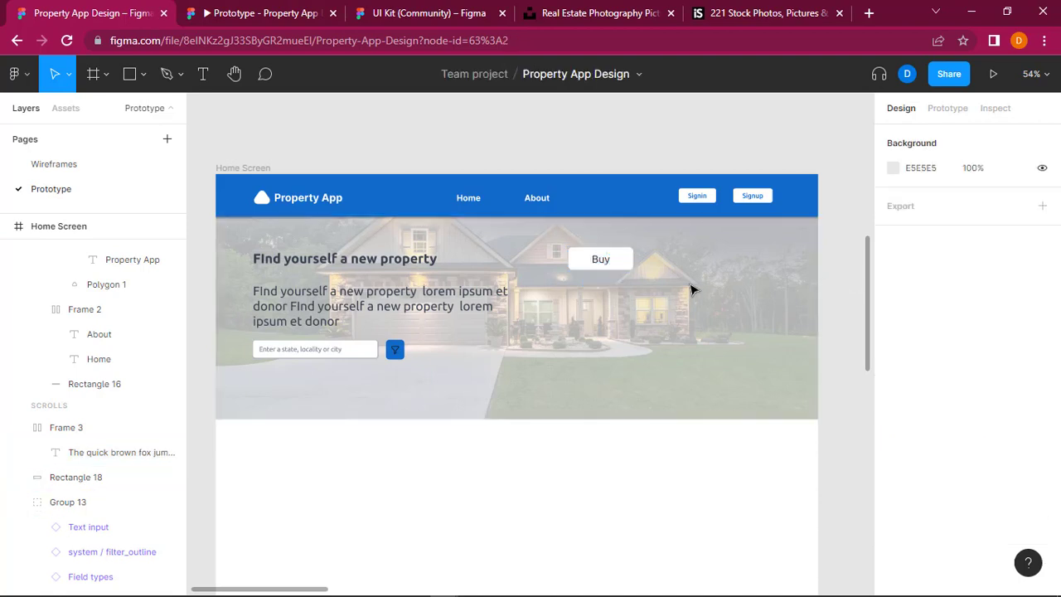
# Step: Set the corner radius of the white rectangle behind "Buy" to 0
pyautogui.click(601, 259)
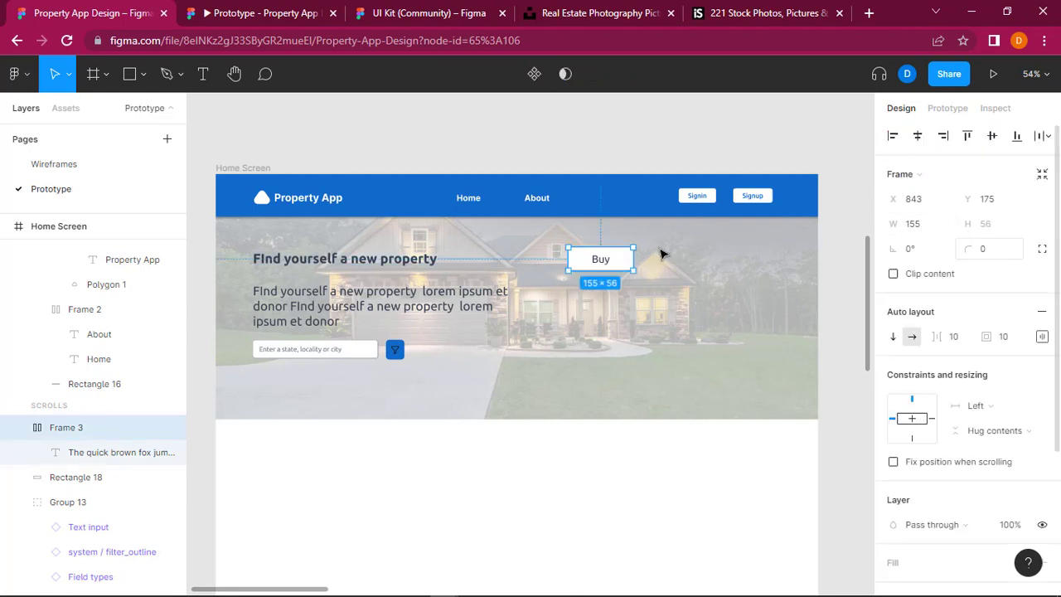
pyautogui.click(90, 479)
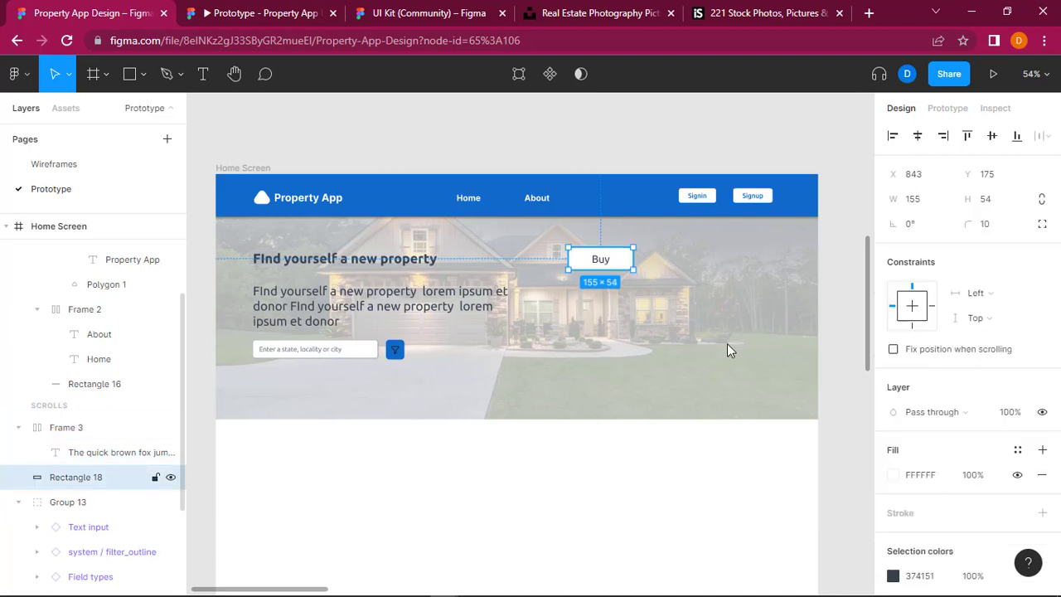
pyautogui.click(988, 225)
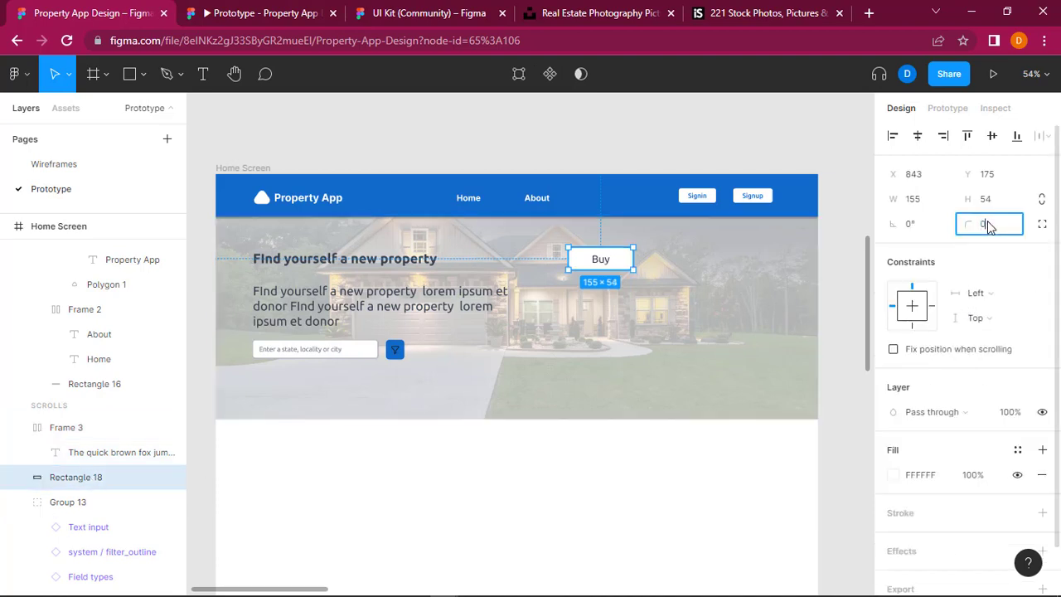
pyautogui.write('0')
pyautogui.press('Return')
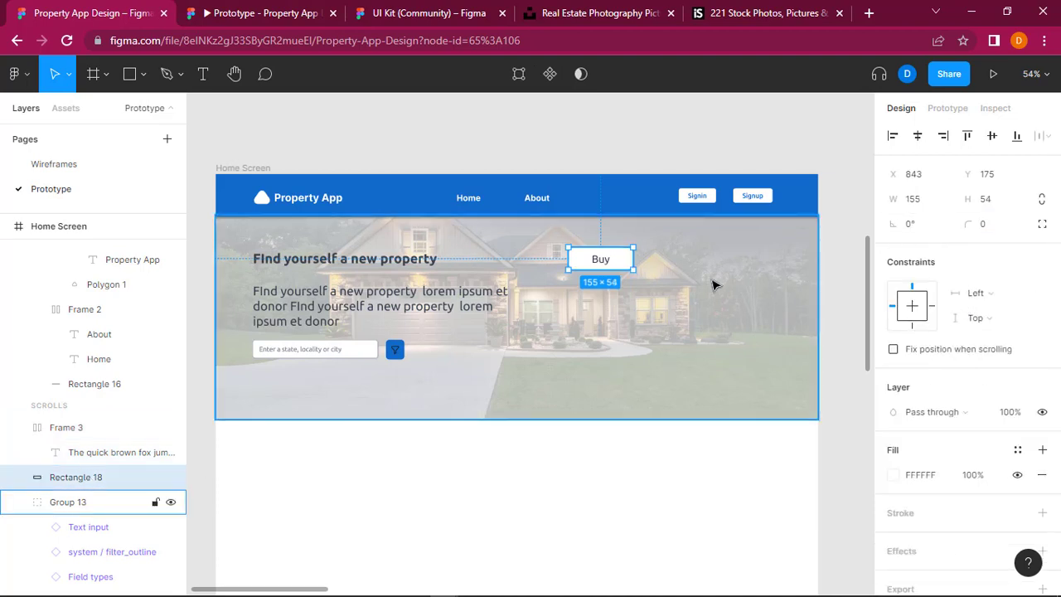
# Step: Put the "Buy" auto layout frame into a group of its own
pyautogui.click(605, 263)
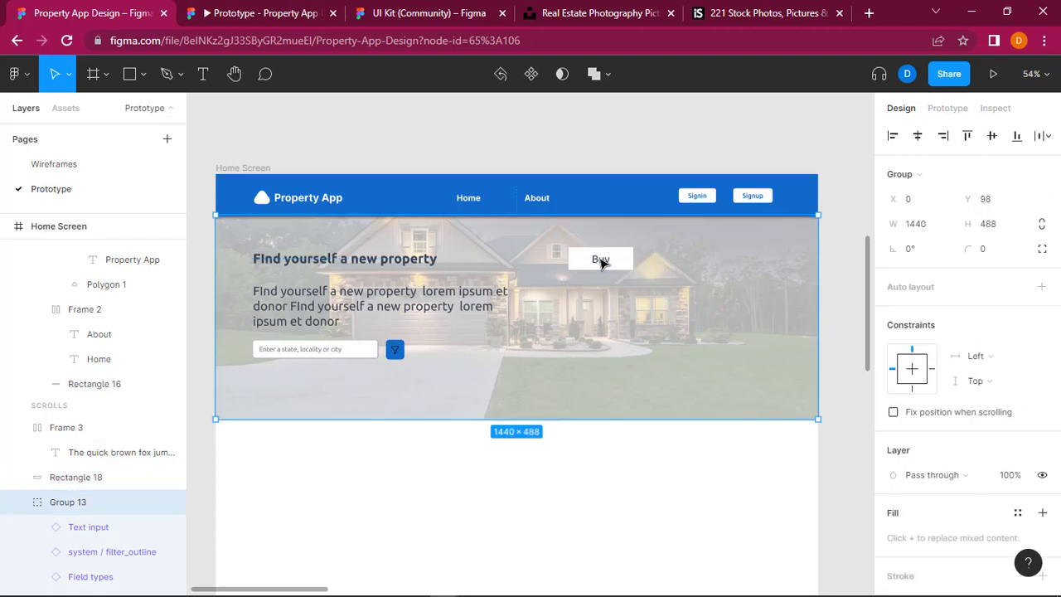
pyautogui.click(602, 262)
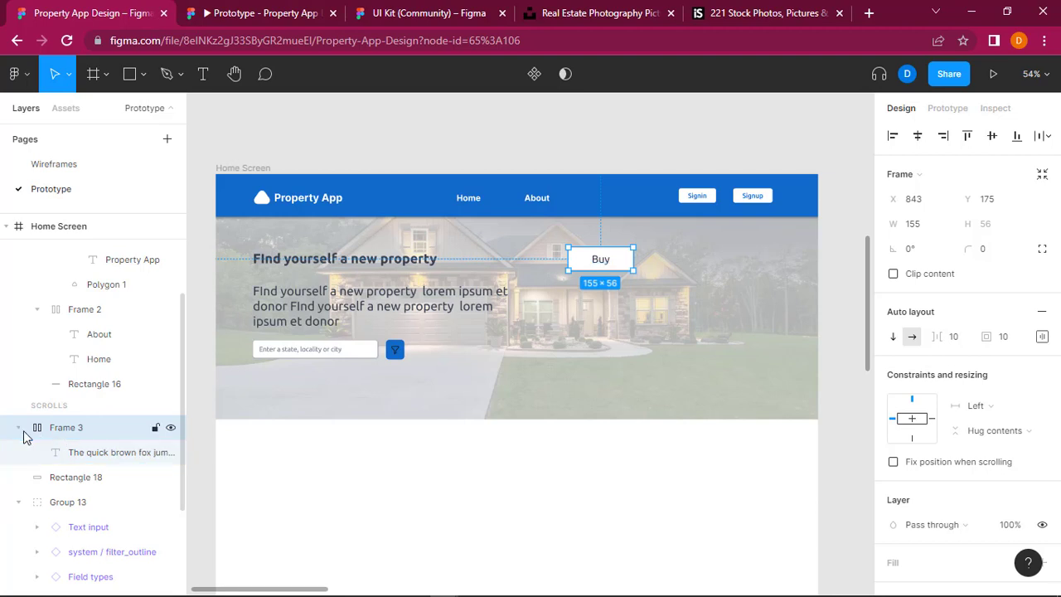
pyautogui.doubleClick(603, 263)
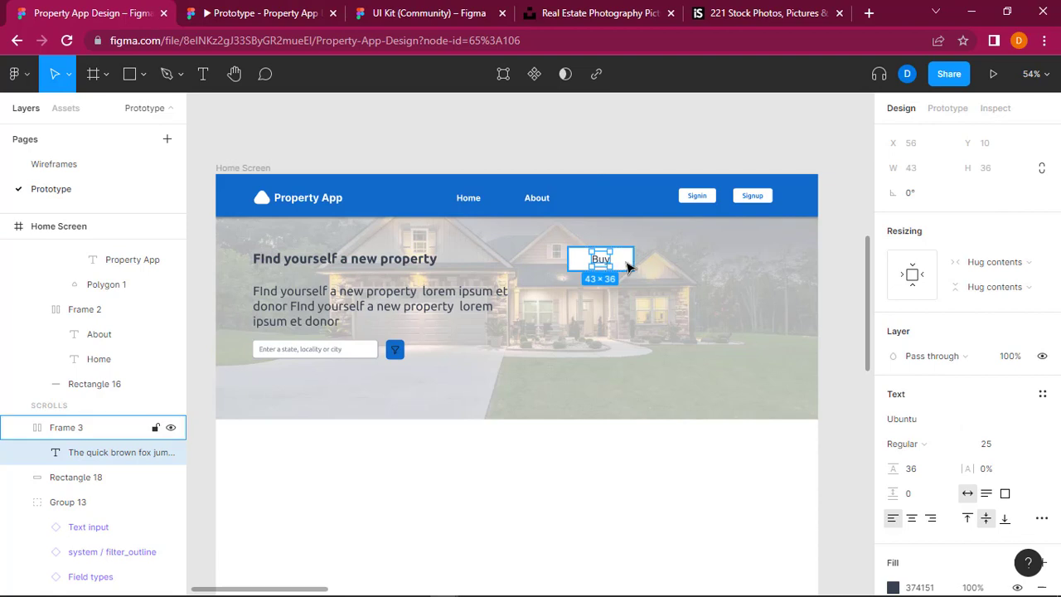
pyautogui.click(627, 266)
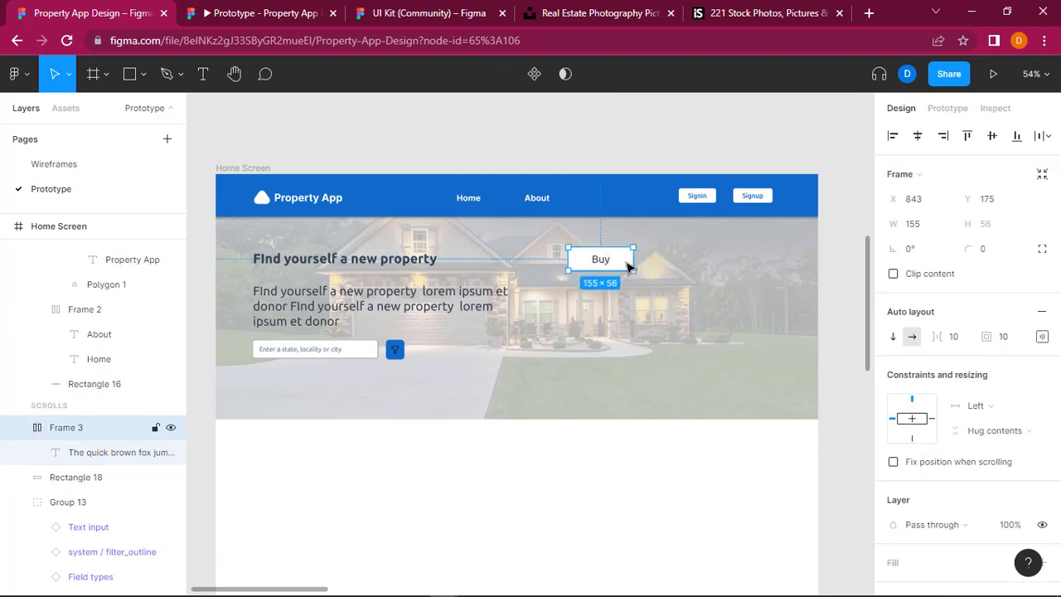
pyautogui.rightClick(627, 266)
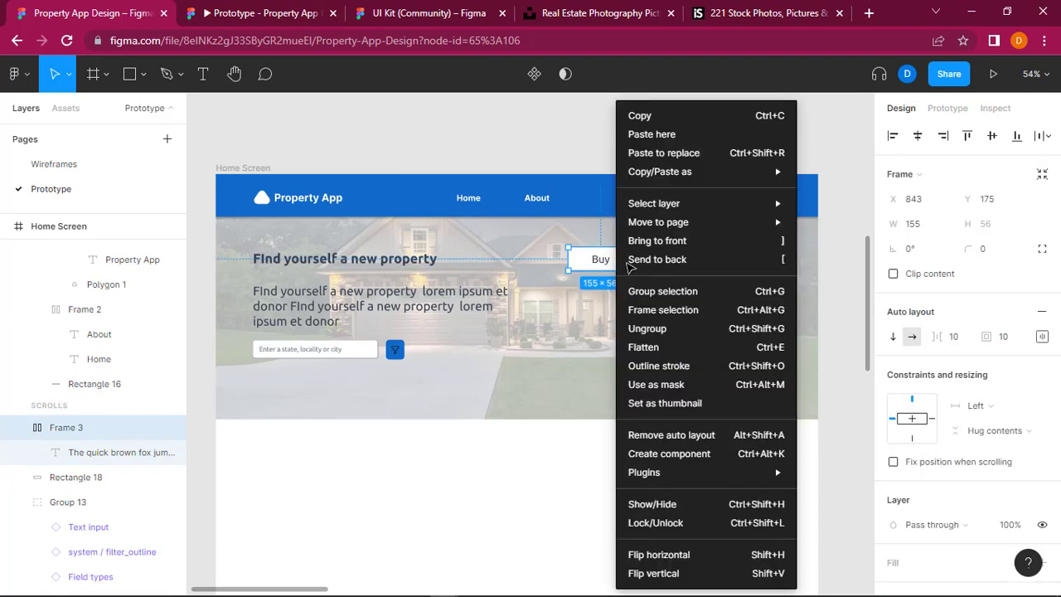
pyautogui.click(677, 293)
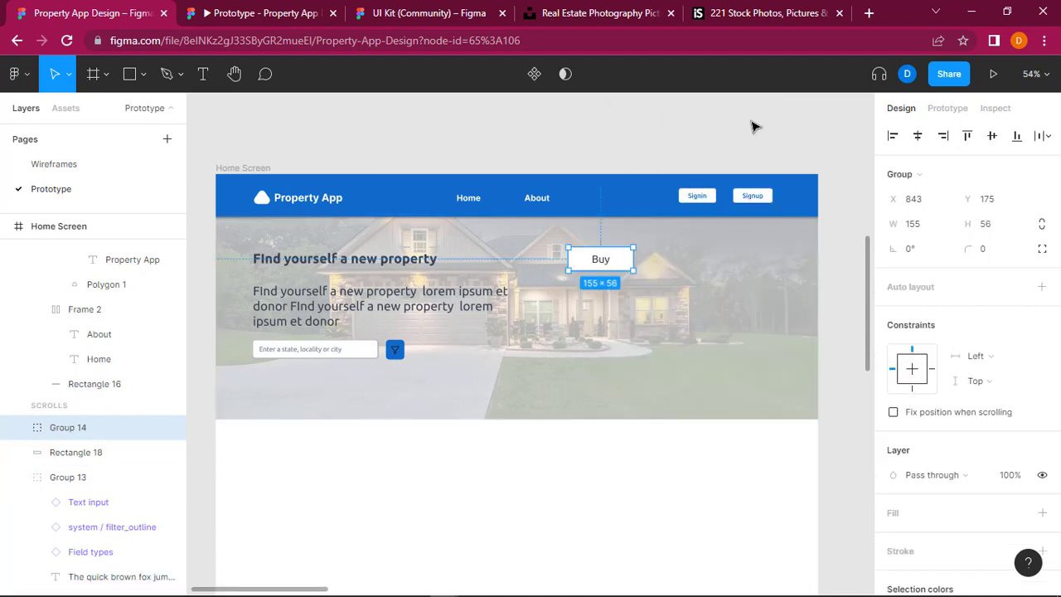
pyautogui.press('Escape')
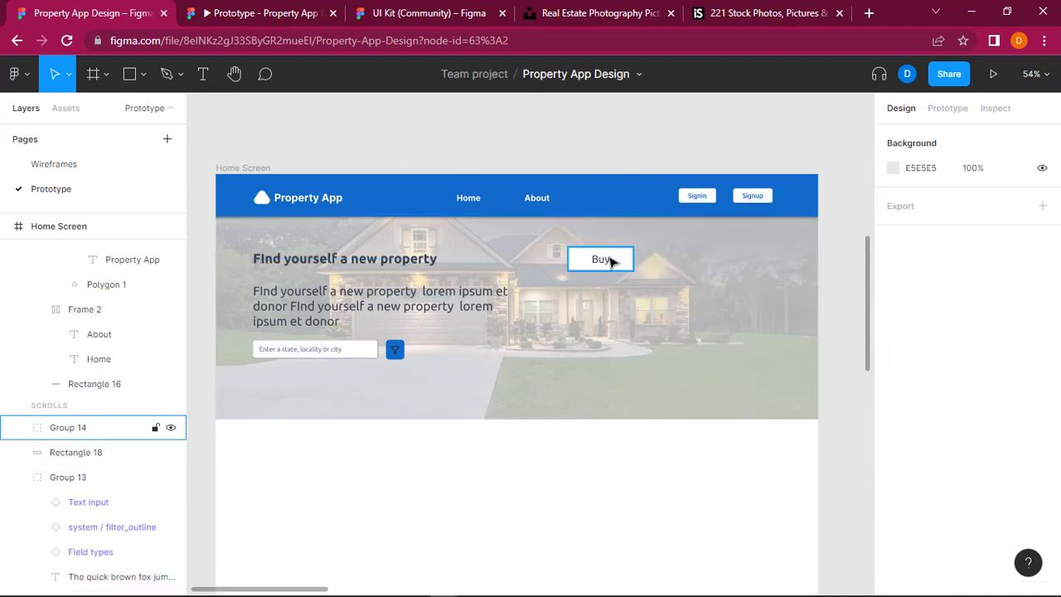
pyautogui.click(611, 261)
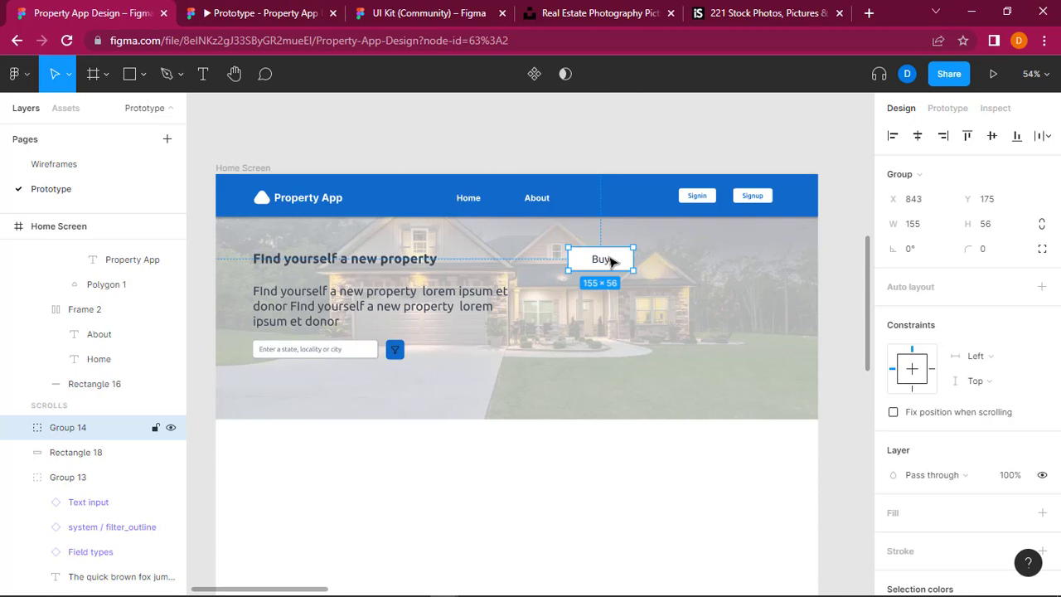
pyautogui.hotkey('ctrl', 'v')
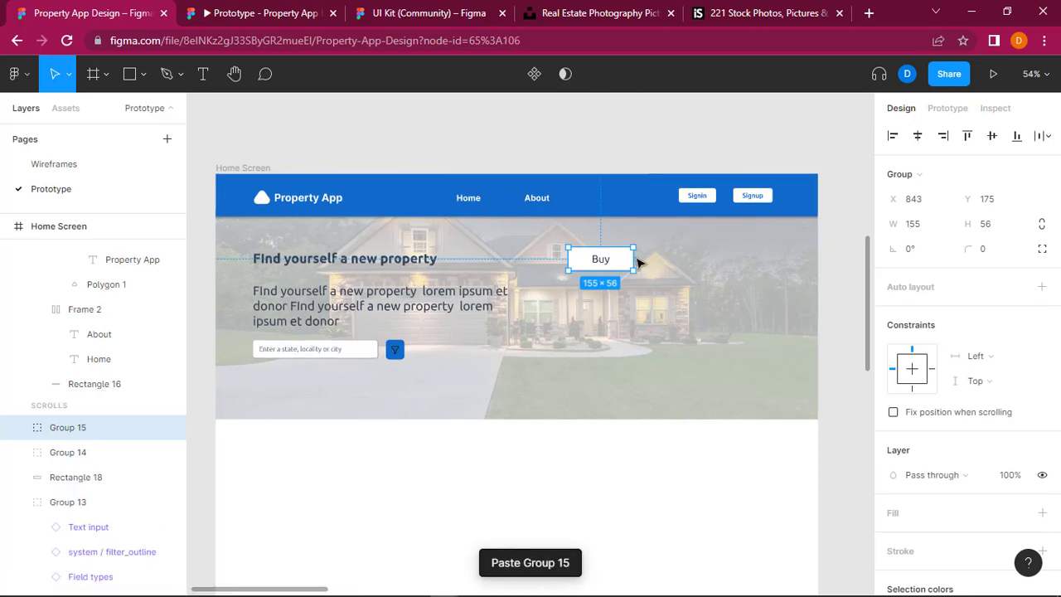
pyautogui.moveTo(614, 262); pyautogui.dragTo(661, 263)
pyautogui.hotkey('ctrl', 'z')
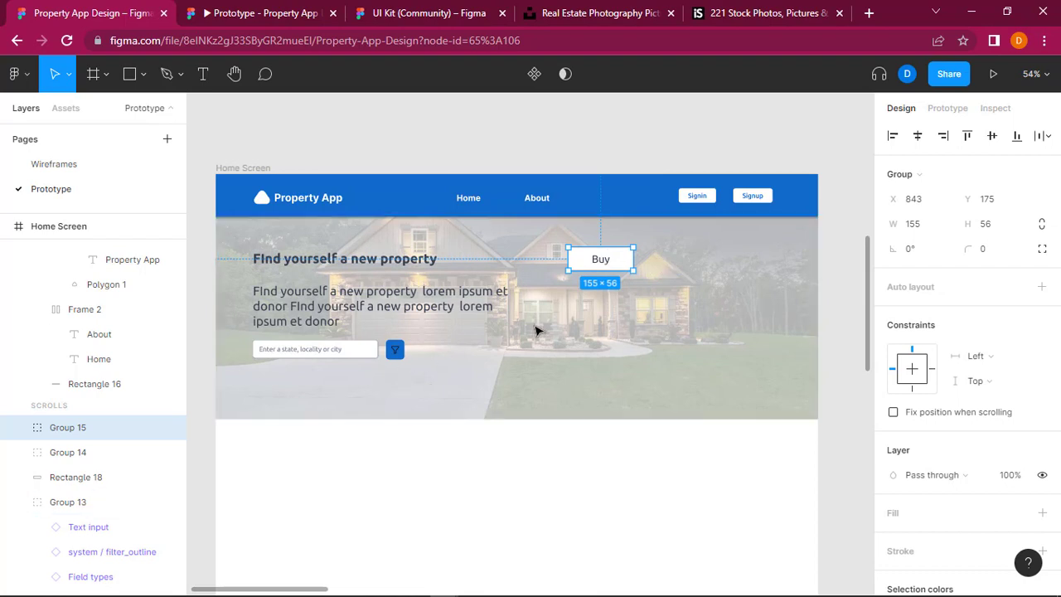
pyautogui.hotkey('ctrl', 'z')
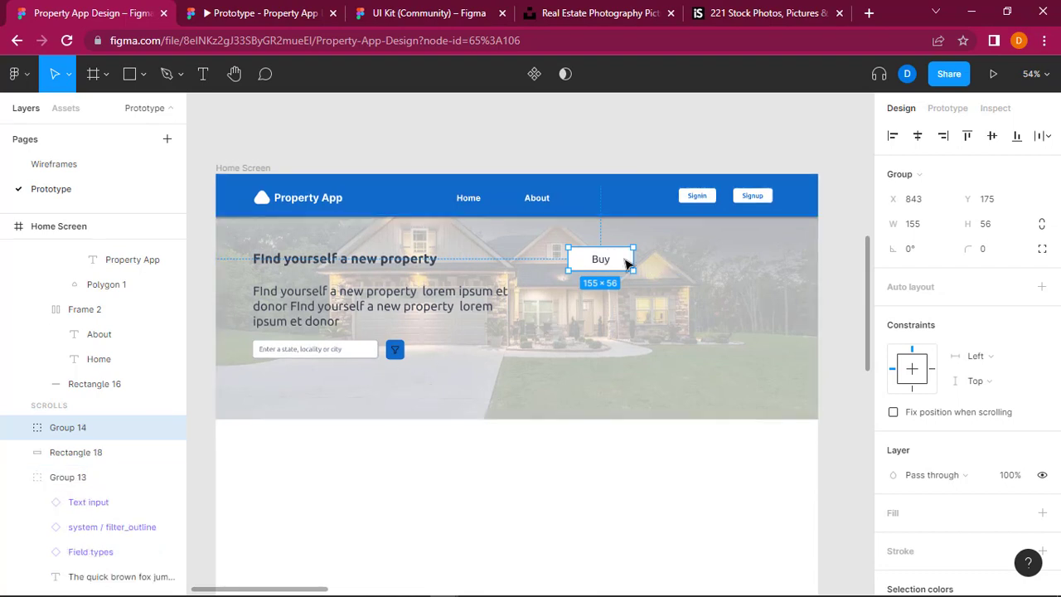
# Step: Group the "Buy" text group together with the white rectangle behind it
pyautogui.hotkey('shift', 'a')
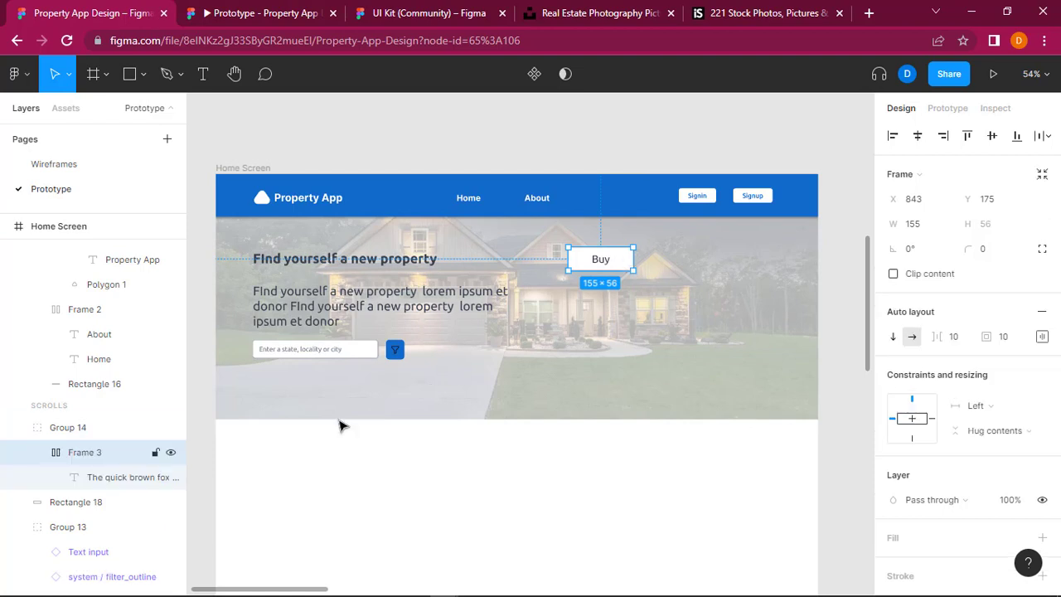
pyautogui.click(89, 511)
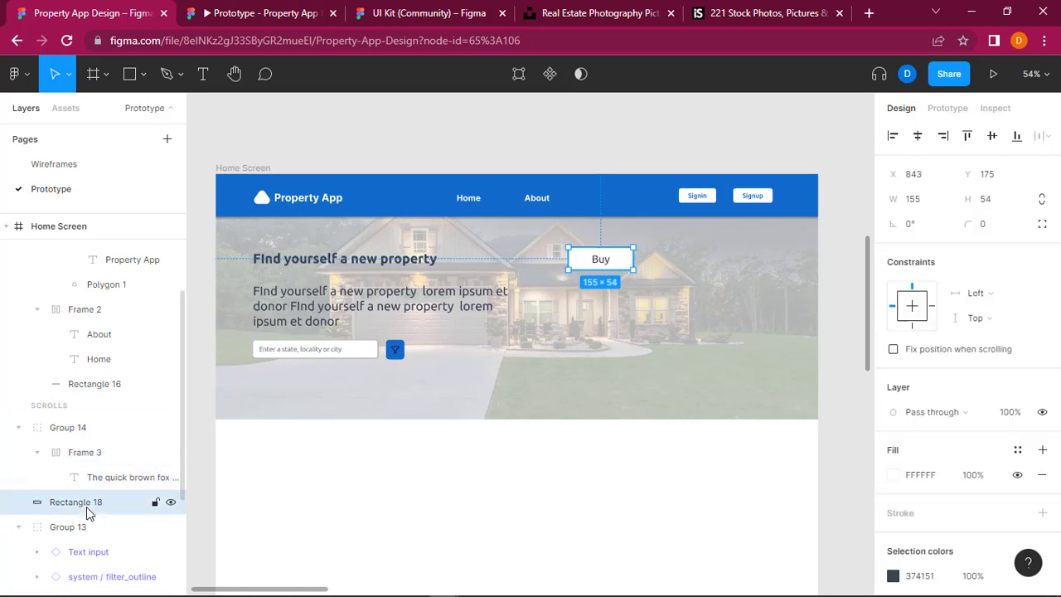
pyautogui.keyDown('shift'); pyautogui.click(73, 428); pyautogui.keyUp('shift')
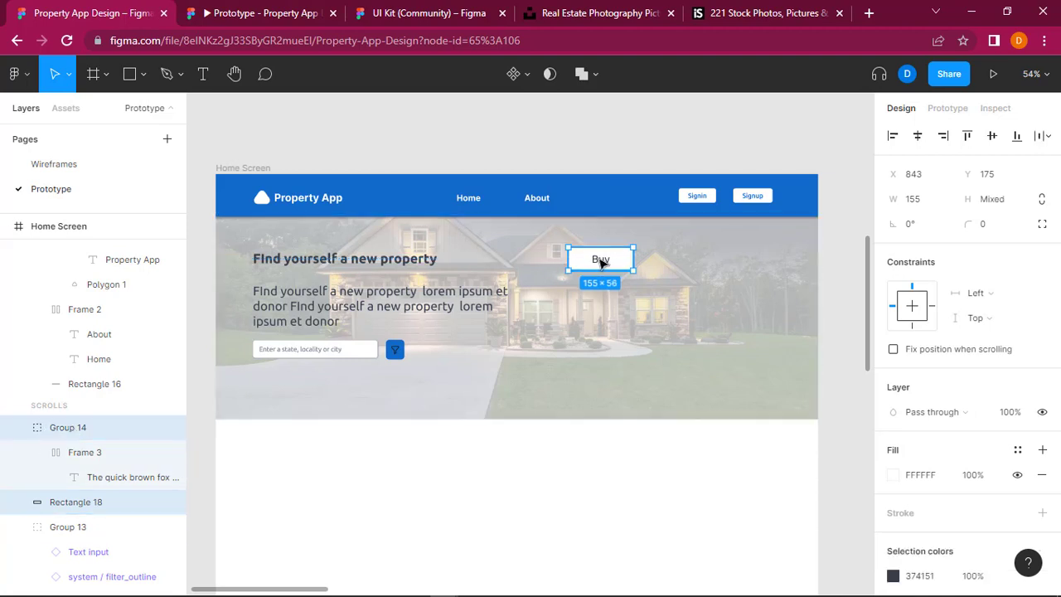
pyautogui.rightClick(602, 261)
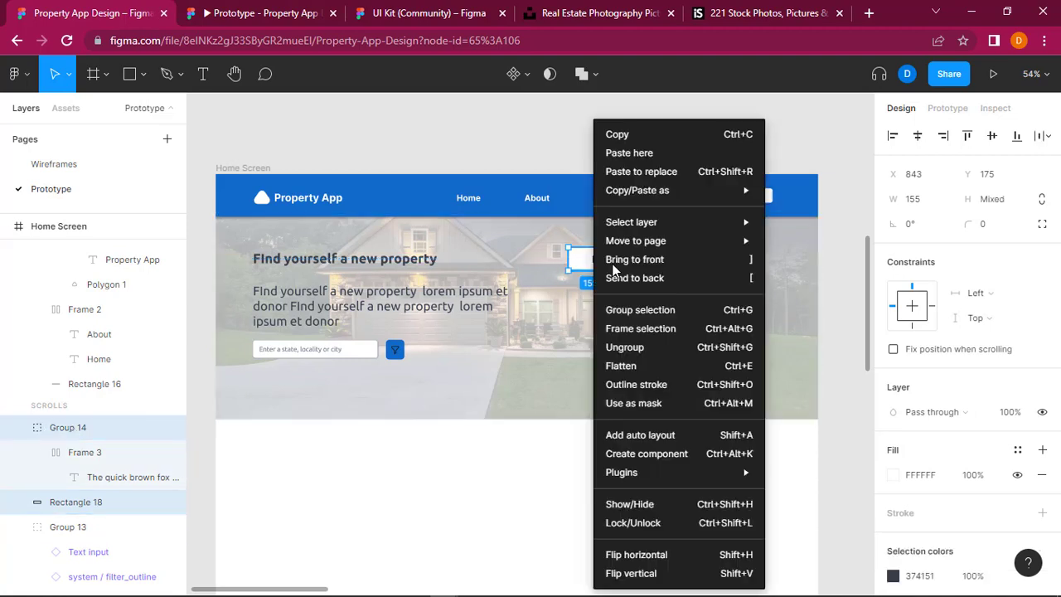
pyautogui.click(662, 311)
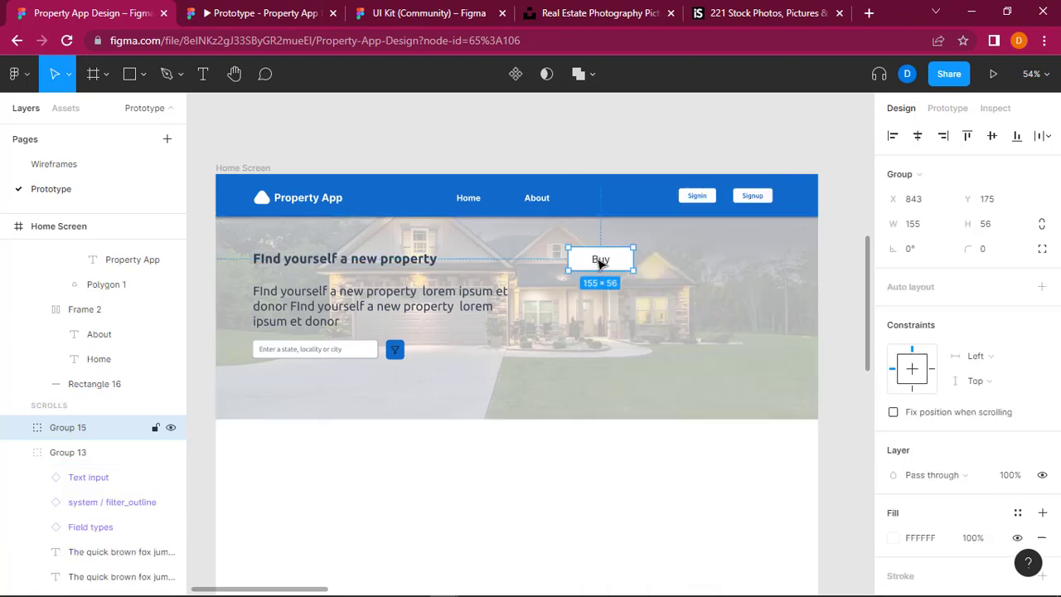
# Step: Paste a copy of the "Buy" button group into the hero section and place it just right of the original at about X 1009, Y 175
pyautogui.click(716, 243)
pyautogui.hotkey('ctrl', 'v')
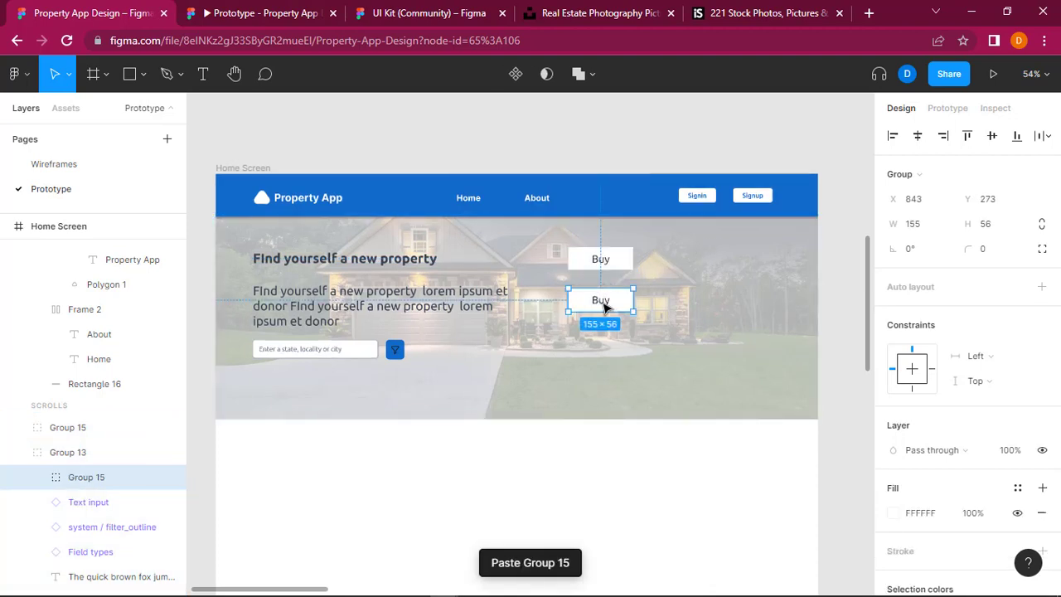
pyautogui.moveTo(625, 306); pyautogui.dragTo(673, 264)
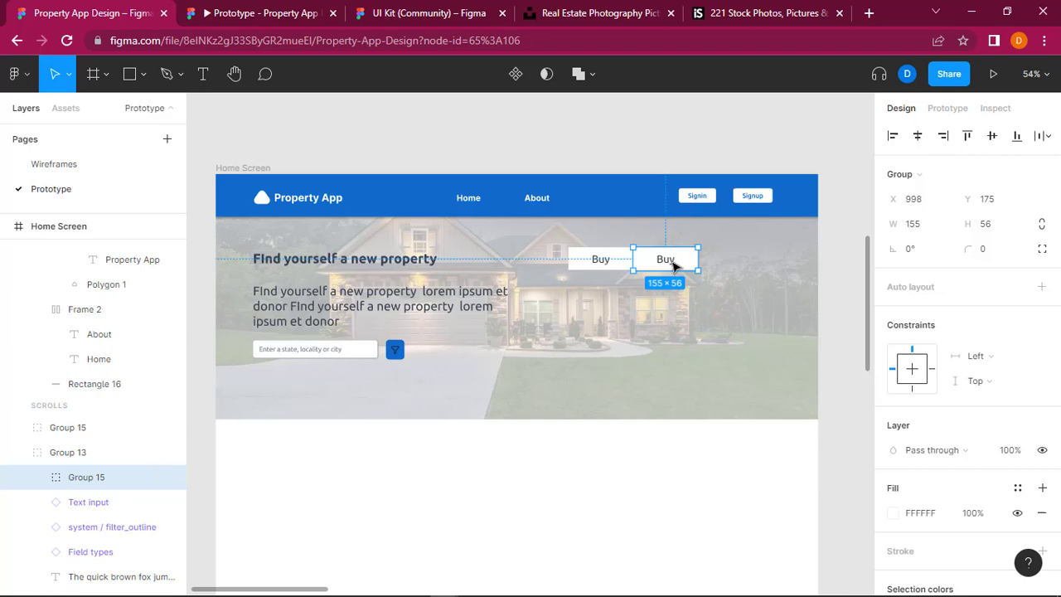
pyautogui.moveTo(675, 265); pyautogui.dragTo(675, 263)
# Step: Change the text of the copied button to "Rent"
pyautogui.doubleClick(676, 263)
pyautogui.doubleClick(676, 263)
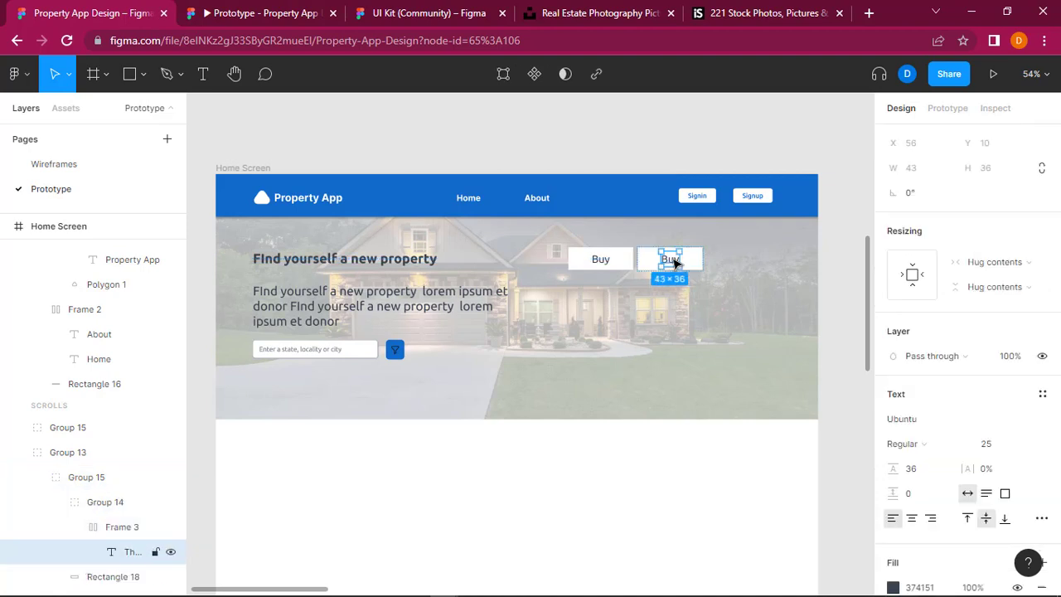
pyautogui.doubleClick(675, 261)
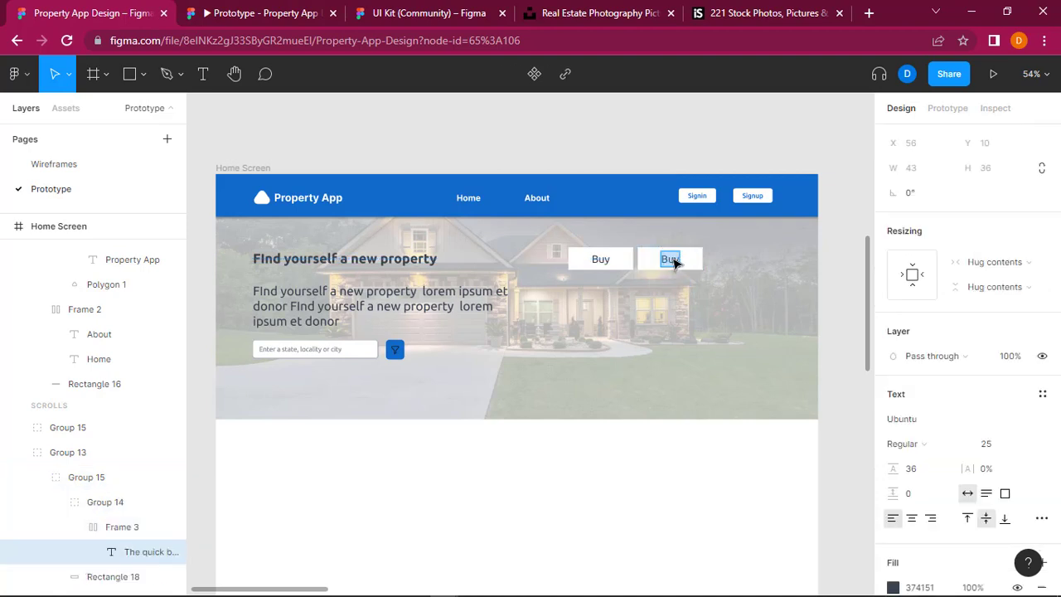
pyautogui.hotkey('ctrl', 'a')
pyautogui.write('Rent')
pyautogui.press('Escape')
pyautogui.press('Escape')
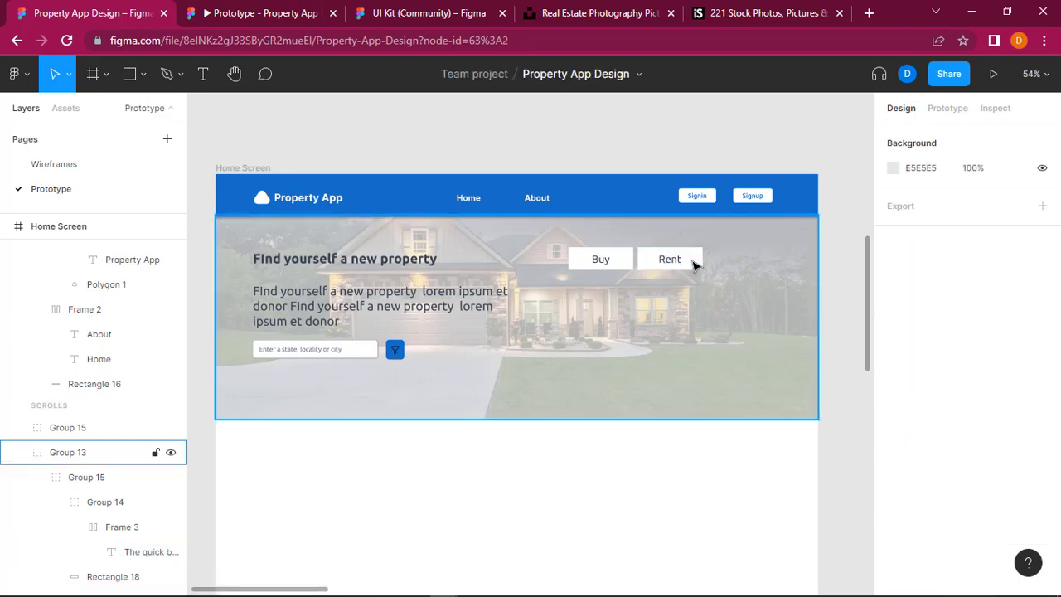
# Step: Paste another copy of the "Buy" button and place it right of "Rent" at about X 1178, Y 175
pyautogui.click(696, 266)
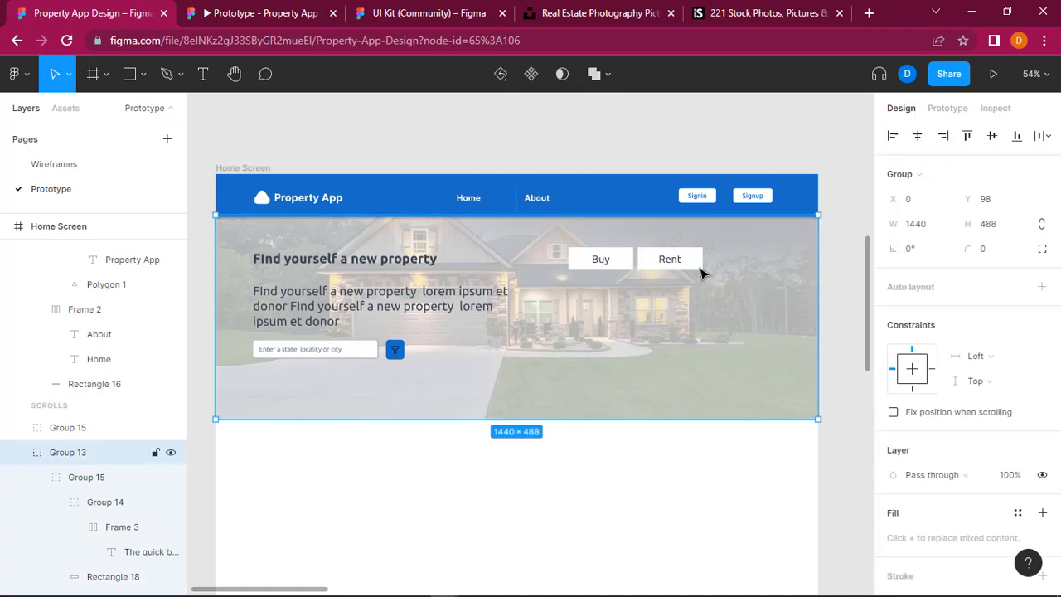
pyautogui.click(80, 427)
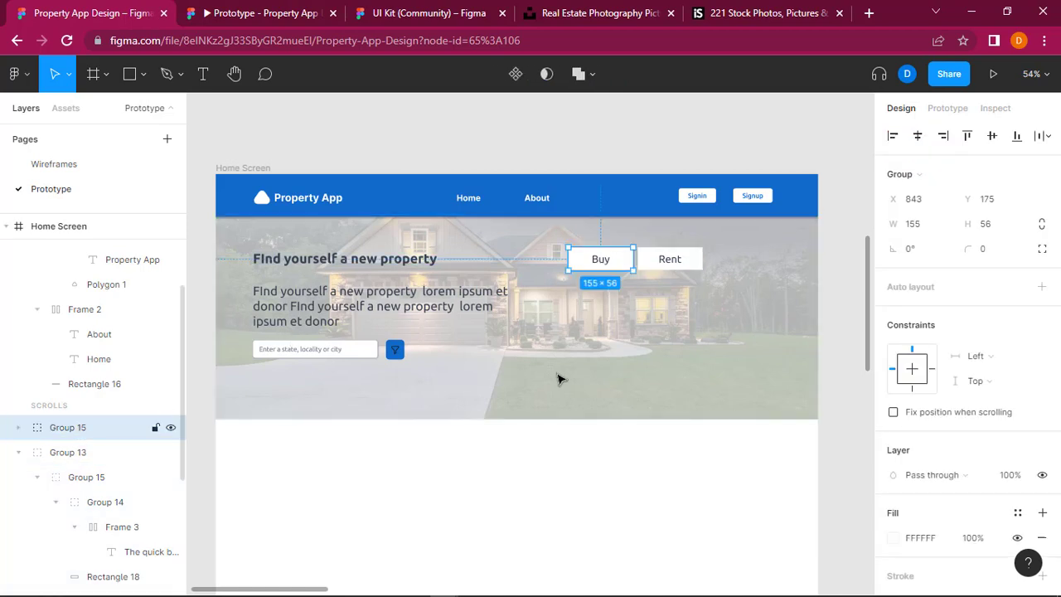
pyautogui.click(652, 297)
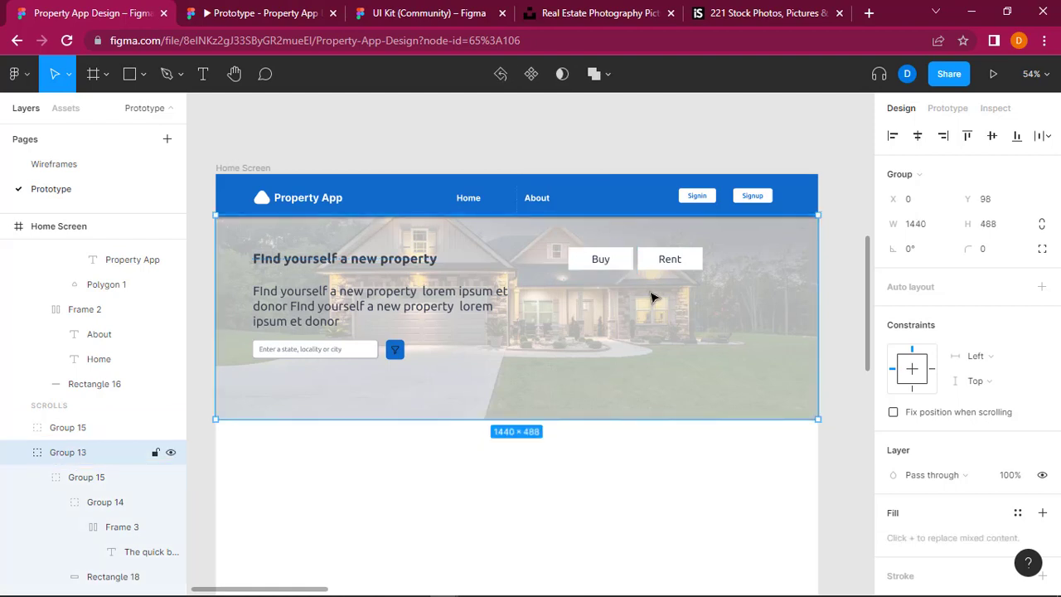
pyautogui.hotkey('ctrl', 'v')
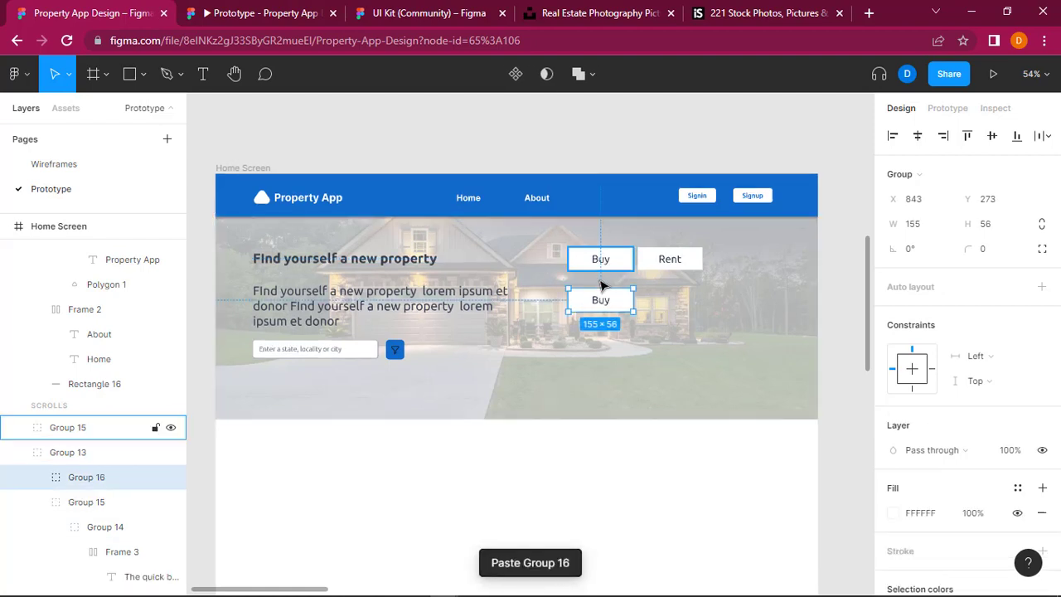
pyautogui.moveTo(617, 305); pyautogui.dragTo(764, 264)
pyautogui.moveTo(763, 263); pyautogui.dragTo(764, 266)
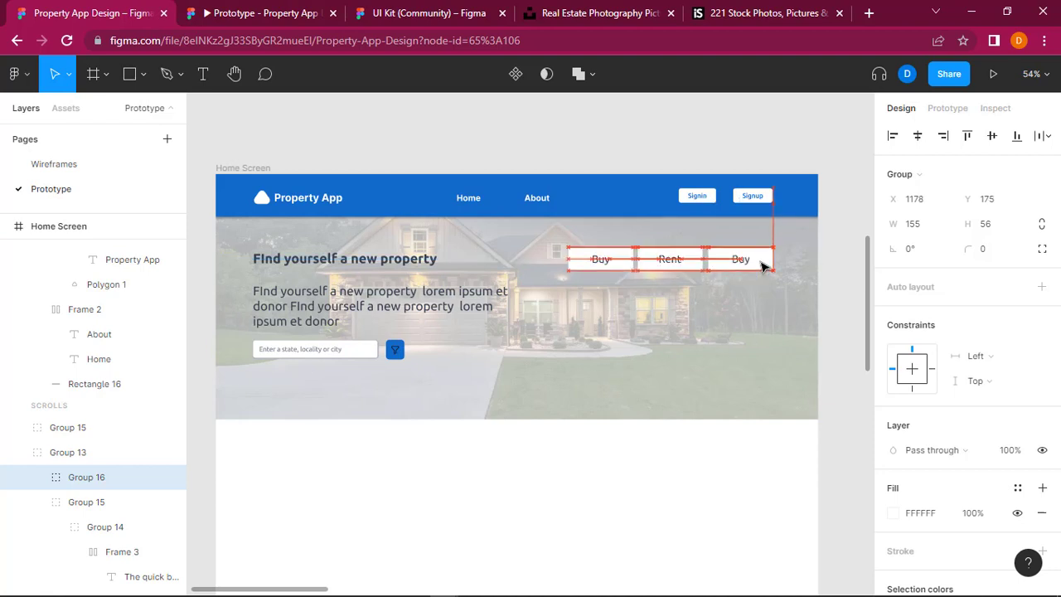
pyautogui.click(835, 281)
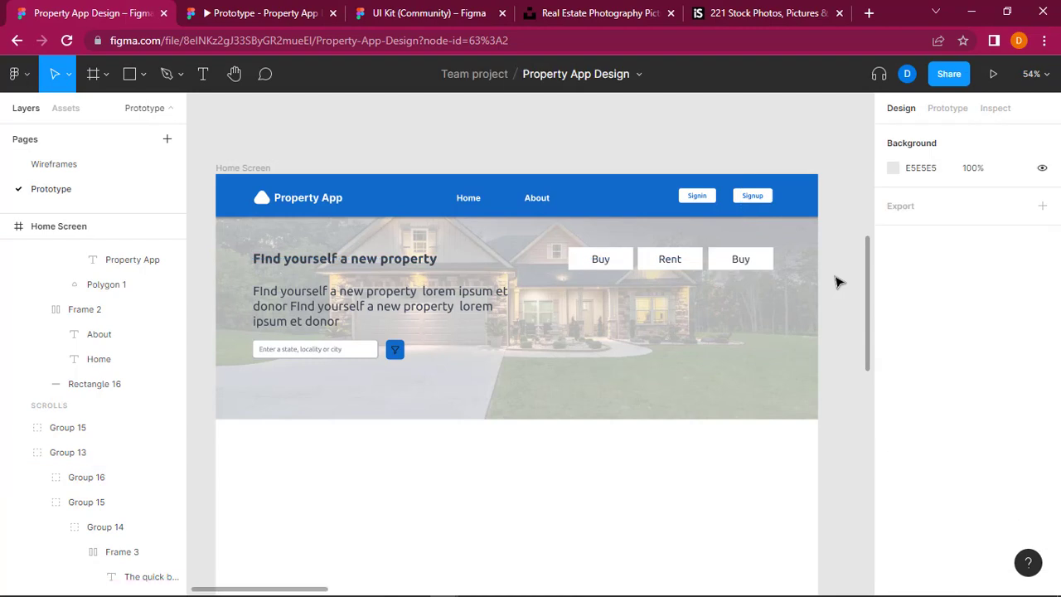
# Step: Change the text of the third hero button to "Short Let"
pyautogui.click(740, 263)
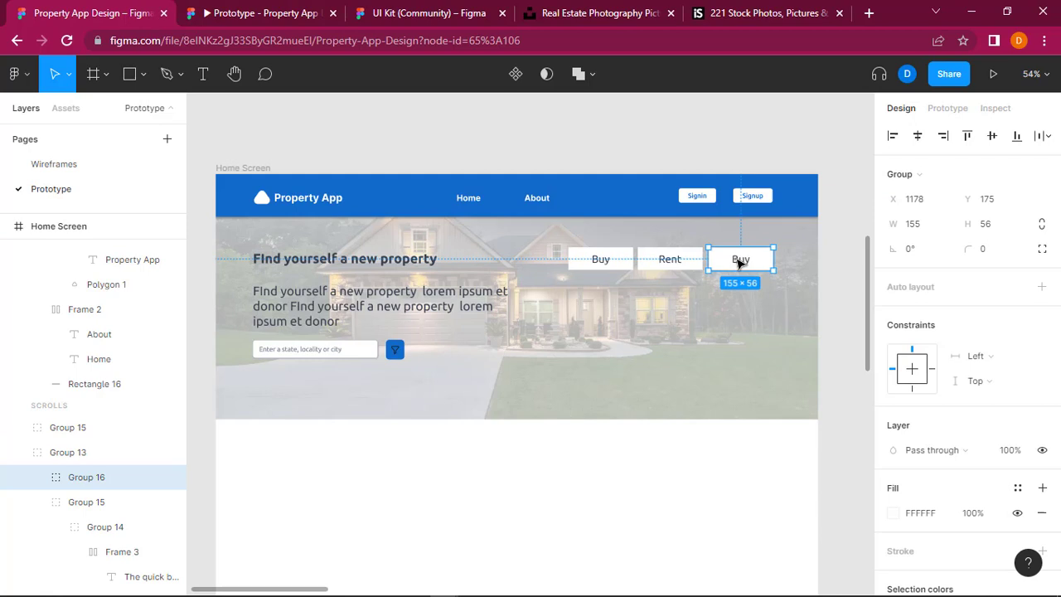
pyautogui.doubleClick(737, 258)
pyautogui.doubleClick(737, 258)
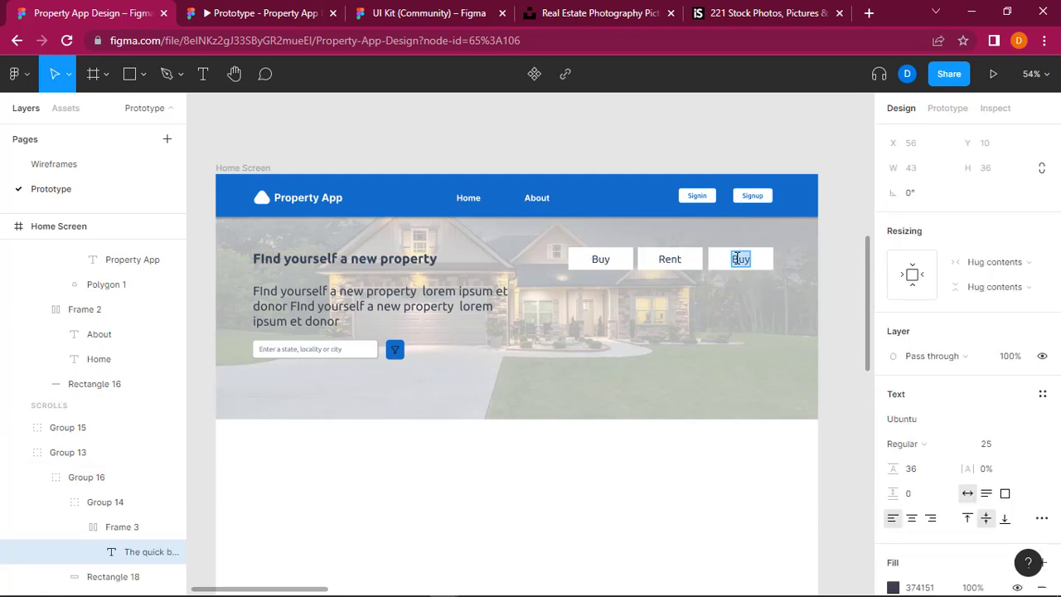
pyautogui.write('Short Let')
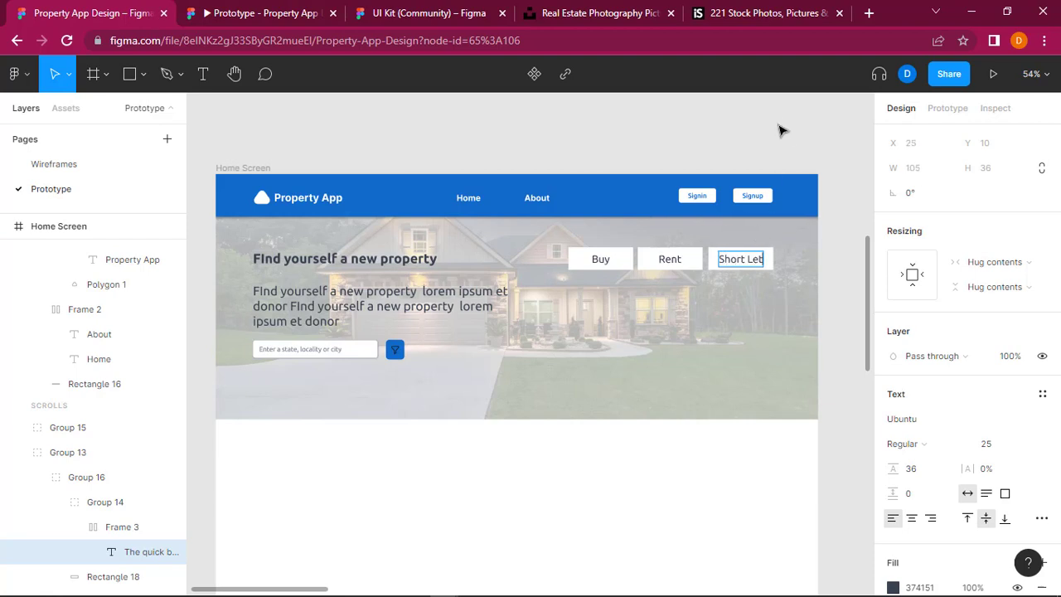
pyautogui.press('Escape')
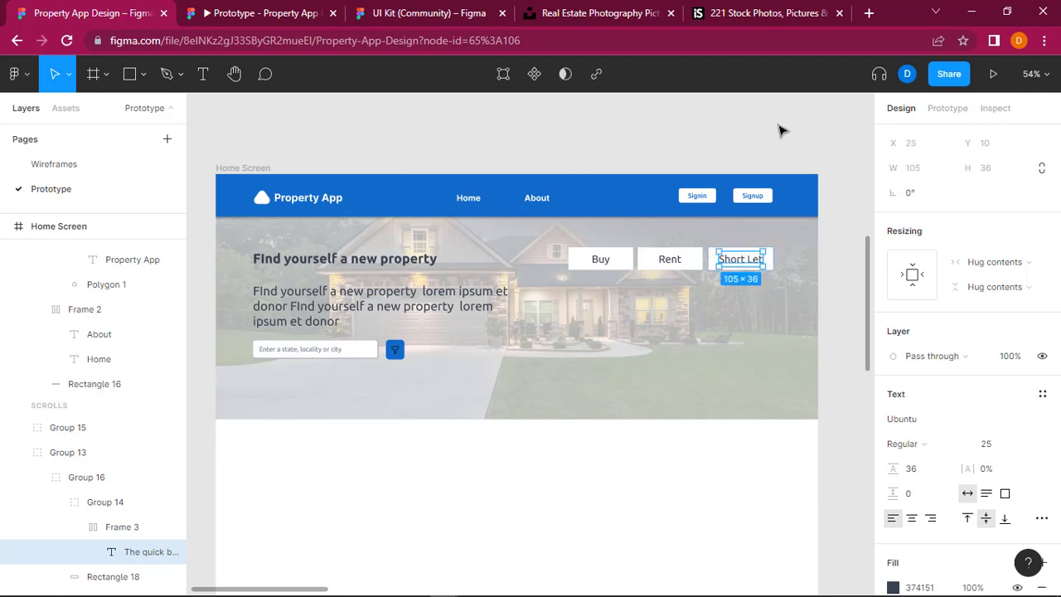
pyautogui.click(860, 318)
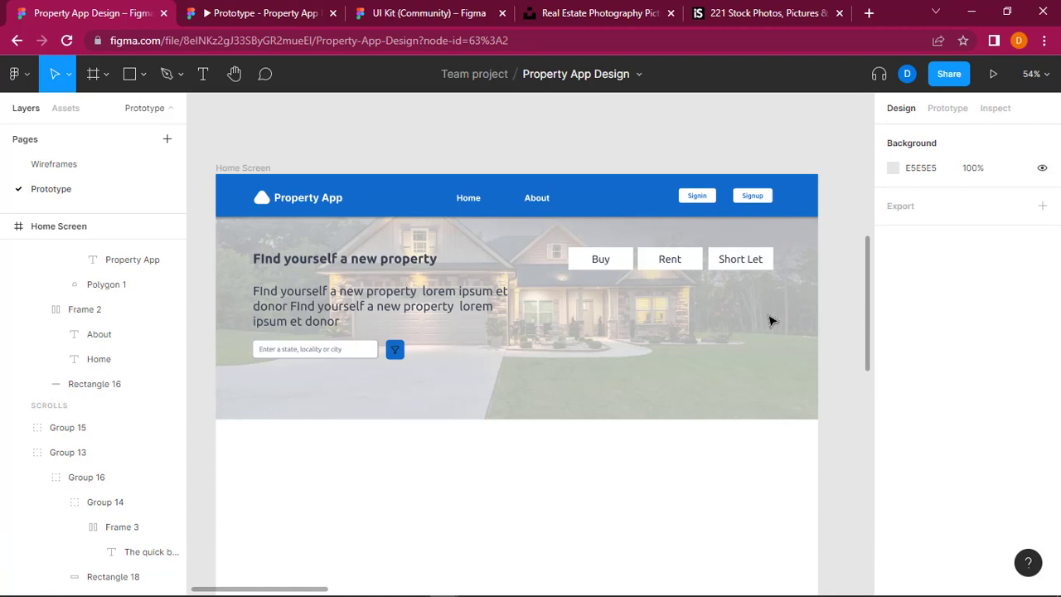
# Step: Copy the blue stroke colour code 116ACC from the Menu Bar group
pyautogui.click(668, 260)
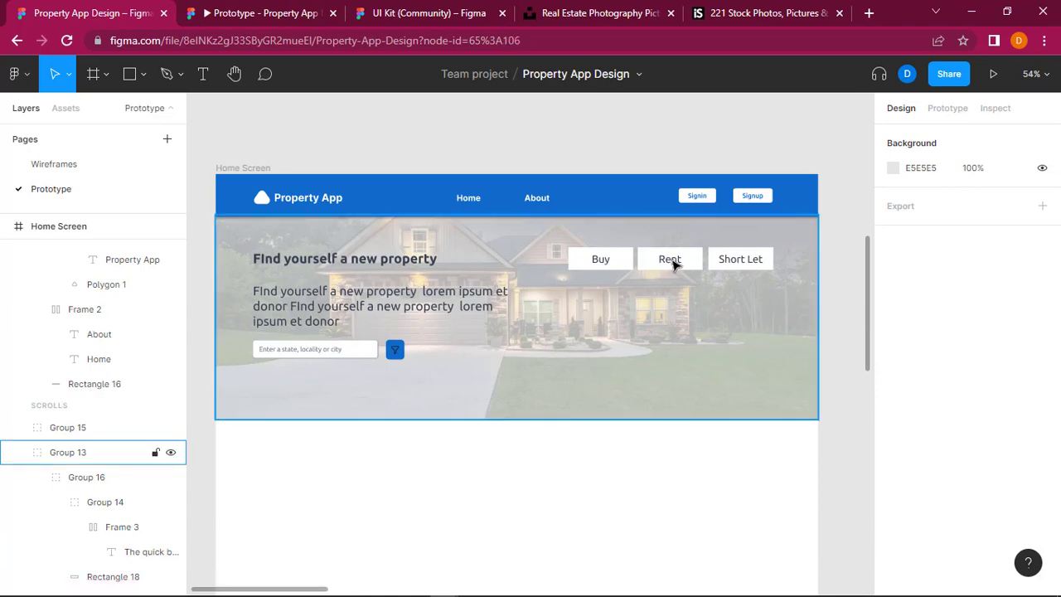
pyautogui.click(673, 262)
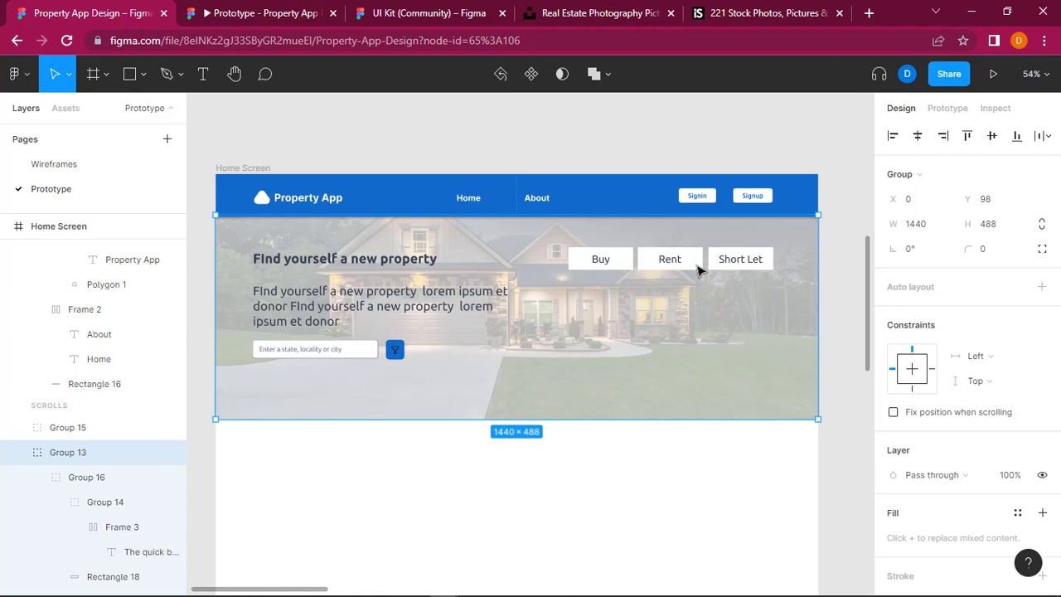
pyautogui.doubleClick(698, 266)
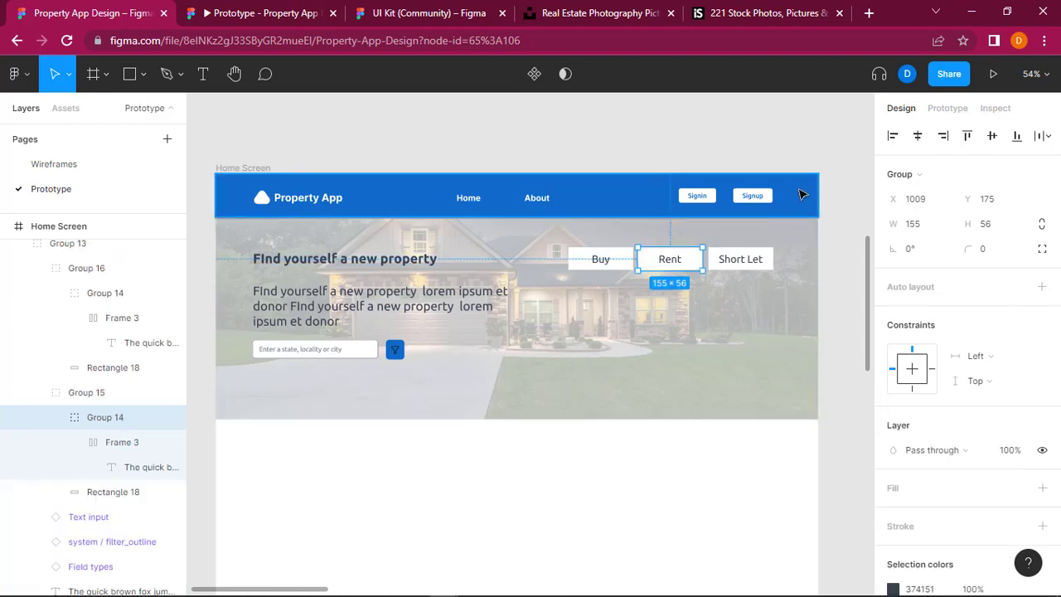
pyautogui.click(800, 194)
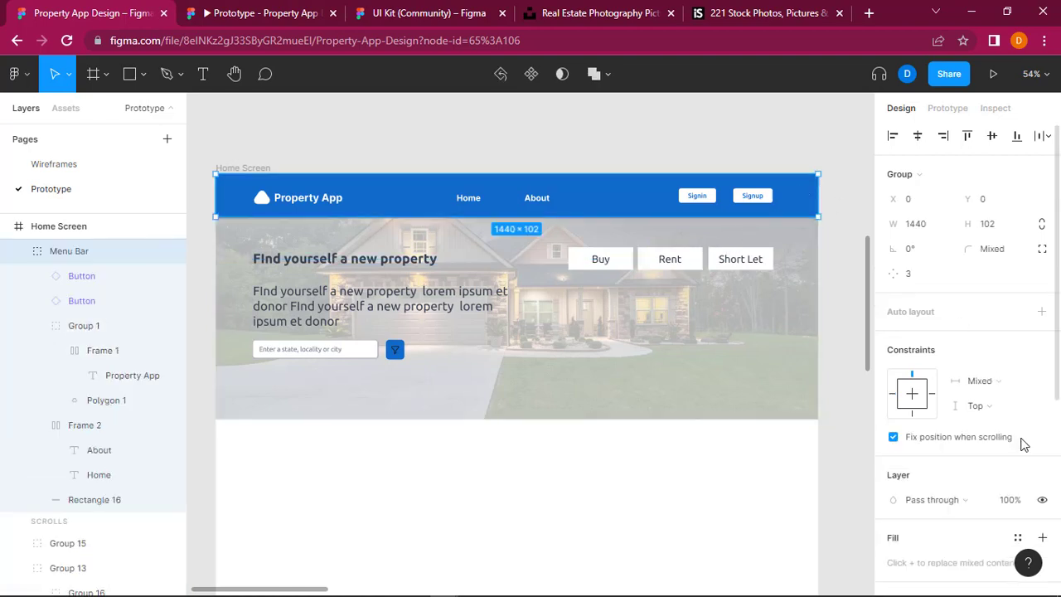
pyautogui.scroll(-3, 1024, 445)
pyautogui.scroll(-1, 1024, 445)
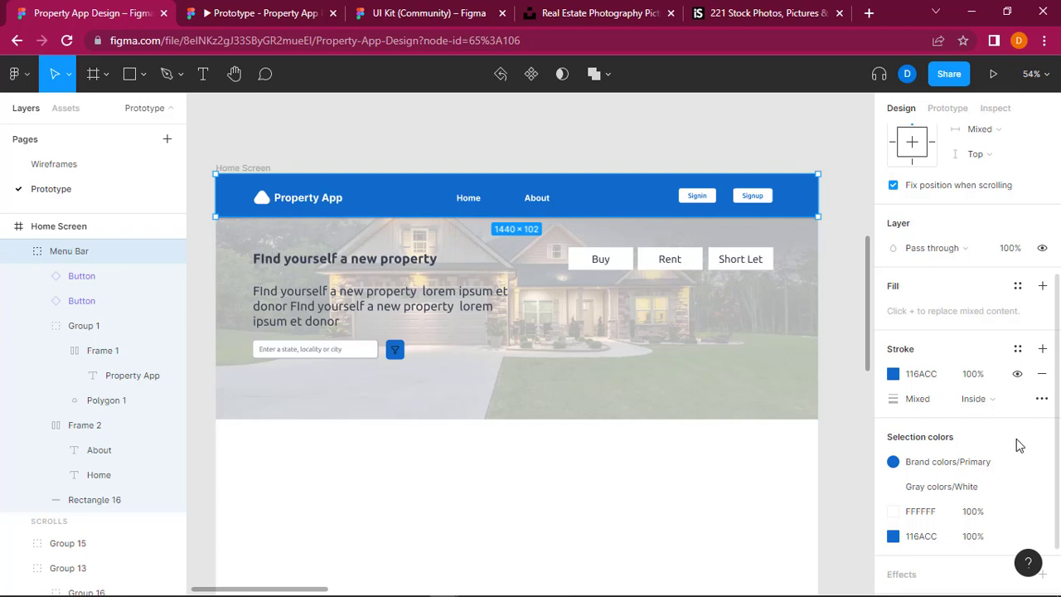
pyautogui.click(922, 375)
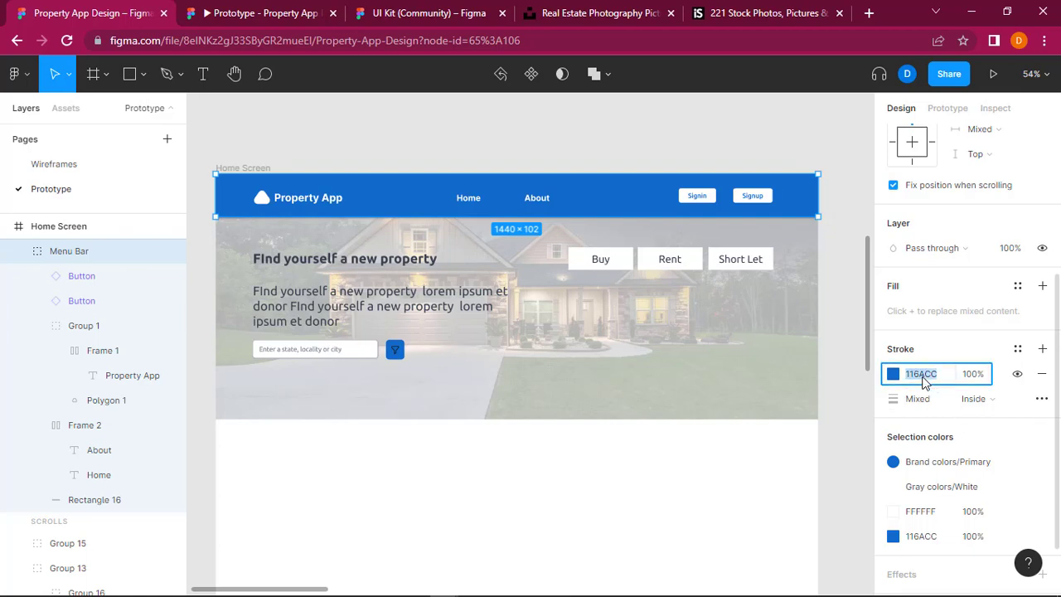
# Step: Set the fill of the rectangle behind "Rent" to 116ACC
pyautogui.doubleClick(694, 262)
pyautogui.doubleClick(696, 262)
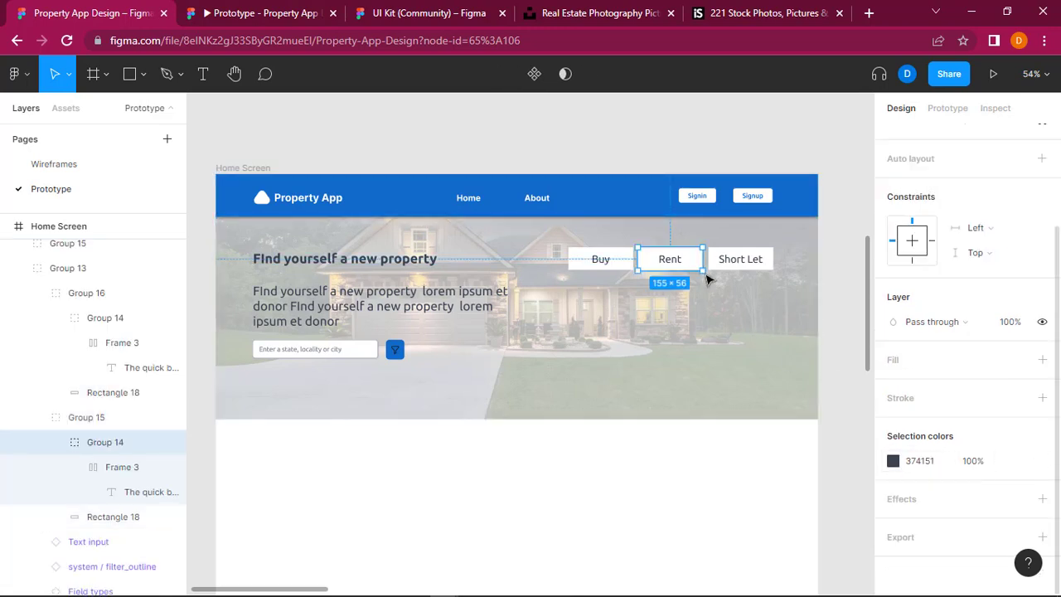
pyautogui.click(108, 519)
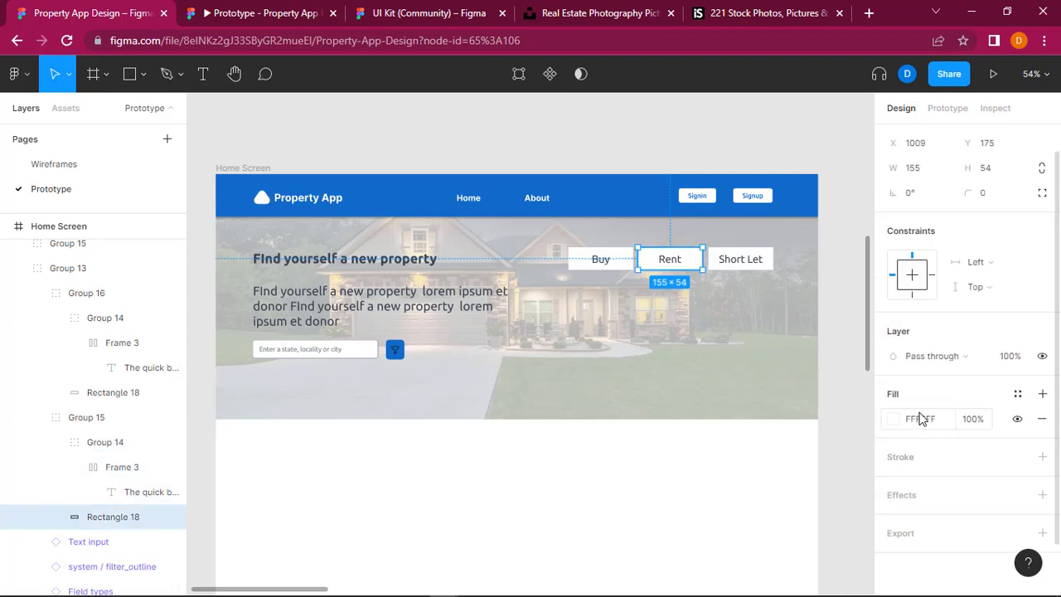
pyautogui.click(925, 426)
pyautogui.write('116ACC')
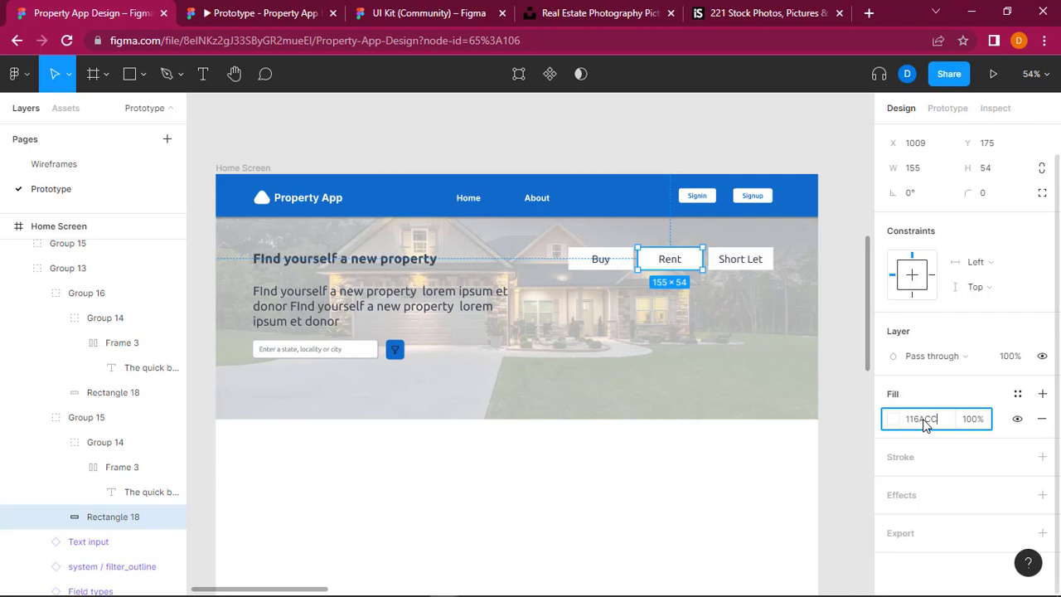
pyautogui.press('Return')
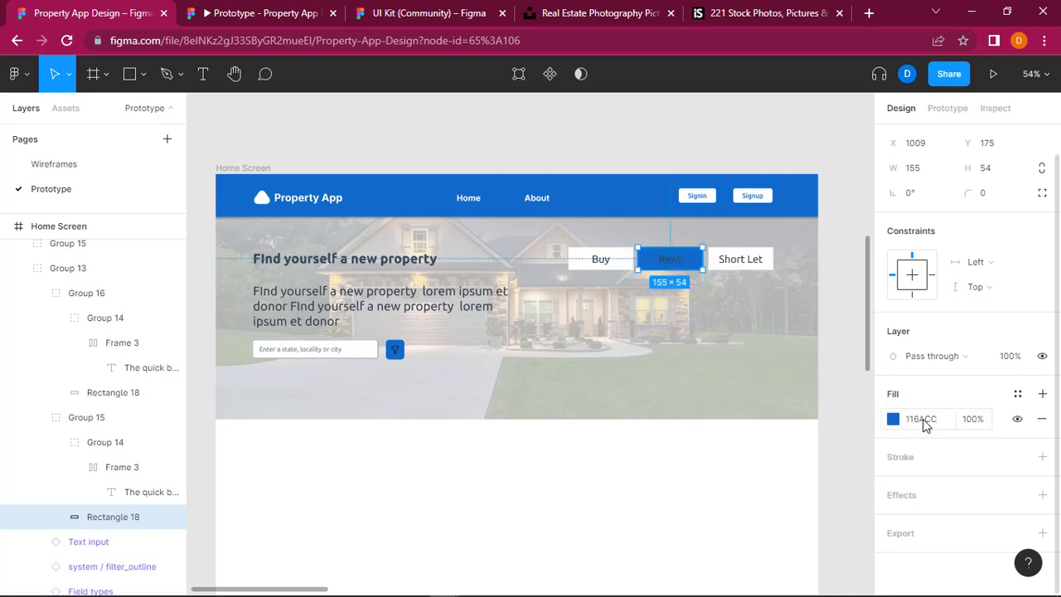
# Step: Set the fill colour of the "Rent" text to the near-white F6F8FC
pyautogui.click(671, 262)
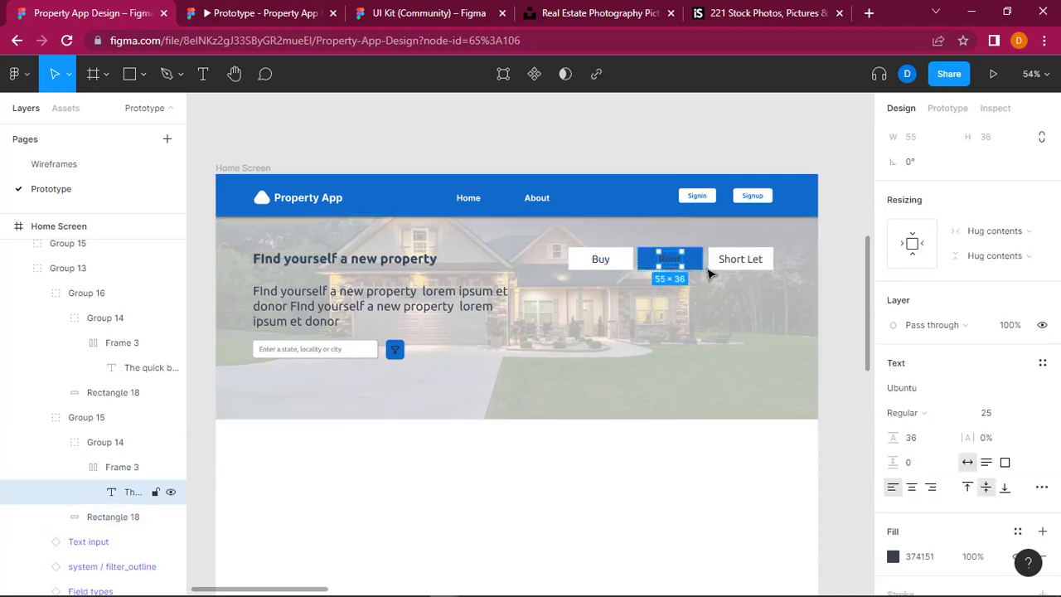
pyautogui.click(894, 556)
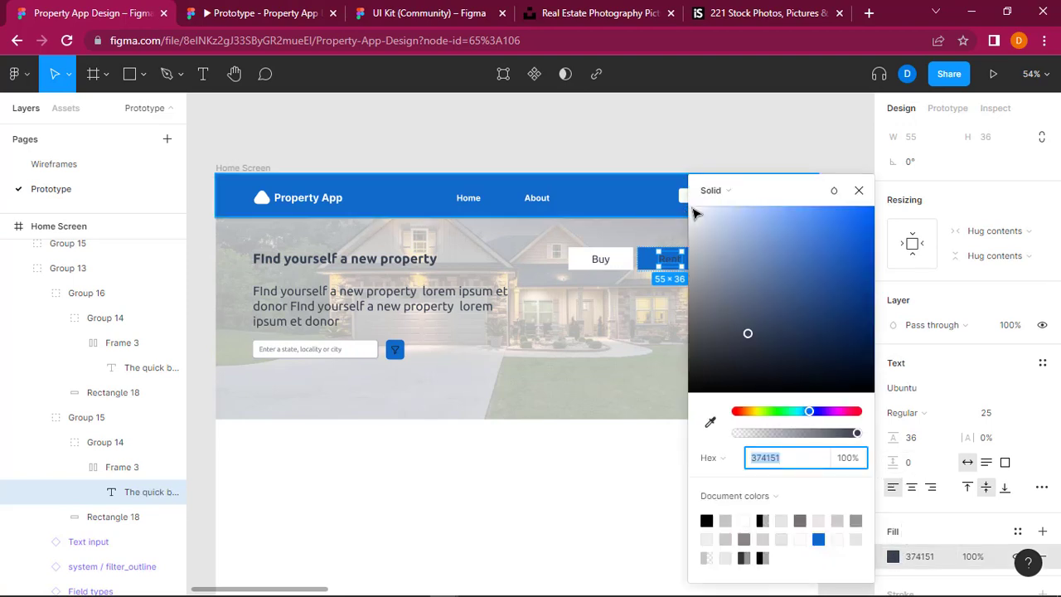
pyautogui.click(692, 209)
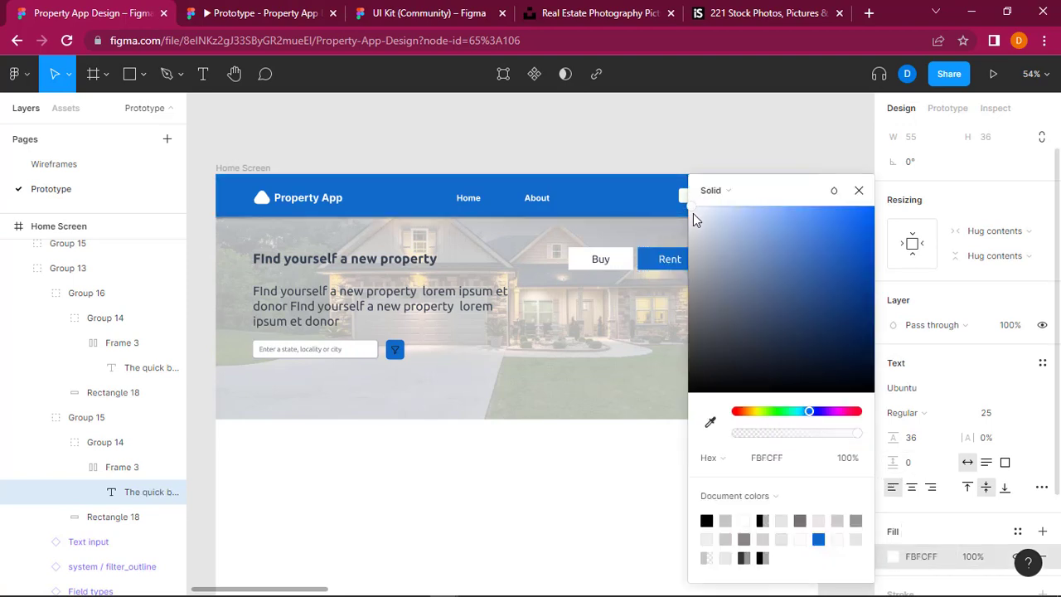
pyautogui.click(652, 119)
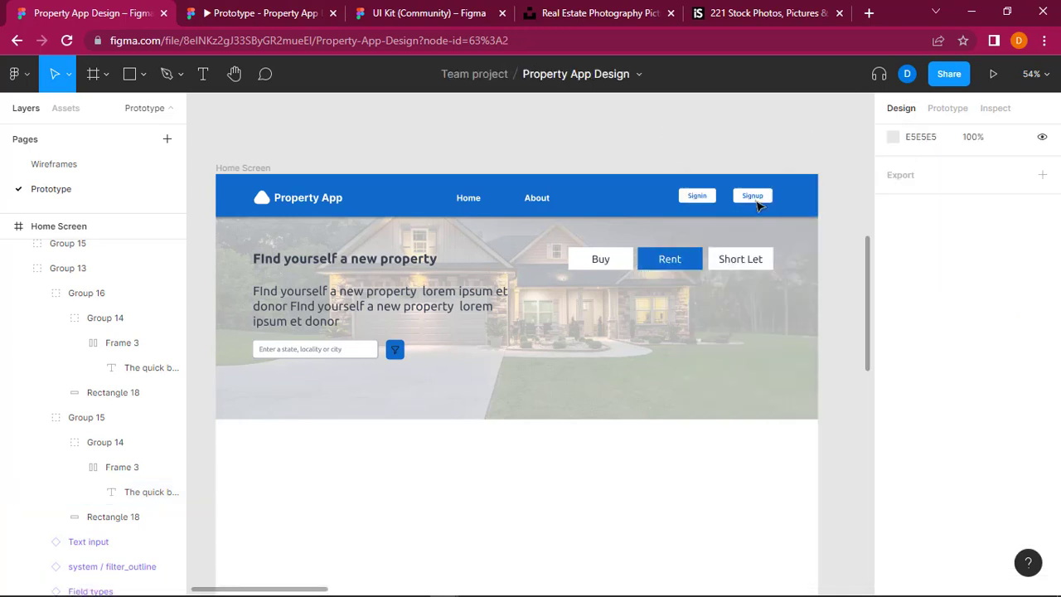
# Step: Switch to the UI Kit file and find the Dropdown components in its Text fields section
pyautogui.click(685, 270)
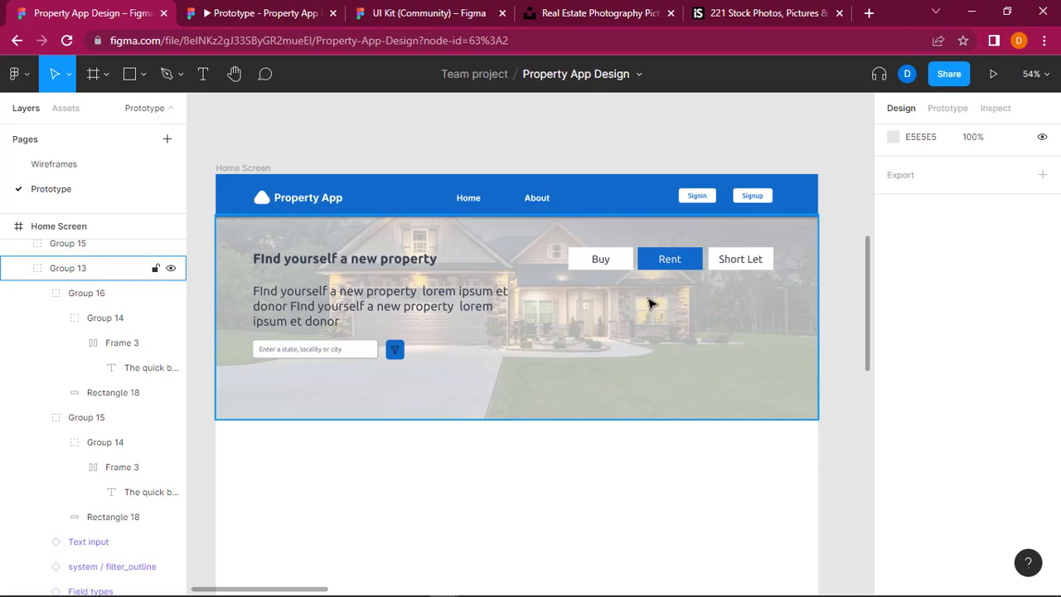
pyautogui.click(232, 8)
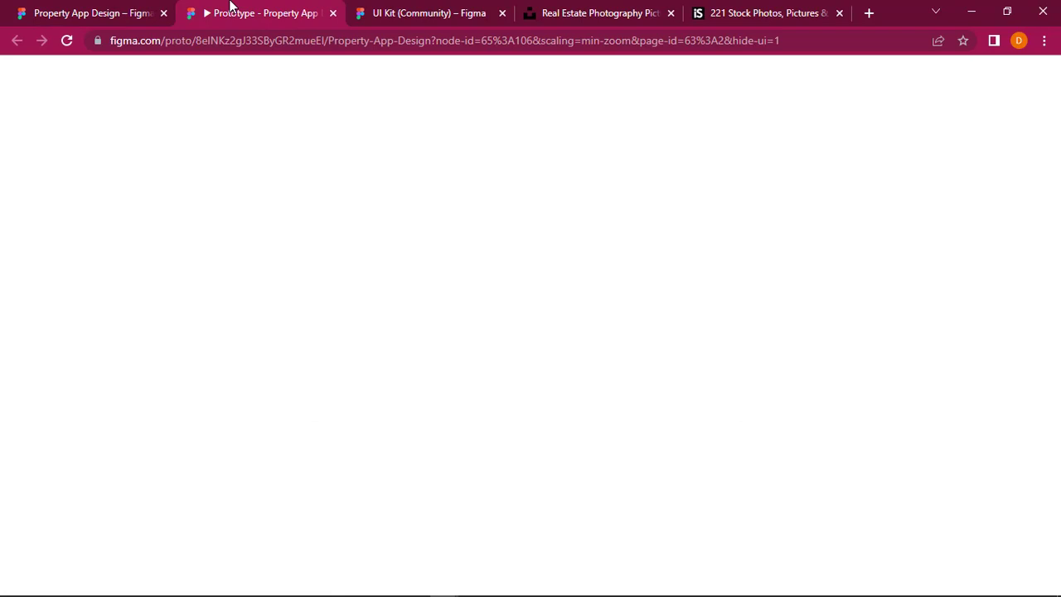
pyautogui.click(417, 10)
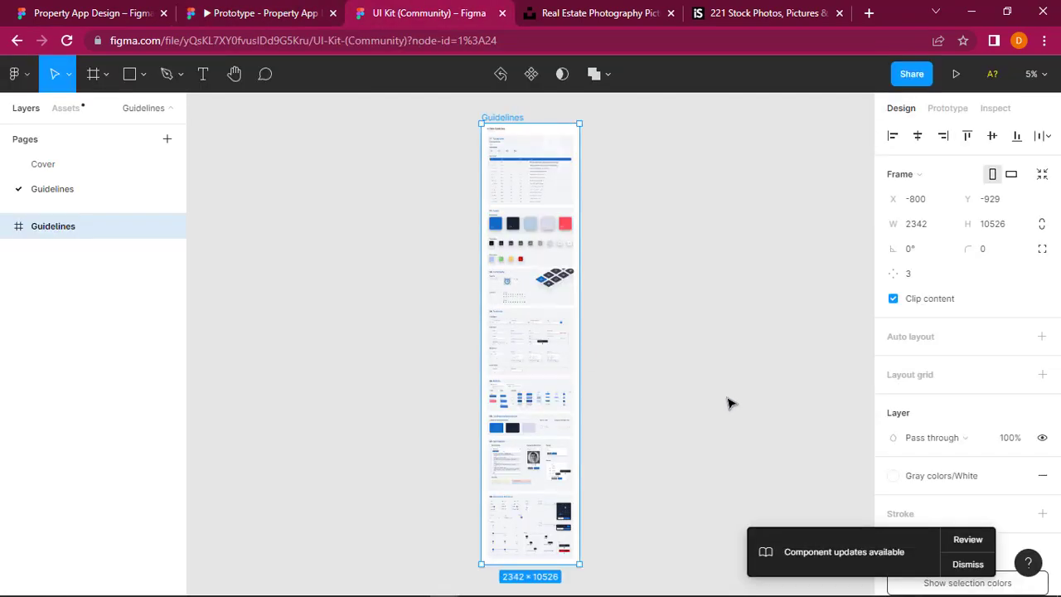
pyautogui.scroll(2, 743, 417)
pyautogui.hscroll(-3, 362, 464)
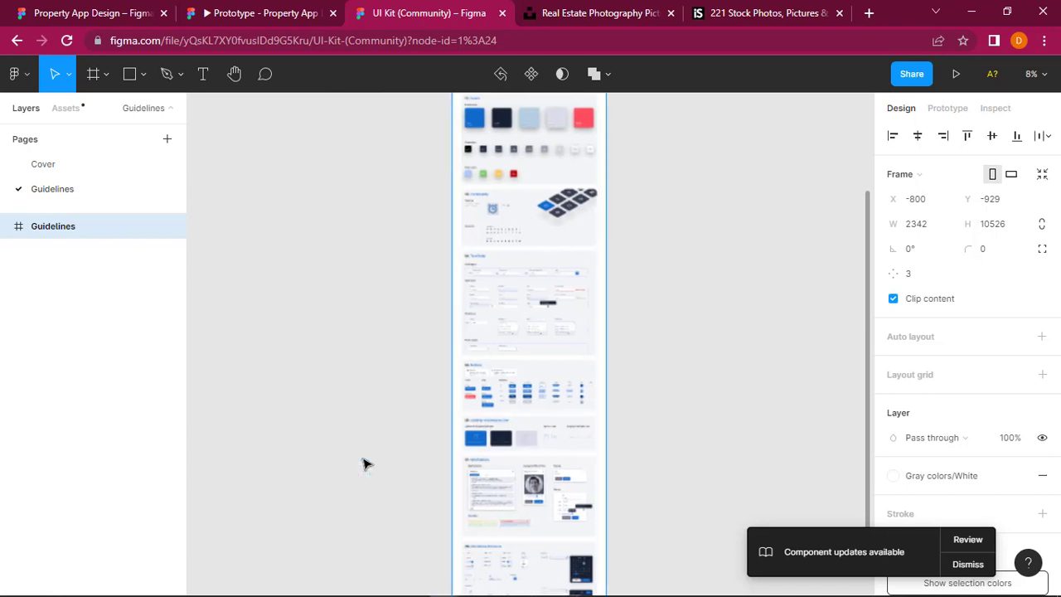
pyautogui.scroll(5, 362, 464)
pyautogui.hscroll(3, 362, 464)
pyautogui.hscroll(2, 364, 462)
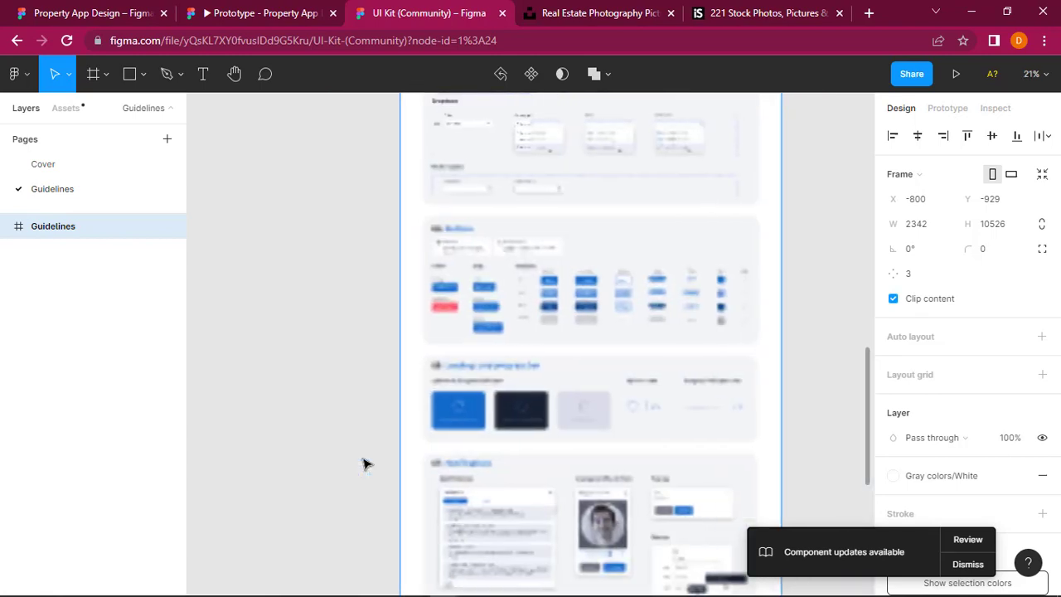
pyautogui.scroll(2, 368, 462)
pyautogui.hscroll(2, 603, 369)
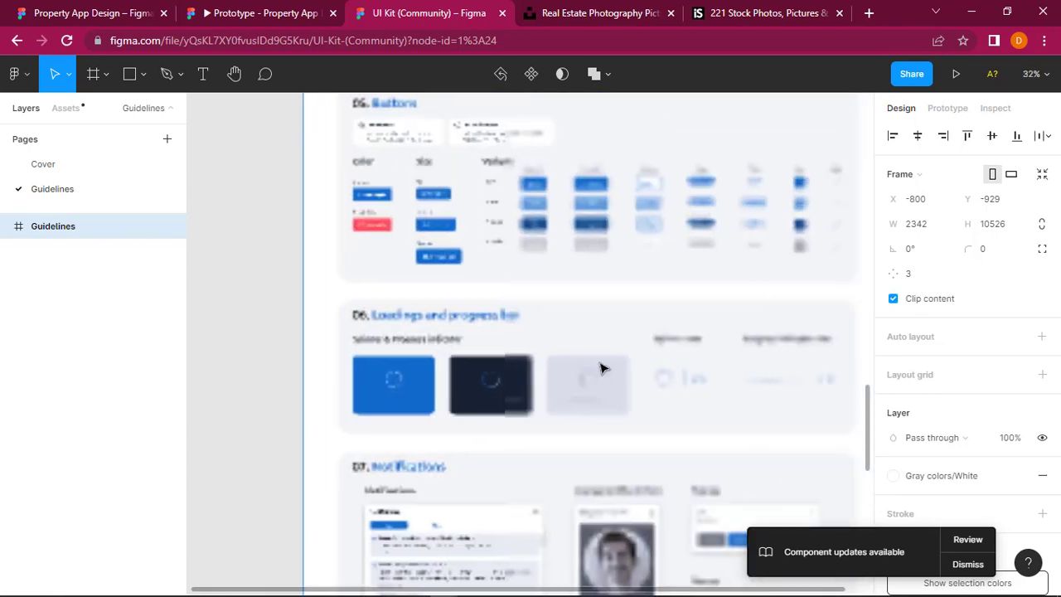
pyautogui.scroll(1, 602, 375)
pyautogui.scroll(2, 602, 374)
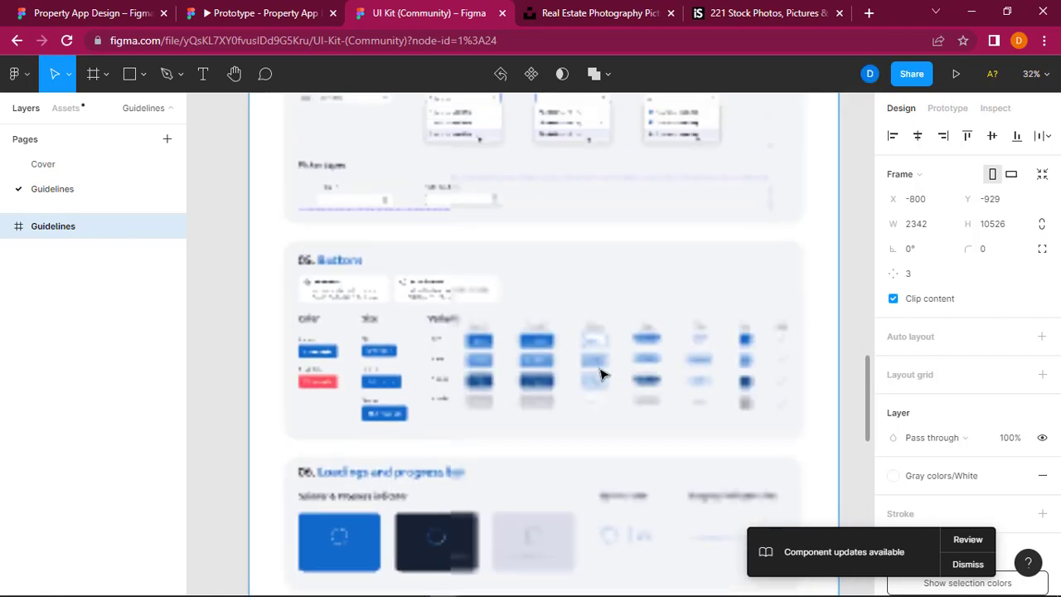
pyautogui.scroll(1, 602, 375)
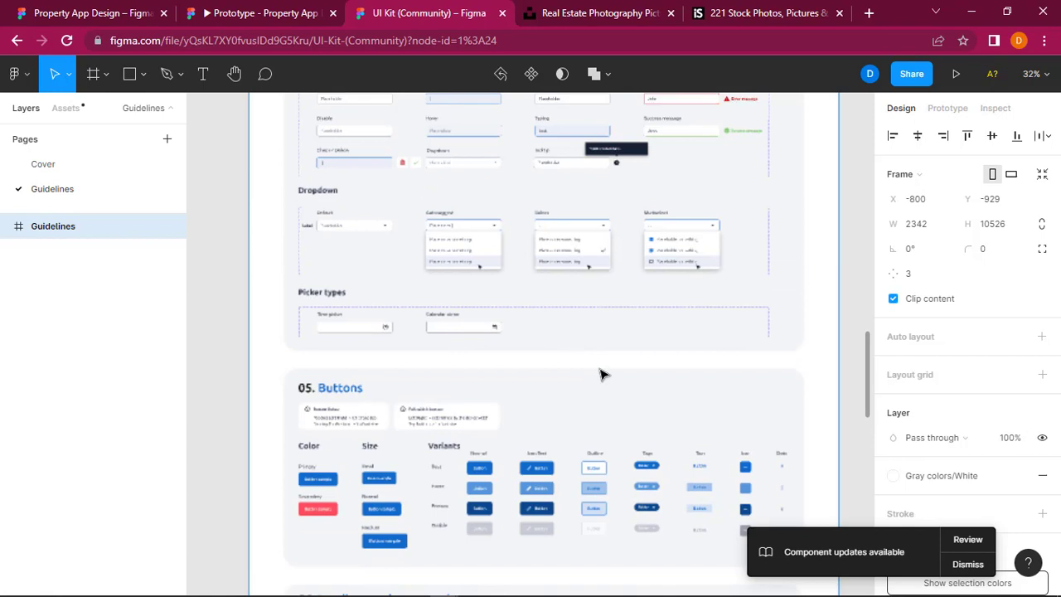
pyautogui.scroll(1, 602, 375)
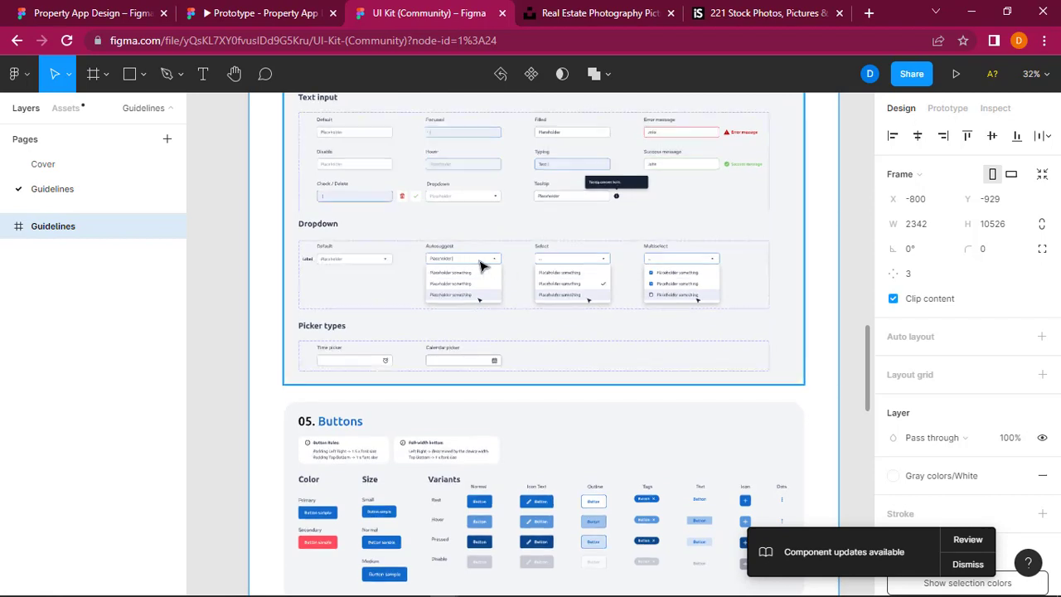
# Step: Copy the Select variant of the Dropdown component from the UI Kit
pyautogui.click(576, 262)
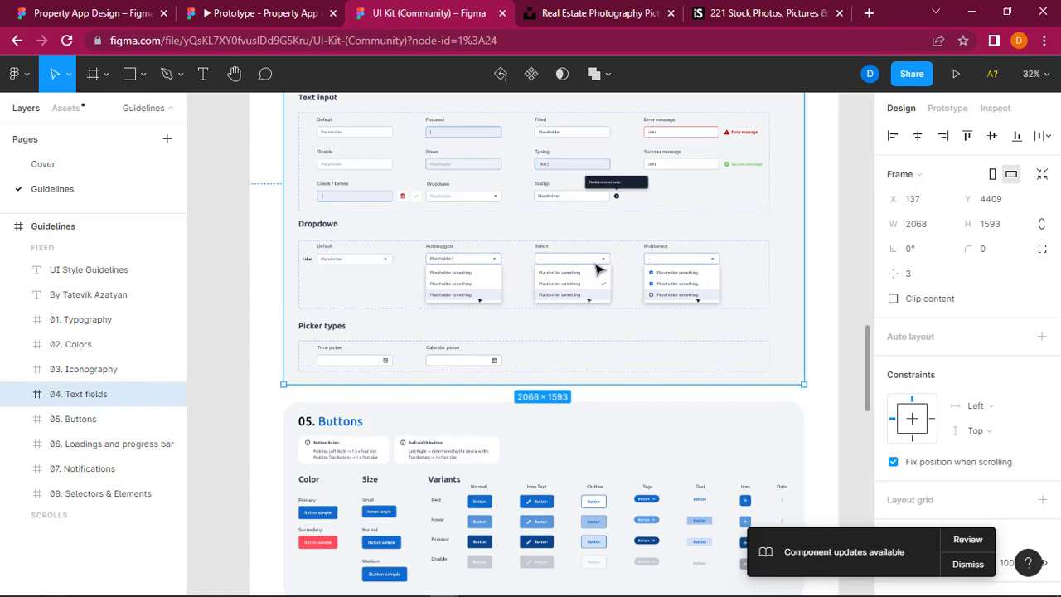
pyautogui.click(597, 270)
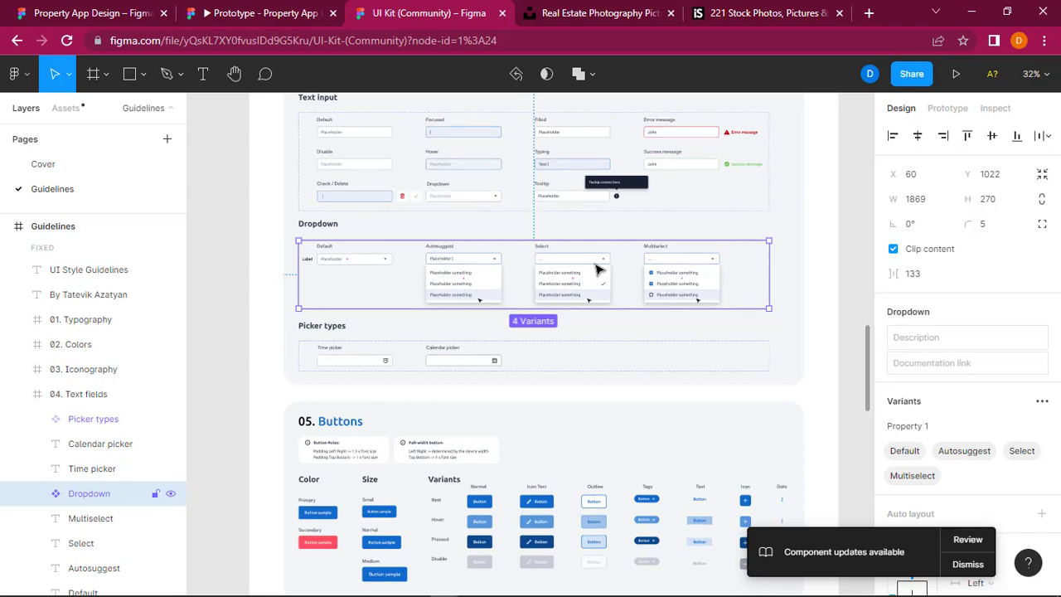
pyautogui.moveTo(600, 269)
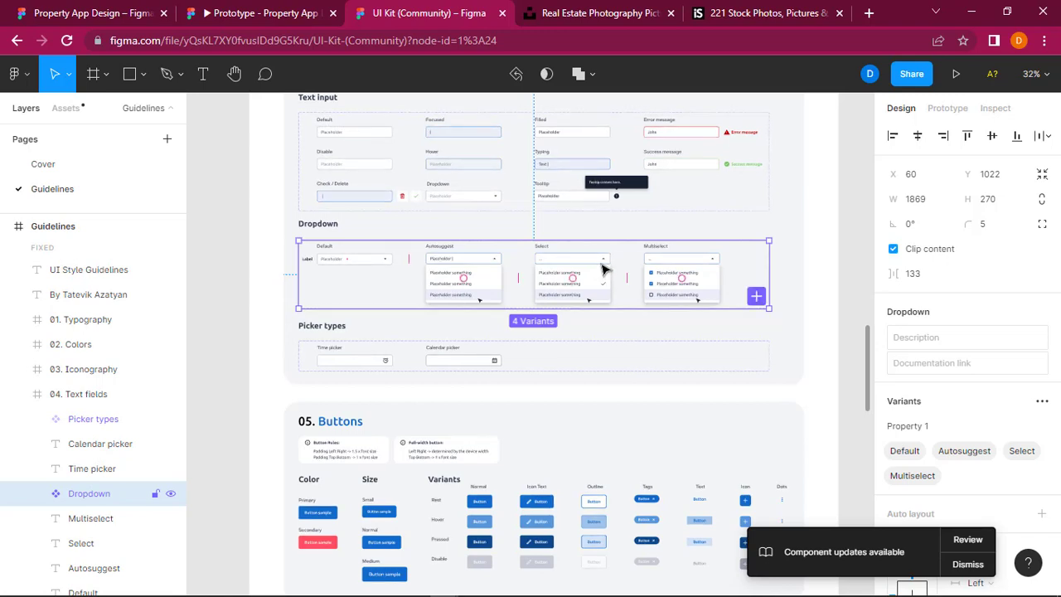
pyautogui.click(603, 268)
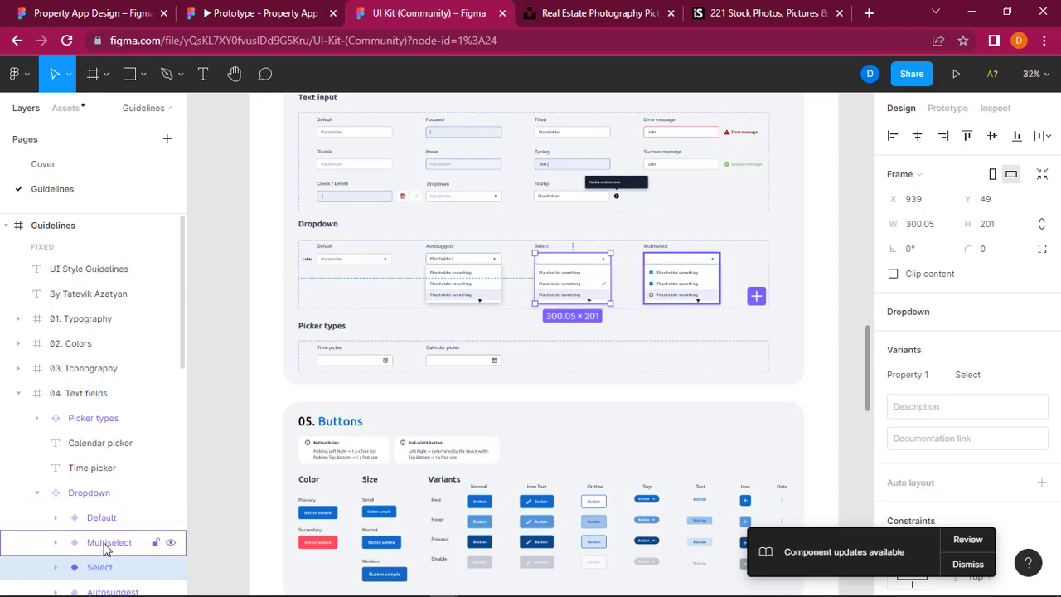
pyautogui.scroll(-1, 108, 547)
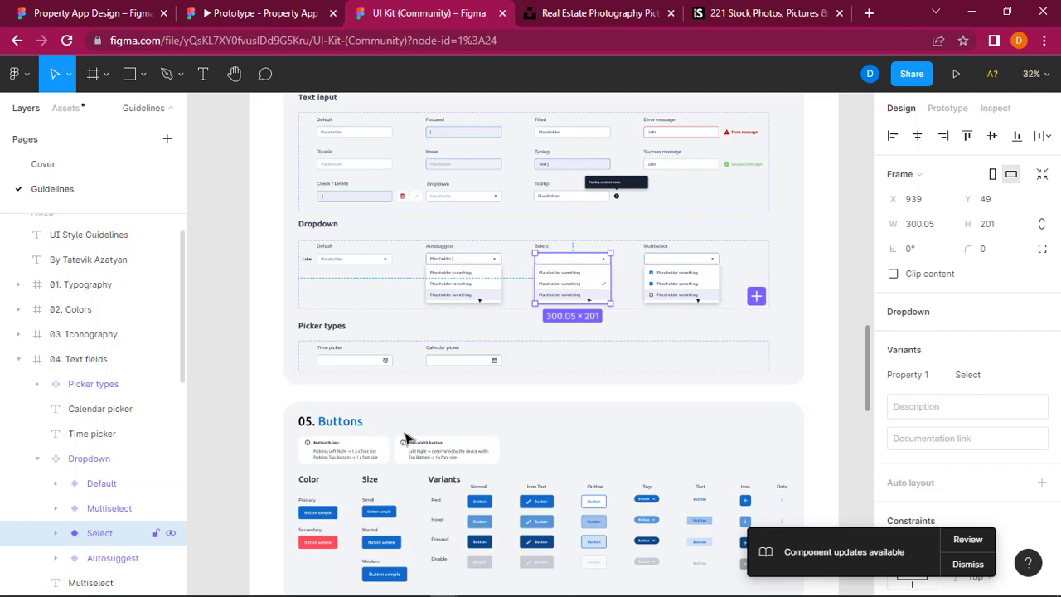
pyautogui.rightClick(582, 278)
pyautogui.moveTo(638, 265)
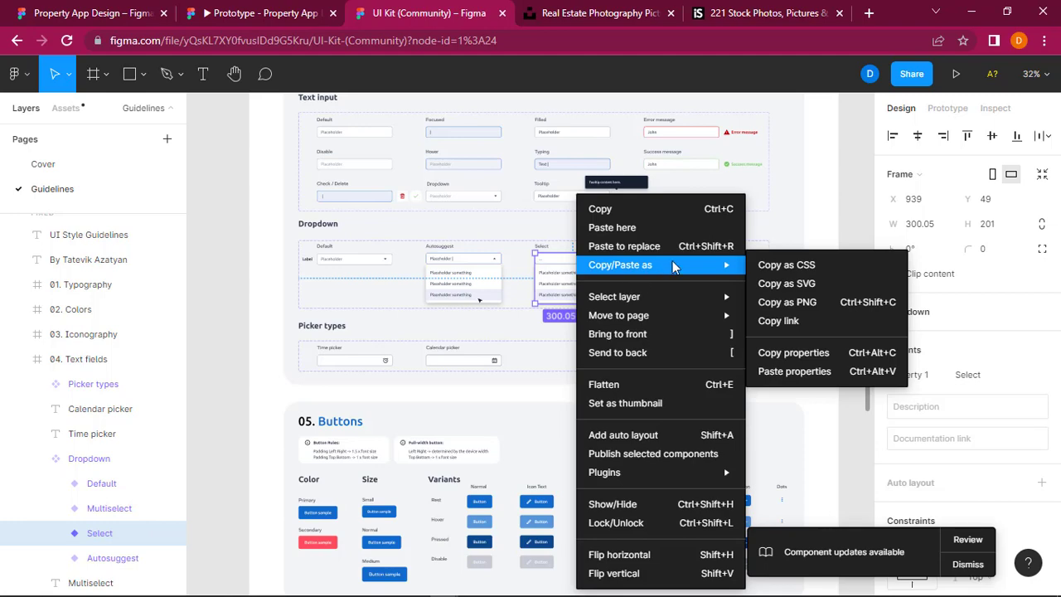
pyautogui.click(698, 216)
# Step: Paste the Select dropdown into the Home Screen's hero section and place it below the Rent and Short Let buttons
pyautogui.click(107, 14)
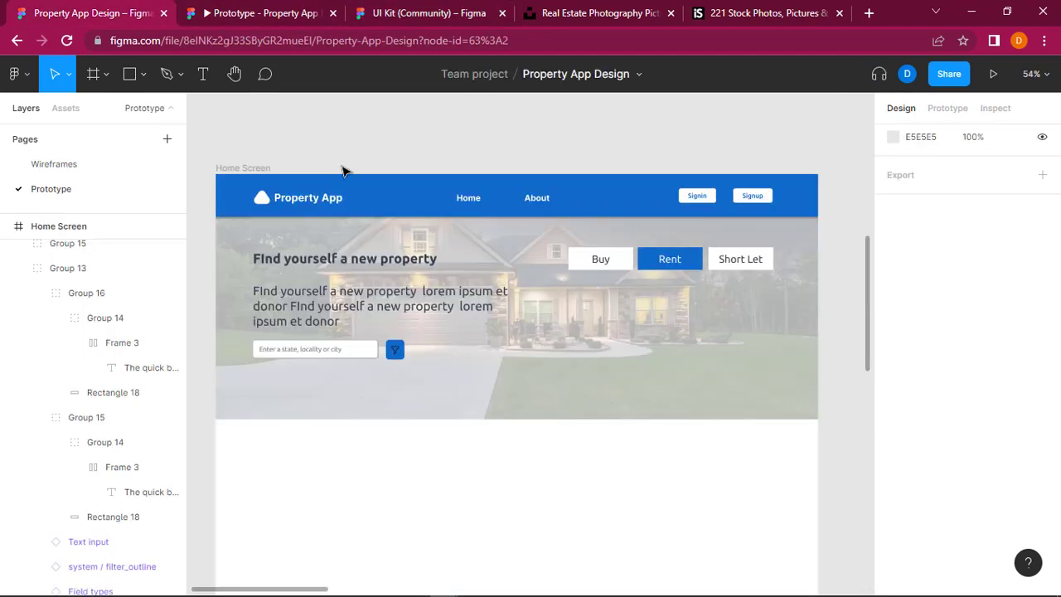
pyautogui.scroll(1, 569, 301)
pyautogui.hscroll(1, 571, 300)
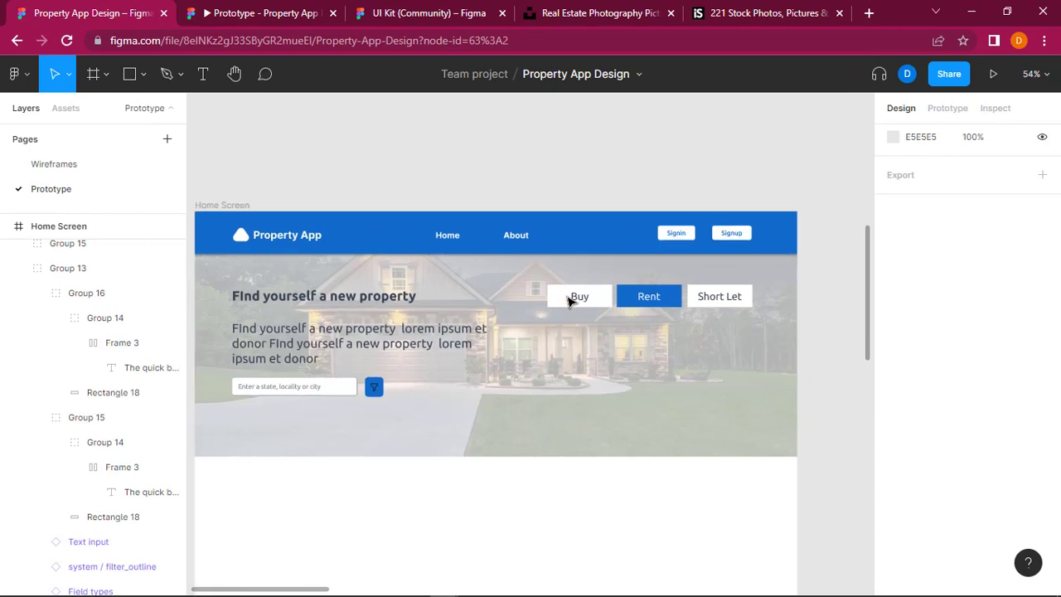
pyautogui.click(603, 417)
pyautogui.hotkey('ctrl', 'v')
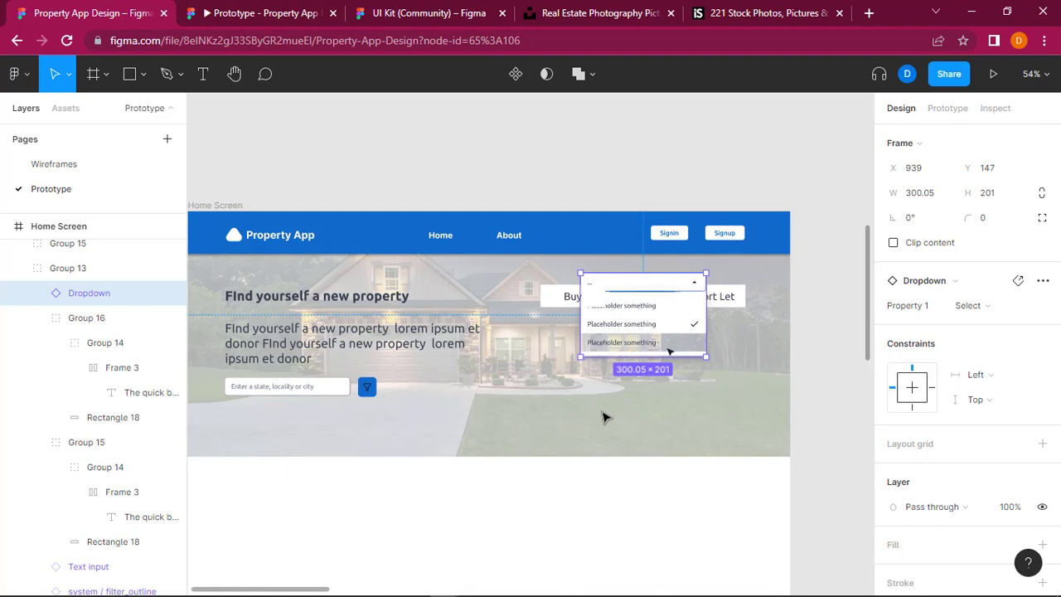
pyautogui.moveTo(652, 296); pyautogui.dragTo(691, 348)
# Step: Check the Home Screen in the prototype preview and select the Dropdown component set in the UI Kit
pyautogui.click(267, 9)
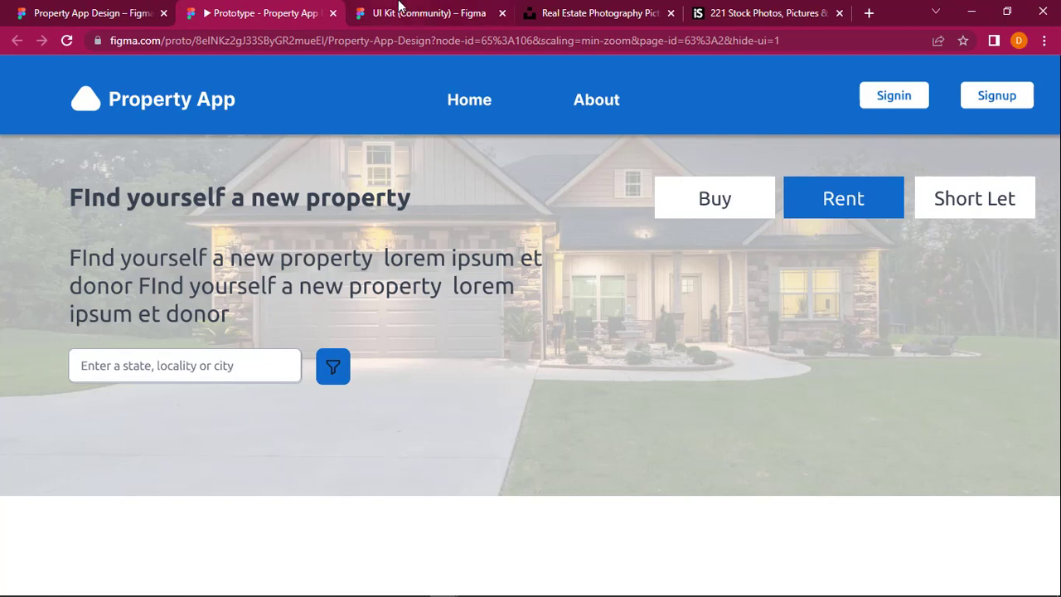
pyautogui.click(398, 6)
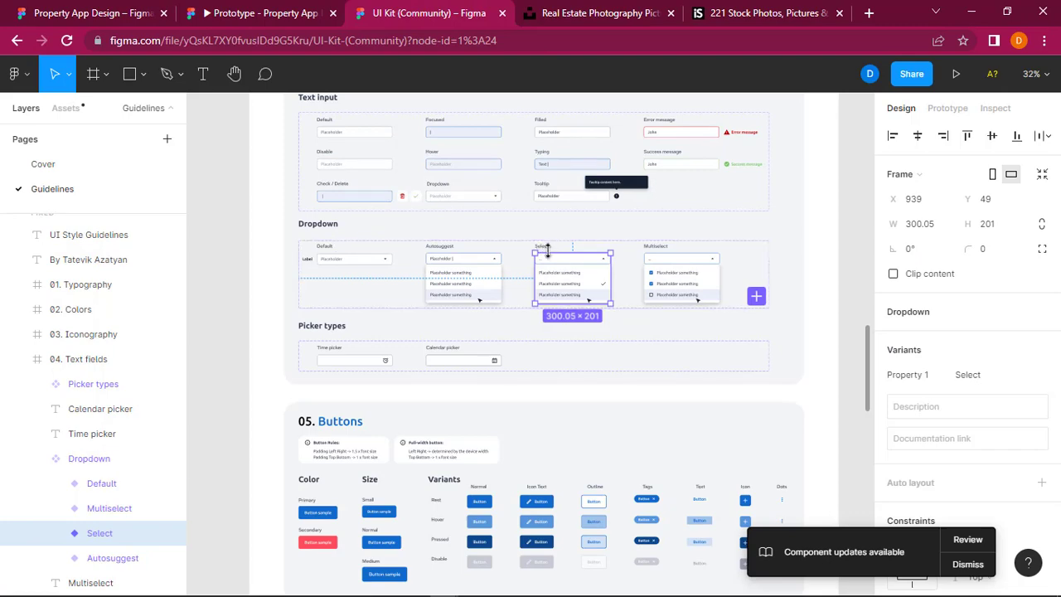
pyautogui.scroll(3, 546, 248)
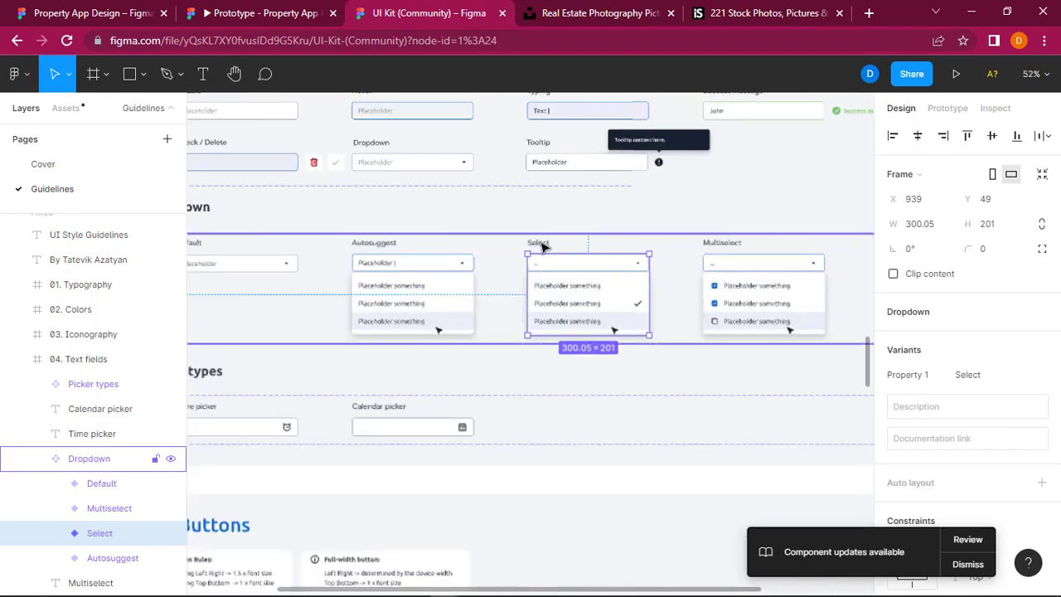
pyautogui.click(543, 246)
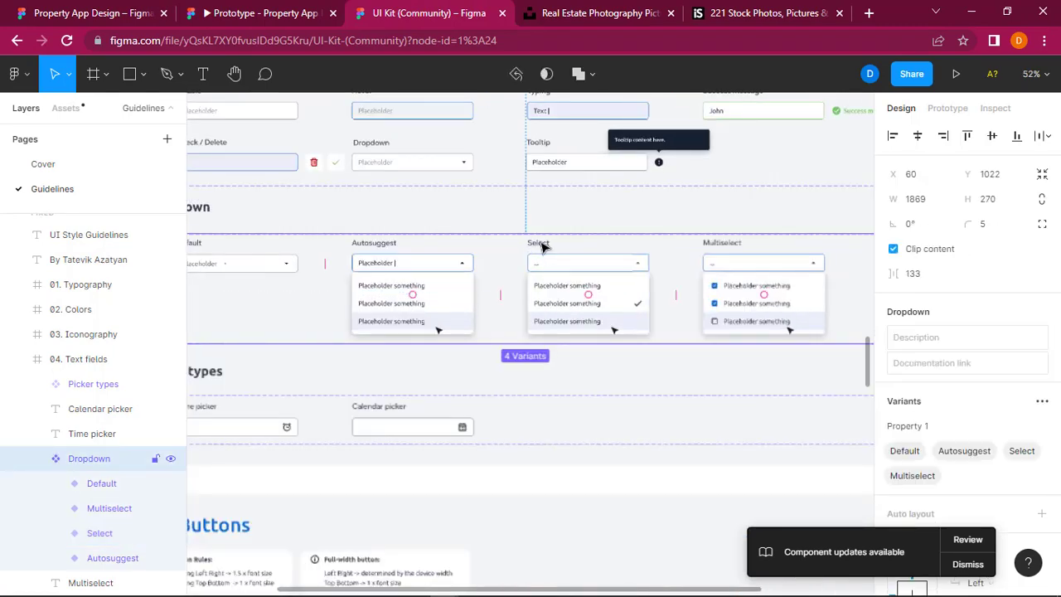
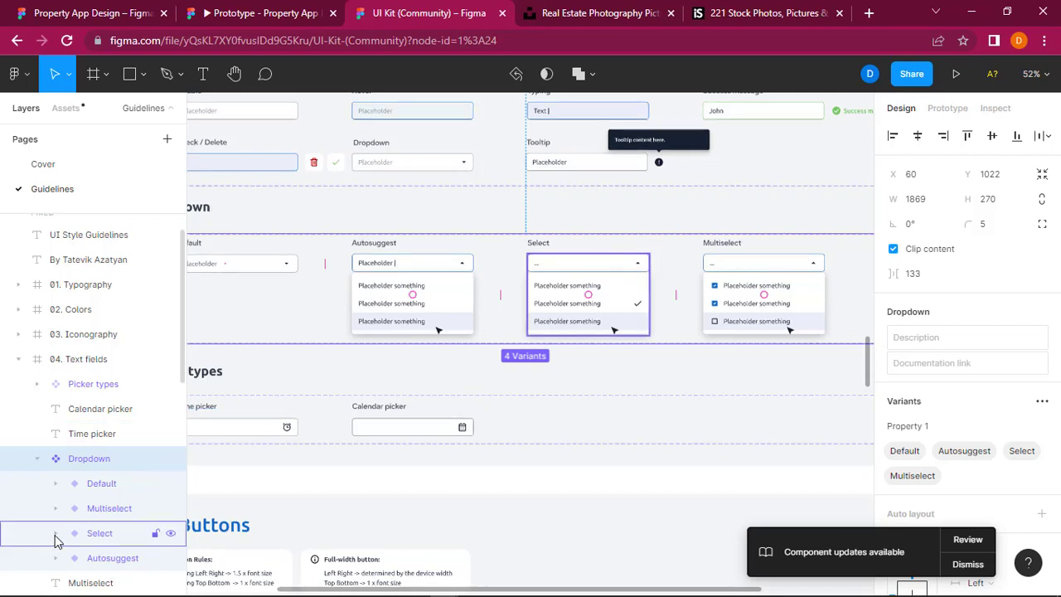
# Step: Inspect the layers inside the UI Kit's Select dropdown variant and switch back to the Property App Design file
pyautogui.click(55, 533)
pyautogui.scroll(-2, 54, 539)
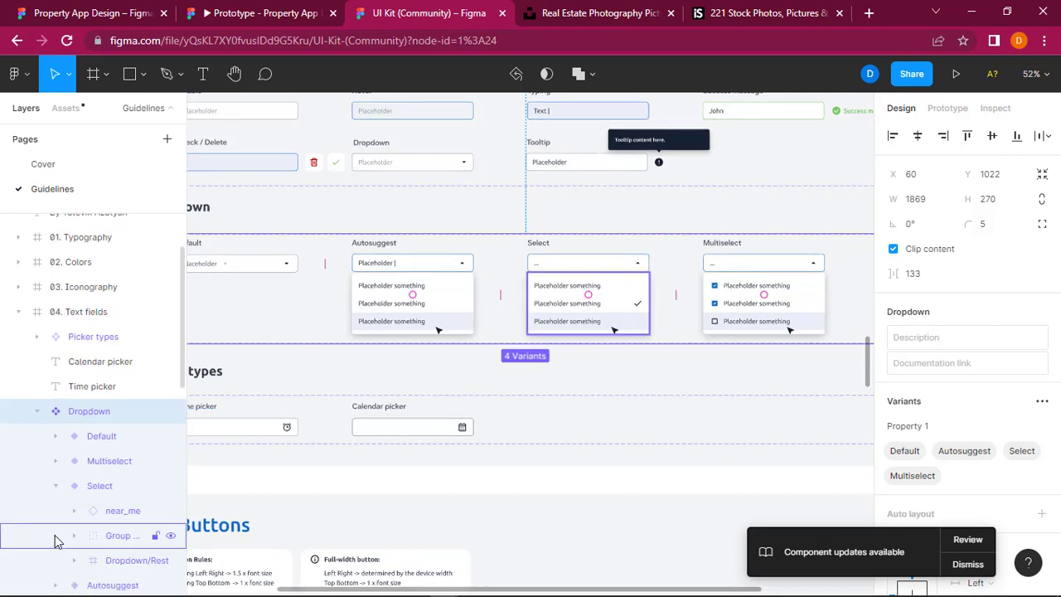
pyautogui.scroll(-1, 55, 542)
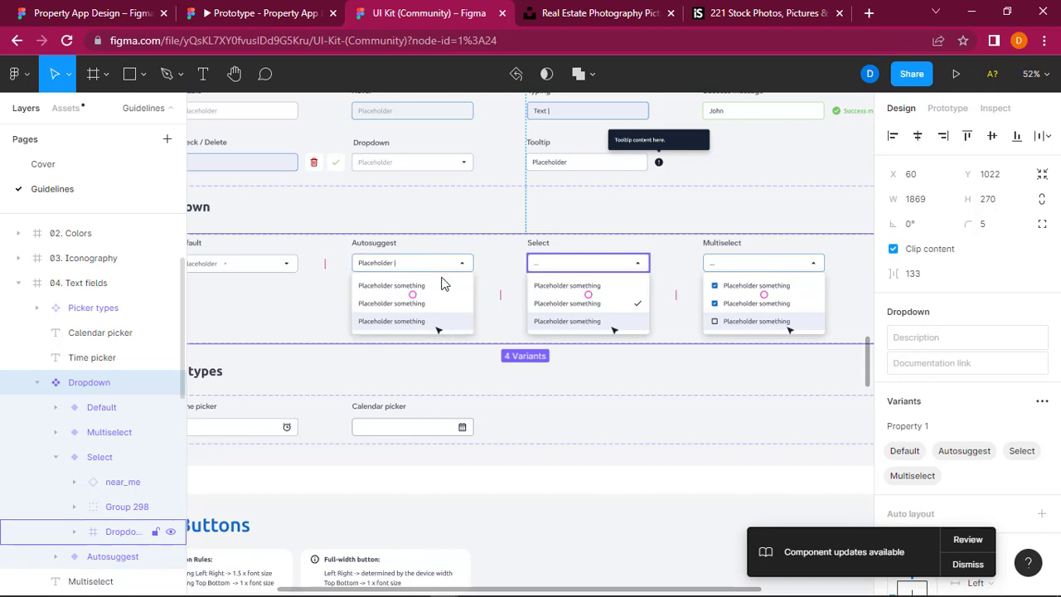
pyautogui.scroll(3, 540, 244)
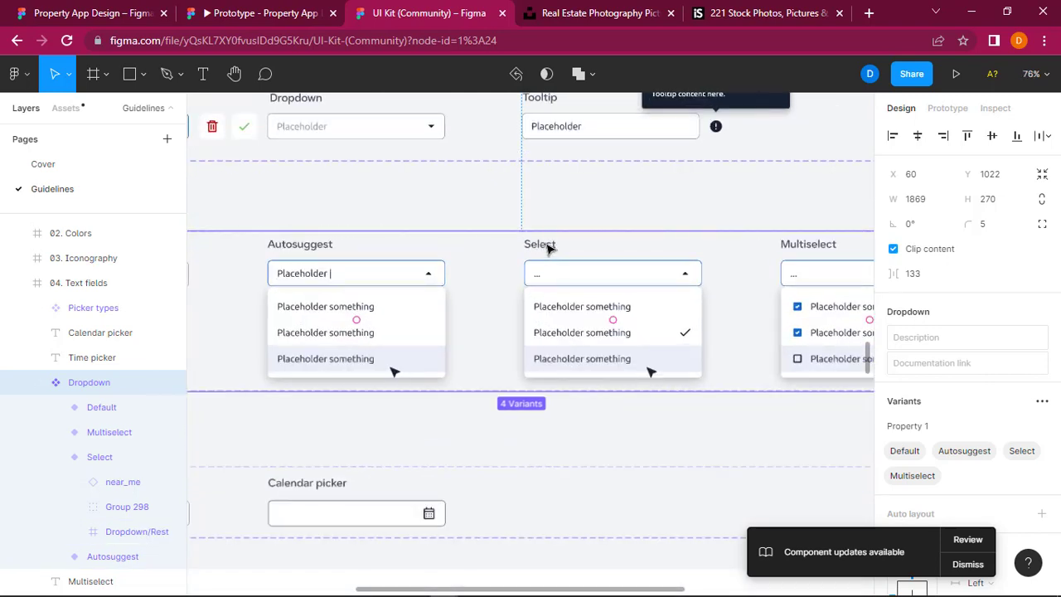
pyautogui.hotkey('ctrl', 'shift', 'Tab')
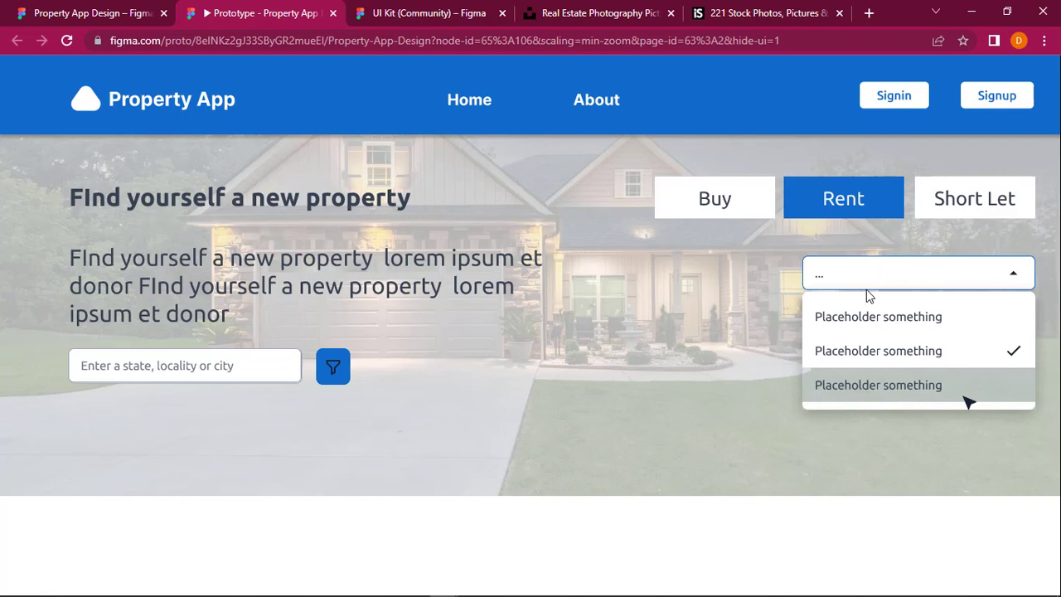
pyautogui.click(125, 13)
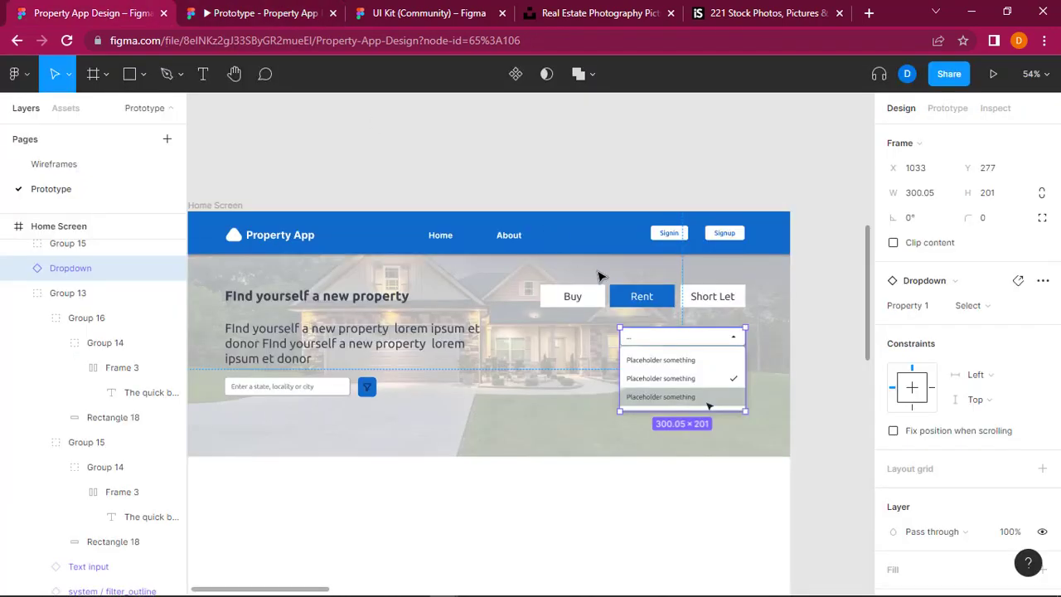
pyautogui.moveTo(621, 355)
pyautogui.mouseDown()
pyautogui.moveTo(632, 357)
pyautogui.moveTo(618, 356)
pyautogui.mouseUp()
pyautogui.hotkey('ctrl', 'z')
pyautogui.hotkey('ctrl', 'shift', 'z')
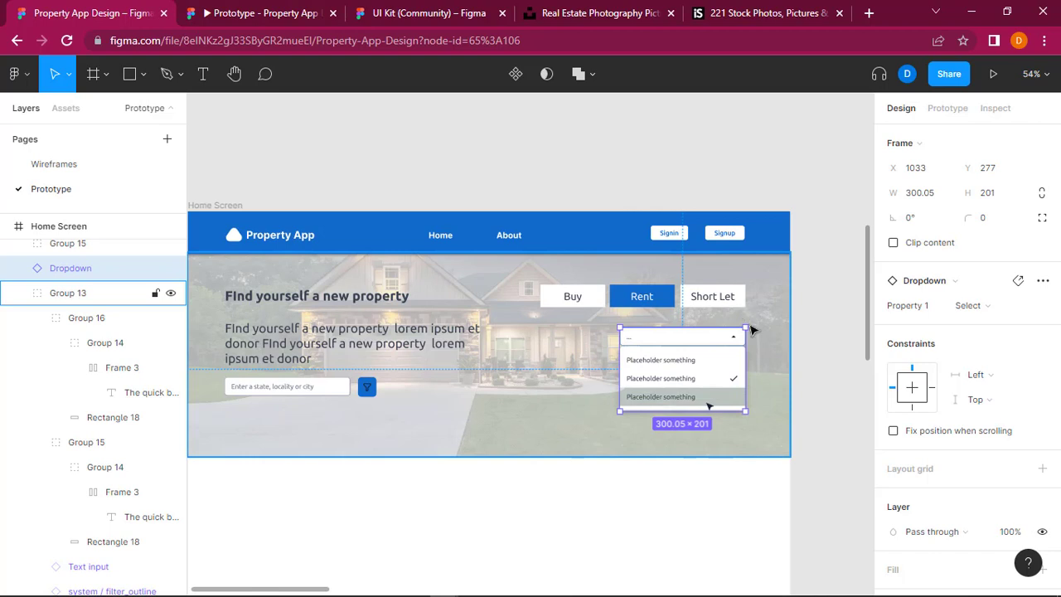
pyautogui.moveTo(744, 409)
pyautogui.mouseDown()
pyautogui.moveTo(734, 405)
pyautogui.moveTo(742, 411)
pyautogui.mouseUp()
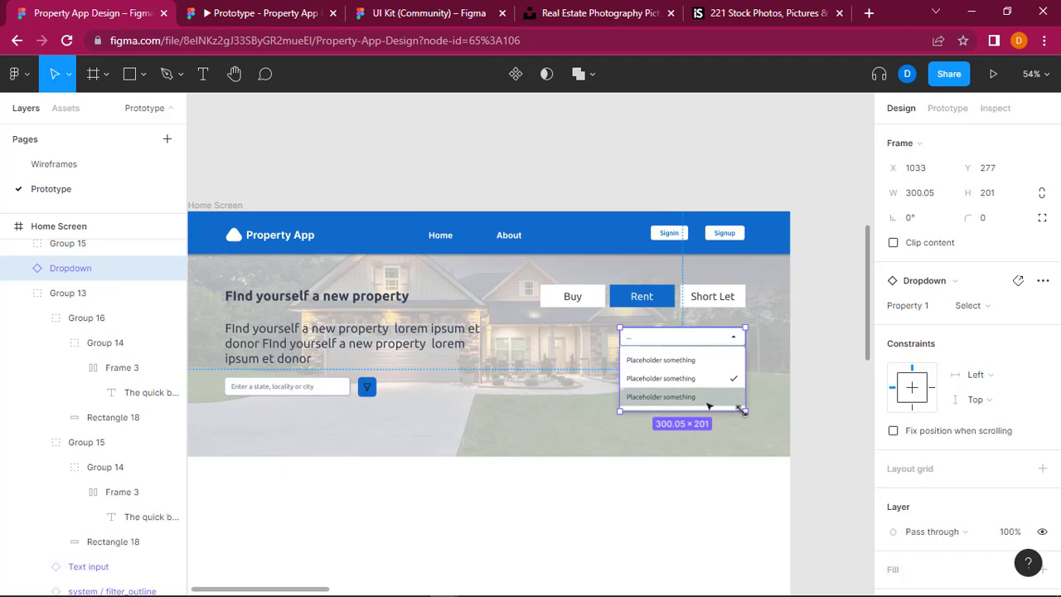
pyautogui.click(843, 412)
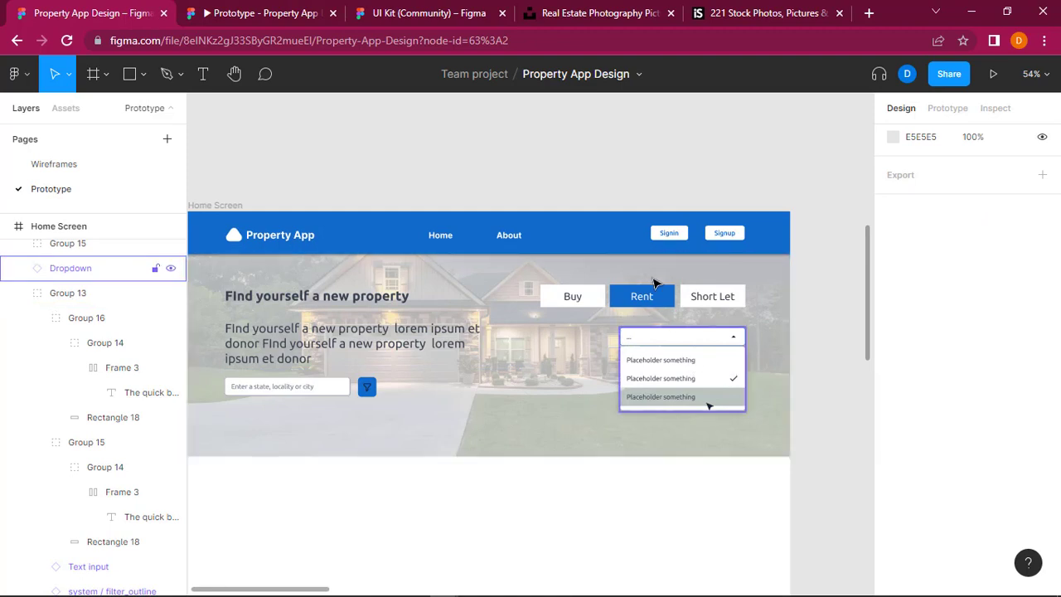
# Step: Try to combine the hero's Buy, Rent and Short Let buttons into one horizontal auto layout
pyautogui.click(580, 300)
pyautogui.click(642, 298)
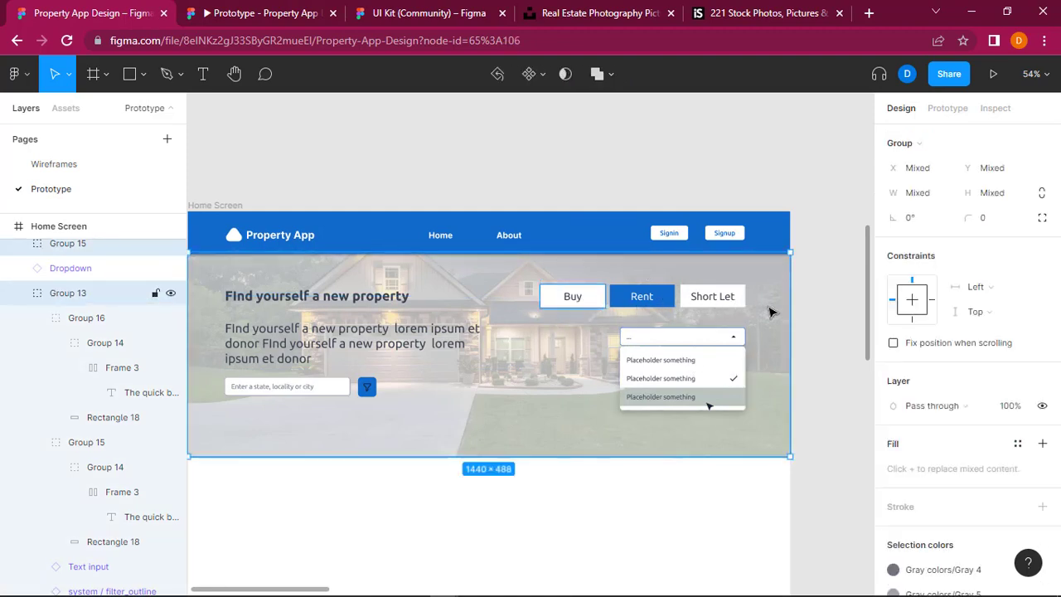
pyautogui.click(808, 319)
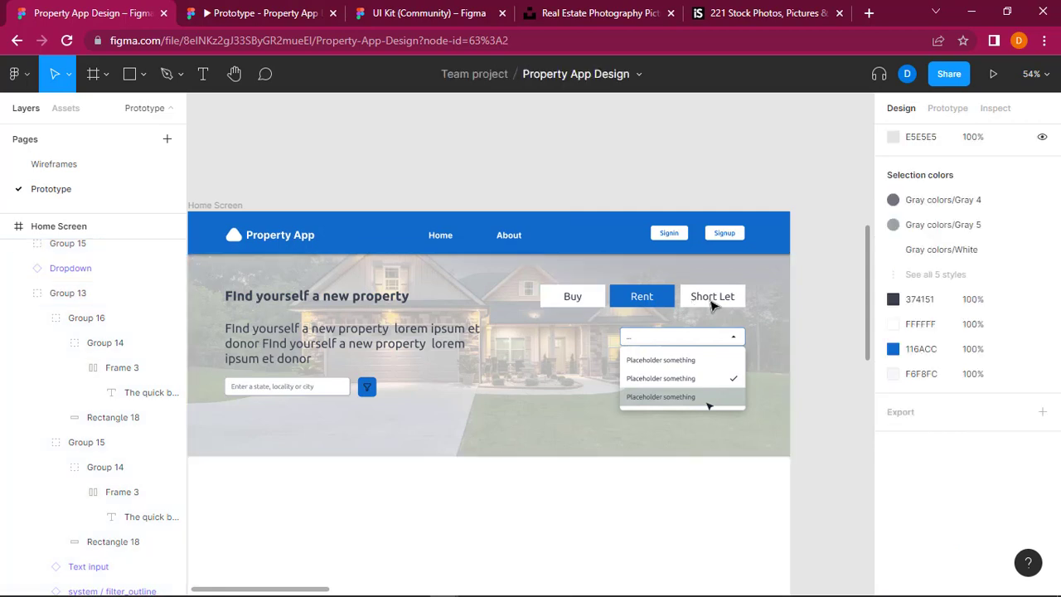
pyautogui.click(710, 304)
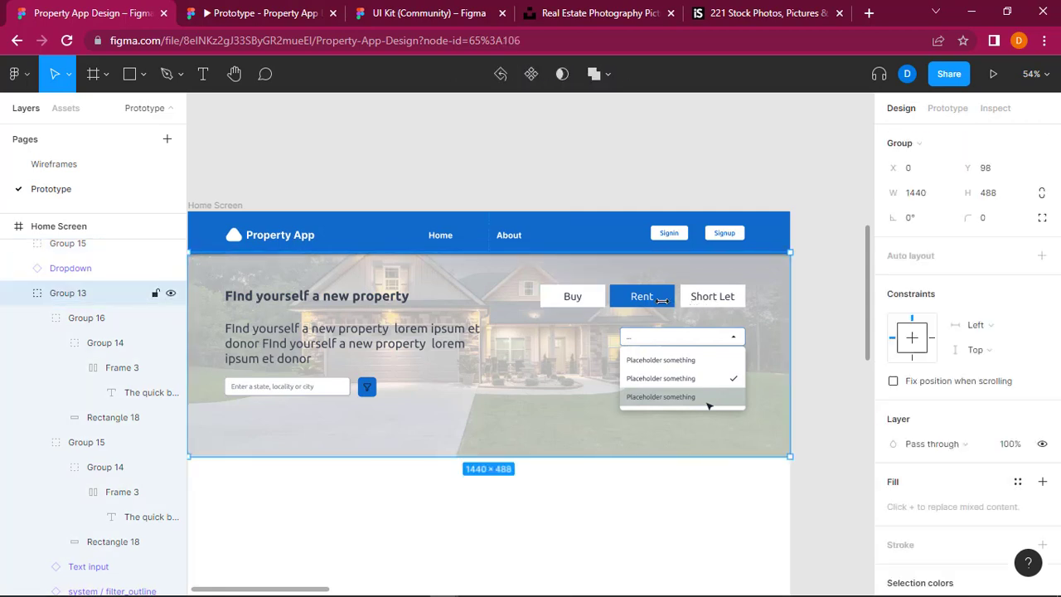
pyautogui.click(695, 296)
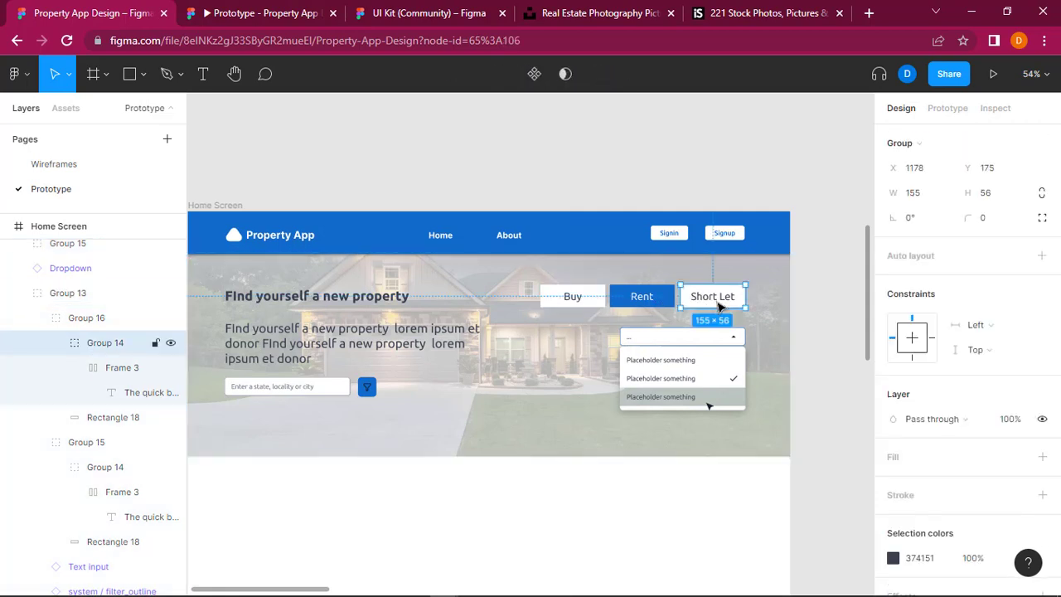
pyautogui.keyDown('shift'); pyautogui.click(654, 304); pyautogui.keyUp('shift')
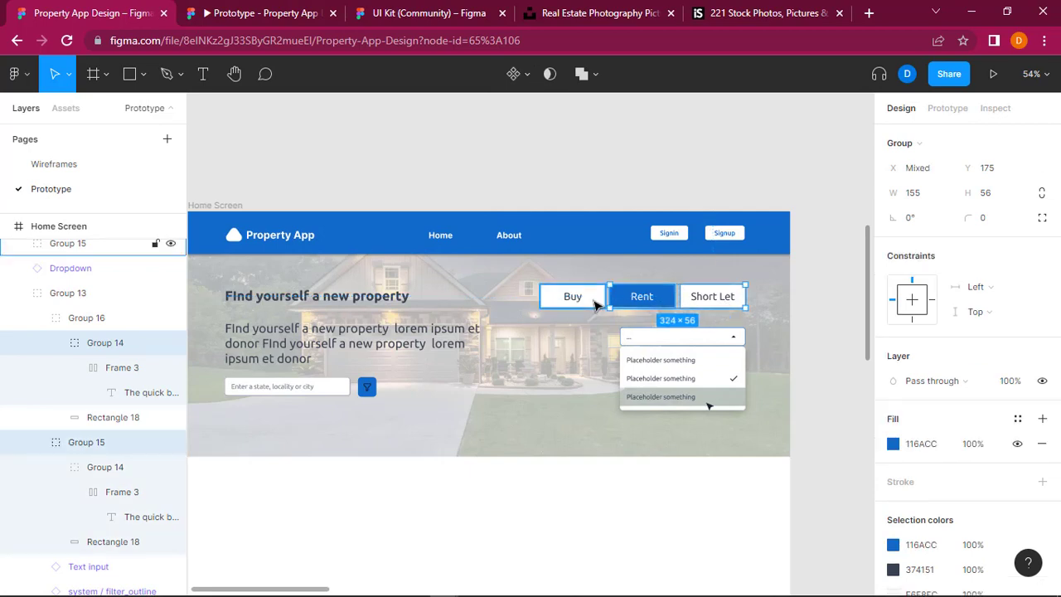
pyautogui.keyDown('shift'); pyautogui.click(595, 305); pyautogui.keyUp('shift')
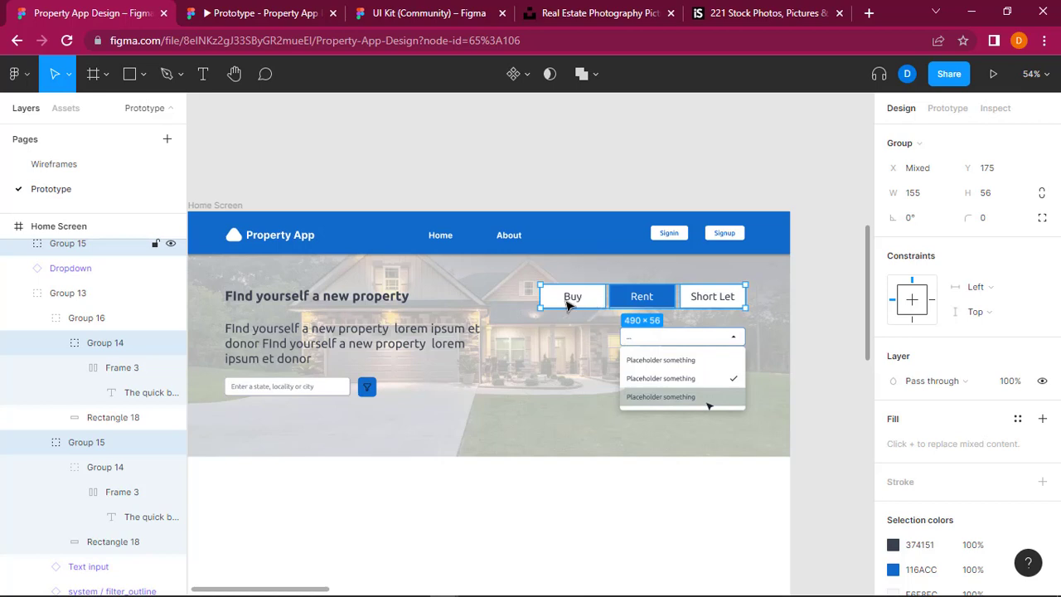
pyautogui.hotkey('shift', 'a')
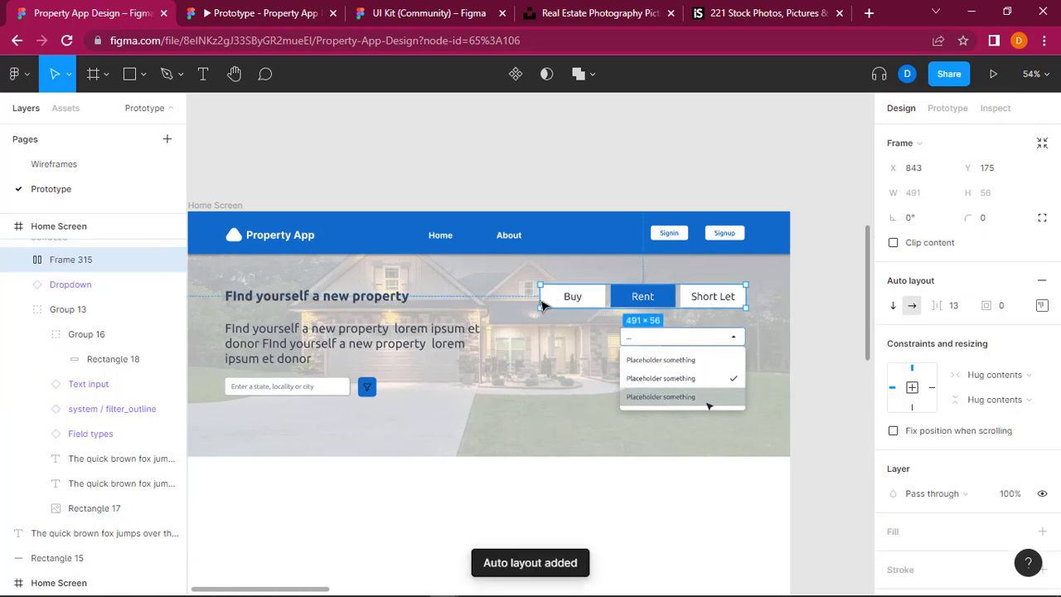
# Step: Try widening the button row's frame to 535 and resizing the Short Let label, and undo back to before the auto layout
pyautogui.moveTo(530, 294); pyautogui.dragTo(521, 295)
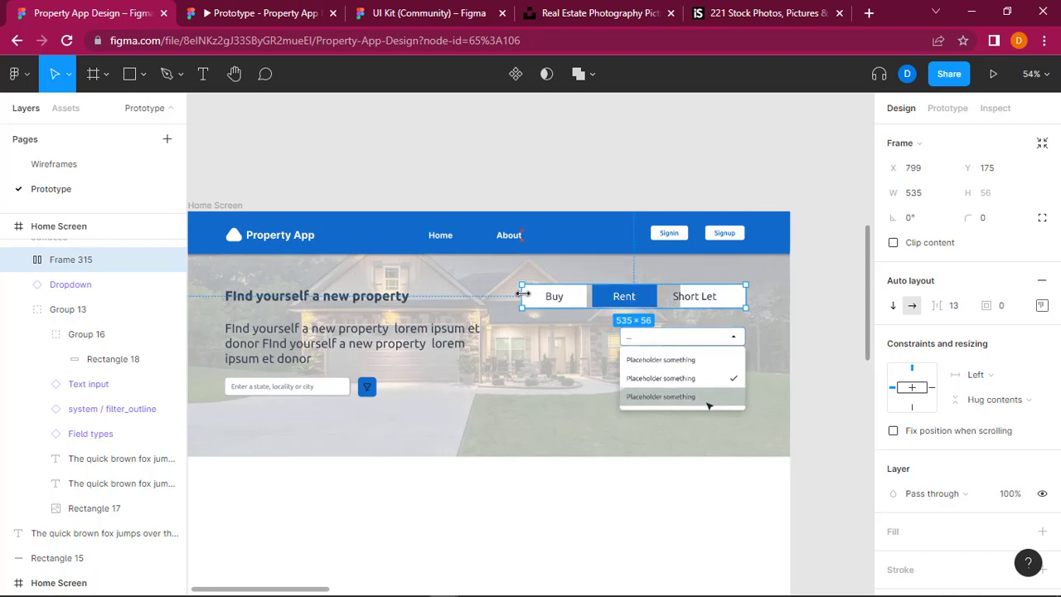
pyautogui.doubleClick(699, 300)
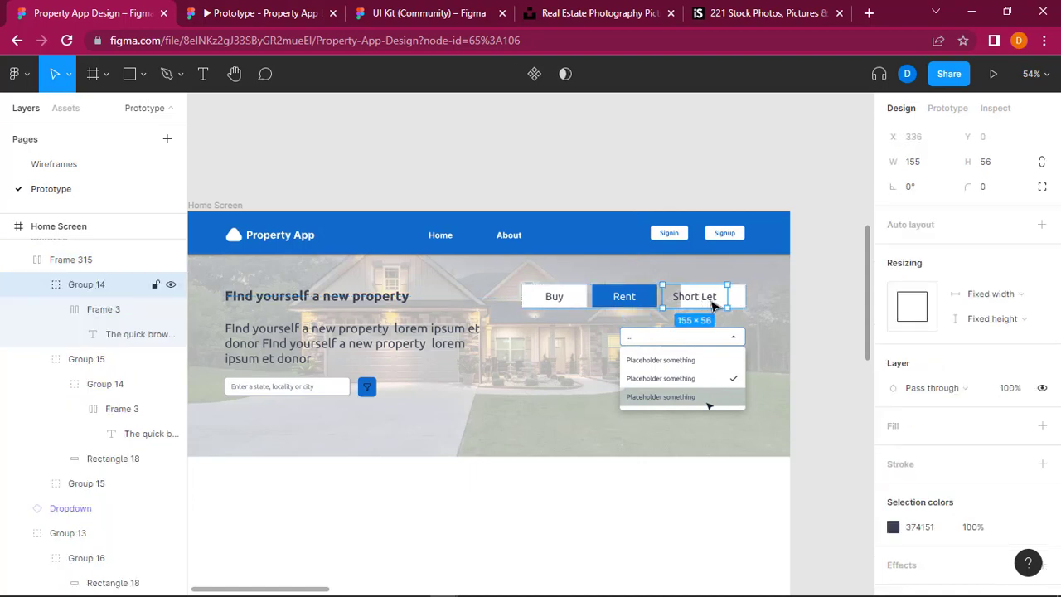
pyautogui.moveTo(711, 308); pyautogui.dragTo(711, 300)
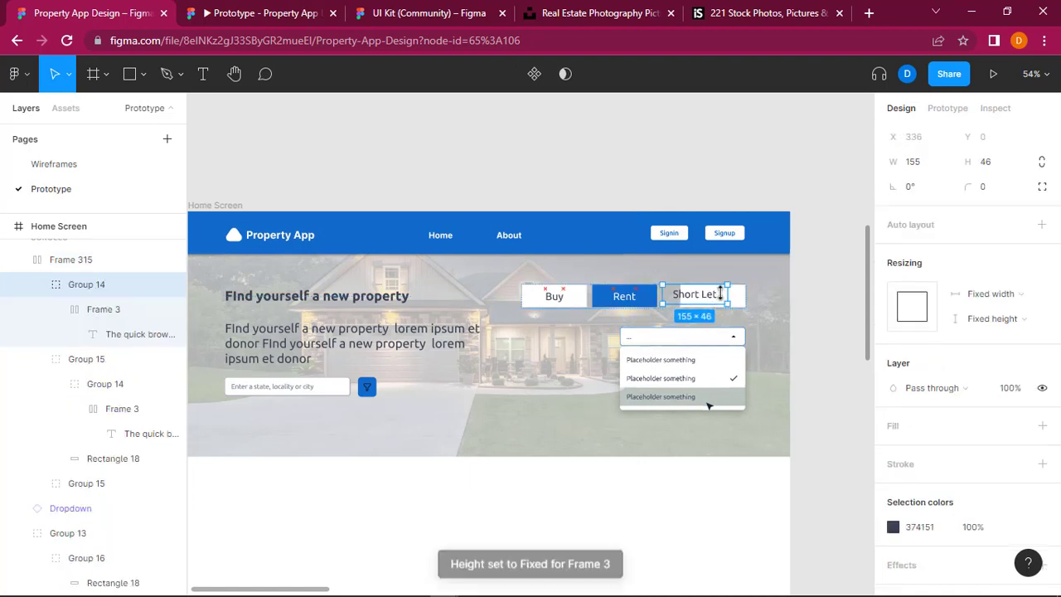
pyautogui.hotkey('ctrl', 'z')
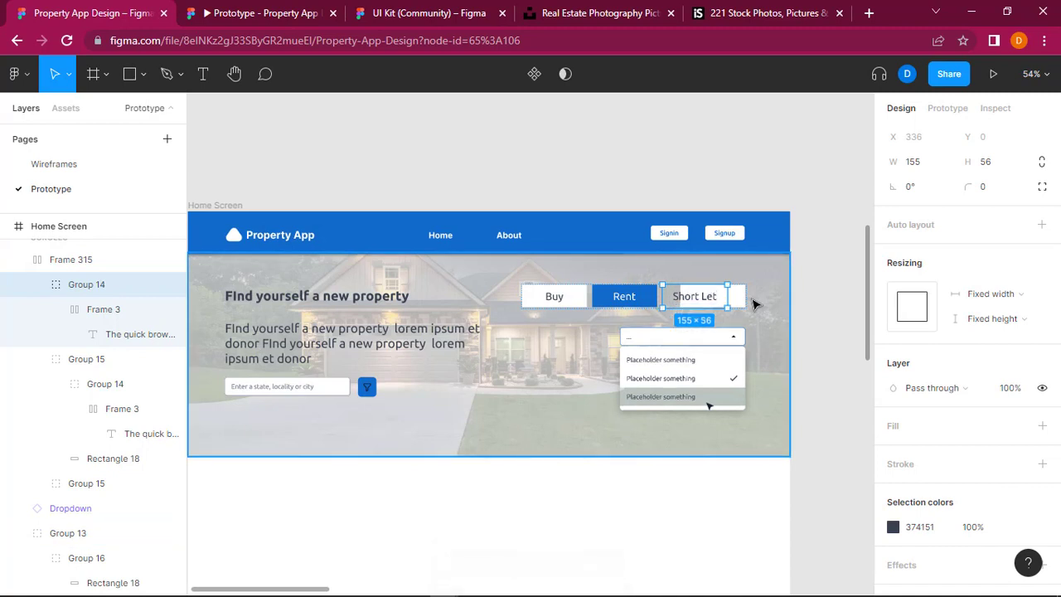
pyautogui.hotkey('ctrl', 'z')
pyautogui.hotkey('ctrl', 'z')
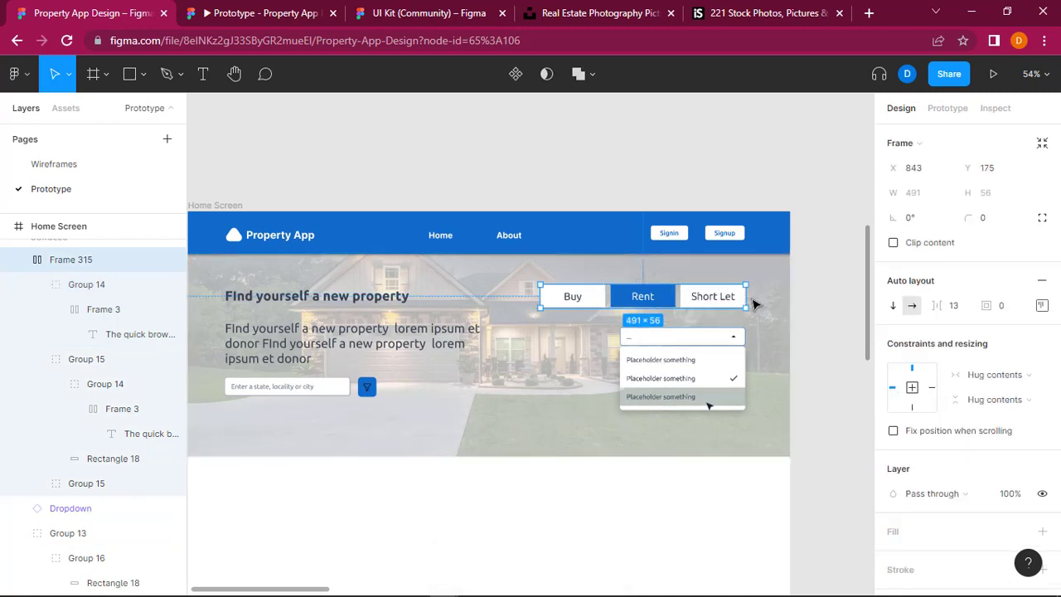
pyautogui.hotkey('ctrl', 'z')
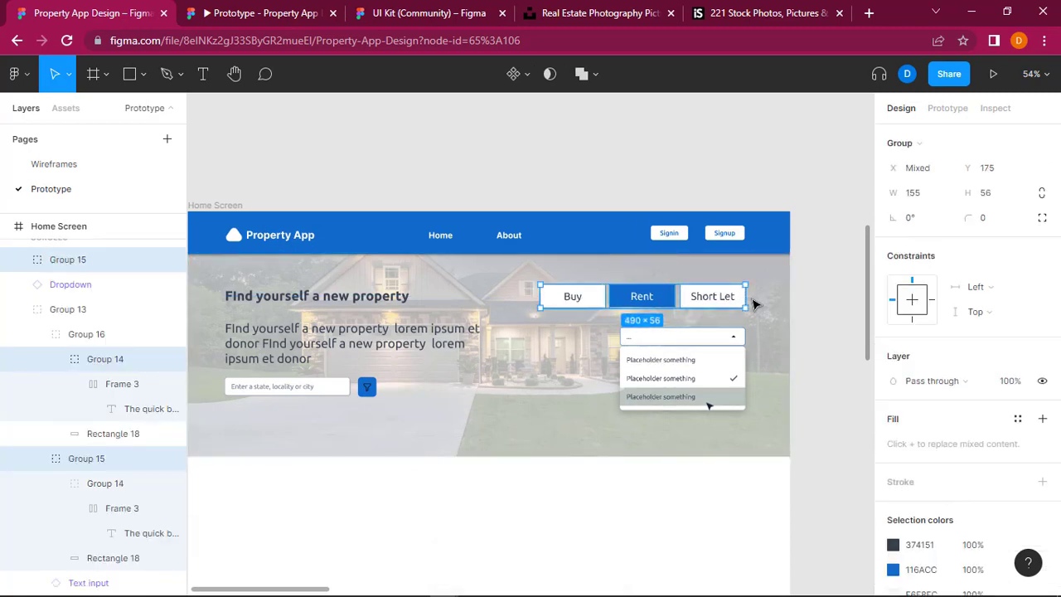
pyautogui.hotkey('ctrl', 'z')
pyautogui.hotkey('ctrl', 'z')
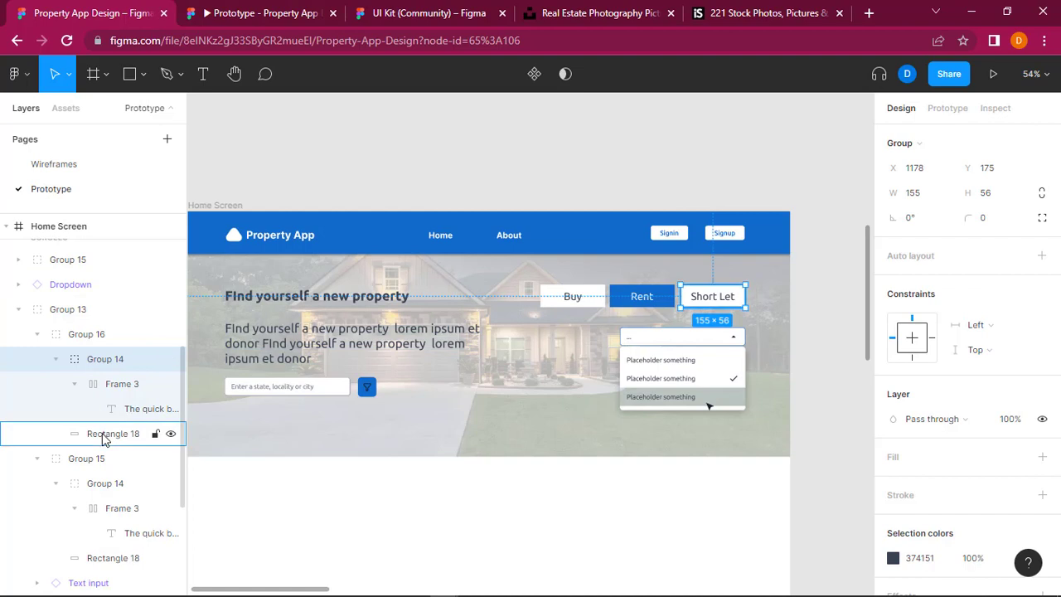
# Step: Group the Short Let label with its white background rectangle
pyautogui.click(55, 360)
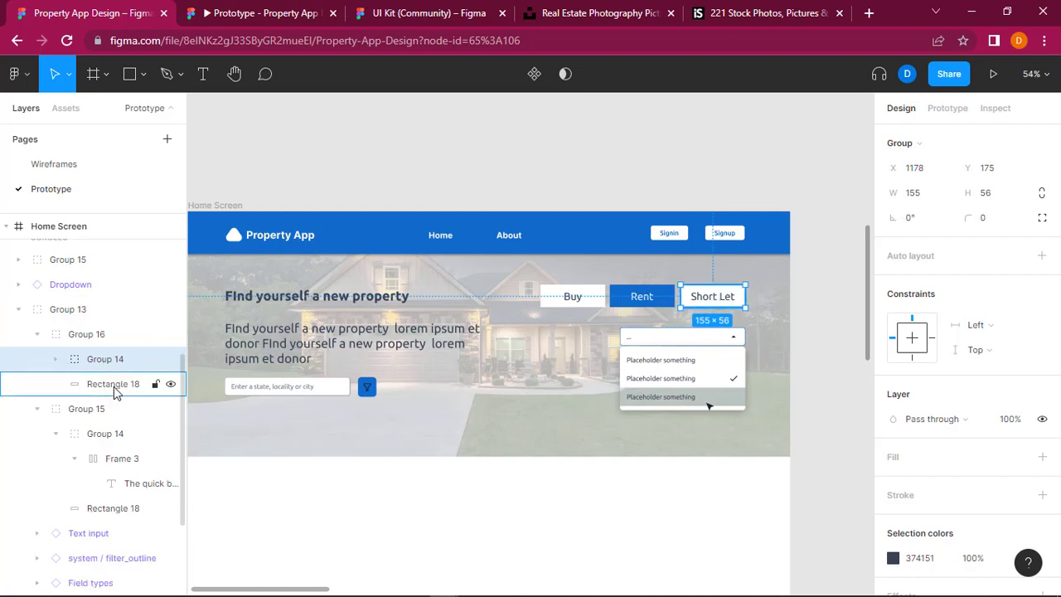
pyautogui.keyDown('shift'); pyautogui.click(113, 385); pyautogui.keyUp('shift')
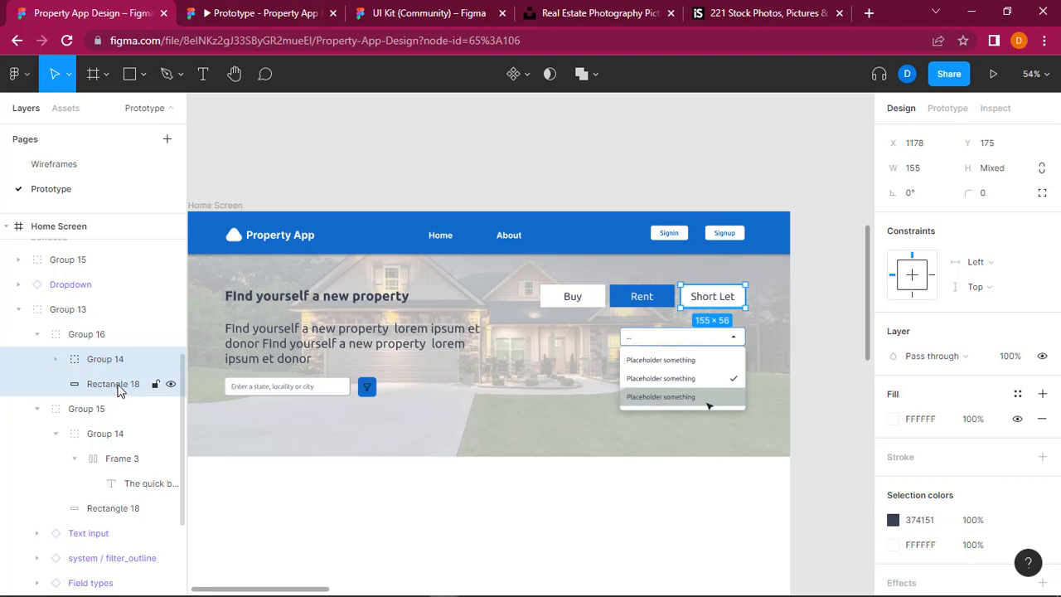
pyautogui.rightClick(115, 386)
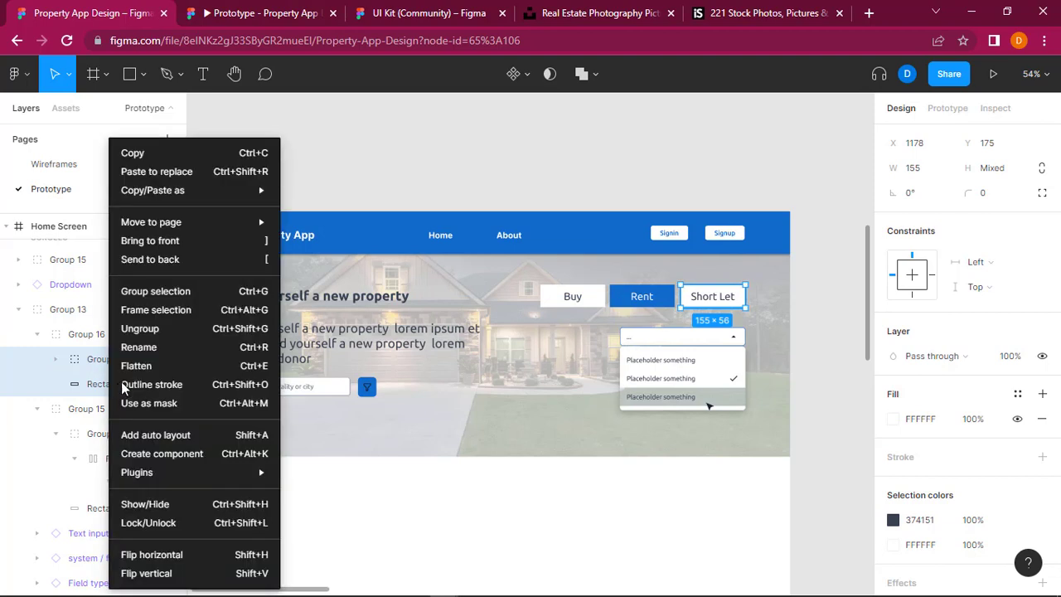
pyautogui.click(174, 293)
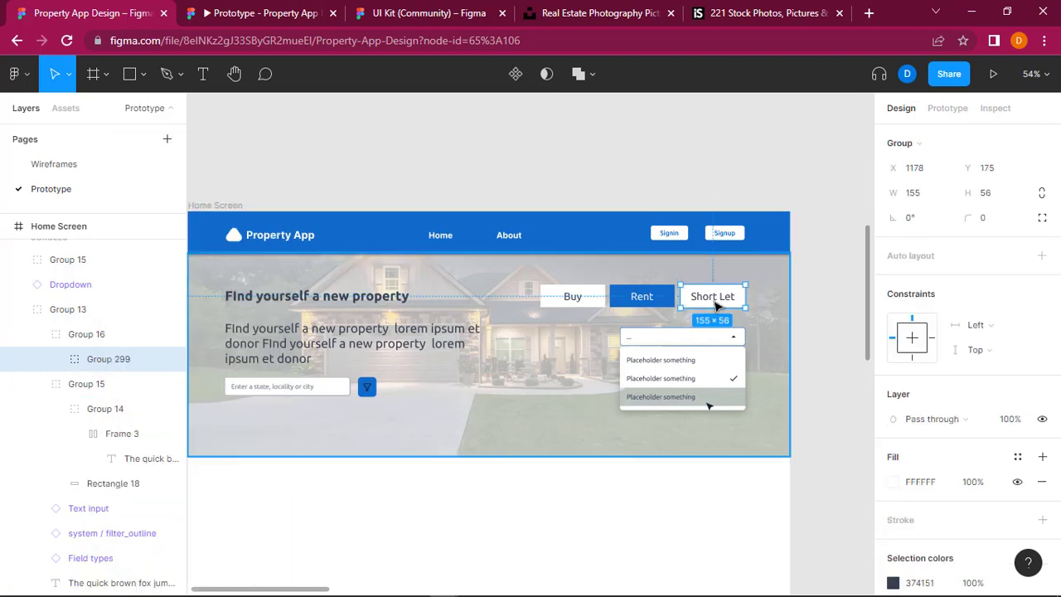
# Step: Put the Buy, Rent and Short Let buttons into a horizontal auto layout and widen its frame leftward to 565
pyautogui.keyDown('shift'); pyautogui.click(614, 305); pyautogui.keyUp('shift')
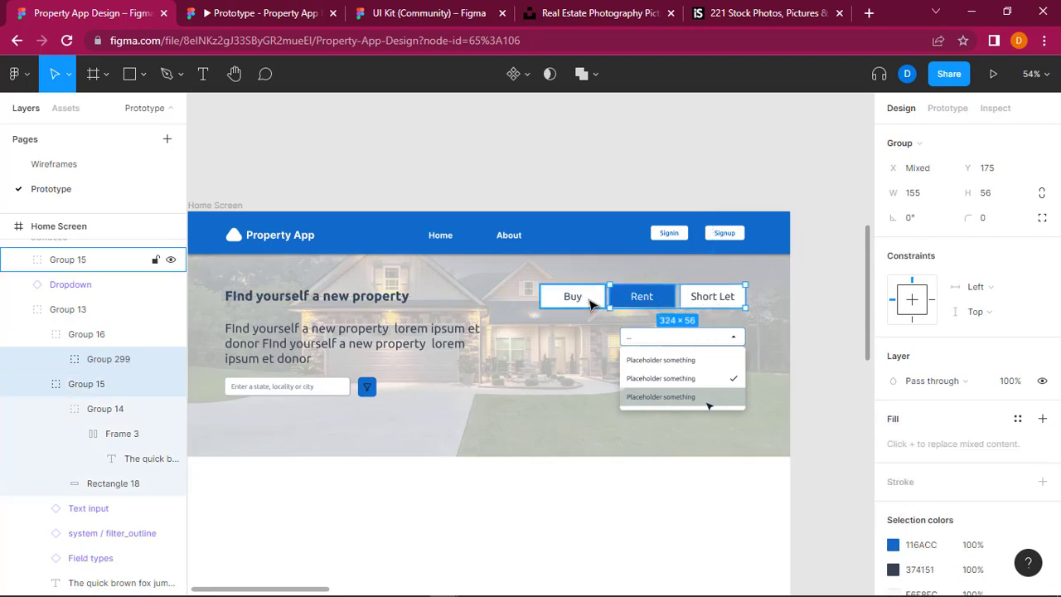
pyautogui.keyDown('shift'); pyautogui.click(591, 304); pyautogui.keyUp('shift')
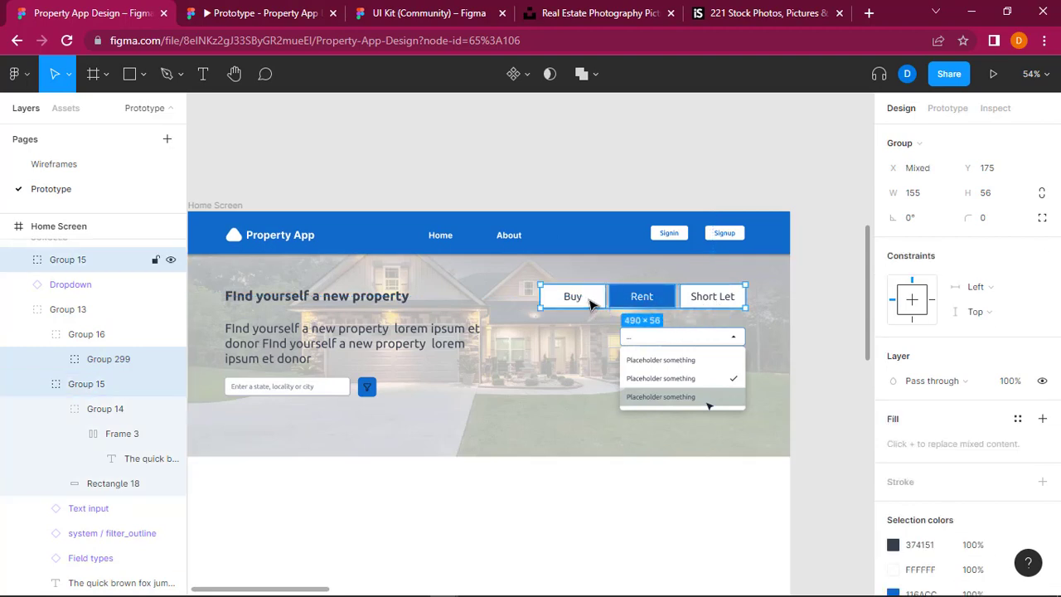
pyautogui.hotkey('shift', 'a')
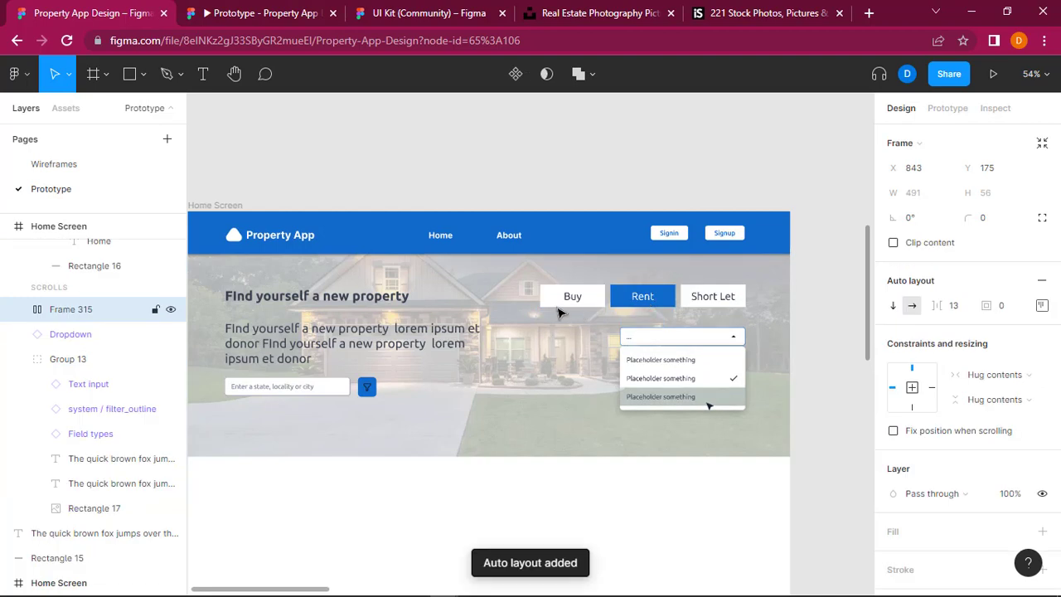
pyautogui.moveTo(540, 297); pyautogui.dragTo(509, 299)
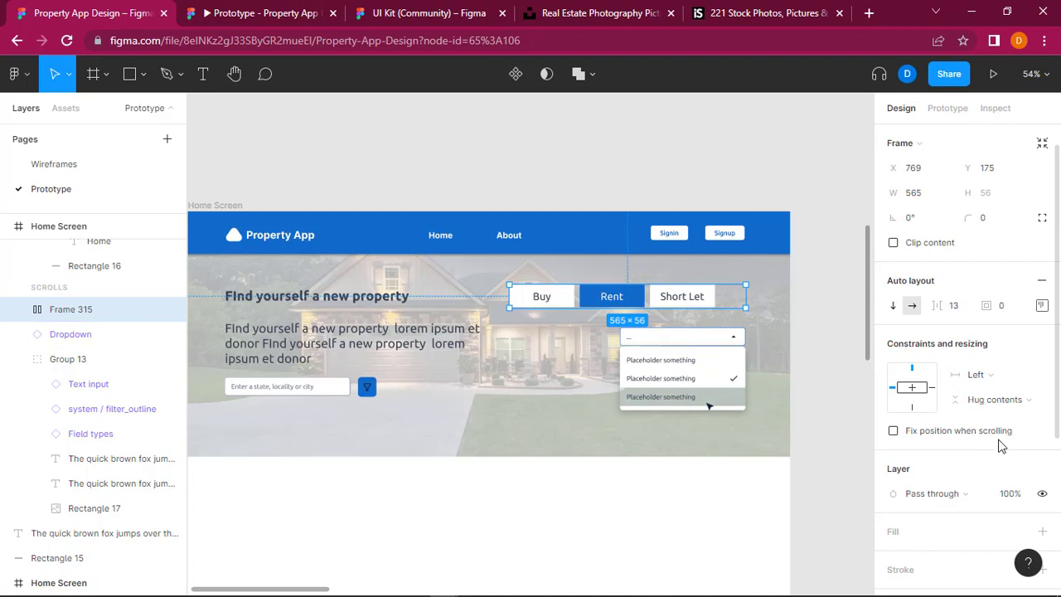
# Step: Centre-align the button row's auto layout and set its spacing mode to Space between
pyautogui.click(1042, 307)
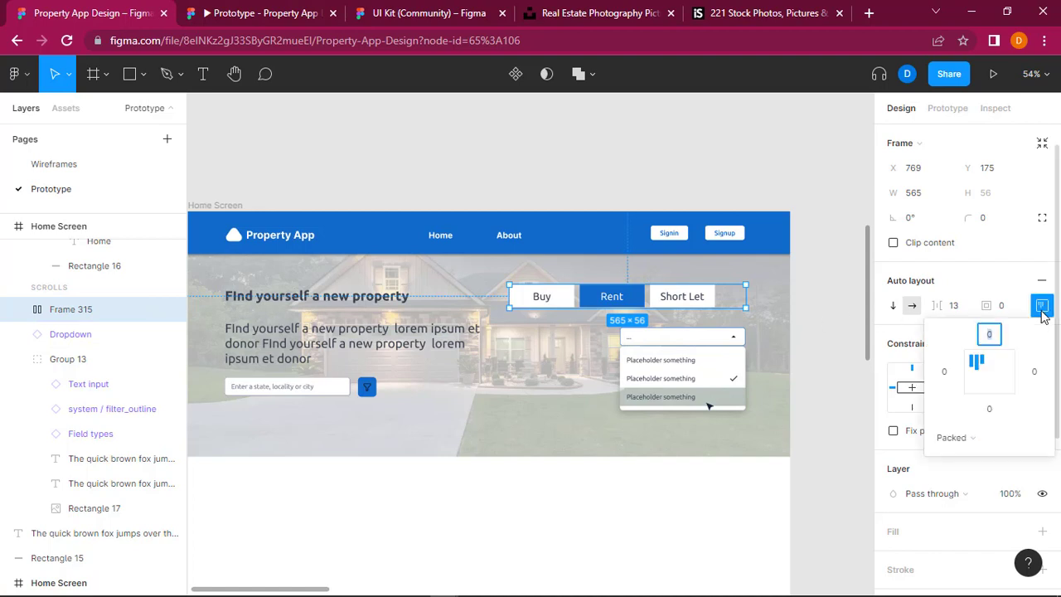
pyautogui.click(993, 376)
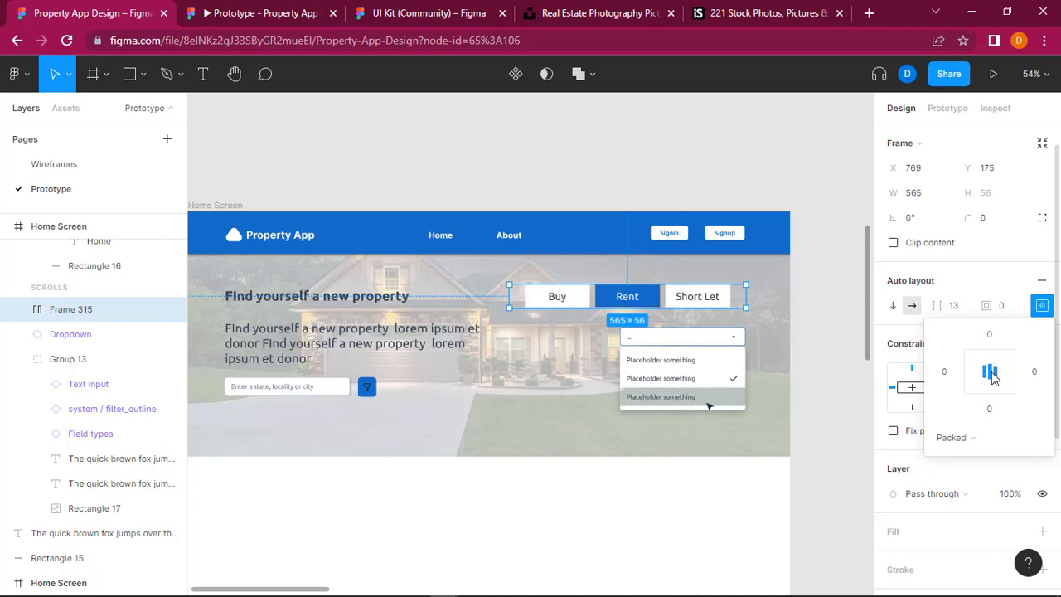
pyautogui.click(957, 439)
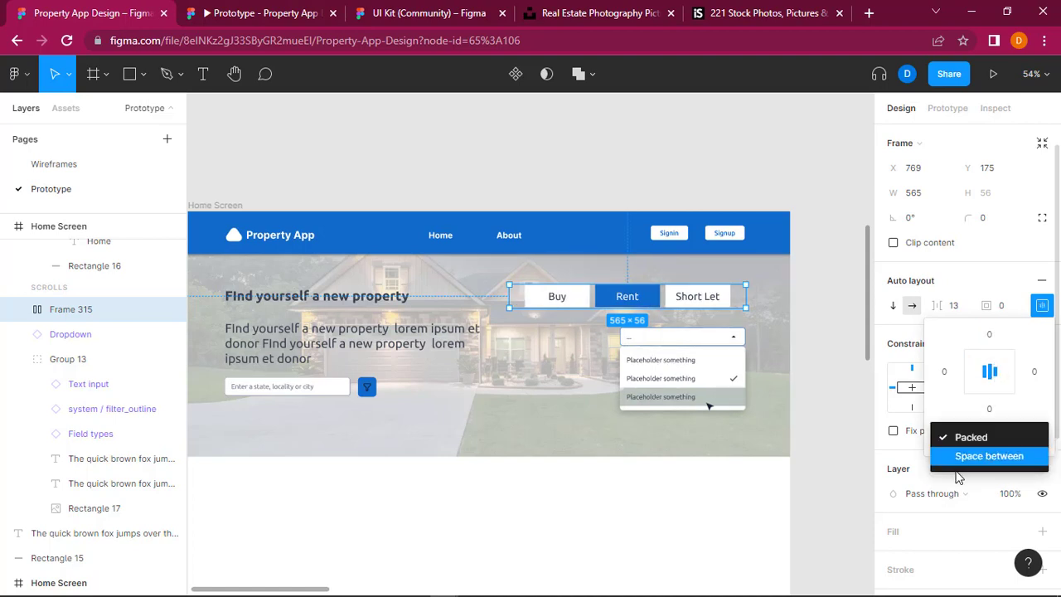
pyautogui.click(988, 456)
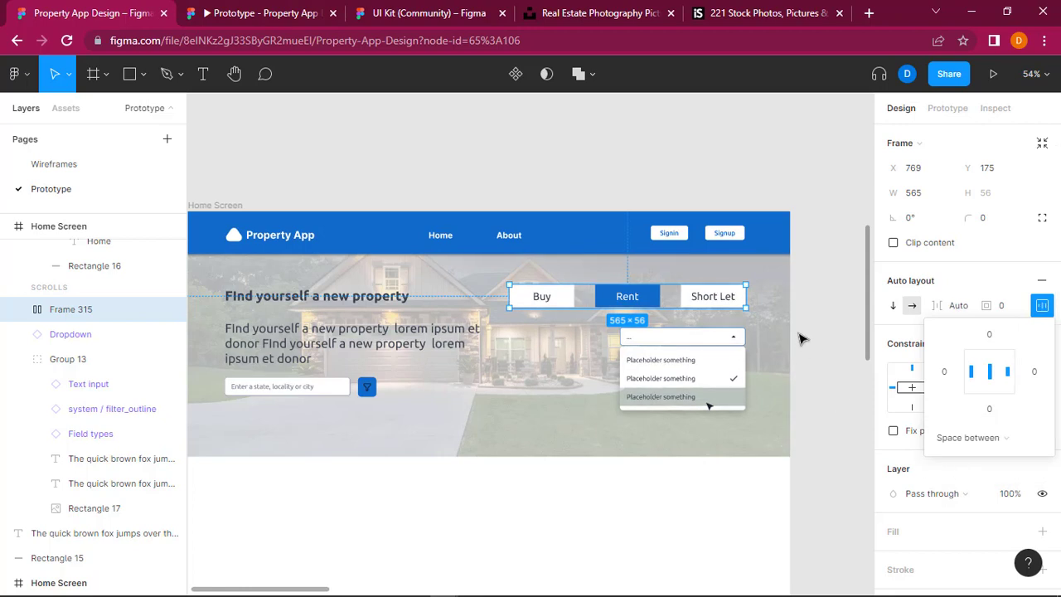
pyautogui.click(830, 362)
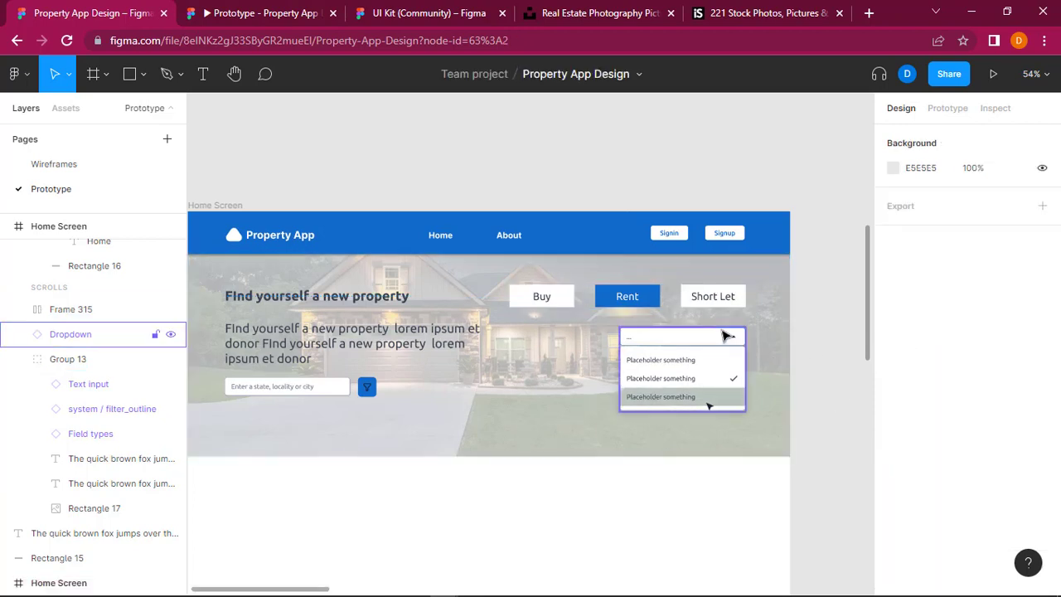
# Step: Duplicate the dropdown below the button row, place the copy beside it at X 703, Y 277, and shift the original to X 1034
pyautogui.click(725, 335)
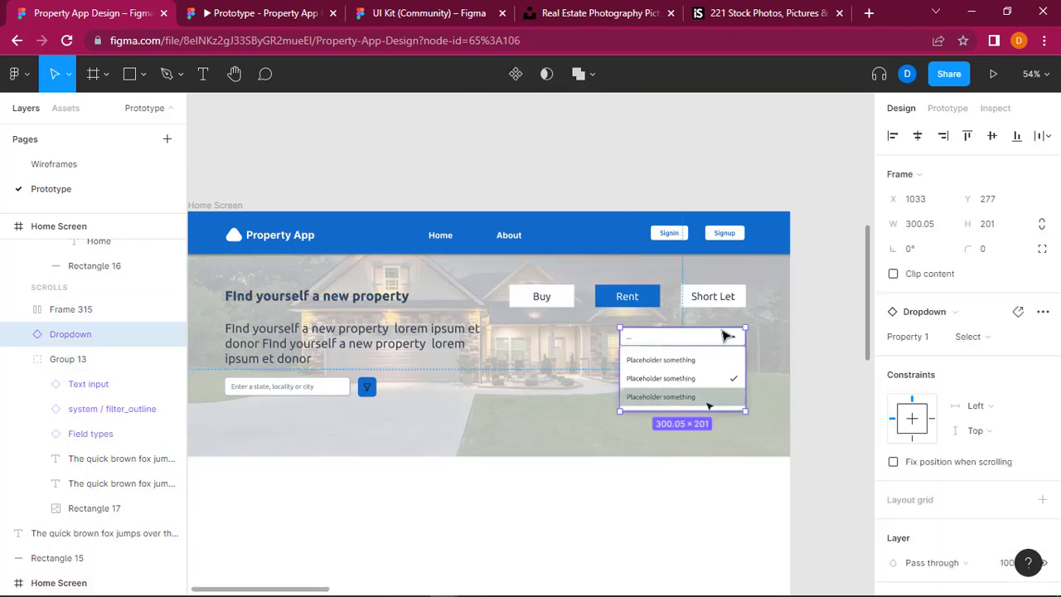
pyautogui.click(539, 361)
pyautogui.hotkey('ctrl', 'v')
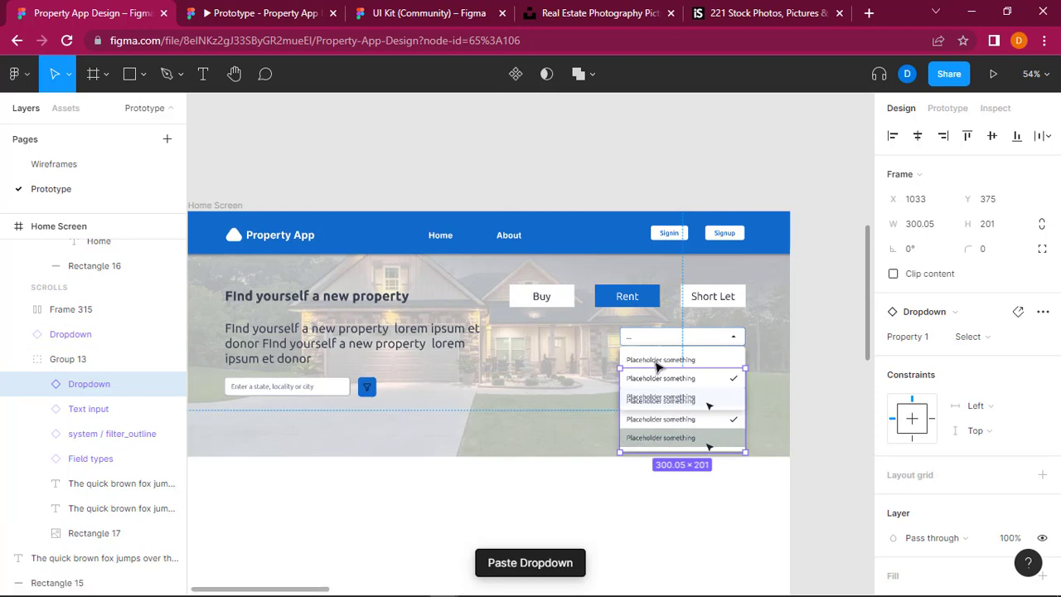
pyautogui.moveTo(695, 371); pyautogui.dragTo(566, 347)
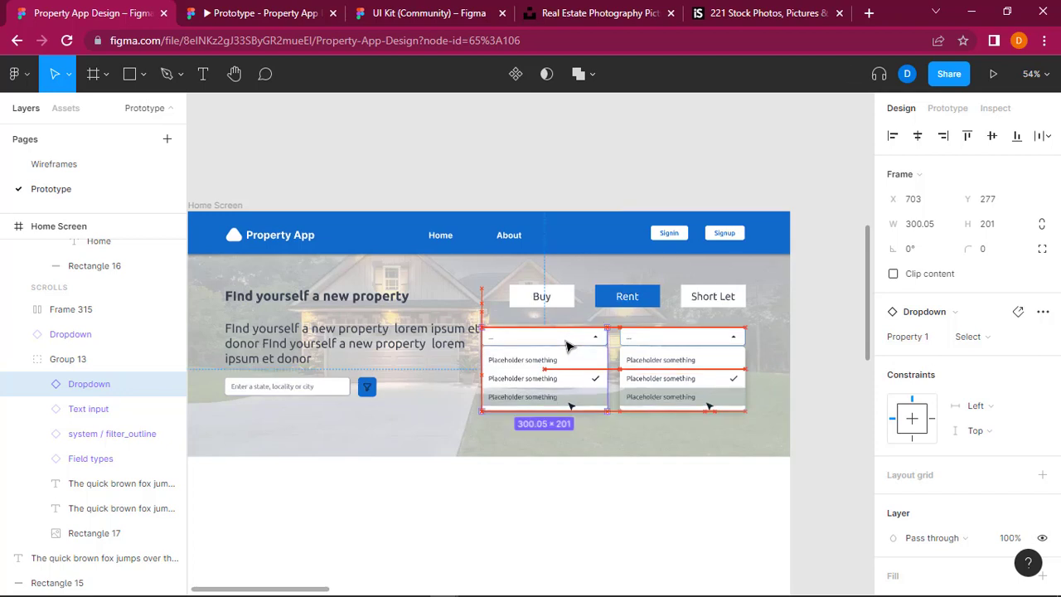
pyautogui.click(671, 338)
pyautogui.moveTo(673, 338); pyautogui.dragTo(663, 338)
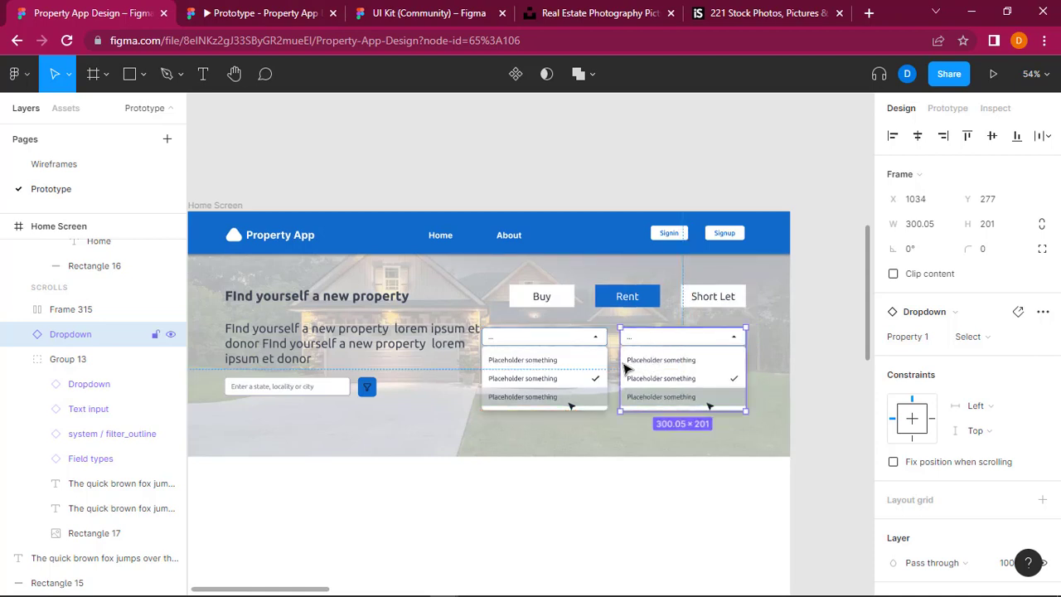
# Step: Narrow the dropdown under the Short Let button to a width of 256, keeping its outer edge aligned with the button row
pyautogui.moveTo(627, 363); pyautogui.dragTo(634, 362)
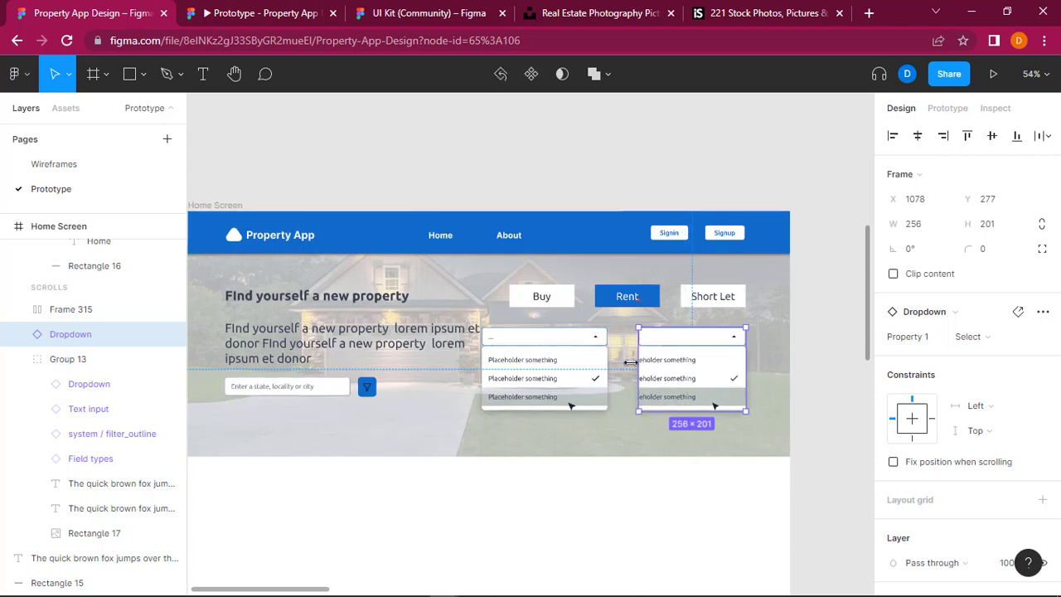
pyautogui.click(541, 340)
pyautogui.moveTo(542, 341); pyautogui.dragTo(559, 343)
pyautogui.hotkey('ctrl', 'z')
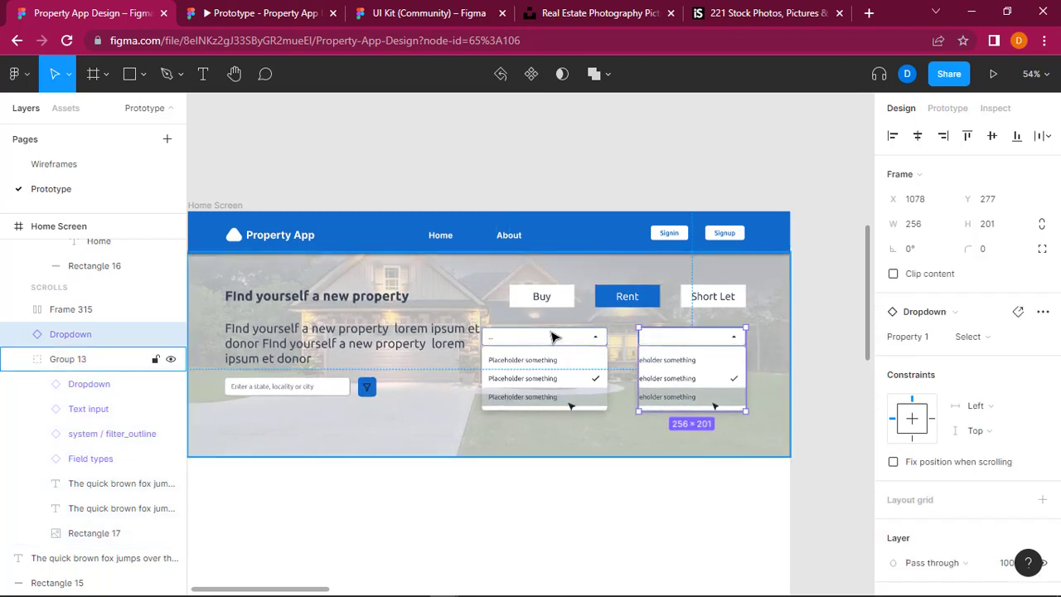
# Step: Align the copied dropdown with the Buy button at X 768 and narrow it to a width of 270
pyautogui.click(554, 337)
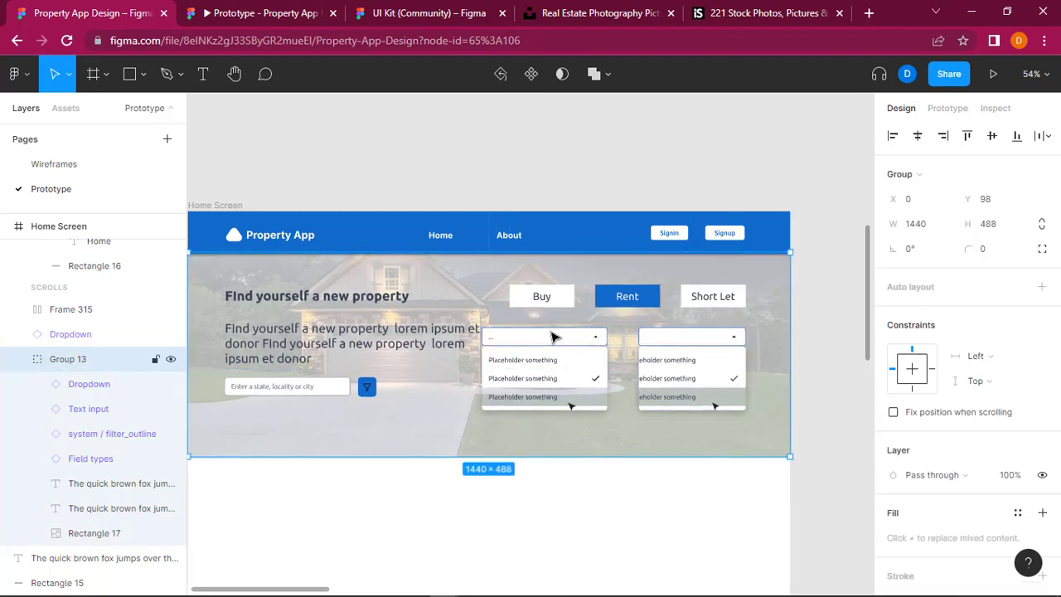
pyautogui.moveTo(557, 340); pyautogui.dragTo(567, 343)
pyautogui.hotkey('ctrl', 'z')
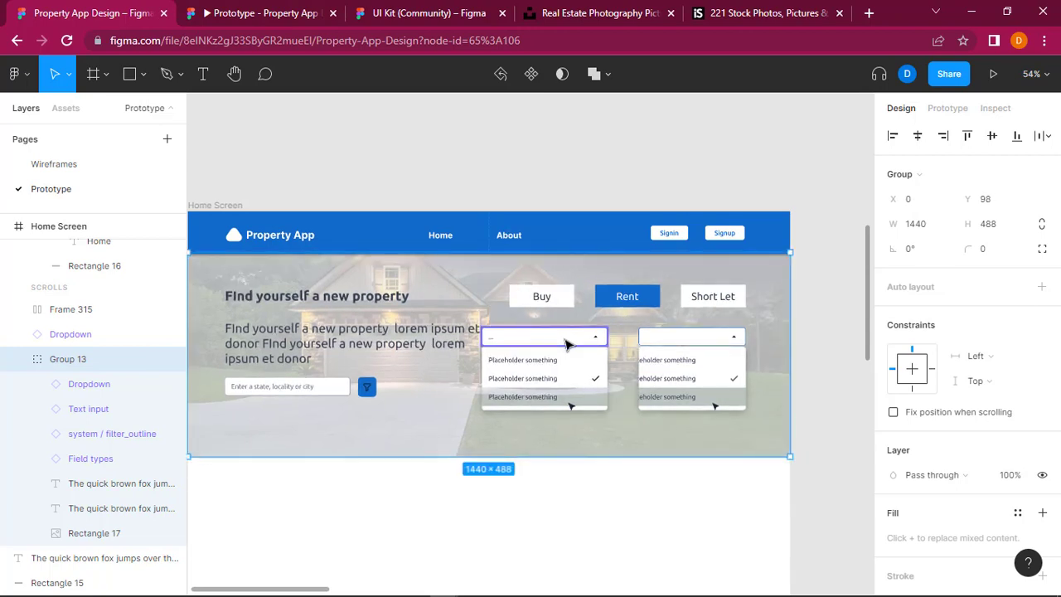
pyautogui.hotkey('ctrl', 'z')
pyautogui.click(567, 345)
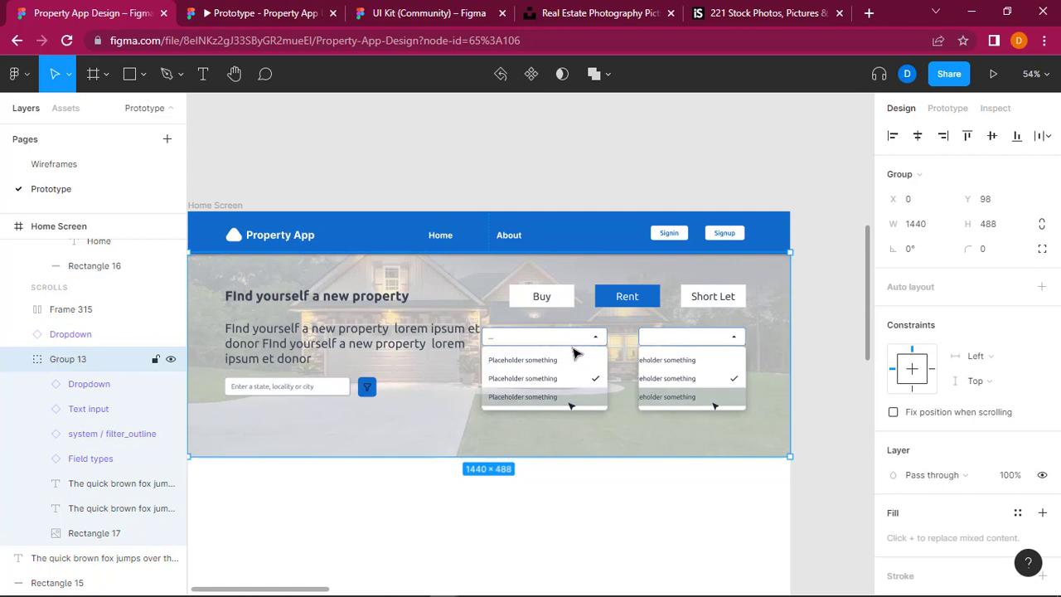
pyautogui.doubleClick(576, 352)
pyautogui.moveTo(576, 351); pyautogui.dragTo(626, 363)
pyautogui.moveTo(622, 363); pyautogui.dragTo(620, 363)
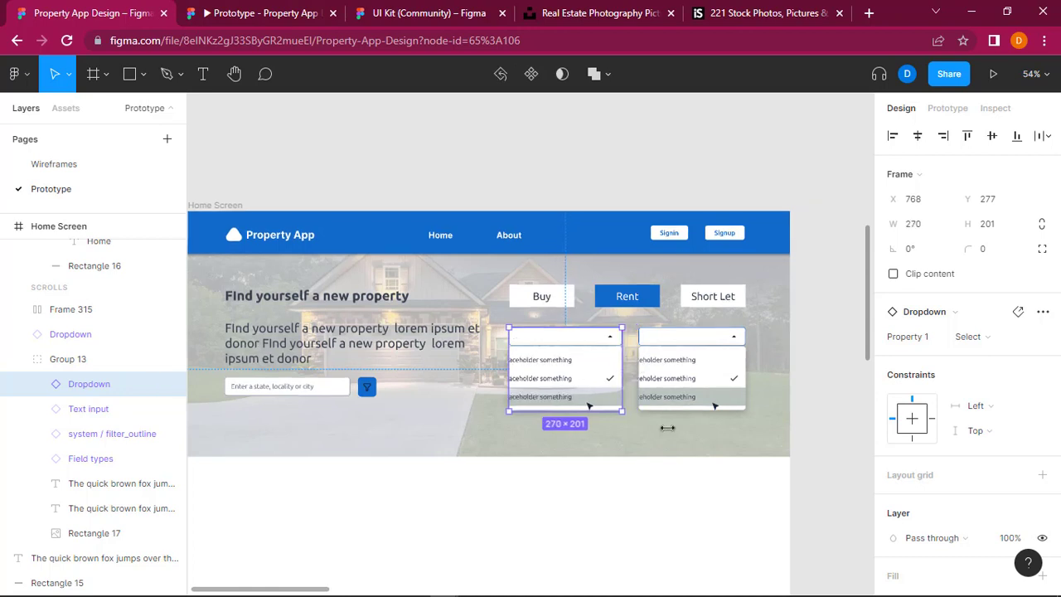
# Step: Try to shift the three placeholder rows inside the copied dropdown sideways, and undo the move
pyautogui.moveTo(838, 383); pyautogui.dragTo(549, 364)
pyautogui.click(549, 364)
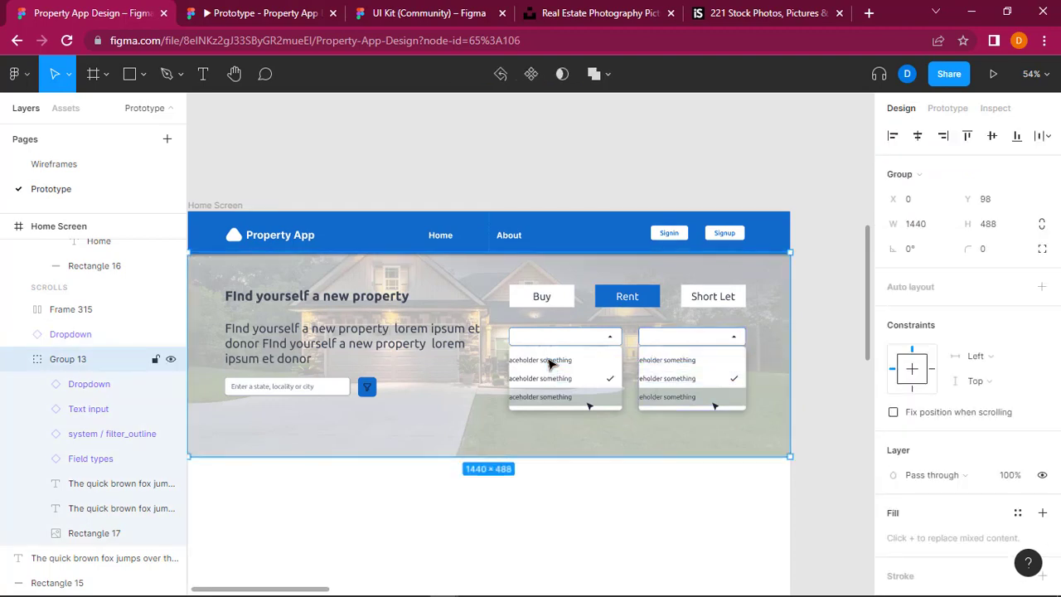
pyautogui.doubleClick(550, 365)
pyautogui.doubleClick(550, 365)
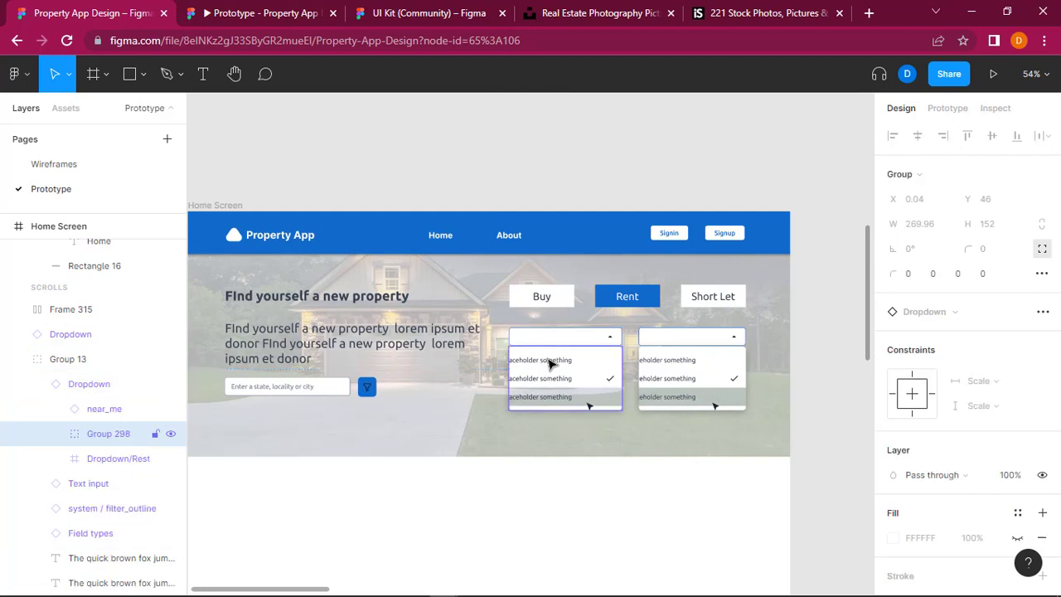
pyautogui.doubleClick(549, 363)
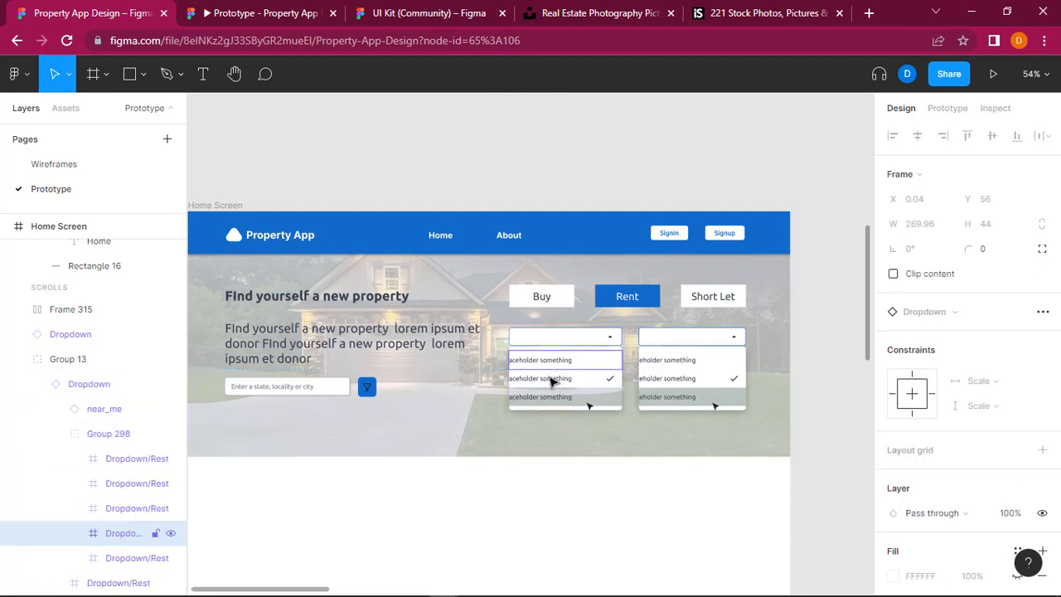
pyautogui.keyDown('shift'); pyautogui.click(549, 381); pyautogui.keyUp('shift')
pyautogui.keyDown('shift'); pyautogui.click(550, 401); pyautogui.keyUp('shift')
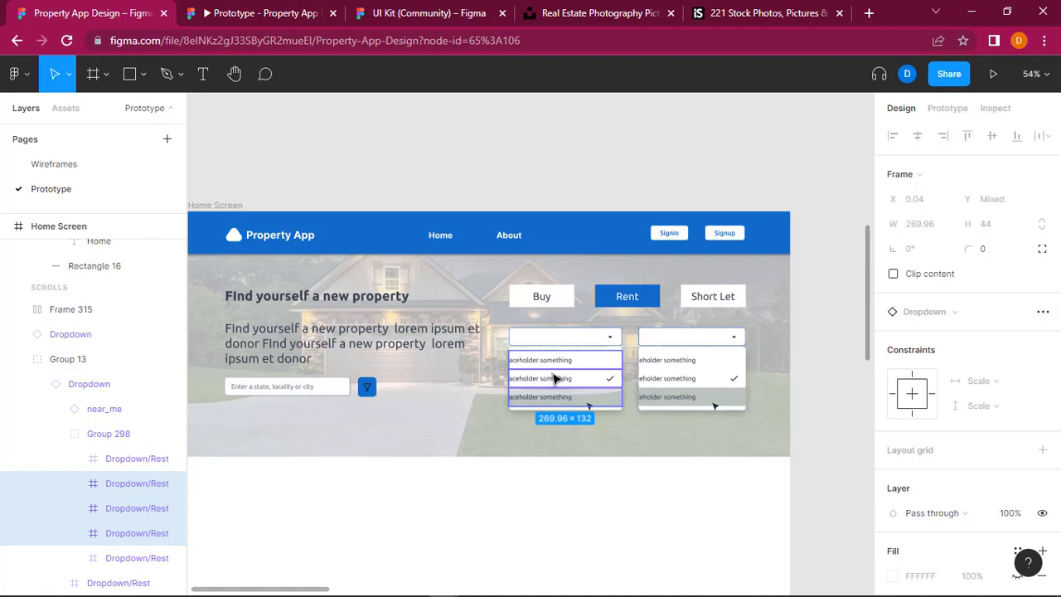
pyautogui.moveTo(555, 378); pyautogui.dragTo(560, 379)
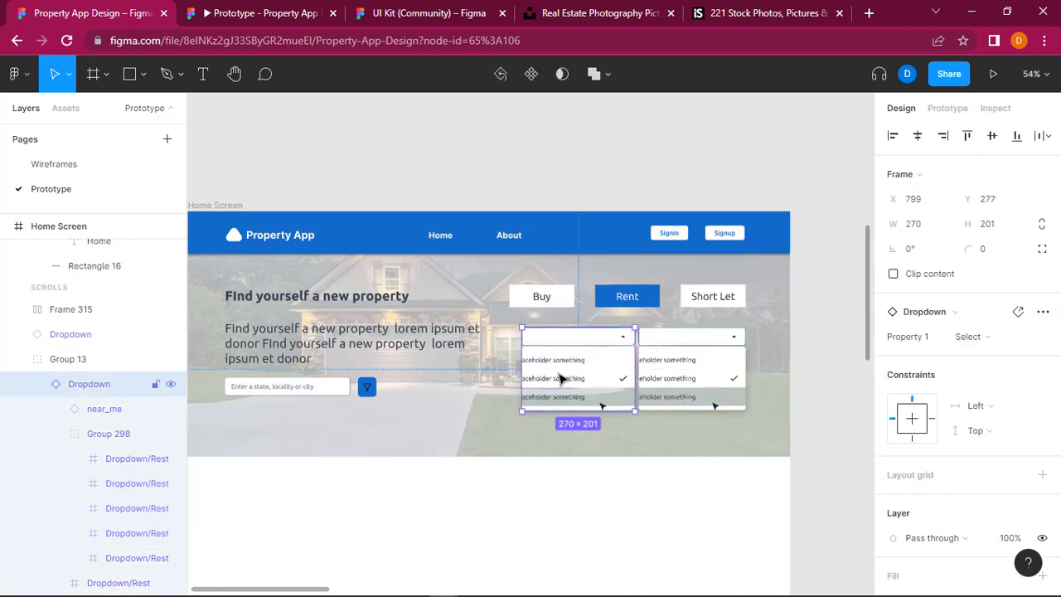
pyautogui.hotkey('ctrl', 'z')
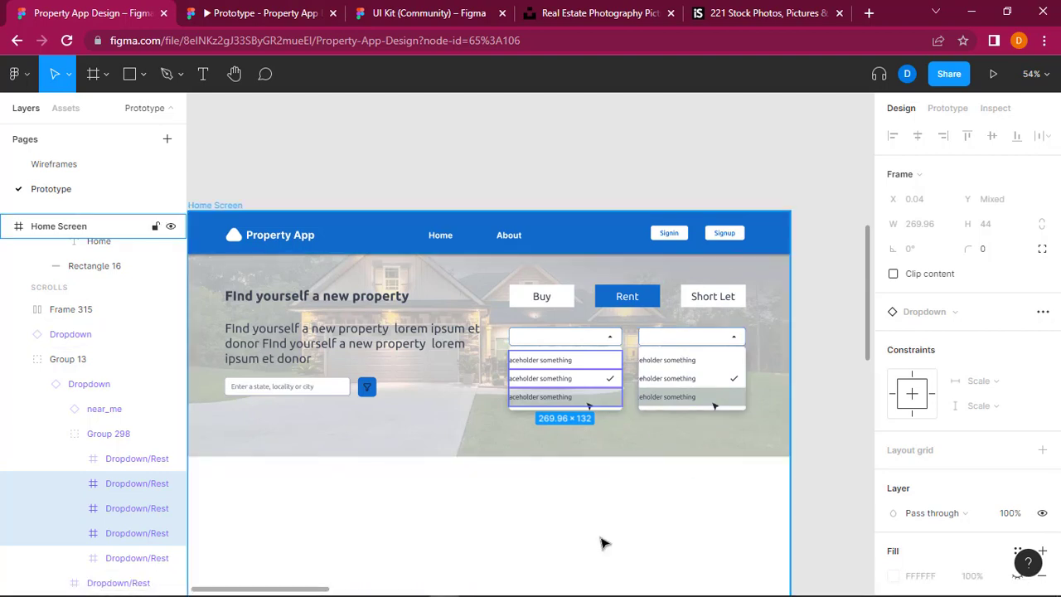
pyautogui.hotkey('ctrl', 'z')
pyautogui.hotkey('ctrl', 'z')
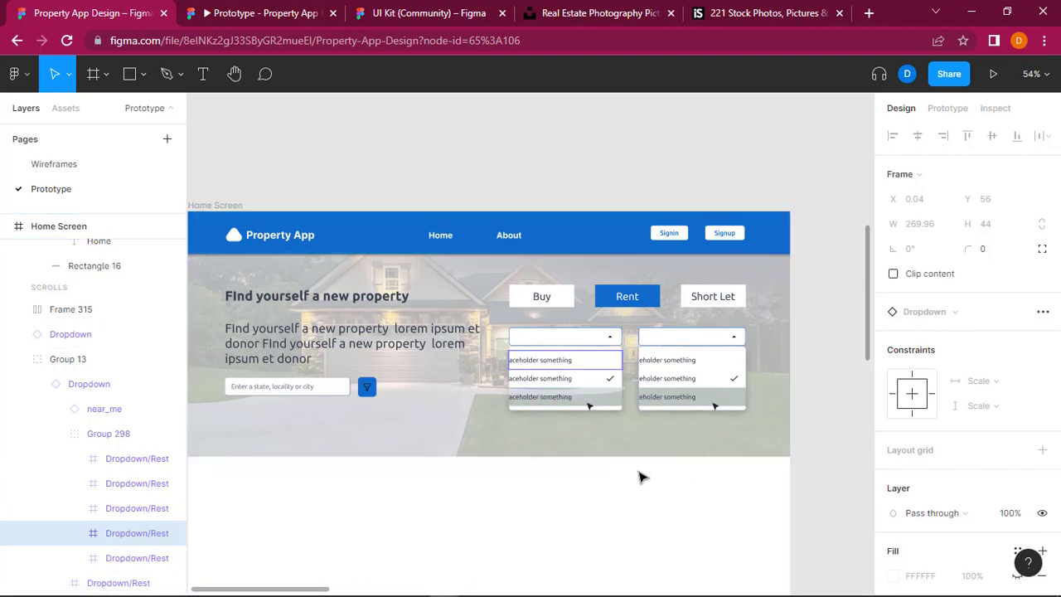
pyautogui.hotkey('ctrl', 'z')
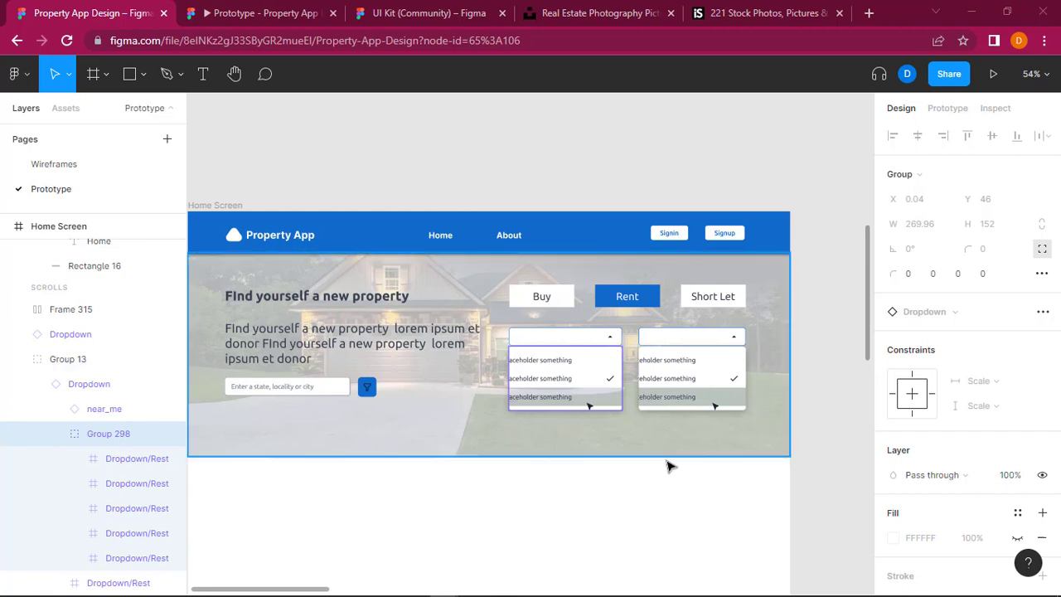
# Step: Undo the narrowing of both dropdowns and the copied dropdown's alignment with the Buy button
pyautogui.scroll(3, 669, 466)
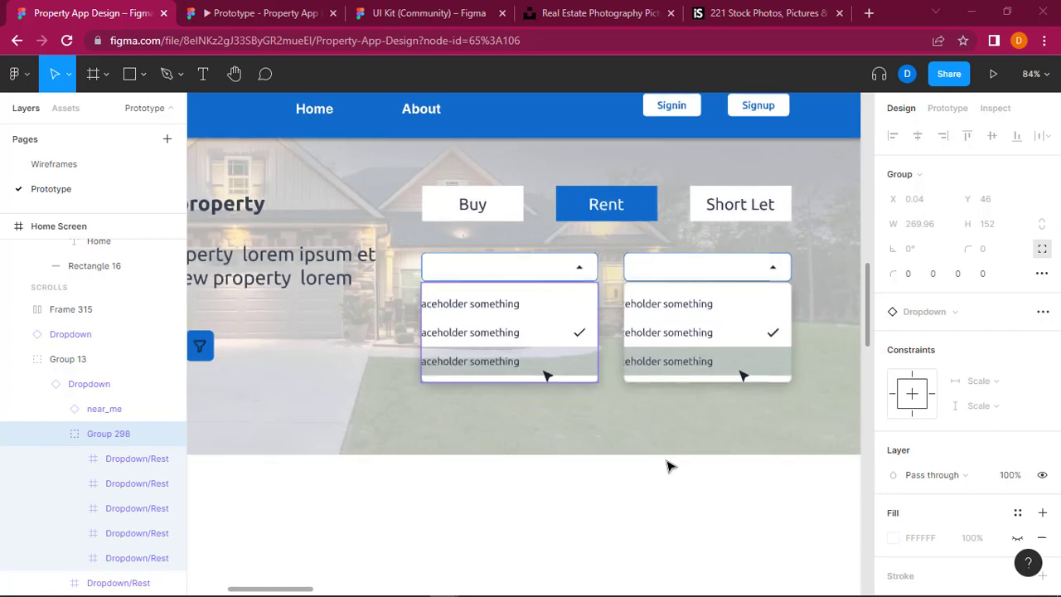
pyautogui.scroll(-3, 670, 466)
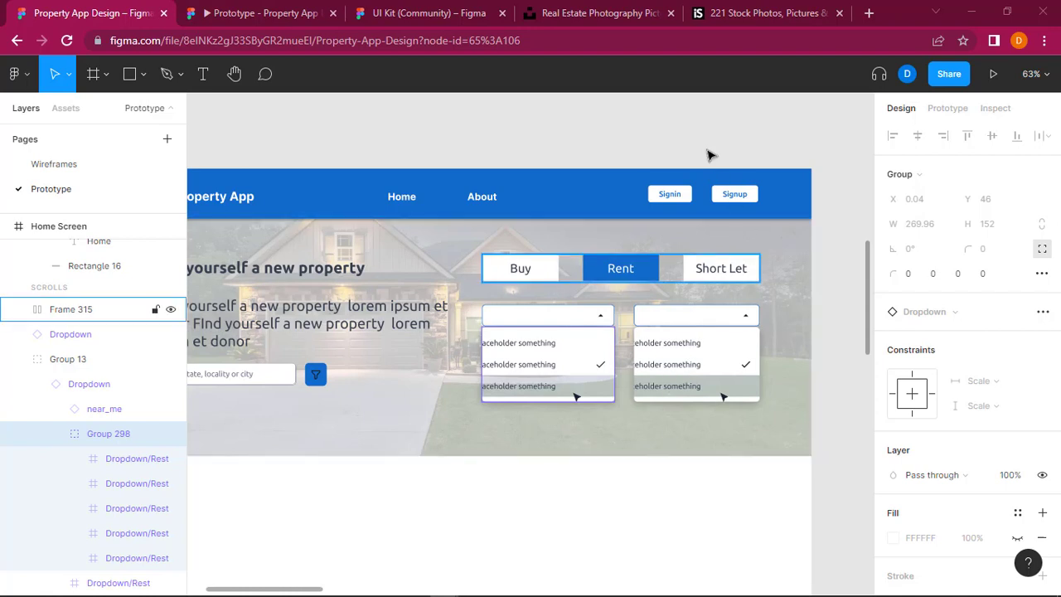
pyautogui.hotkey('ctrl', 'z')
pyautogui.hotkey('ctrl', 'z')
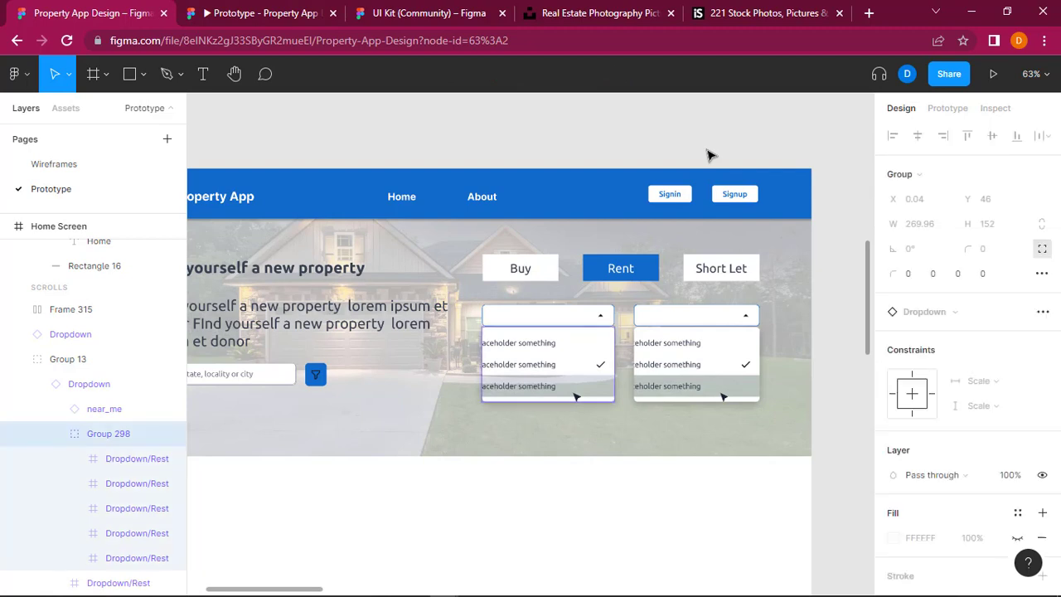
pyautogui.hotkey('ctrl', 'z')
pyautogui.hotkey('ctrl', 'z')
pyautogui.hotkey('ctrl', 'z')
pyautogui.hotkey('ctrl', 'z')
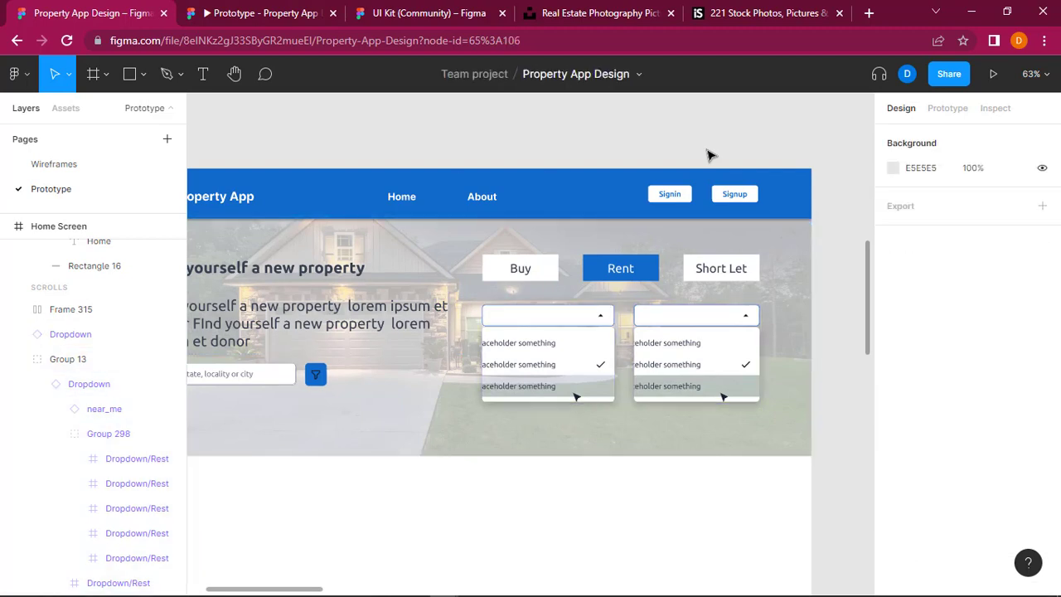
pyautogui.hotkey('ctrl', 'z')
pyautogui.hotkey('ctrl', 'z')
pyautogui.hotkey('ctrl', 'z')
pyautogui.hotkey('ctrl', 'z')
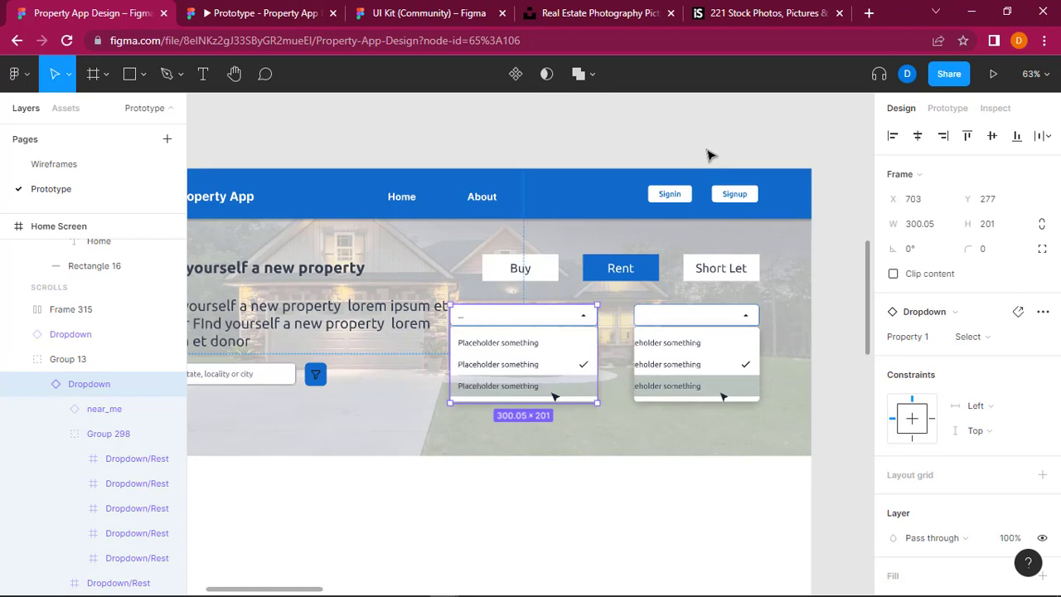
pyautogui.hotkey('ctrl', 'z')
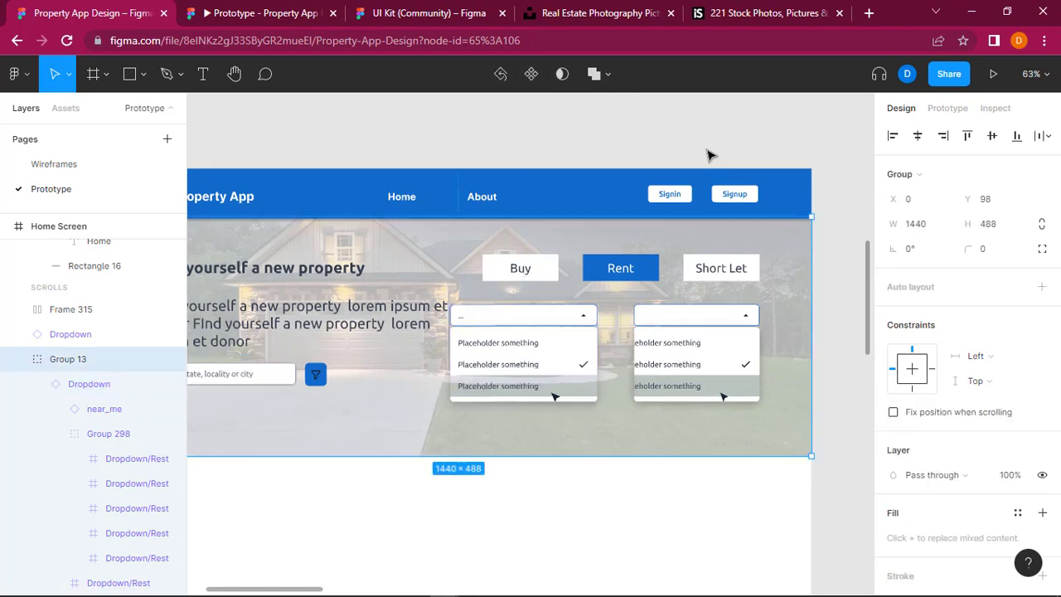
pyautogui.hotkey('ctrl', 'z')
pyautogui.hotkey('ctrl', 'z')
pyautogui.hotkey('ctrl', 'z')
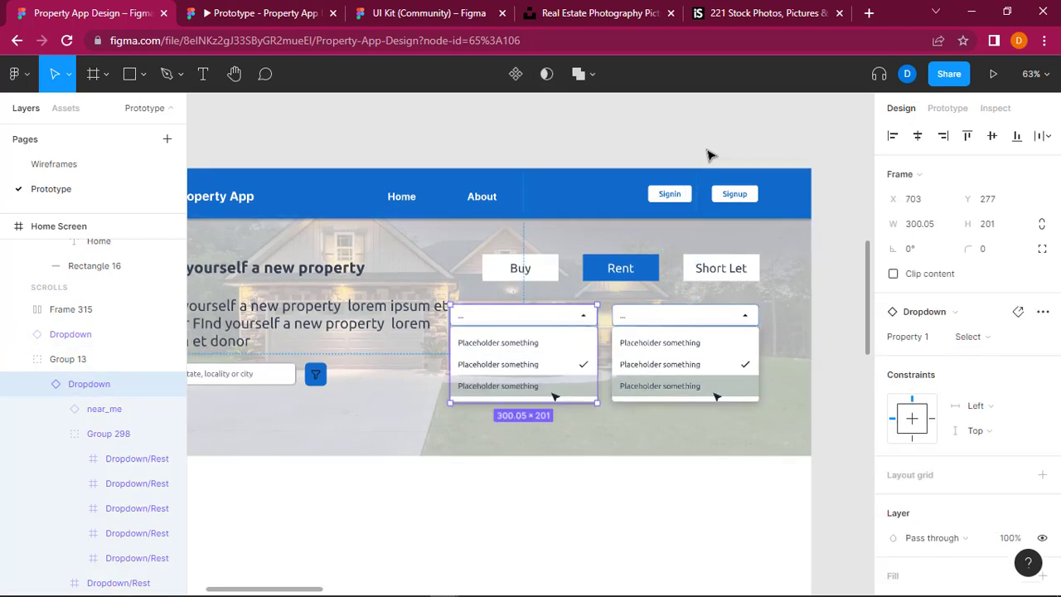
pyautogui.hotkey('ctrl', 'z')
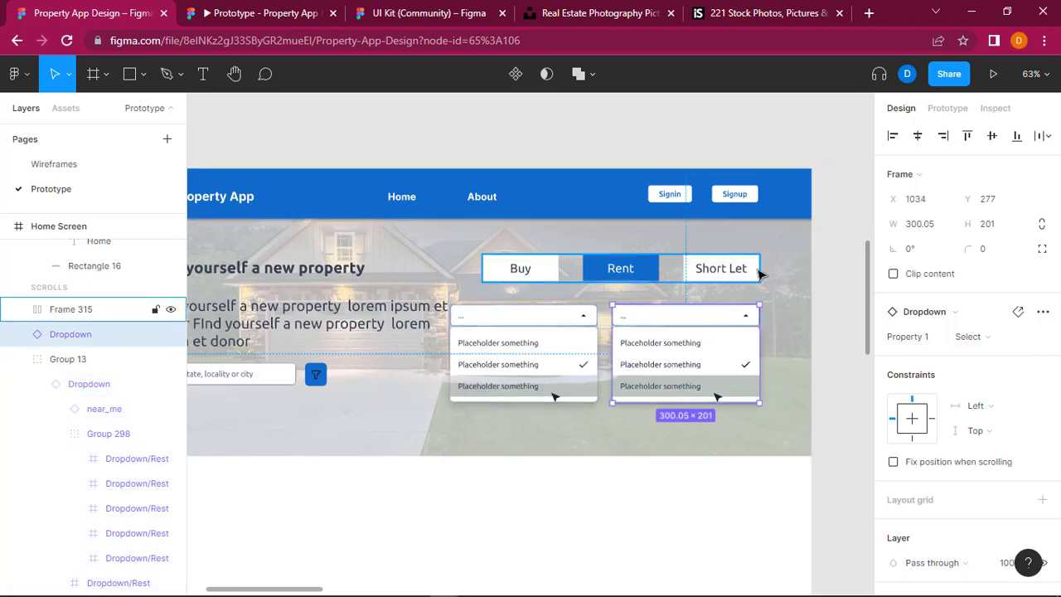
# Step: Try to select both dropdowns together on the canvas
pyautogui.click(756, 275)
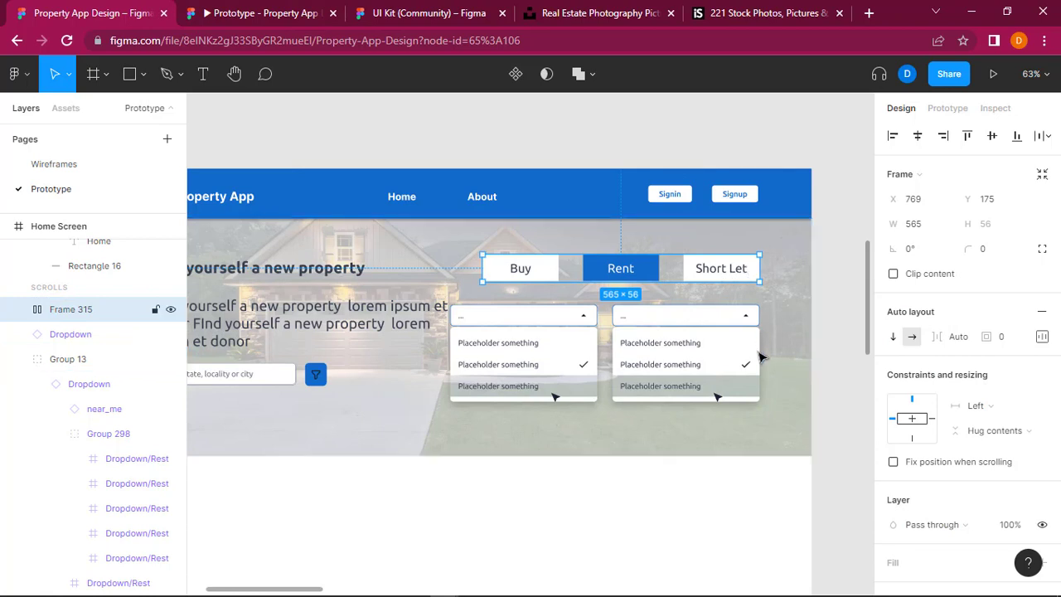
pyautogui.click(655, 329)
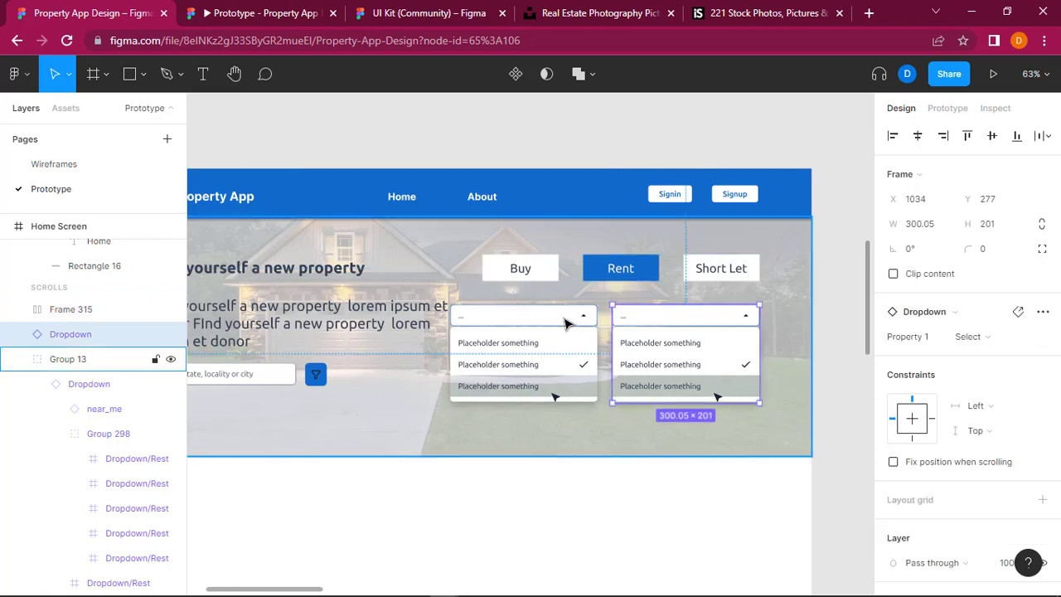
pyautogui.keyDown('shift'); pyautogui.click(582, 317); pyautogui.keyUp('shift')
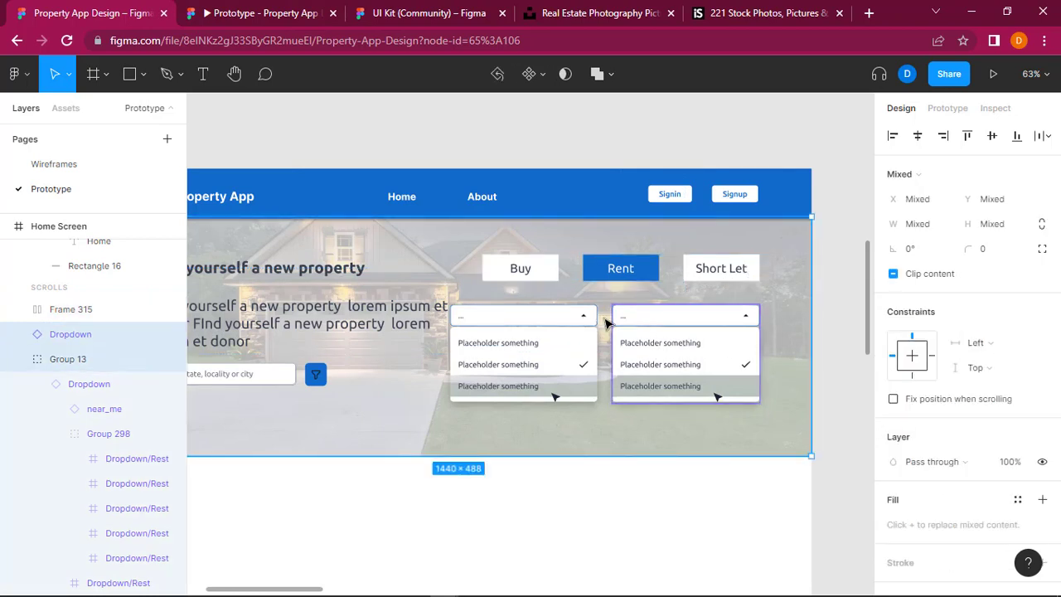
pyautogui.moveTo(613, 324); pyautogui.dragTo(617, 325)
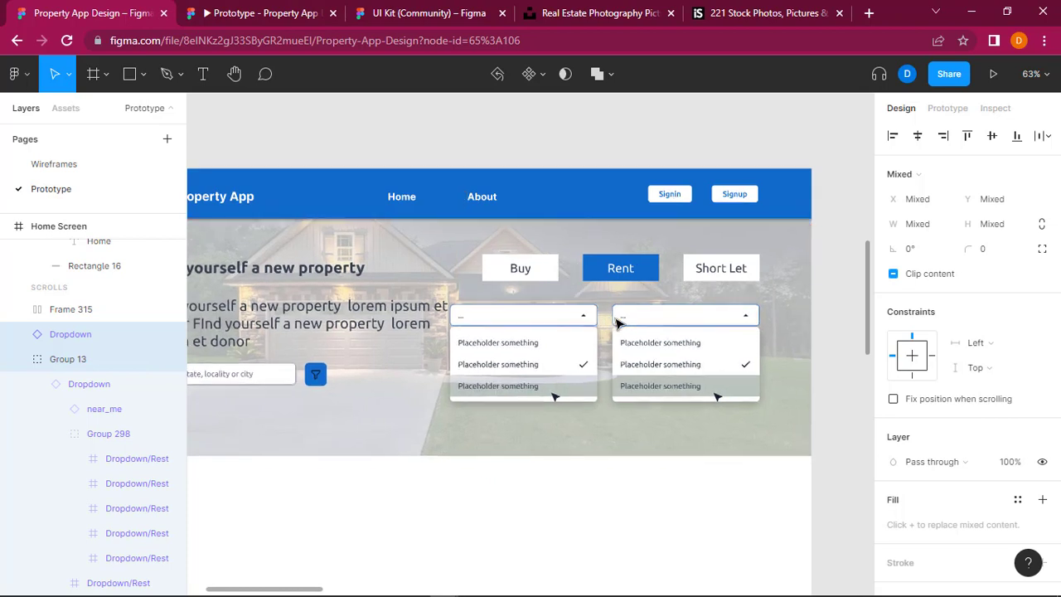
pyautogui.click(667, 327)
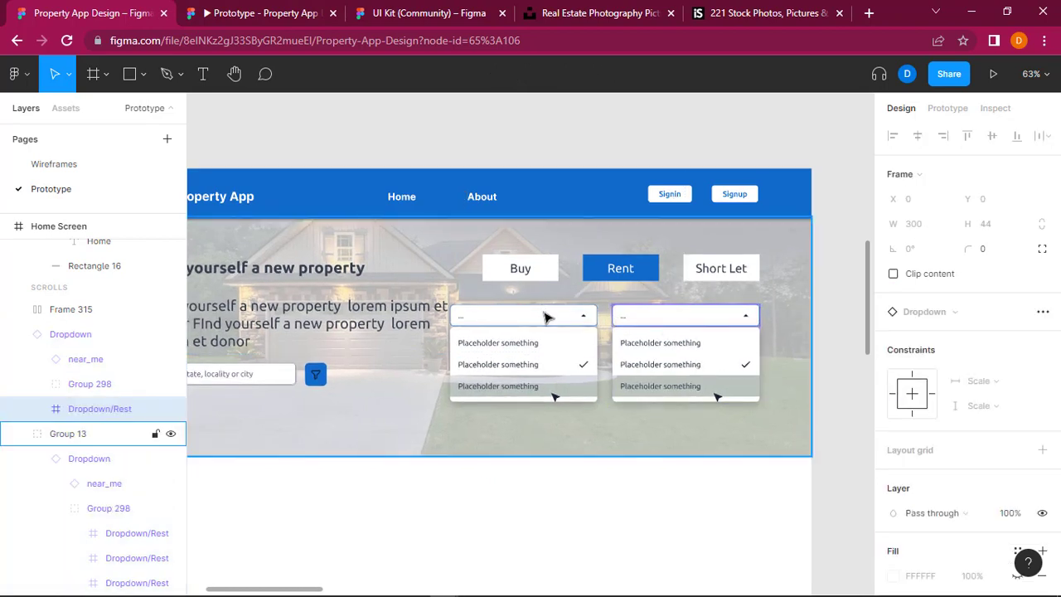
pyautogui.keyDown('shift'); pyautogui.click(547, 317); pyautogui.keyUp('shift')
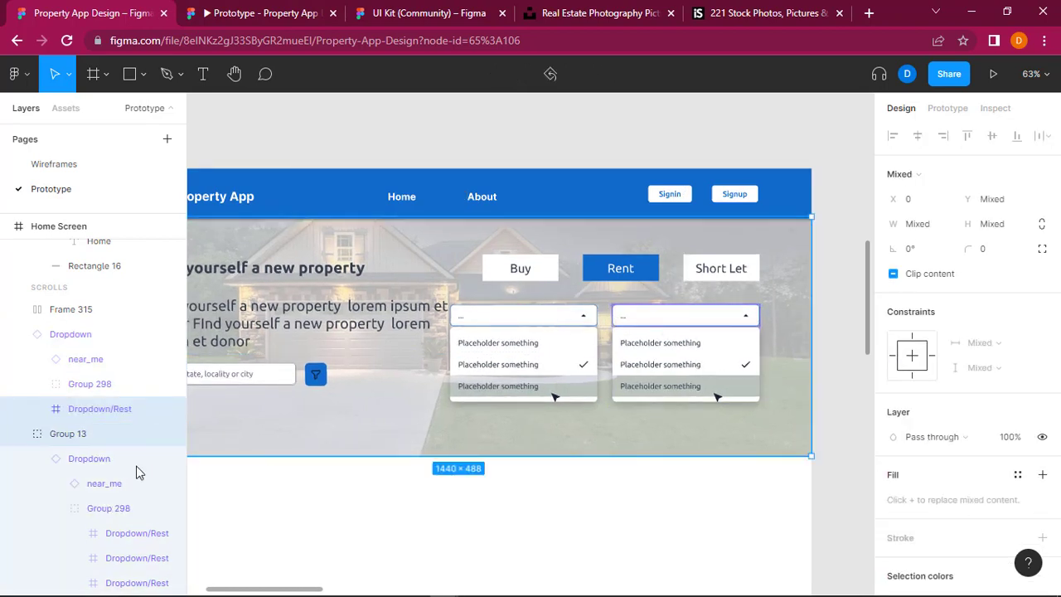
# Step: Select the original dropdown's layer and collapse the nested contents of both Dropdown layers
pyautogui.click(72, 334)
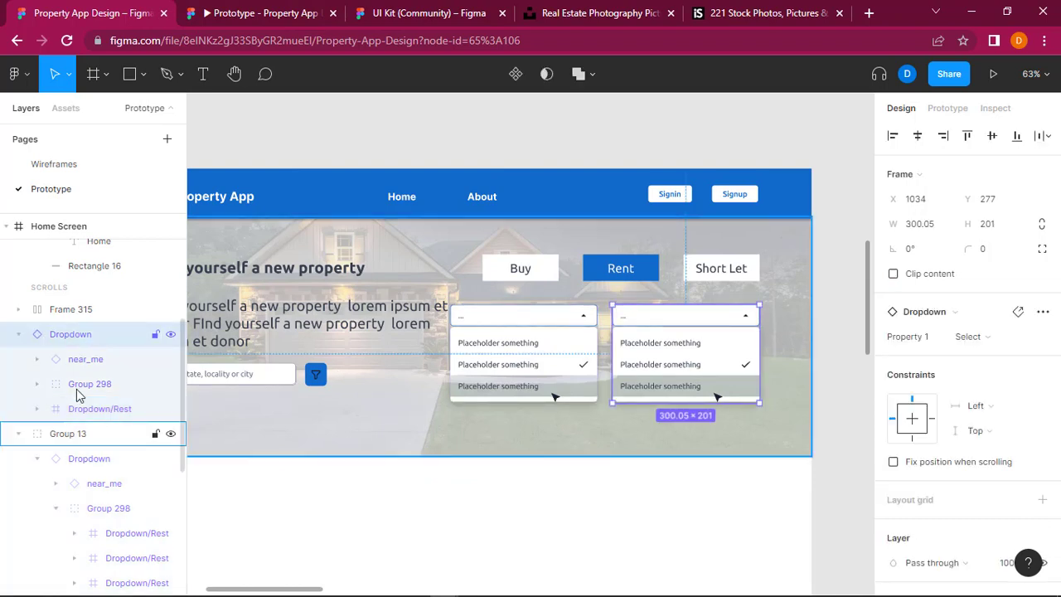
pyautogui.click(19, 336)
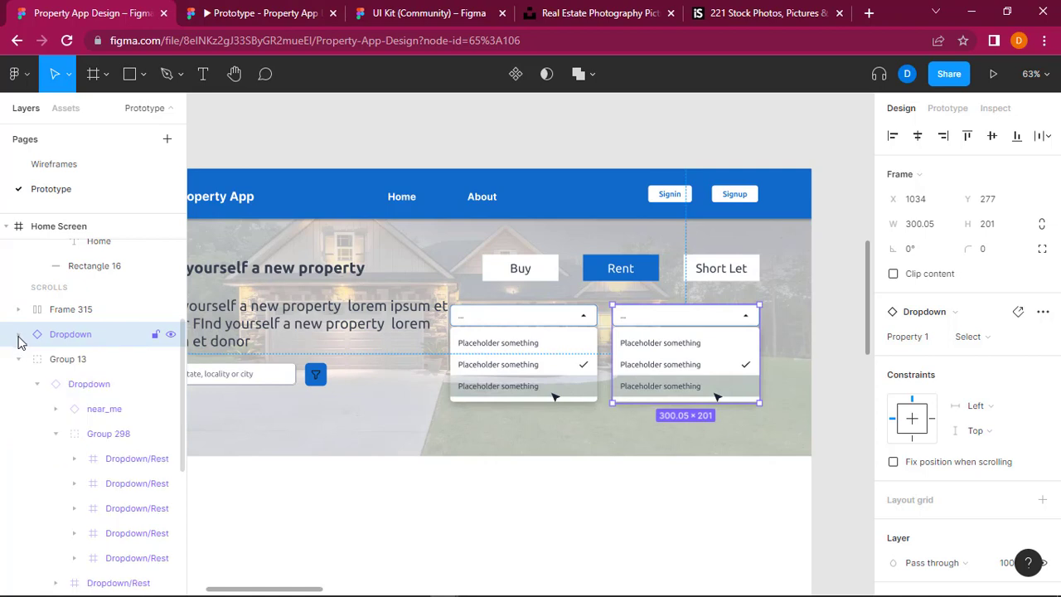
pyautogui.click(37, 384)
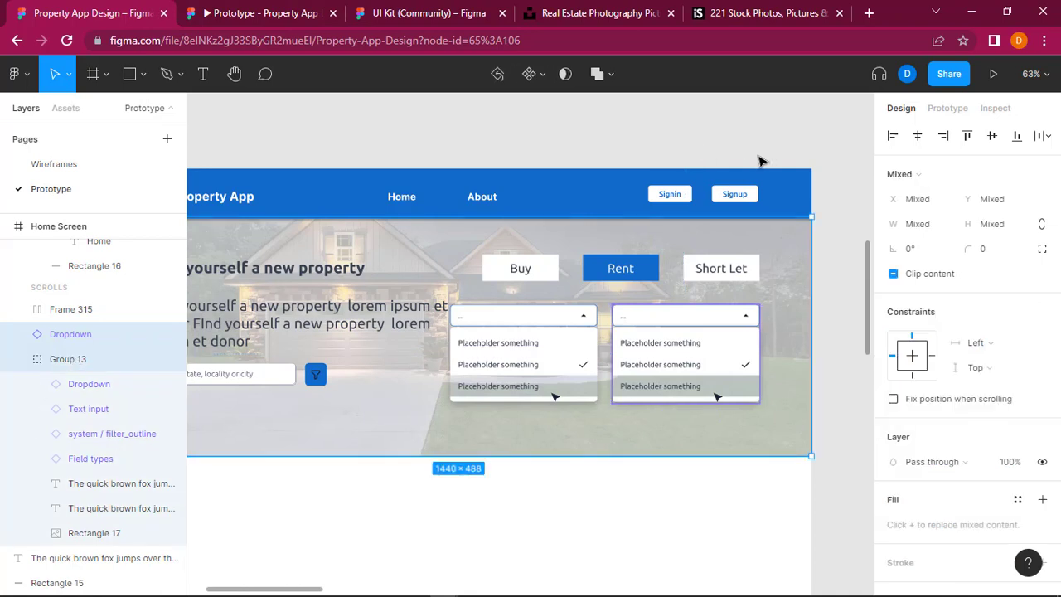
# Step: Select both dropdowns beneath the Buy, Rent and Short Let buttons and shift them together slightly to the right, at Y 279
pyautogui.click(761, 161)
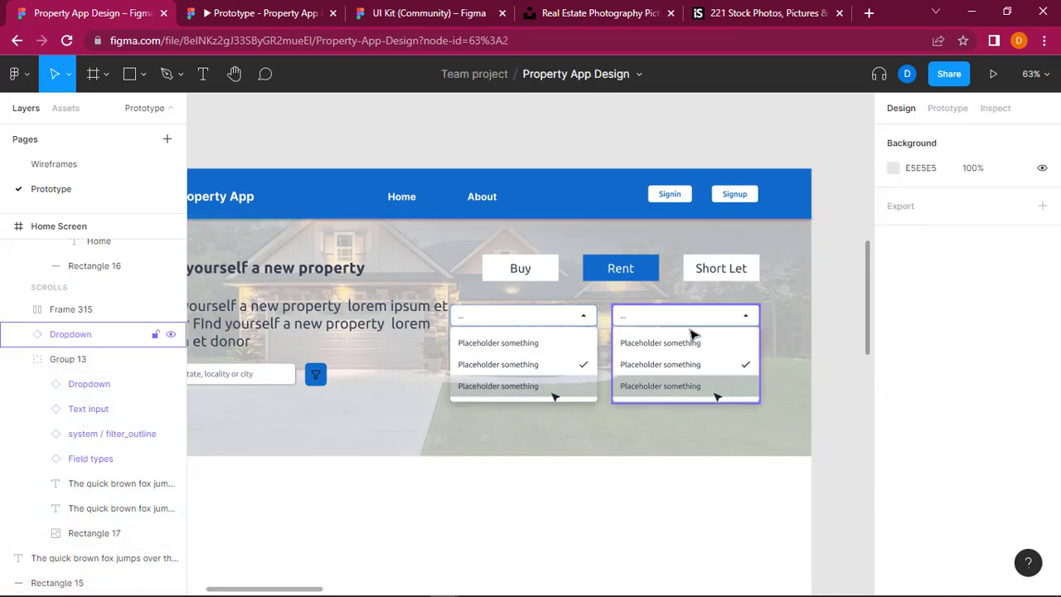
pyautogui.click(692, 333)
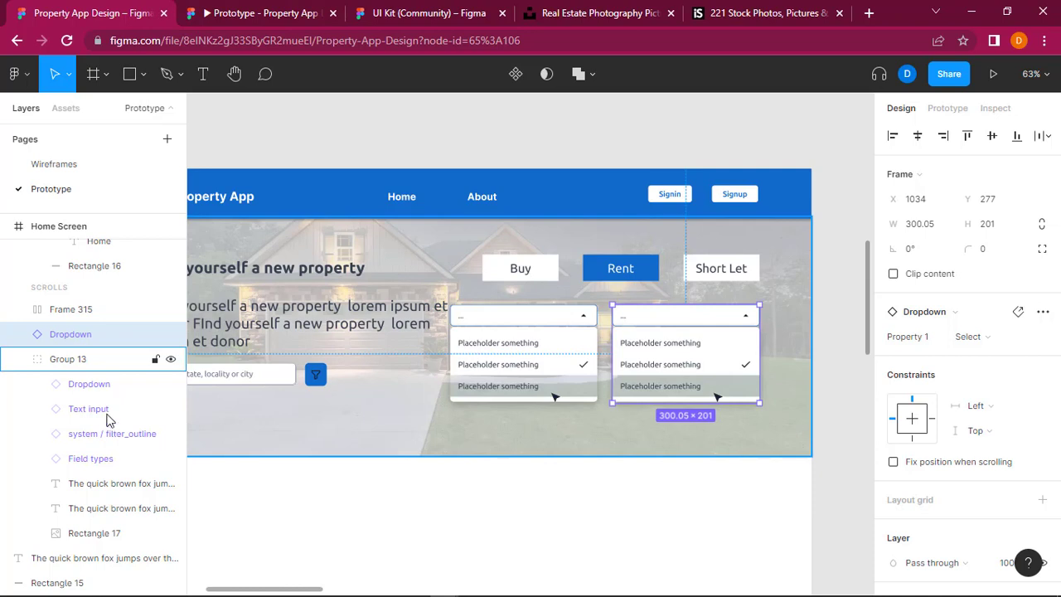
pyautogui.keyDown('shift'); pyautogui.click(99, 384); pyautogui.keyUp('shift')
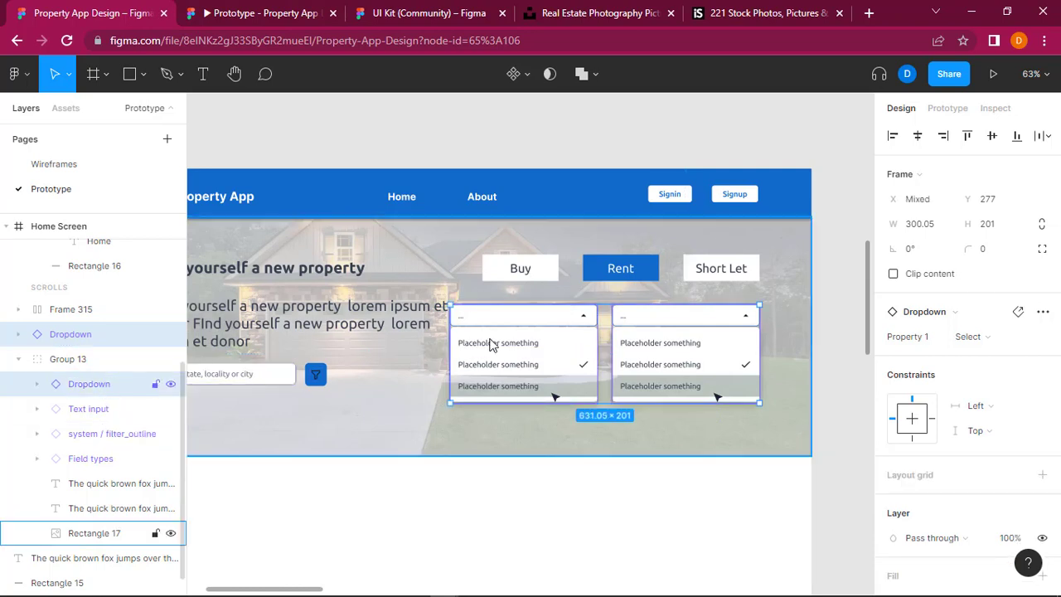
pyautogui.moveTo(554, 317)
pyautogui.mouseDown()
pyautogui.moveTo(570, 311)
pyautogui.moveTo(570, 322)
pyautogui.mouseUp()
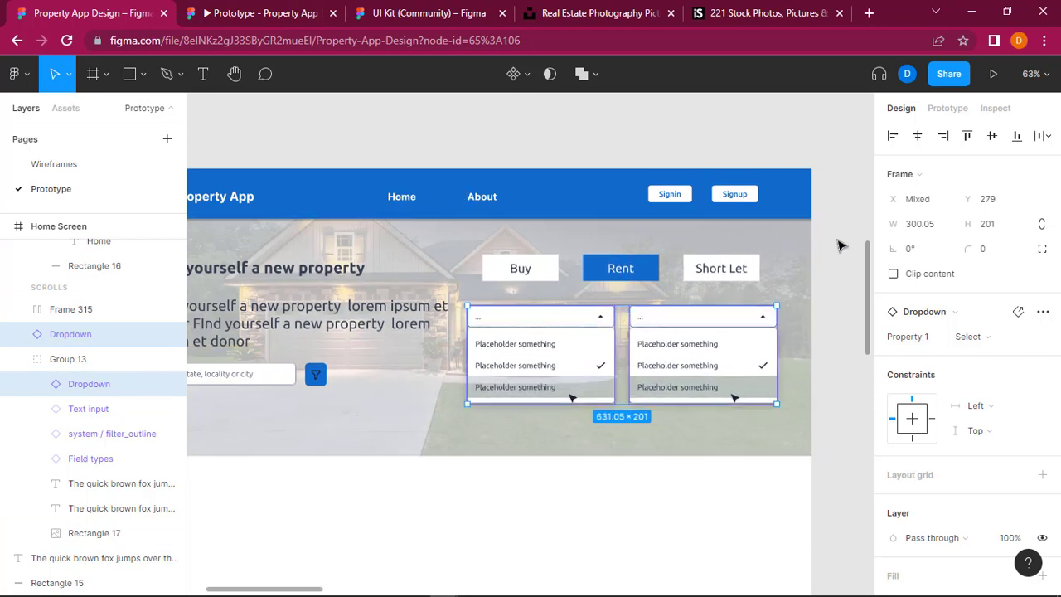
pyautogui.click(839, 245)
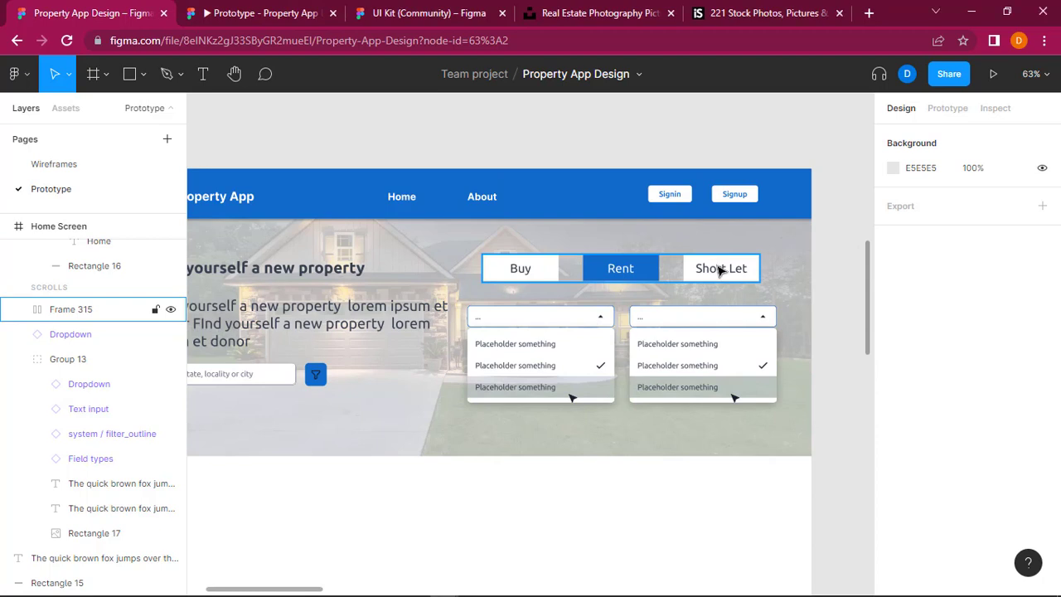
# Step: Copy the "Short Let" text from its button and place the duplicate just above the first dropdown, aligned with its left edge
pyautogui.click(729, 272)
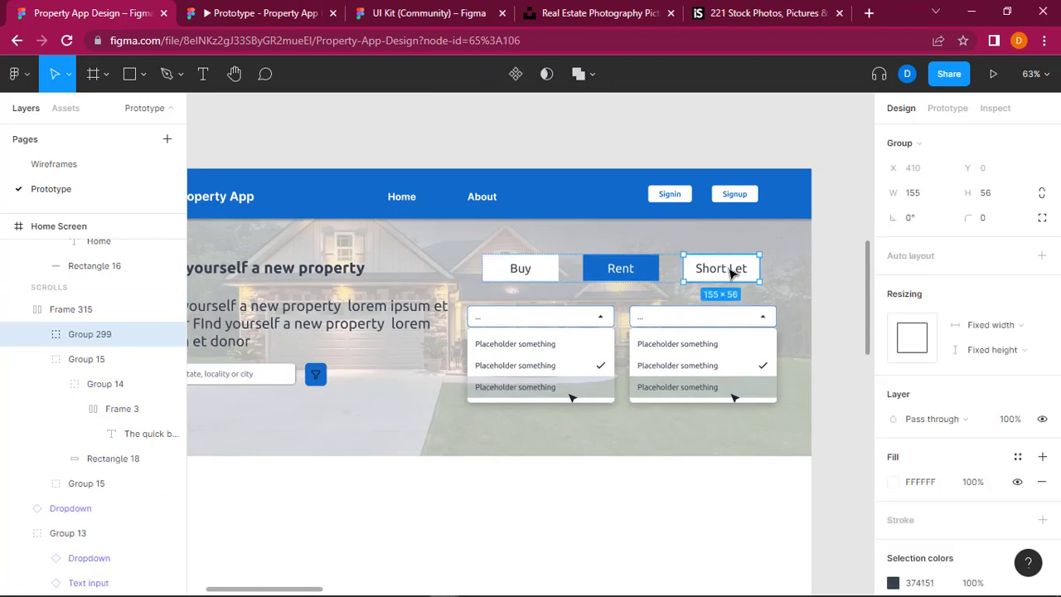
pyautogui.doubleClick(730, 272)
pyautogui.doubleClick(730, 271)
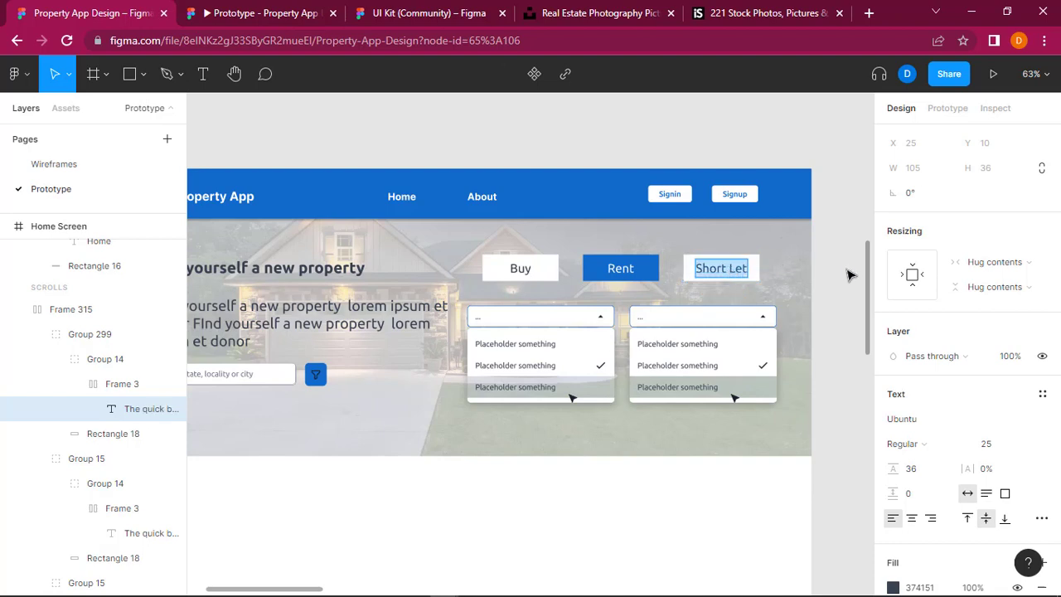
pyautogui.press('Escape')
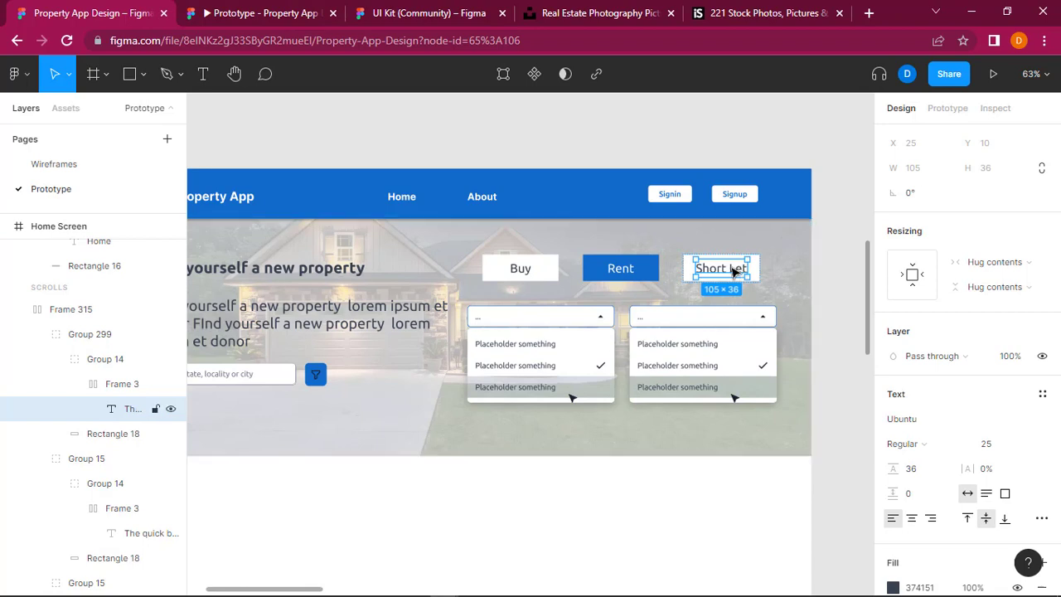
pyautogui.rightClick(734, 271)
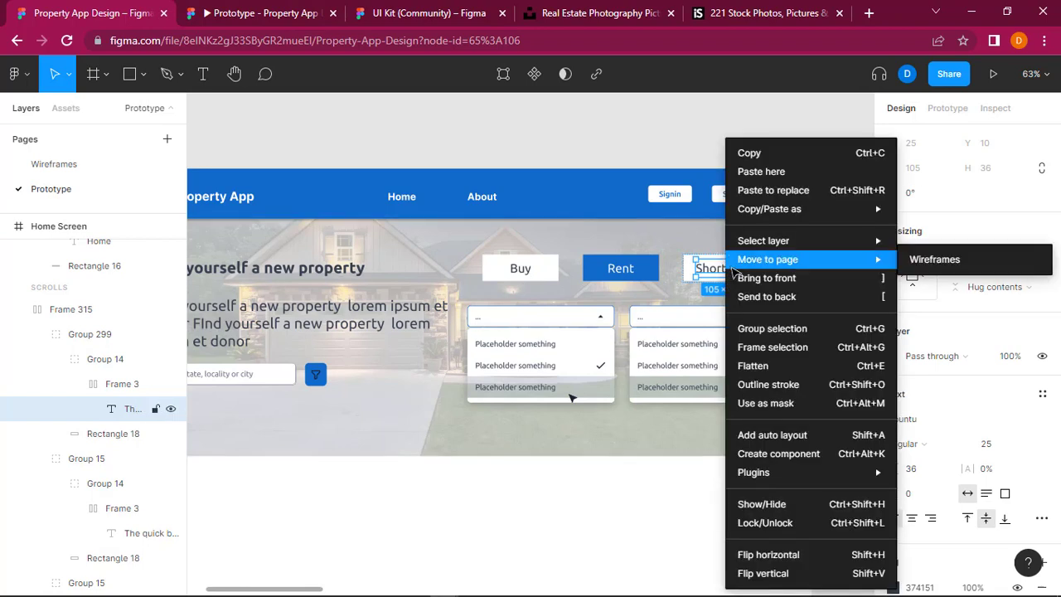
pyautogui.click(773, 155)
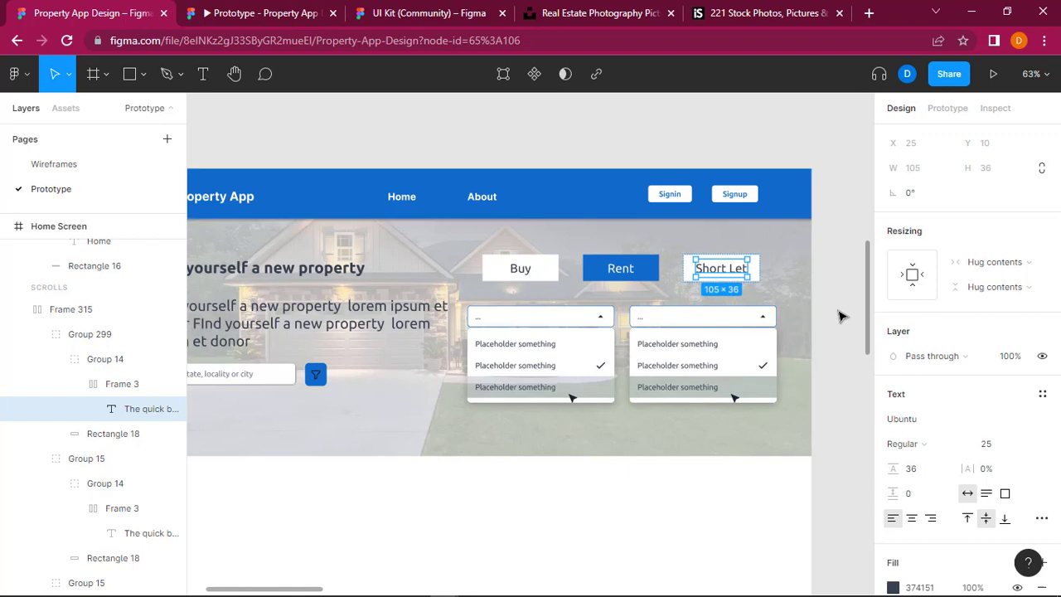
pyautogui.click(838, 316)
pyautogui.hotkey('ctrl', 'v')
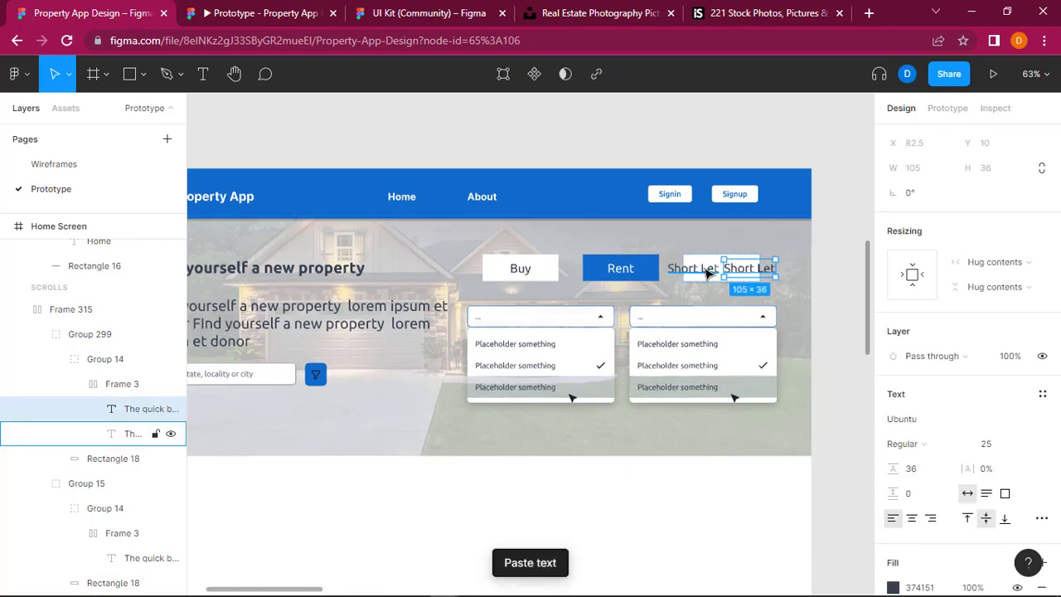
pyautogui.moveTo(706, 273); pyautogui.dragTo(508, 306)
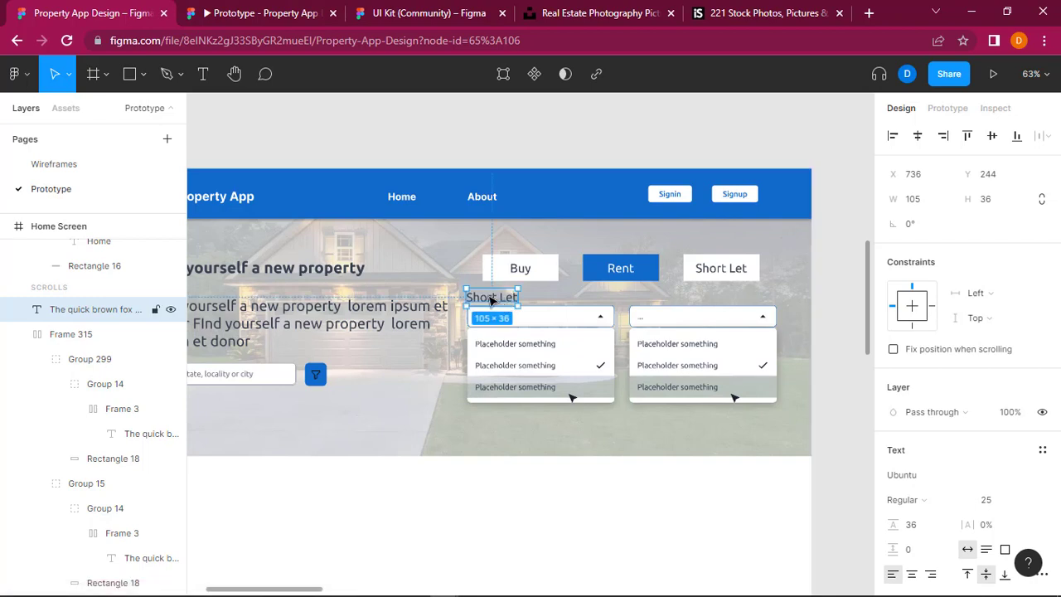
# Step: Replace the copied label's text above the first dropdown with "Type"
pyautogui.doubleClick(490, 296)
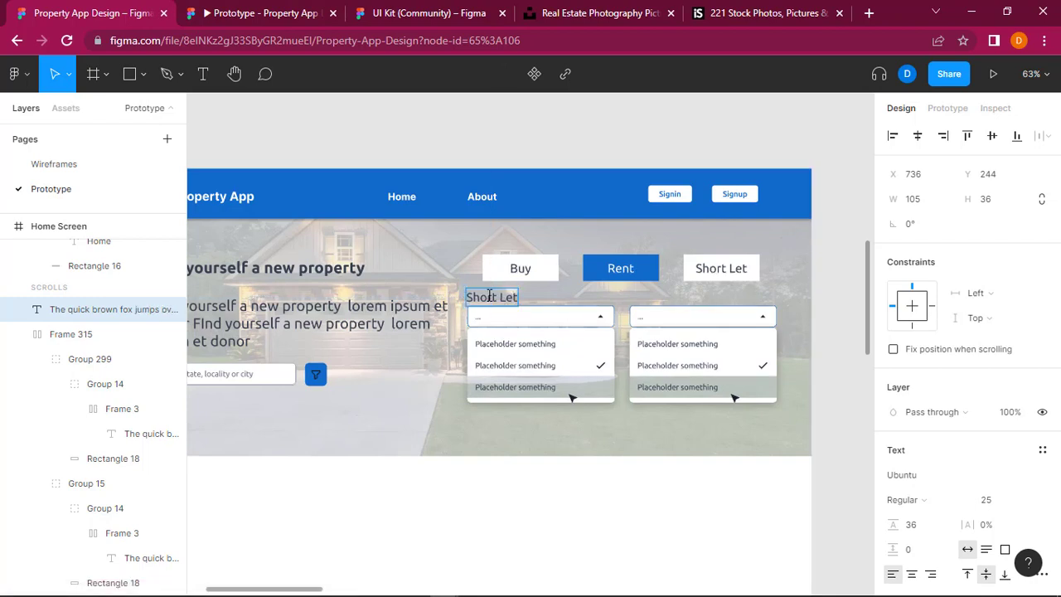
pyautogui.doubleClick(489, 295)
pyautogui.write('Type')
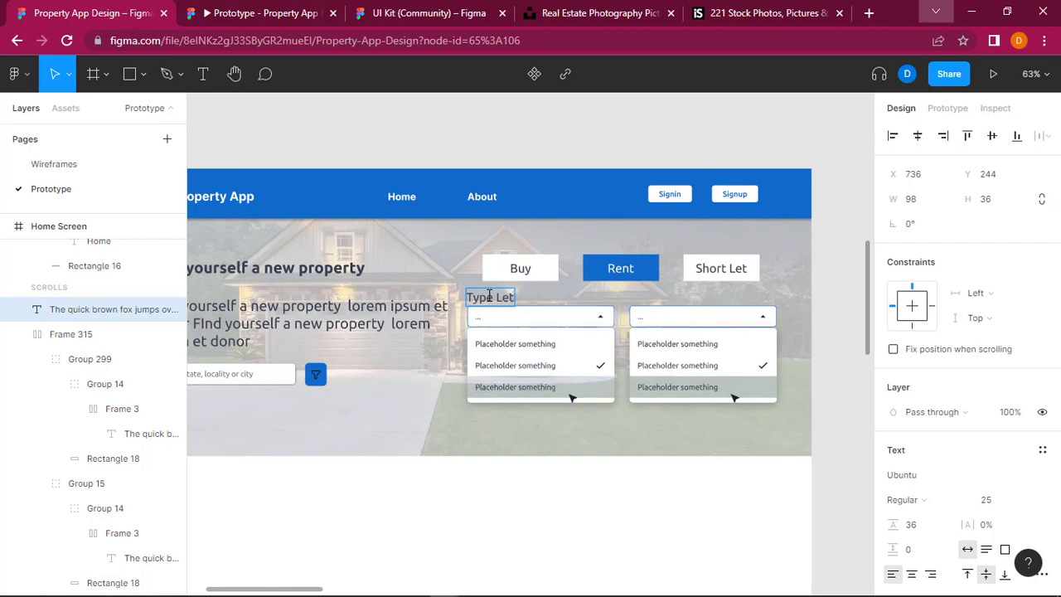
pyautogui.tripleClick(489, 295)
pyautogui.click(489, 296)
pyautogui.write('Ty')
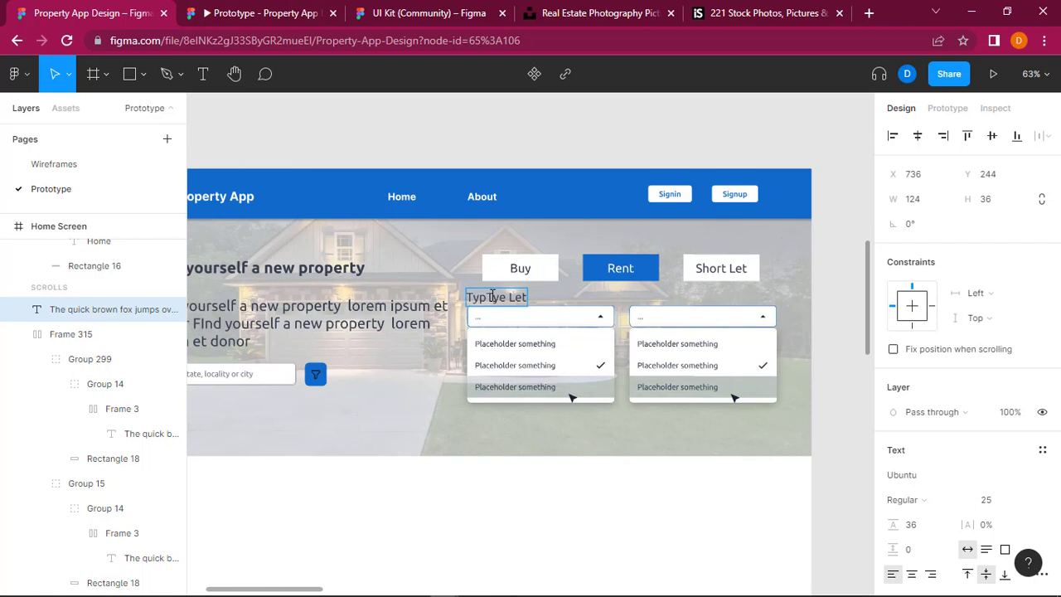
pyautogui.hotkey('ctrl', 'a')
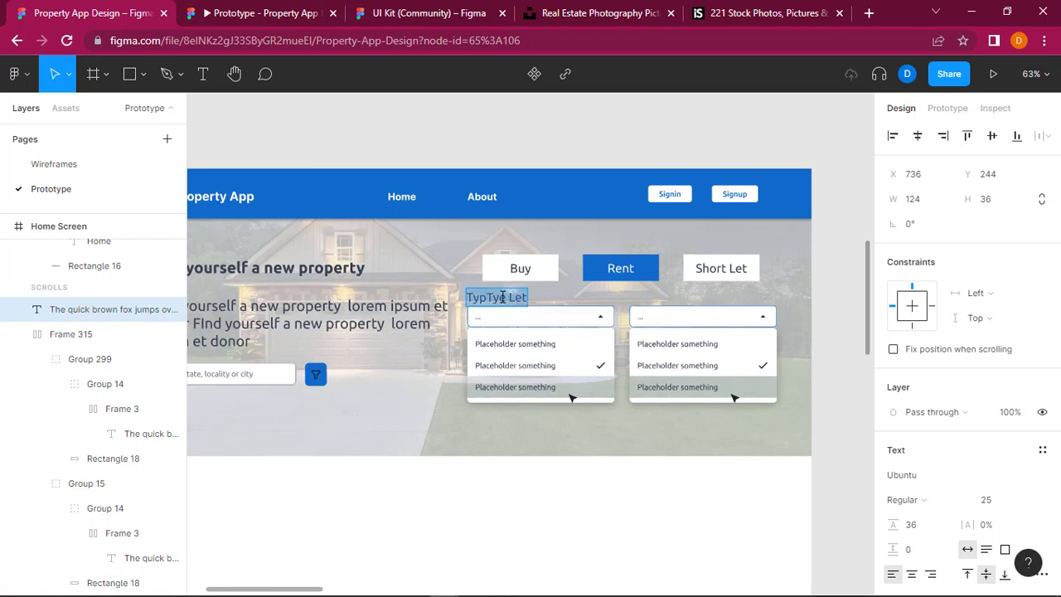
pyautogui.write('Type')
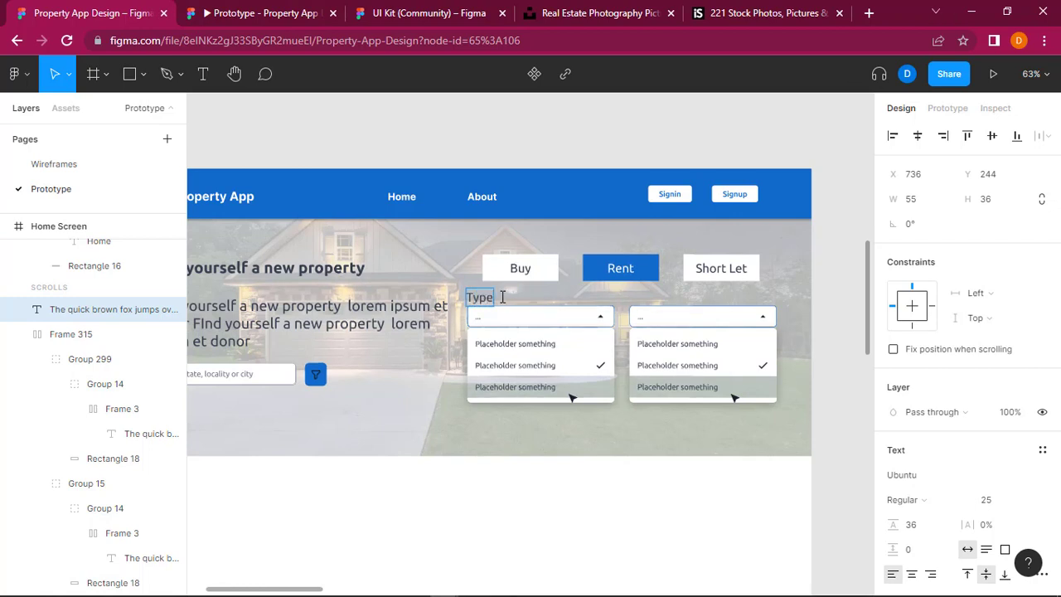
# Step: Set the font size of the "Type" label to 20
pyautogui.hotkey('ctrl', 'a')
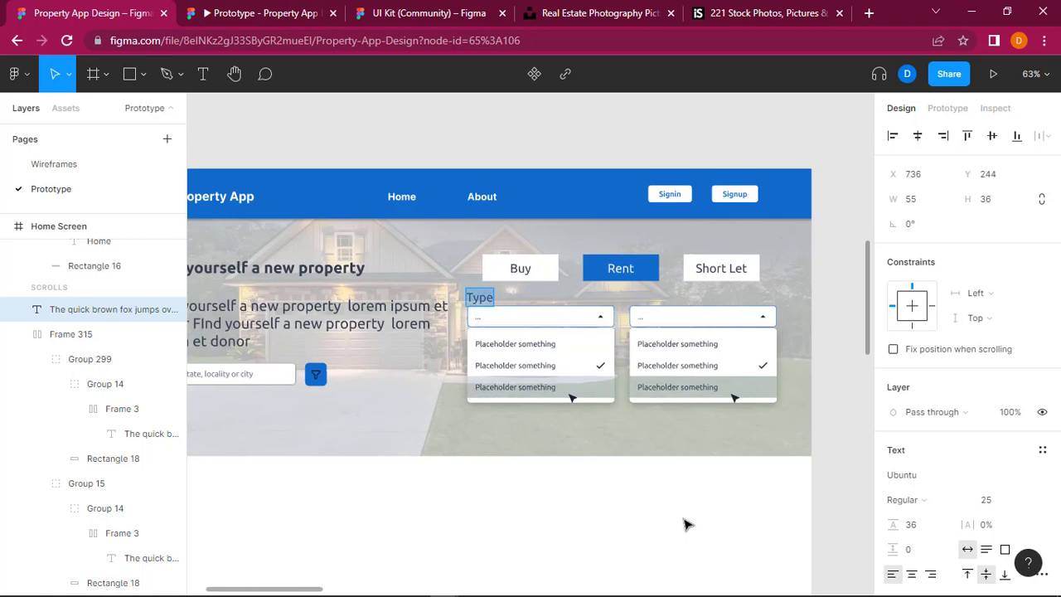
pyautogui.click(989, 501)
pyautogui.write('20')
pyautogui.press('Return')
pyautogui.click(503, 361)
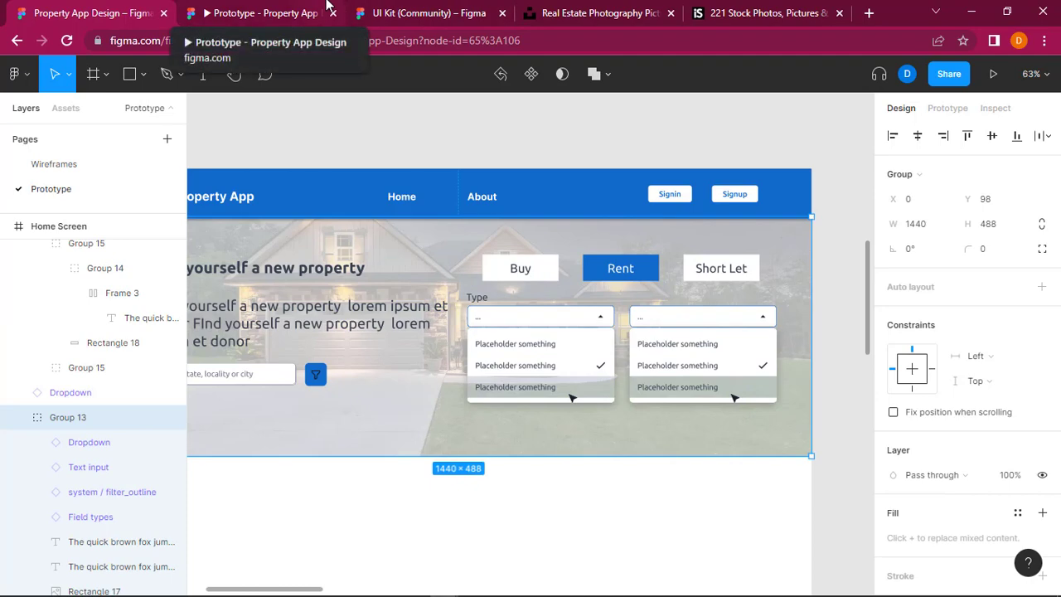
# Step: Check the hero section's dropdown layout in the prototype preview and return to the design file
pyautogui.click(325, 7)
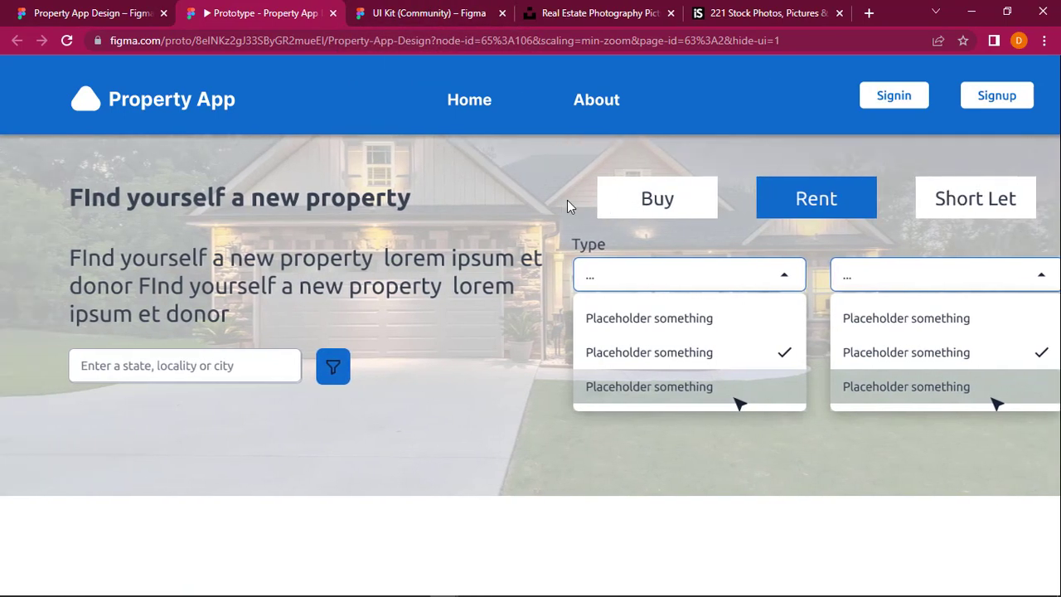
pyautogui.click(121, 10)
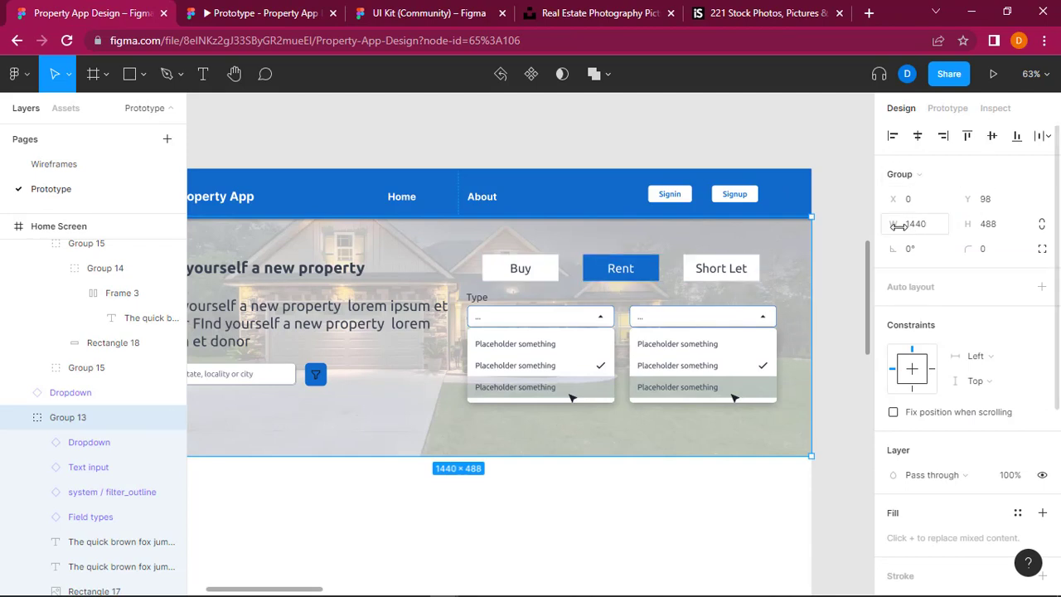
# Step: Narrow the hero section's group, adjusting its width to about 1435
pyautogui.moveTo(889, 230); pyautogui.dragTo(880, 230)
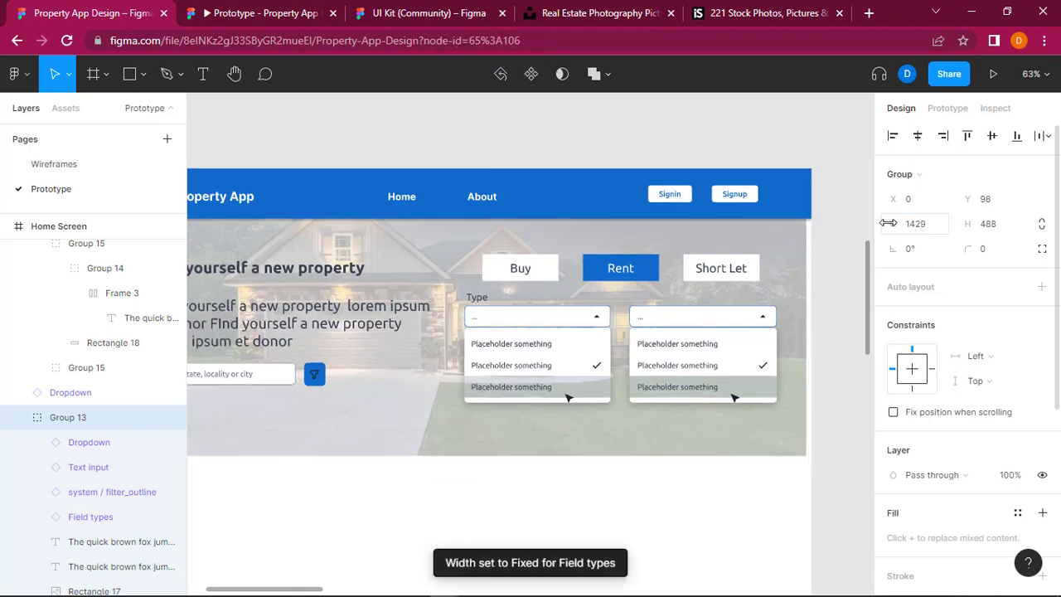
pyautogui.click(888, 223)
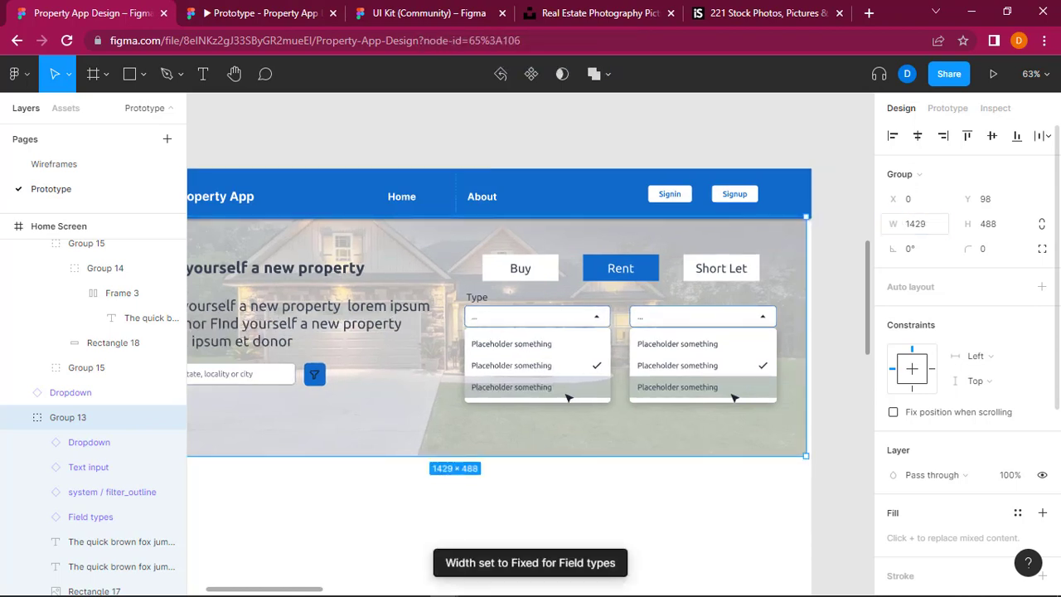
pyautogui.moveTo(893, 224); pyautogui.dragTo(895, 224)
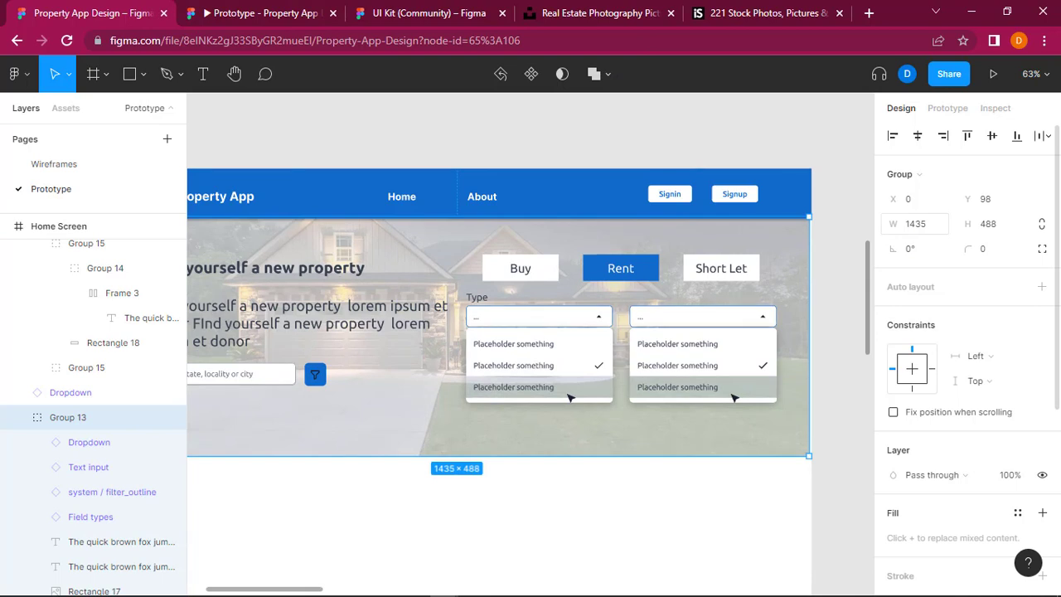
pyautogui.click(900, 223)
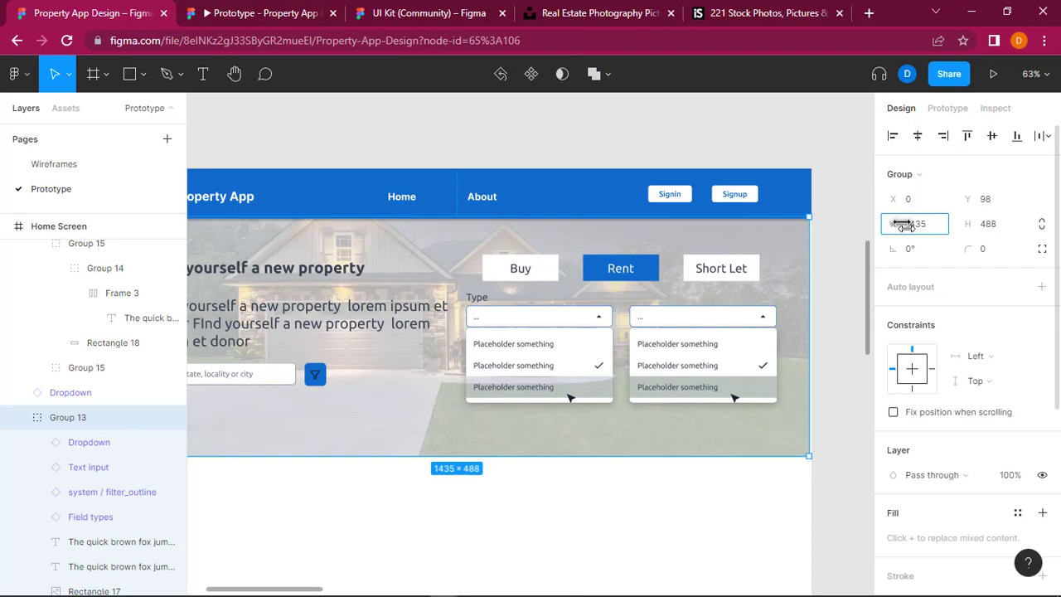
pyautogui.moveTo(902, 224); pyautogui.dragTo(909, 225)
# Step: Switch to the UI Kit file and examine the Dropdown component's variants, including Default, for a suitable collapsed field
pyautogui.click(305, 4)
pyautogui.click(466, 6)
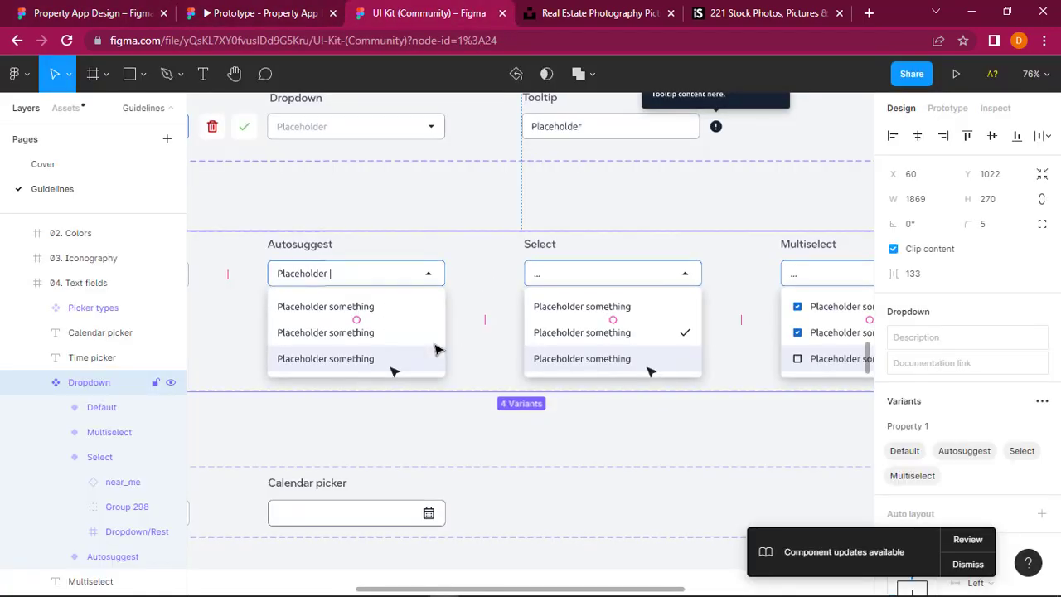
pyautogui.hscroll(-2, 414, 353)
pyautogui.scroll(-2, 415, 352)
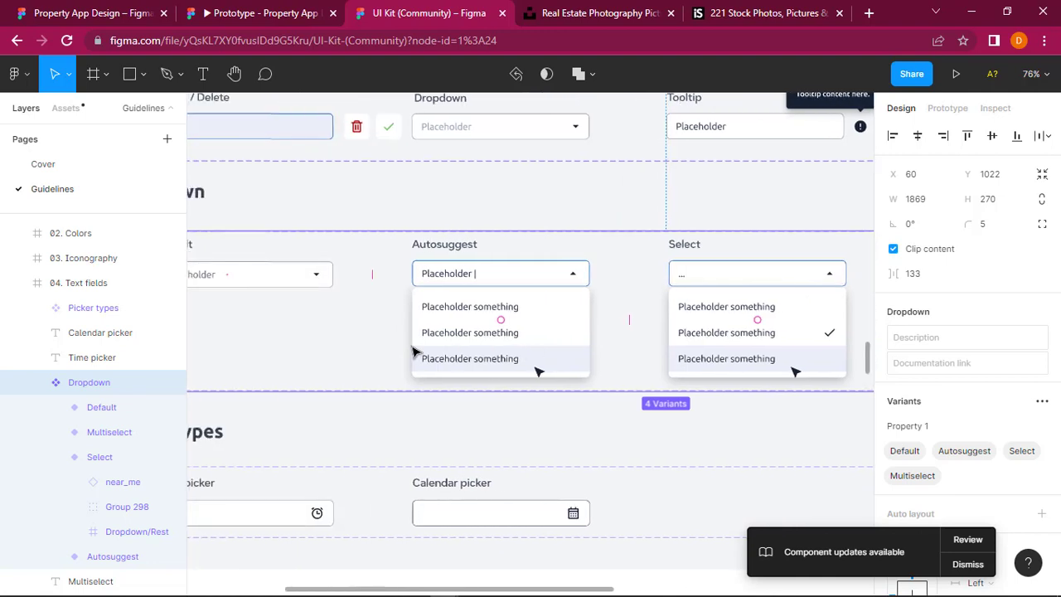
pyautogui.scroll(1, 417, 351)
pyautogui.hscroll(-1, 417, 350)
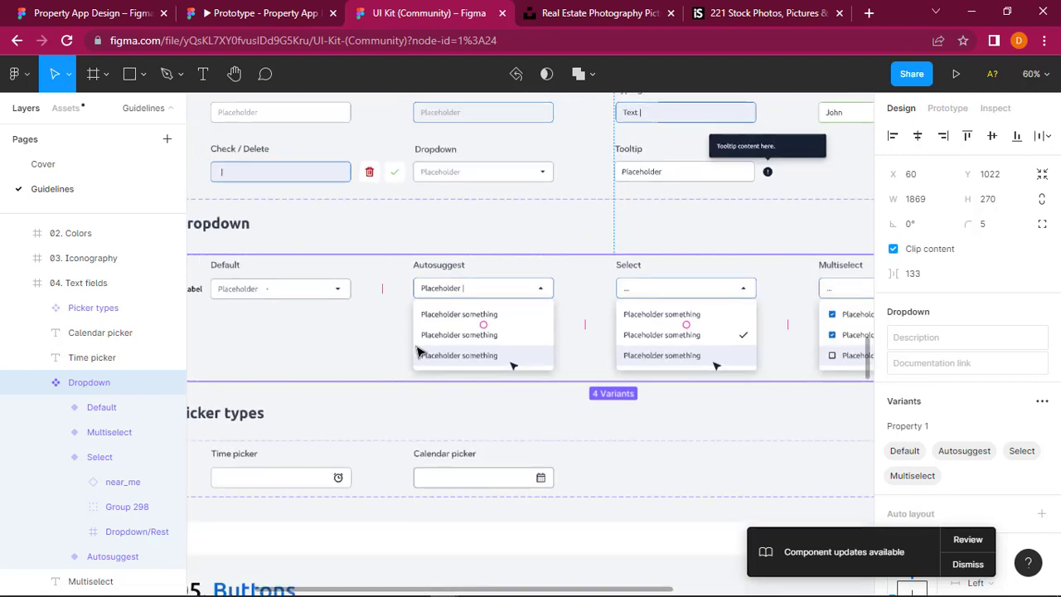
pyautogui.hscroll(-1, 417, 351)
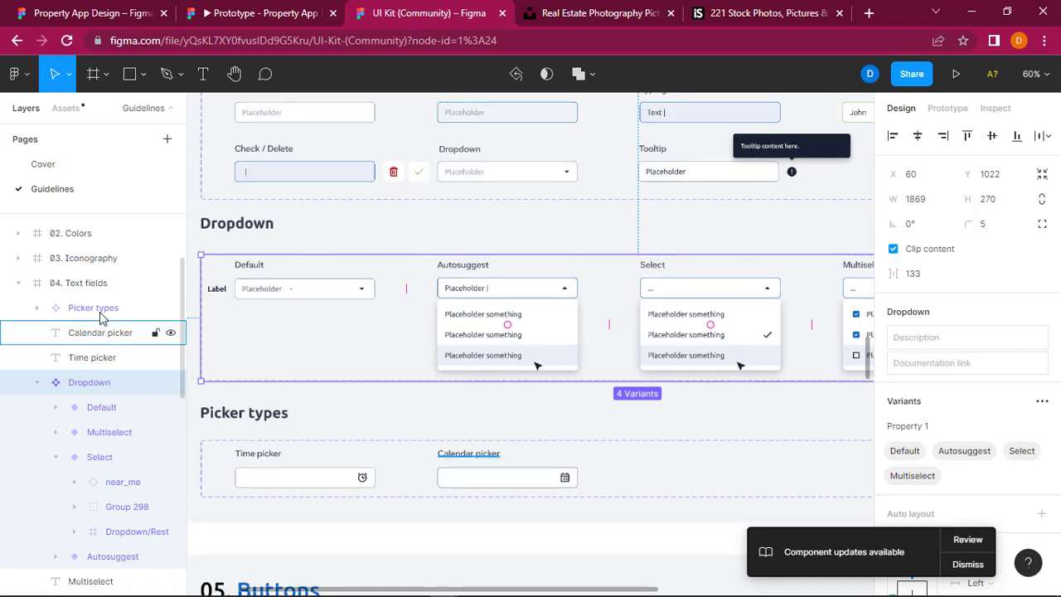
pyautogui.click(114, 414)
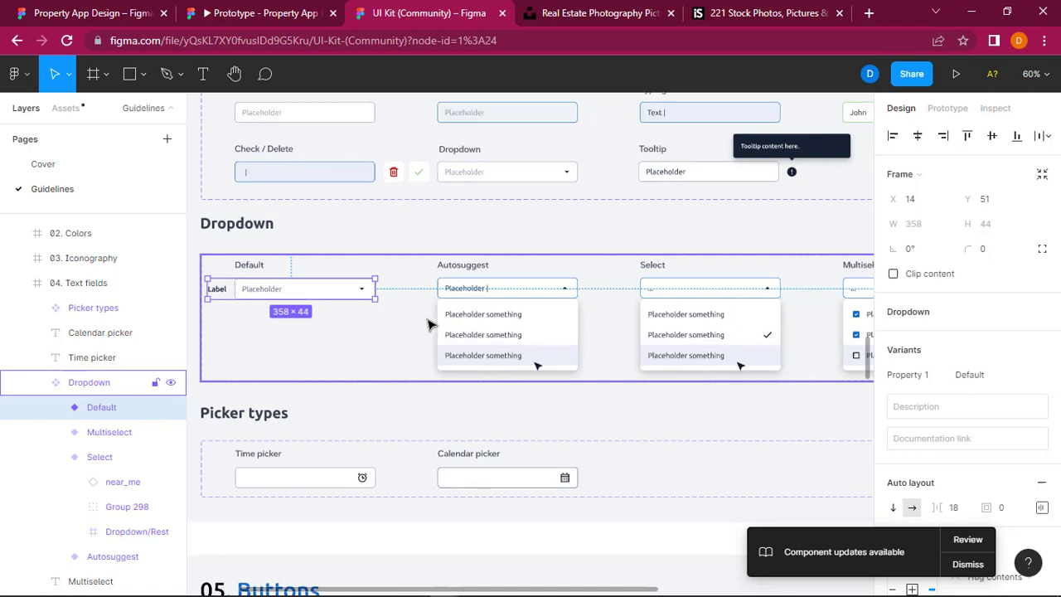
# Step: Copy the Dropdown variant of the Text input component from the UI Kit file
pyautogui.click(481, 178)
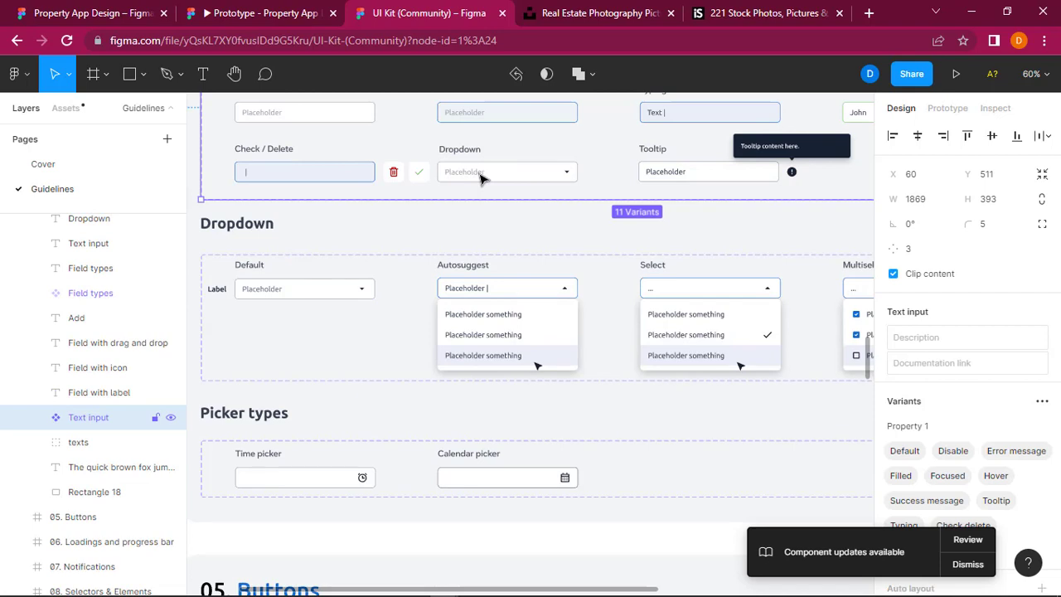
pyautogui.scroll(2, 481, 179)
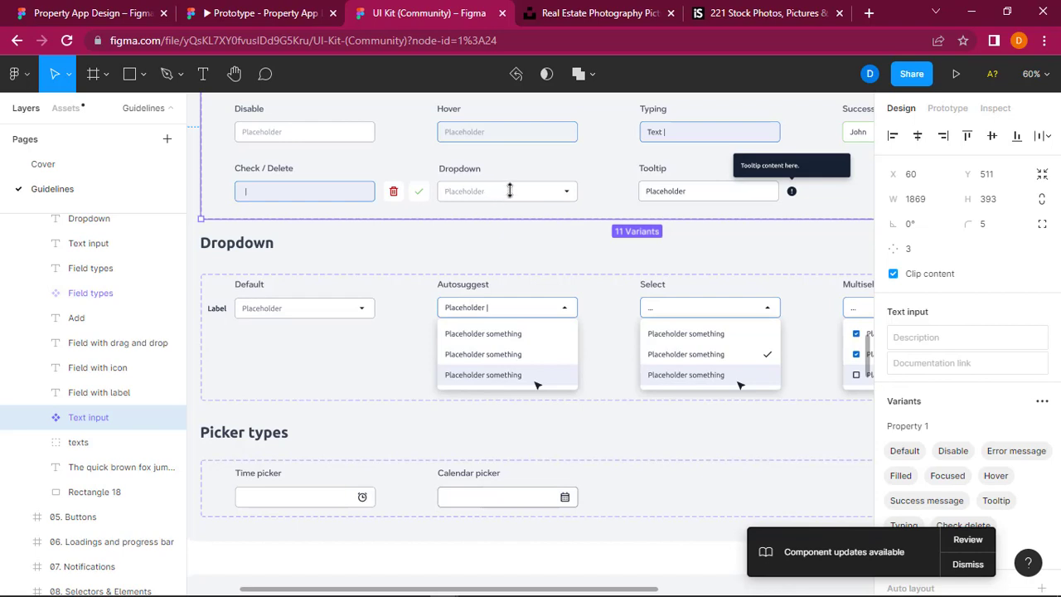
pyautogui.click(572, 188)
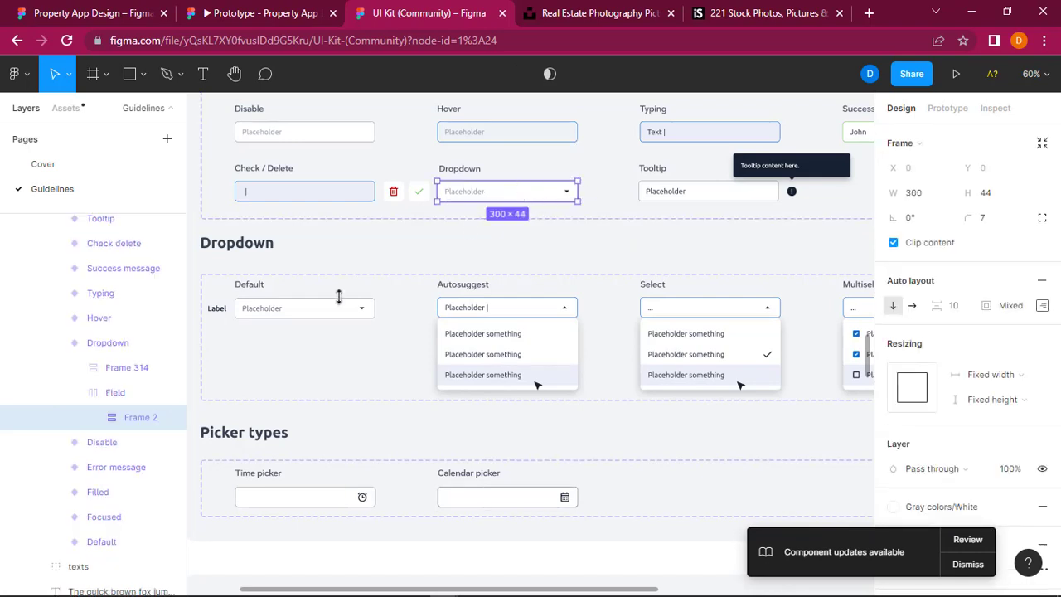
pyautogui.click(93, 347)
pyautogui.rightClick(93, 346)
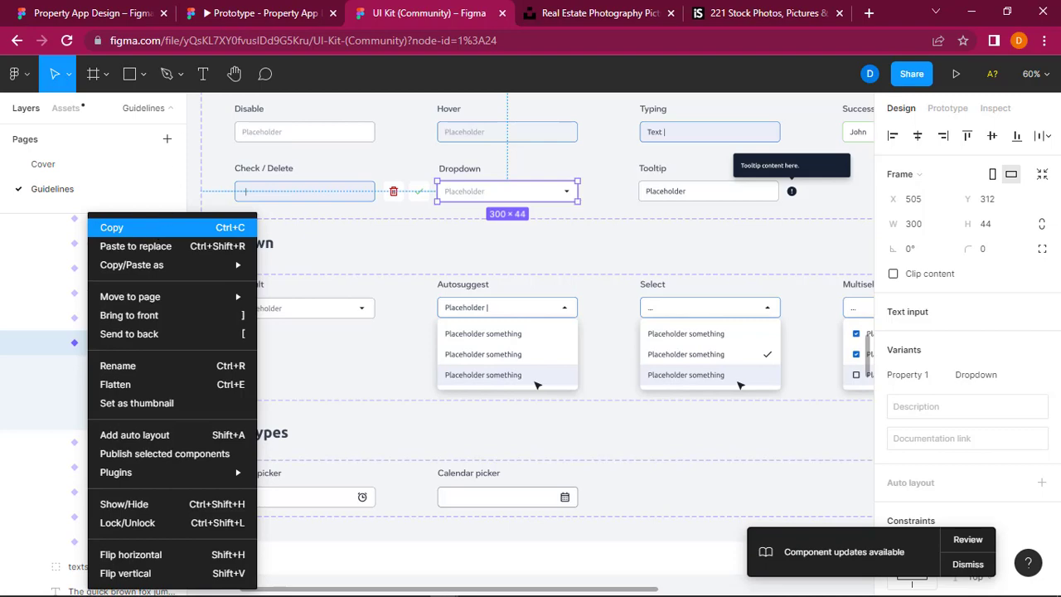
# Step: Switch to the Property App Design file and narrow the hero section's group to a width of 1440
pyautogui.click(99, 9)
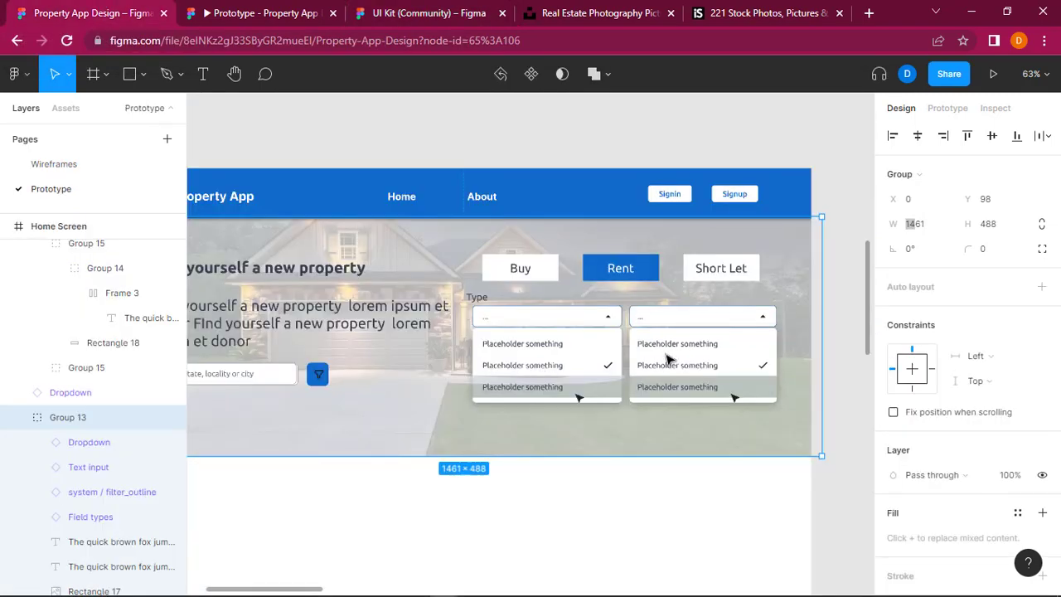
pyautogui.moveTo(822, 290); pyautogui.dragTo(812, 290)
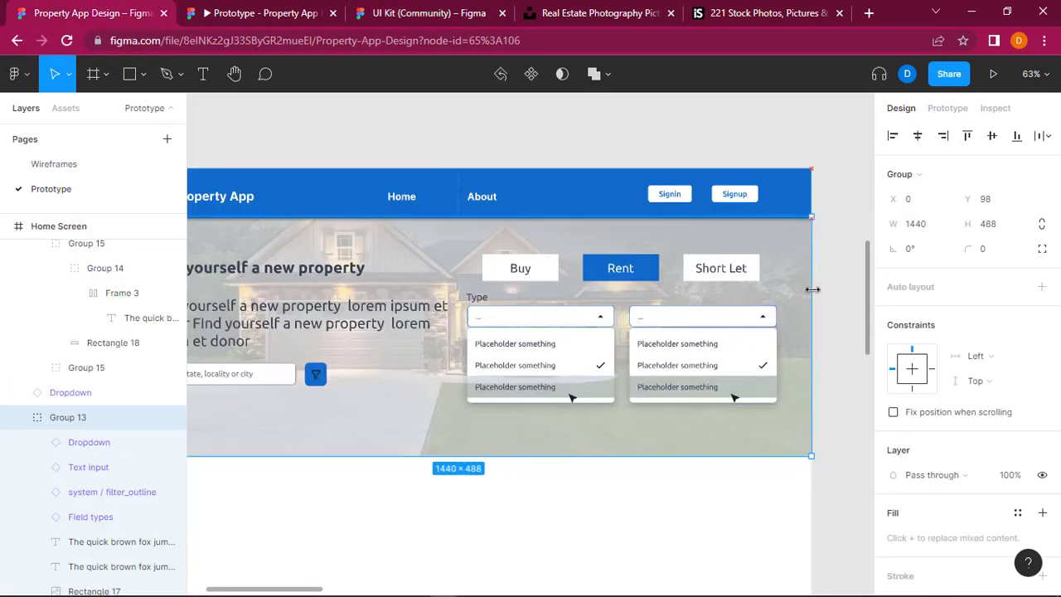
pyautogui.click(833, 296)
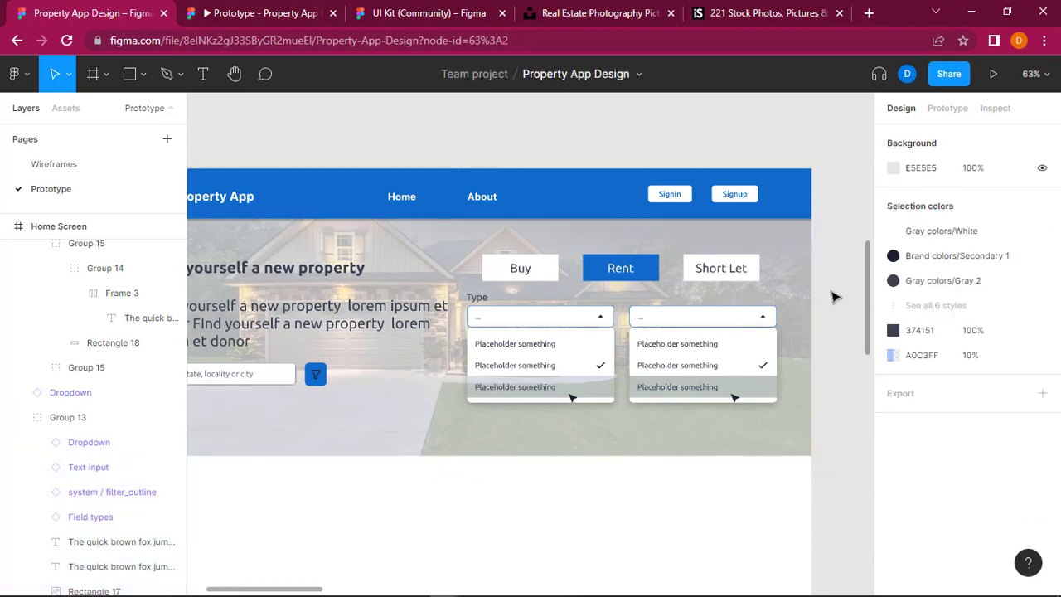
# Step: Replace the expanded dropdown below the Buy button with the copied collapsed field, and align the "Type" label with its start edge
pyautogui.hotkey('ctrl', 'v')
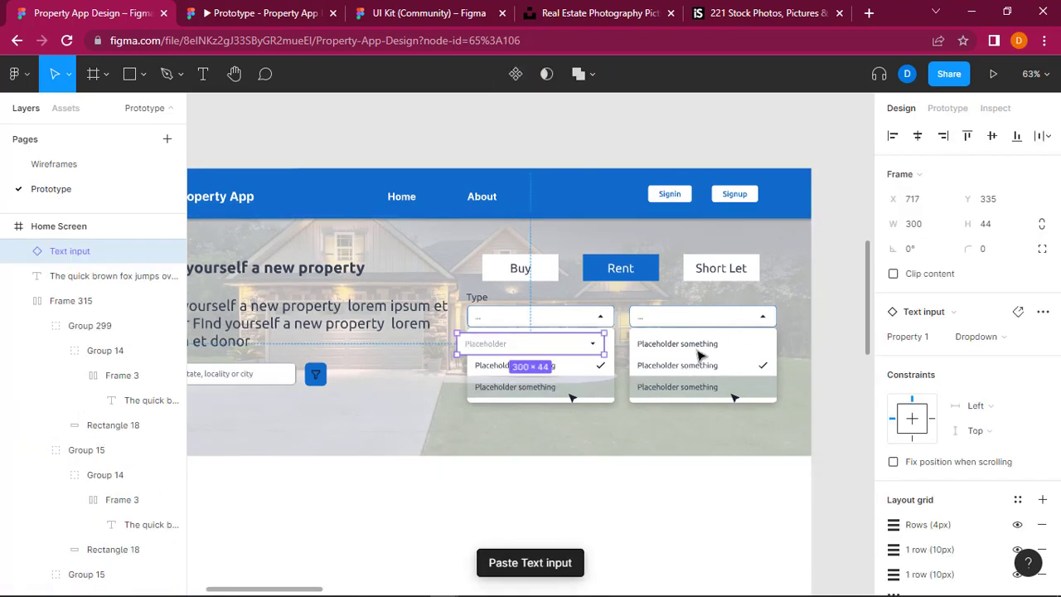
pyautogui.click(562, 311)
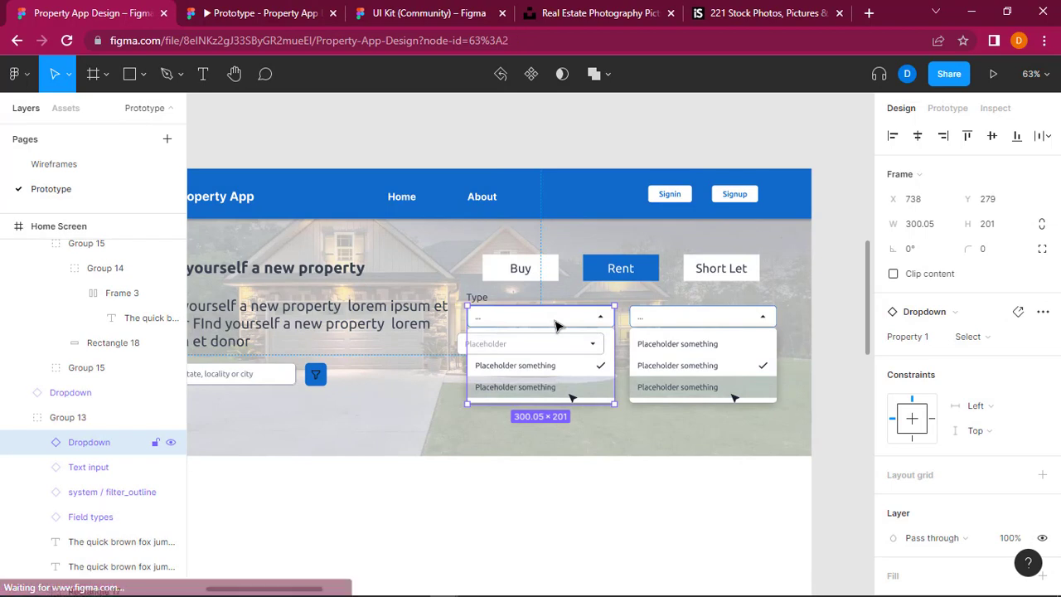
pyautogui.press('Delete')
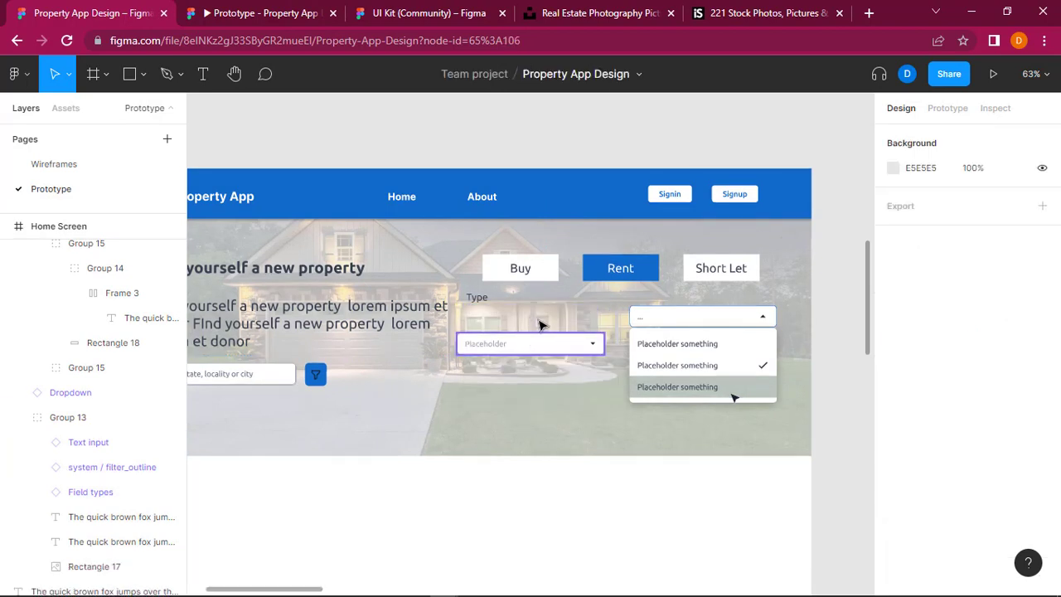
pyautogui.moveTo(519, 347); pyautogui.dragTo(548, 315)
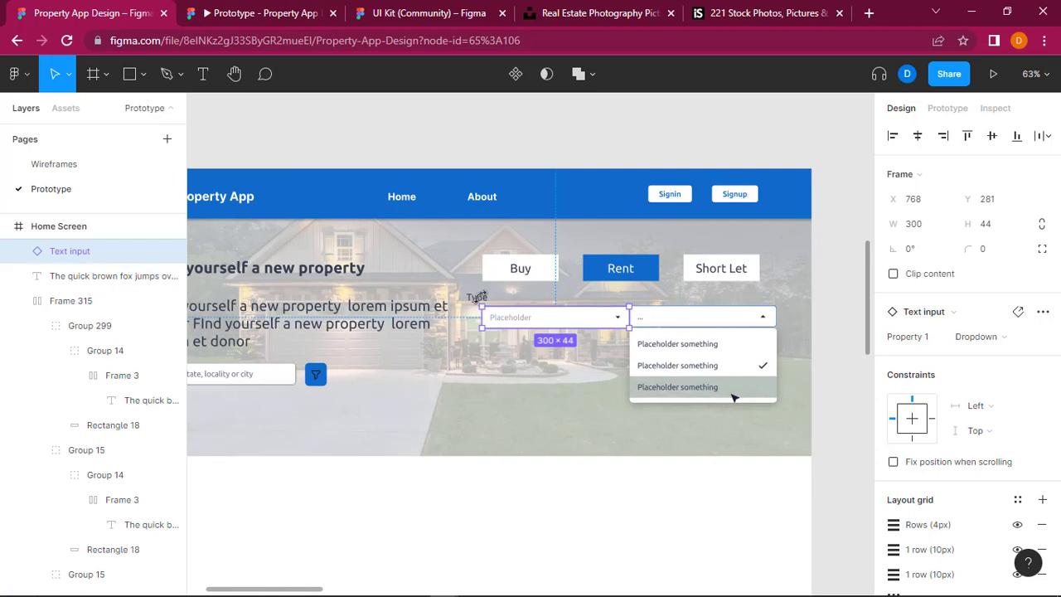
pyautogui.press('Escape')
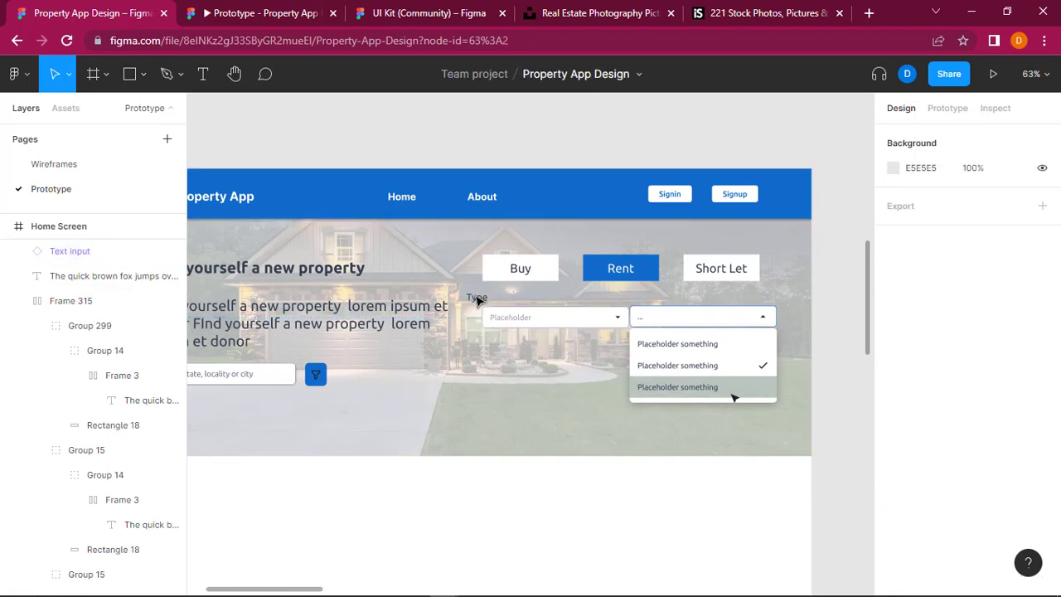
pyautogui.moveTo(481, 304); pyautogui.dragTo(495, 302)
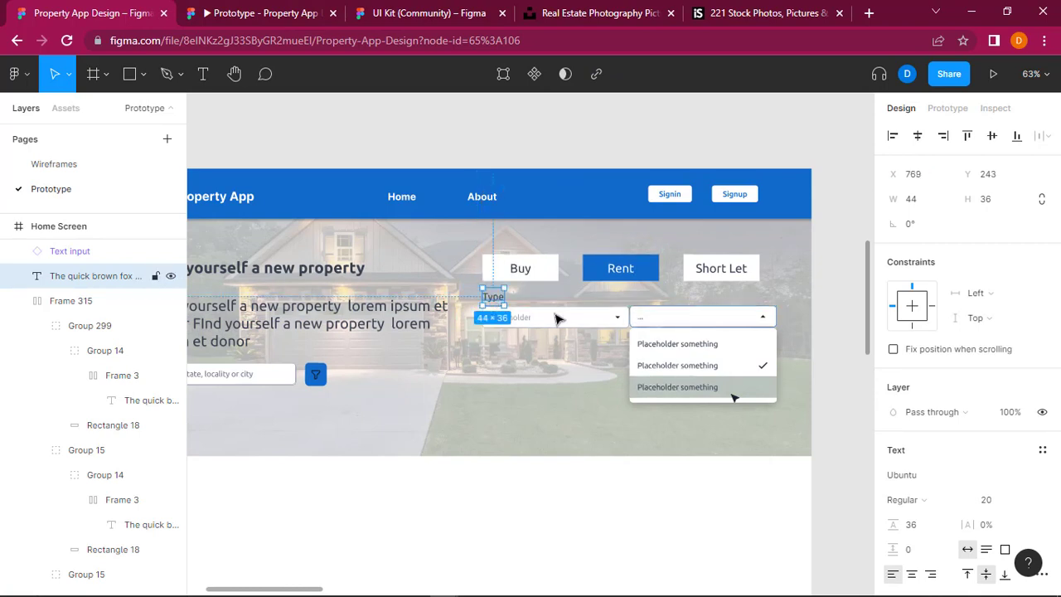
pyautogui.click(840, 326)
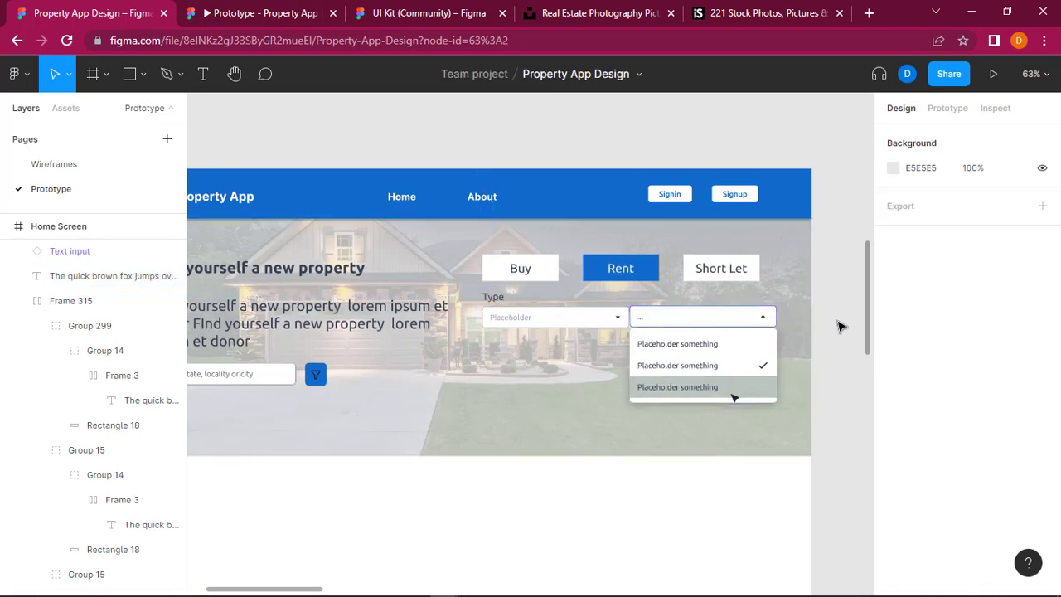
# Step: Try narrowing the collapsed dropdown field under the "Type" label to a width of 279
pyautogui.click(624, 318)
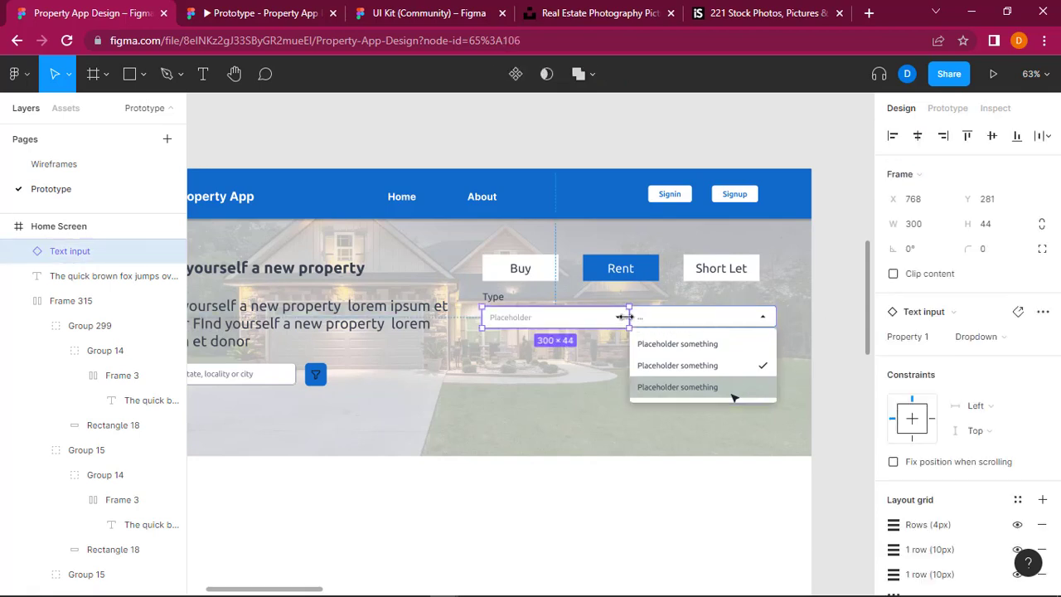
pyautogui.moveTo(621, 317); pyautogui.dragTo(619, 316)
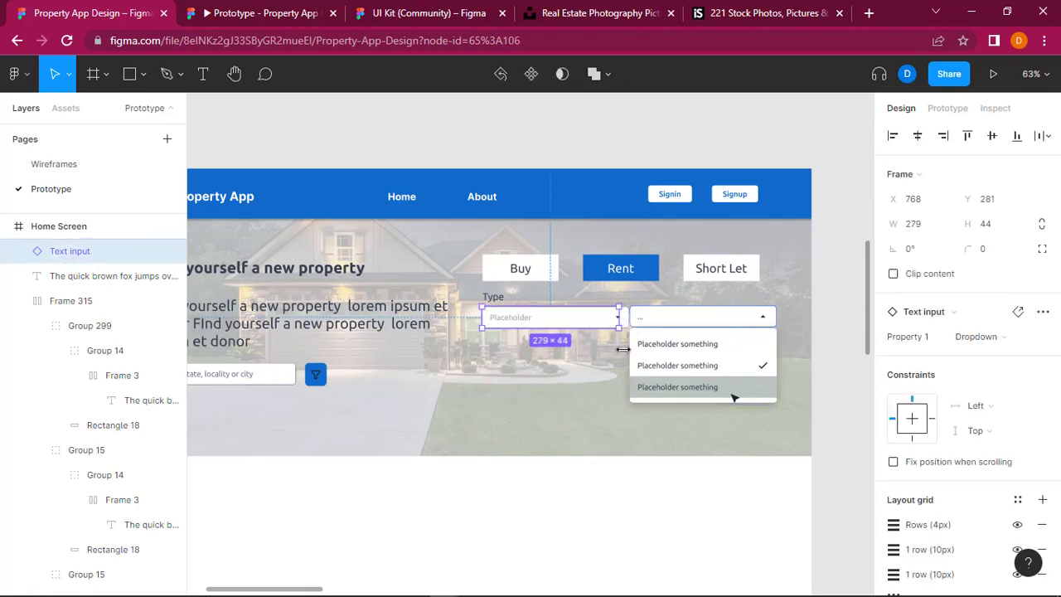
pyautogui.hotkey('ctrl', 'z')
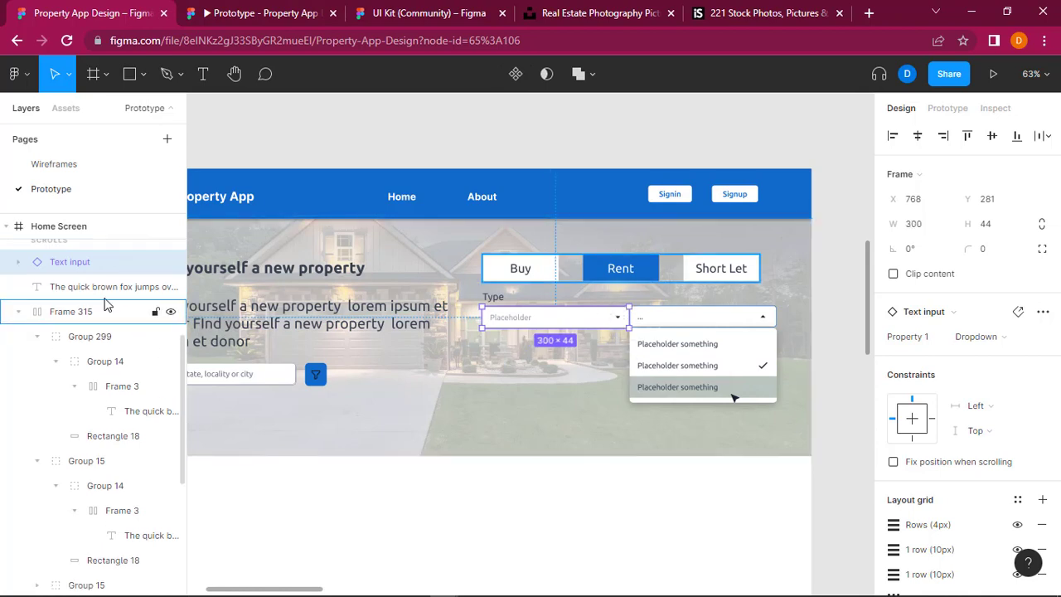
# Step: Collapse the Menu Bar and Frame 315 entries in the Home Screen's layer list
pyautogui.scroll(3, 104, 305)
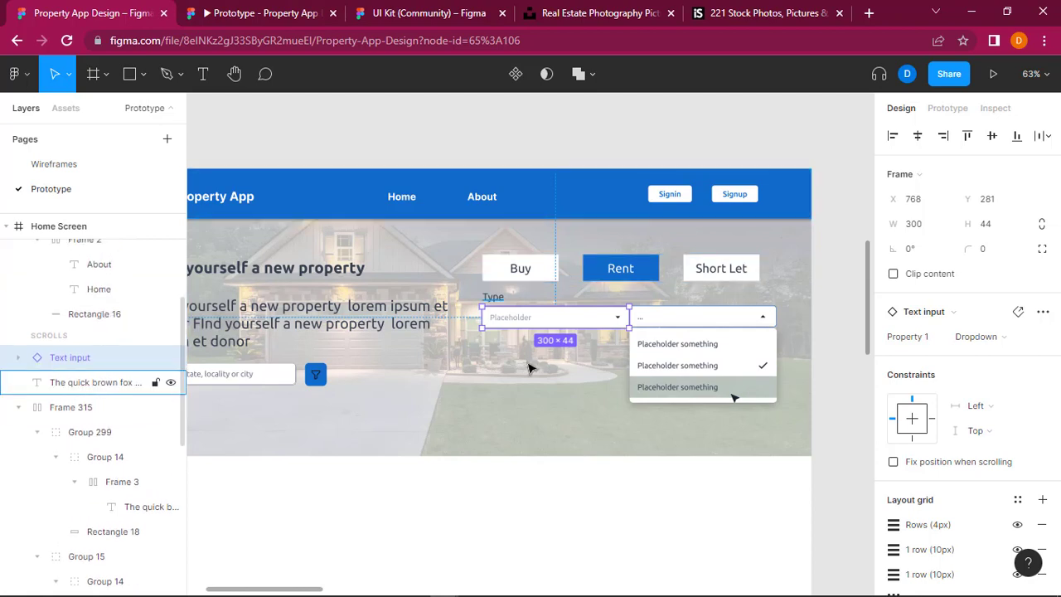
pyautogui.click(598, 337)
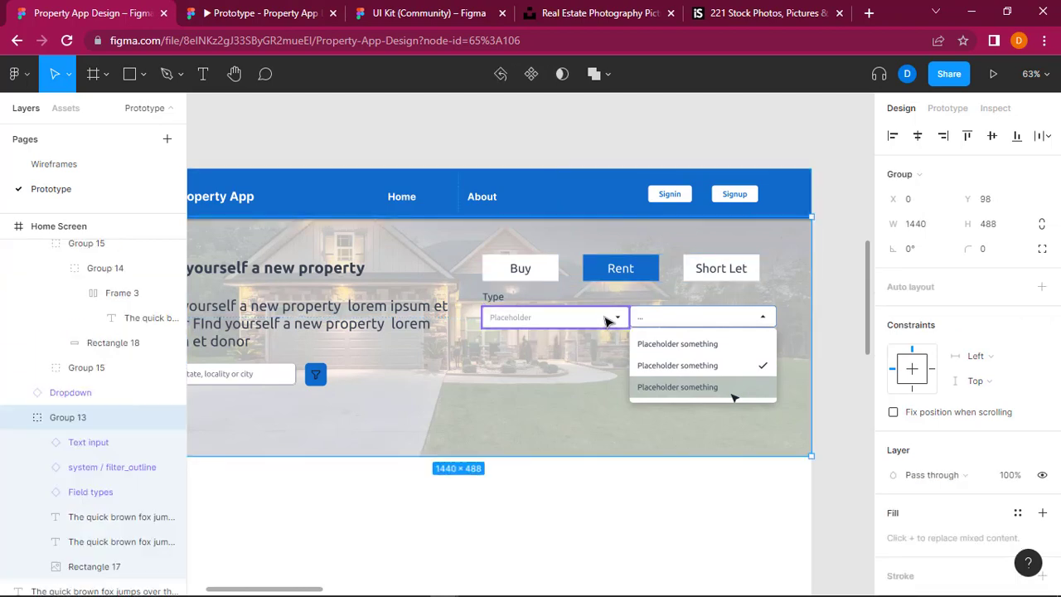
pyautogui.click(604, 312)
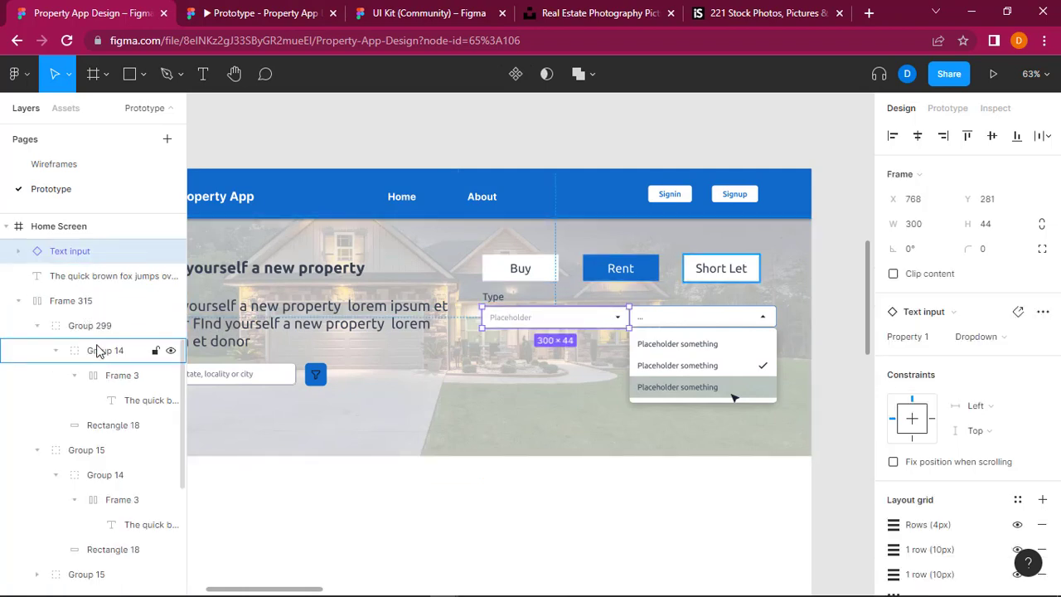
pyautogui.scroll(3, 97, 348)
pyautogui.scroll(3, 97, 351)
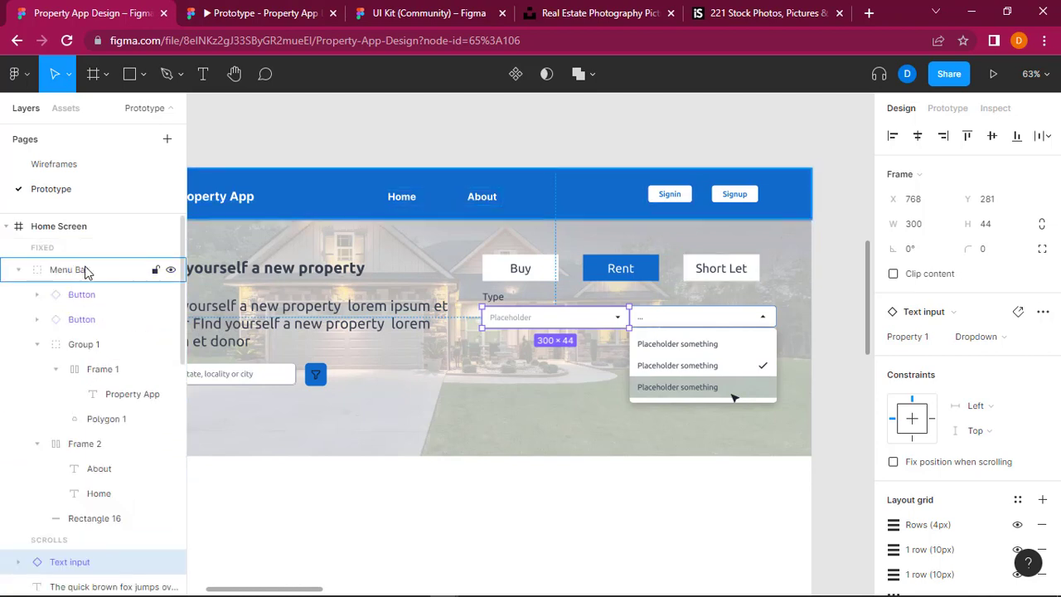
pyautogui.click(19, 269)
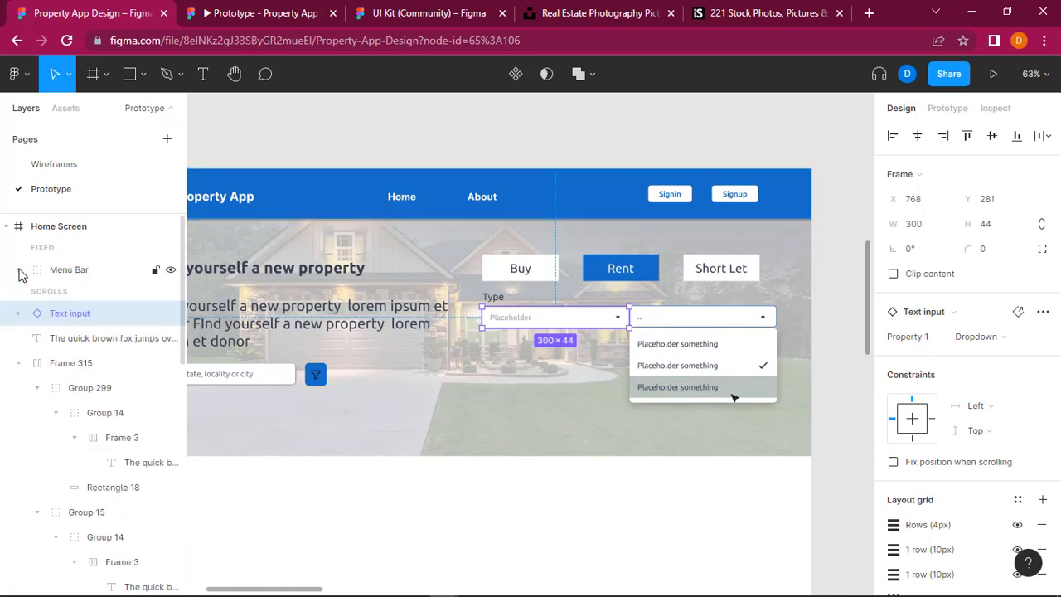
pyautogui.click(16, 364)
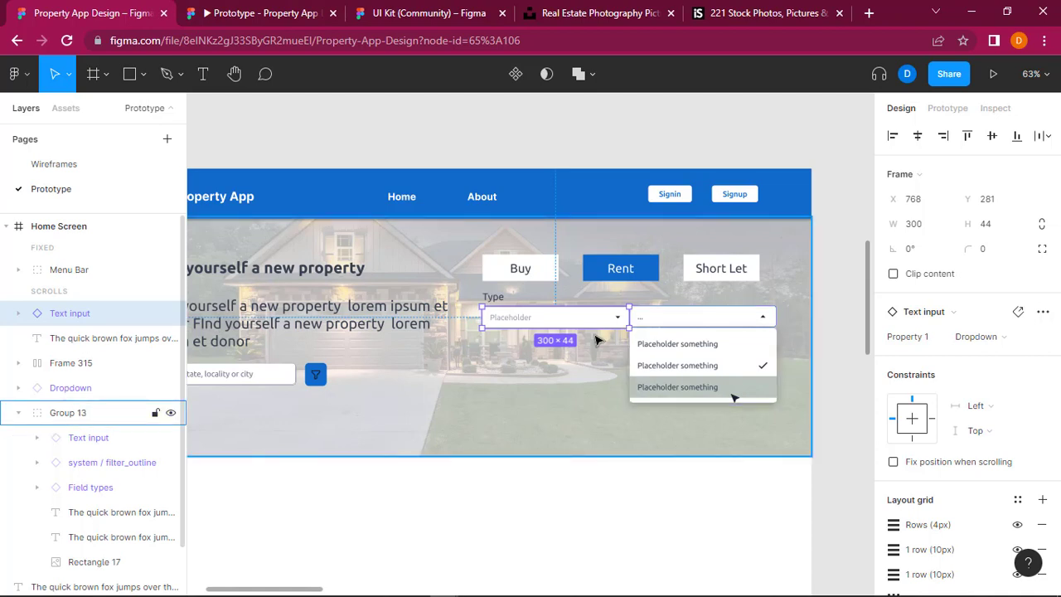
pyautogui.click(823, 307)
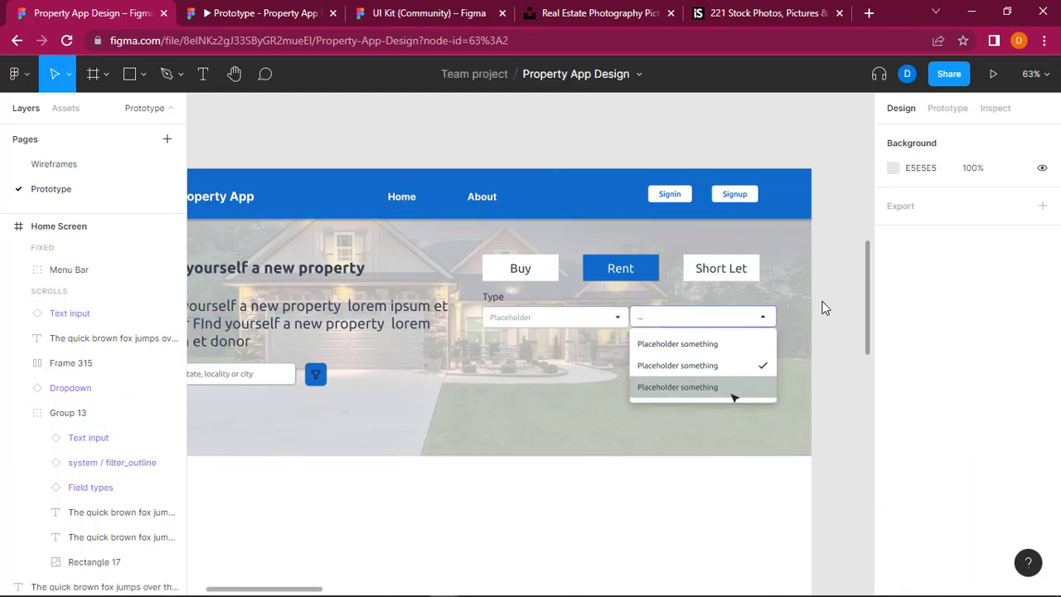
# Step: Replace the placeholder text in the Type dropdown with "Flat / Apartment"
pyautogui.click(516, 321)
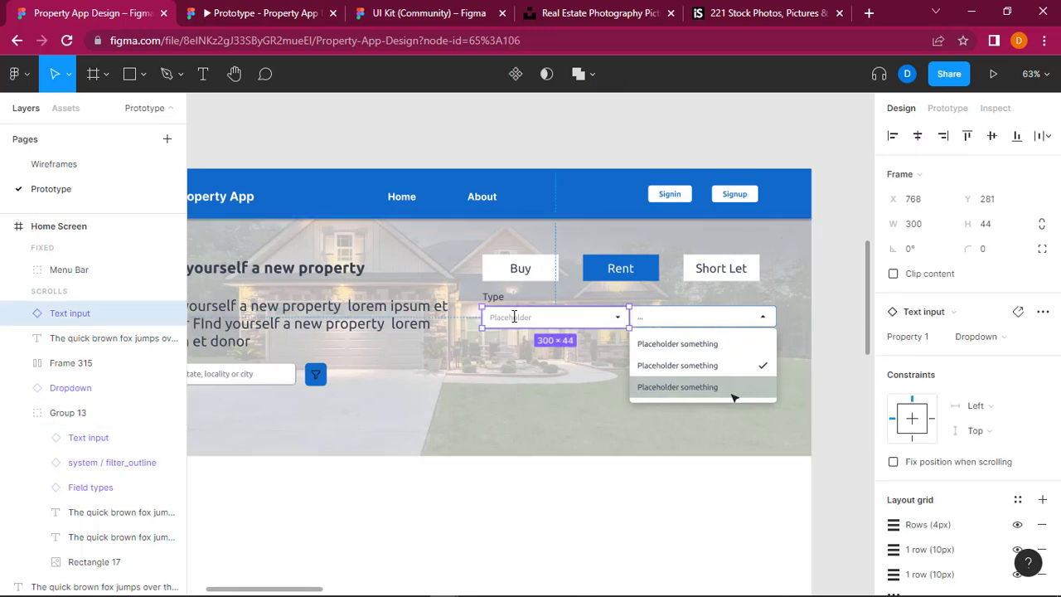
pyautogui.doubleClick(514, 317)
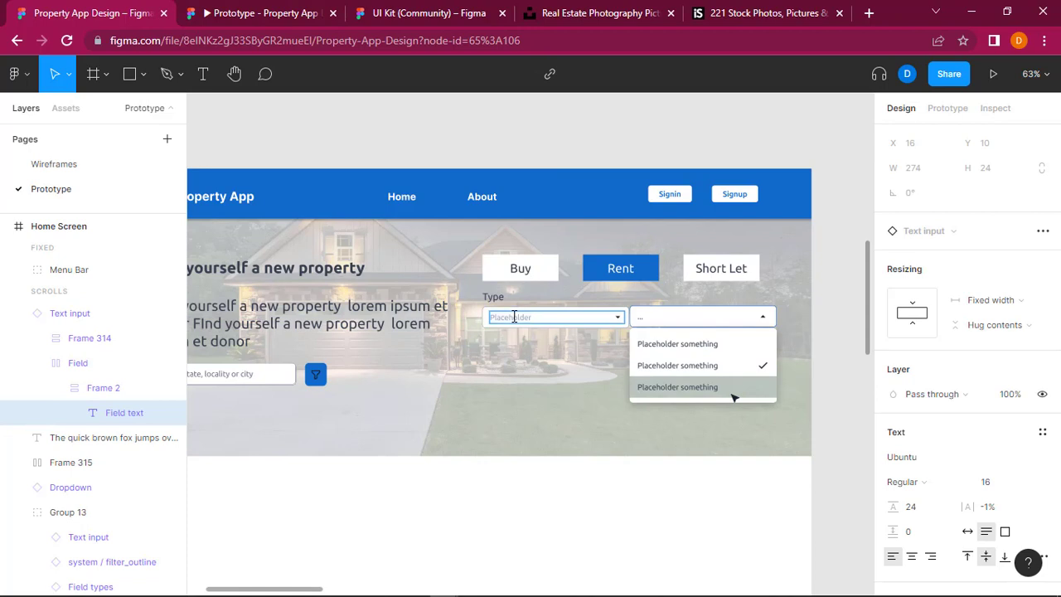
pyautogui.doubleClick(514, 317)
pyautogui.write('Flat / Apartment')
# Step: Duplicate the "Type" label above the second dropdown and change its text to "Bedrooms"
pyautogui.click(494, 299)
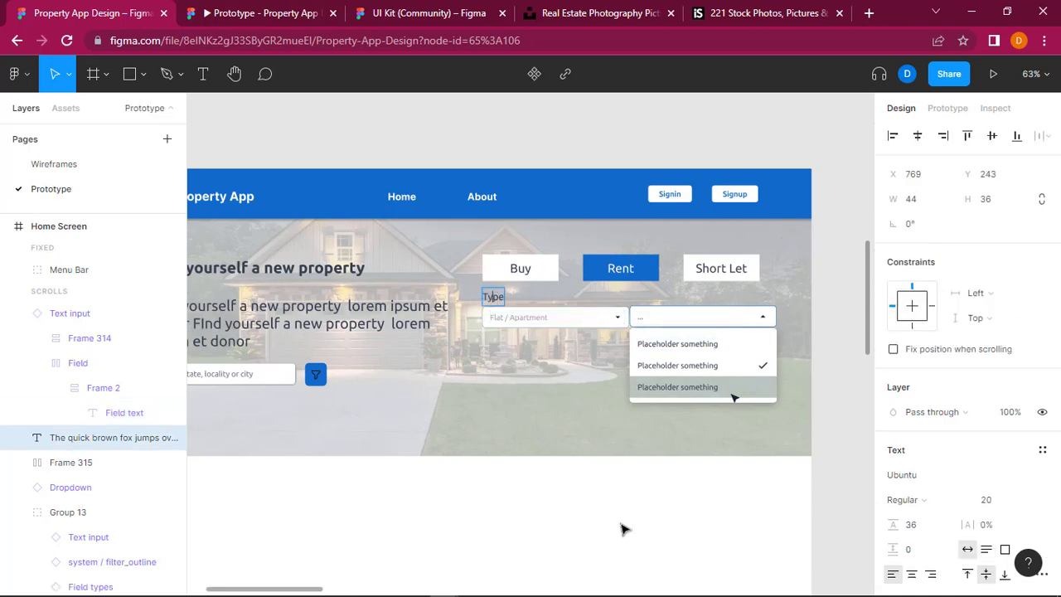
pyautogui.click(657, 297)
pyautogui.hotkey('ctrl', 'v')
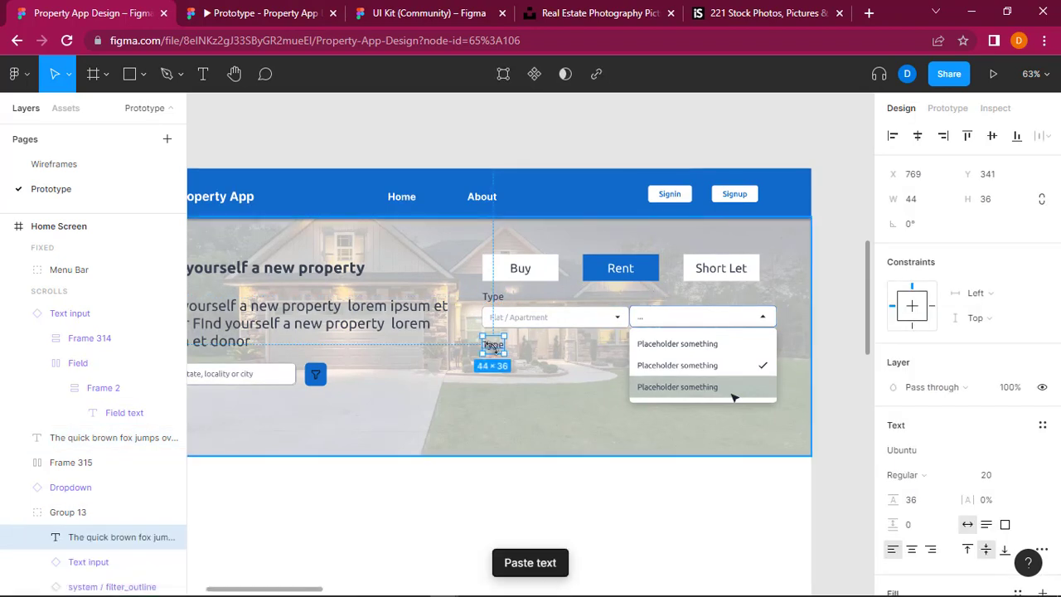
pyautogui.moveTo(561, 331); pyautogui.dragTo(640, 303)
pyautogui.doubleClick(638, 297)
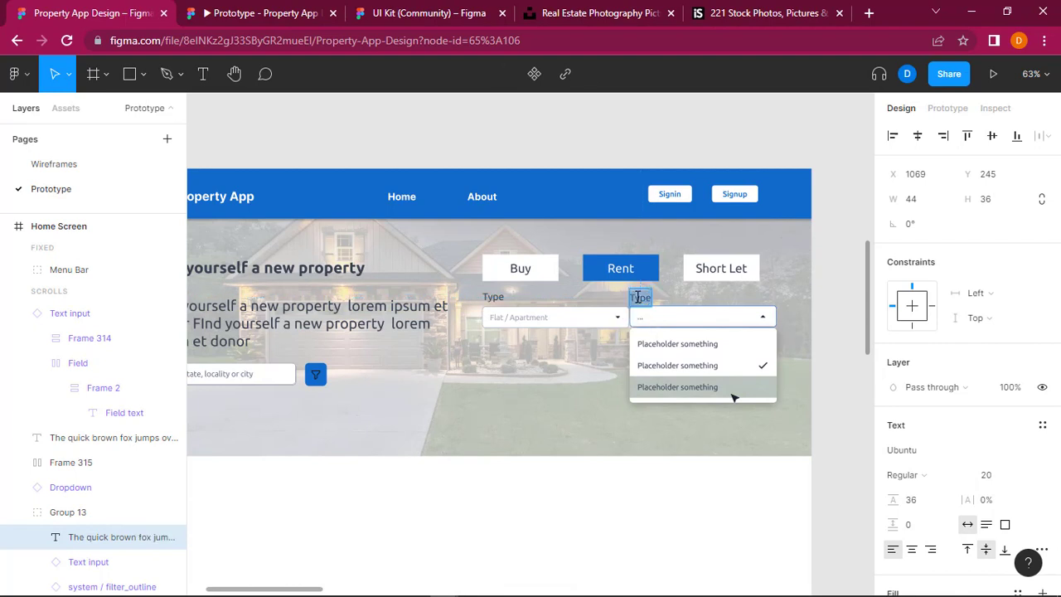
pyautogui.write('Bedrooms')
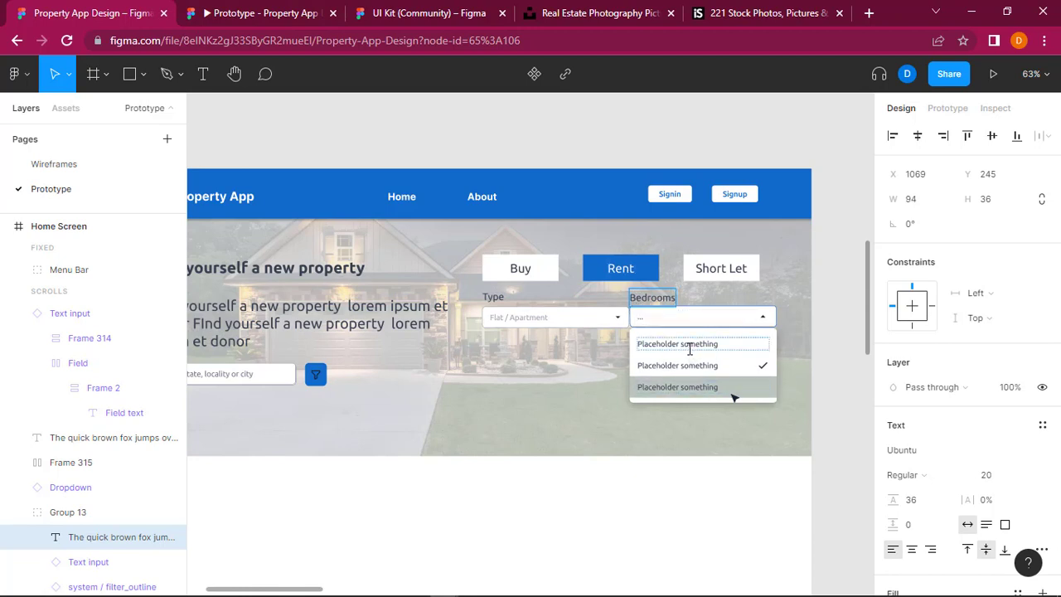
# Step: Change the first two options of the Bedrooms dropdown to "2 Bedrooms" and "3 Bedrooms"
pyautogui.doubleClick(704, 343)
pyautogui.doubleClick(705, 343)
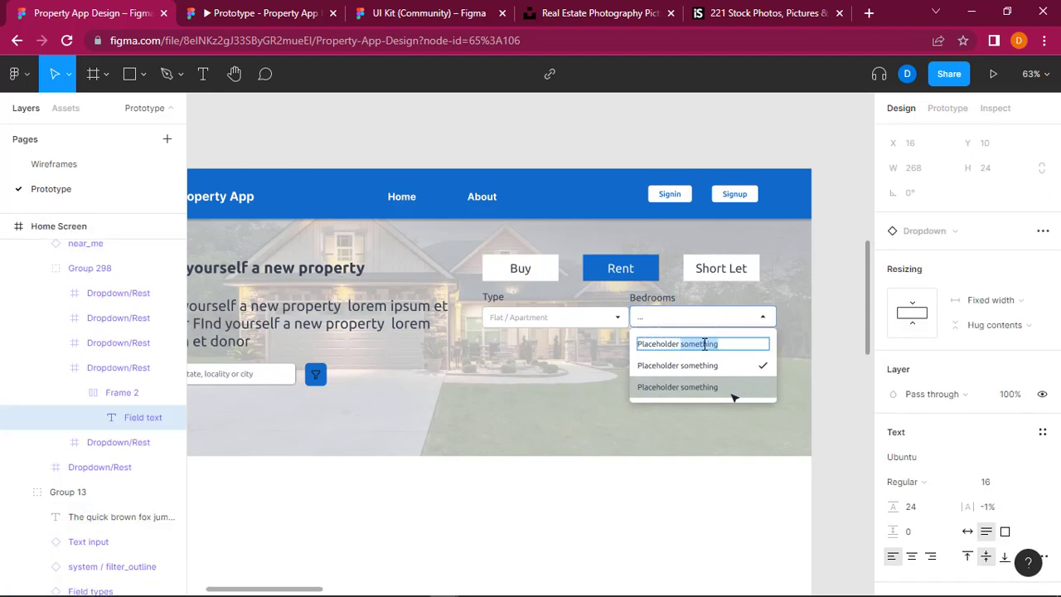
pyautogui.tripleClick(705, 343)
pyautogui.write('2 Bedroom')
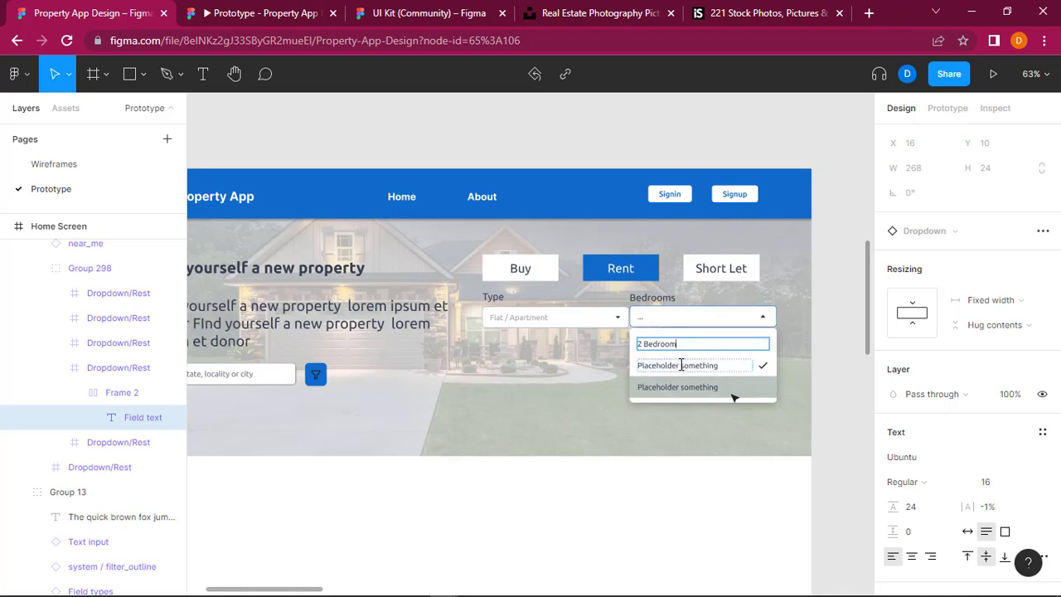
pyautogui.doubleClick(681, 365)
pyautogui.write('3')
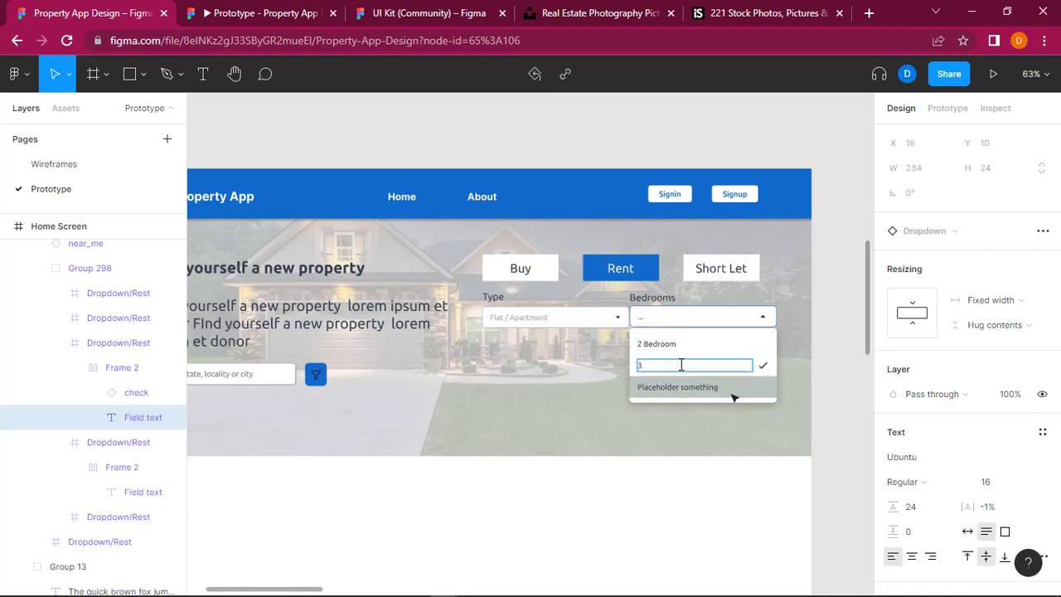
pyautogui.write(' Bedrooms')
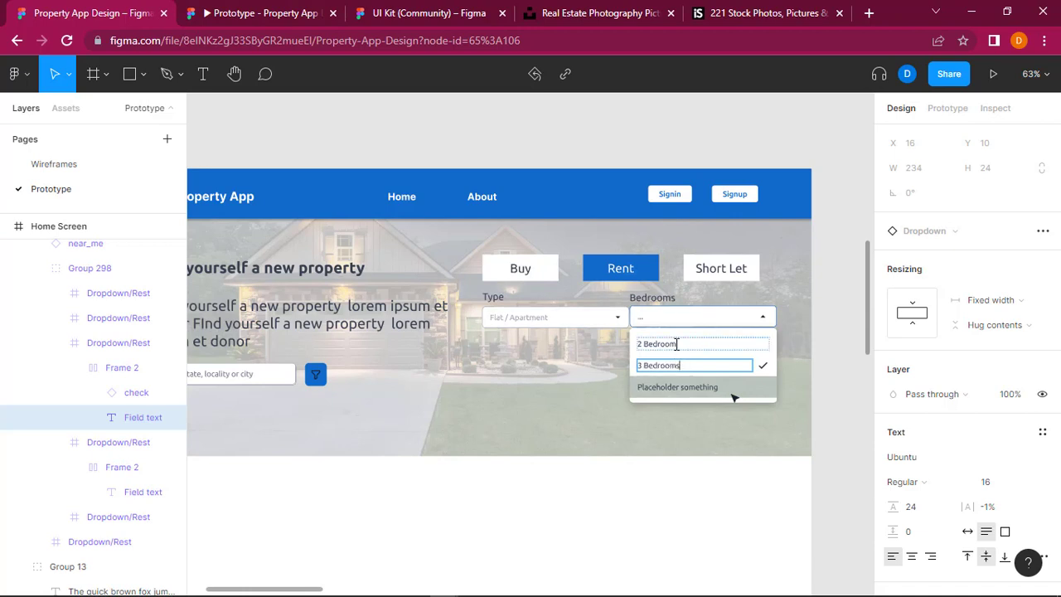
pyautogui.doubleClick(676, 344)
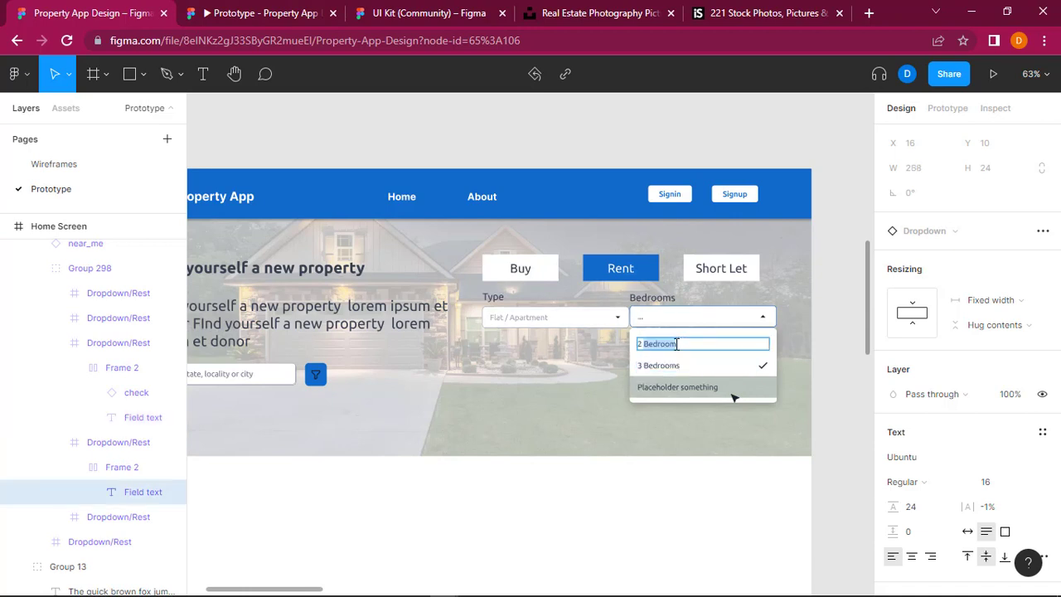
# Step: Change the third option of the Bedrooms dropdown to "4 Bedrooms"
pyautogui.click(686, 396)
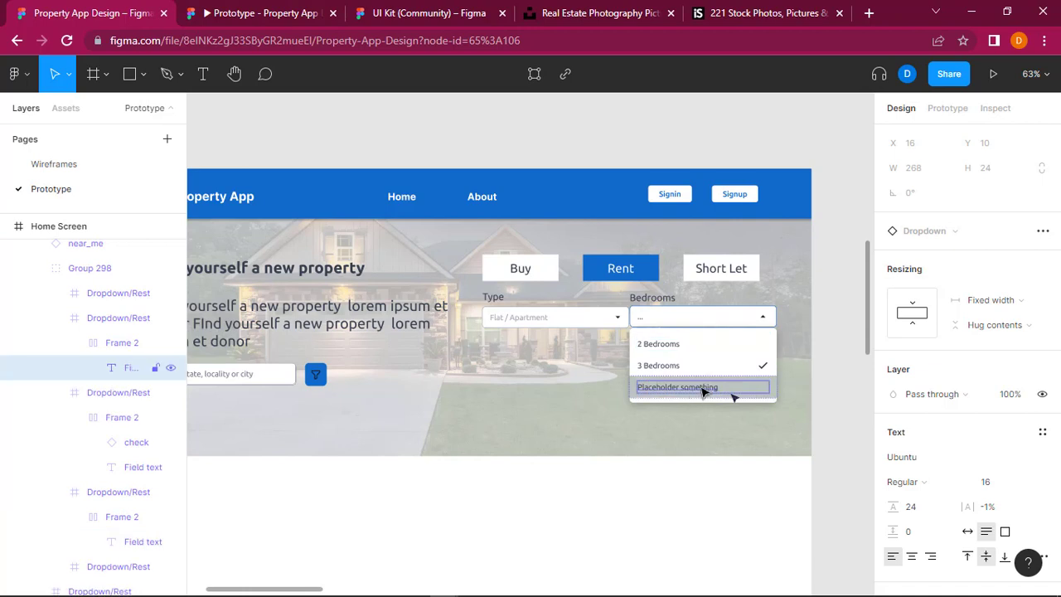
pyautogui.doubleClick(701, 388)
pyautogui.hotkey('ctrl', 'a')
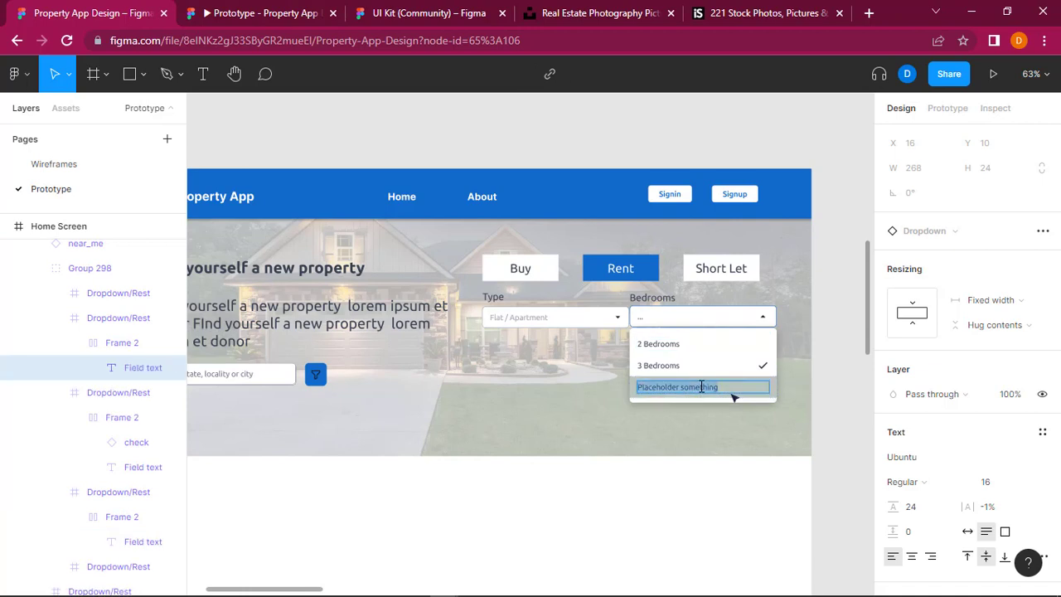
pyautogui.write('4 Bedrooms')
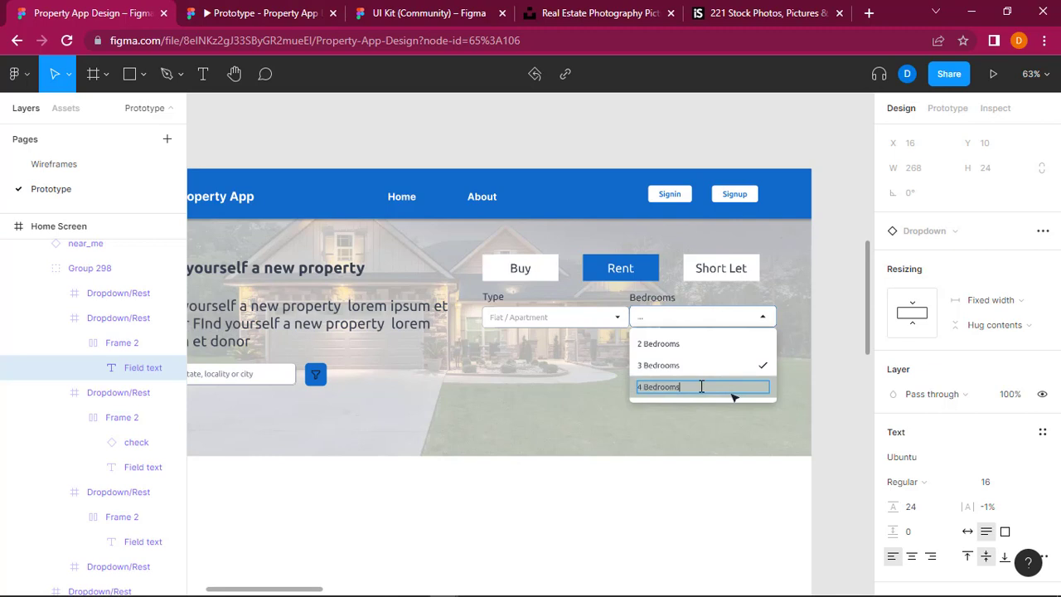
pyautogui.press('Escape')
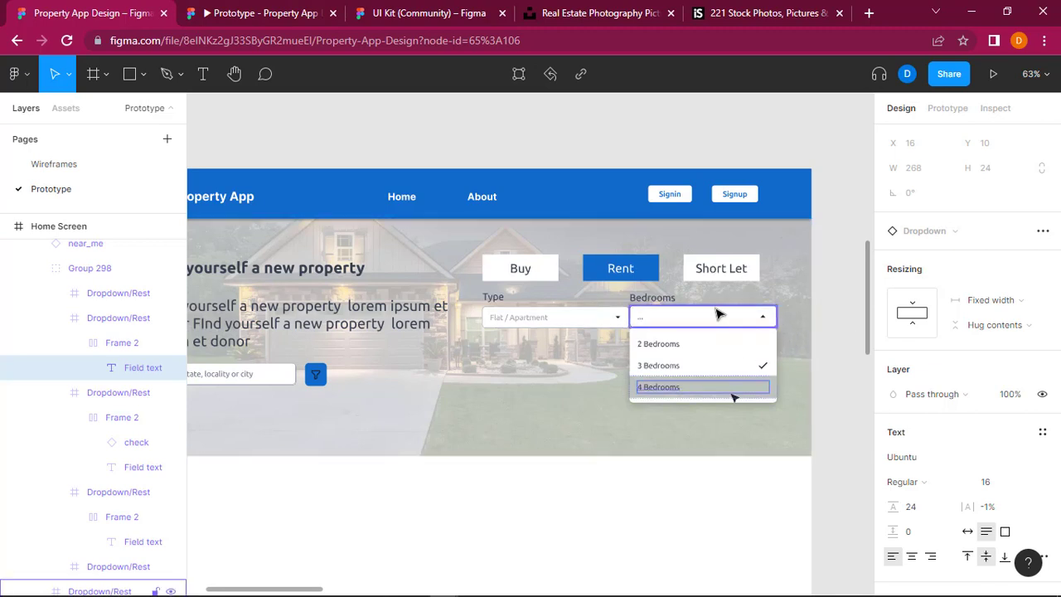
pyautogui.click(769, 318)
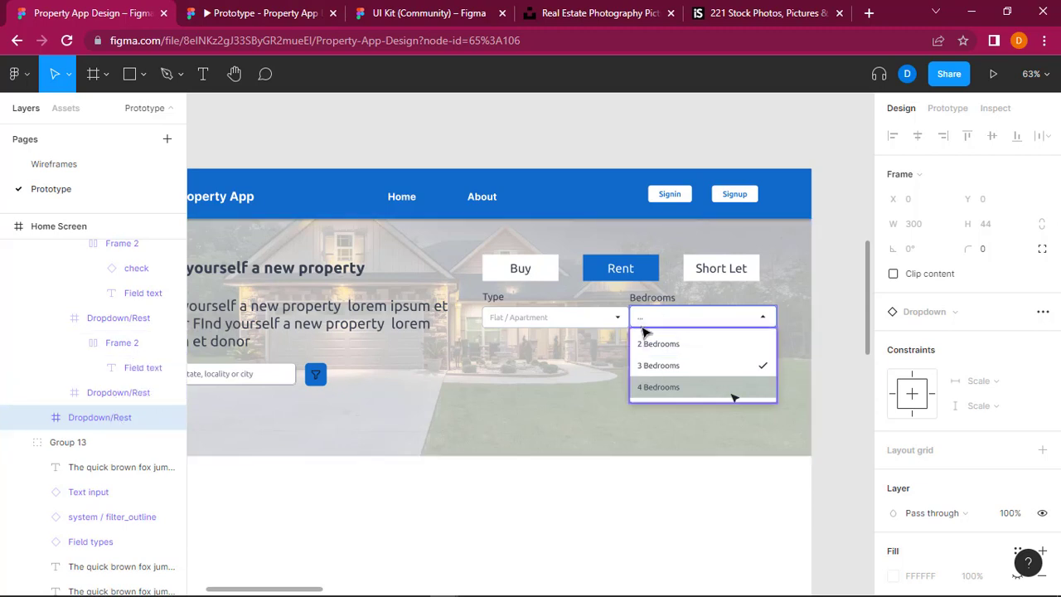
pyautogui.scroll(3, 99, 398)
pyautogui.click(643, 333)
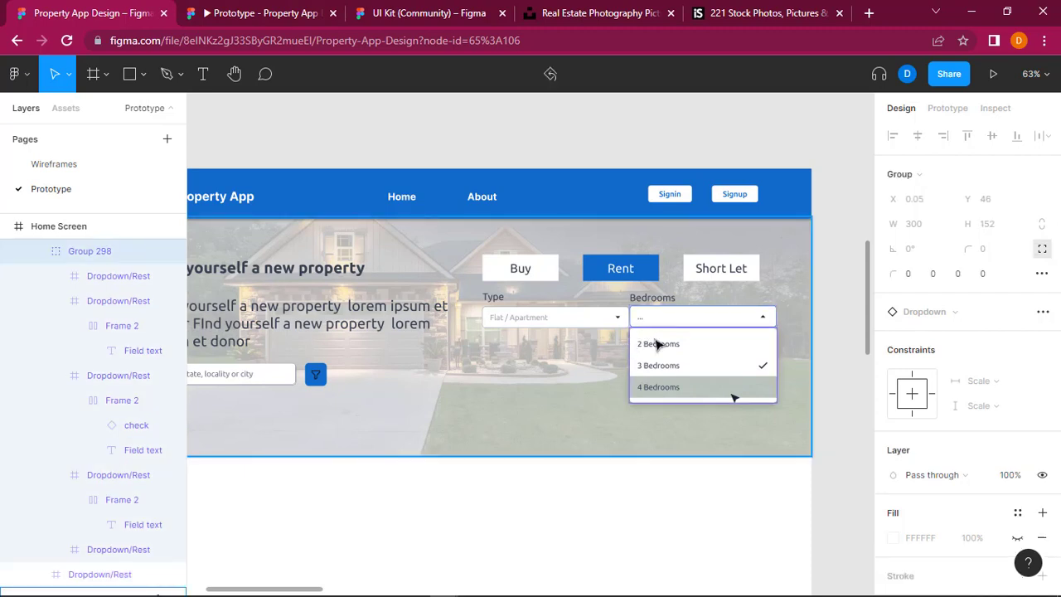
pyautogui.click(765, 325)
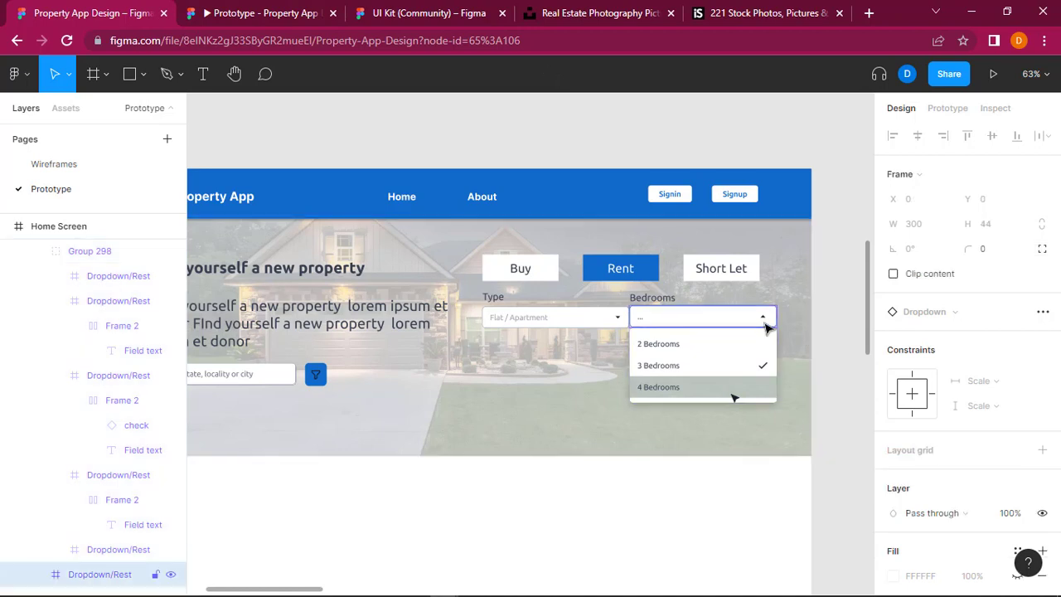
pyautogui.doubleClick(775, 330)
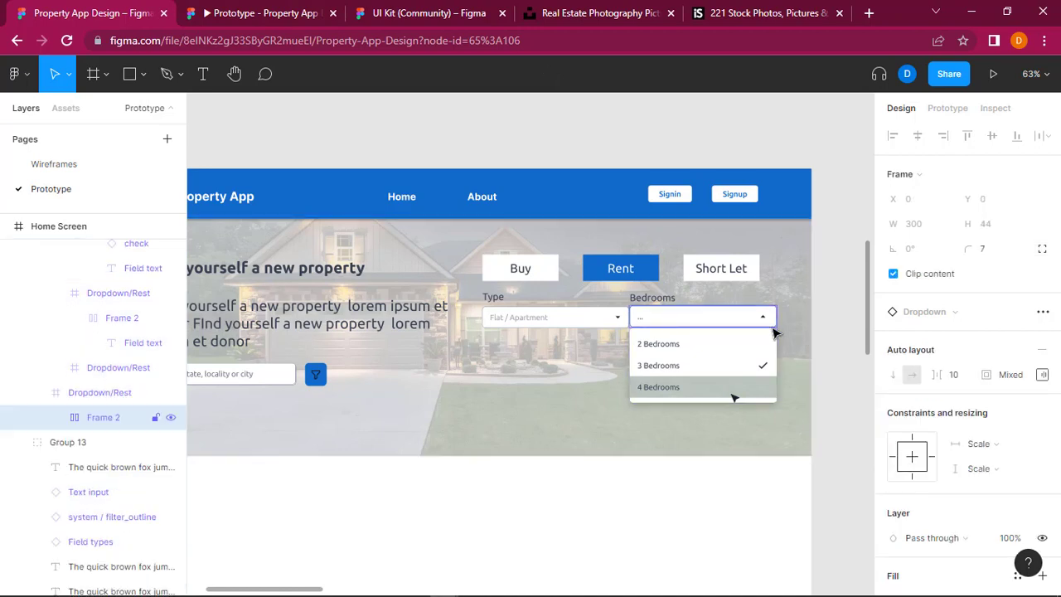
pyautogui.doubleClick(774, 331)
pyautogui.click(848, 334)
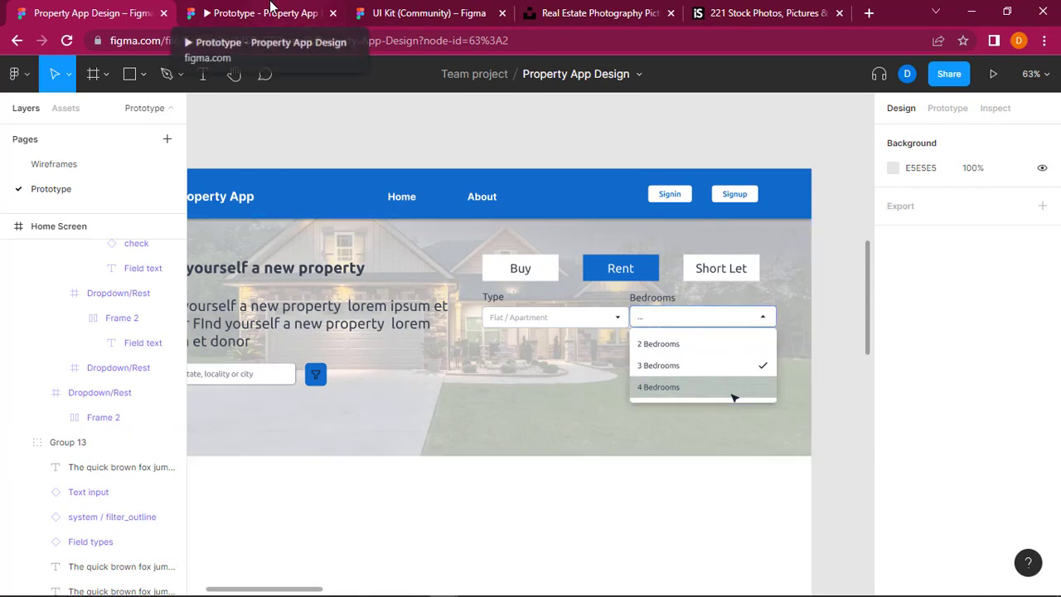
# Step: Check the hero section with its Type and Bedrooms filters in the prototype preview and return to the design file
pyautogui.click(272, 7)
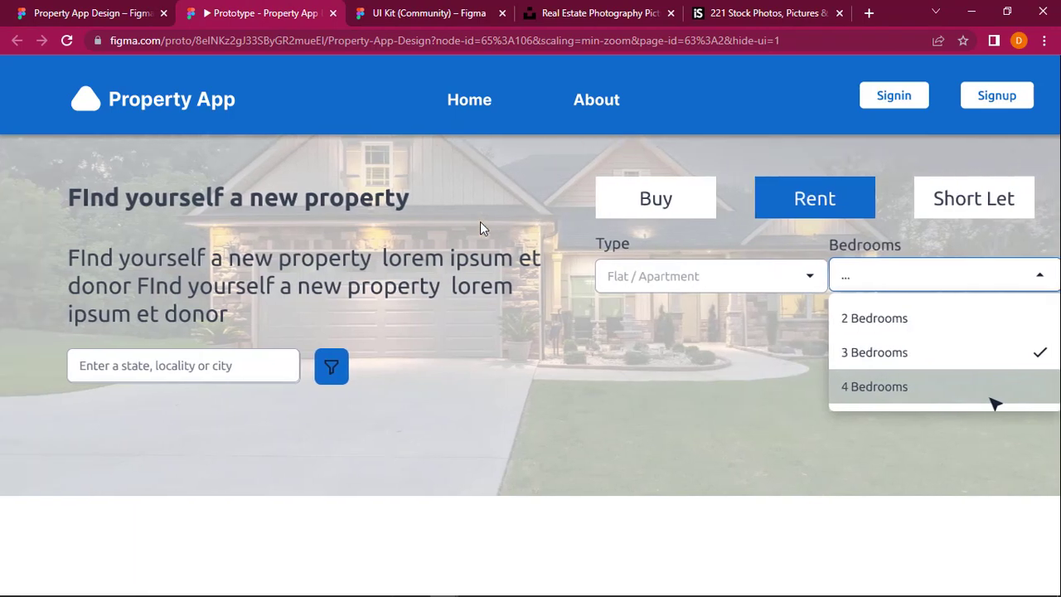
pyautogui.click(15, 7)
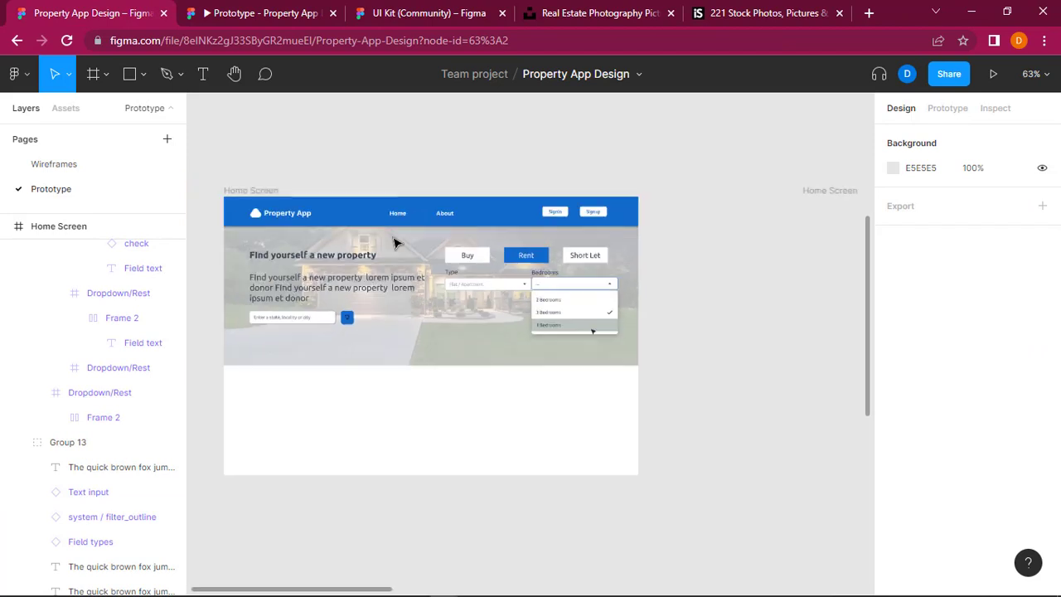
pyautogui.scroll(-3, 397, 239)
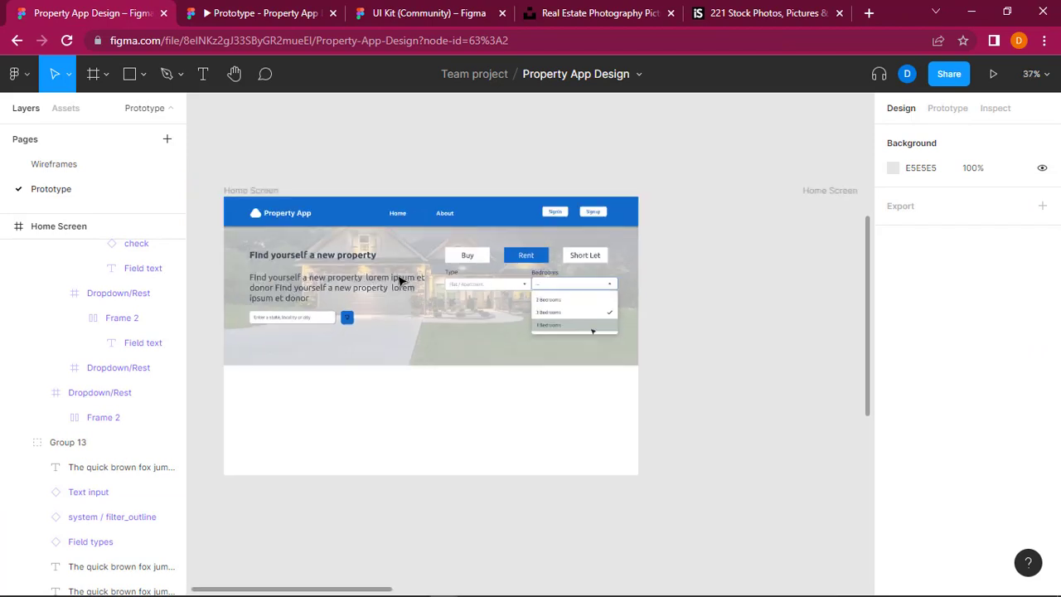
pyautogui.click(426, 363)
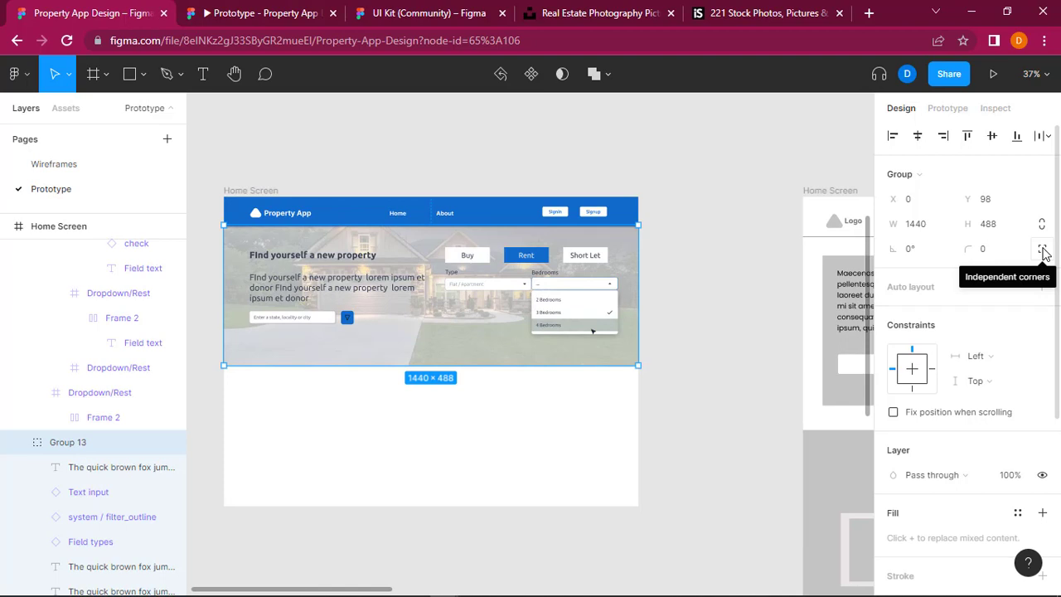
pyautogui.click(701, 282)
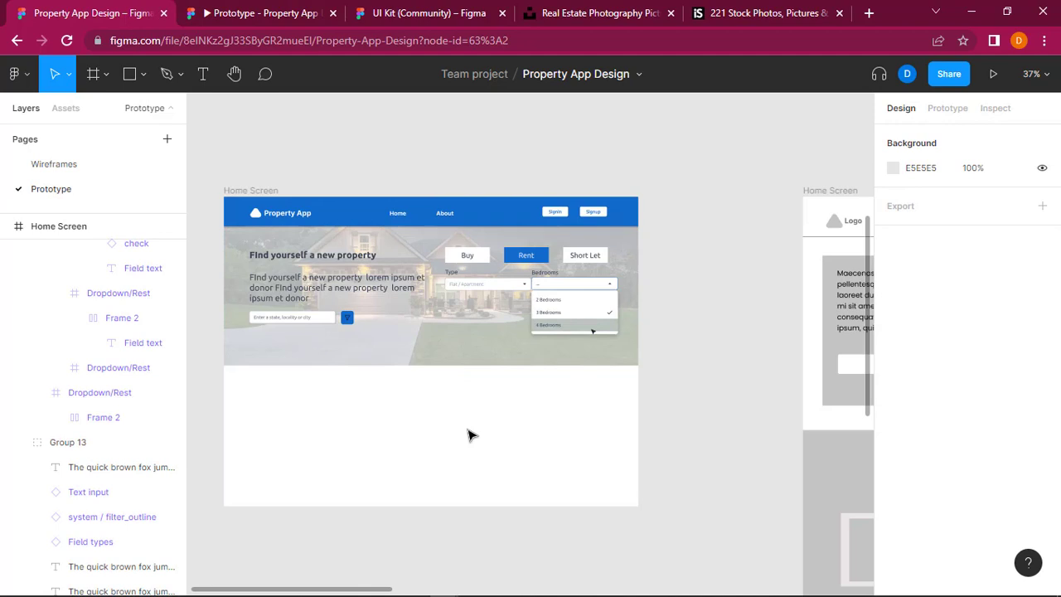
# Step: Examine the wireframe Home Screen's filters and "Our Available Properties" section beside the high-fidelity version
pyautogui.scroll(4, 481, 436)
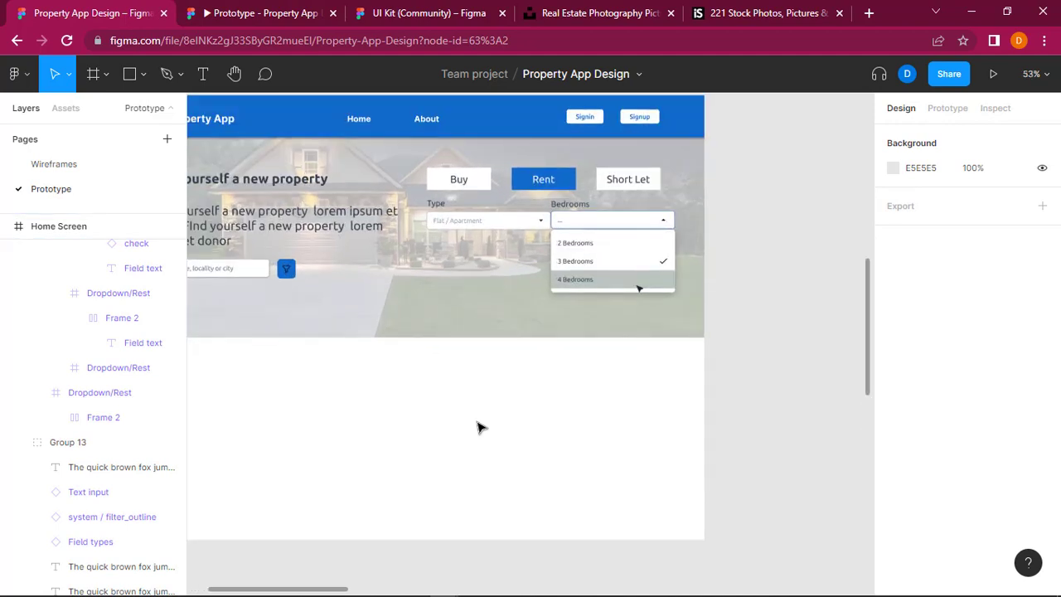
pyautogui.scroll(-2, 479, 427)
pyautogui.hscroll(-2, 442, 373)
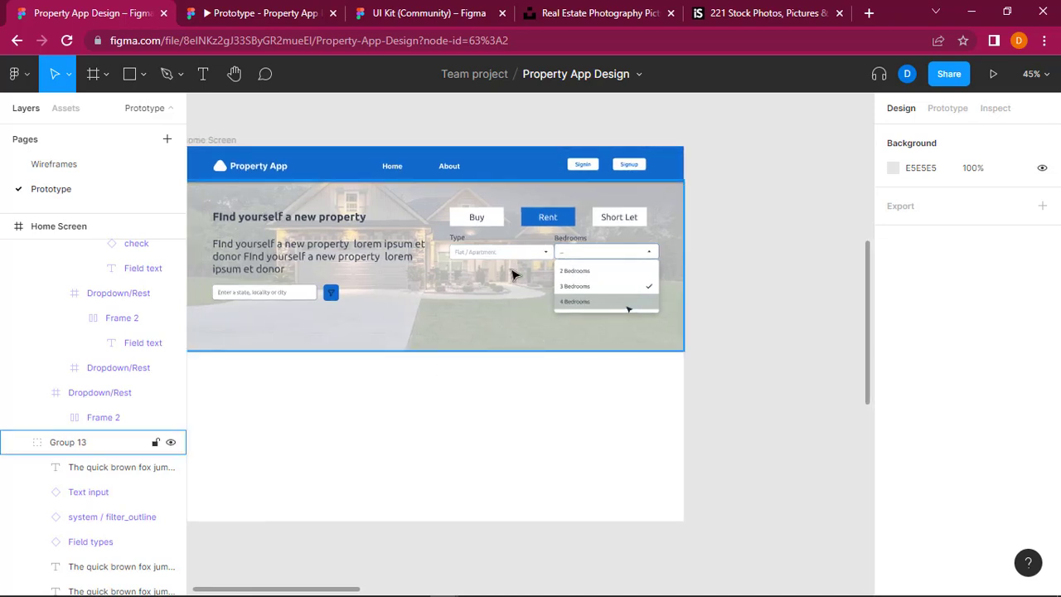
pyautogui.hscroll(3, 725, 296)
pyautogui.hscroll(8, 725, 296)
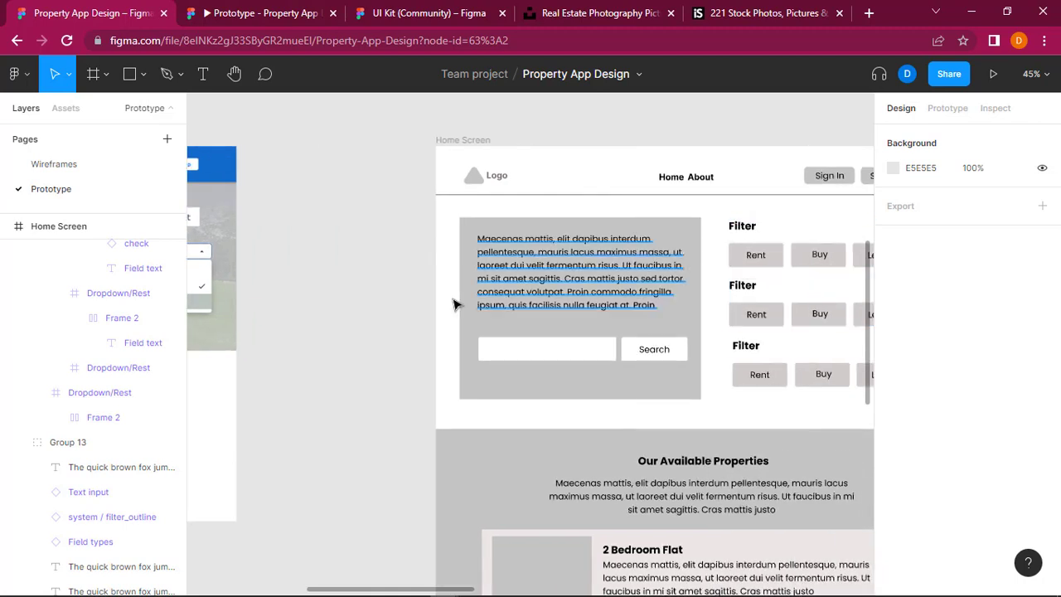
pyautogui.hscroll(-10, 456, 303)
pyautogui.hscroll(-1, 454, 304)
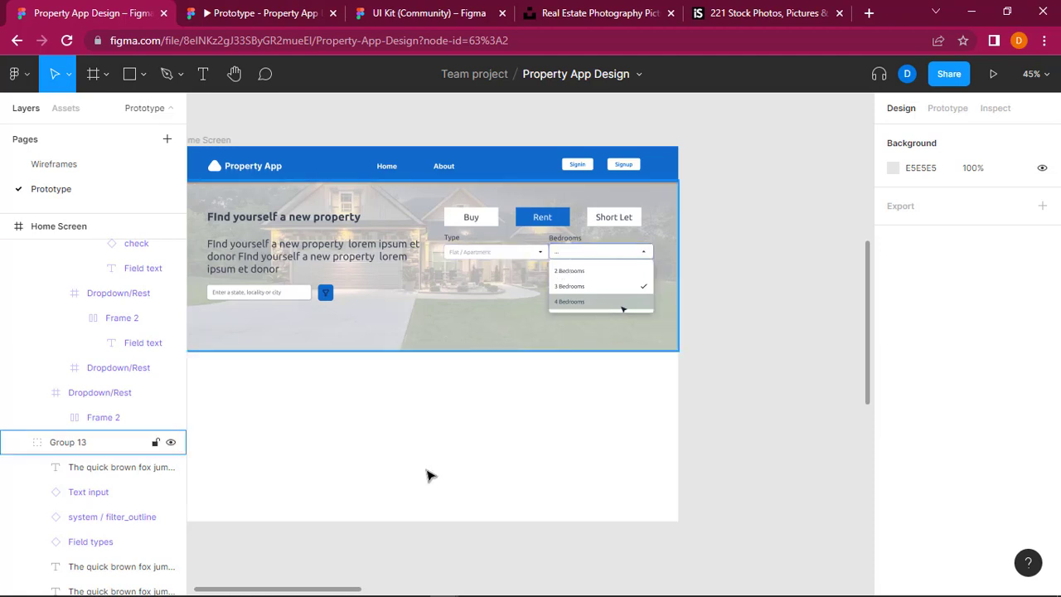
pyautogui.hscroll(-2, 429, 474)
pyautogui.scroll(-2, 428, 474)
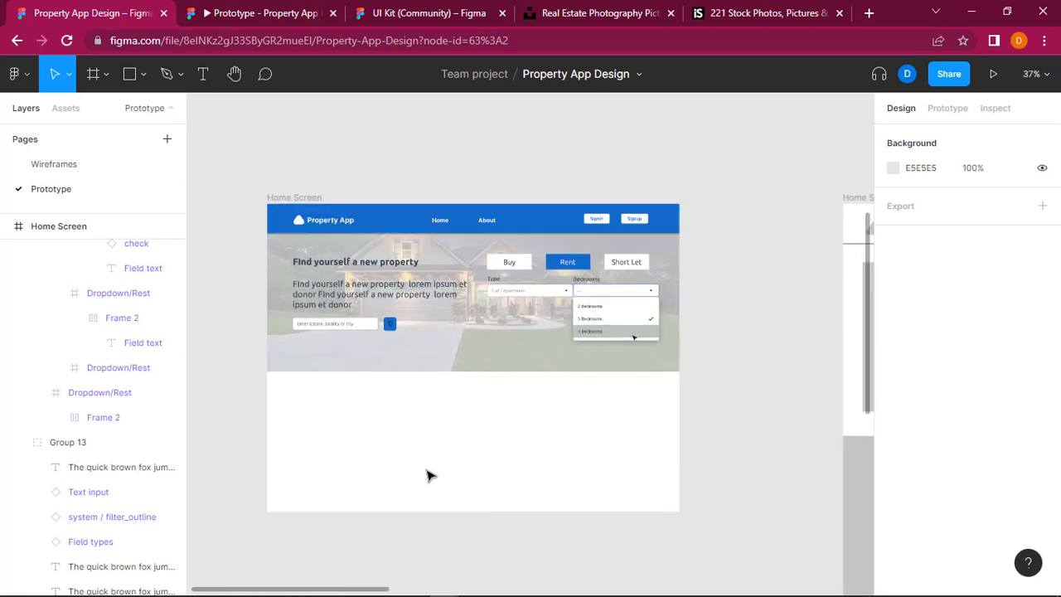
pyautogui.scroll(-1, 428, 474)
pyautogui.hscroll(5, 429, 474)
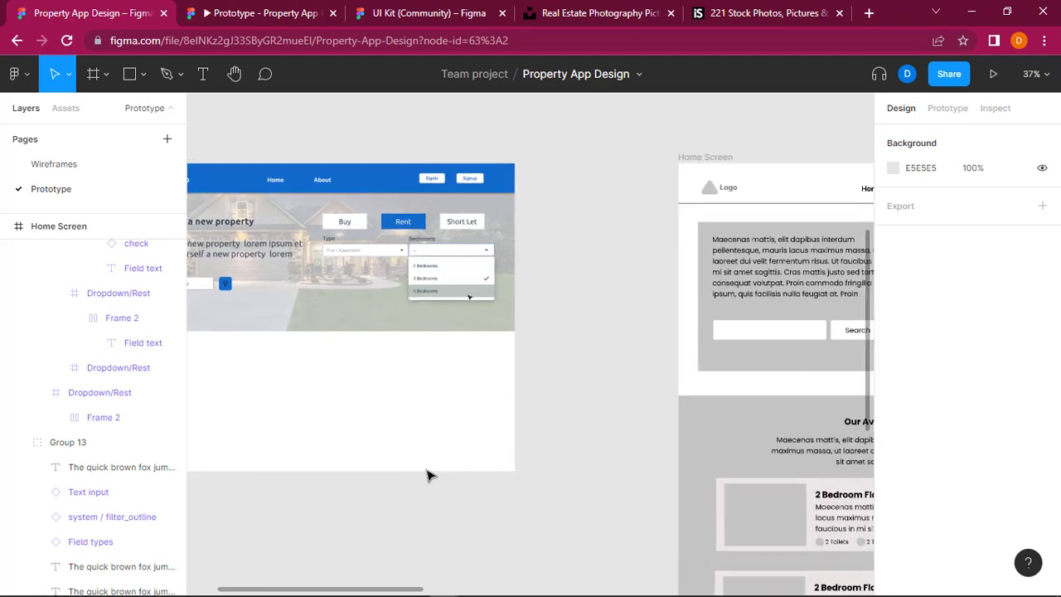
pyautogui.scroll(-2, 428, 474)
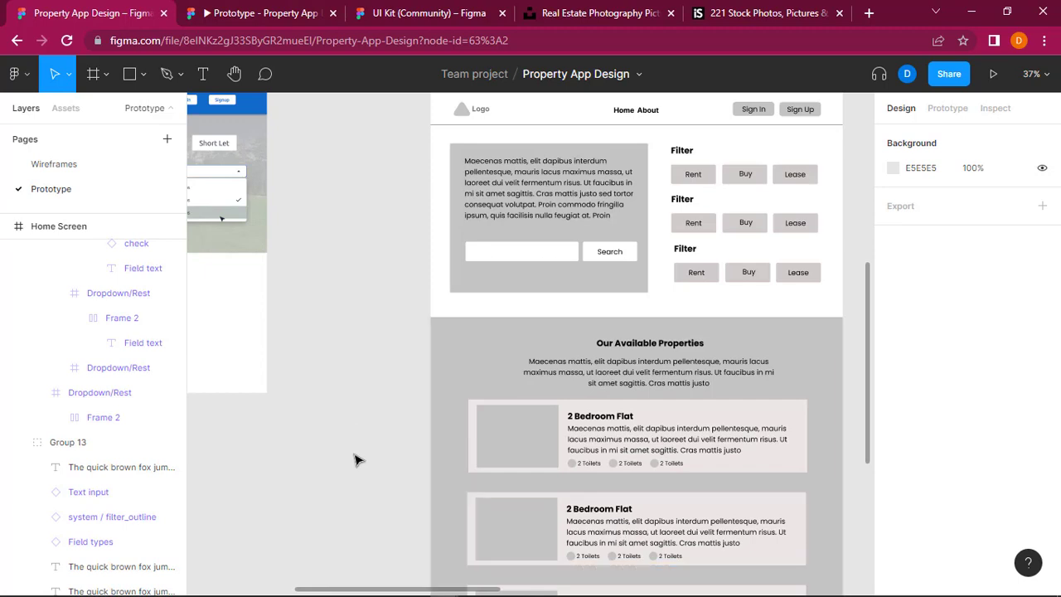
pyautogui.hscroll(-3, 355, 459)
pyautogui.hscroll(-2, 355, 459)
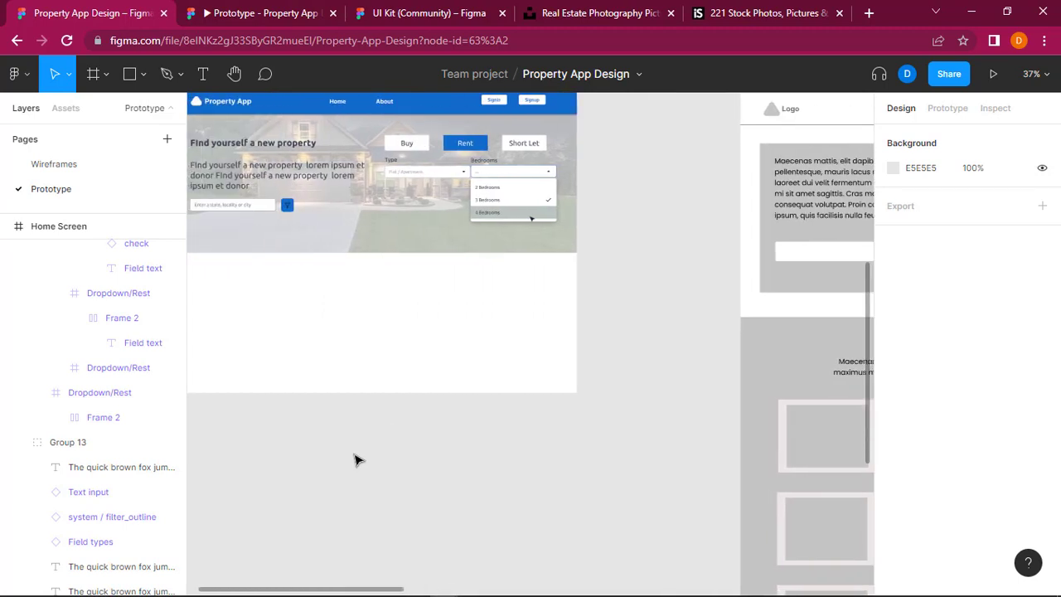
pyautogui.hscroll(1, 358, 460)
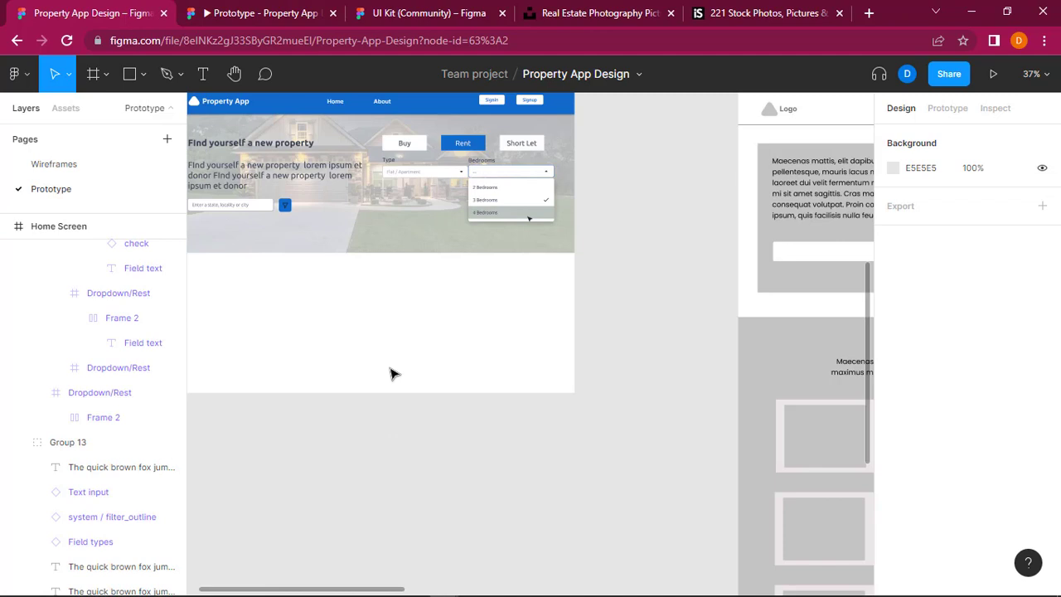
pyautogui.hscroll(-1, 392, 373)
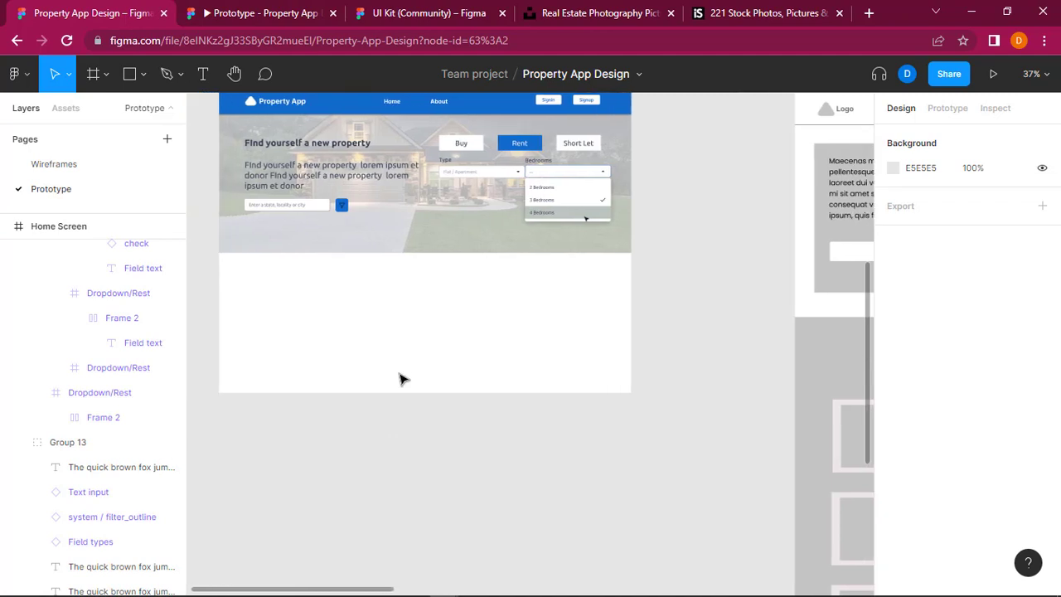
# Step: Extend the high-fidelity Home Screen frame downward to a height of about 4051
pyautogui.scroll(2, 400, 400)
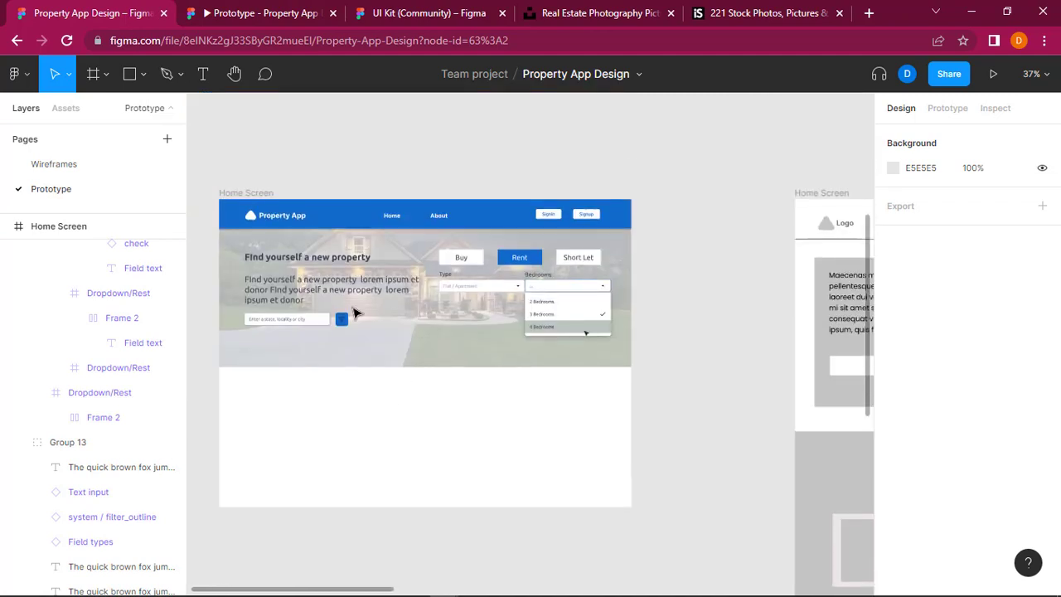
pyautogui.click(252, 193)
pyautogui.click(473, 507)
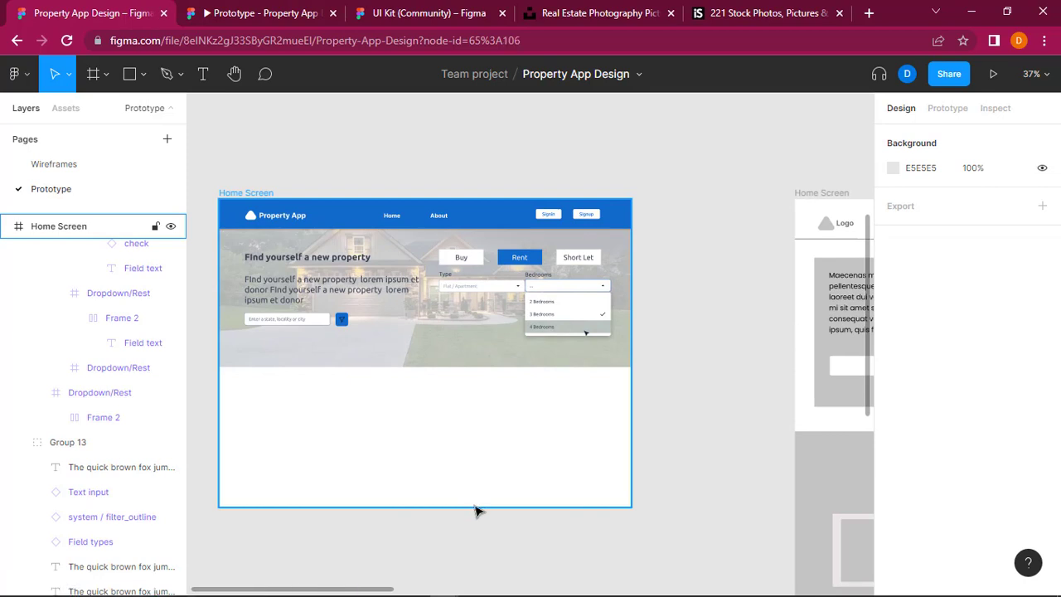
pyautogui.moveTo(473, 507); pyautogui.dragTo(474, 592)
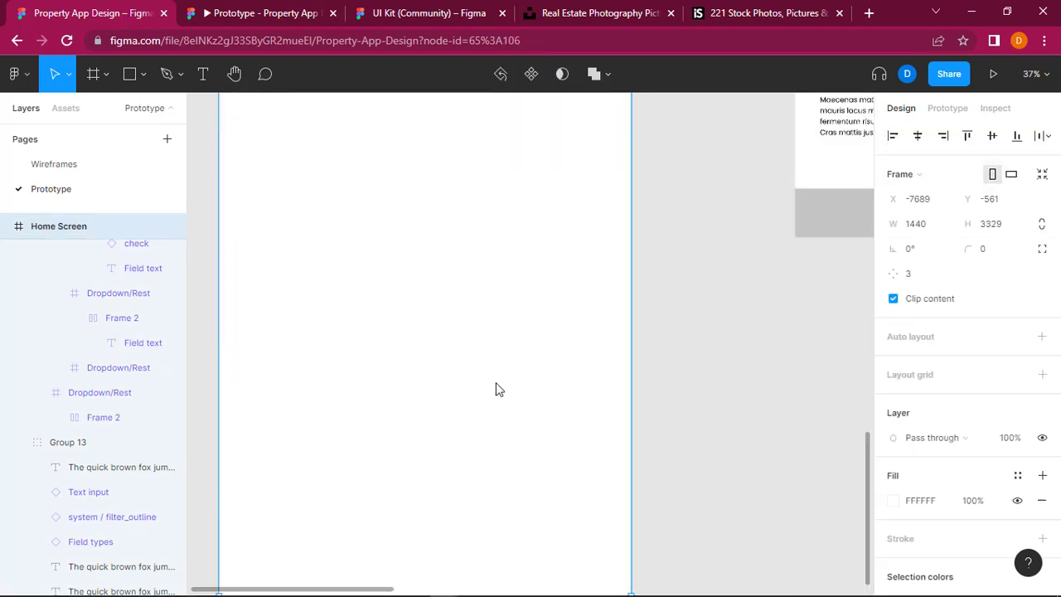
pyautogui.scroll(10, 491, 281)
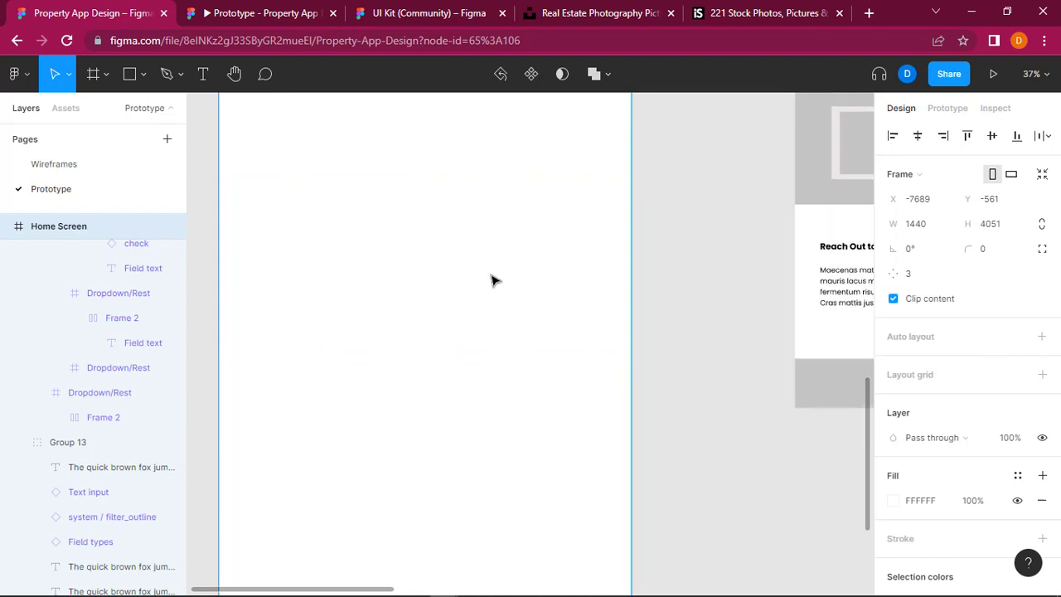
pyautogui.scroll(4, 492, 281)
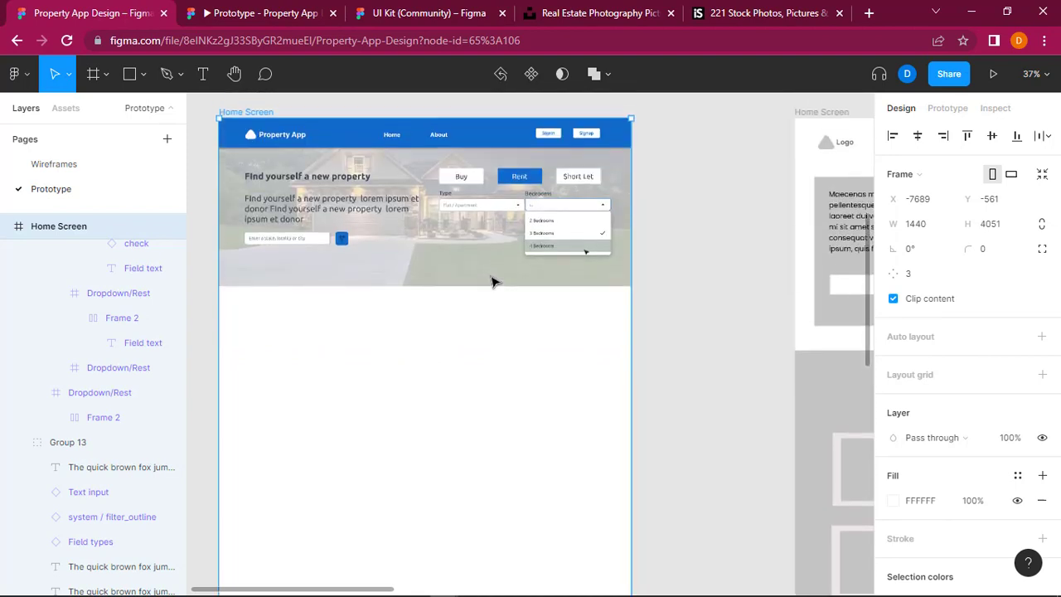
# Step: Duplicate the hero's "Find yourself a new property" heading and place the copy below the hero at about X 465, Y 659
pyautogui.doubleClick(306, 193)
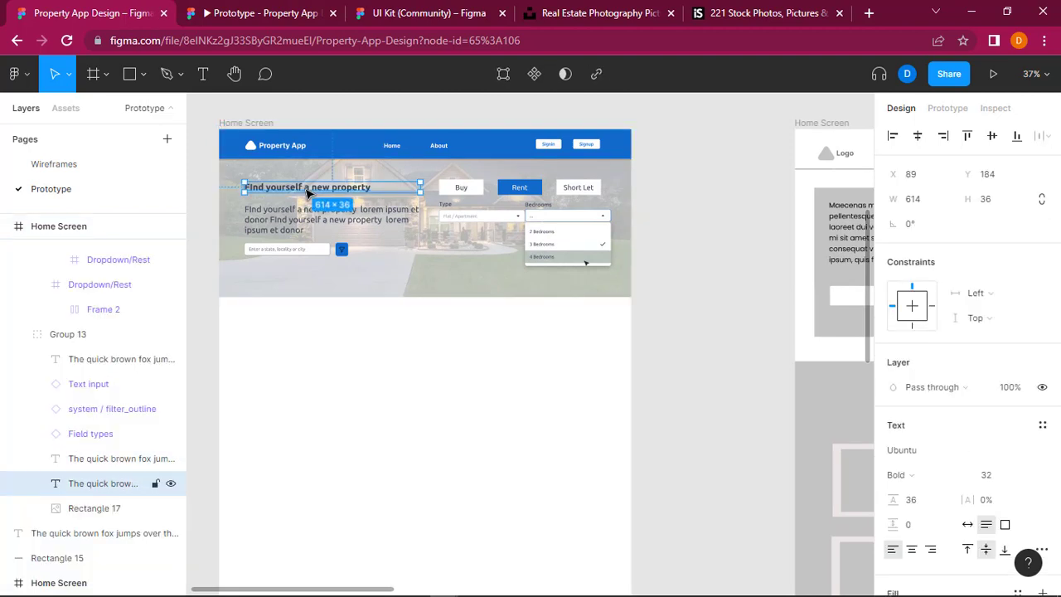
pyautogui.click(462, 432)
pyautogui.hotkey('ctrl', 'v')
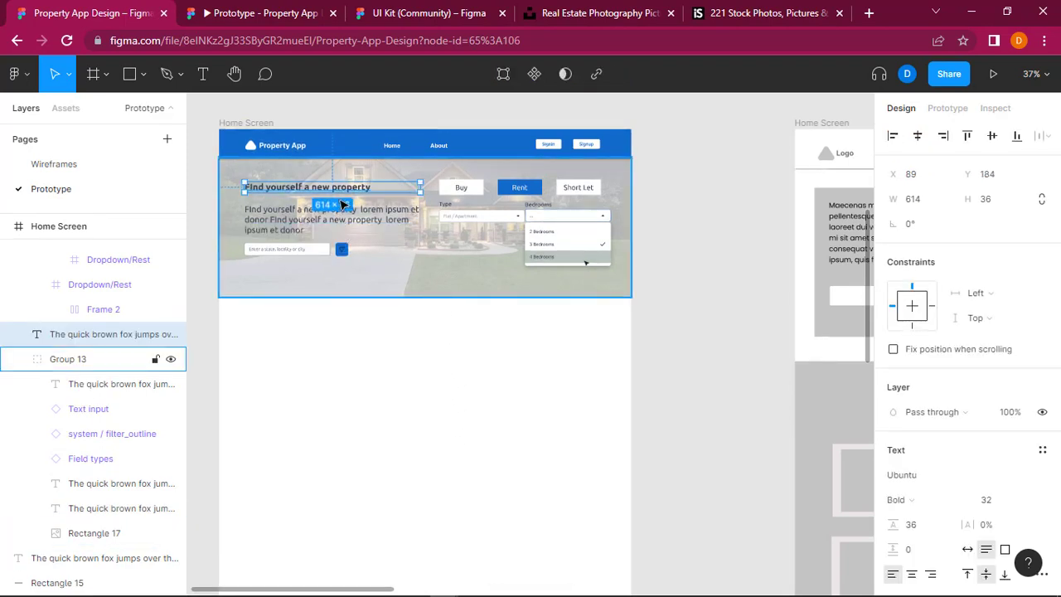
pyautogui.moveTo(344, 189); pyautogui.dragTo(418, 329)
# Step: Centre-align the copied heading's text and shift it left to about X 436 below the hero
pyautogui.scroll(2, 463, 328)
pyautogui.hscroll(-3, 417, 329)
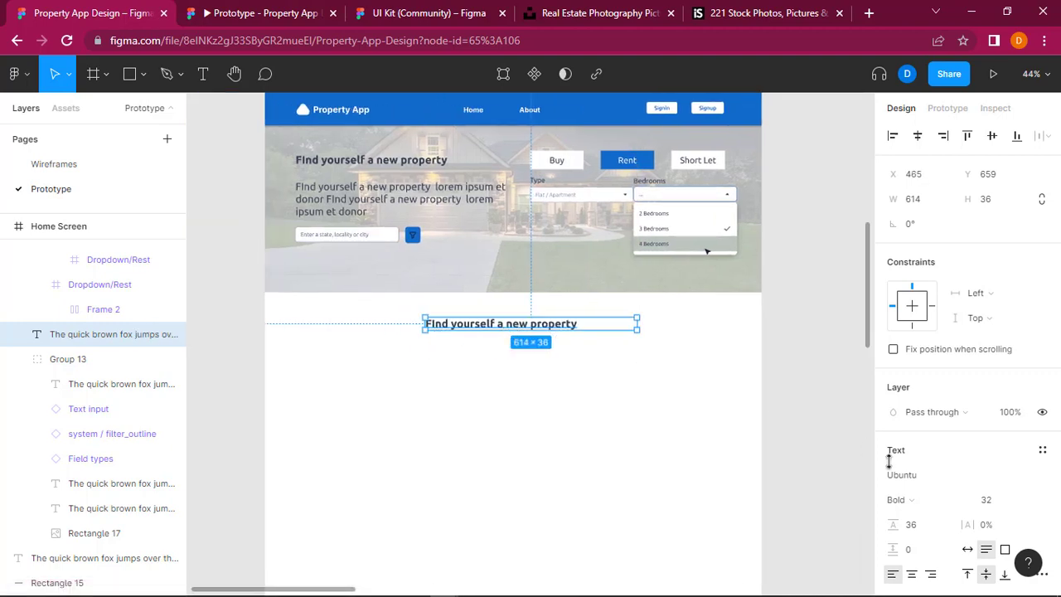
pyautogui.click(913, 574)
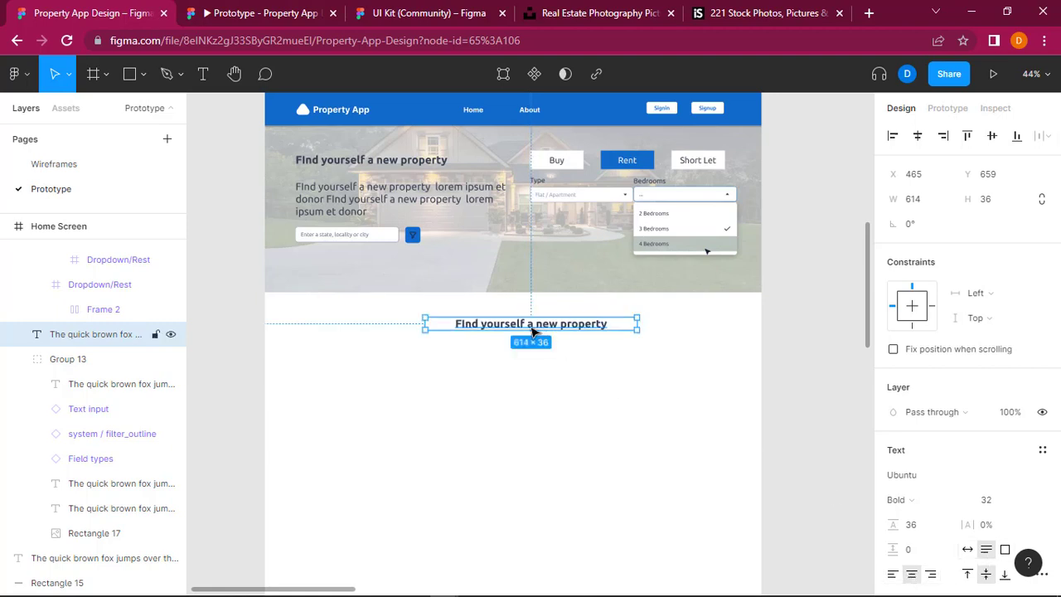
pyautogui.moveTo(531, 329); pyautogui.dragTo(522, 330)
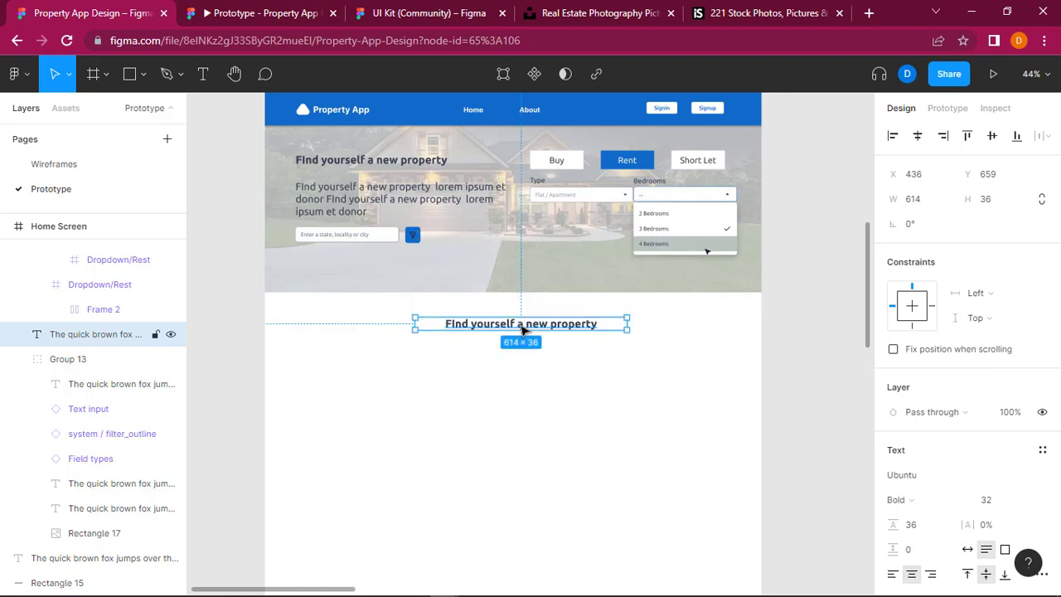
pyautogui.click(547, 415)
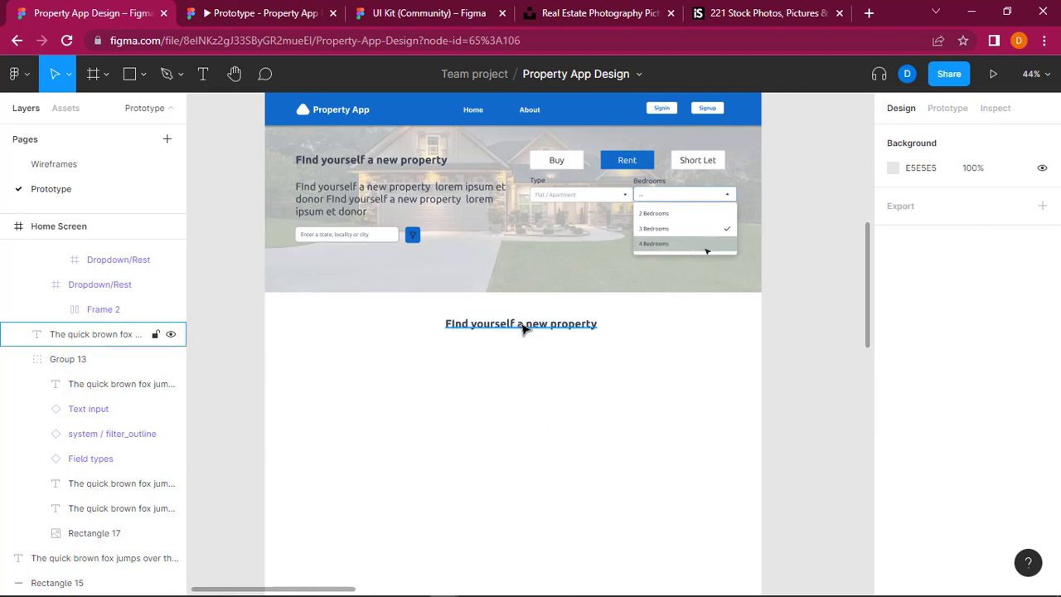
# Step: Shift the copied heading below the hero left to about X 426 and check it against the wireframe's "Our Available Properties" section
pyautogui.moveTo(521, 327); pyautogui.dragTo(520, 326)
pyautogui.click(552, 390)
pyautogui.hscroll(10, 546, 391)
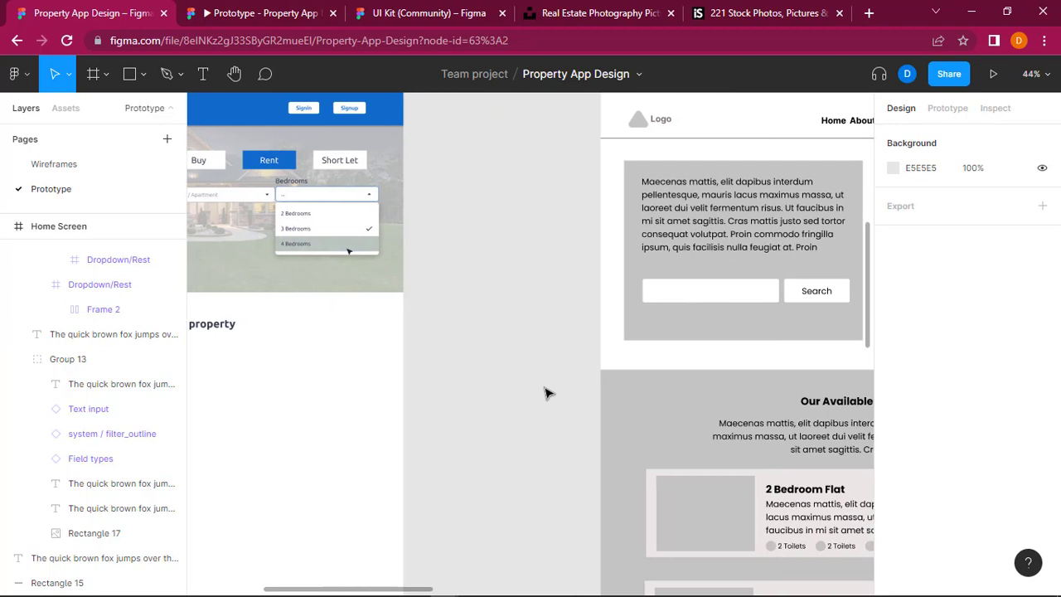
pyautogui.hscroll(5, 545, 392)
pyautogui.hscroll(-1, 548, 393)
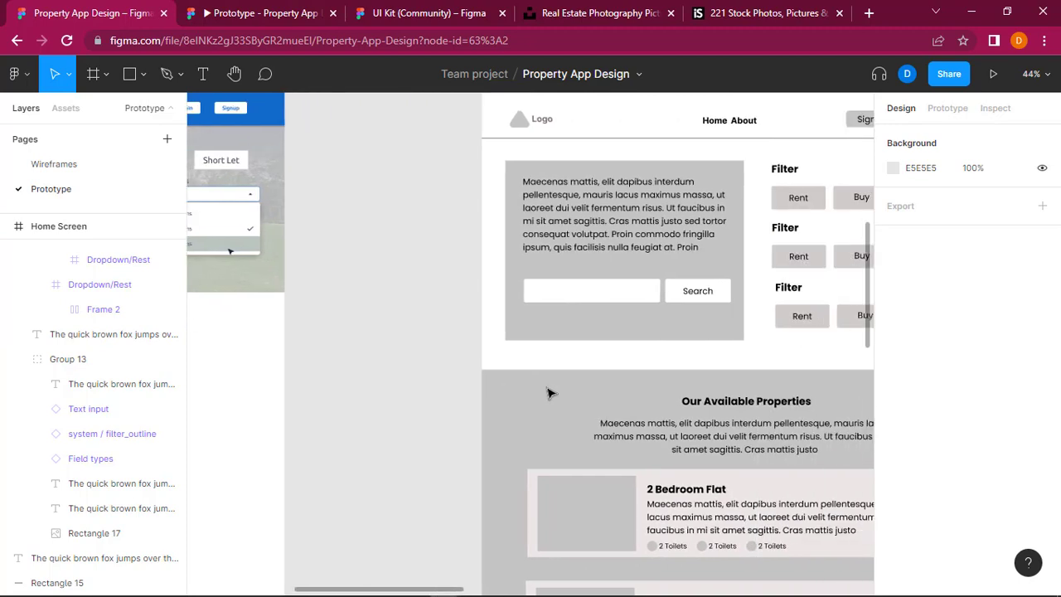
pyautogui.hscroll(-4, 548, 393)
pyautogui.hscroll(-8, 547, 396)
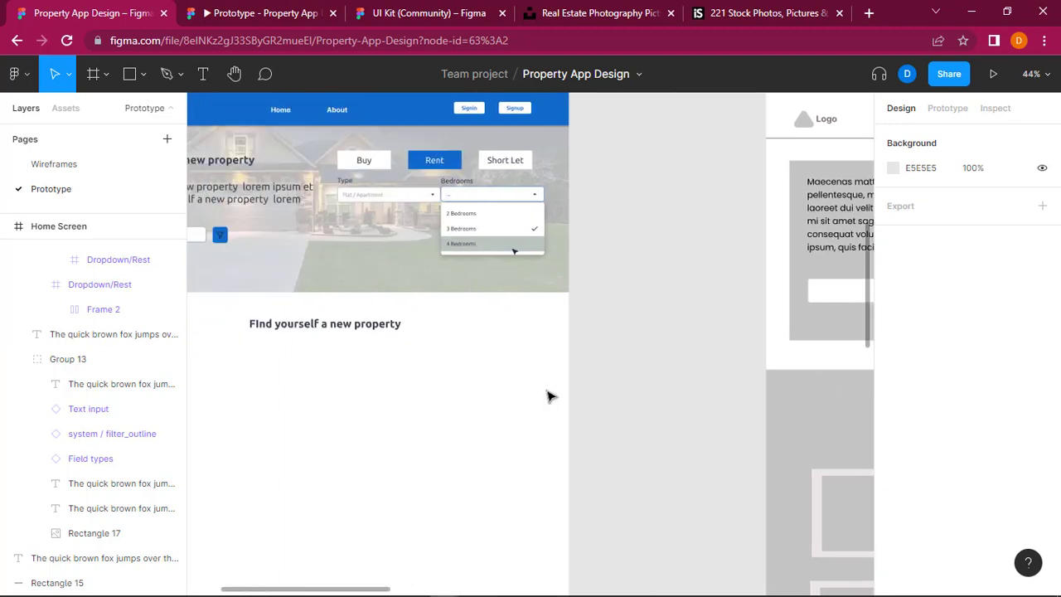
pyautogui.hscroll(-5, 547, 395)
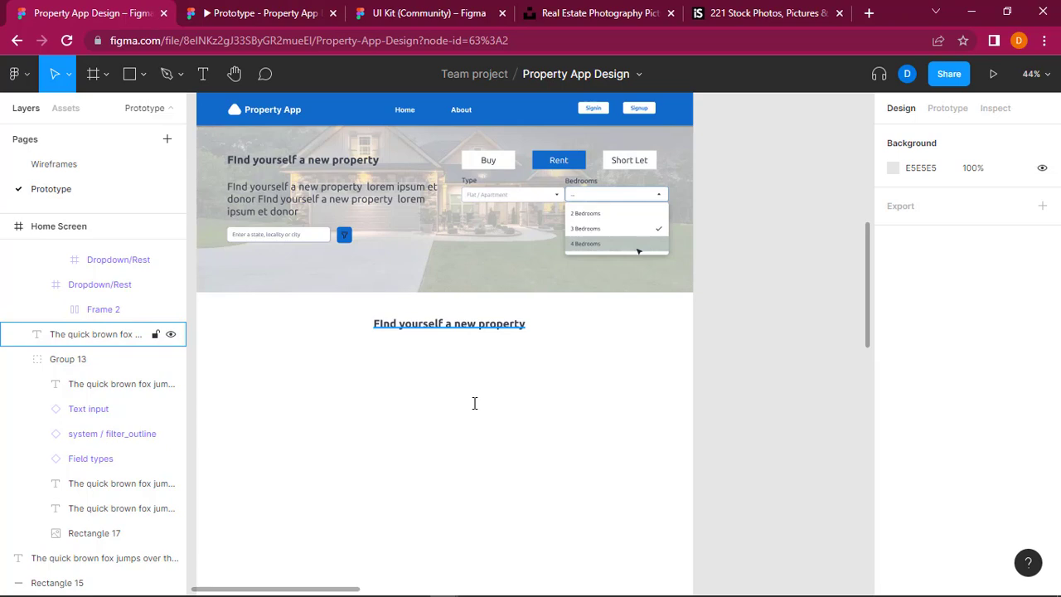
# Step: Replace the text of the copied heading below the hero with "Our available properties"
pyautogui.press('Escape')
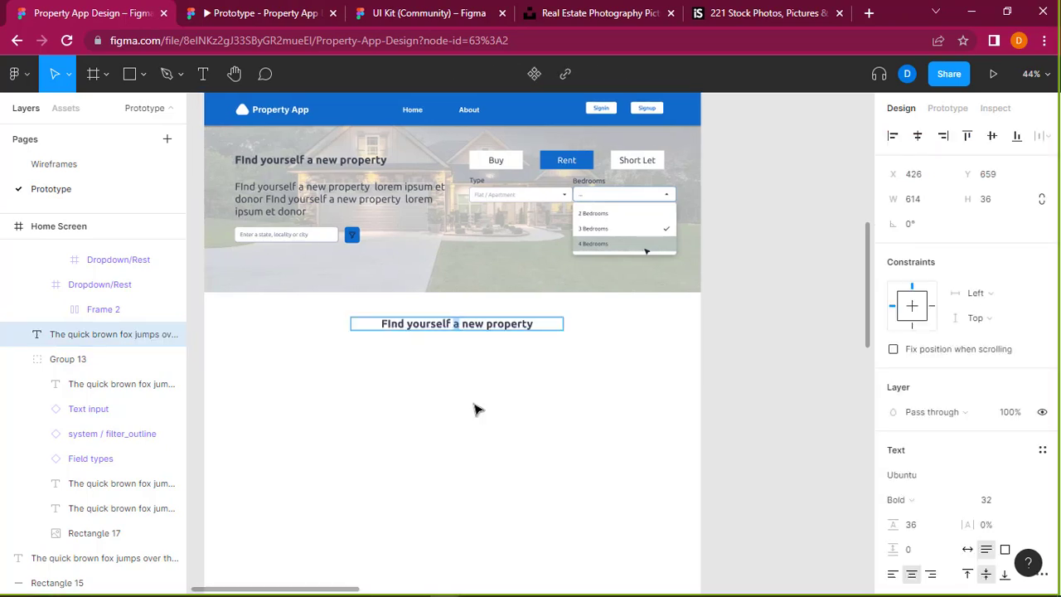
pyautogui.hscroll(-5, 476, 409)
pyautogui.hscroll(-3, 590, 438)
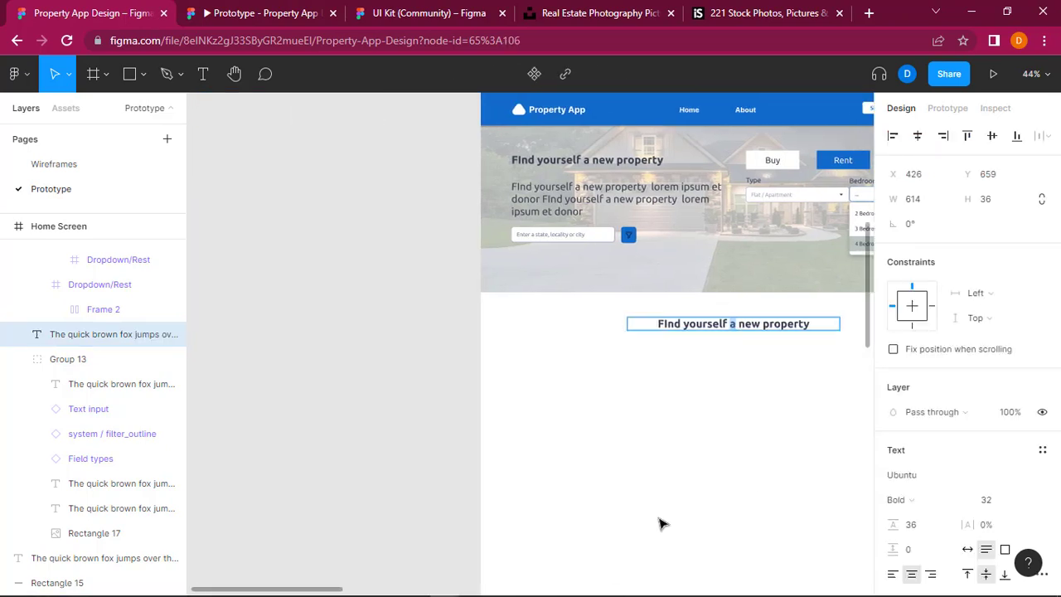
pyautogui.hscroll(5, 661, 523)
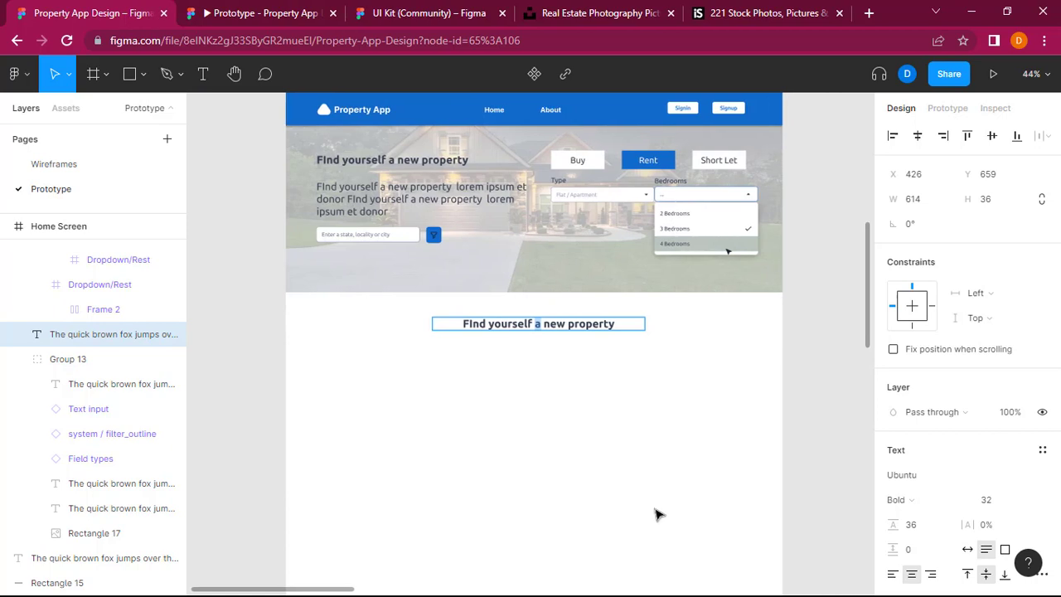
pyautogui.hscroll(2, 575, 339)
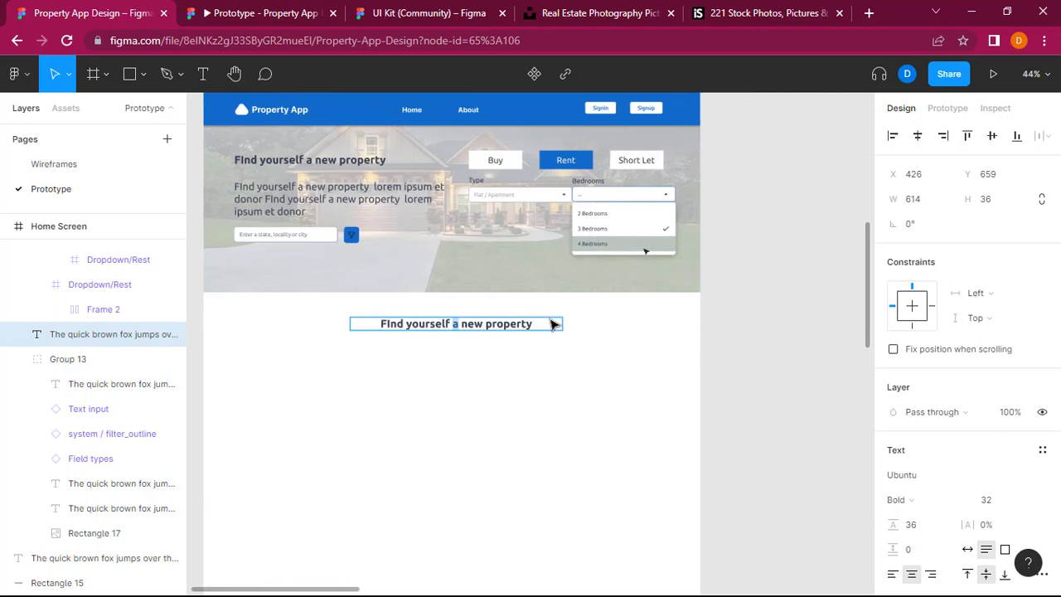
pyautogui.click(495, 324)
pyautogui.hotkey('ctrl', 'a')
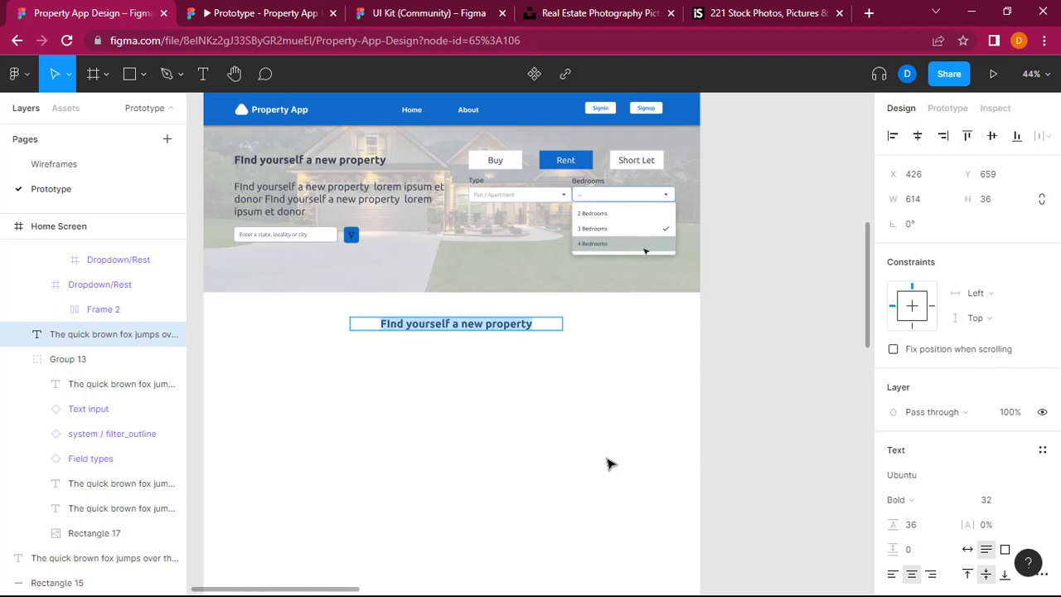
pyautogui.write('Our')
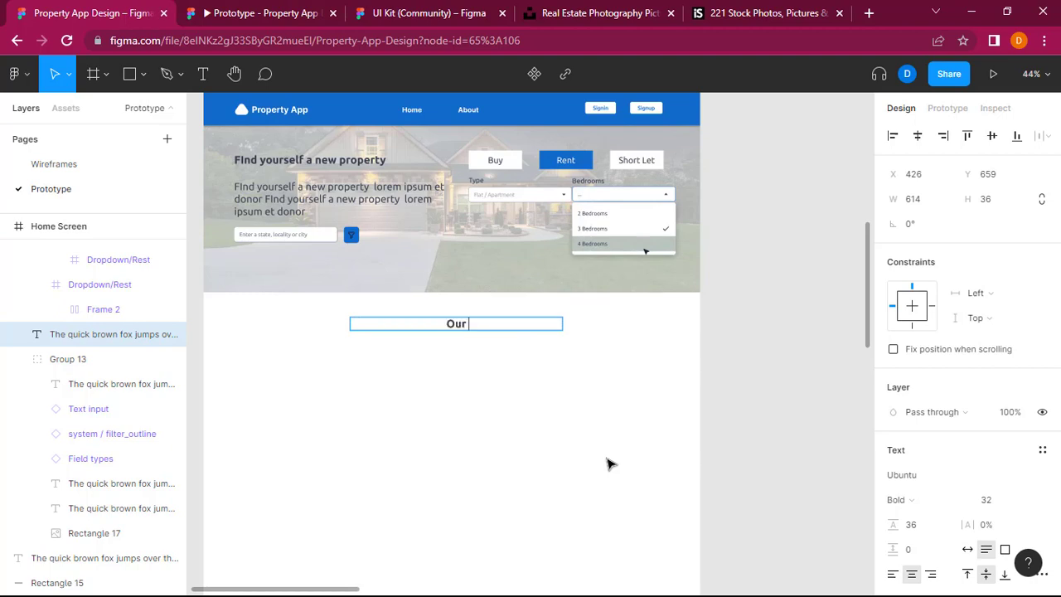
pyautogui.write(' available propert')
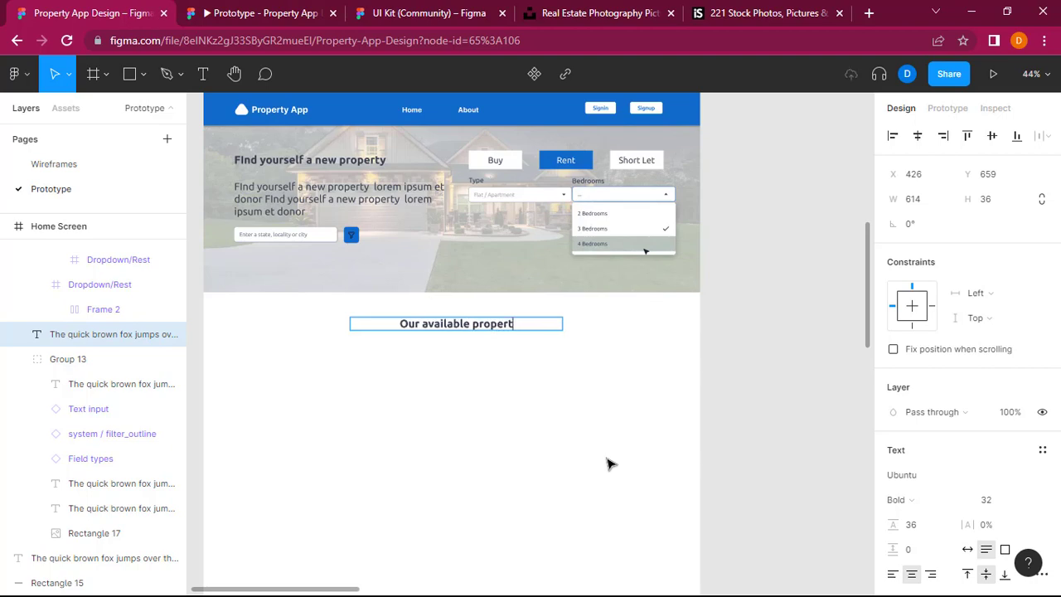
pyautogui.write('ies')
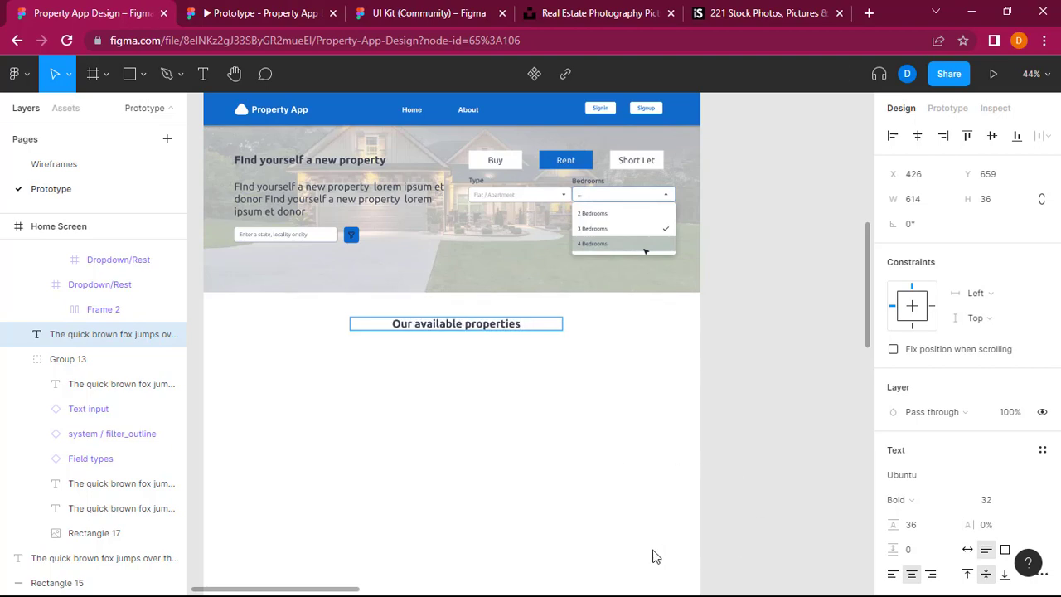
pyautogui.press('Escape')
pyautogui.click(829, 371)
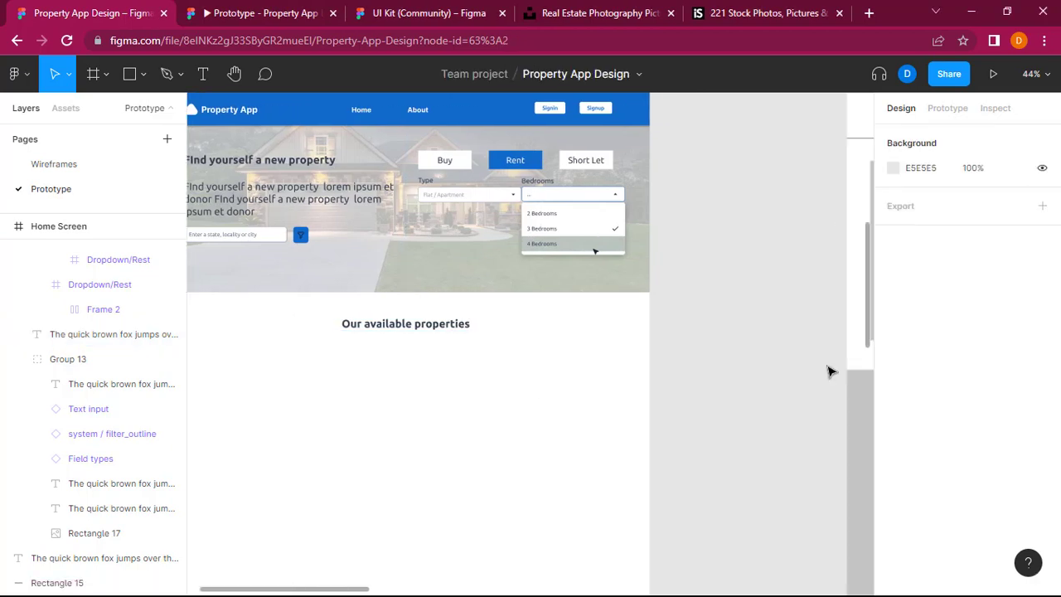
# Step: Duplicate the hero's lorem ipsum paragraph and place the copy under the "Our available properties" heading at about X 426, Y 720
pyautogui.hscroll(5, 828, 371)
pyautogui.hscroll(5, 829, 371)
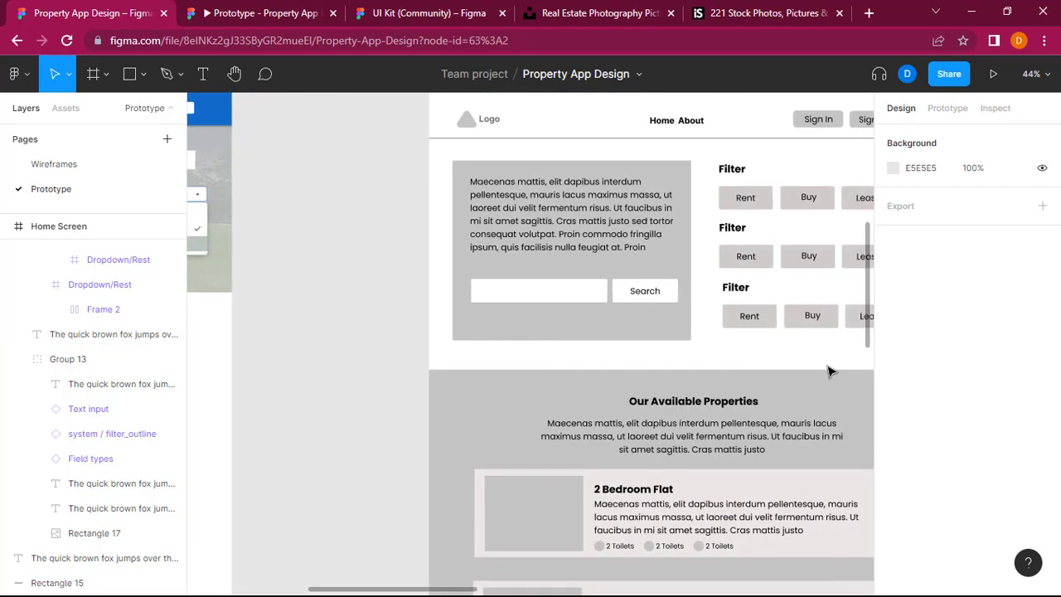
pyautogui.hscroll(-6, 716, 438)
pyautogui.hscroll(-3, 716, 438)
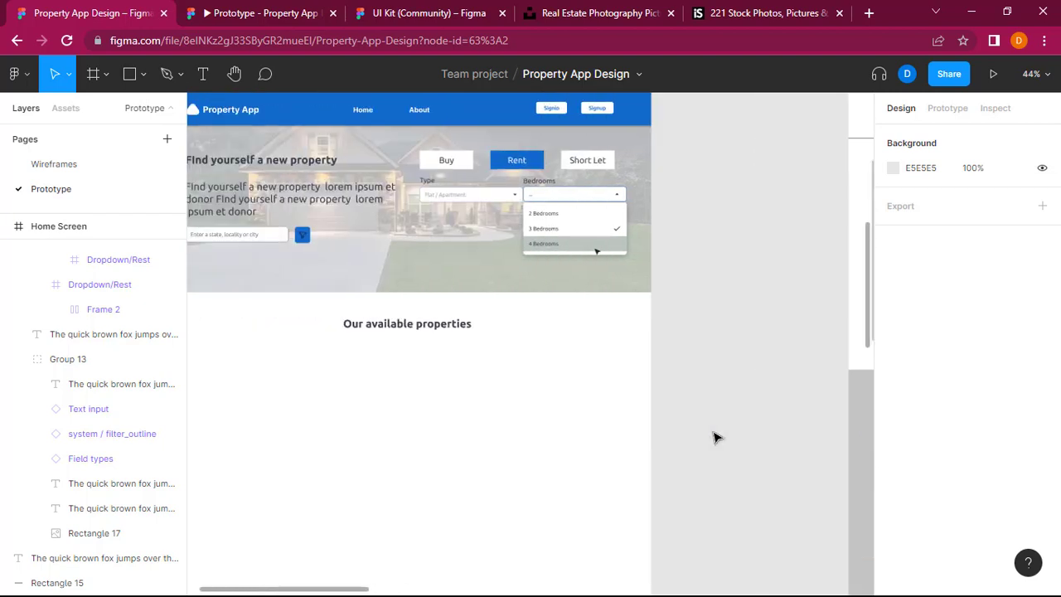
pyautogui.hscroll(-2, 721, 431)
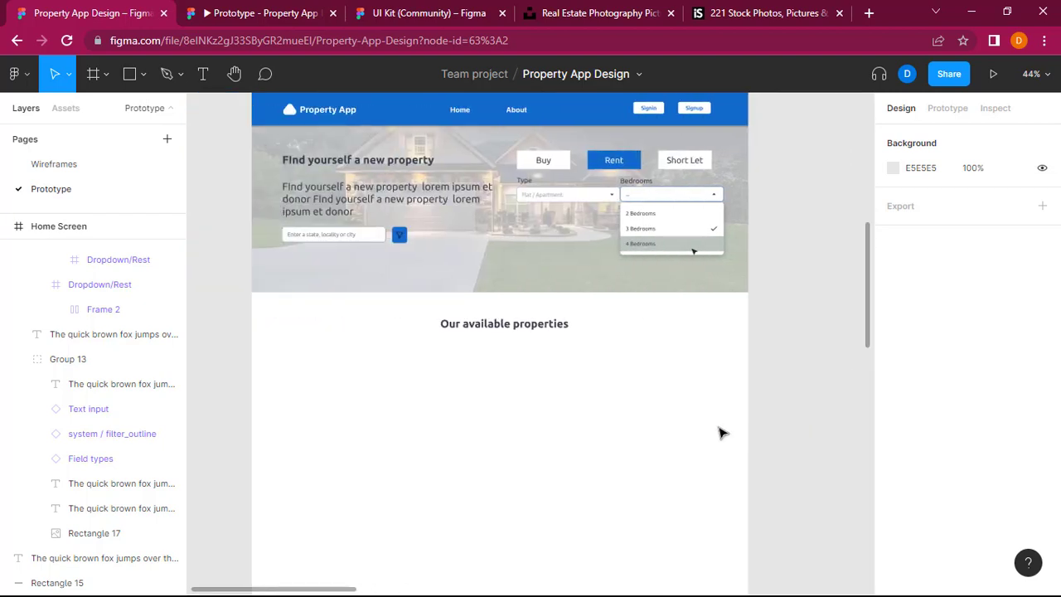
pyautogui.click(406, 199)
pyautogui.doubleClick(406, 199)
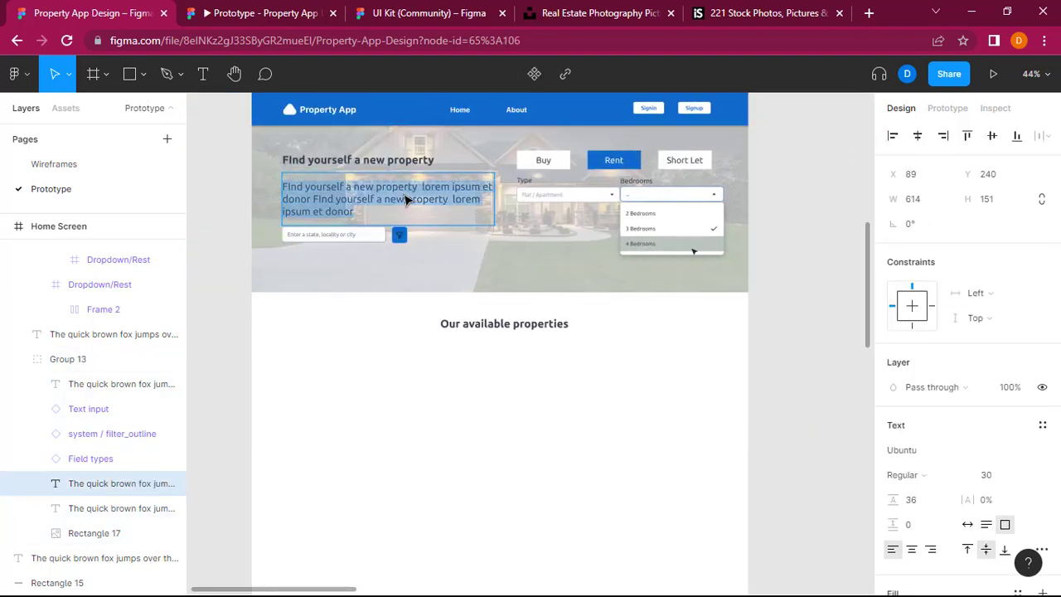
pyautogui.click(441, 322)
pyautogui.click(416, 203)
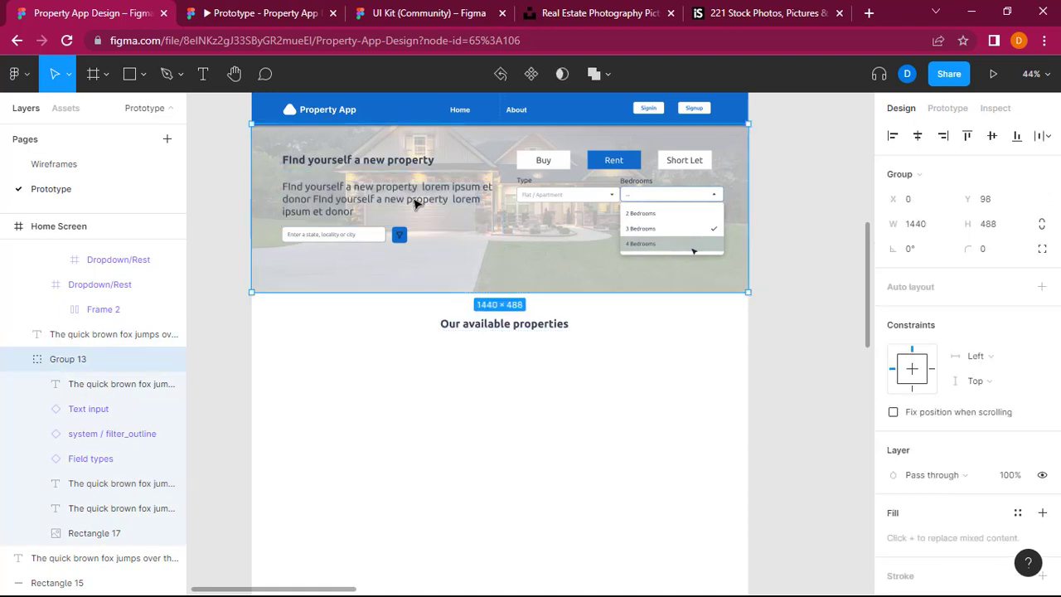
pyautogui.doubleClick(416, 204)
pyautogui.click(498, 419)
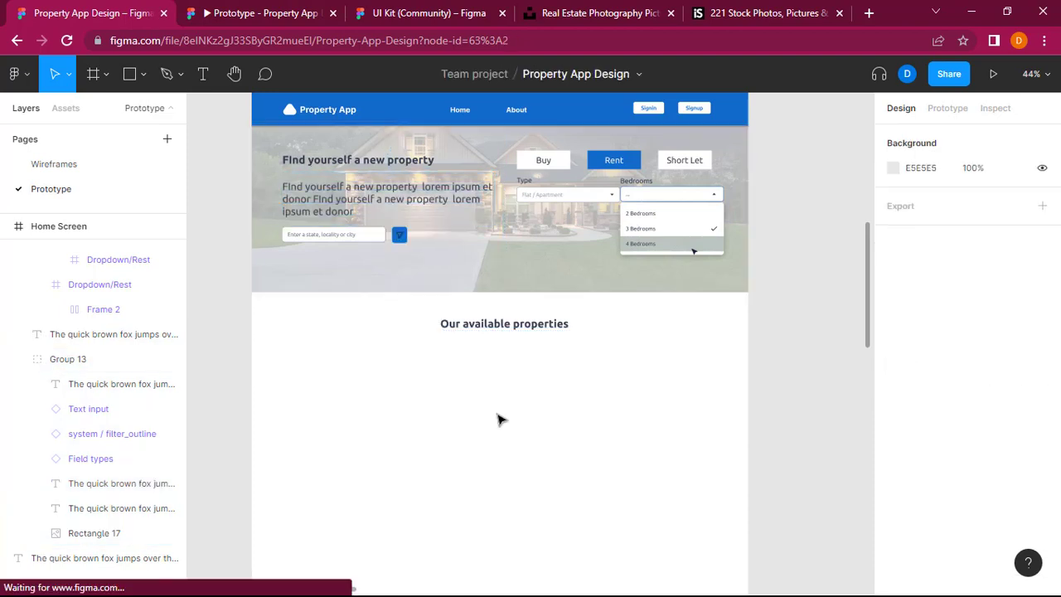
pyautogui.hotkey('ctrl', 'v')
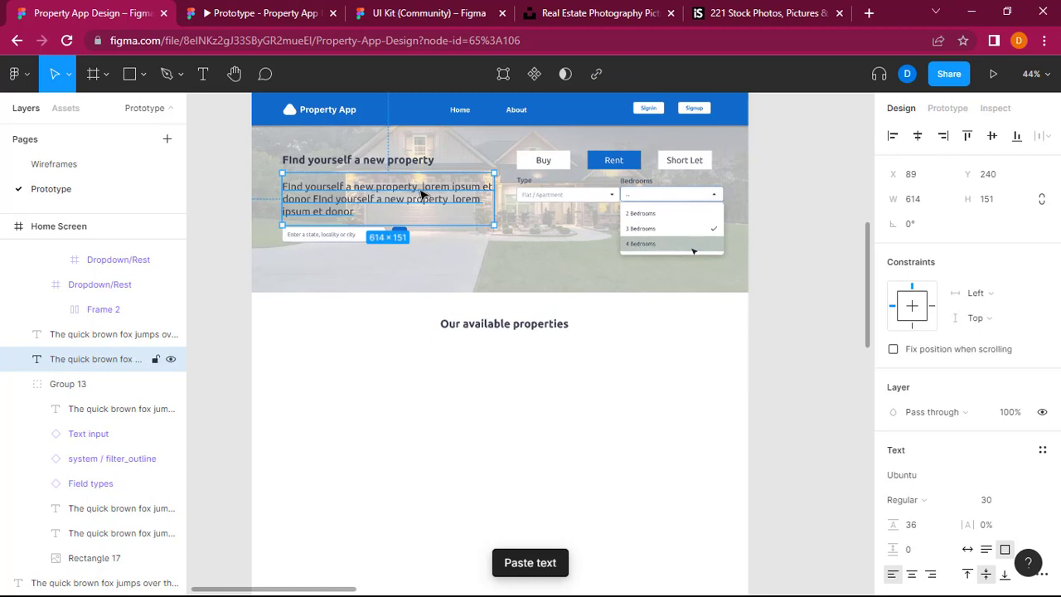
pyautogui.moveTo(422, 195); pyautogui.dragTo(540, 359)
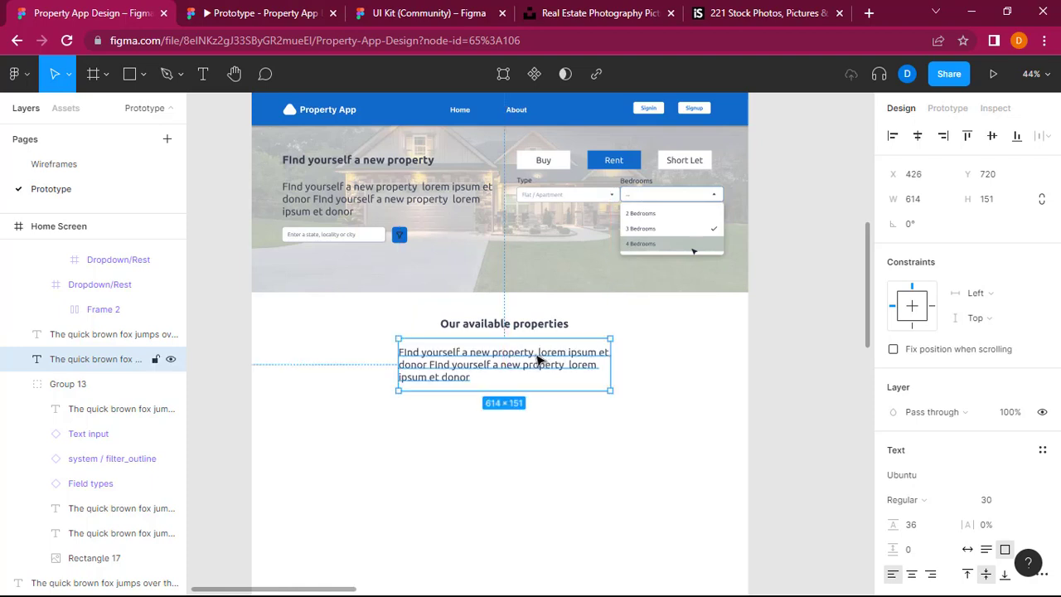
# Step: Centre-align the text of the paragraph under the "Our available properties" heading
pyautogui.doubleClick(540, 358)
pyautogui.click(911, 573)
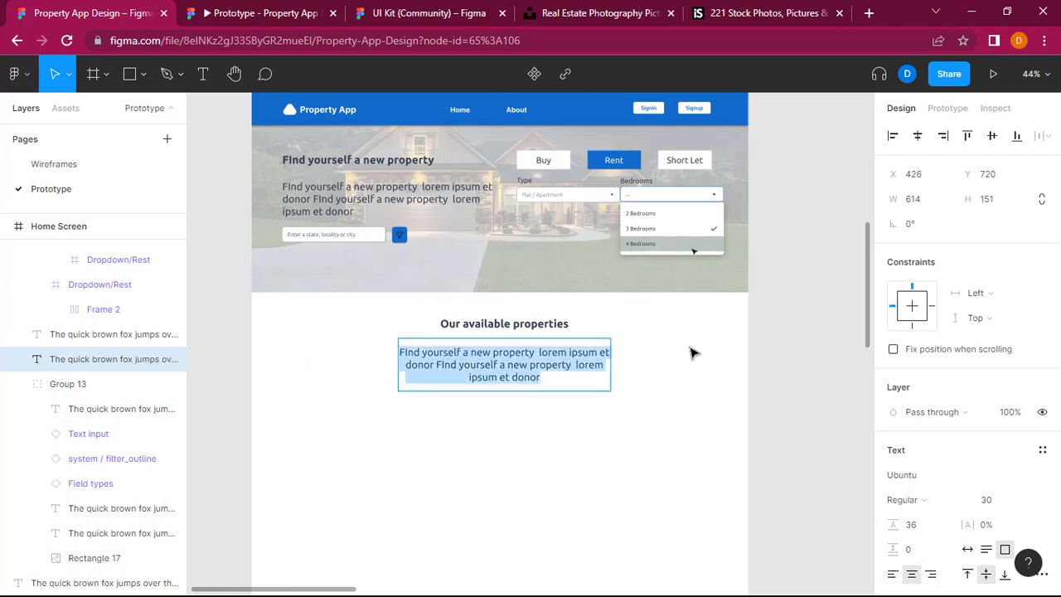
pyautogui.press('Escape')
# Step: Widen the copied paragraph to about 679 and move it to about X 406, Y 707 under the section heading
pyautogui.moveTo(620, 354)
pyautogui.mouseDown()
pyautogui.moveTo(655, 357)
pyautogui.moveTo(632, 358)
pyautogui.mouseUp()
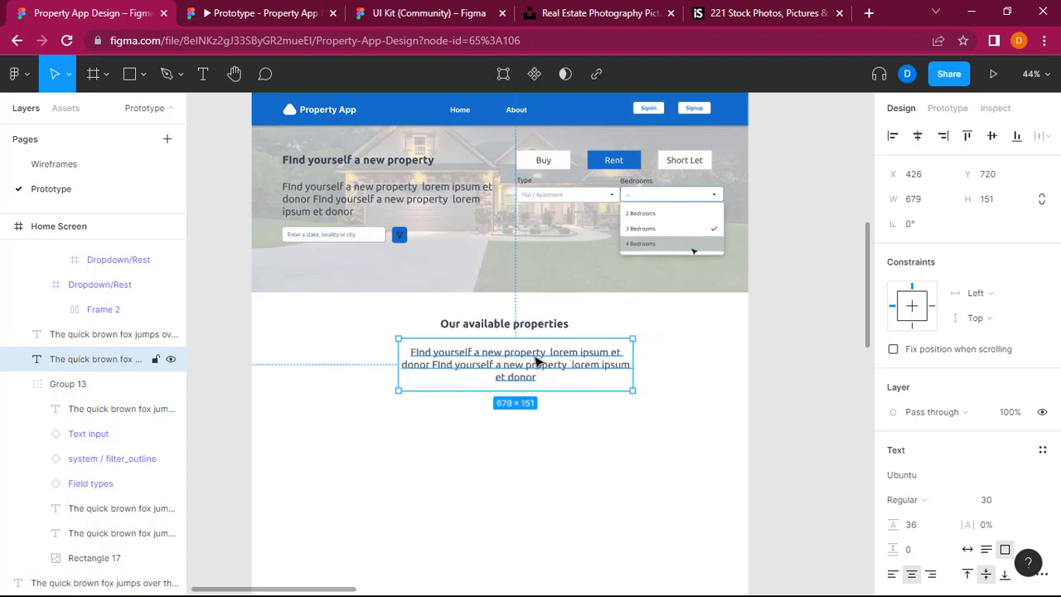
pyautogui.moveTo(524, 362); pyautogui.dragTo(518, 362)
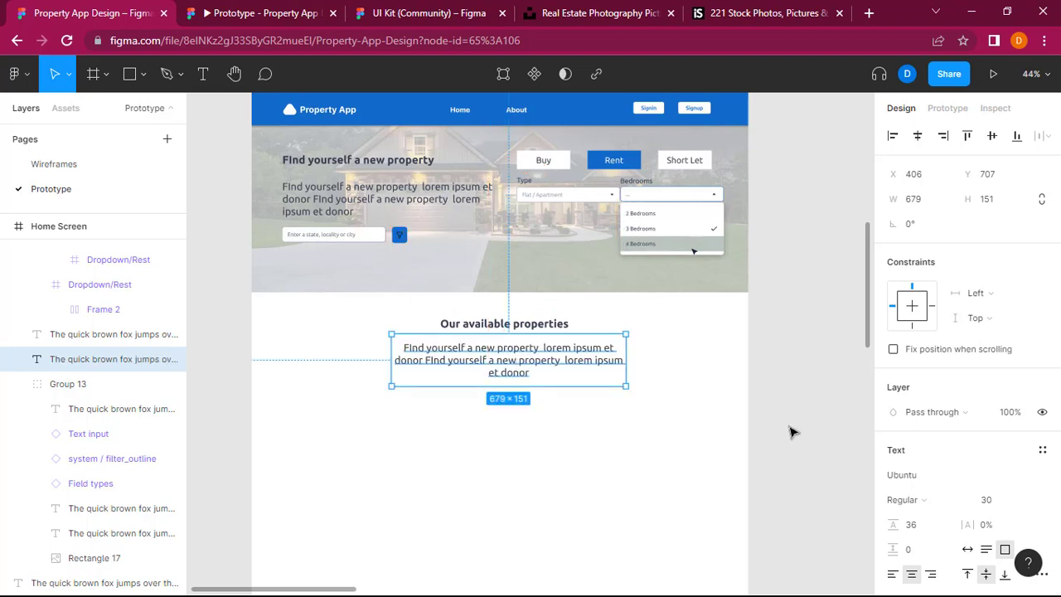
pyautogui.click(833, 431)
# Step: Draw a property-card rectangle of about 1227 × 301 below the section paragraph, at about X 92, Y 870
pyautogui.hscroll(3, 835, 431)
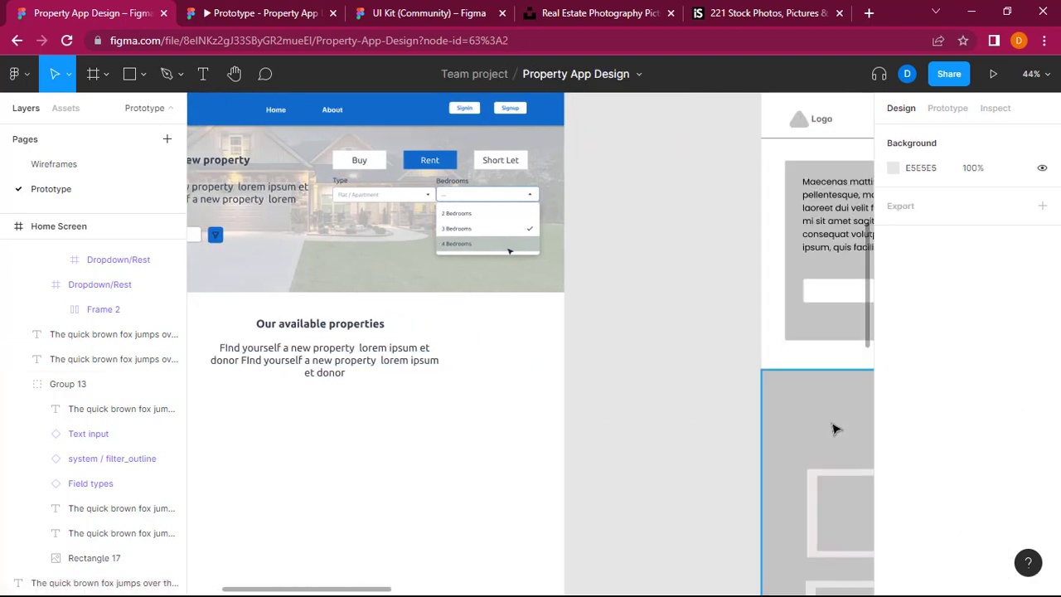
pyautogui.scroll(-2, 835, 431)
pyautogui.hscroll(5, 835, 431)
pyautogui.hscroll(-1, 835, 429)
pyautogui.hscroll(-4, 835, 430)
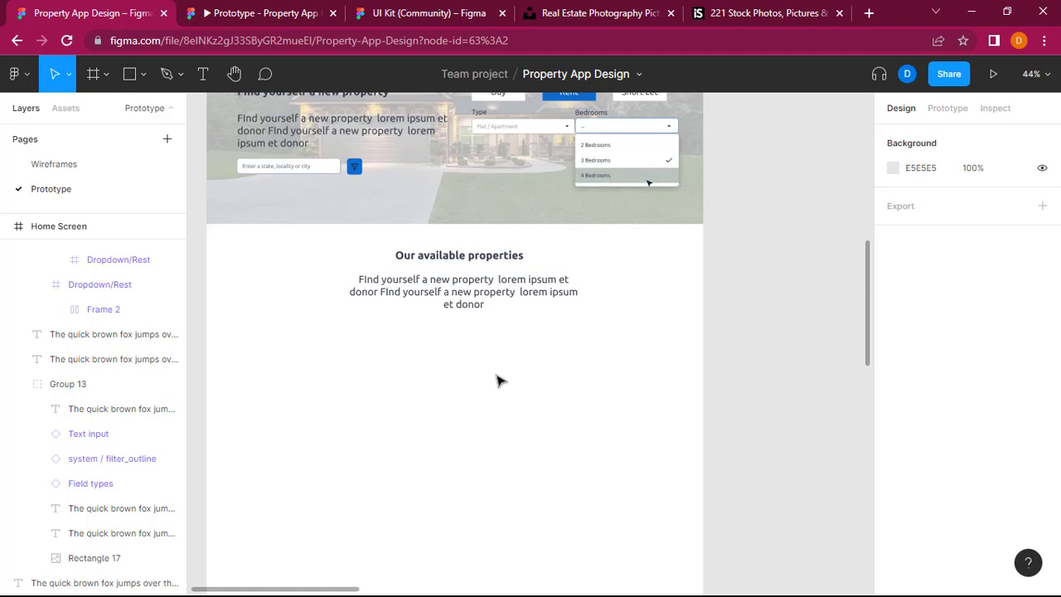
pyautogui.click(144, 75)
pyautogui.click(161, 114)
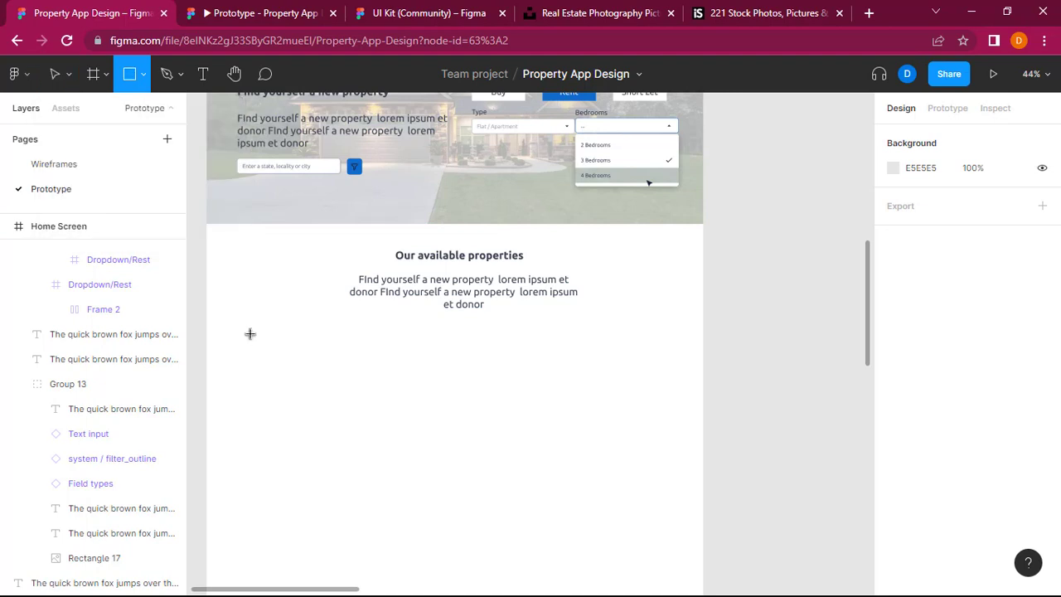
pyautogui.moveTo(238, 323)
pyautogui.mouseDown()
pyautogui.moveTo(322, 364)
pyautogui.moveTo(663, 431)
pyautogui.mouseUp()
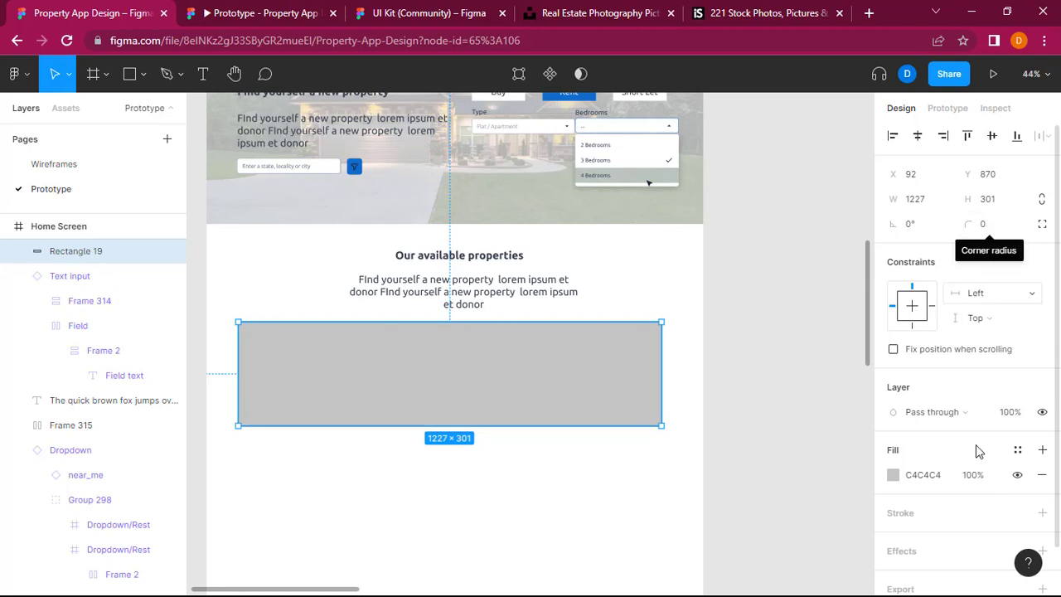
# Step: Add a drop shadow and a black inside stroke of width 1 to the property-card rectangle
pyautogui.scroll(-1, 944, 504)
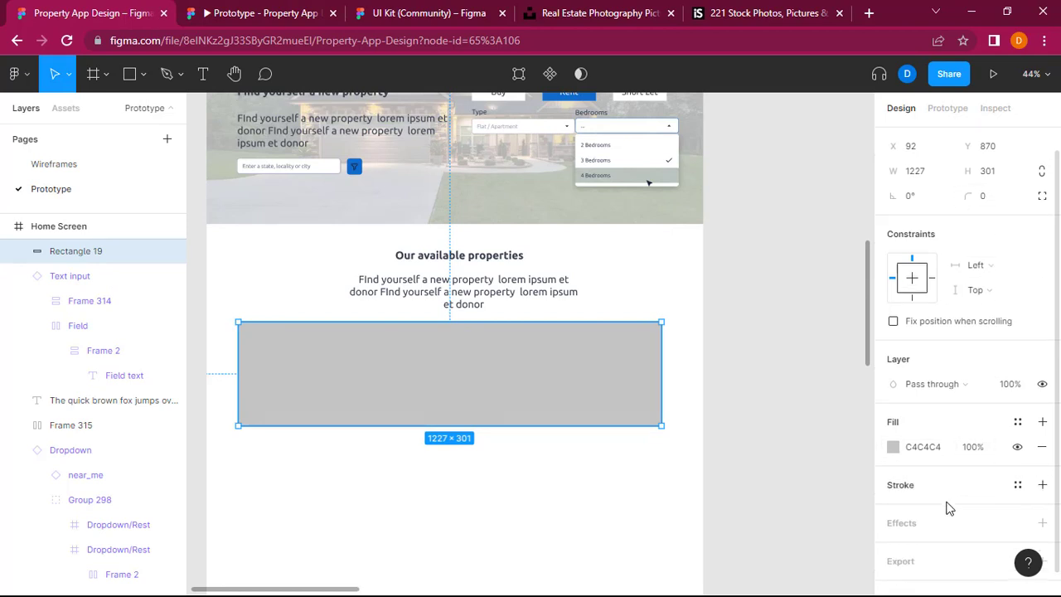
pyautogui.click(1043, 527)
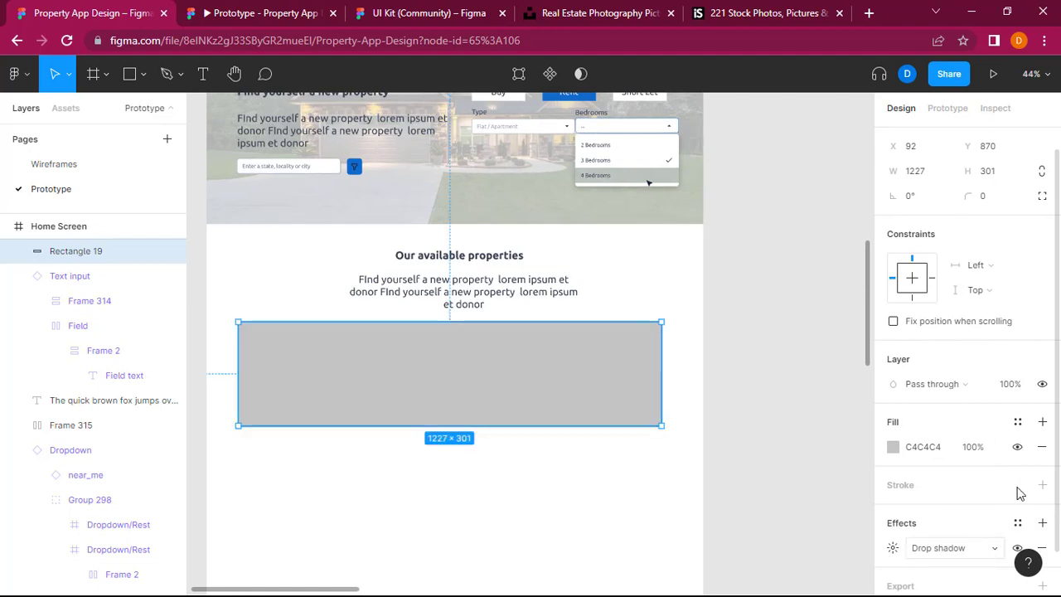
pyautogui.click(1043, 486)
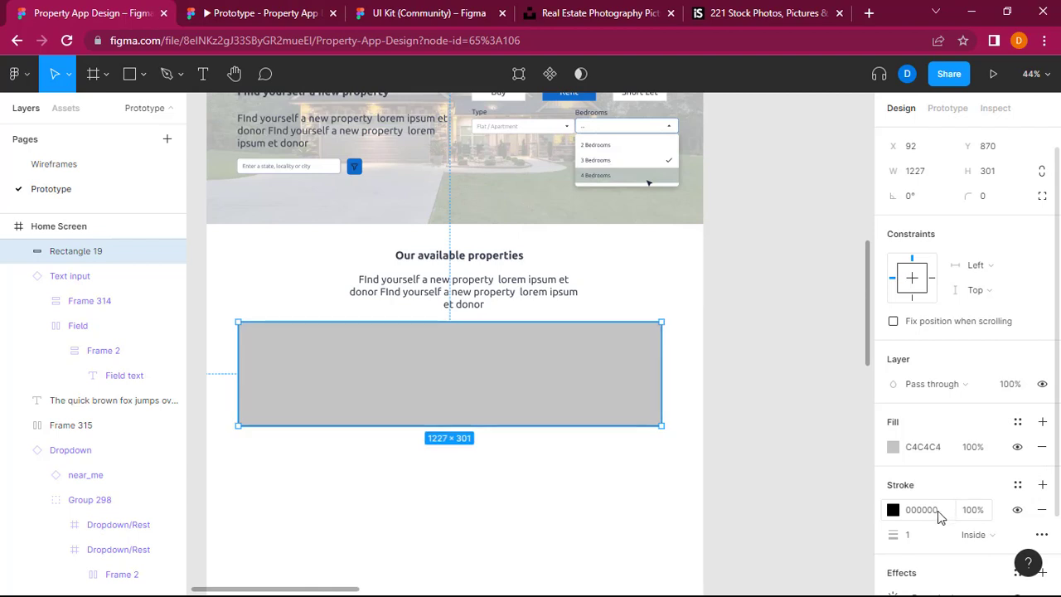
pyautogui.click(892, 510)
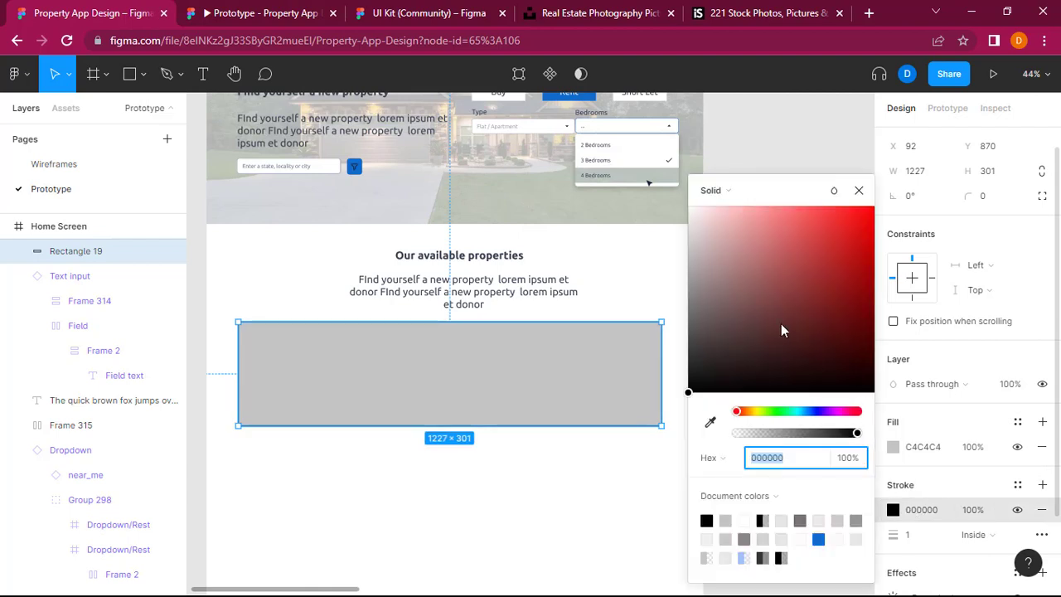
pyautogui.click(896, 465)
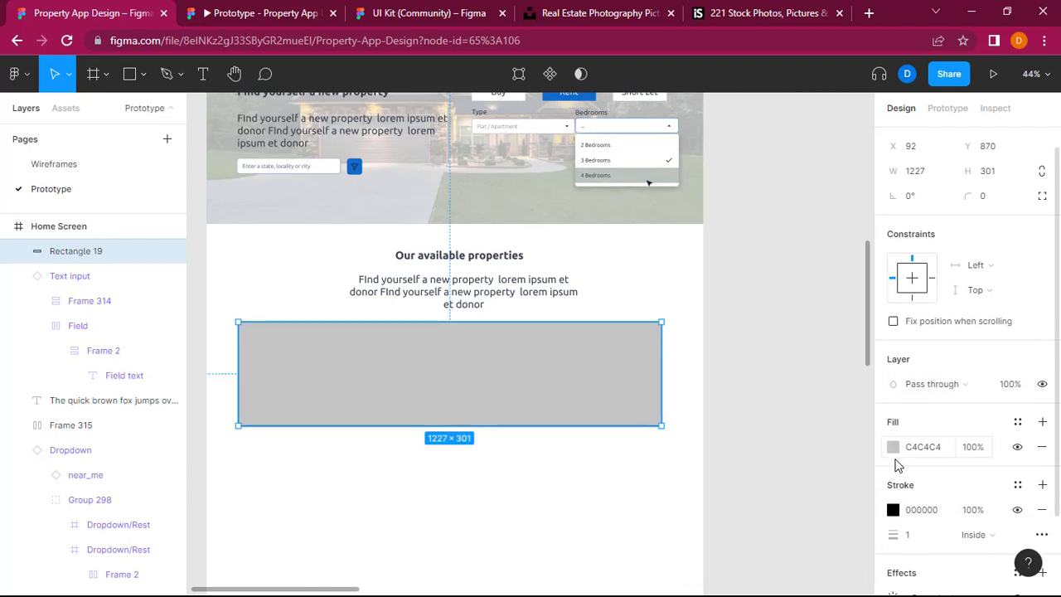
# Step: Set the property-card rectangle's fill to white, FFFFFF
pyautogui.click(894, 449)
pyautogui.moveTo(698, 237); pyautogui.dragTo(688, 194)
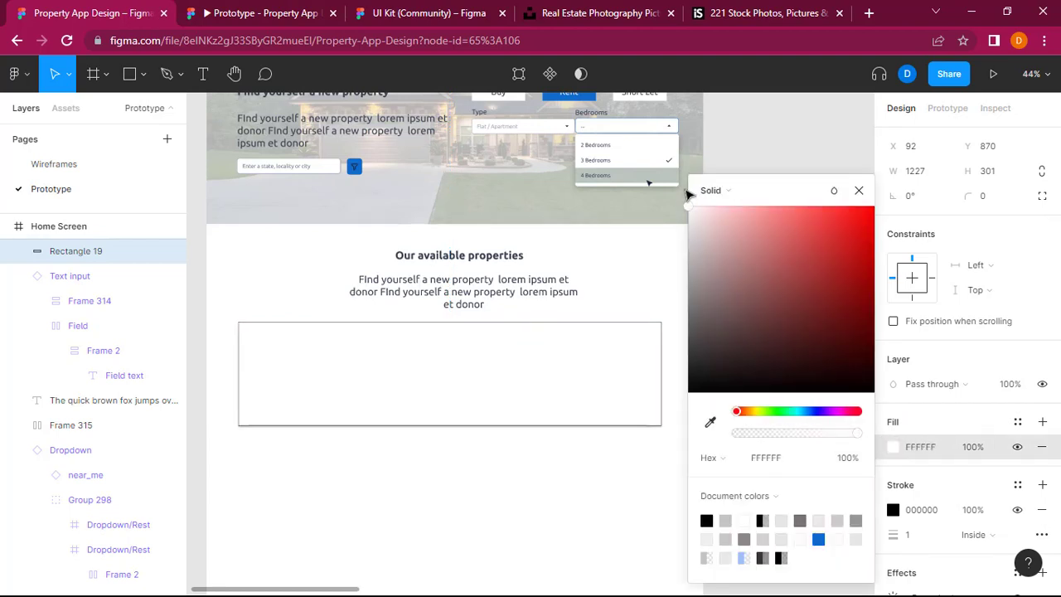
pyautogui.click(772, 134)
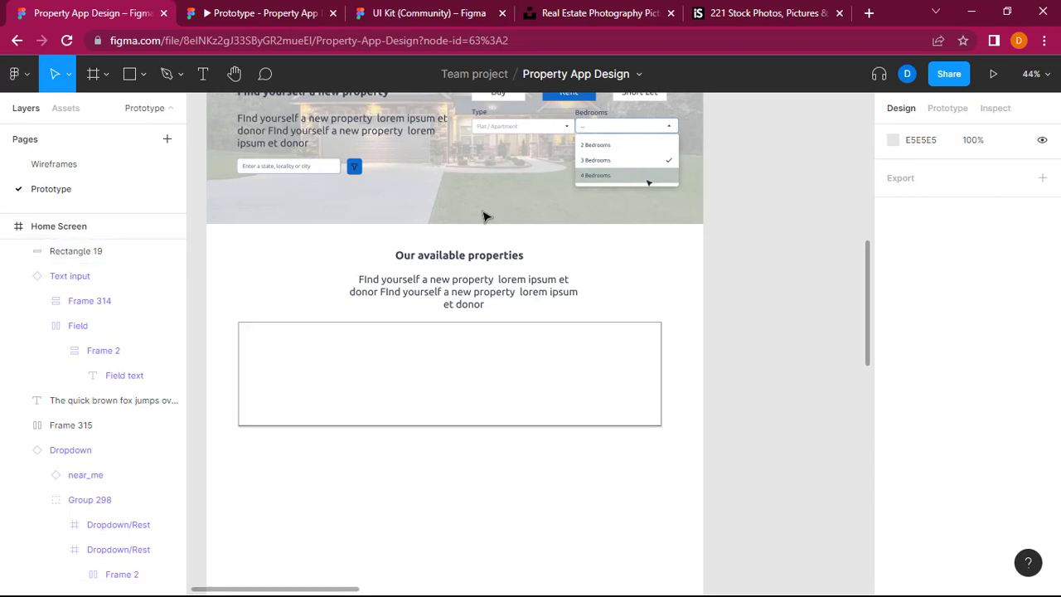
# Step: Draw an image placeholder rectangle of about 338 × 250 inside the property card, at about X 113, Y 894
pyautogui.click(144, 79)
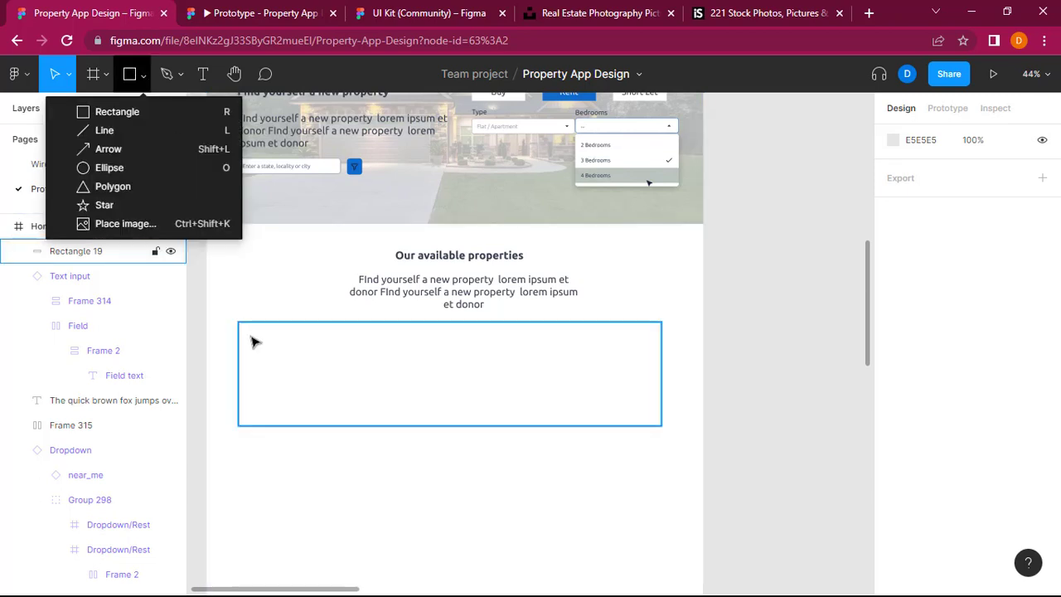
pyautogui.click(165, 111)
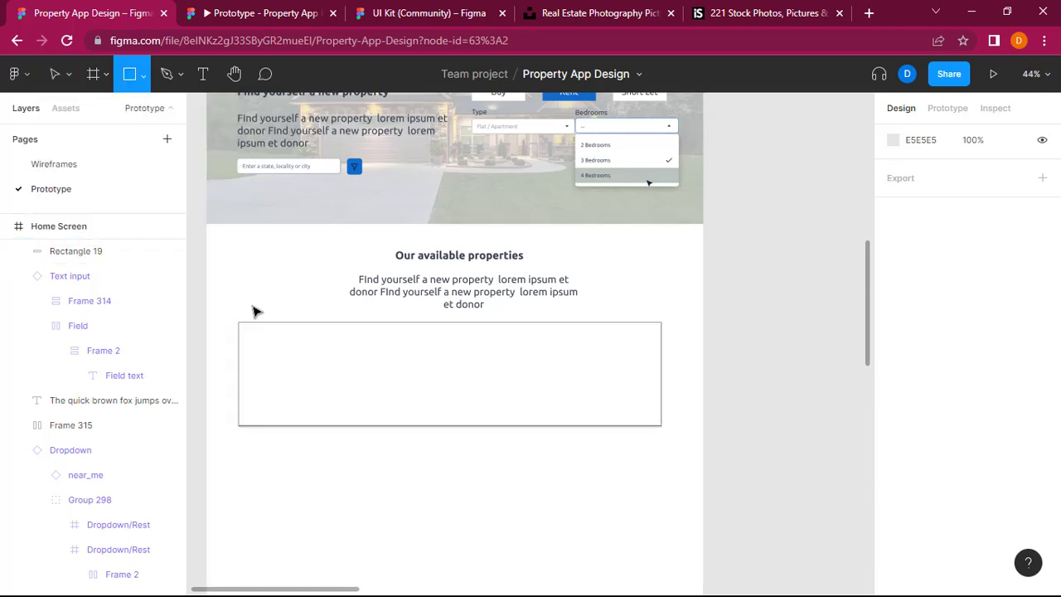
pyautogui.moveTo(245, 329); pyautogui.dragTo(366, 424)
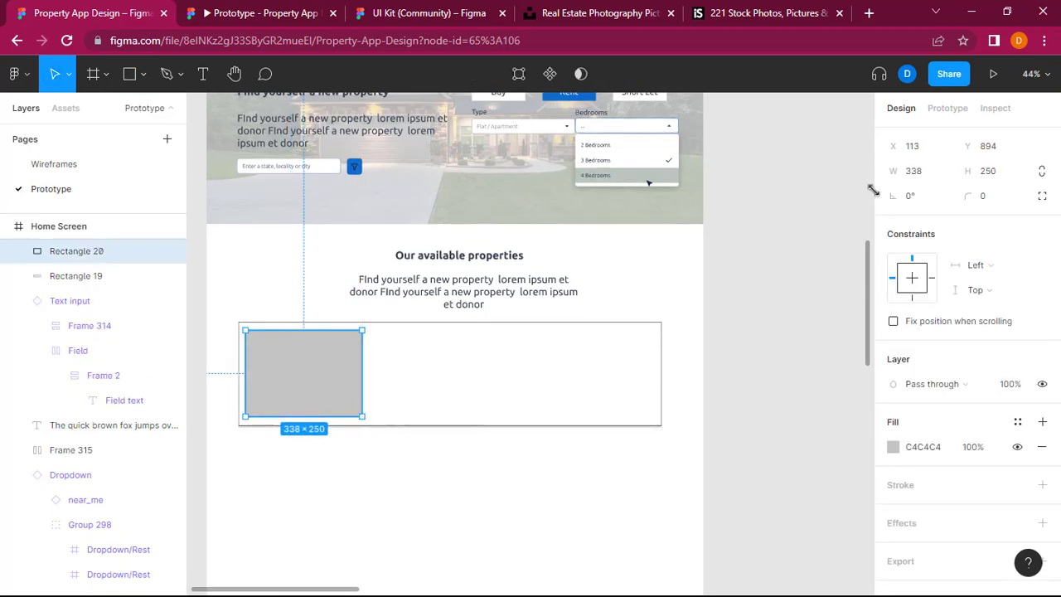
pyautogui.click(918, 174)
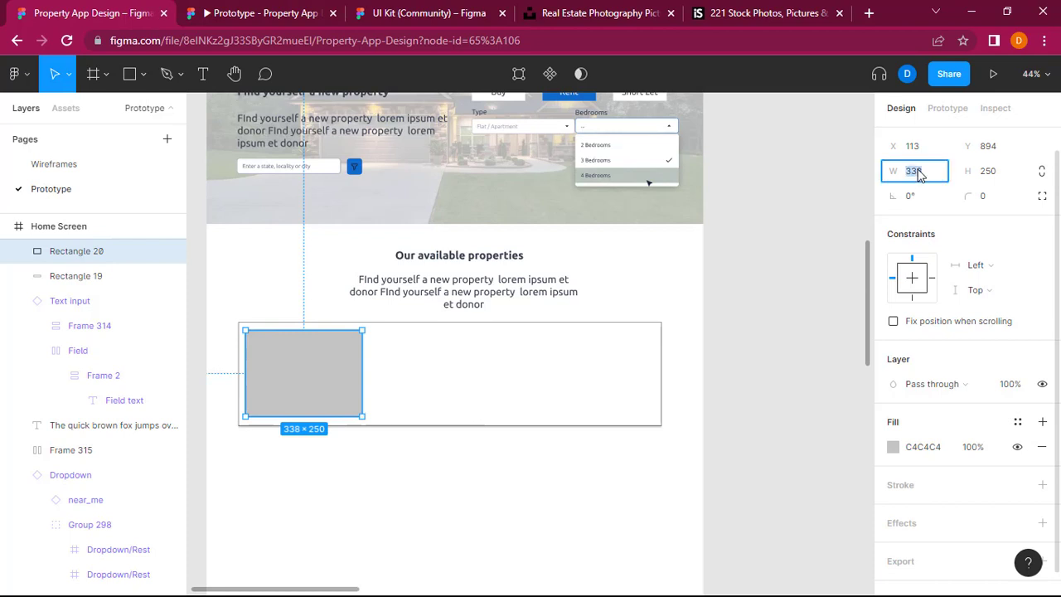
pyautogui.click(805, 337)
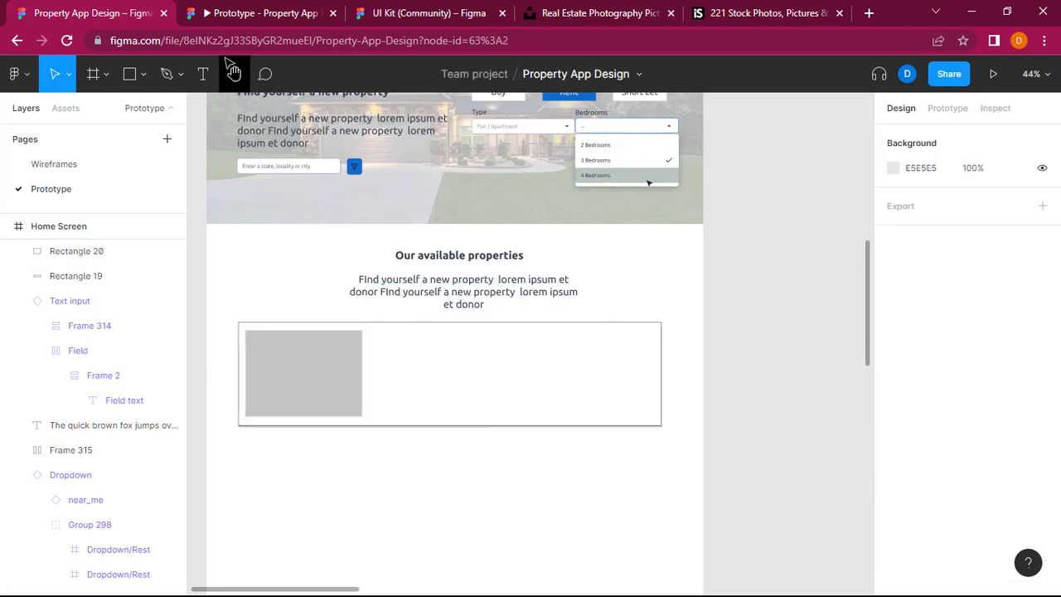
# Step: Place the night-time house photo from the computer's image files into the card's grey placeholder rectangle
pyautogui.click(142, 77)
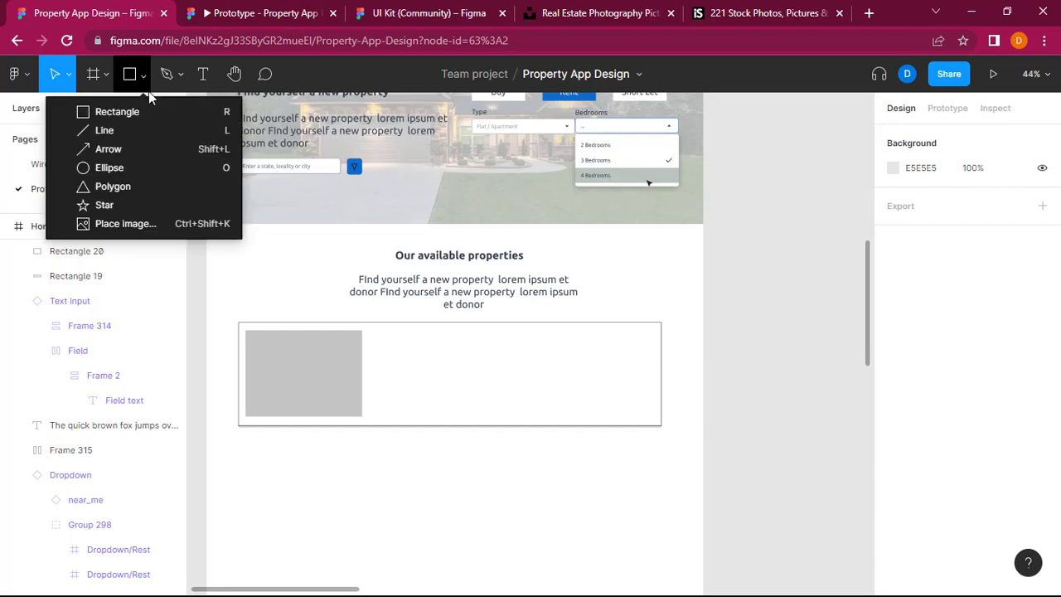
pyautogui.click(155, 225)
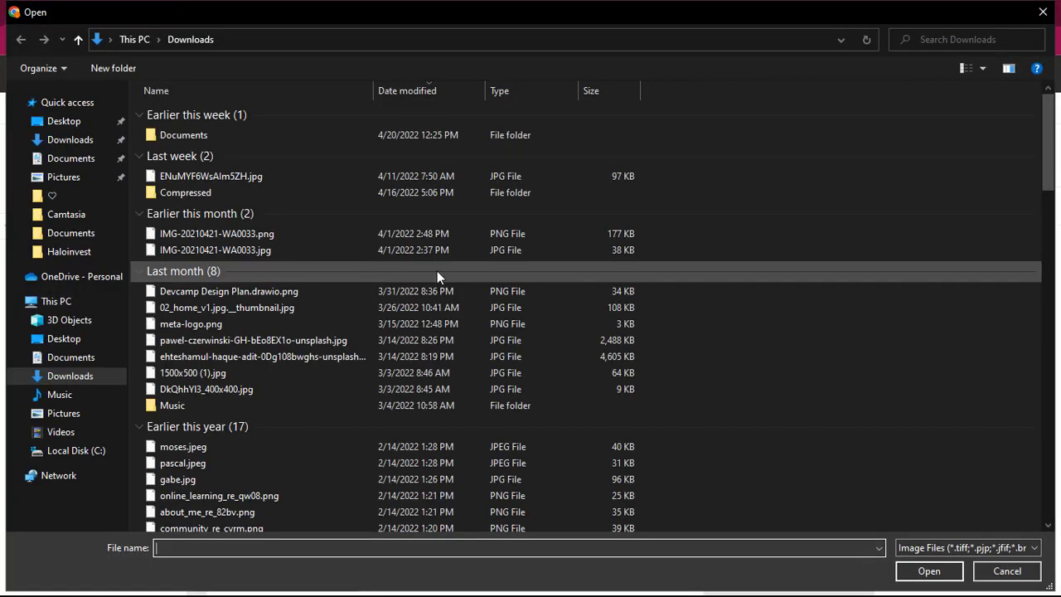
pyautogui.doubleClick(211, 135)
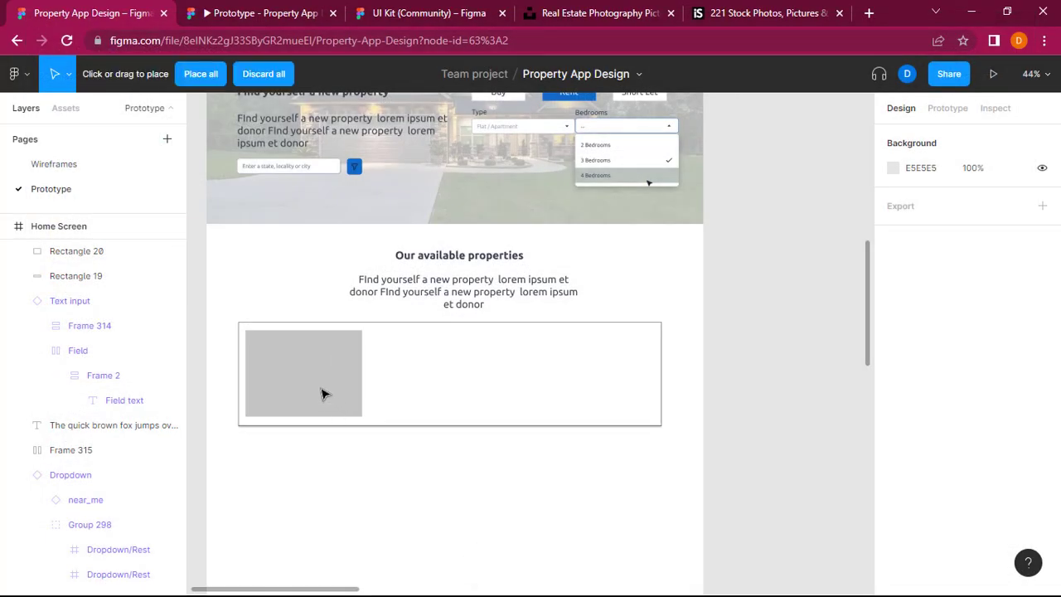
pyautogui.click(323, 393)
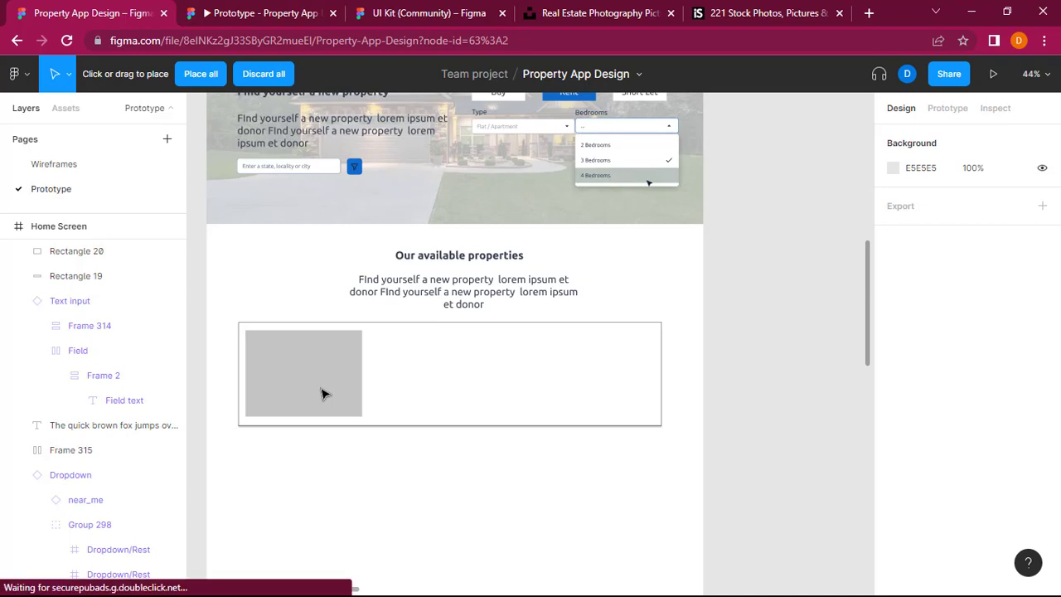
pyautogui.click(314, 385)
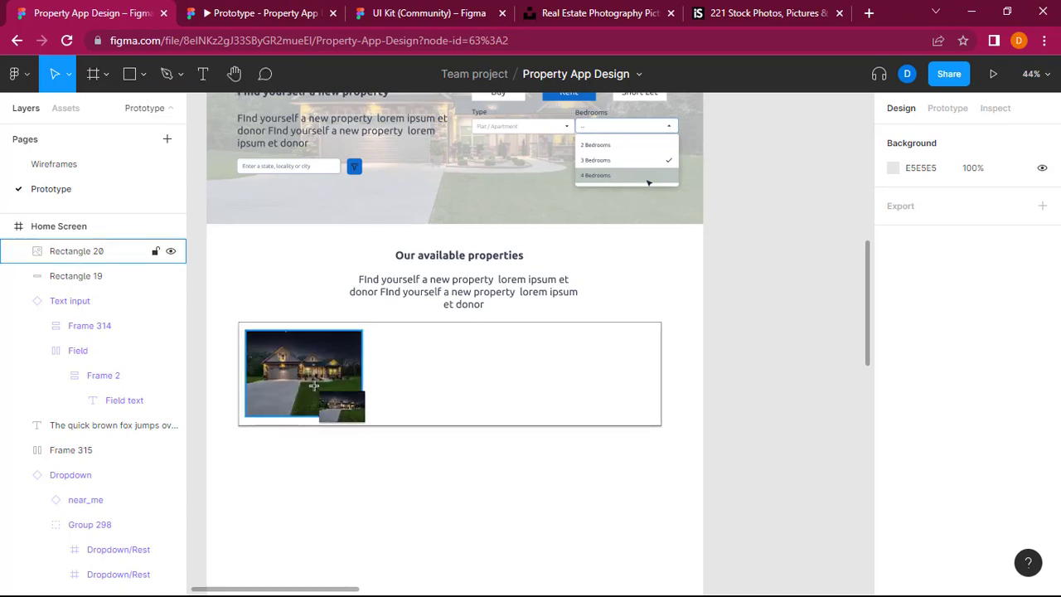
pyautogui.press('Escape')
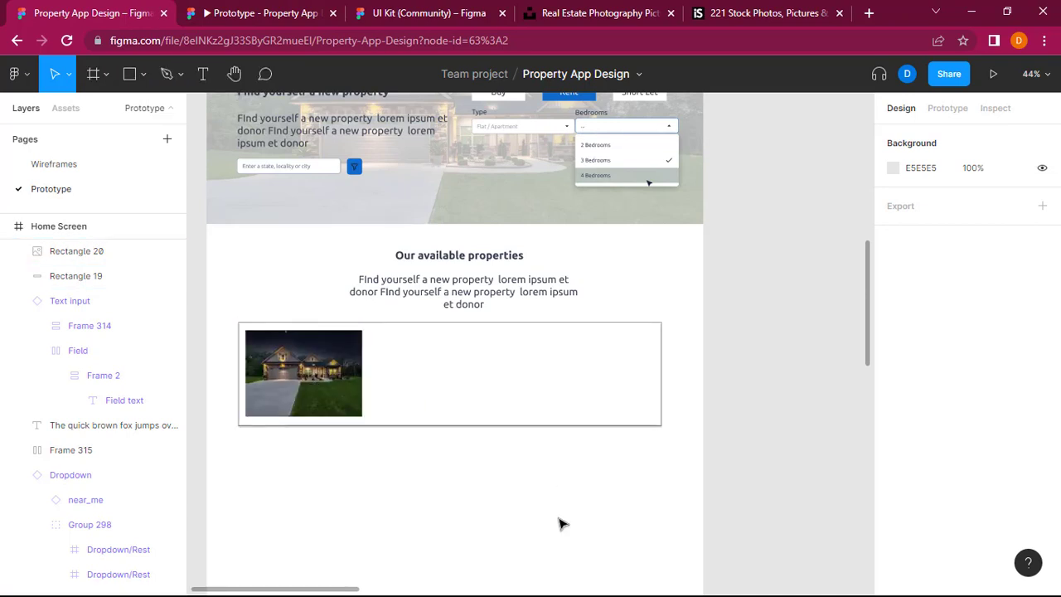
pyautogui.click(340, 390)
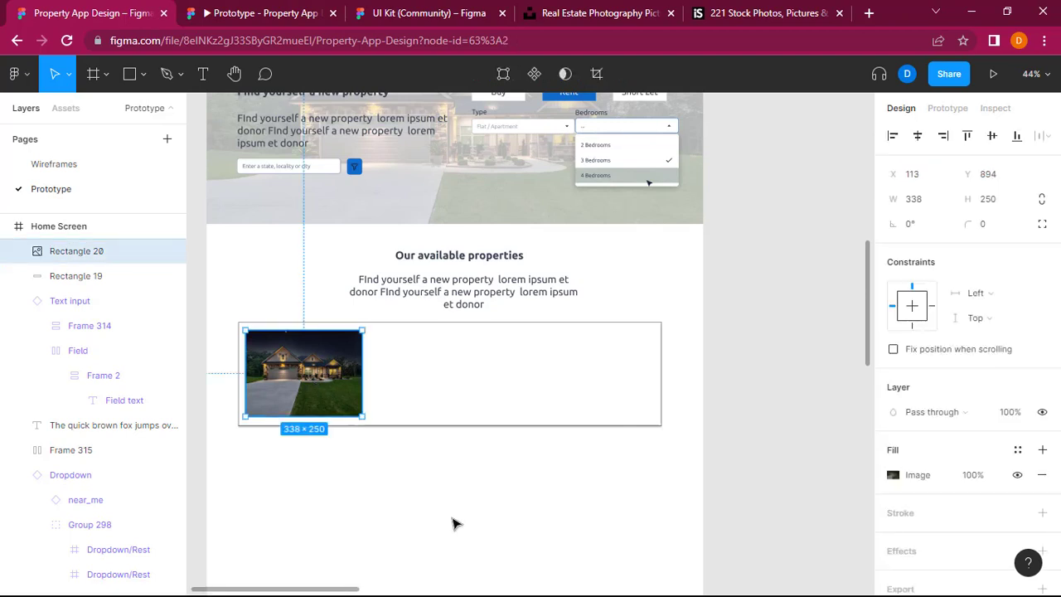
pyautogui.press('Escape')
# Step: Copy the "Our available properties" heading into the property card beside the photo, at about X 465, Y 908, and left-align its text
pyautogui.hscroll(10, 452, 522)
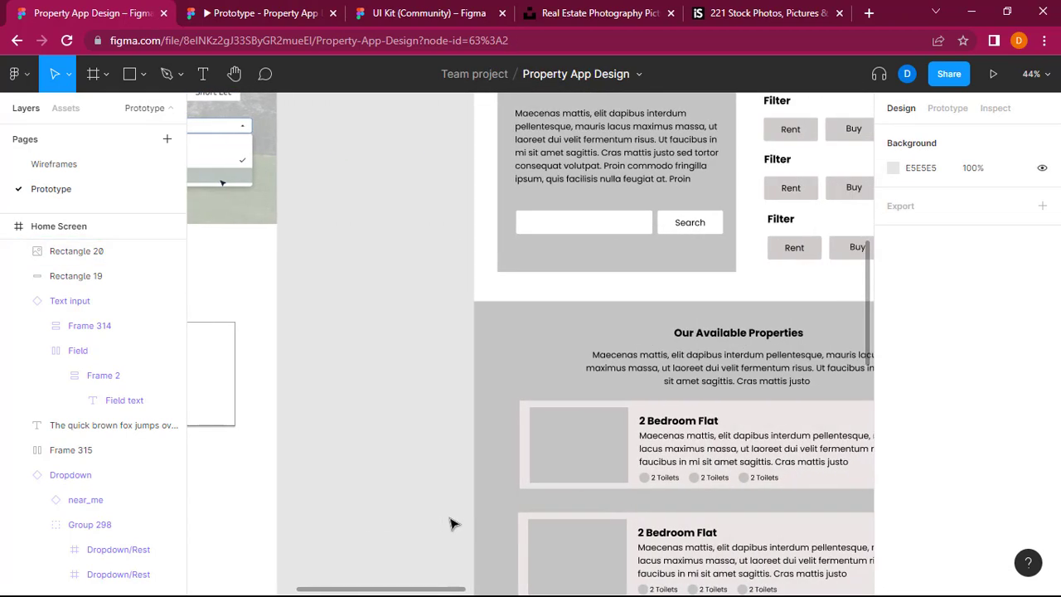
pyautogui.hscroll(-10, 453, 522)
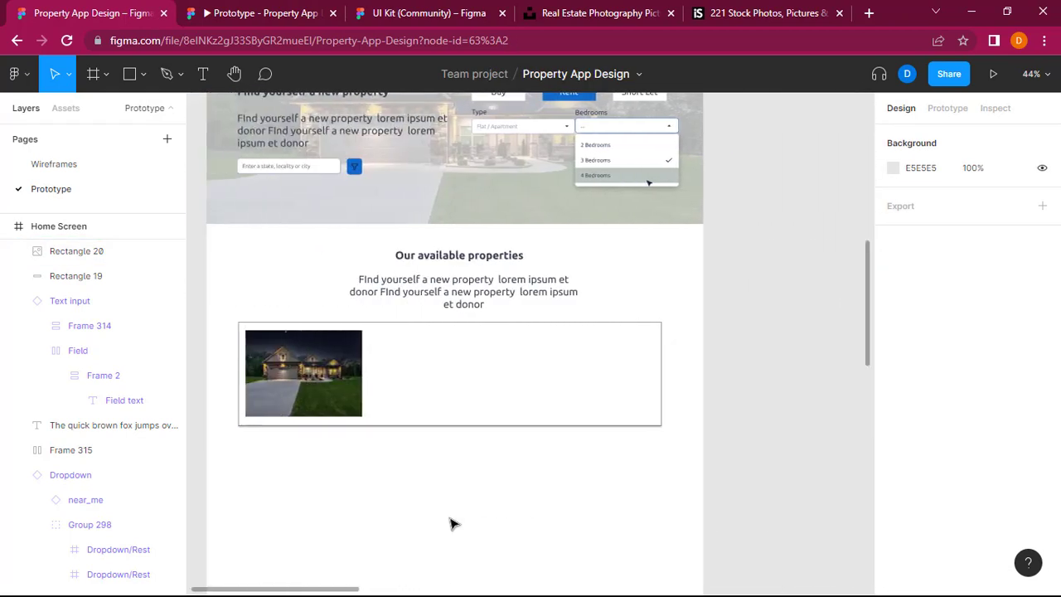
pyautogui.click(457, 264)
pyautogui.click(456, 386)
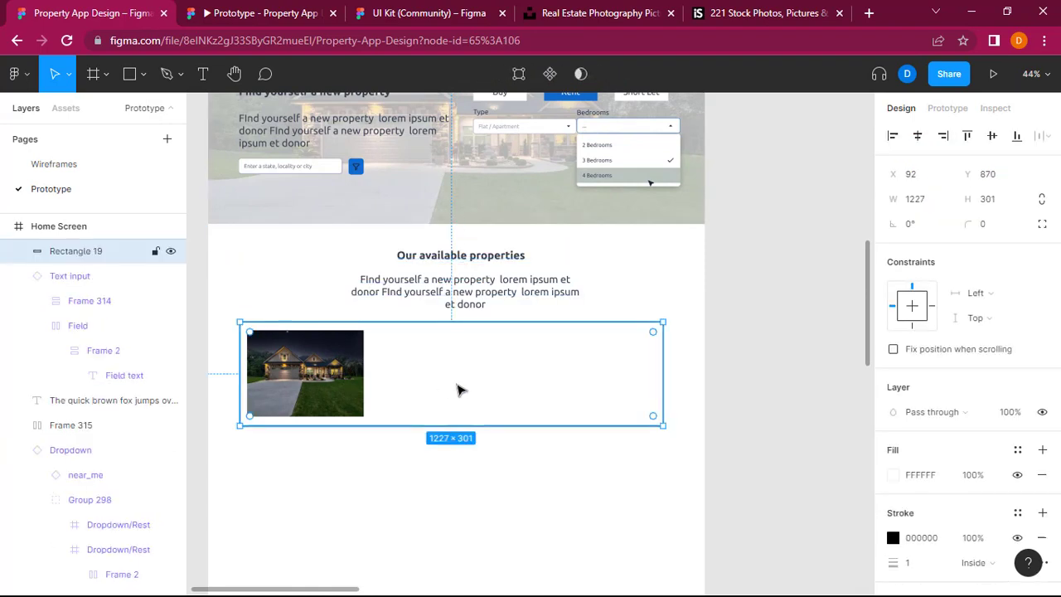
pyautogui.hotkey('ctrl', 'v')
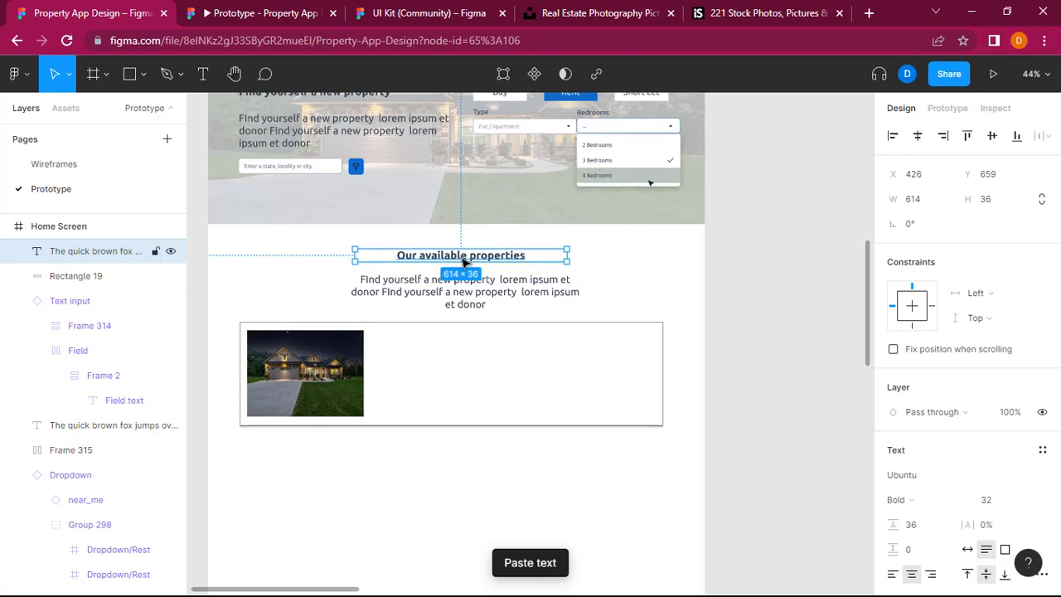
pyautogui.moveTo(463, 257); pyautogui.dragTo(478, 346)
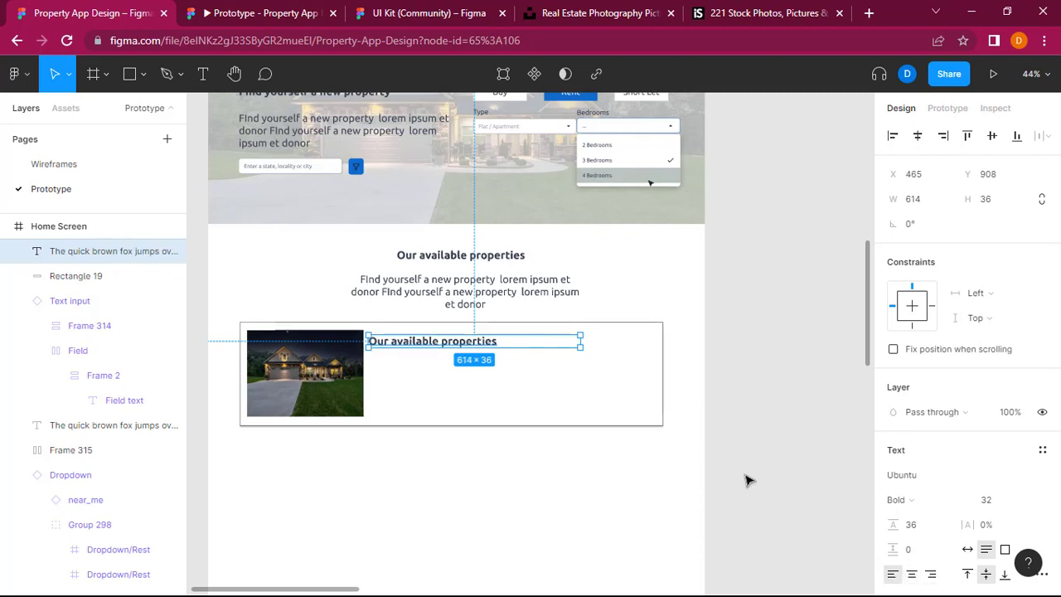
# Step: Change the card heading's text to "2 Bedroom Flat Property" and shift it to about X 490, Y 906
pyautogui.hscroll(6, 746, 481)
pyautogui.hscroll(-4, 745, 480)
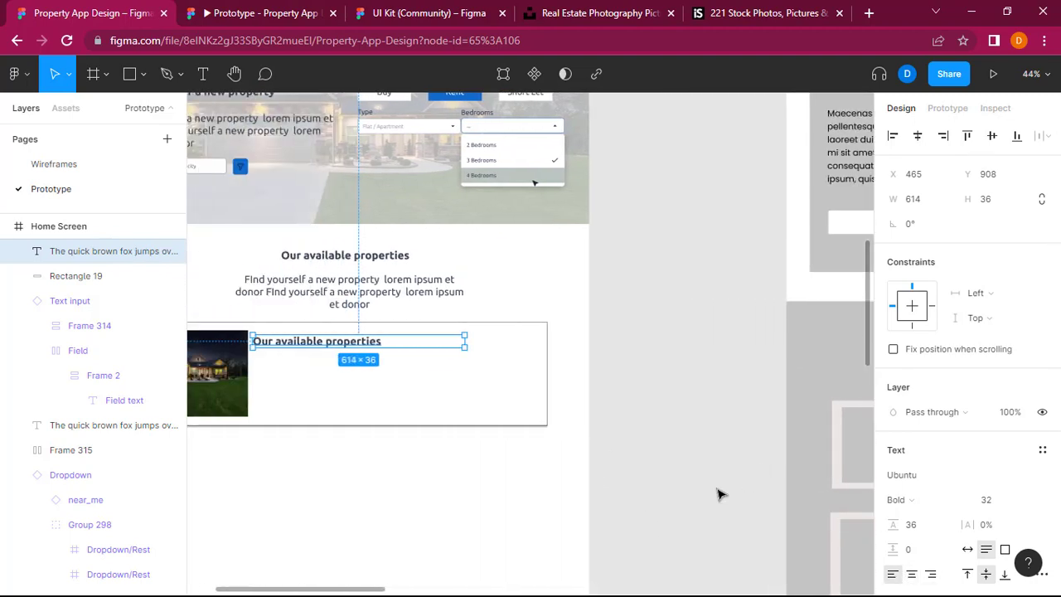
pyautogui.doubleClick(345, 343)
pyautogui.write('2 Bedr')
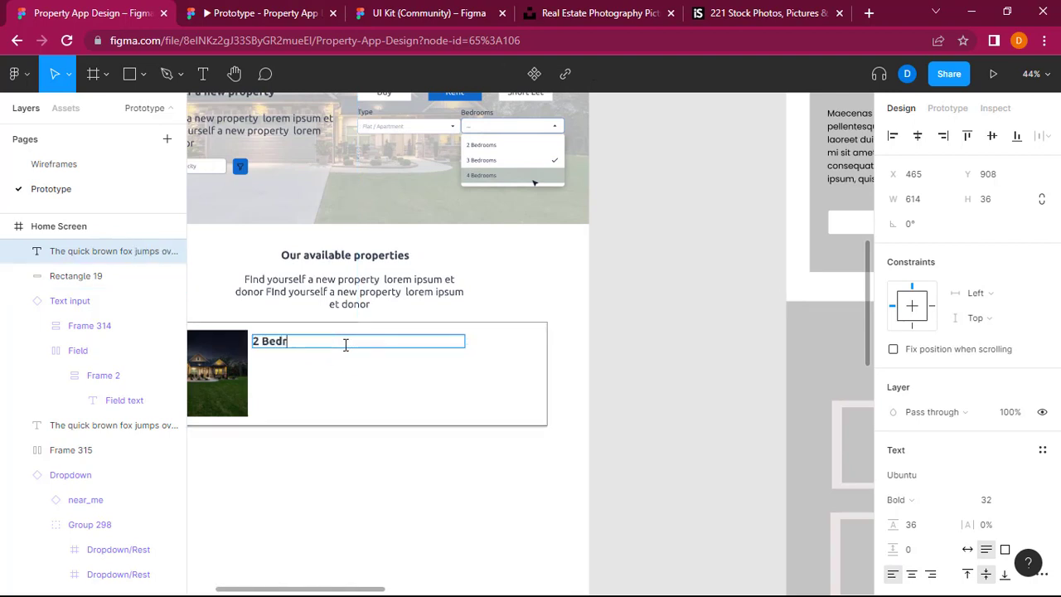
pyautogui.write('oom Flat r')
pyautogui.write('roperty')
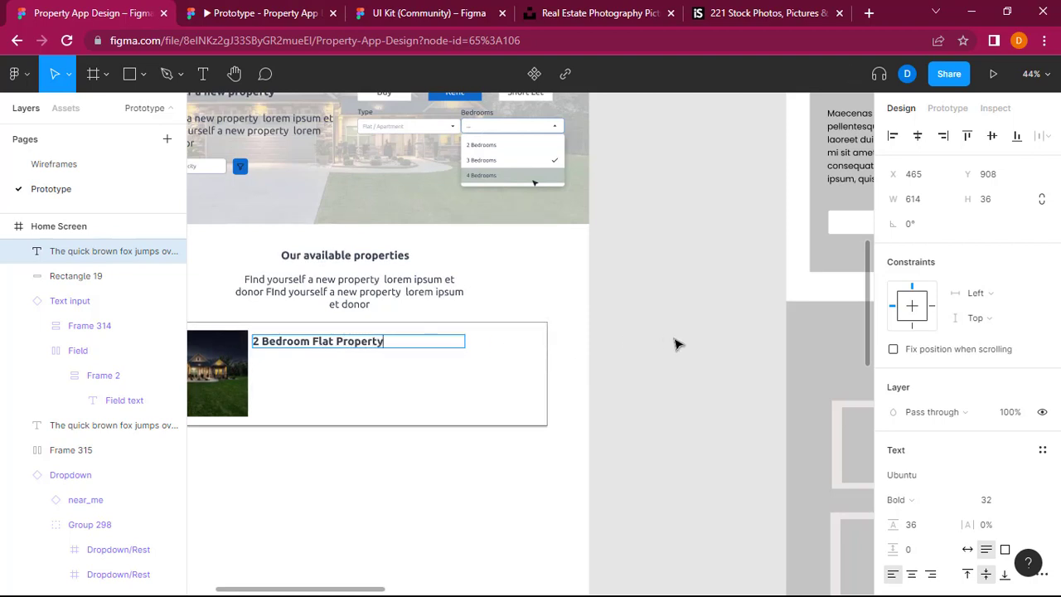
pyautogui.press('Escape')
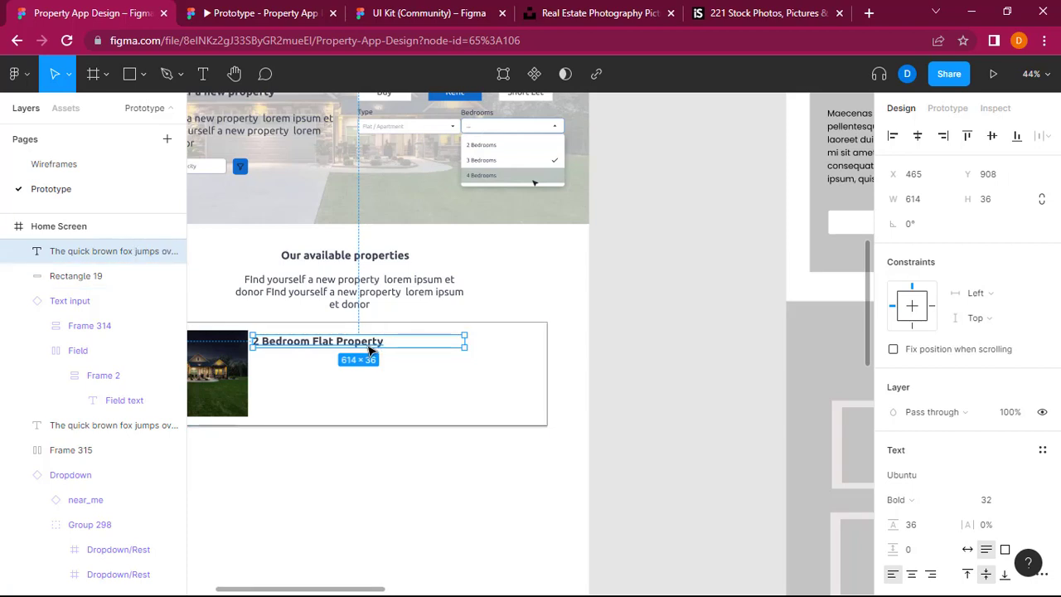
pyautogui.moveTo(369, 350); pyautogui.dragTo(378, 348)
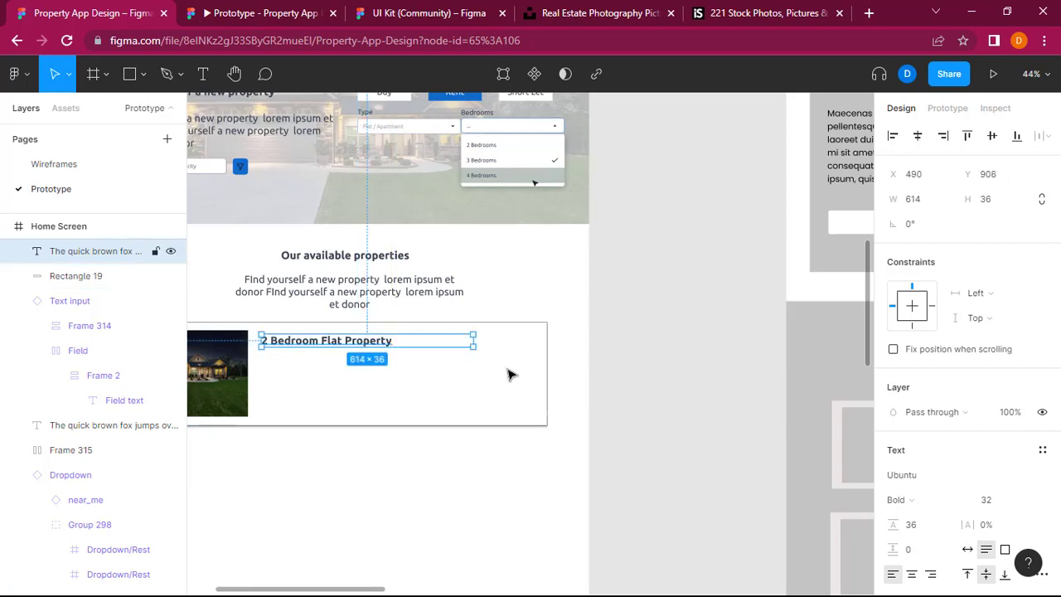
# Step: Copy the section paragraph into the property card beneath the card title, at about X 488, Y 945
pyautogui.hscroll(5, 735, 381)
pyautogui.hscroll(-4, 734, 381)
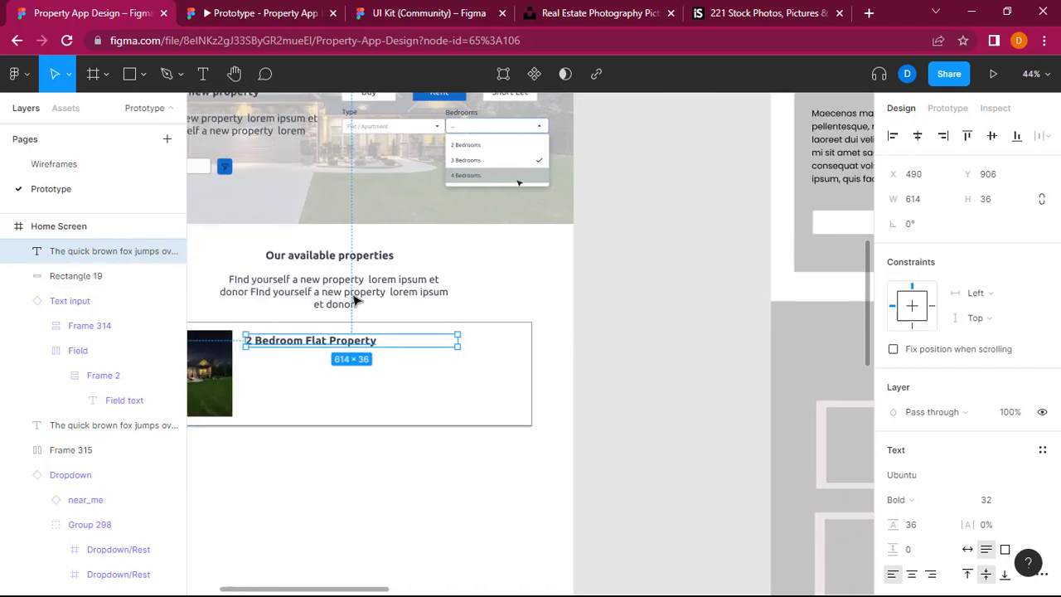
pyautogui.click(308, 303)
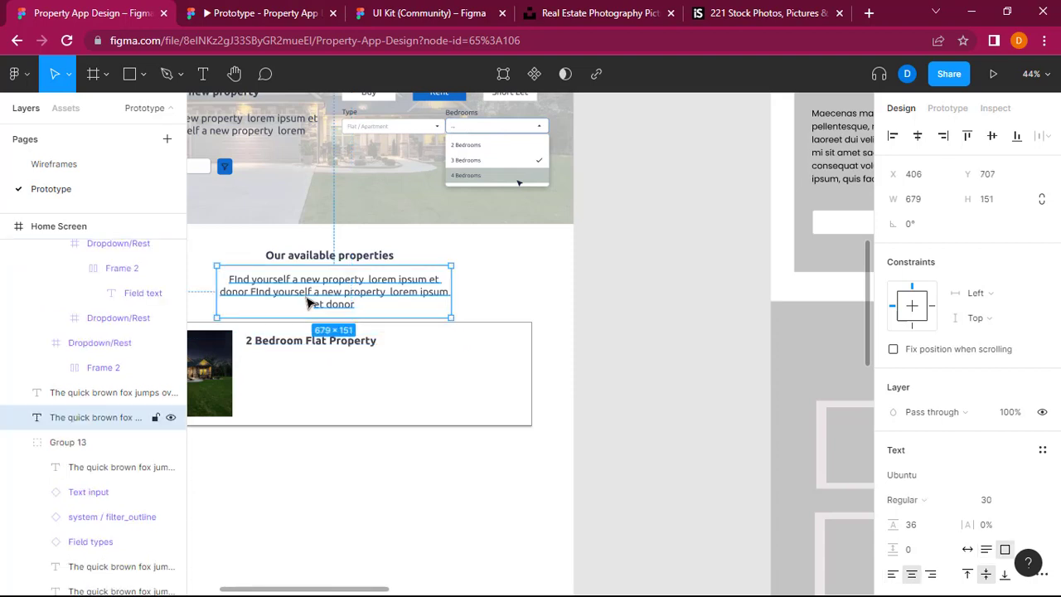
pyautogui.click(351, 407)
pyautogui.hotkey('ctrl', 'v')
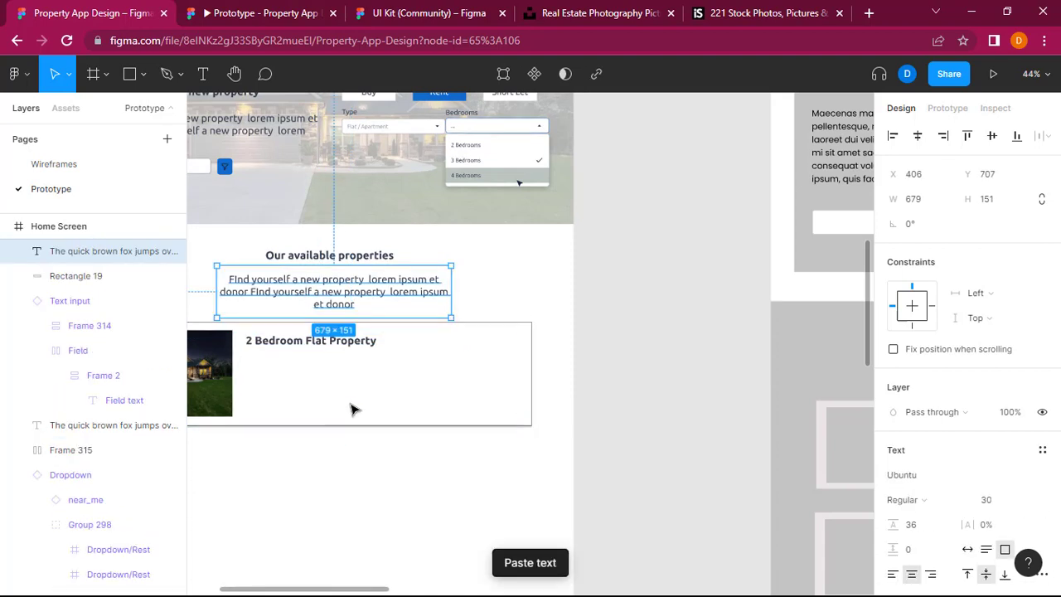
pyautogui.moveTo(348, 303); pyautogui.dragTo(379, 383)
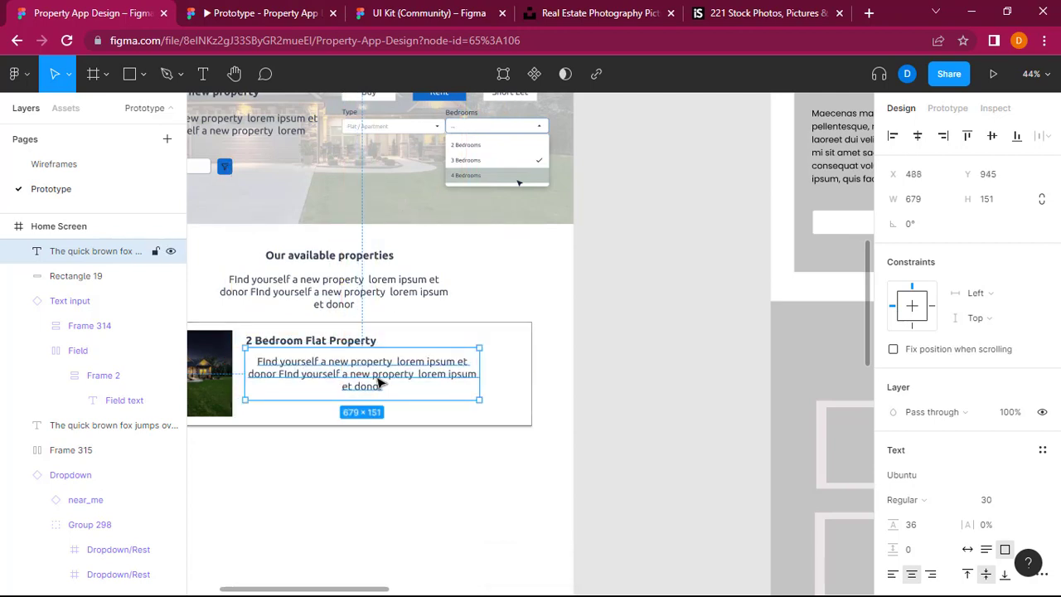
# Step: Left-align the text of the paragraph inside the property card
pyautogui.doubleClick(378, 382)
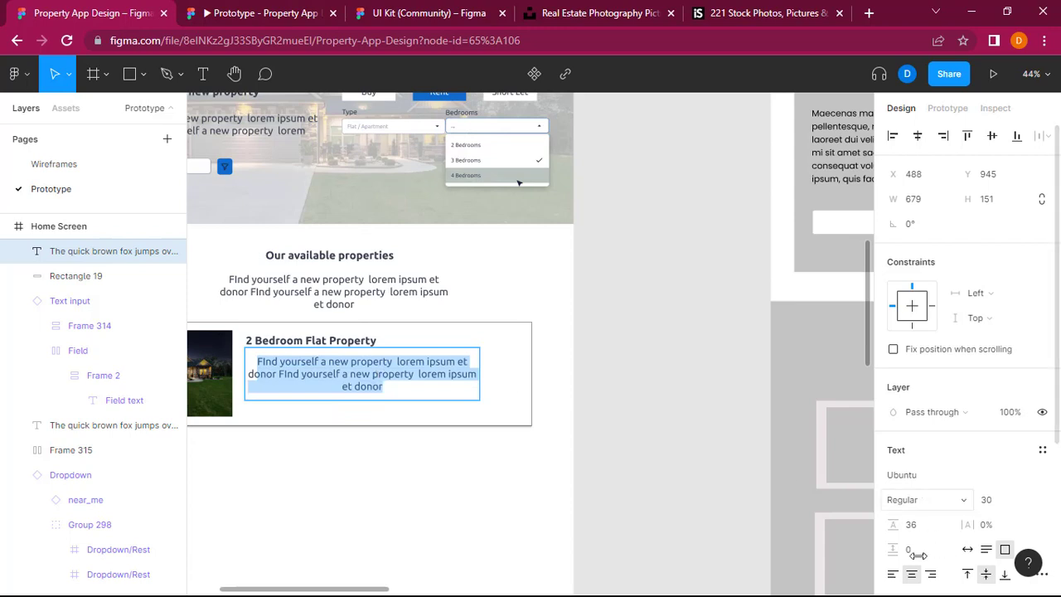
pyautogui.click(895, 574)
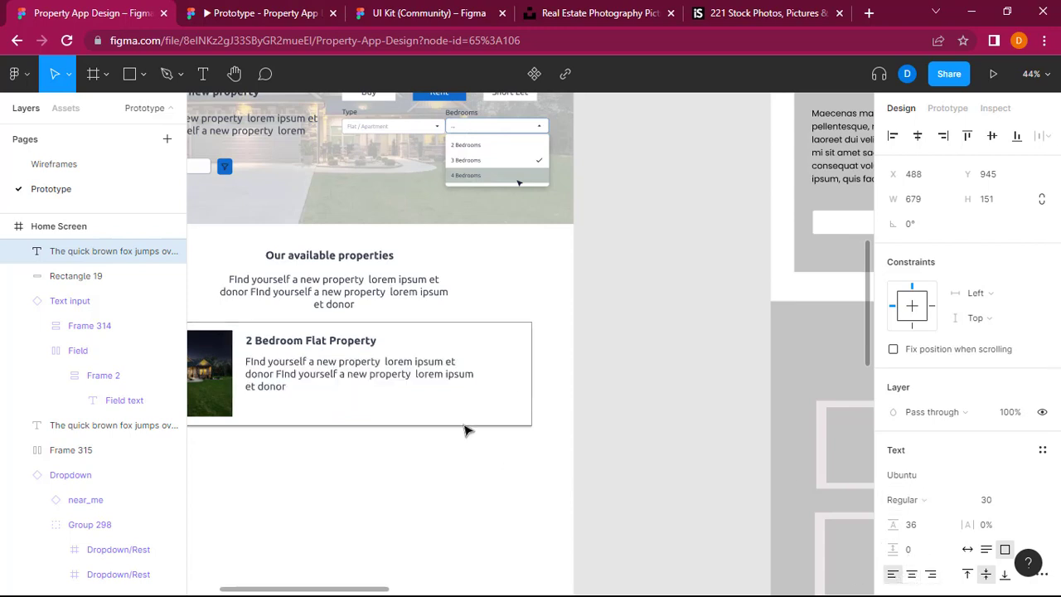
pyautogui.hscroll(-3, 614, 430)
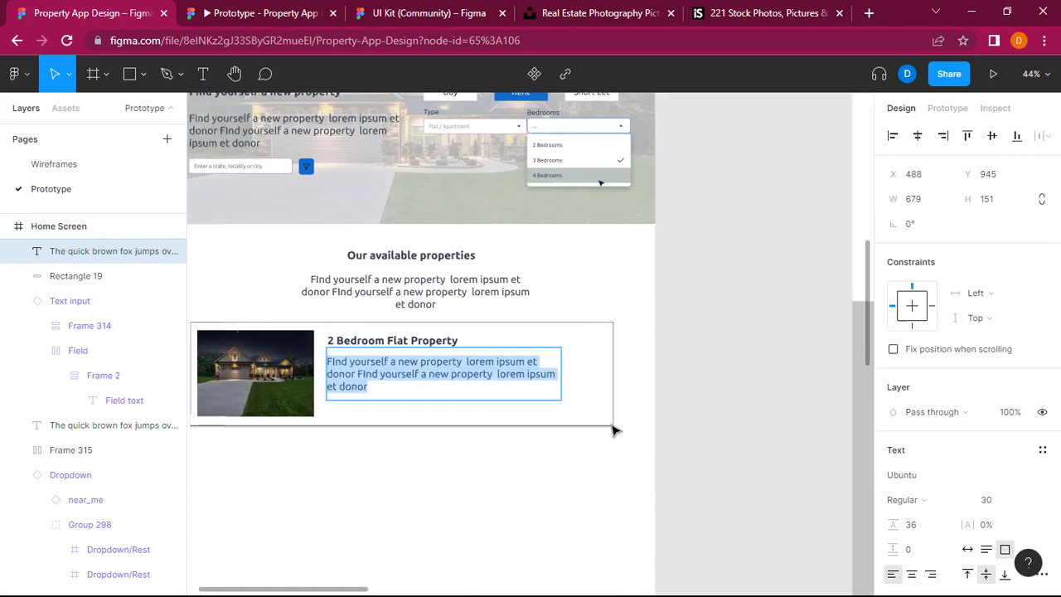
pyautogui.press('Escape')
pyautogui.hscroll(-2, 786, 415)
pyautogui.hscroll(-1, 785, 414)
pyautogui.click(788, 415)
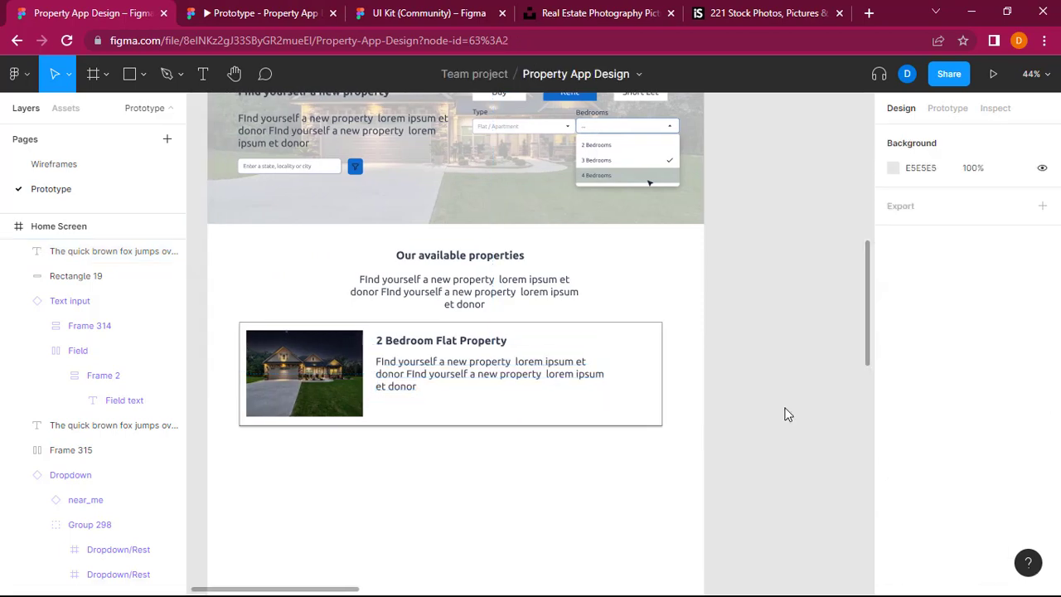
pyautogui.hscroll(10, 788, 414)
pyautogui.hscroll(-7, 783, 415)
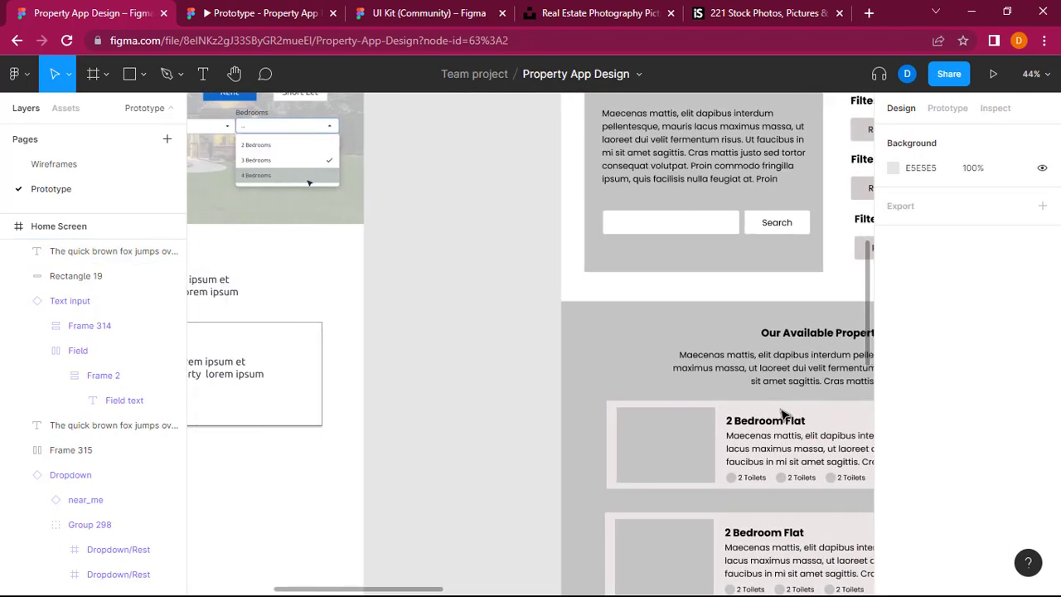
pyautogui.hscroll(-5, 783, 415)
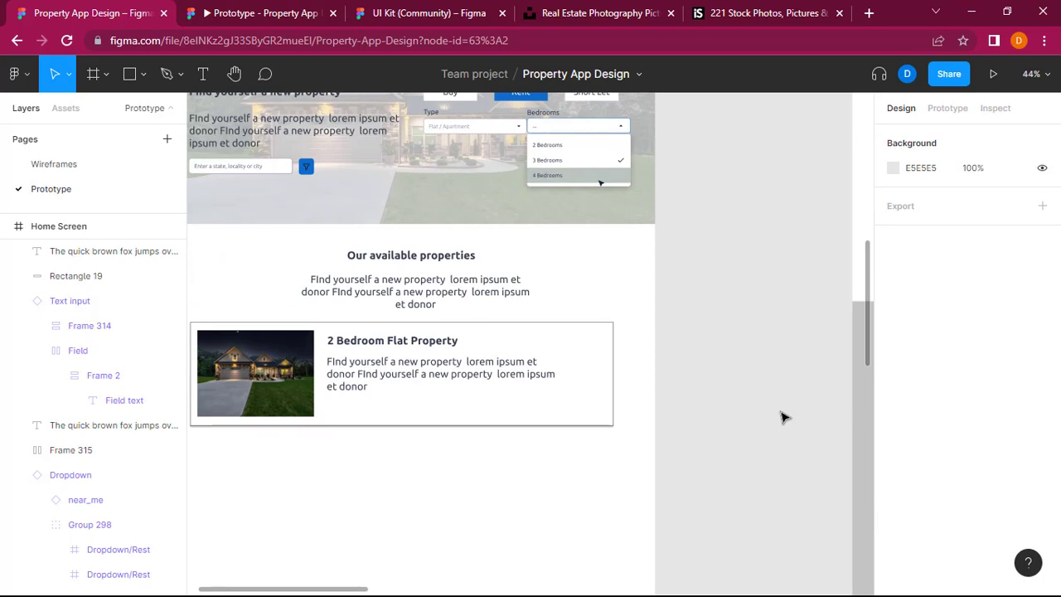
pyautogui.hscroll(6, 783, 417)
pyautogui.hscroll(-8, 783, 417)
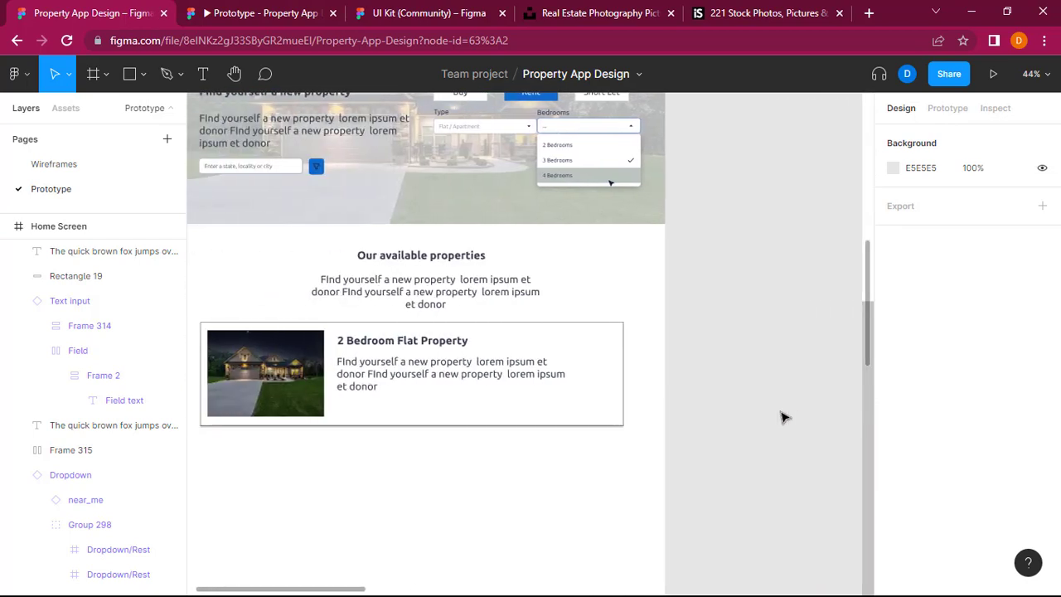
# Step: Try colour 5D5FEF from the team library as the fill of the "2 Bedroom Flat Property" card title
pyautogui.click(486, 341)
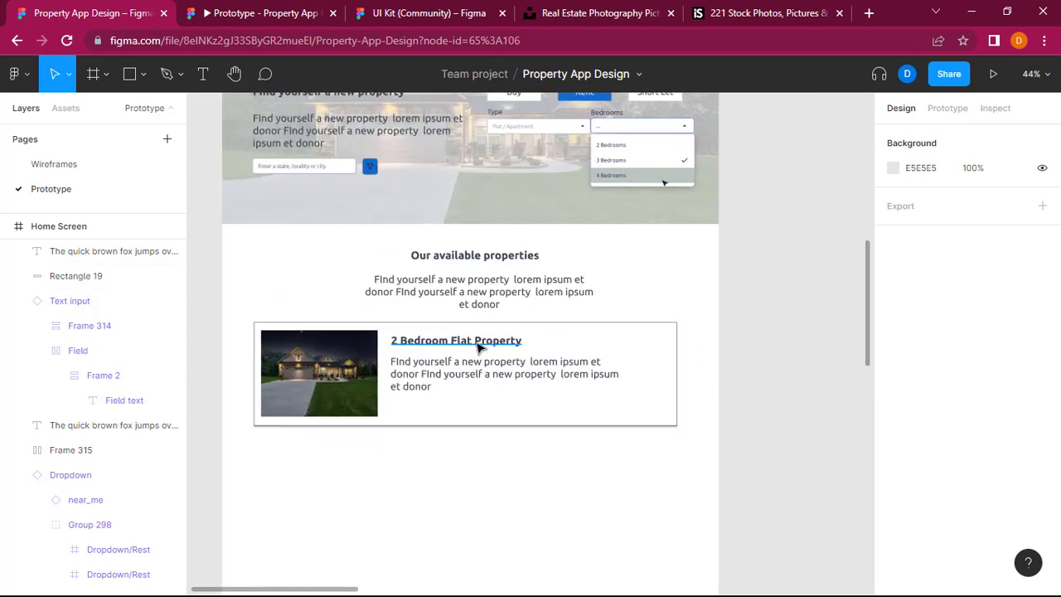
pyautogui.doubleClick(481, 345)
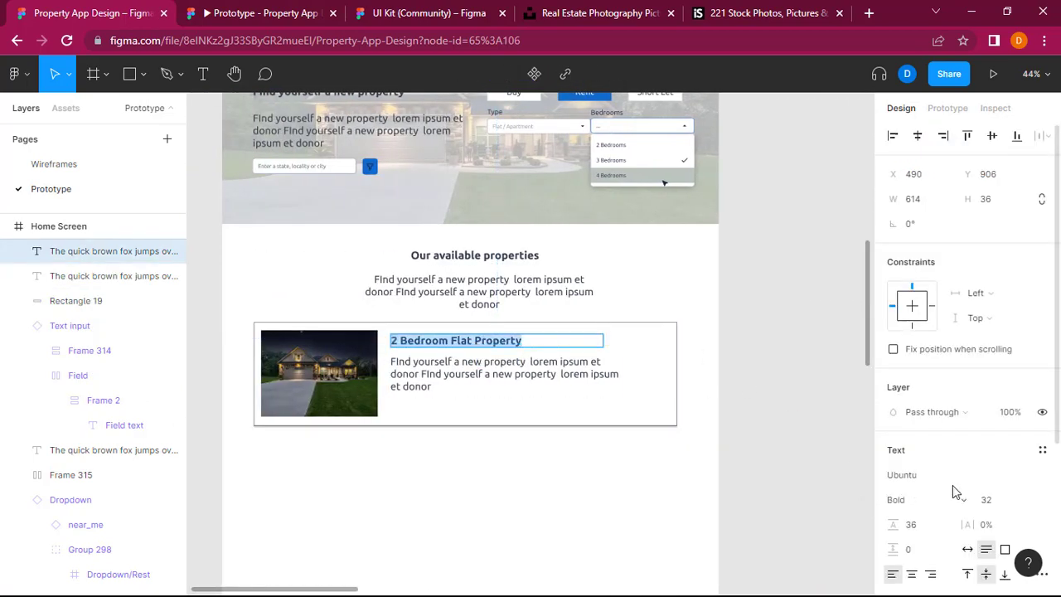
pyautogui.scroll(-5, 952, 489)
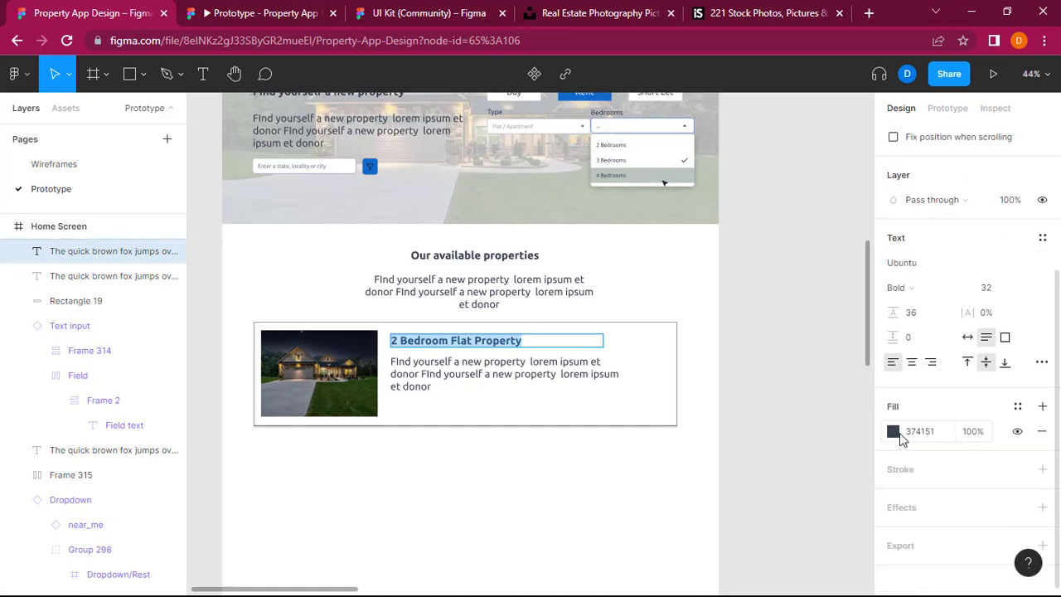
pyautogui.click(902, 437)
pyautogui.click(893, 432)
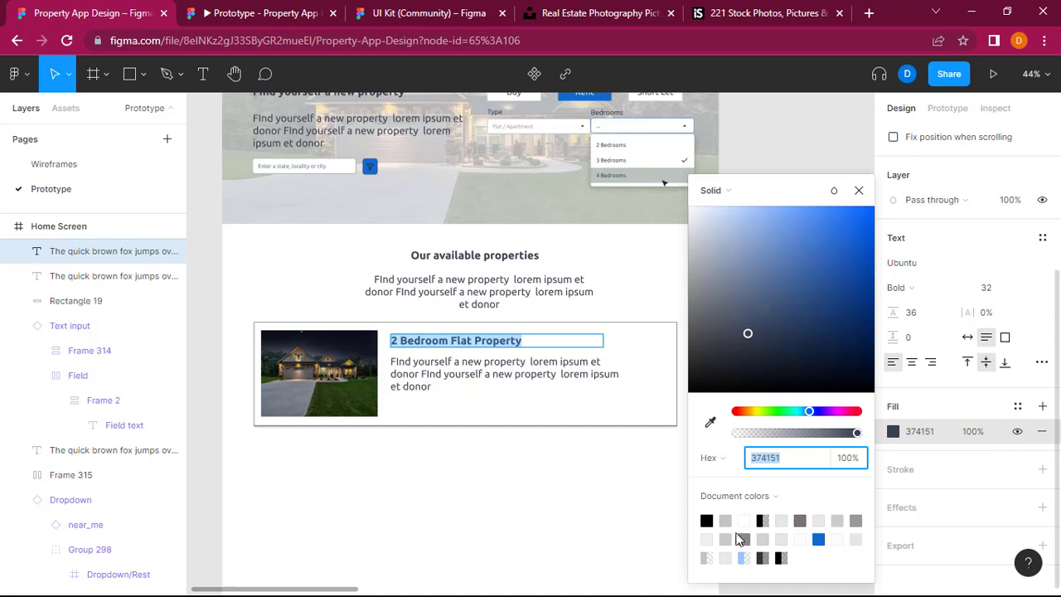
pyautogui.click(779, 495)
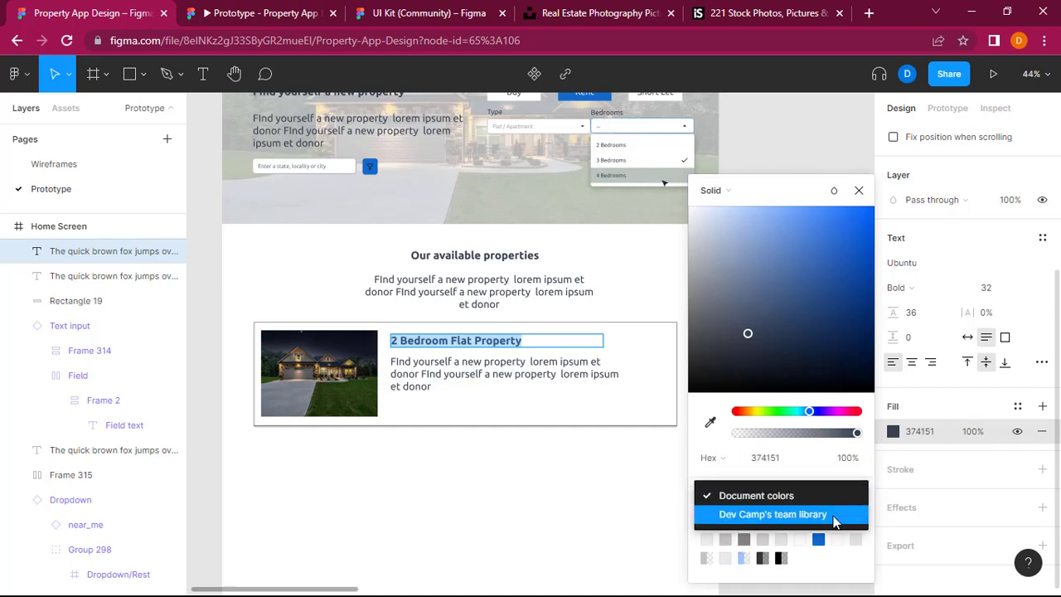
pyautogui.click(834, 518)
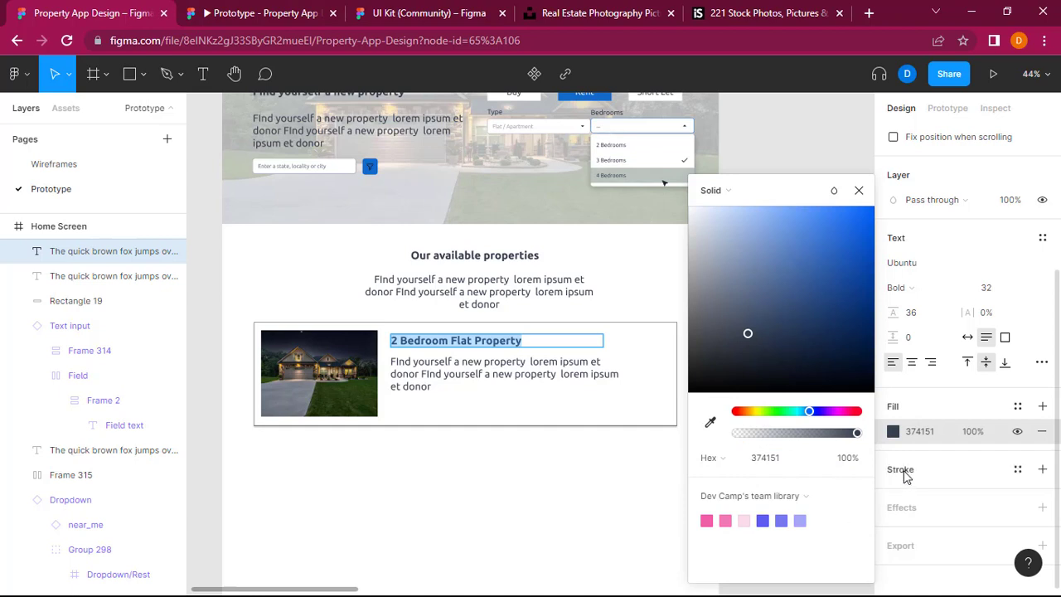
pyautogui.click(763, 520)
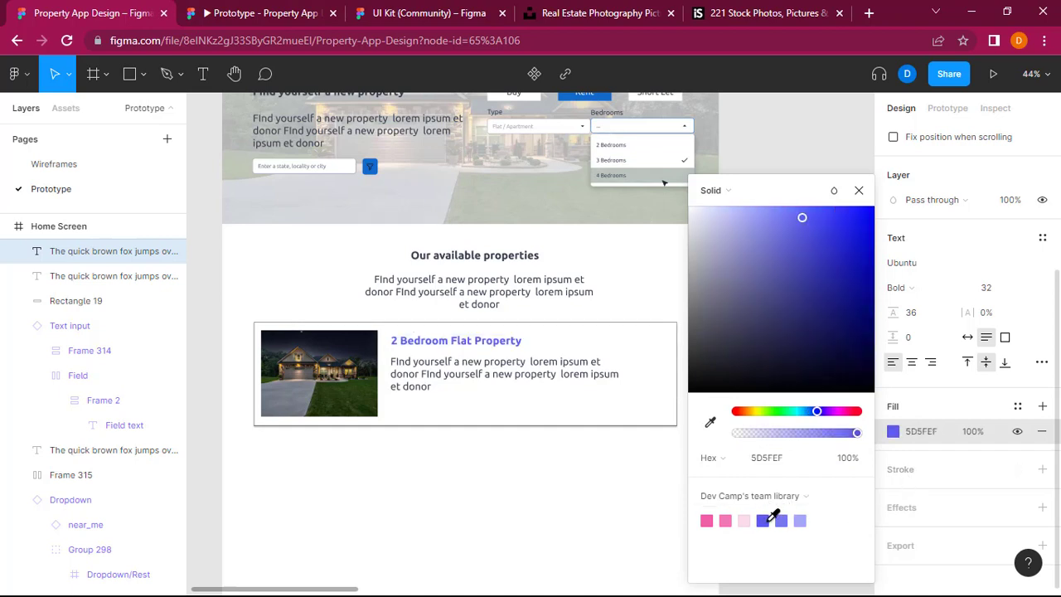
pyautogui.press('Return')
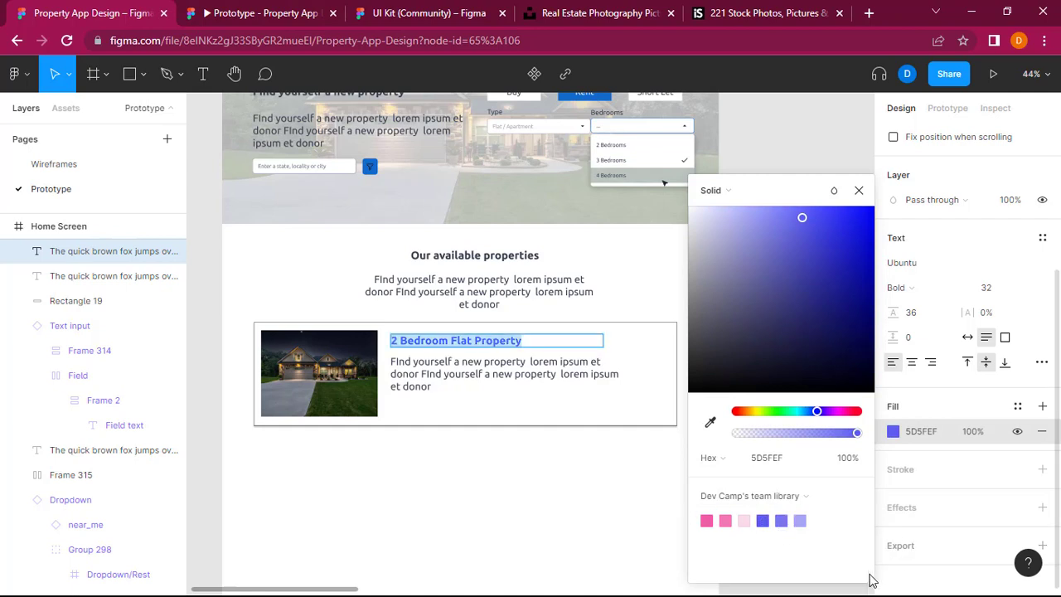
pyautogui.press('Escape')
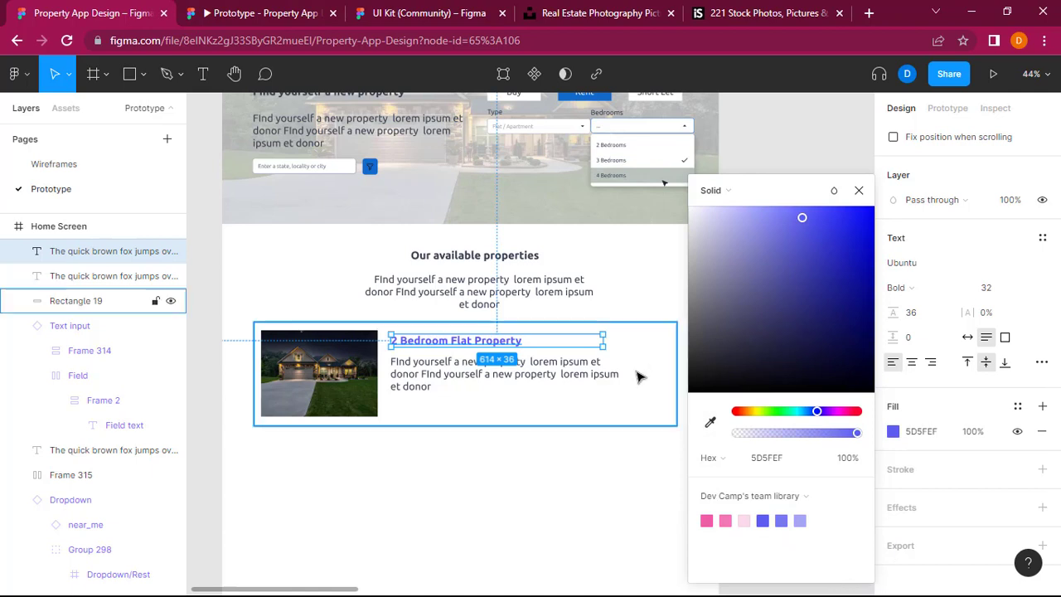
pyautogui.click(786, 134)
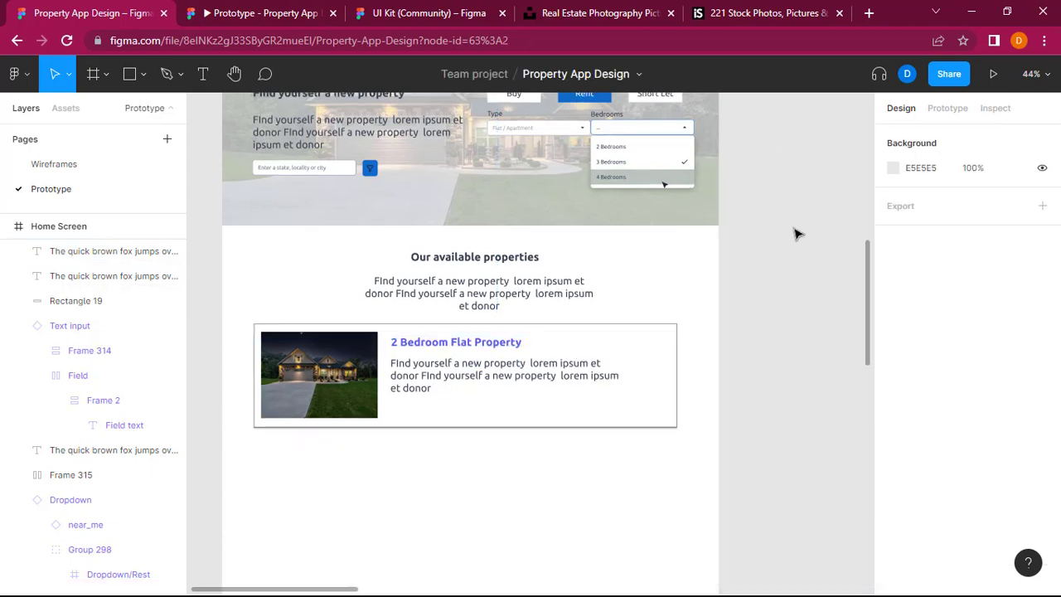
# Step: Copy the blue 116ACC from the menu bar's stroke and apply it as the fill of the property card's title
pyautogui.scroll(3, 796, 234)
pyautogui.scroll(1, 796, 239)
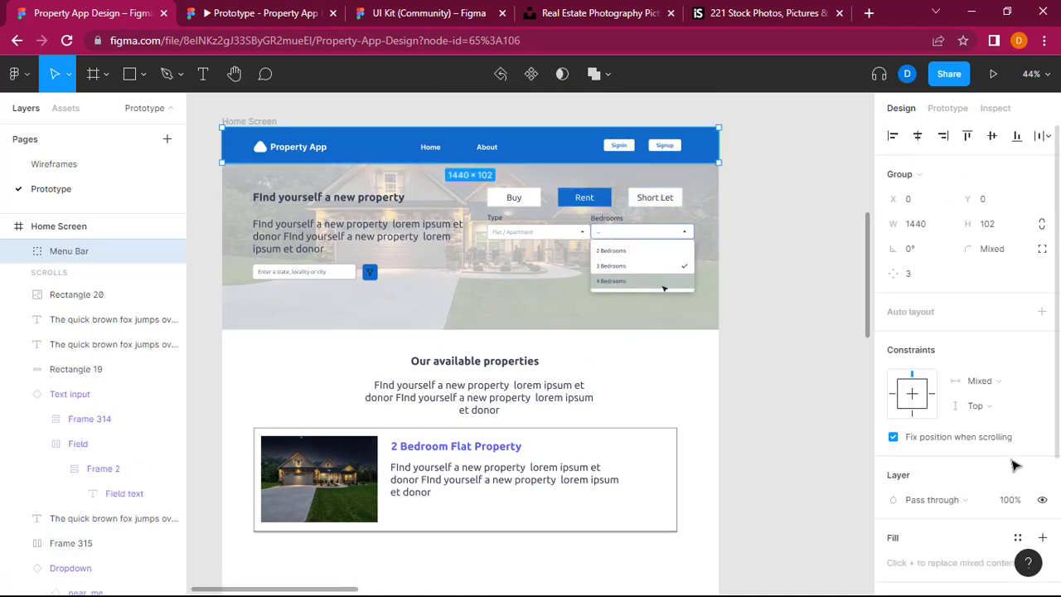
pyautogui.scroll(-4, 1013, 464)
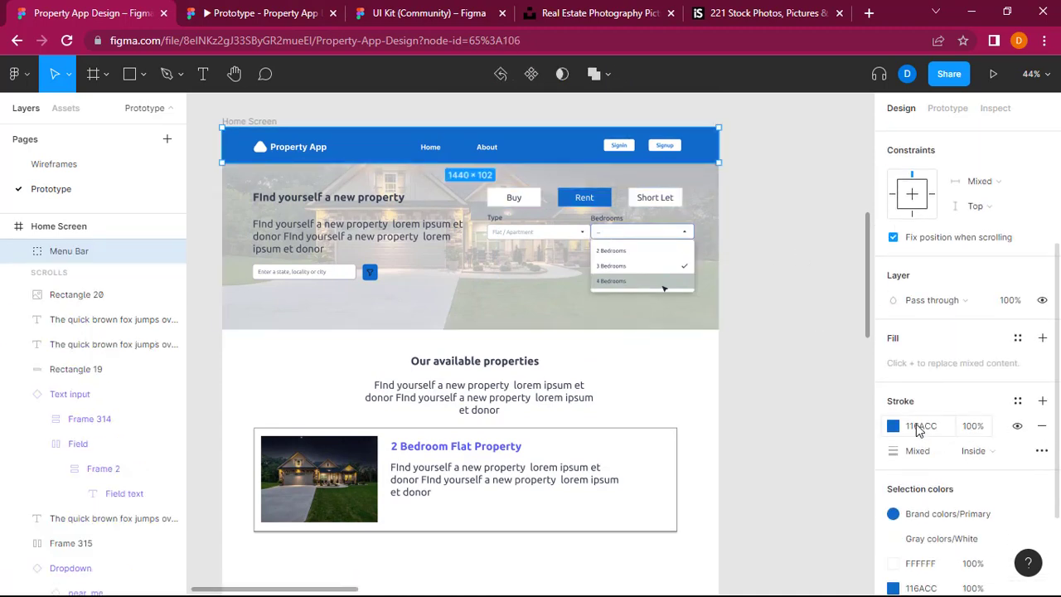
pyautogui.click(917, 425)
pyautogui.hotkey('ctrl', 'c')
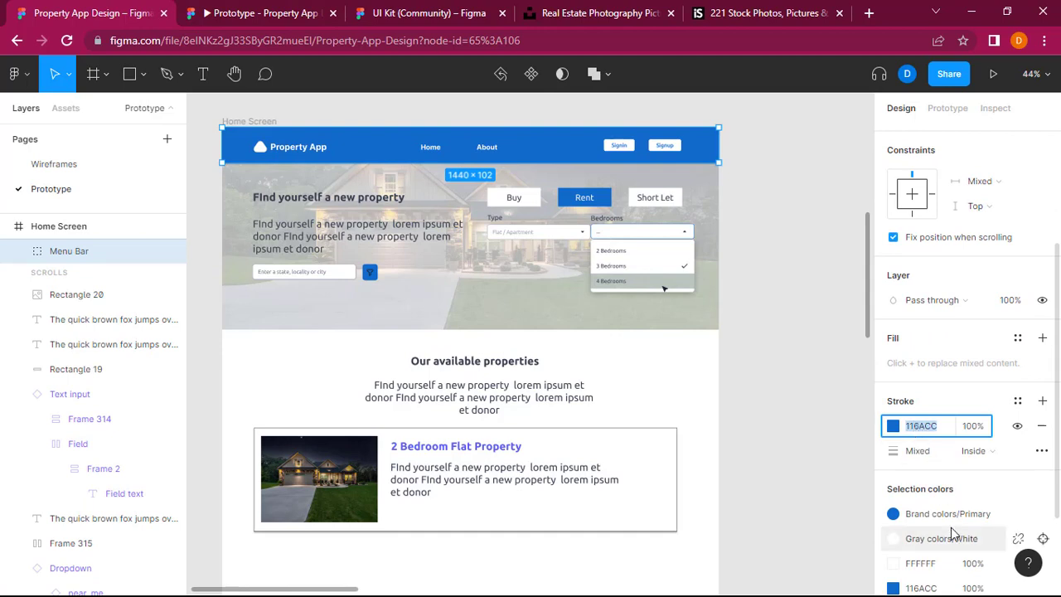
pyautogui.click(486, 455)
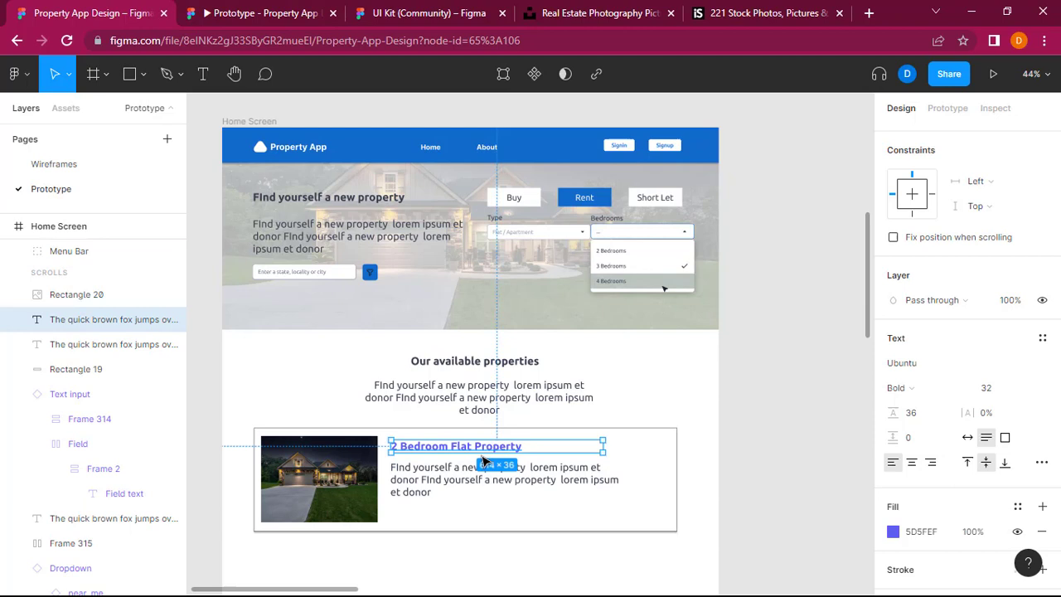
pyautogui.click(923, 533)
pyautogui.hotkey('ctrl', 'v')
pyautogui.press('Return')
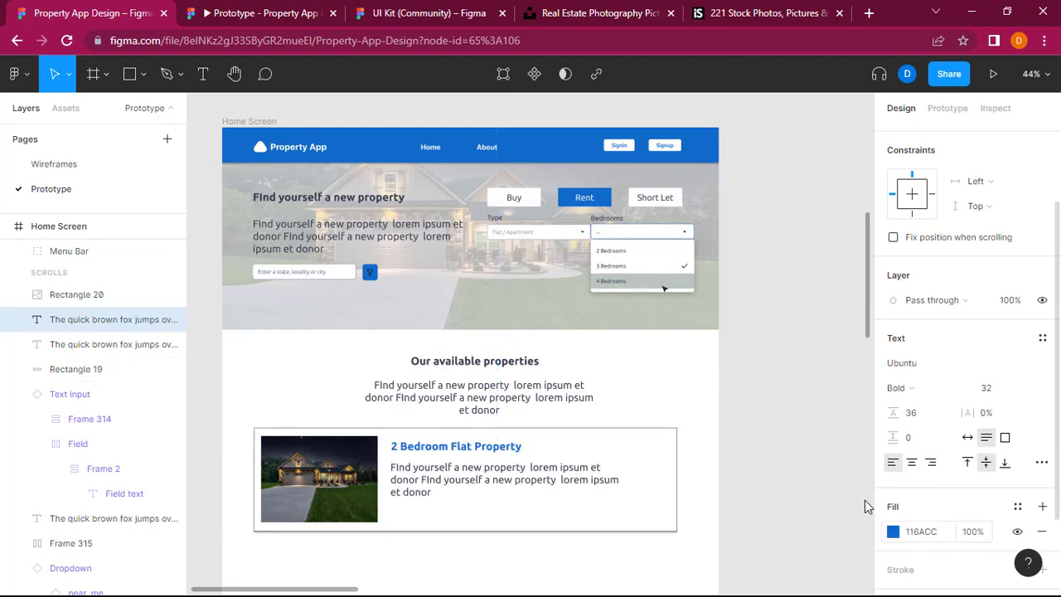
pyautogui.click(805, 456)
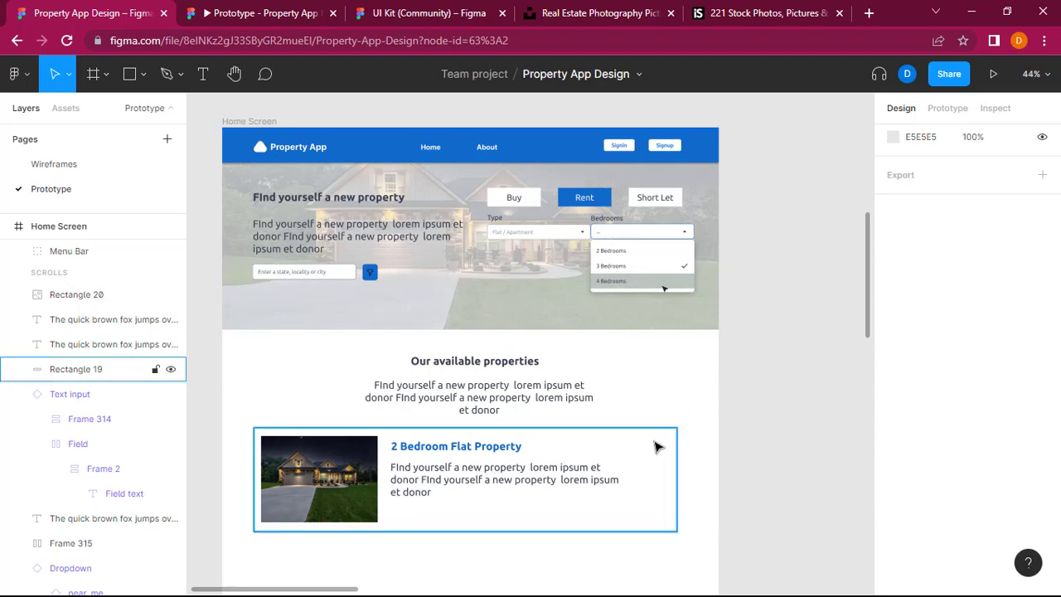
# Step: Remove the drop shadow from the property card's background rectangle
pyautogui.click(665, 521)
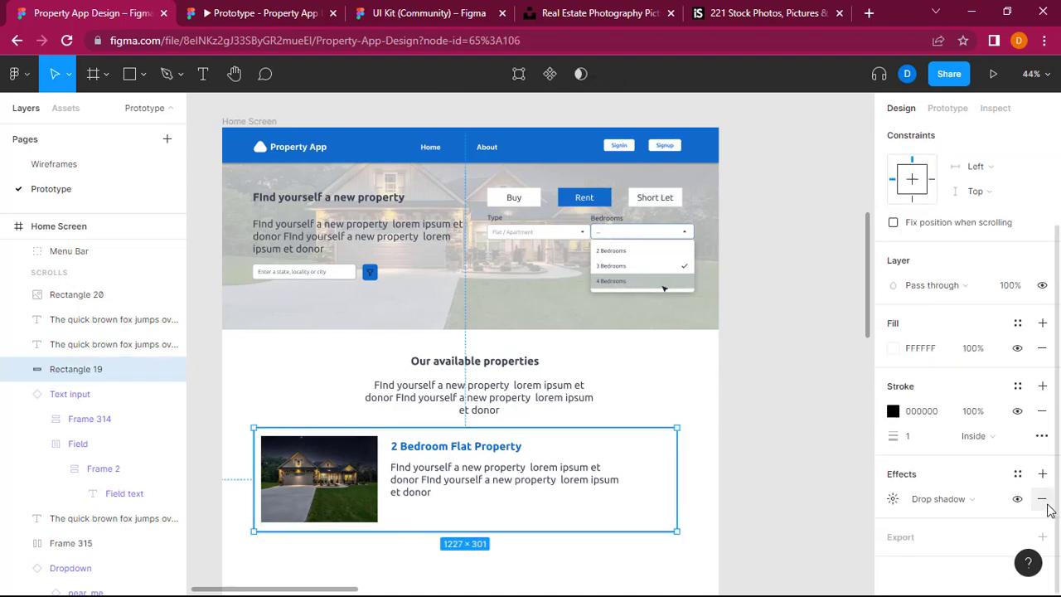
pyautogui.click(1043, 498)
pyautogui.click(829, 469)
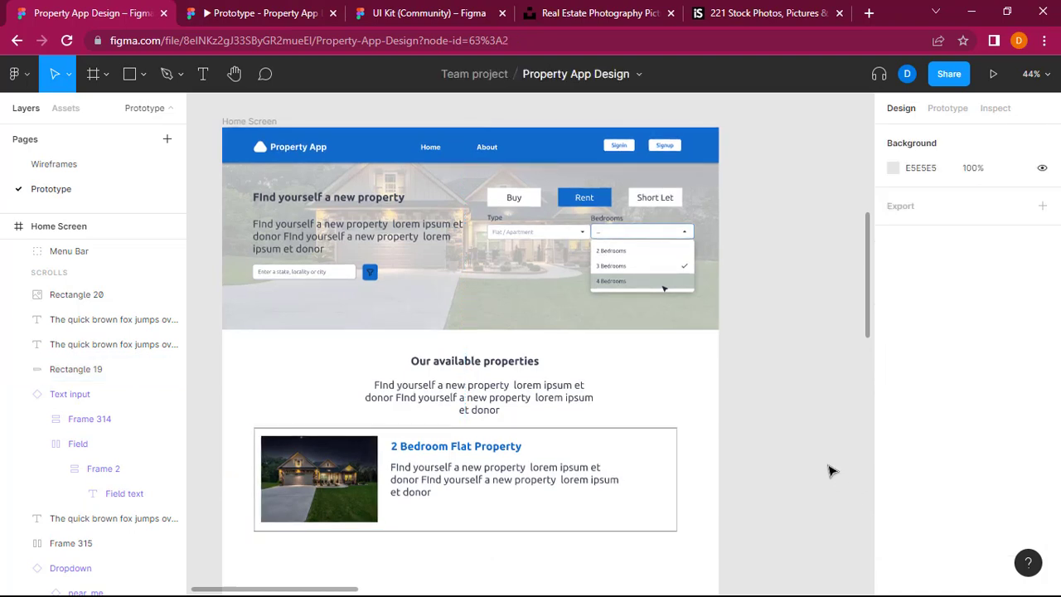
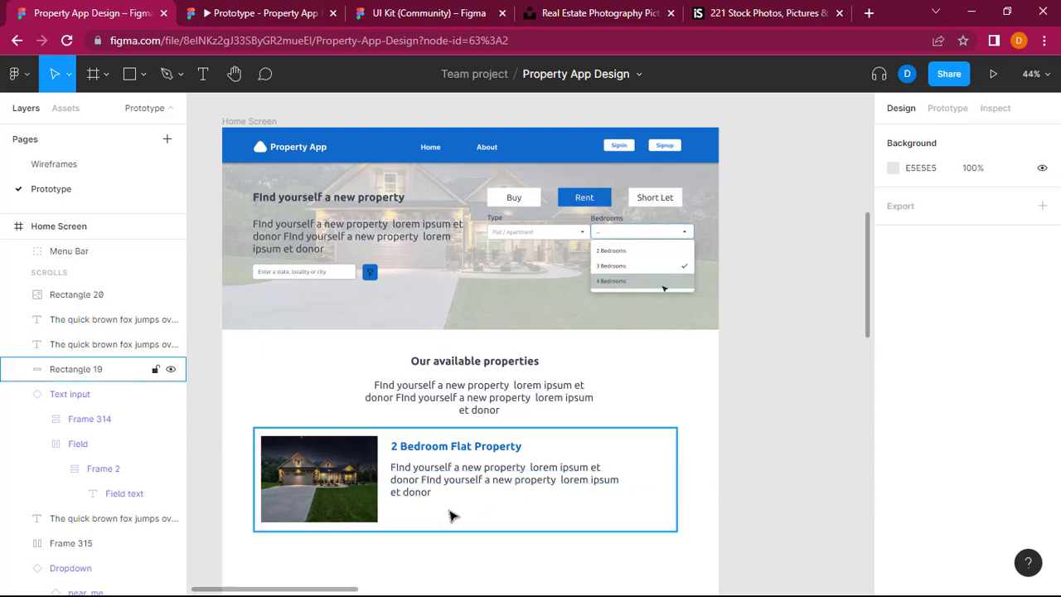
# Step: Examine the wireframe's property cards, and review the Home Screen's available properties section in the prototype preview
pyautogui.hscroll(5, 764, 392)
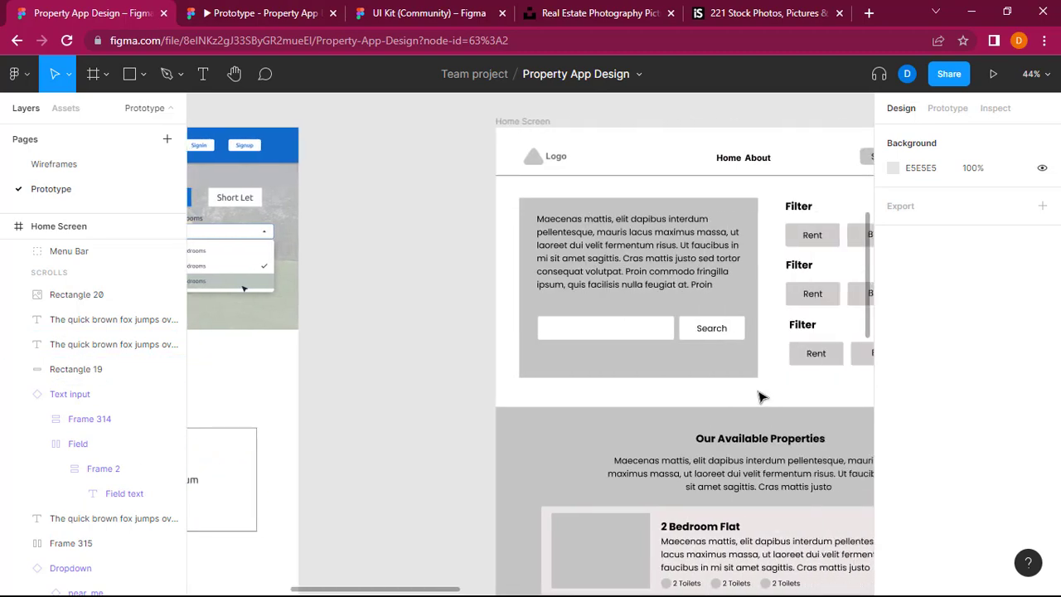
pyautogui.scroll(-3, 763, 390)
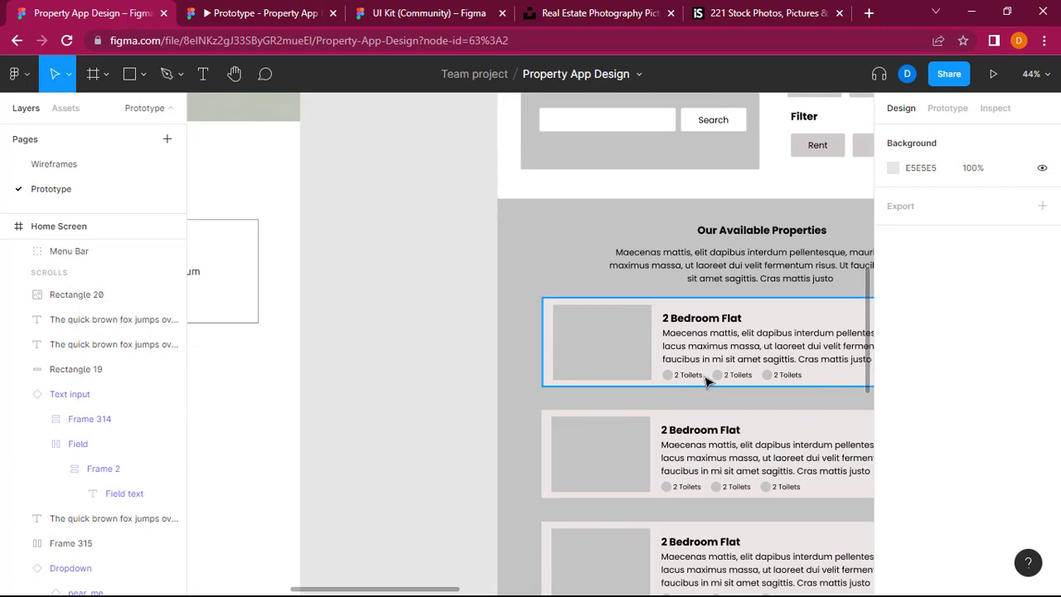
pyautogui.hscroll(-5, 543, 384)
pyautogui.scroll(3, 564, 381)
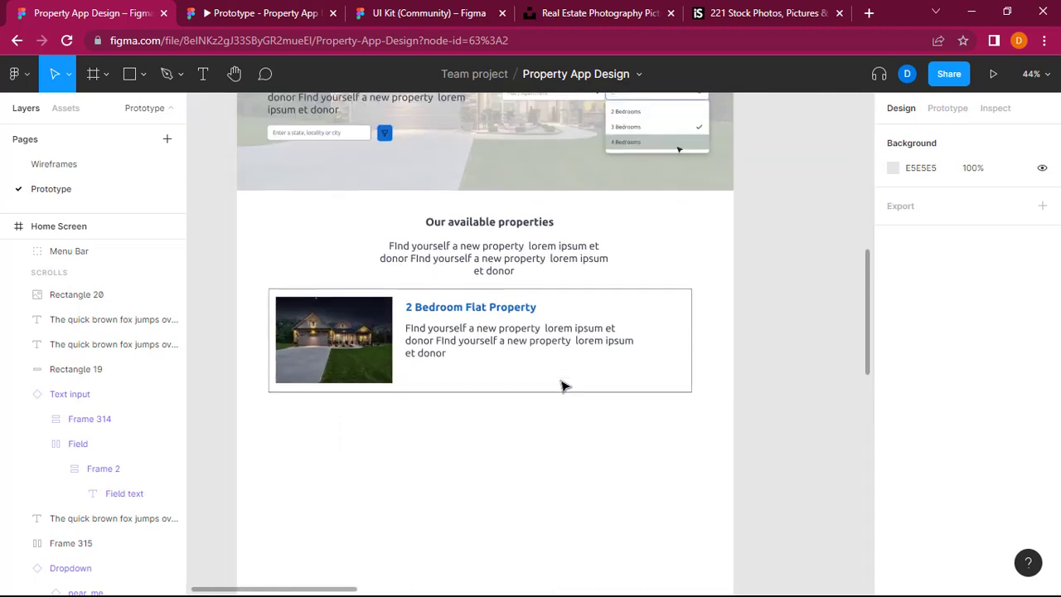
pyautogui.scroll(1, 561, 385)
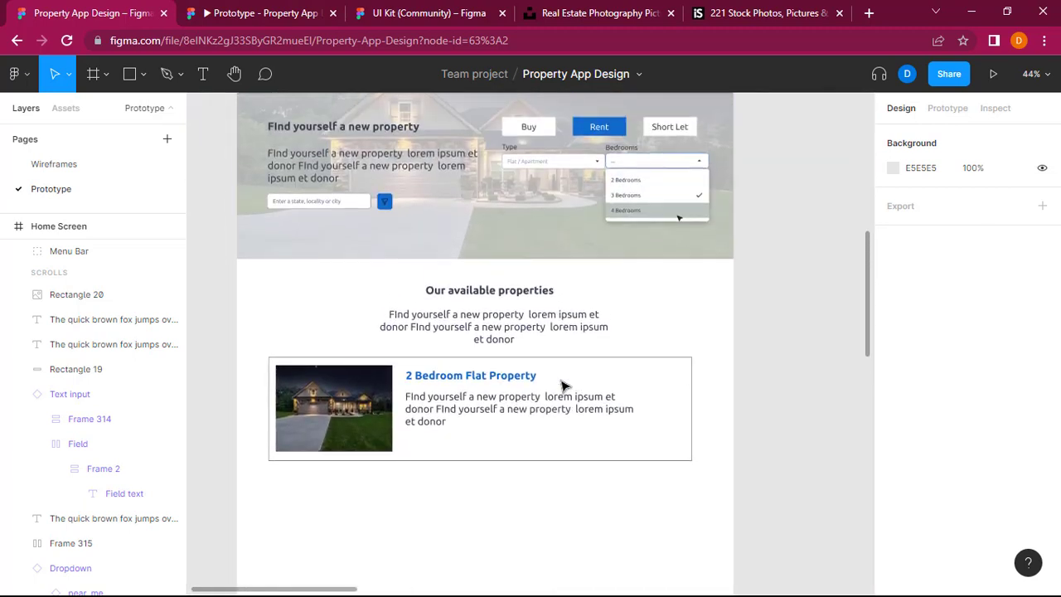
pyautogui.scroll(3, 562, 386)
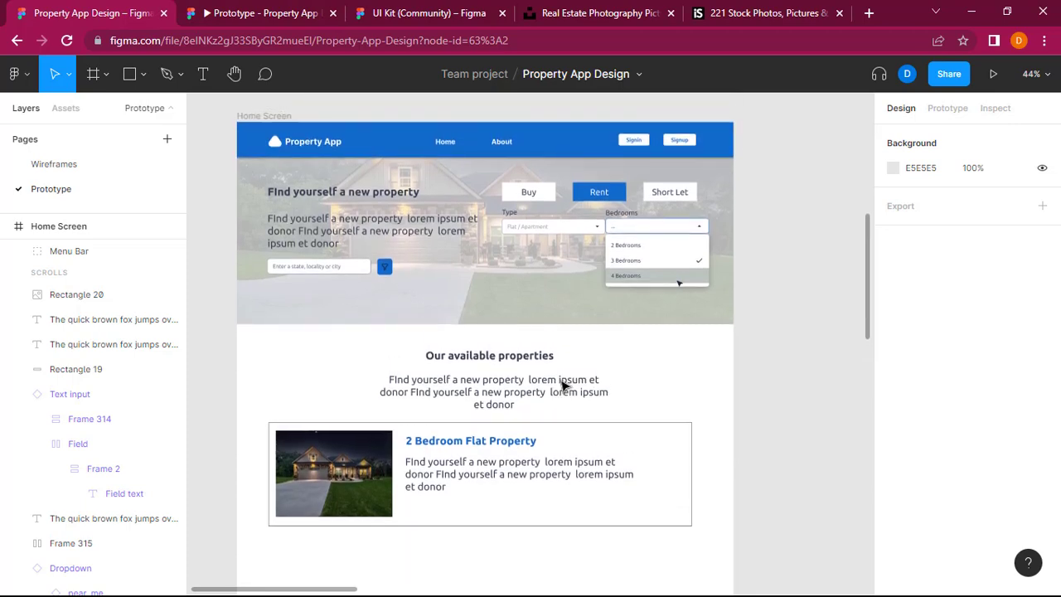
pyautogui.click(456, 3)
pyautogui.click(278, 6)
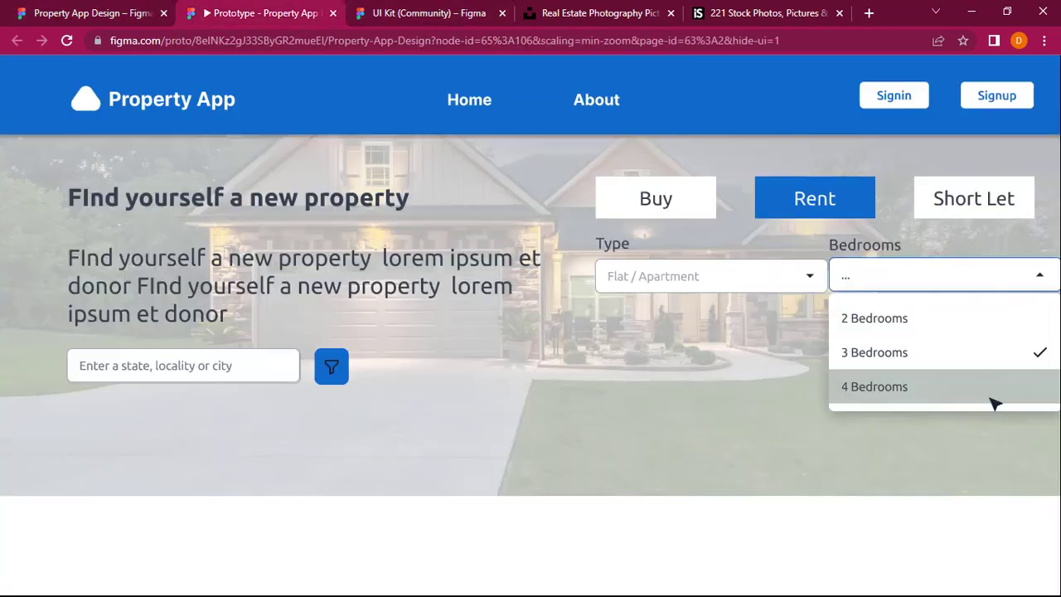
pyautogui.scroll(-4, 445, 274)
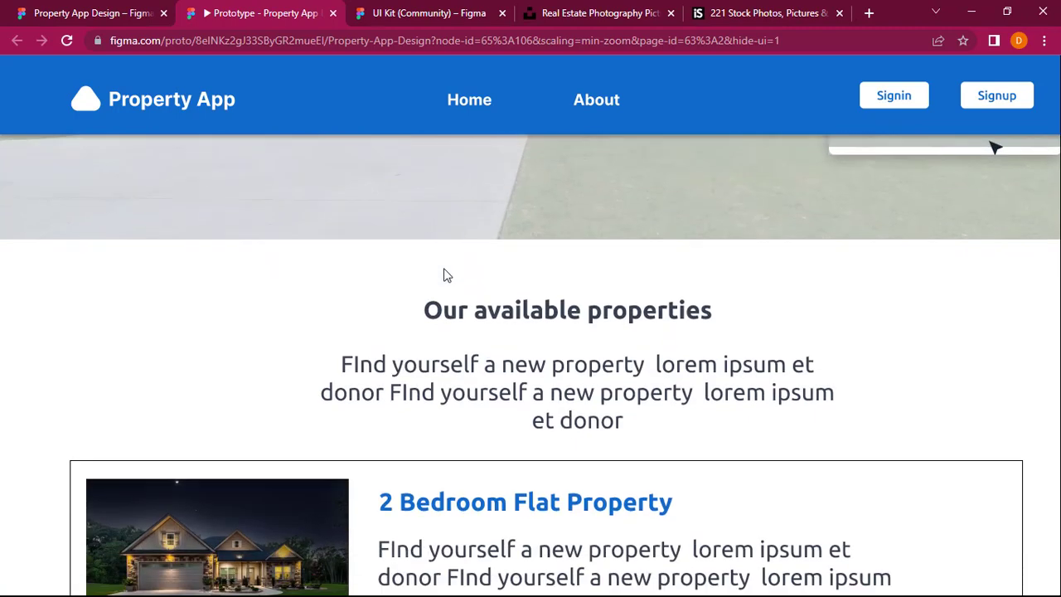
pyautogui.scroll(-2, 445, 274)
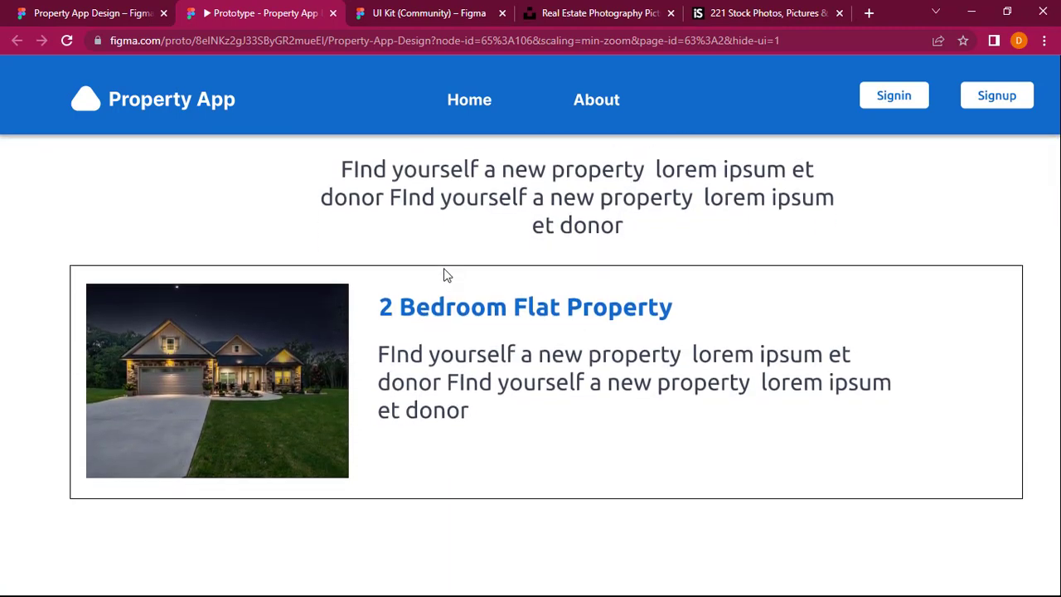
# Step: Switch to the UI Kit file and copy the filled circle_check icon from the Iconography icon sets
pyautogui.hotkey('ctrl', 'Tab')
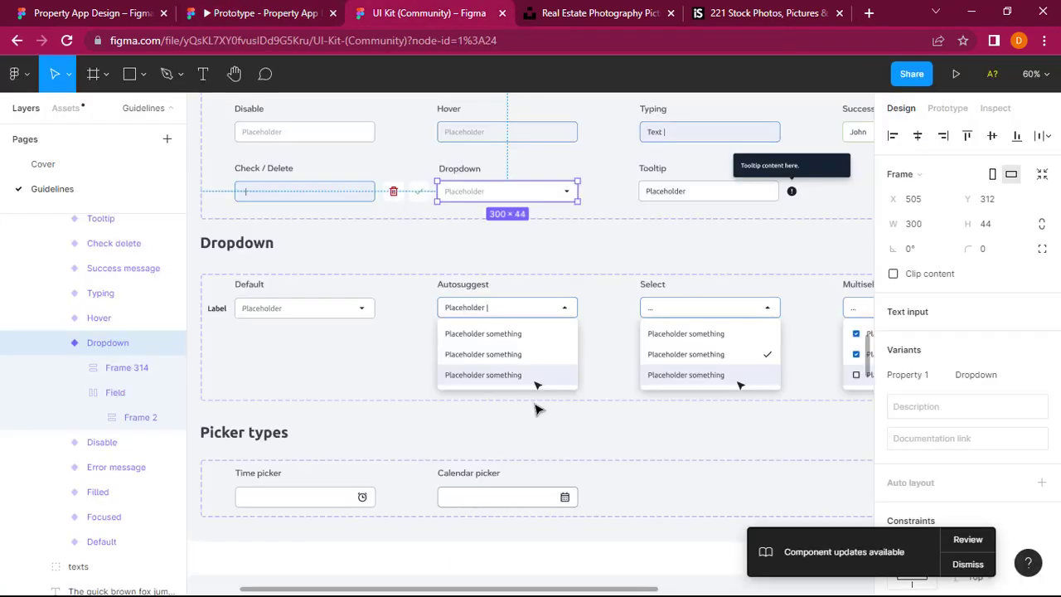
pyautogui.scroll(-2, 534, 409)
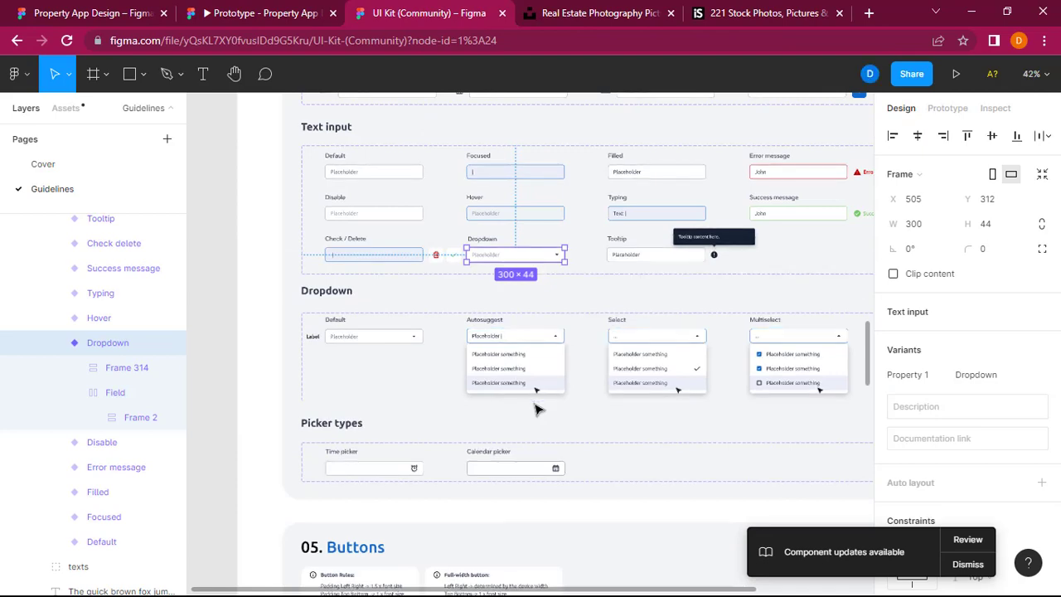
pyautogui.scroll(2, 535, 408)
pyautogui.scroll(3, 535, 409)
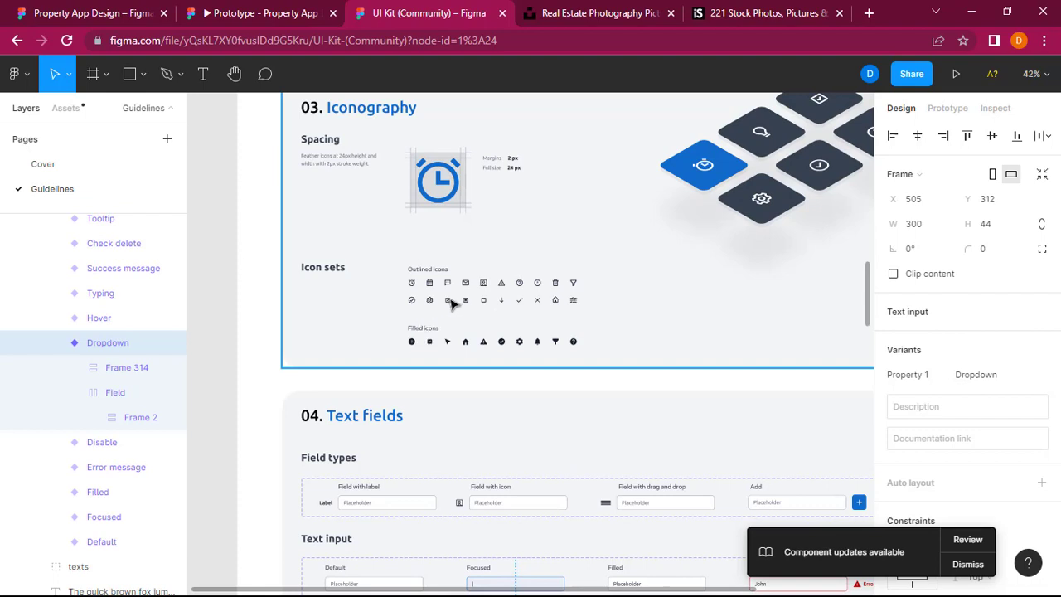
pyautogui.click(507, 348)
pyautogui.click(503, 343)
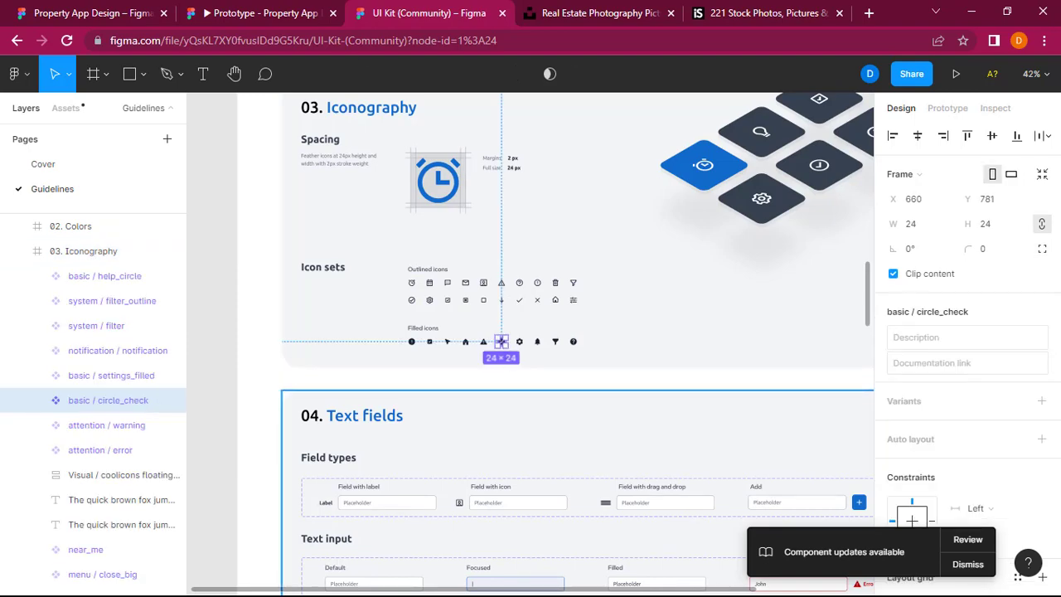
# Step: Return to the Property App Design file and paste the circle_check icon below the property card's paragraph, at about X 490, Y 1096
pyautogui.click(280, 10)
pyautogui.click(93, 12)
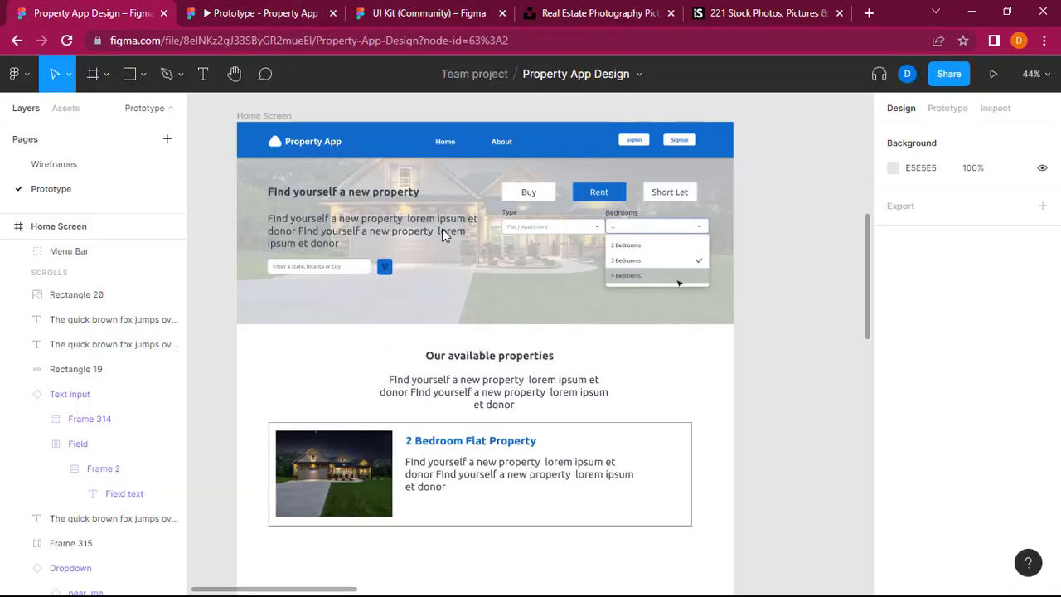
pyautogui.hscroll(2, 809, 402)
pyautogui.scroll(-3, 809, 402)
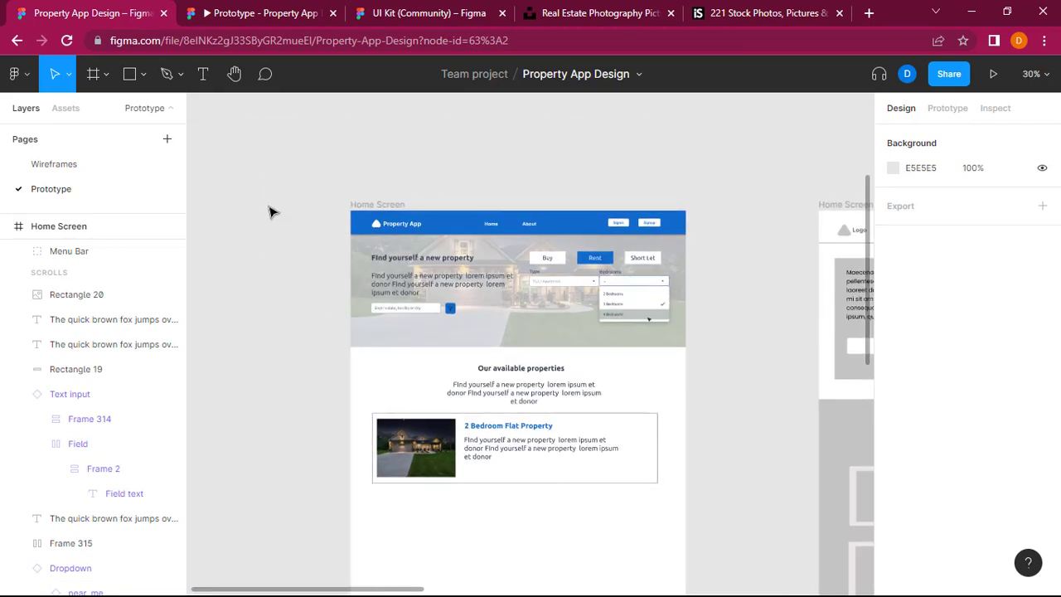
pyautogui.click(532, 478)
pyautogui.hotkey('ctrl', 'v')
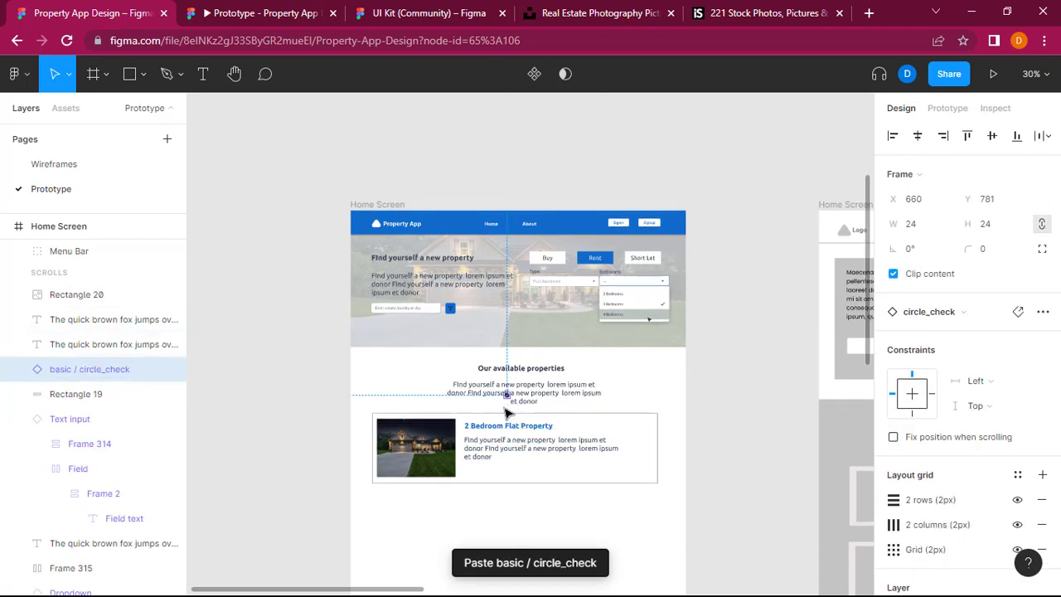
pyautogui.moveTo(507, 396); pyautogui.dragTo(470, 472)
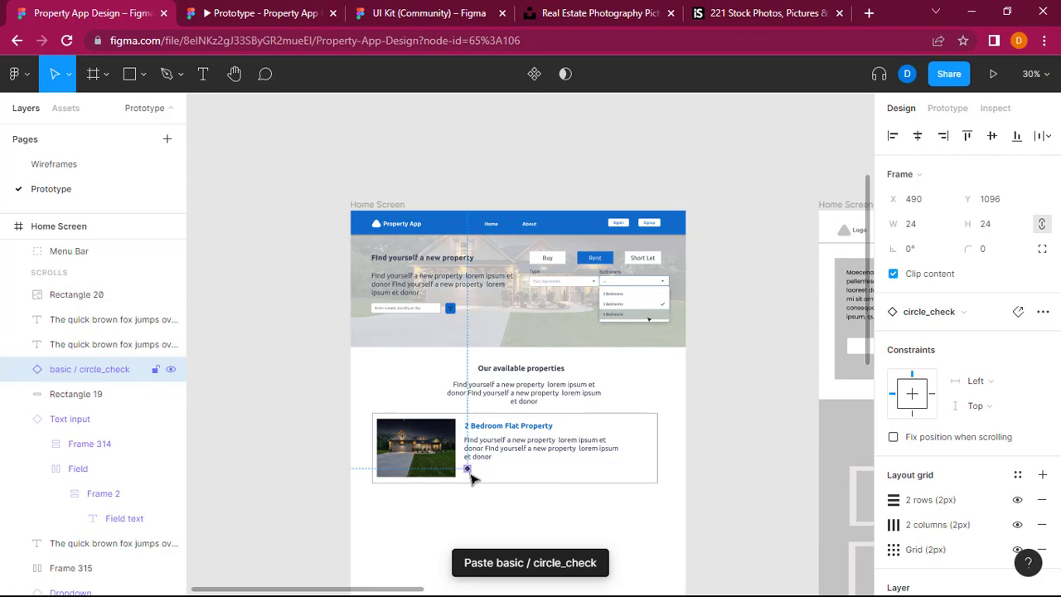
pyautogui.scroll(5, 470, 472)
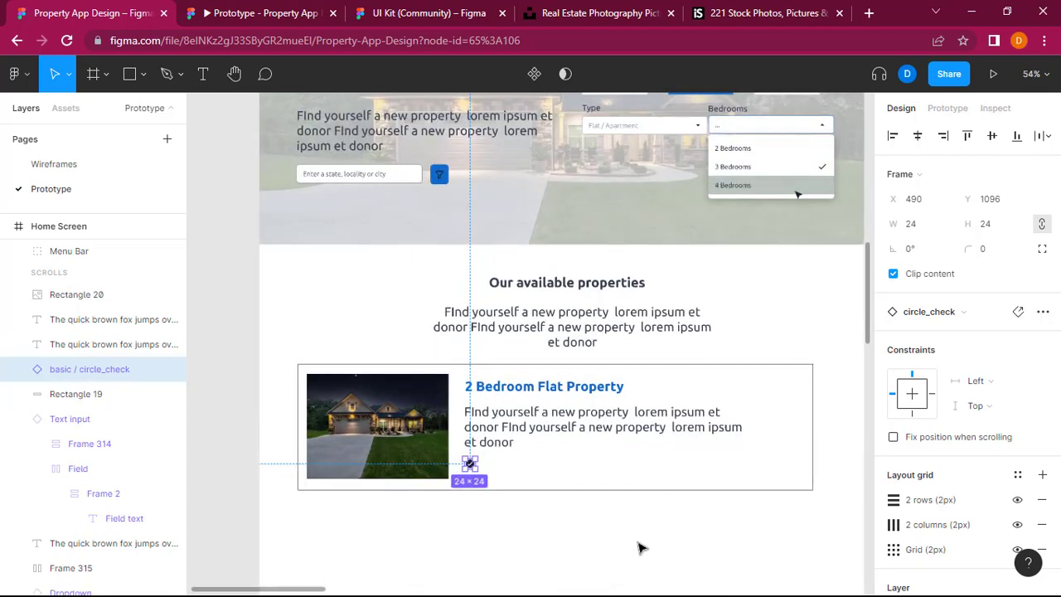
pyautogui.click(639, 547)
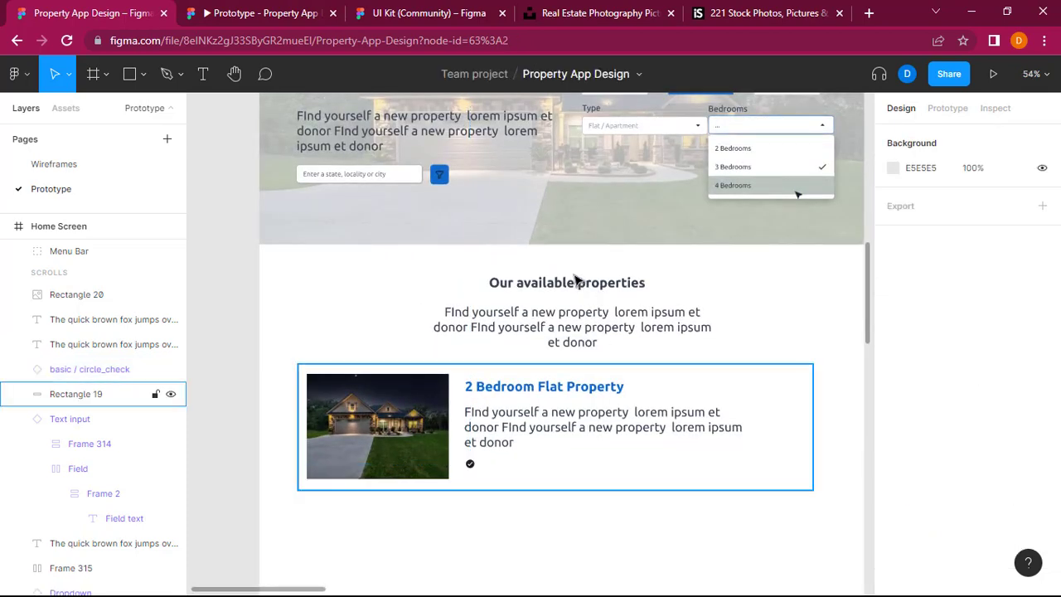
# Step: Copy the "Type" label from the hero filters and place the copy just right of the card's check icon, at about X 525, Y 1090
pyautogui.click(573, 330)
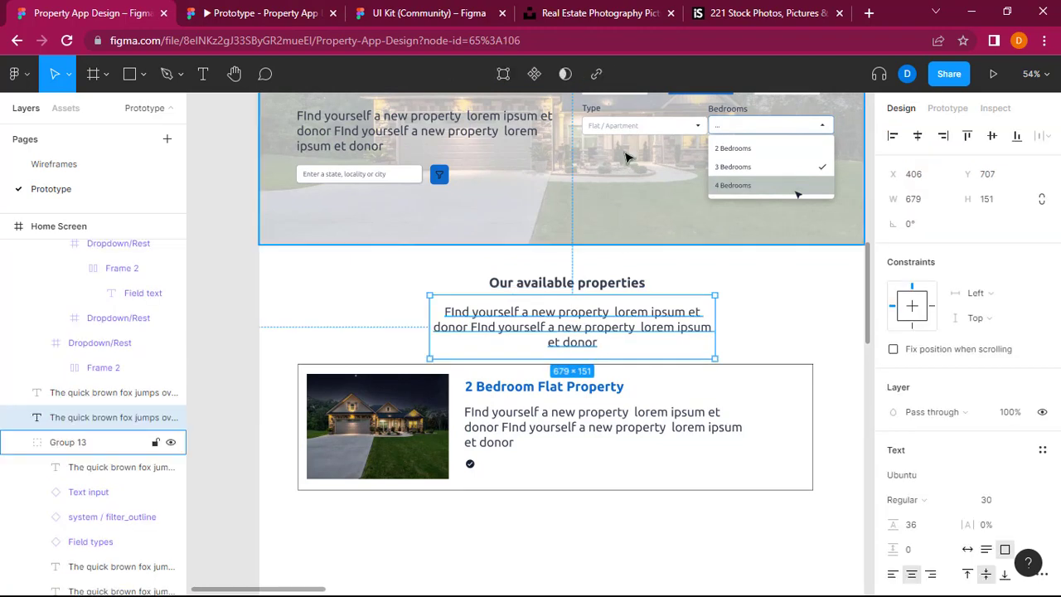
pyautogui.click(594, 110)
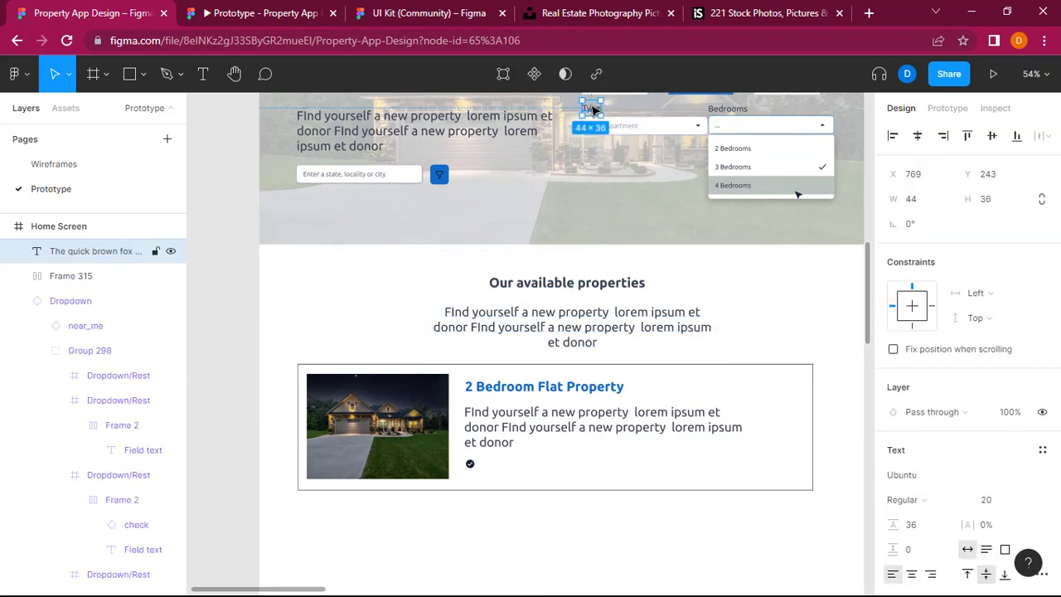
pyautogui.click(512, 472)
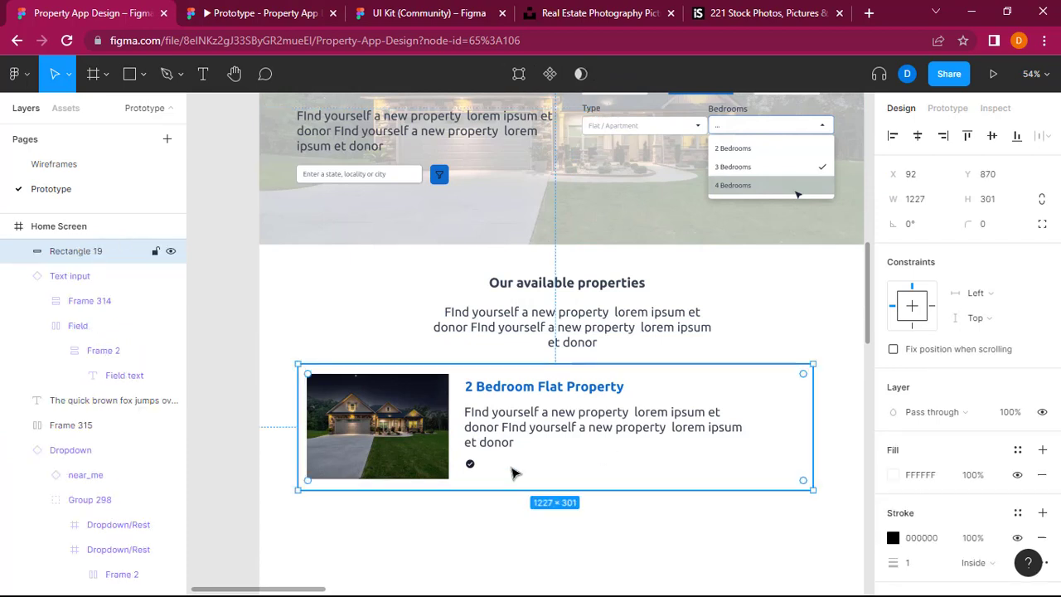
pyautogui.hotkey('ctrl', 'v')
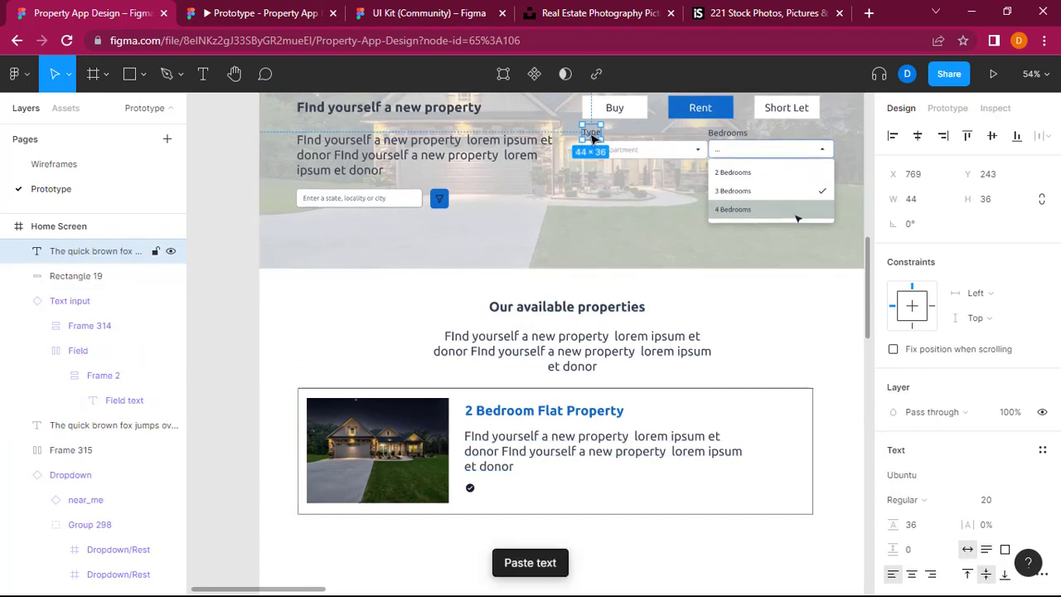
pyautogui.moveTo(590, 134); pyautogui.dragTo(491, 493)
# Step: Change the copied label's text beside the check icon to "2 Toilets"
pyautogui.doubleClick(491, 492)
pyautogui.write('Toilets')
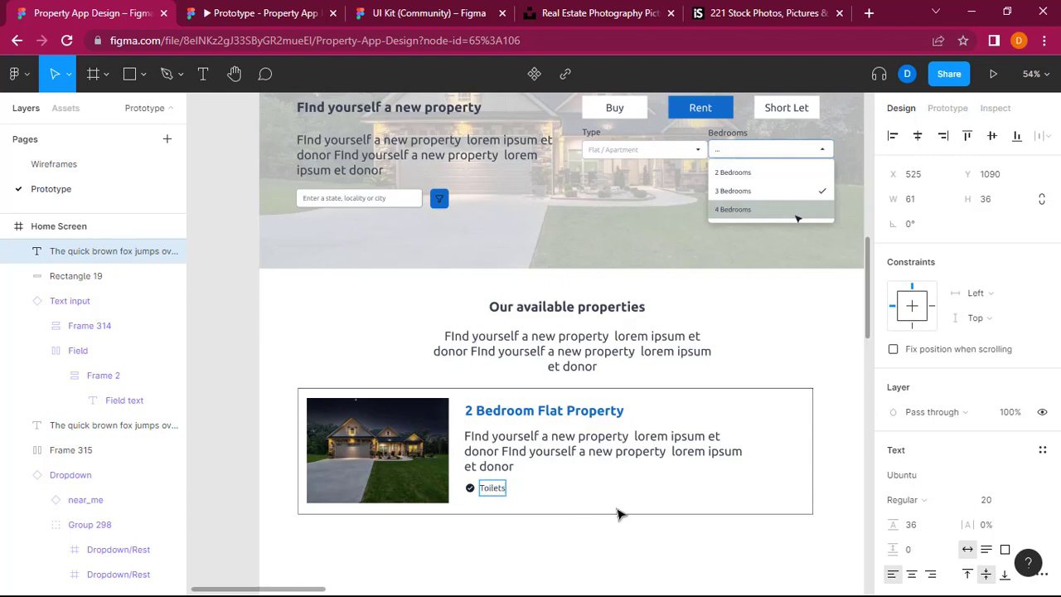
pyautogui.hscroll(6, 655, 534)
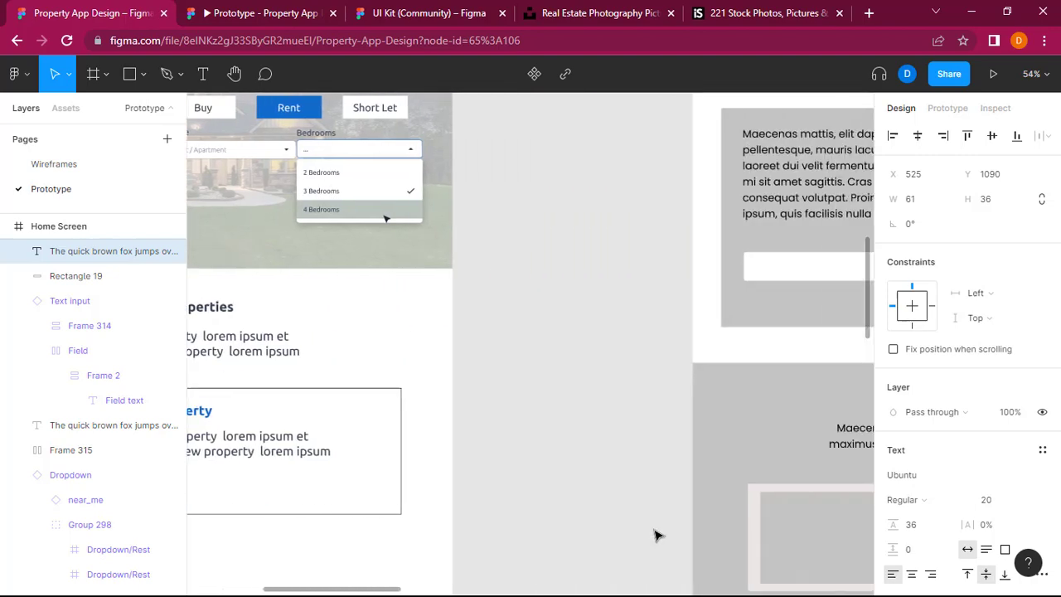
pyautogui.hscroll(-5, 654, 534)
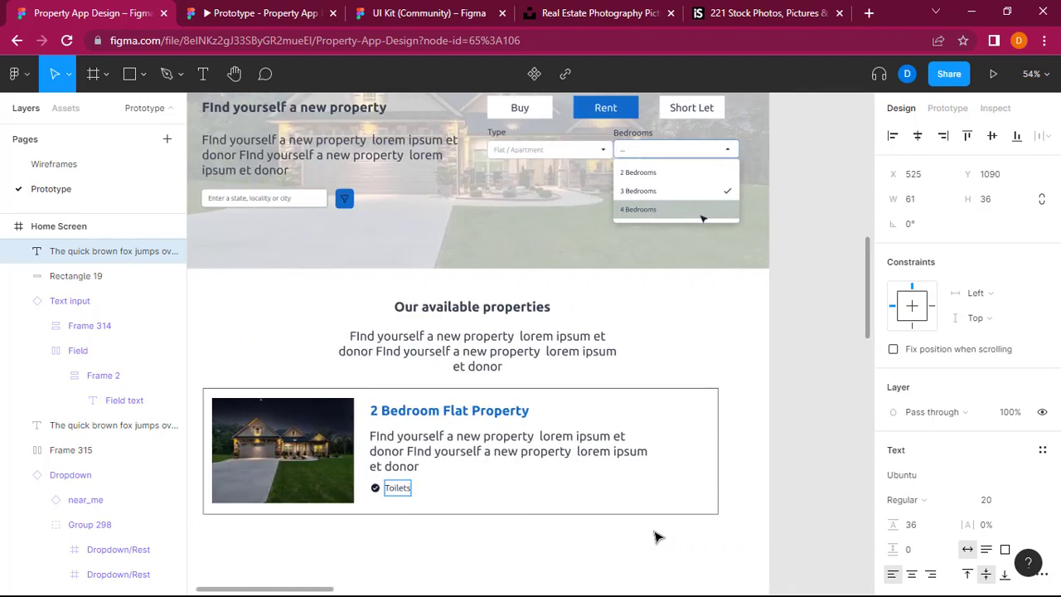
pyautogui.write('3')
pyautogui.press('BackSpace')
pyautogui.write('2')
pyautogui.press('Escape')
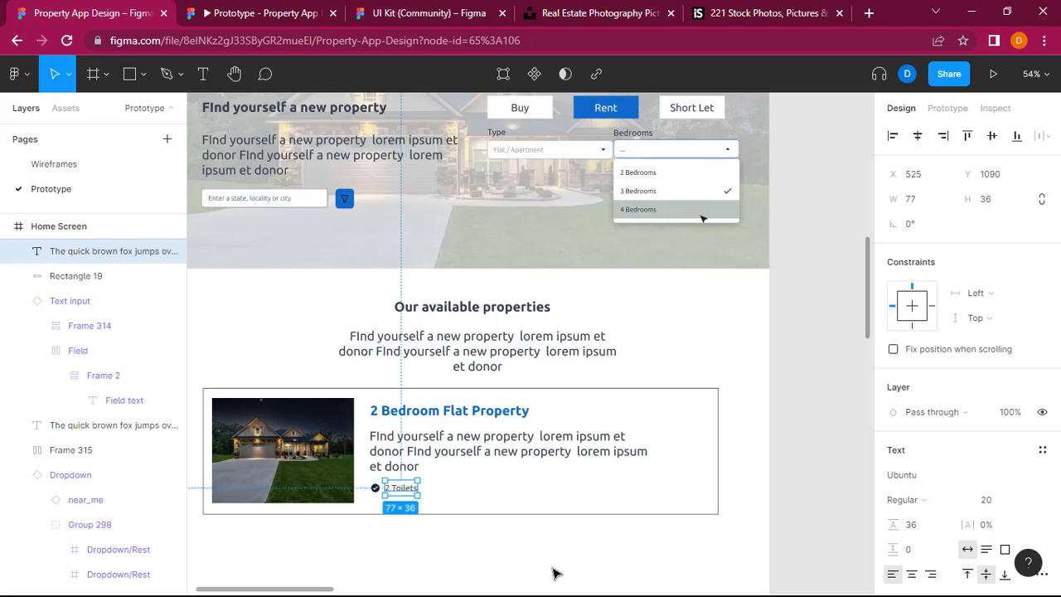
# Step: Group the check icon with its "2 Toilets" label
pyautogui.keyDown('shift'); pyautogui.click(375, 489); pyautogui.keyUp('shift')
pyautogui.rightClick(374, 493)
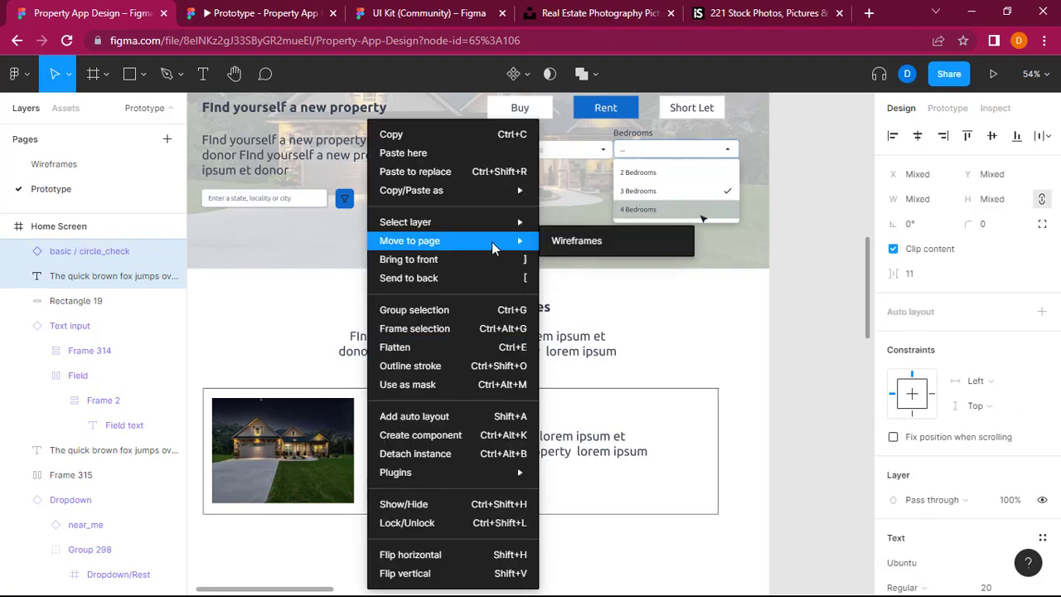
pyautogui.click(447, 310)
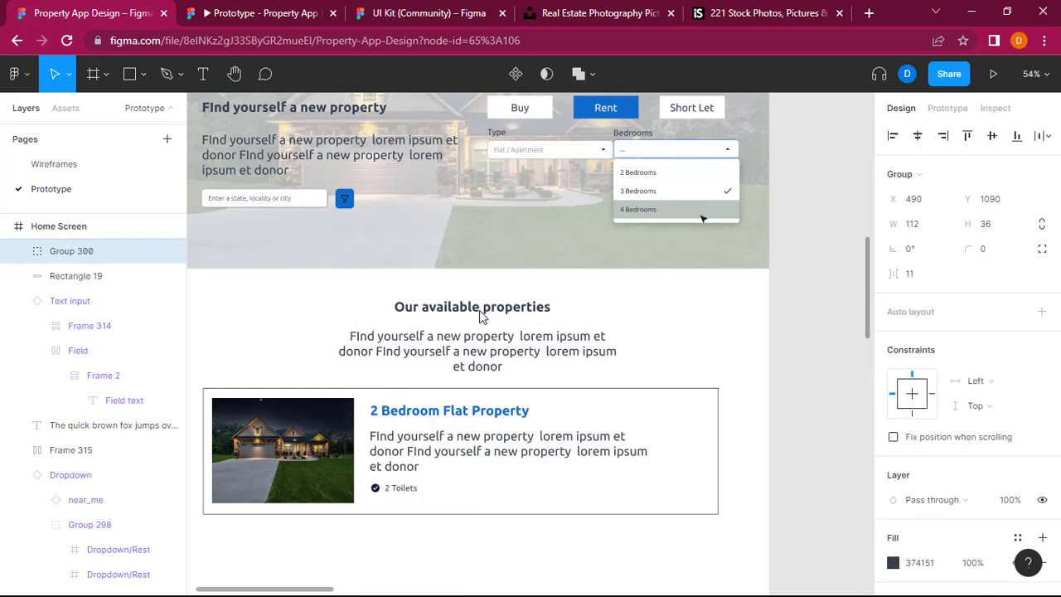
pyautogui.click(421, 532)
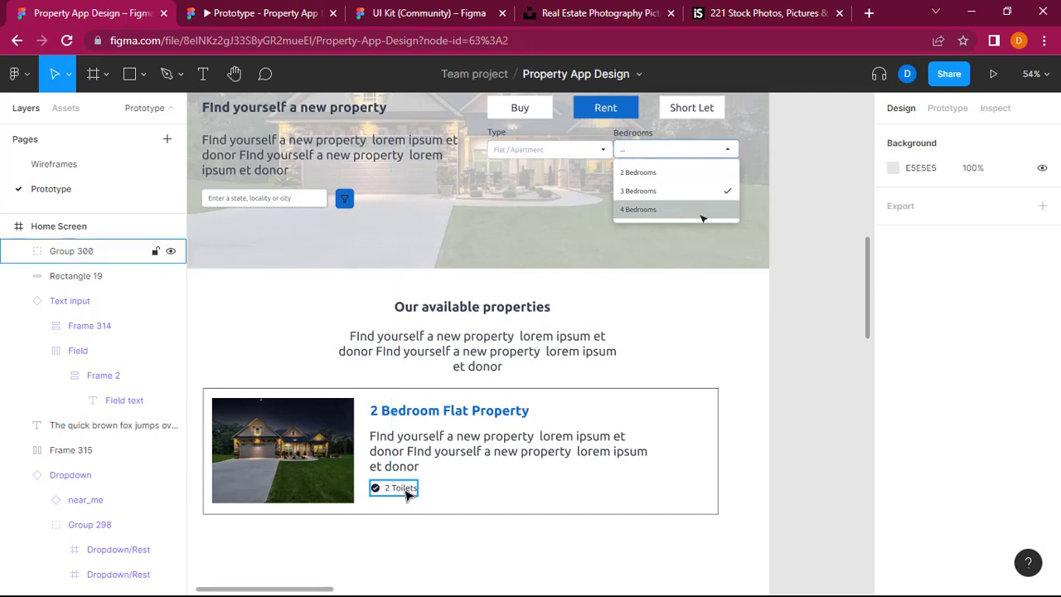
# Step: Duplicate the "2 Toilets" group twice along the same row of the card, at about X 633 and X 776
pyautogui.click(404, 494)
pyautogui.hotkey('ctrl', 'c')
pyautogui.click(450, 490)
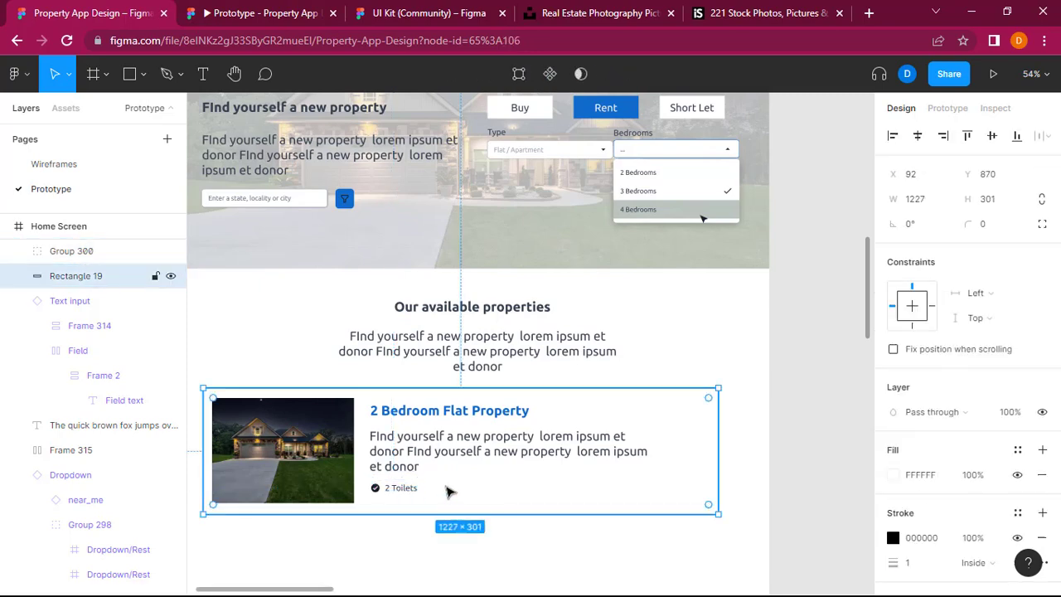
pyautogui.hotkey('ctrl', 'v')
pyautogui.moveTo(402, 495); pyautogui.dragTo(457, 491)
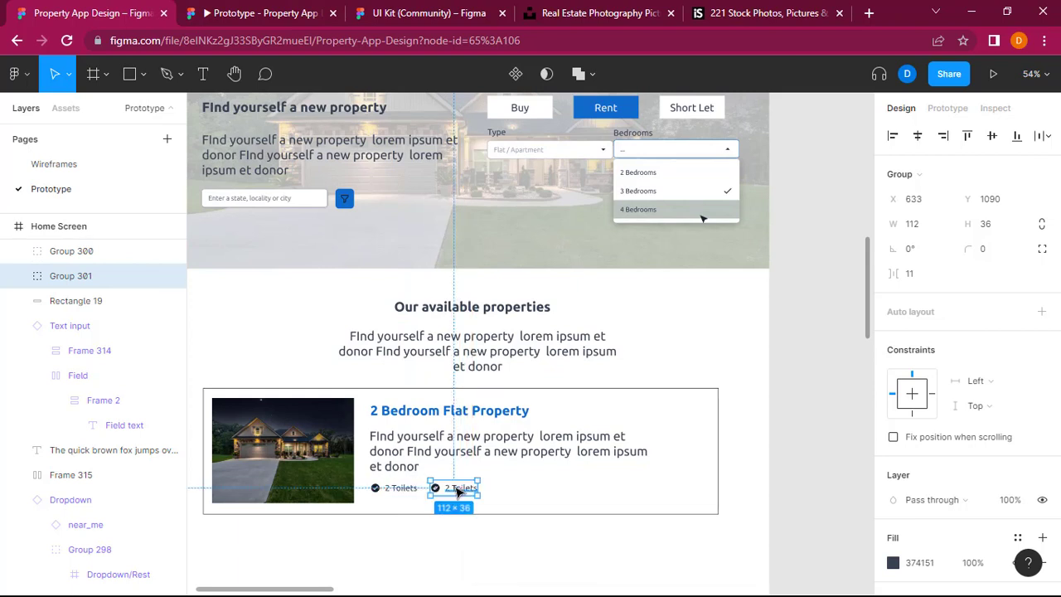
pyautogui.hotkey('ctrl', 'v')
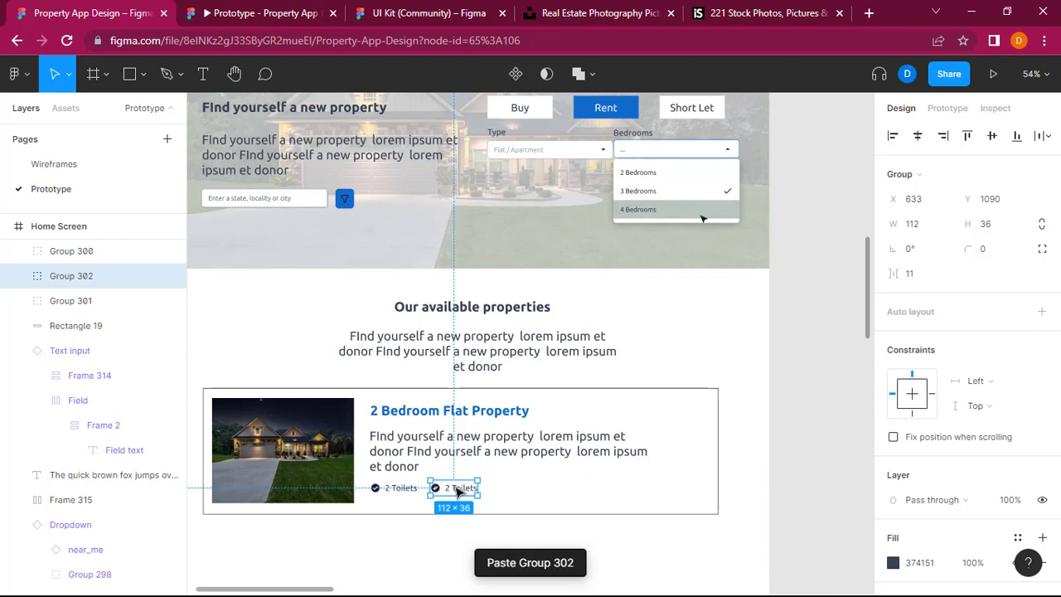
pyautogui.moveTo(457, 490); pyautogui.dragTo(518, 491)
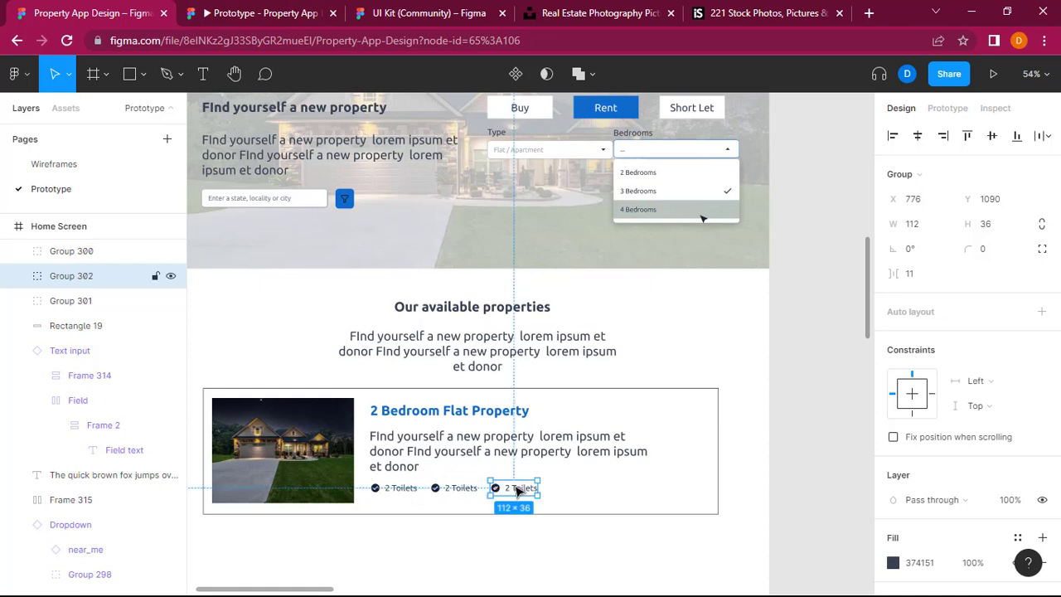
# Step: Change the text of the card's middle feature label to "2 Bathrooms"
pyautogui.click(467, 490)
pyautogui.doubleClick(466, 491)
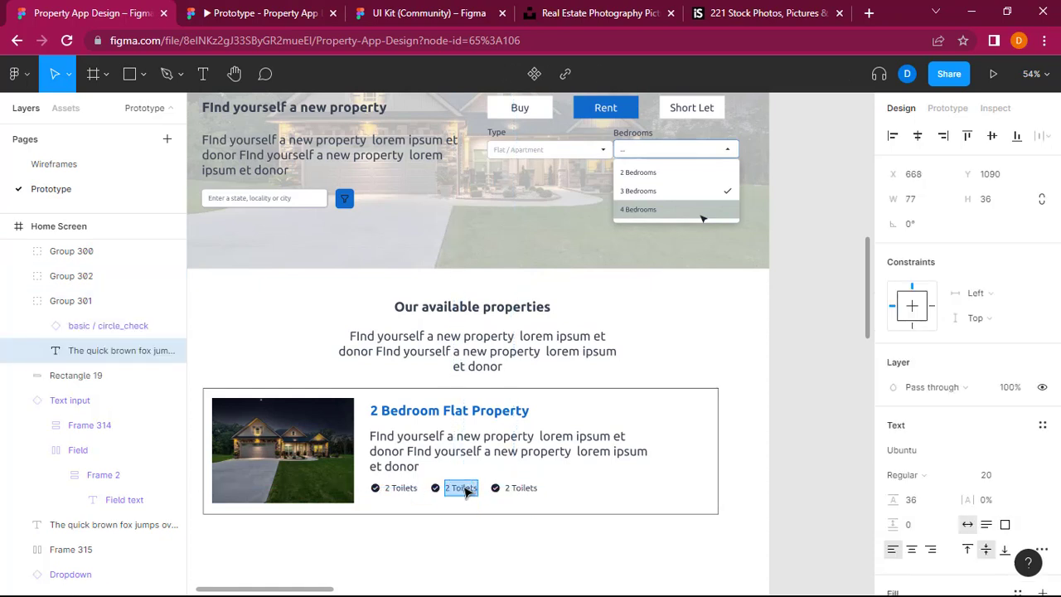
pyautogui.press('BackSpace')
pyautogui.press('BackSpace')
pyautogui.press('BackSpace')
pyautogui.press('BackSpace')
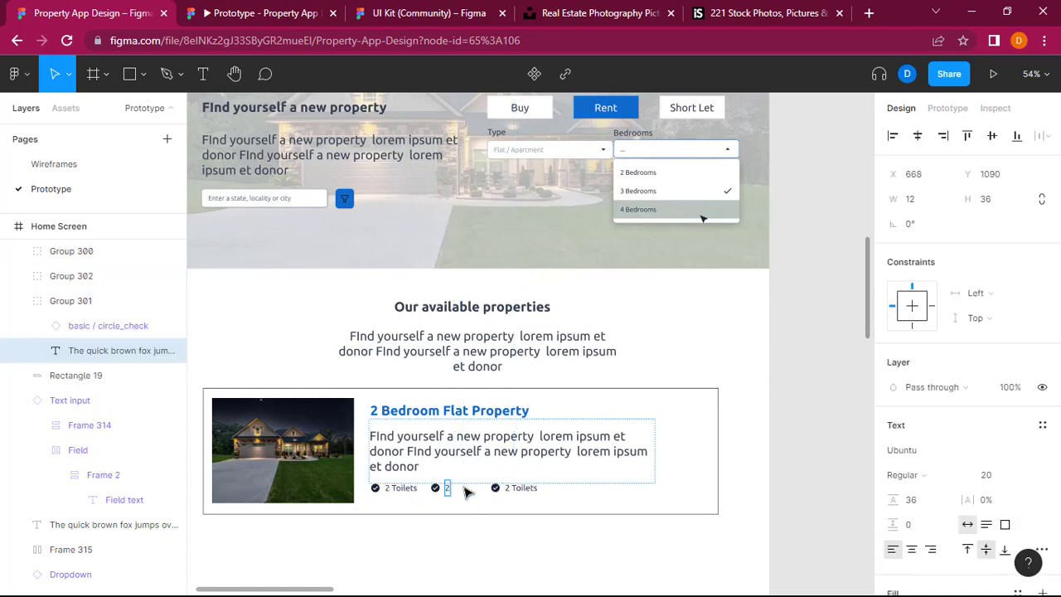
pyautogui.write('Bathro')
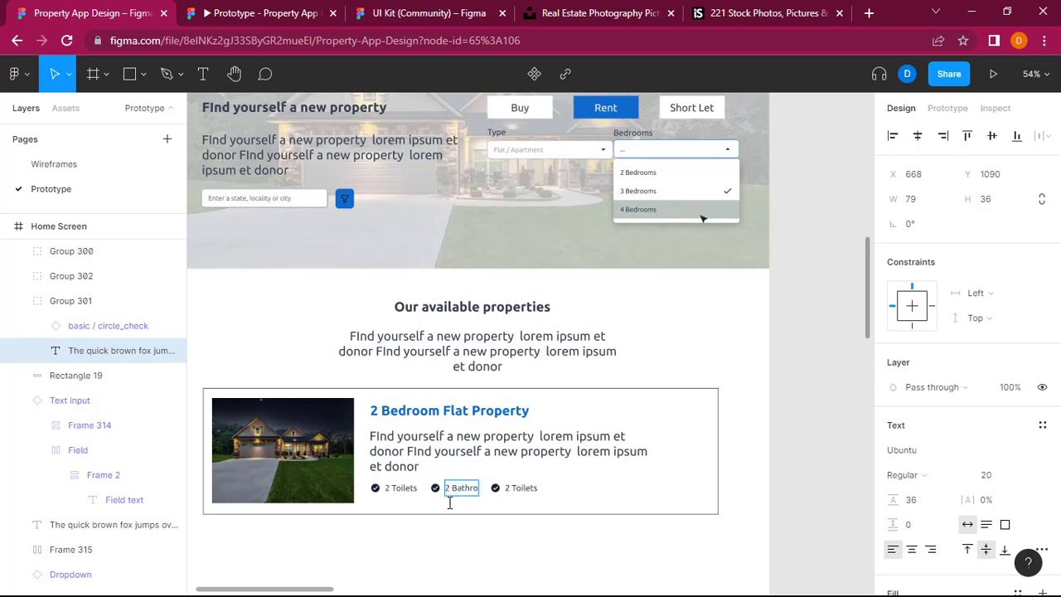
pyautogui.write('om')
pyautogui.press('Escape')
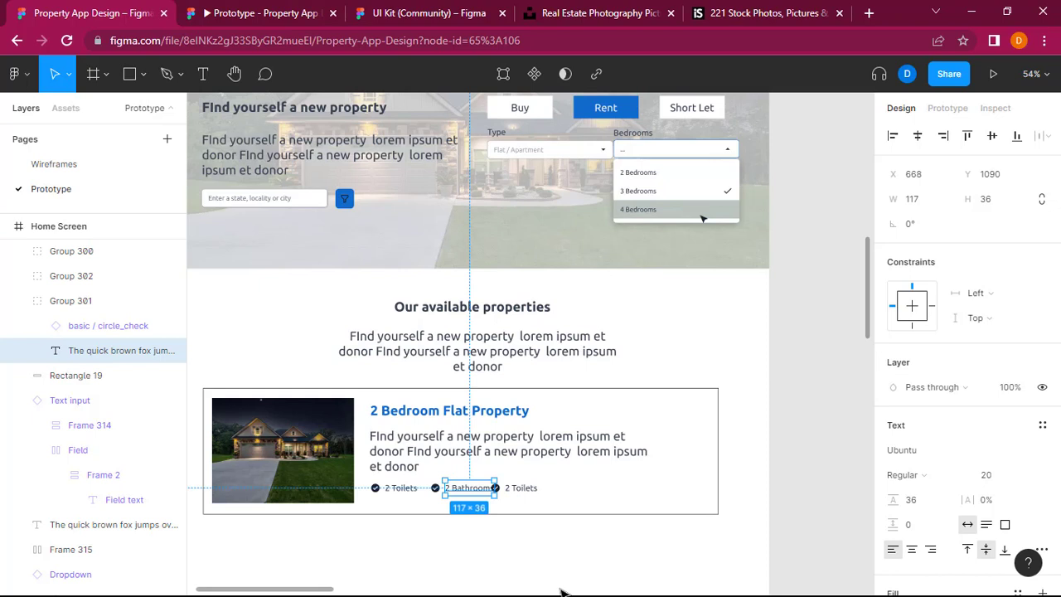
pyautogui.click(511, 491)
pyautogui.doubleClick(511, 491)
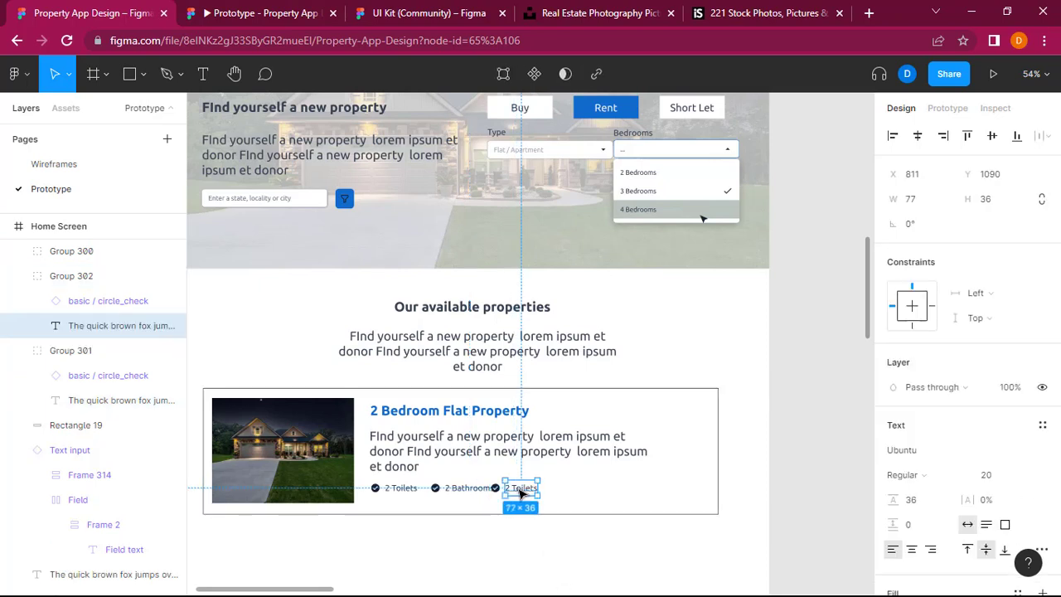
pyautogui.moveTo(512, 491); pyautogui.dragTo(527, 492)
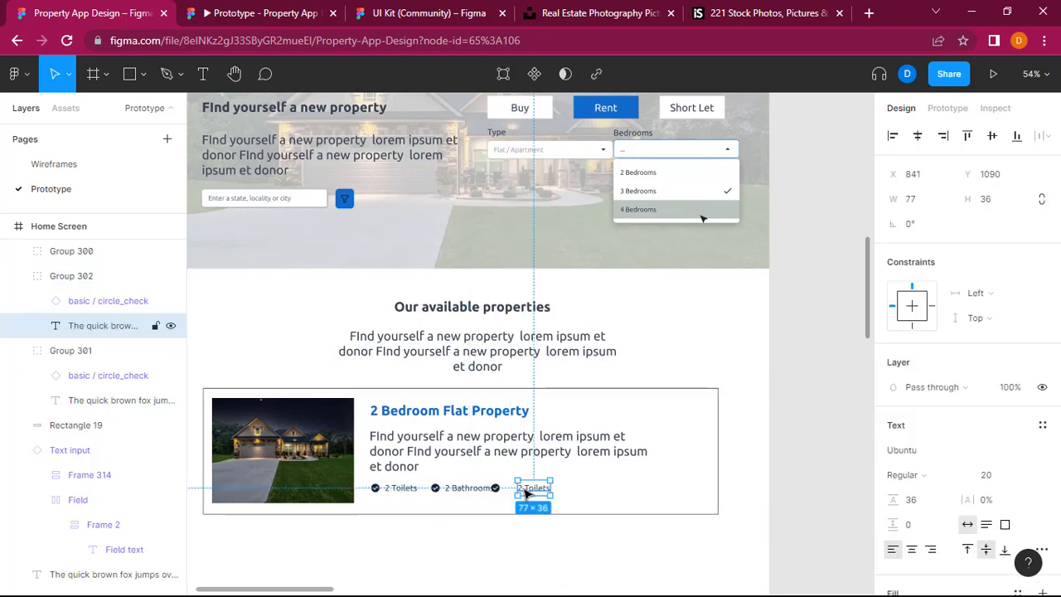
pyautogui.hotkey('ctrl', 'z')
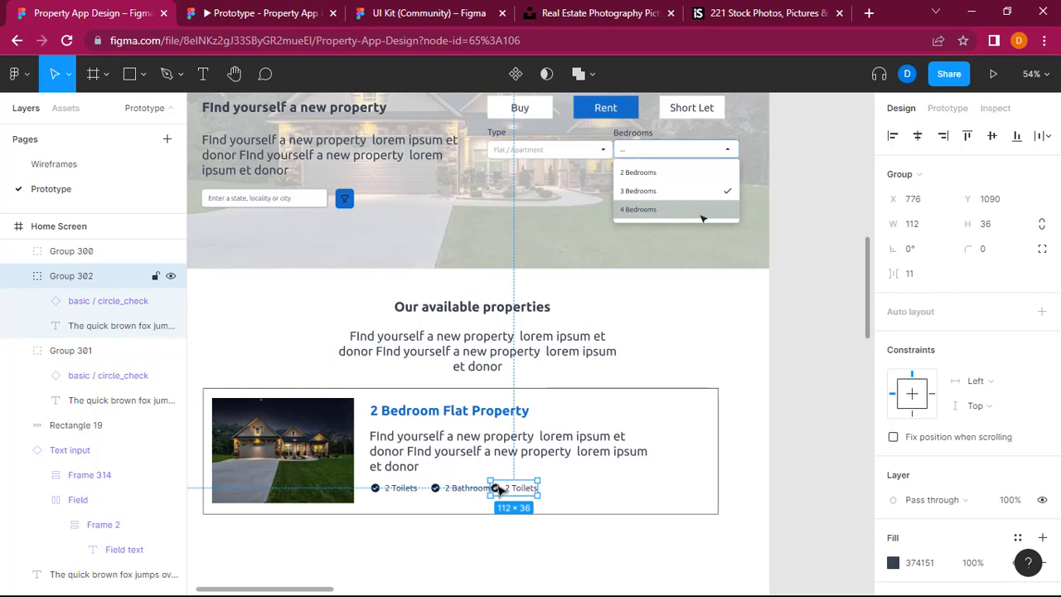
# Step: Shift the third check-icon group along the feature row to X 806, clear of the "2 Bathrooms" label
pyautogui.moveTo(499, 490); pyautogui.dragTo(524, 491)
pyautogui.hscroll(5, 547, 492)
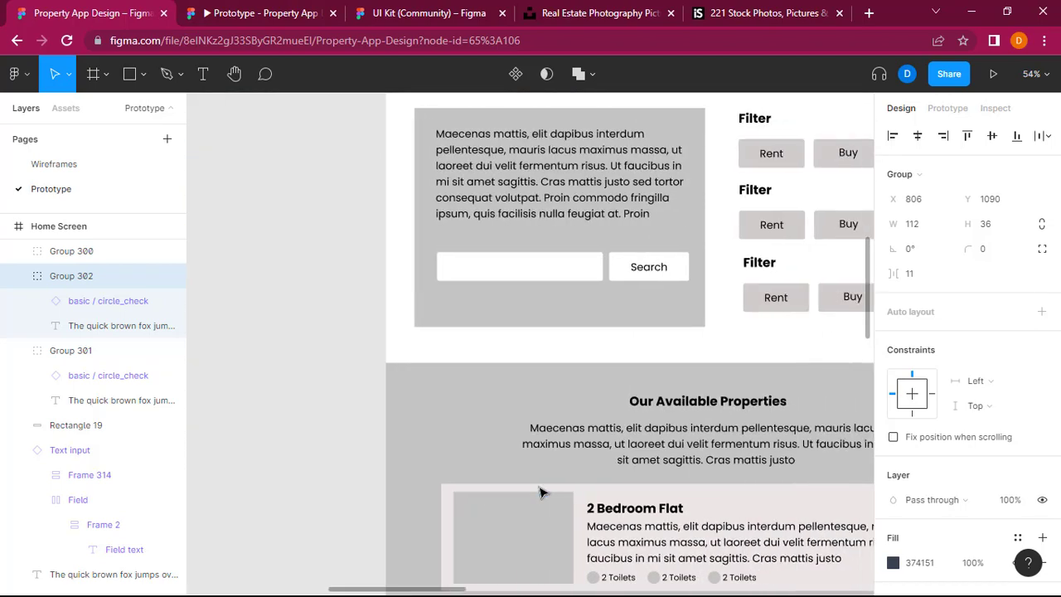
pyautogui.hscroll(-5, 543, 492)
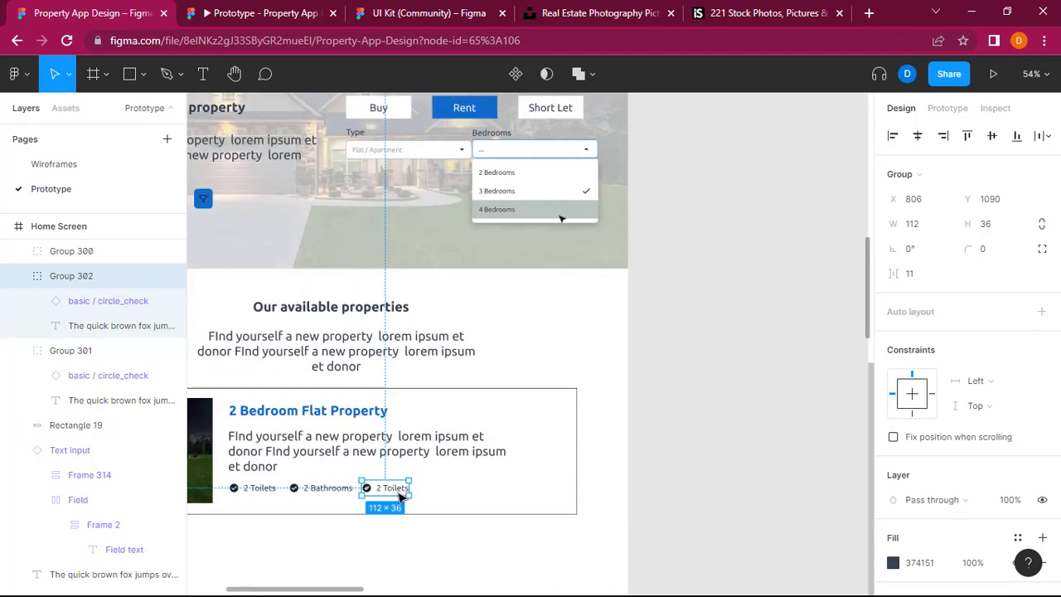
# Step: Change the text of the card's third feature label to "2 Bedrooms"
pyautogui.doubleClick(401, 491)
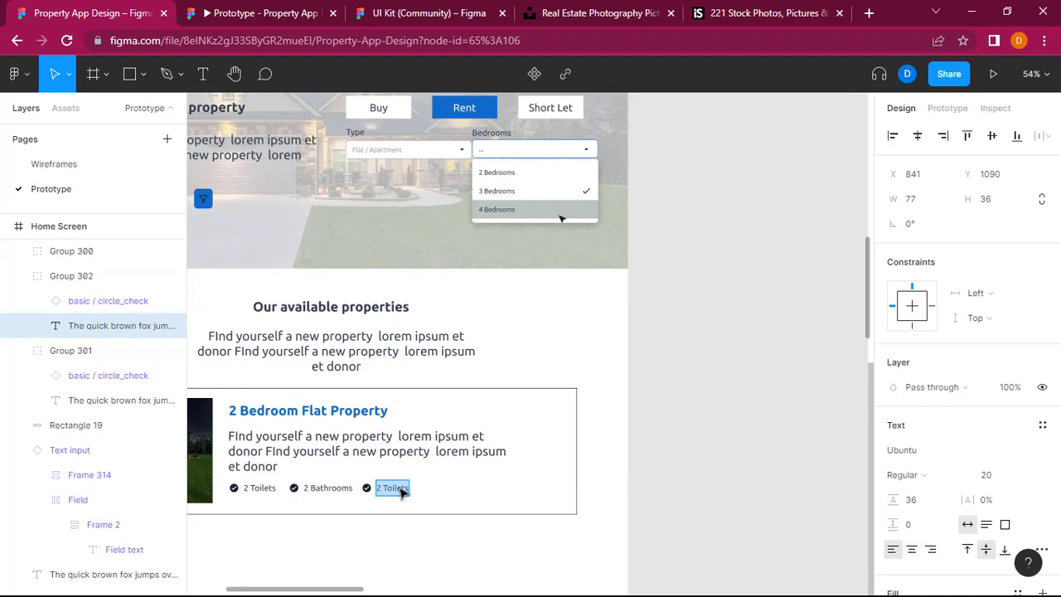
pyautogui.press('Right')
pyautogui.press('BackSpace')
pyautogui.press('BackSpace')
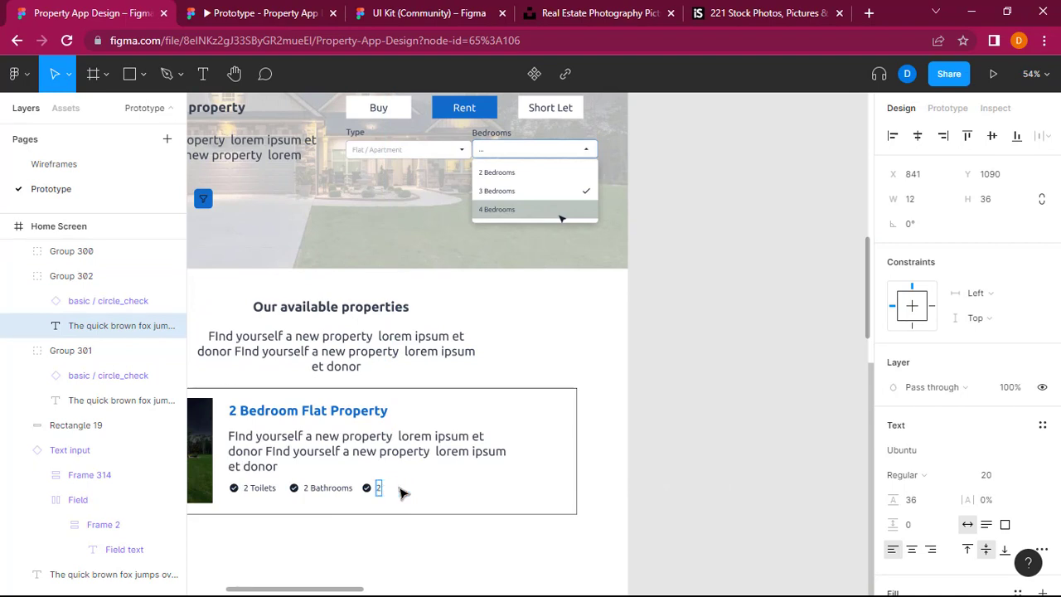
pyautogui.write('Bedrooms')
pyautogui.press('Escape')
# Step: Group the whole property card, including its border, house photo, title, description and three feature labels
pyautogui.hscroll(10, 746, 432)
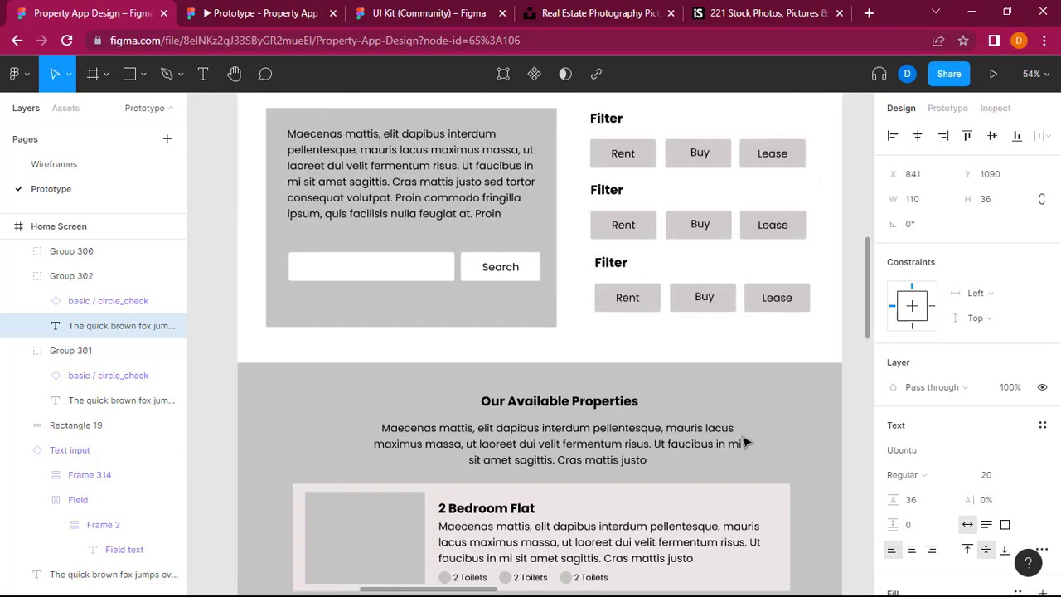
pyautogui.scroll(-4, 746, 444)
pyautogui.hscroll(-6, 800, 327)
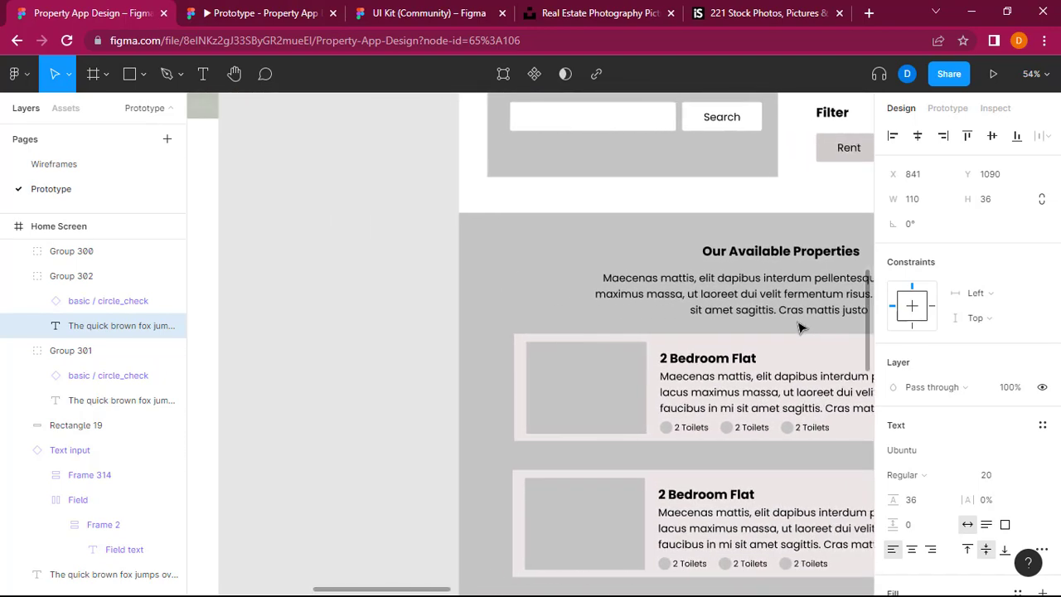
pyautogui.hscroll(-15, 799, 328)
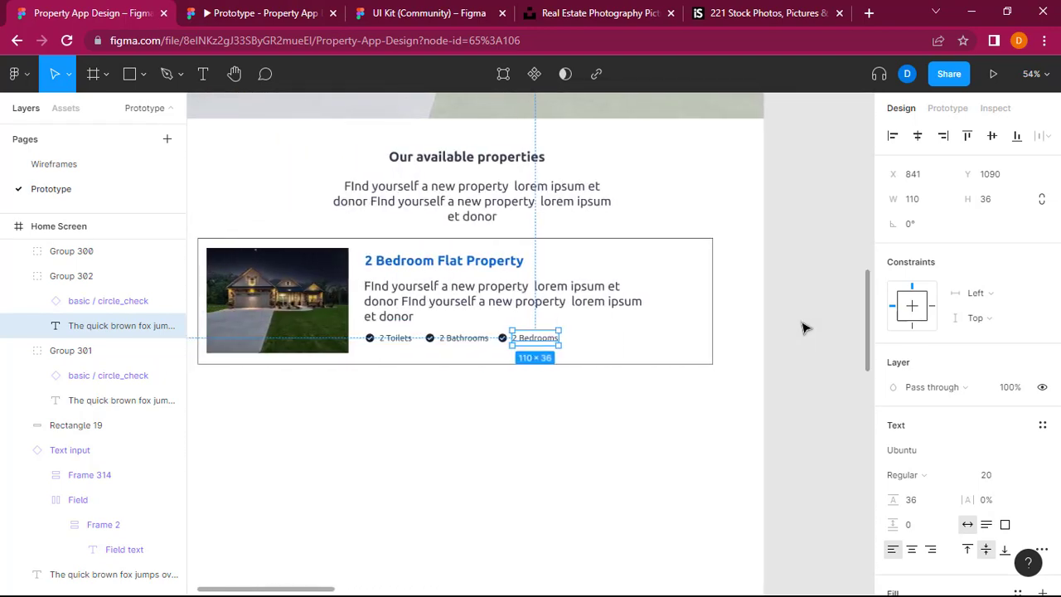
pyautogui.scroll(-2, 802, 327)
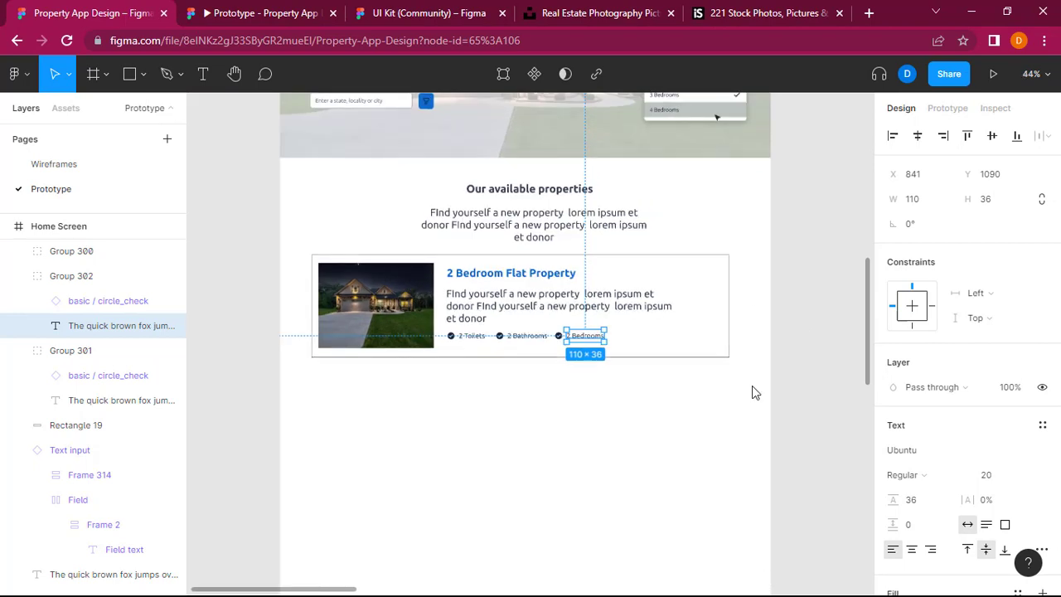
pyautogui.click(812, 279)
pyautogui.scroll(3, 811, 278)
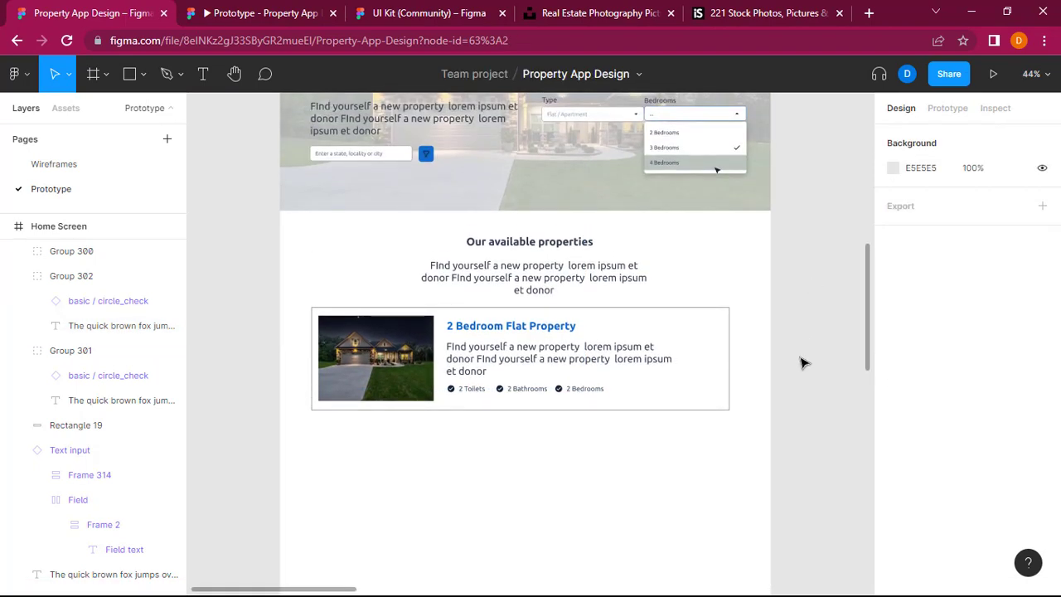
pyautogui.moveTo(389, 383); pyautogui.dragTo(297, 313)
pyautogui.rightClick(522, 371)
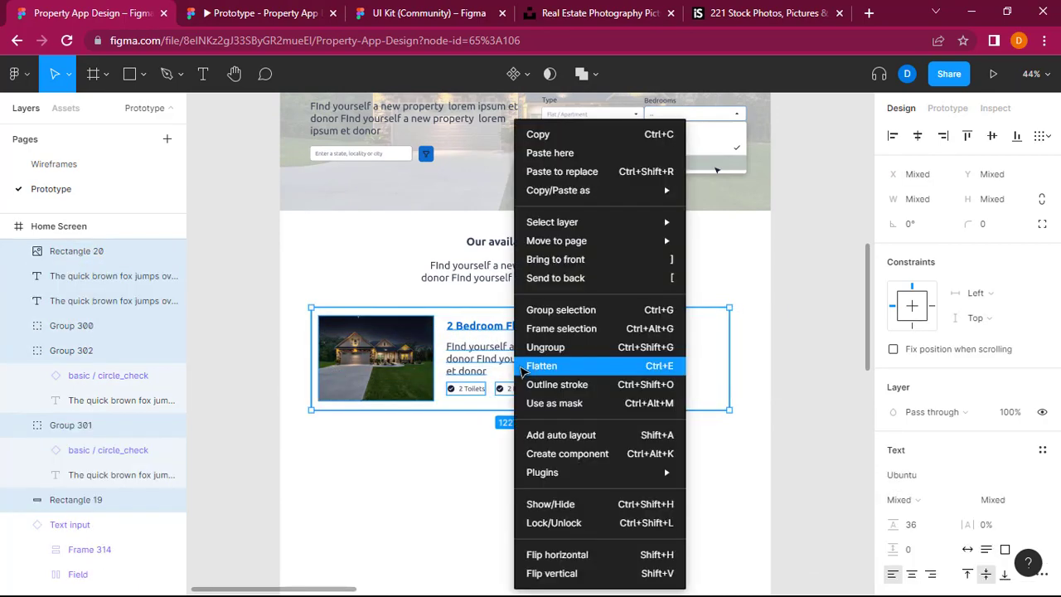
pyautogui.click(600, 315)
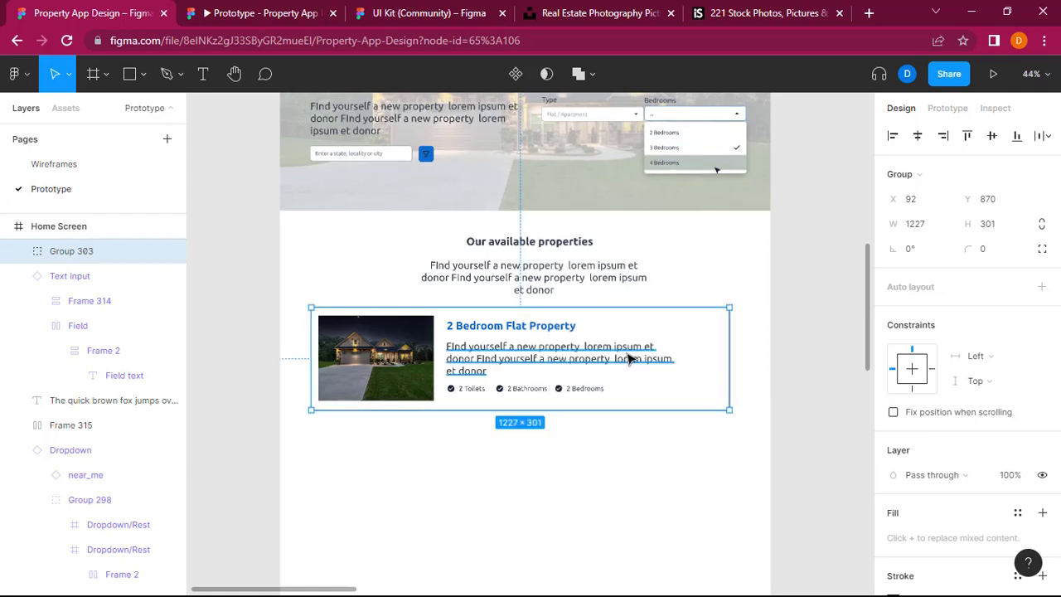
# Step: Duplicate the property card twice, stacking the copies evenly below the original at Y 1205 and Y 1540
pyautogui.hotkey('ctrl', 'c')
pyautogui.click(634, 456)
pyautogui.hotkey('ctrl', 'v')
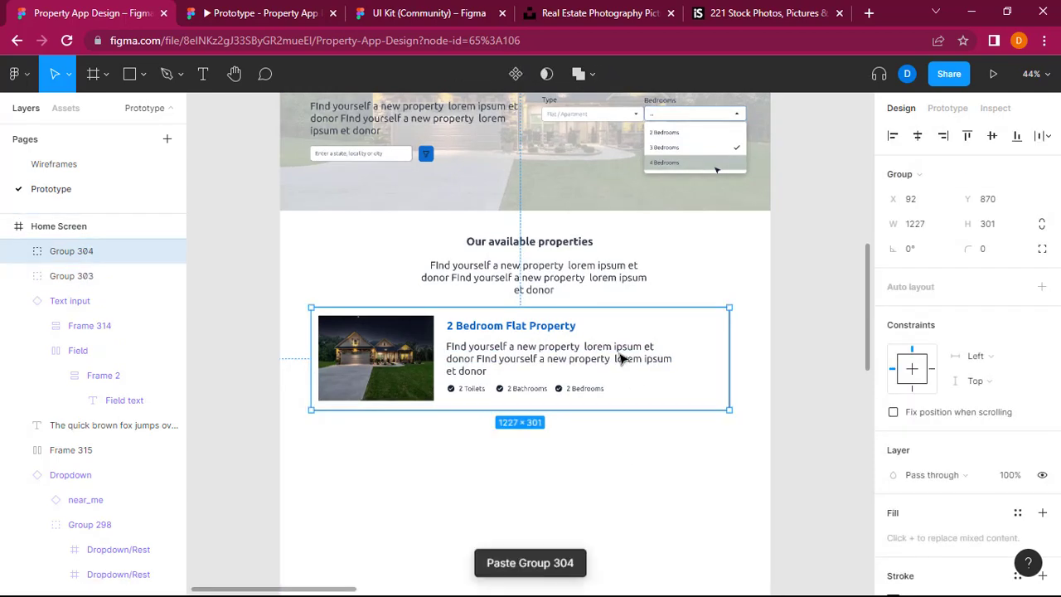
pyautogui.moveTo(537, 362); pyautogui.dragTo(538, 473)
pyautogui.scroll(-3, 539, 471)
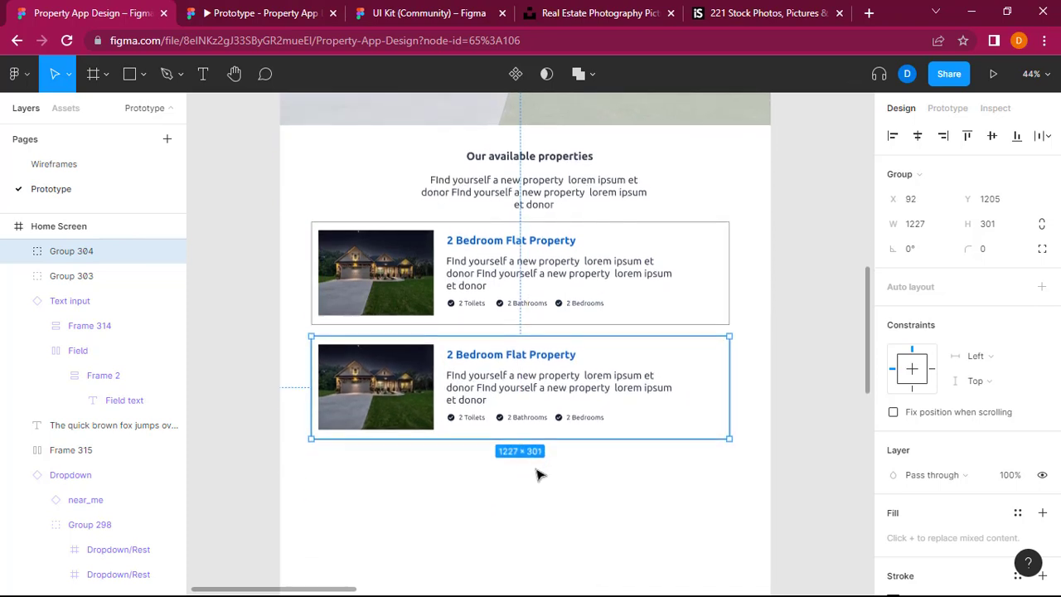
pyautogui.click(556, 516)
pyautogui.hotkey('ctrl', 'v')
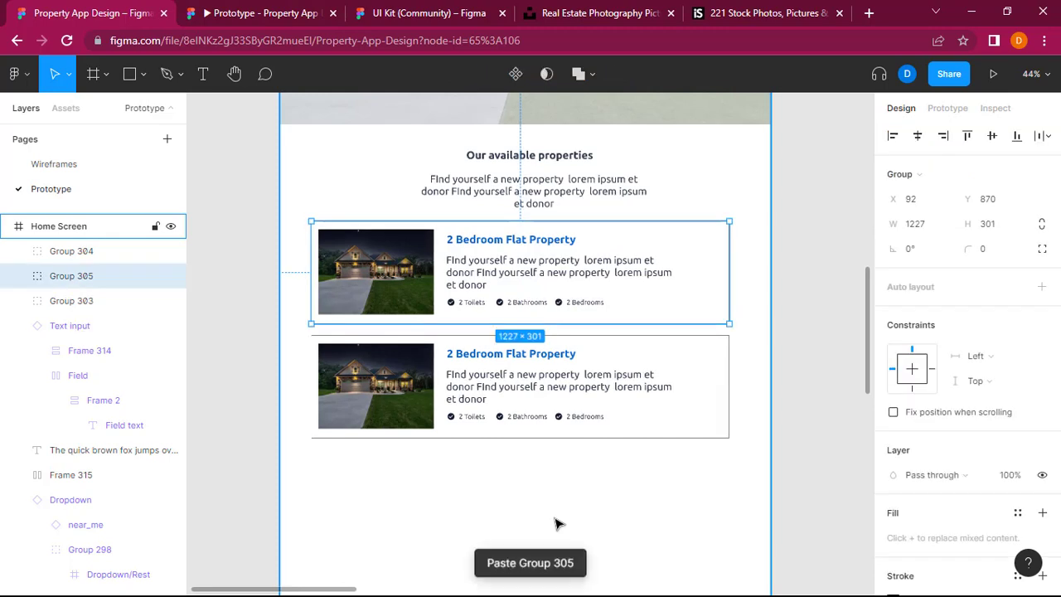
pyautogui.moveTo(522, 292); pyautogui.dragTo(525, 522)
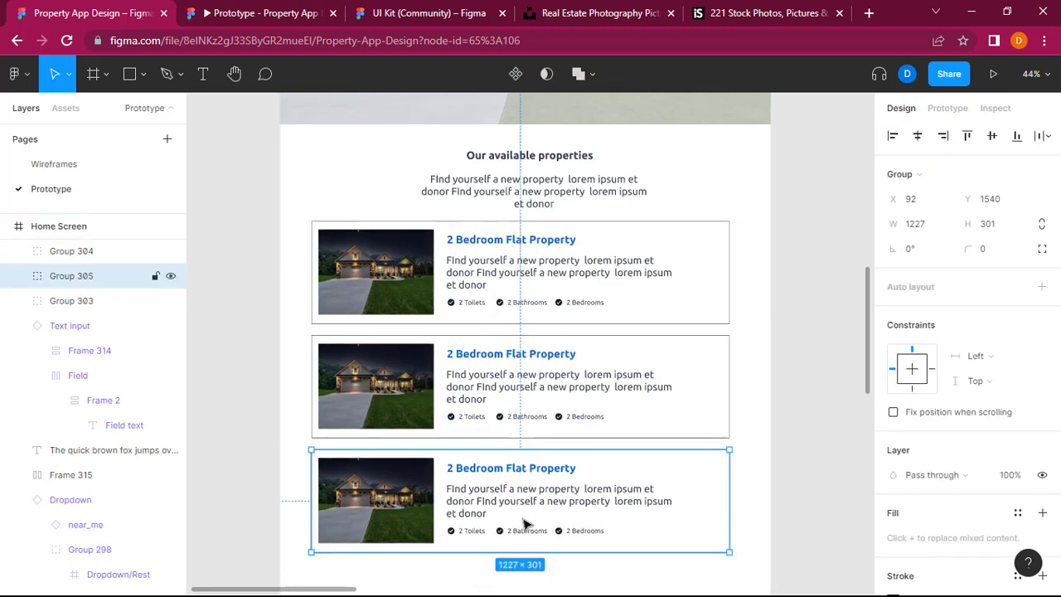
# Step: Shift all three property cards together slightly to the right so they sit centred across the Home Screen frame
pyautogui.keyDown('shift'); pyautogui.click(550, 396); pyautogui.keyUp('shift')
pyautogui.keyDown('shift'); pyautogui.click(552, 292); pyautogui.keyUp('shift')
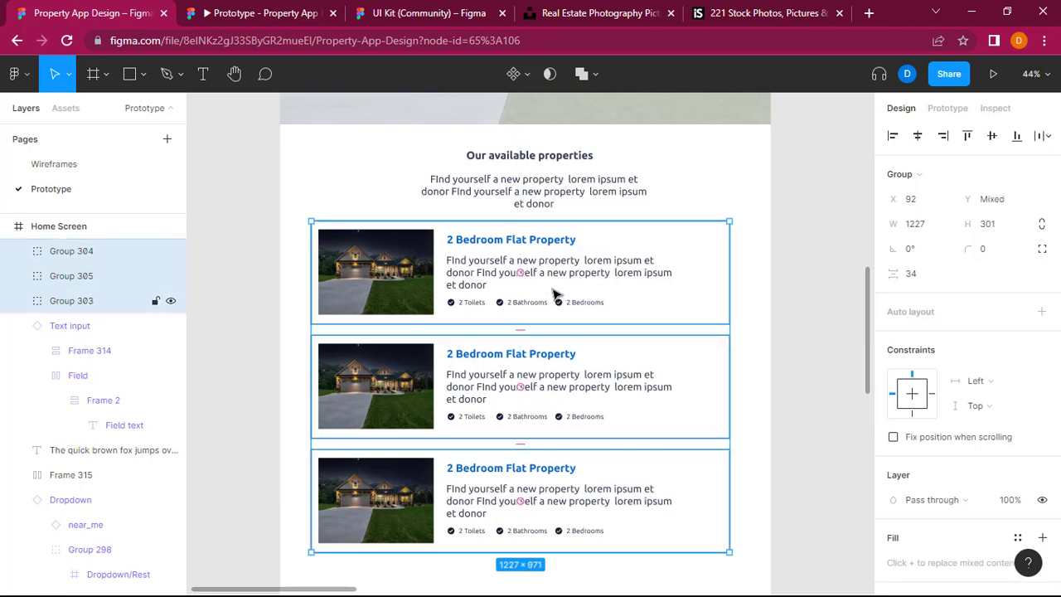
pyautogui.moveTo(539, 349); pyautogui.dragTo(547, 348)
pyautogui.click(802, 378)
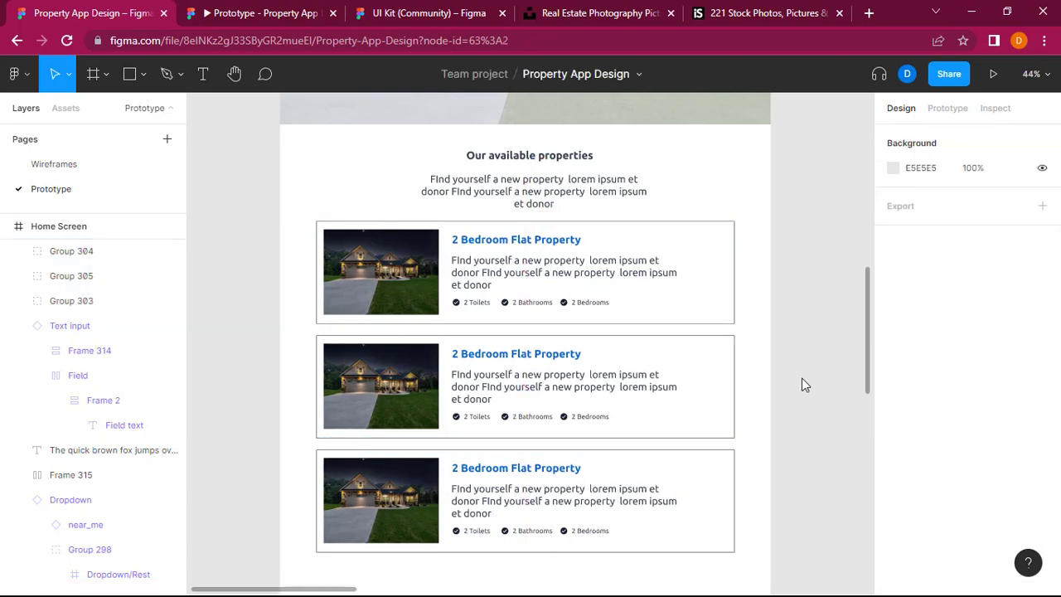
pyautogui.keyDown('ctrl'); pyautogui.scroll(-3, 784, 390); pyautogui.keyUp('ctrl')
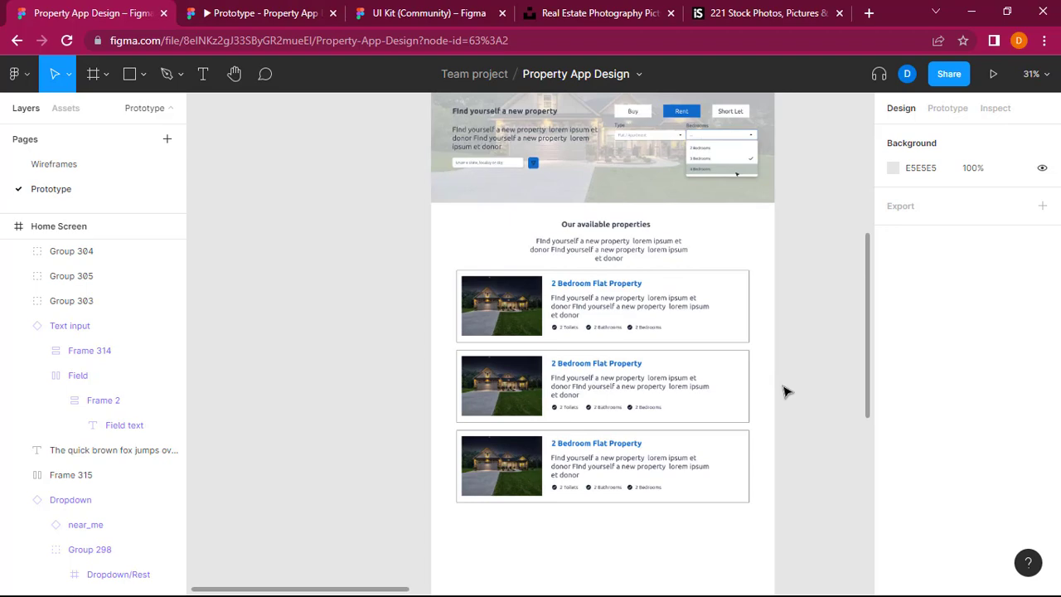
pyautogui.hscroll(1, 784, 390)
pyautogui.scroll(3, 785, 396)
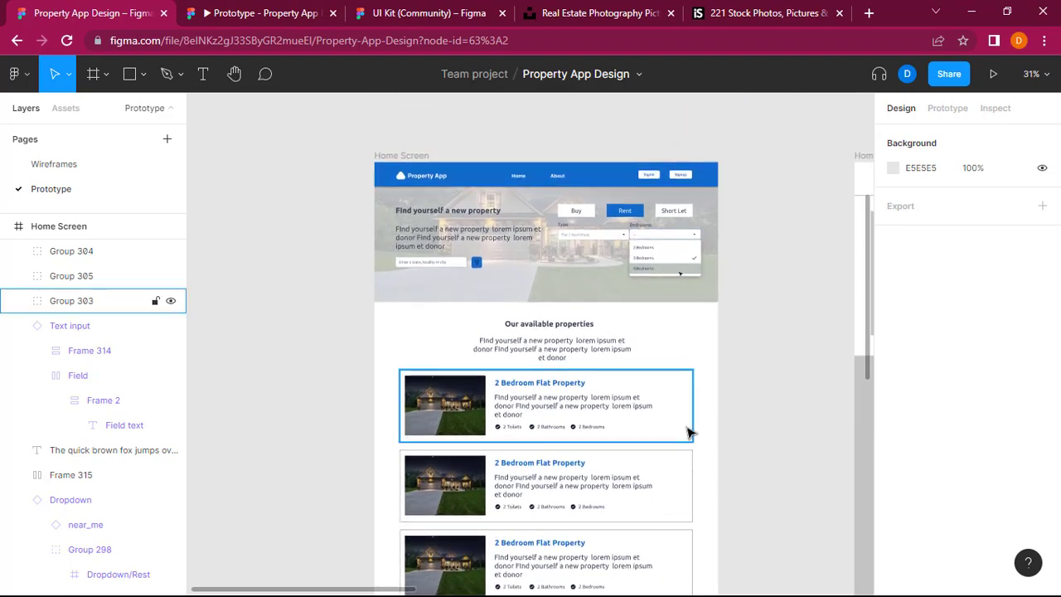
pyautogui.keyDown('ctrl'); pyautogui.scroll(3, 688, 431); pyautogui.keyUp('ctrl')
pyautogui.keyDown('ctrl'); pyautogui.scroll(-1, 683, 431); pyautogui.keyUp('ctrl')
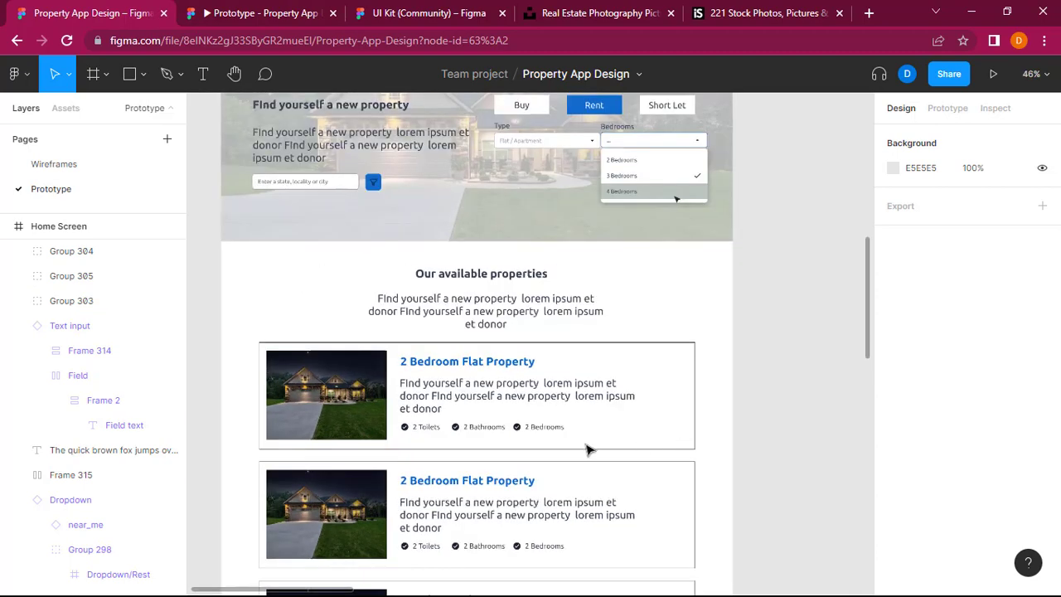
pyautogui.click(421, 430)
pyautogui.click(420, 430)
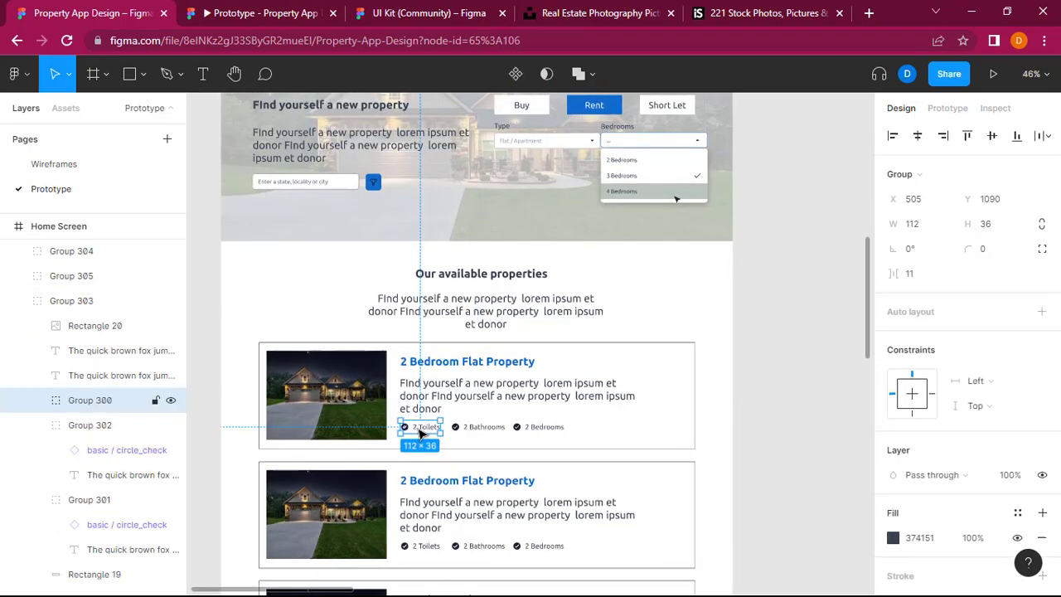
pyautogui.keyDown('shift'); pyautogui.click(481, 427); pyautogui.keyUp('shift')
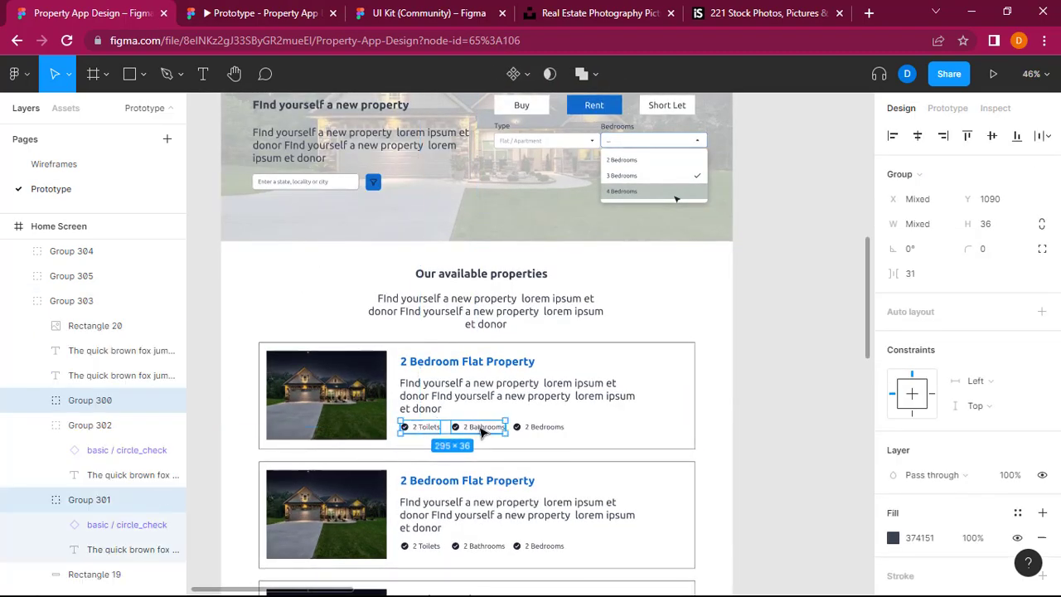
pyautogui.keyDown('shift'); pyautogui.click(533, 426); pyautogui.keyUp('shift')
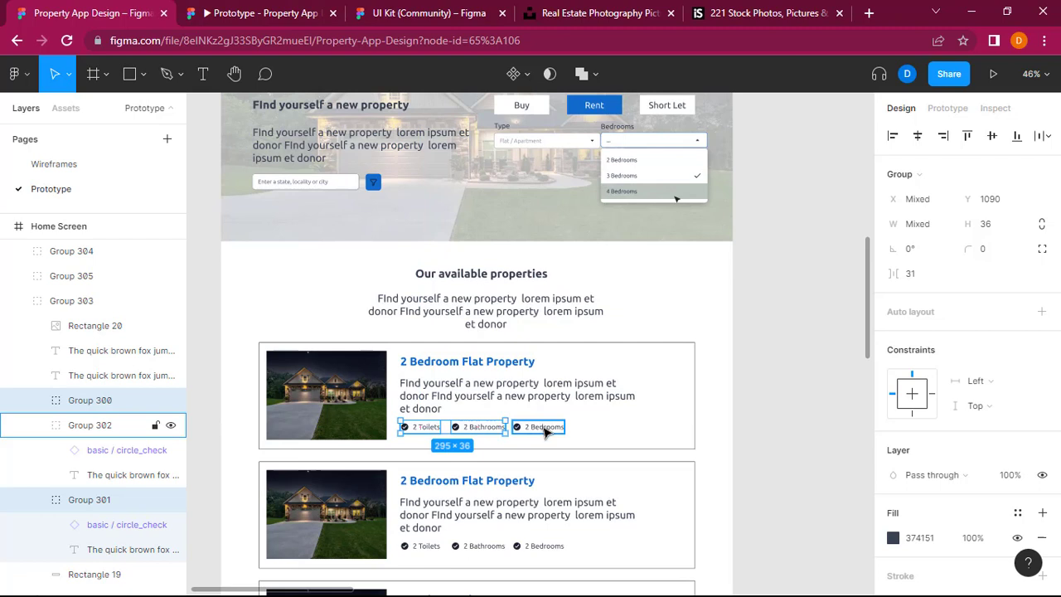
# Step: Copy the blue hex colour 116ACC from the hero's Buy, Rent and Short Let button row
pyautogui.click(612, 117)
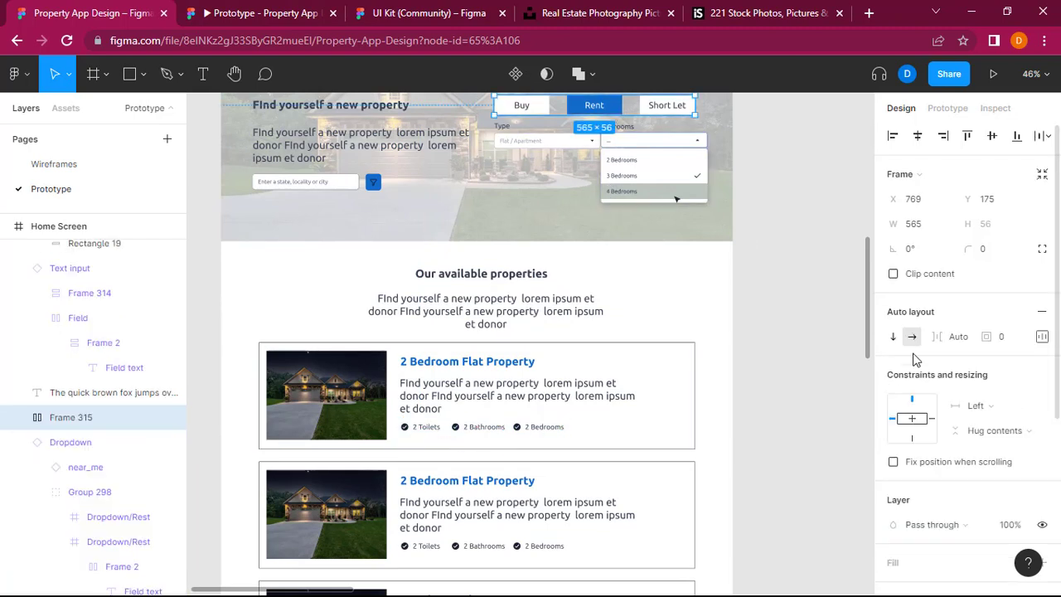
pyautogui.scroll(-4, 912, 352)
pyautogui.click(928, 559)
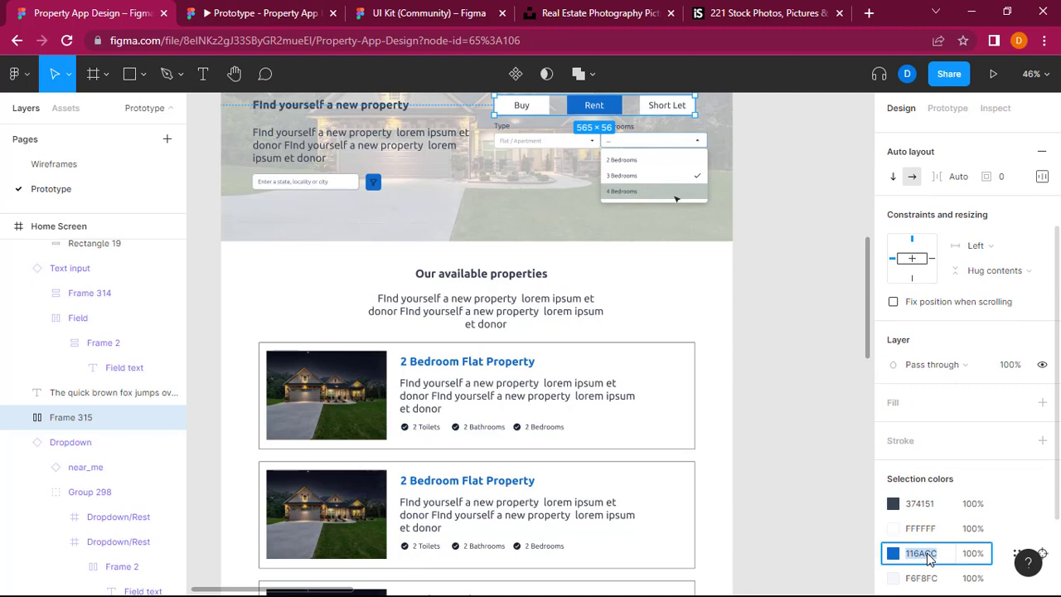
# Step: Recolour the Toilets, Bathrooms and Bedrooms labels of the first property card with fill 116ACC
pyautogui.click(433, 432)
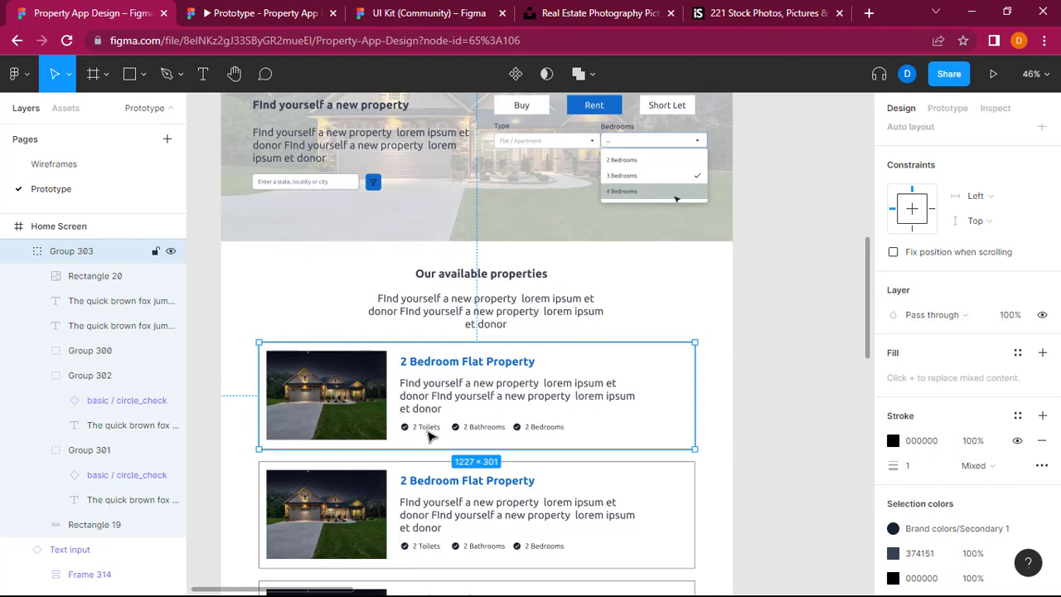
pyautogui.doubleClick(429, 432)
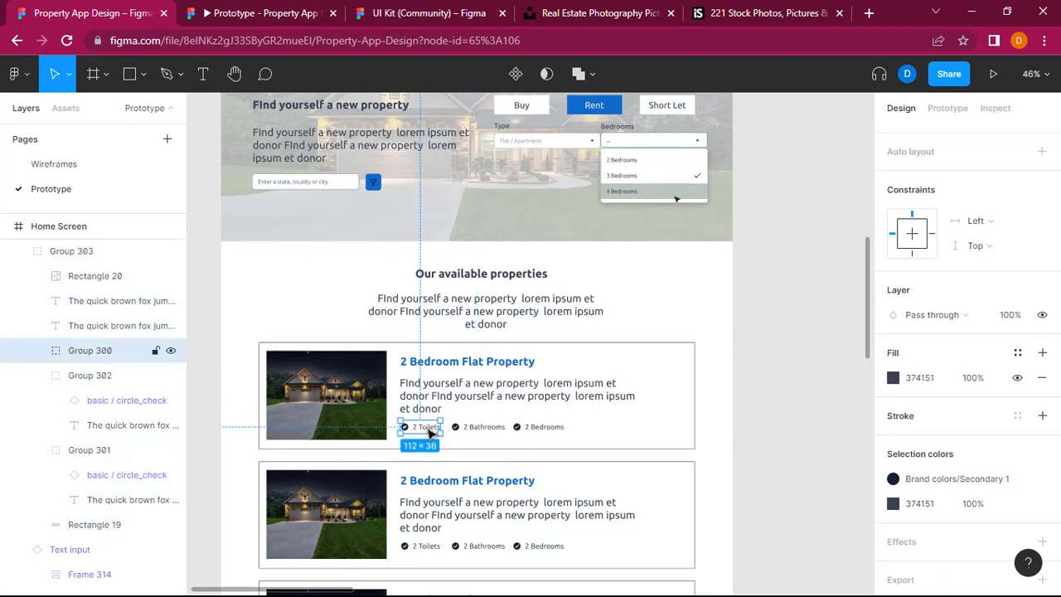
pyautogui.keyDown('shift'); pyautogui.click(491, 427); pyautogui.keyUp('shift')
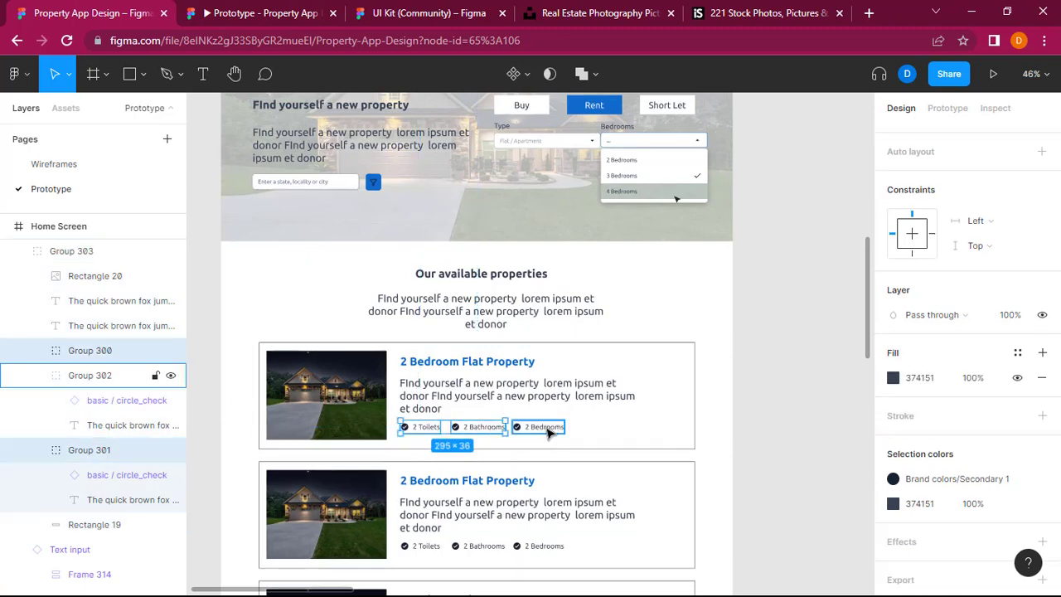
pyautogui.keyDown('shift'); pyautogui.click(550, 432); pyautogui.keyUp('shift')
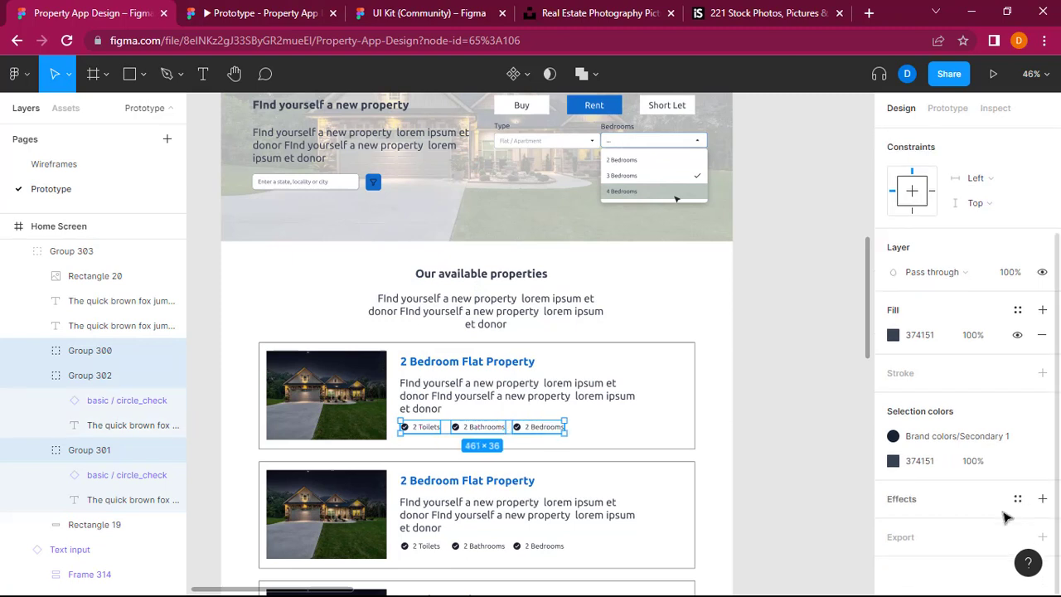
pyautogui.click(909, 341)
pyautogui.write('116ACC')
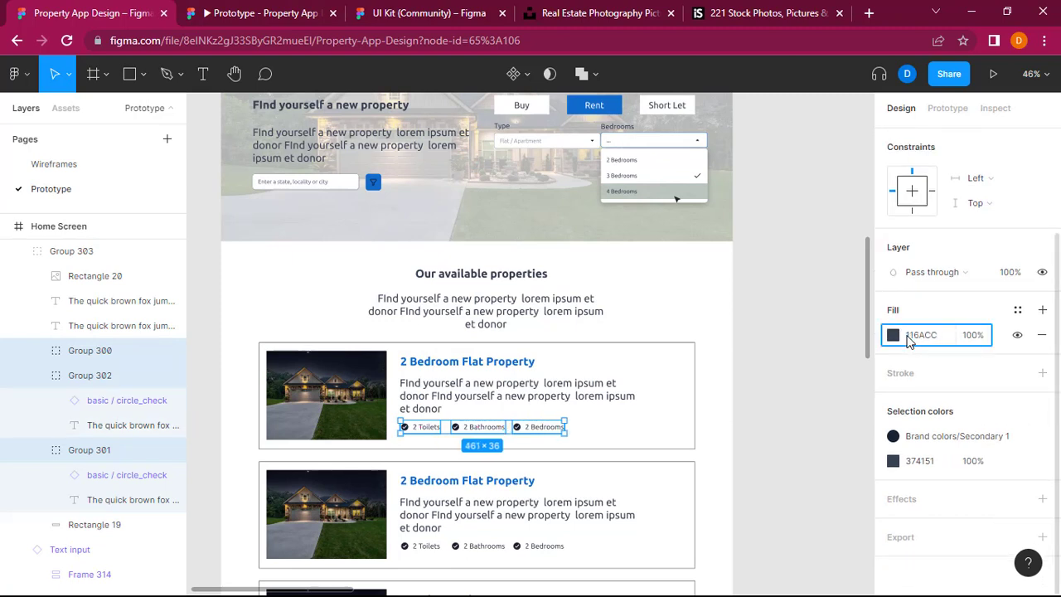
pyautogui.press('Return')
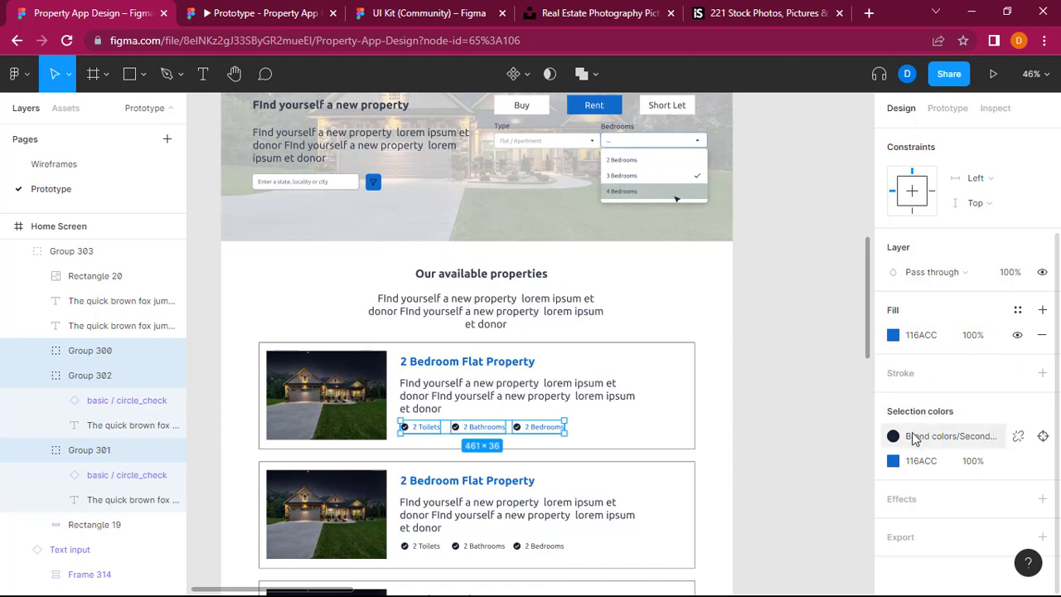
pyautogui.click(894, 440)
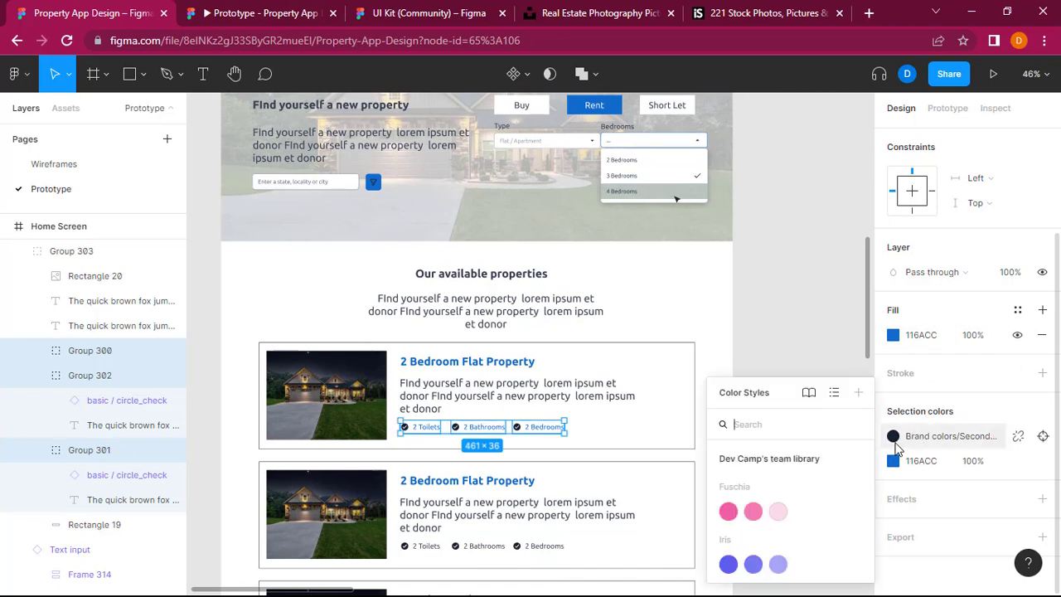
pyautogui.click(808, 353)
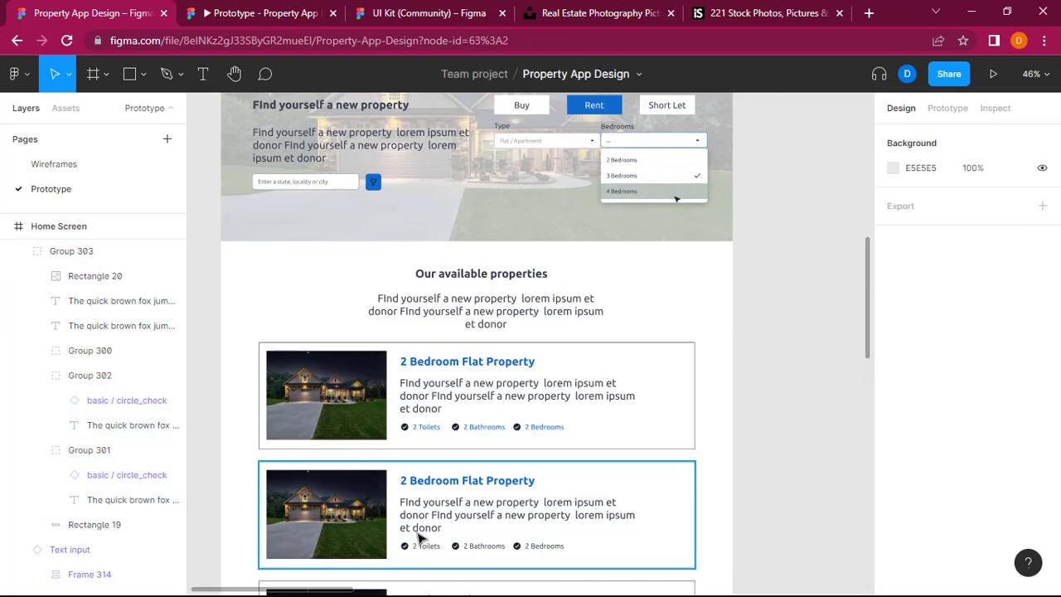
# Step: Apply the blue fill 116ACC to the three feature labels of the second property card
pyautogui.doubleClick(426, 551)
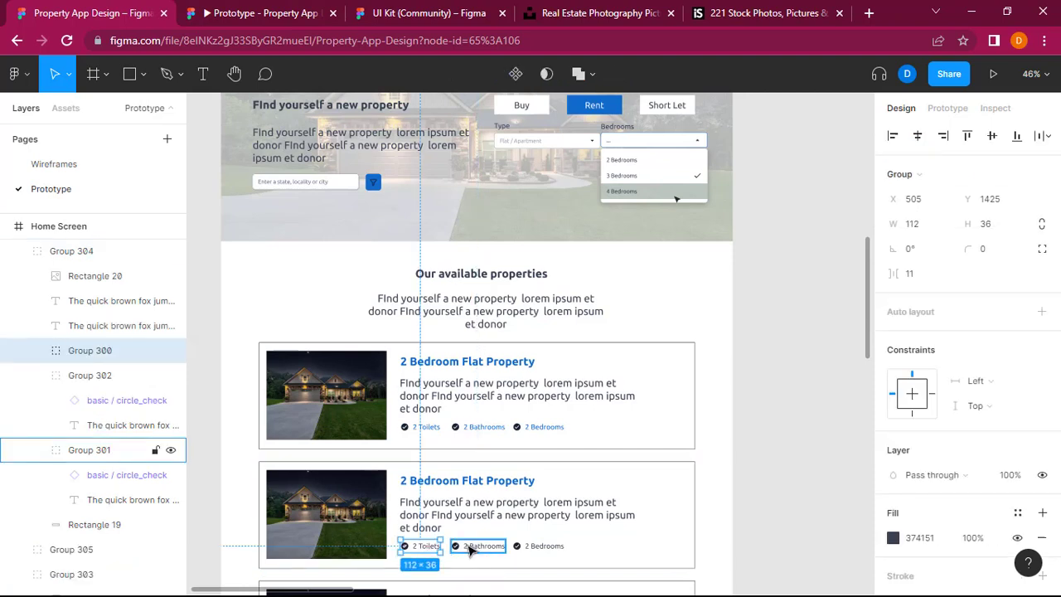
pyautogui.keyDown('shift'); pyautogui.click(476, 550); pyautogui.keyUp('shift')
pyautogui.keyDown('shift'); pyautogui.click(545, 553); pyautogui.keyUp('shift')
pyautogui.keyDown('shift'); pyautogui.click(545, 554); pyautogui.keyUp('shift')
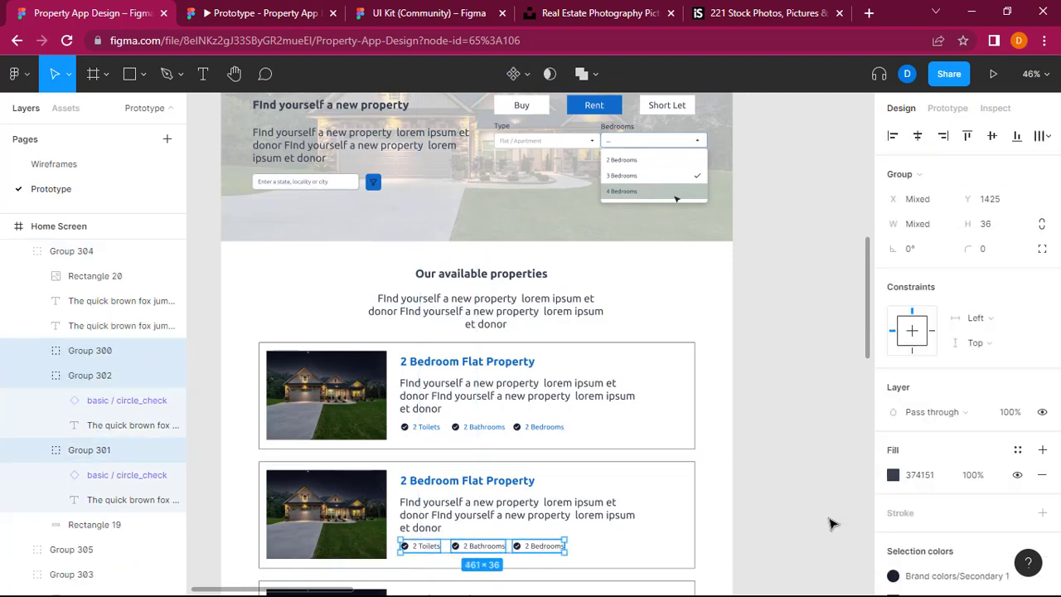
pyautogui.click(925, 475)
pyautogui.write('116ACC')
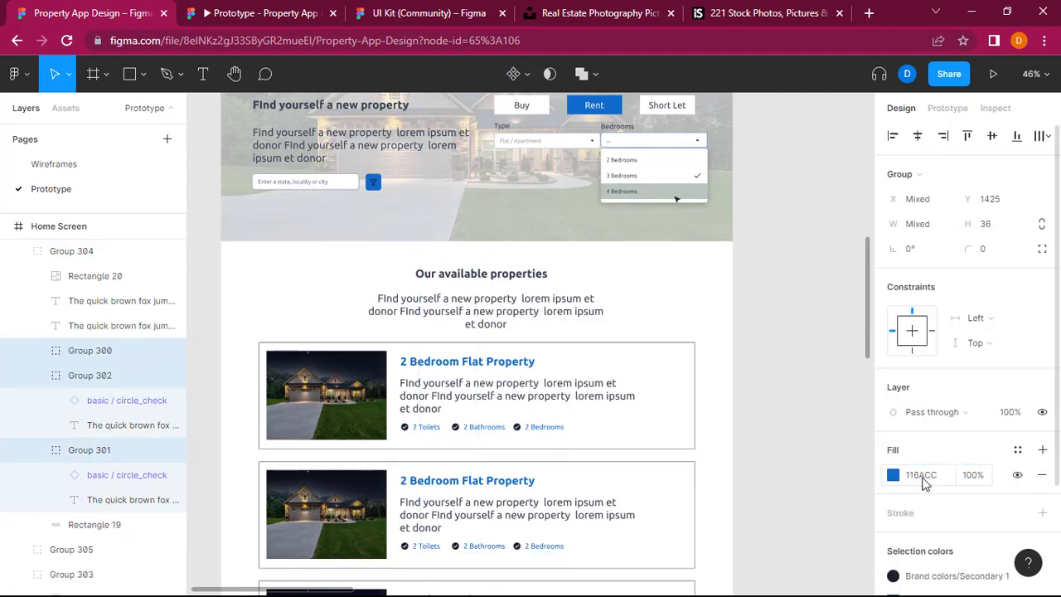
pyautogui.press('Return')
pyautogui.click(804, 505)
# Step: Set the fill of the third property card's three feature labels to 116ACC
pyautogui.scroll(-5, 805, 505)
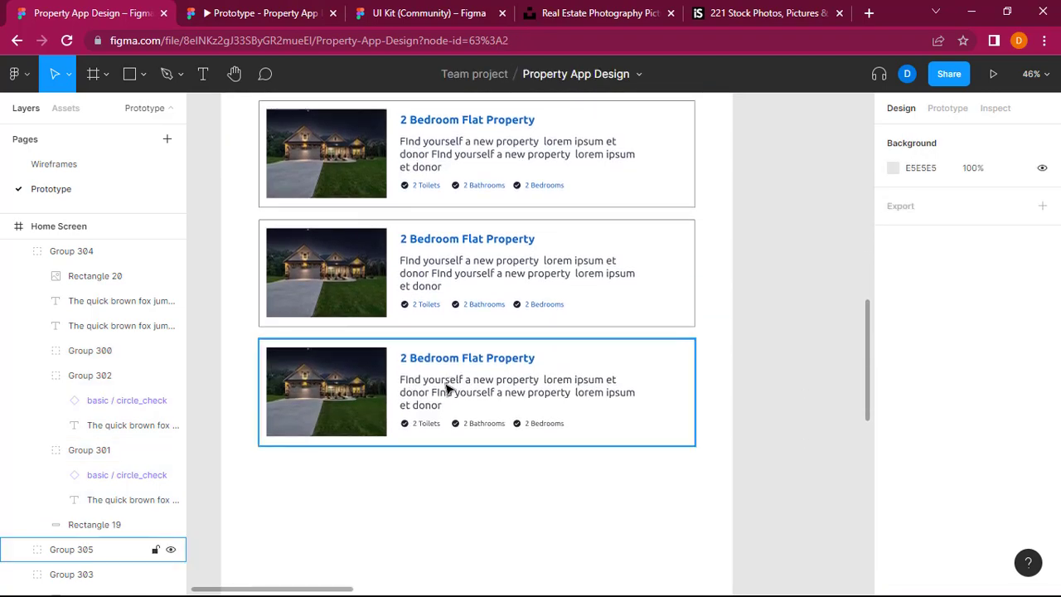
pyautogui.doubleClick(426, 426)
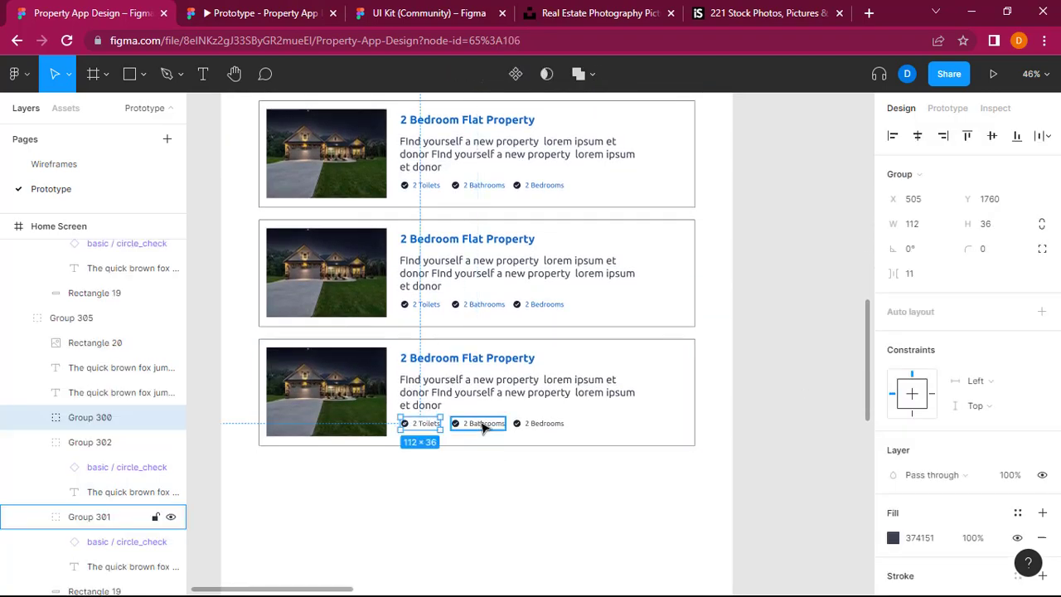
pyautogui.keyDown('shift'); pyautogui.click(485, 425); pyautogui.keyUp('shift')
pyautogui.keyDown('shift'); pyautogui.click(531, 425); pyautogui.keyUp('shift')
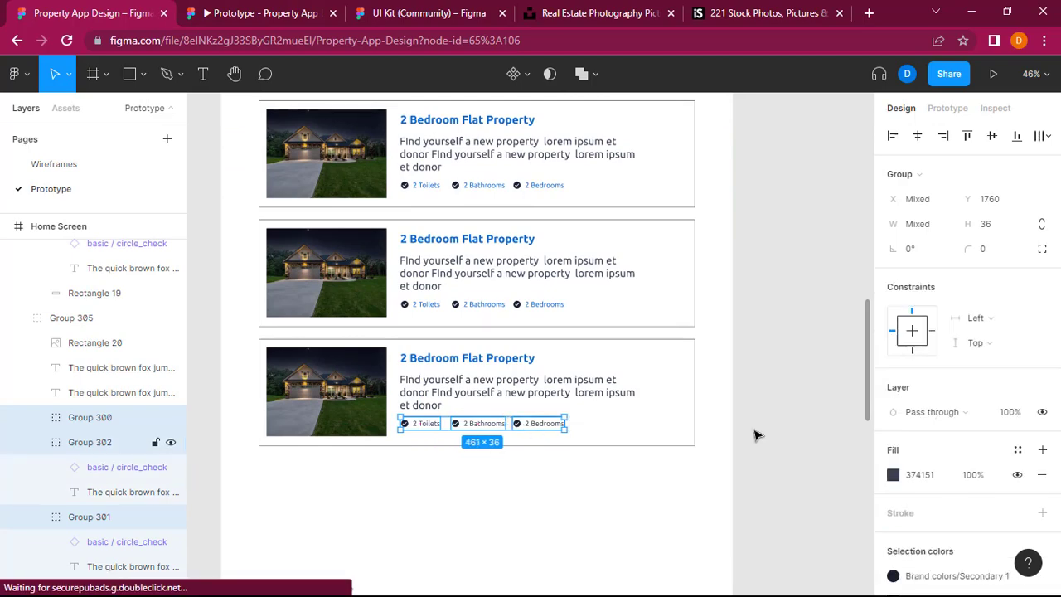
pyautogui.click(926, 479)
pyautogui.write('116ACC')
pyautogui.press('Return')
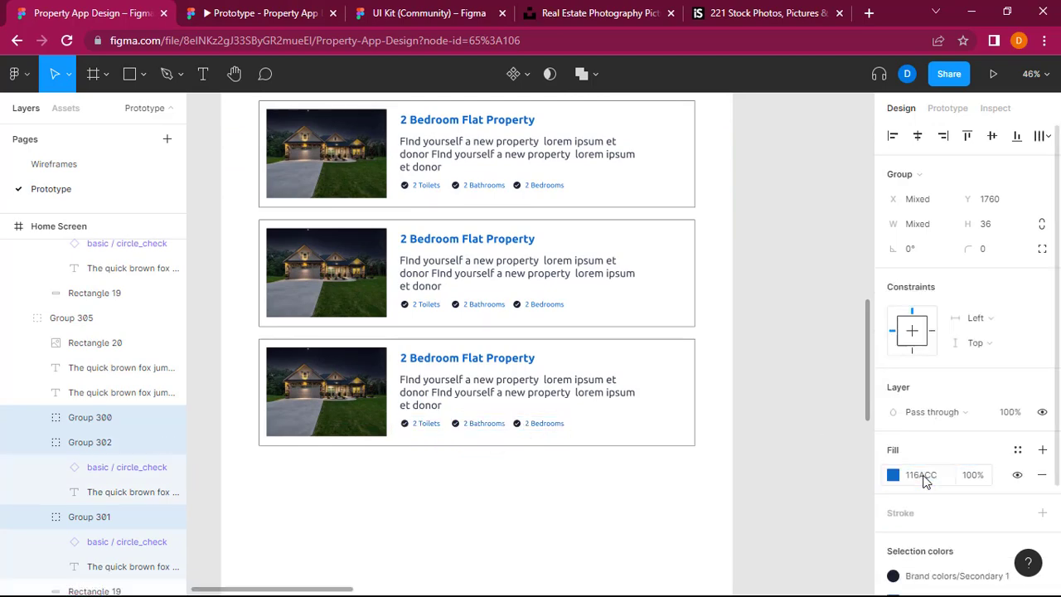
pyautogui.click(777, 429)
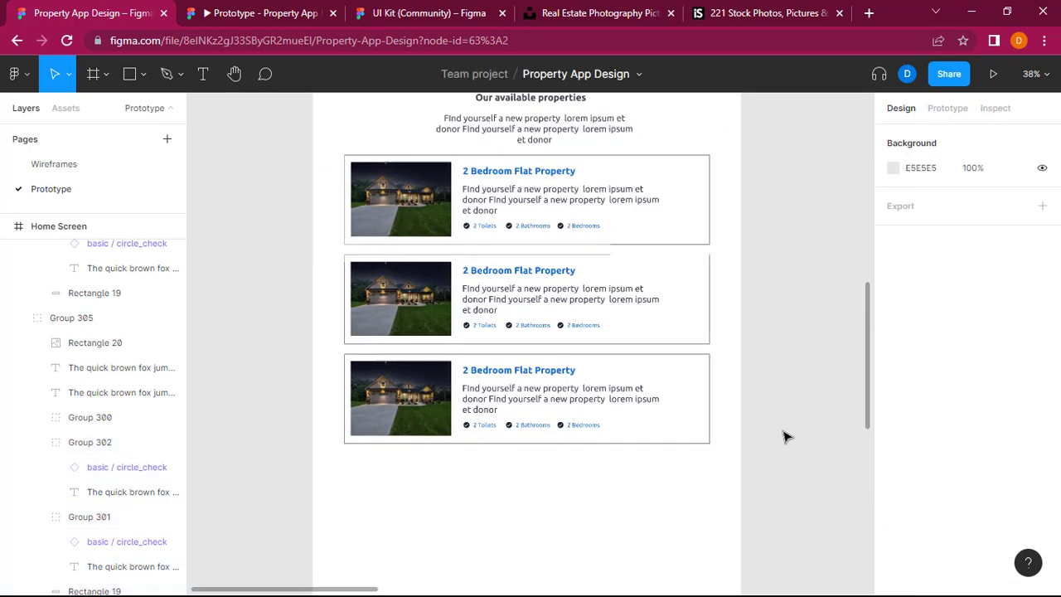
# Step: Compare the Home Screen design with its wireframe, examining the sections that follow the property cards
pyautogui.scroll(5, 785, 437)
pyautogui.scroll(1, 787, 437)
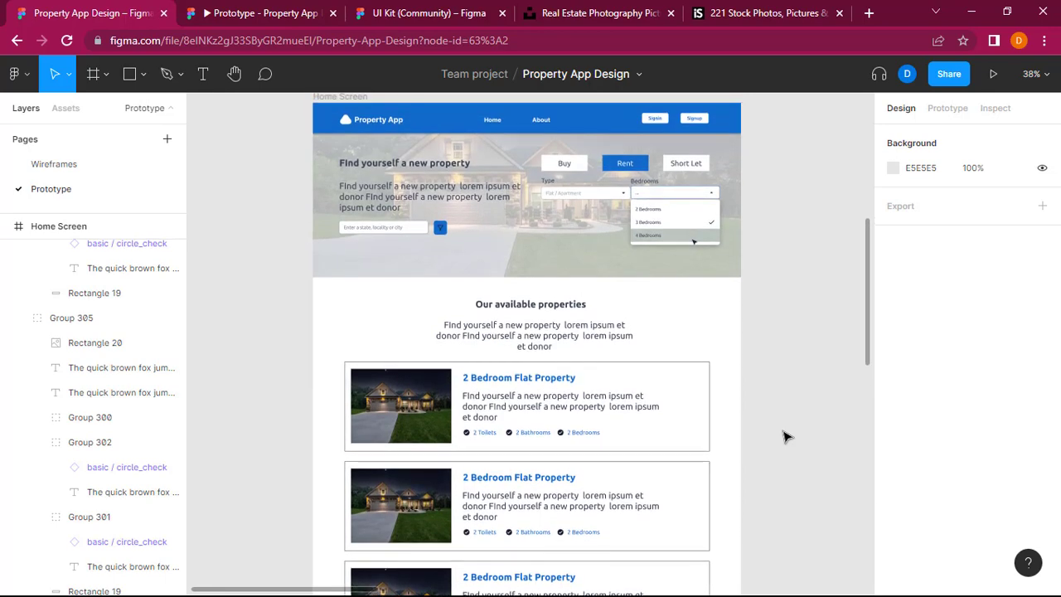
pyautogui.scroll(-2, 785, 437)
pyautogui.scroll(-4, 784, 436)
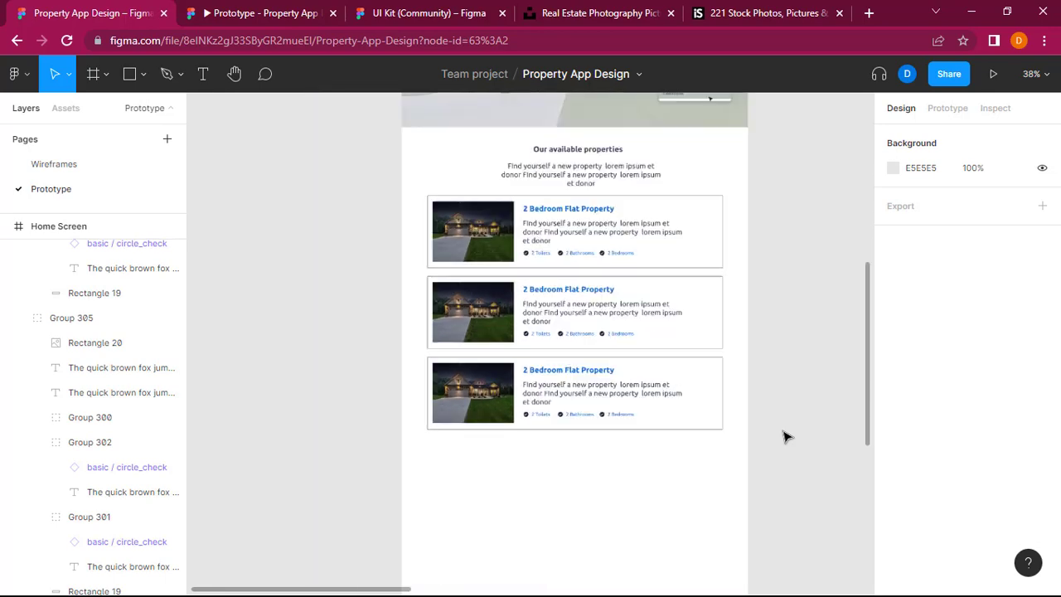
pyautogui.scroll(3, 785, 437)
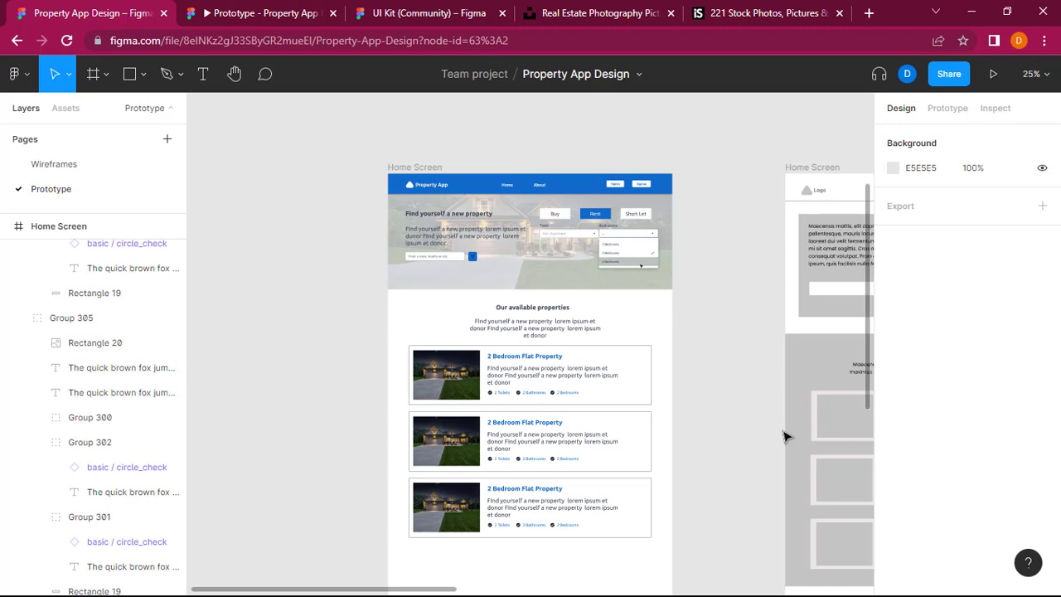
pyautogui.hscroll(5, 785, 437)
pyautogui.hscroll(-1, 784, 437)
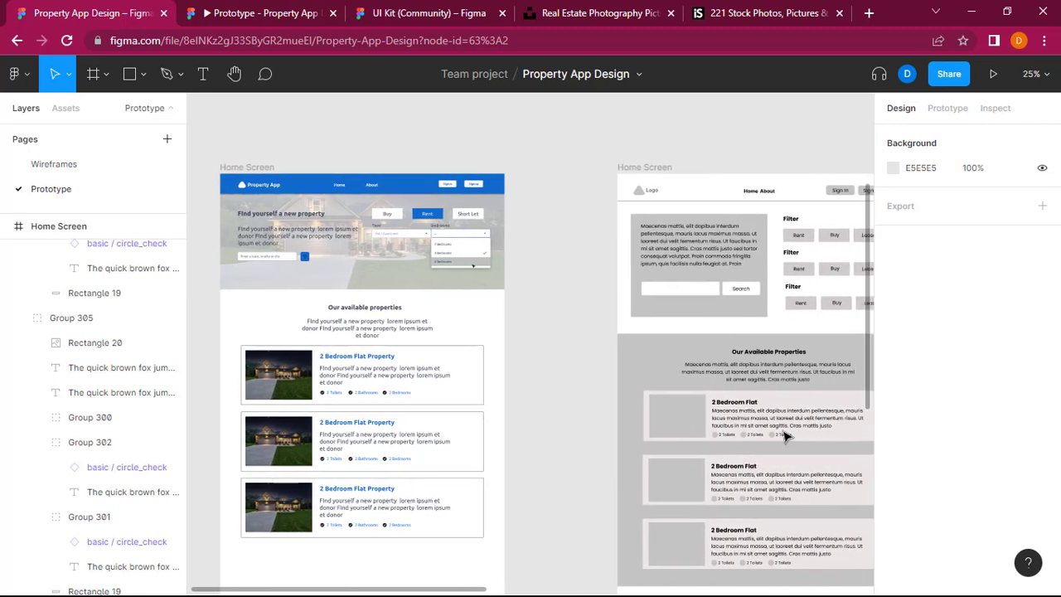
pyautogui.scroll(-1, 785, 437)
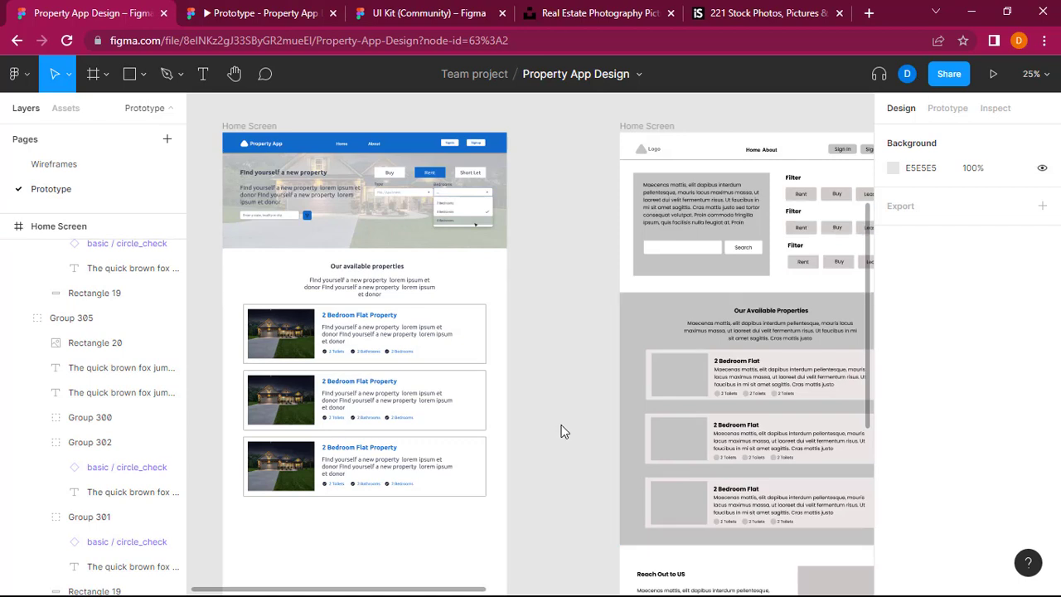
pyautogui.scroll(-3, 561, 431)
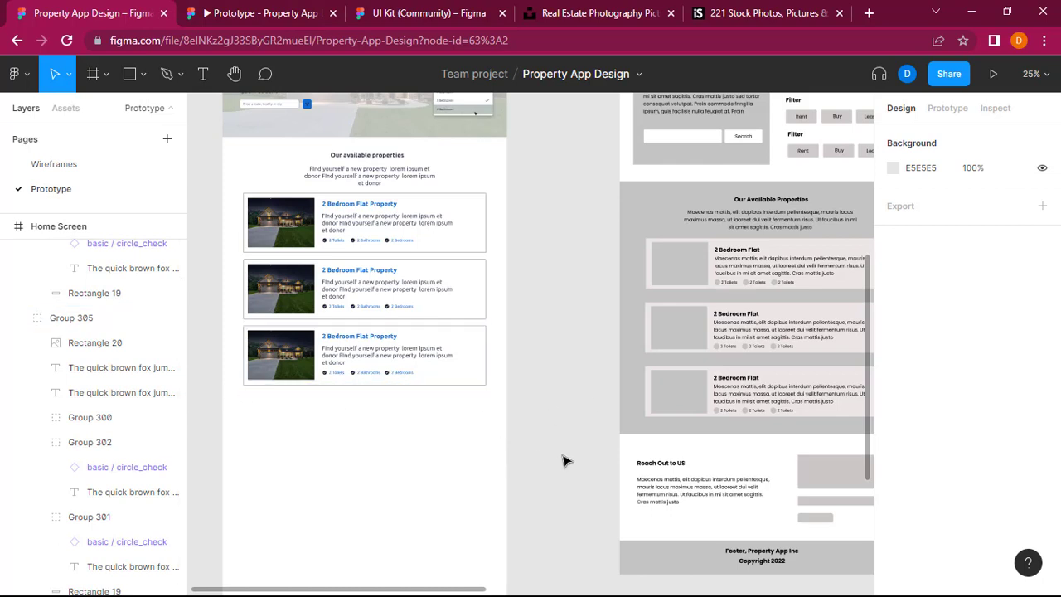
# Step: Draw a full-width rectangle of about 1440 × 496 below the property cards on the Home Screen and fill it with 116ACC
pyautogui.click(144, 73)
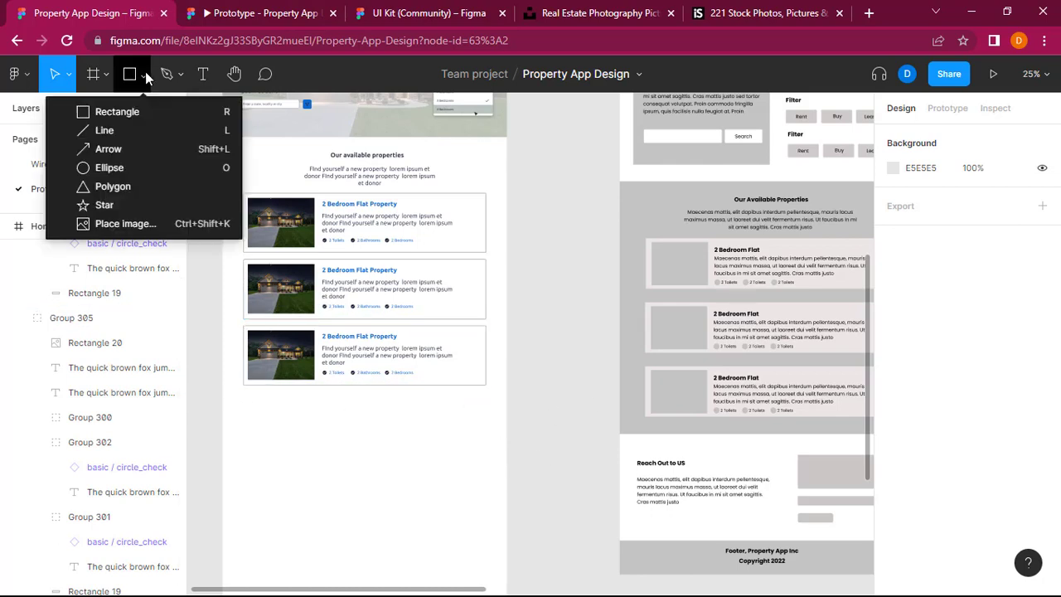
pyautogui.click(144, 112)
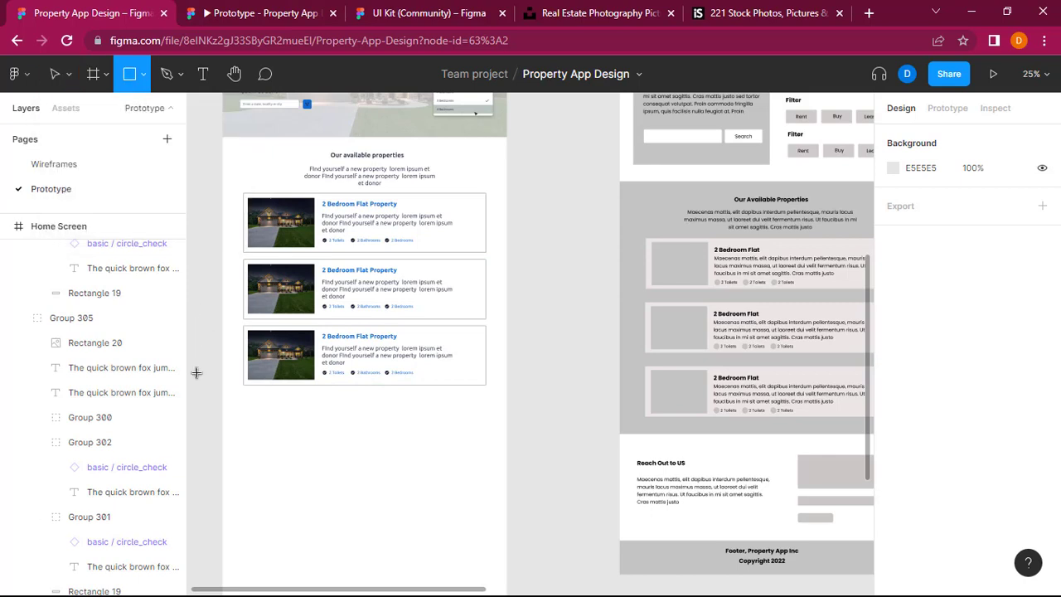
pyautogui.moveTo(222, 409); pyautogui.dragTo(507, 506)
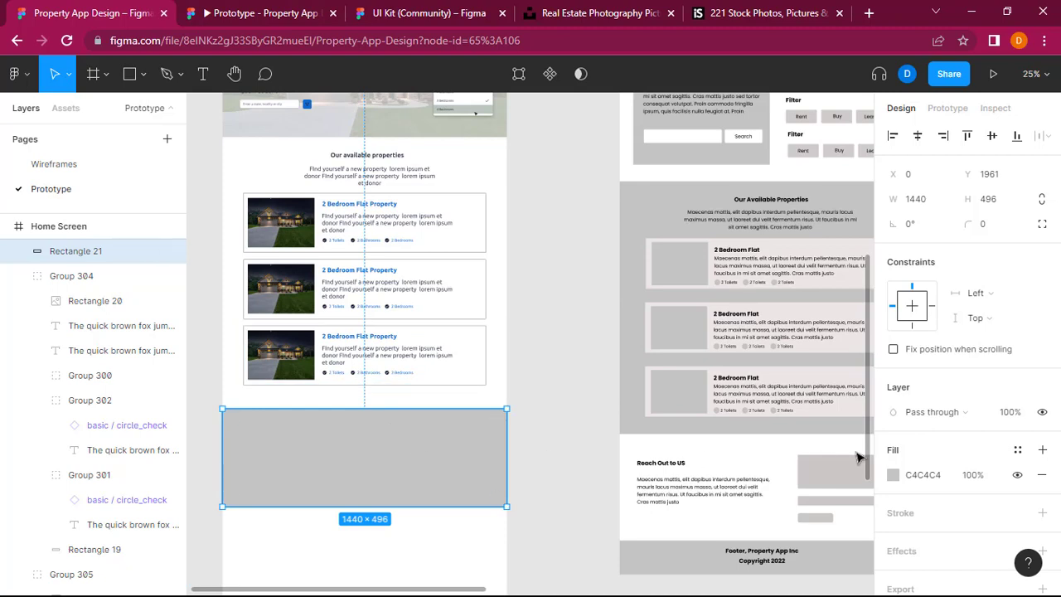
pyautogui.click(916, 476)
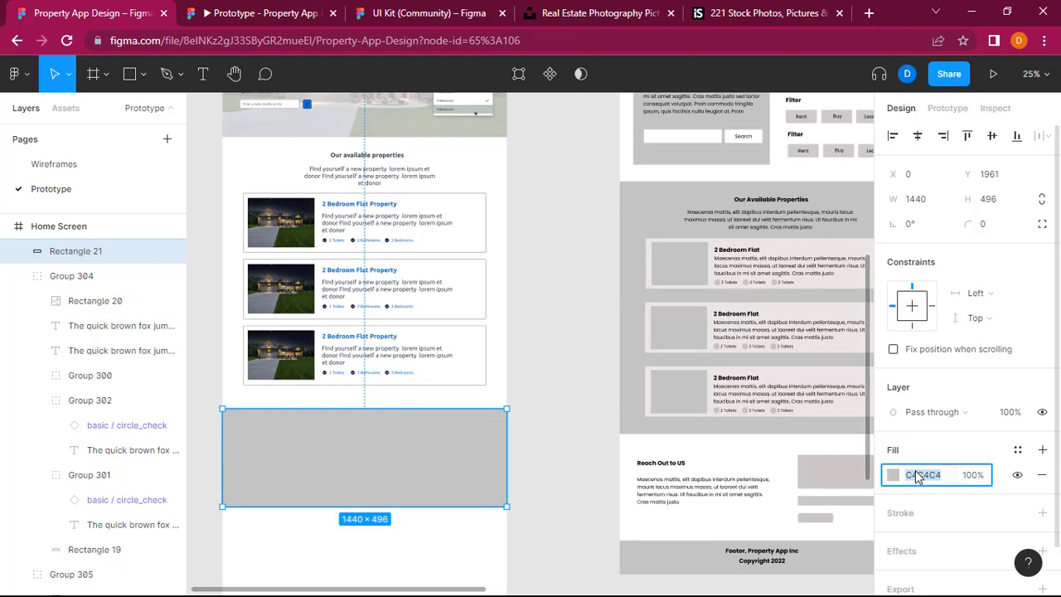
pyautogui.write('116ACC')
pyautogui.press('Return')
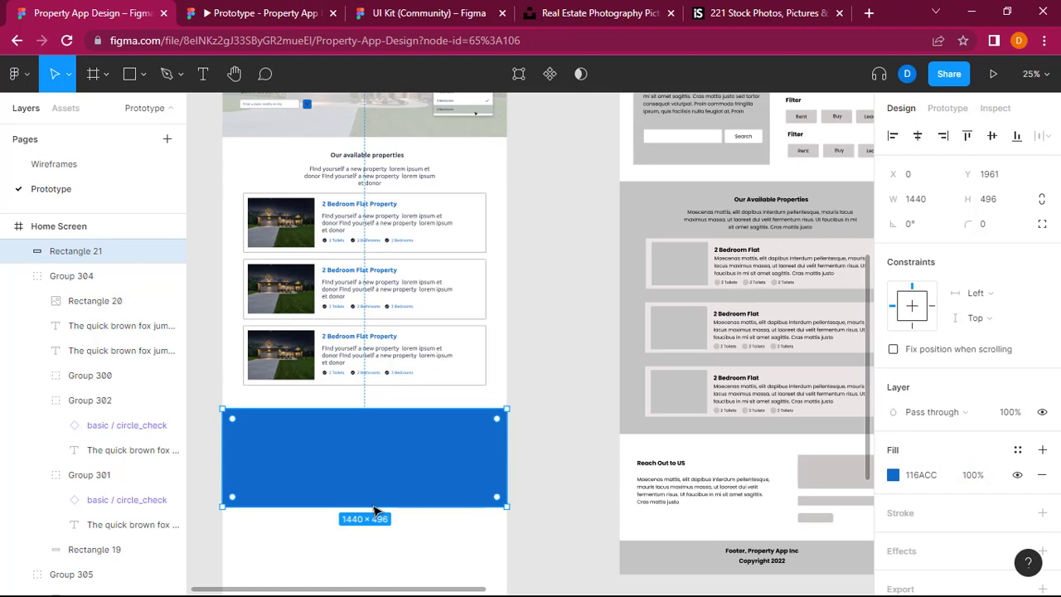
pyautogui.click(585, 465)
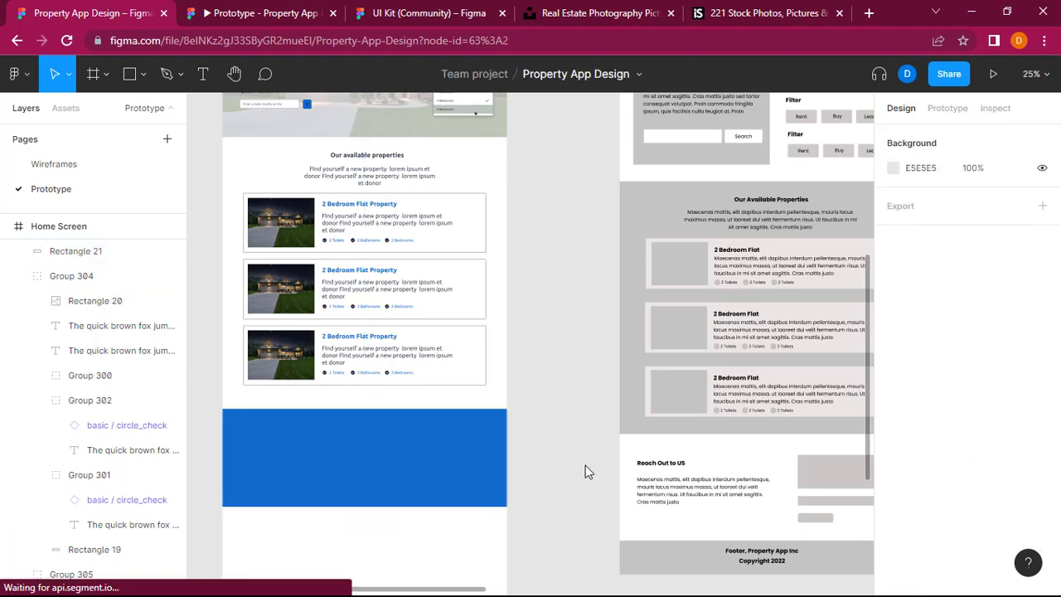
# Step: Copy the "Our available properties" heading into the upper-left area of the blue rectangle, at about X -10, Y 2063
pyautogui.click(357, 158)
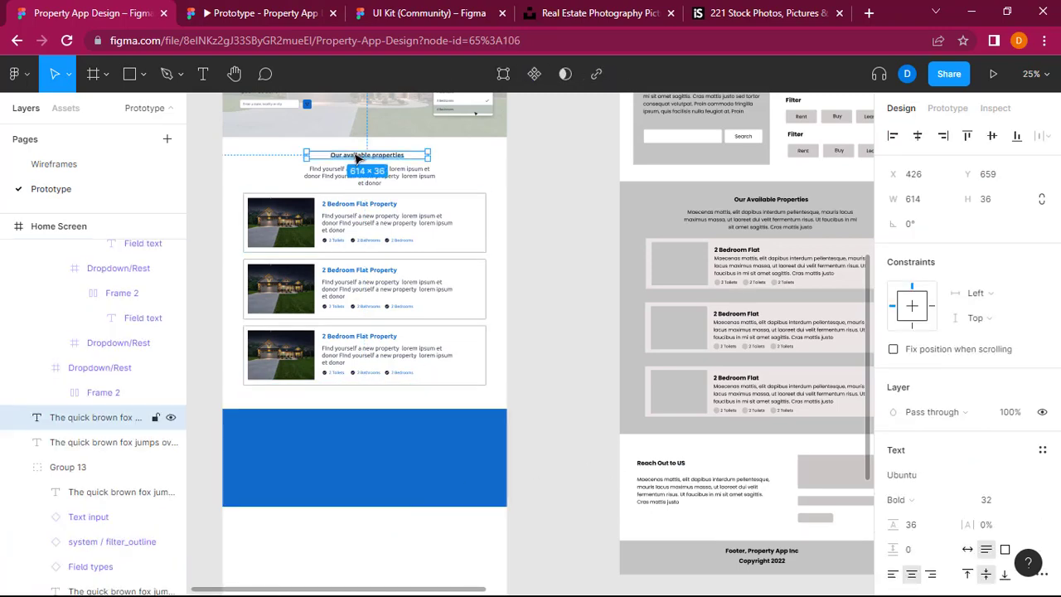
pyautogui.click(274, 475)
pyautogui.hotkey('ctrl', 'v')
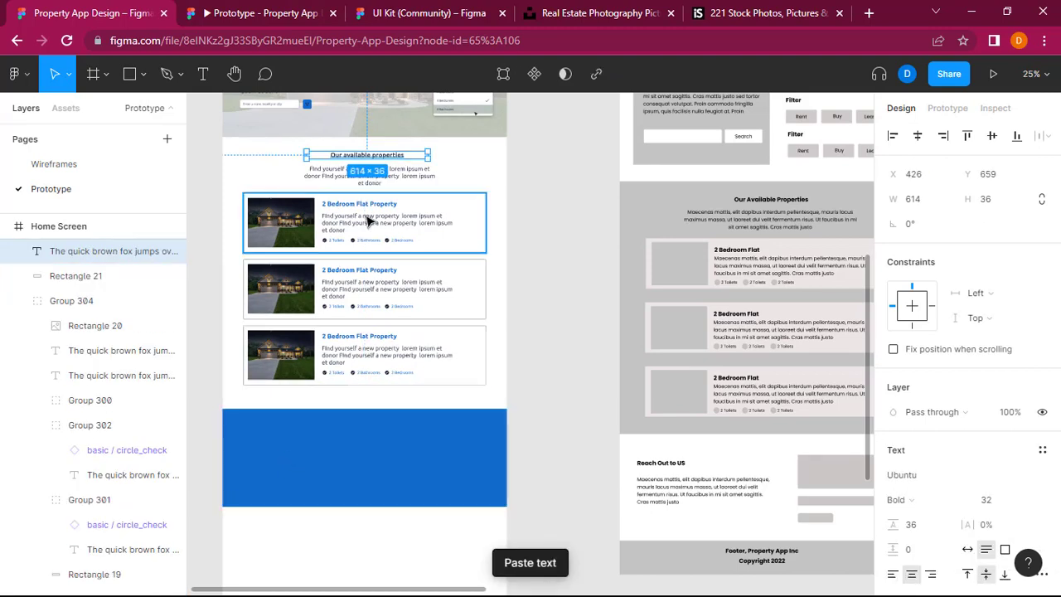
pyautogui.moveTo(373, 157); pyautogui.dragTo(287, 436)
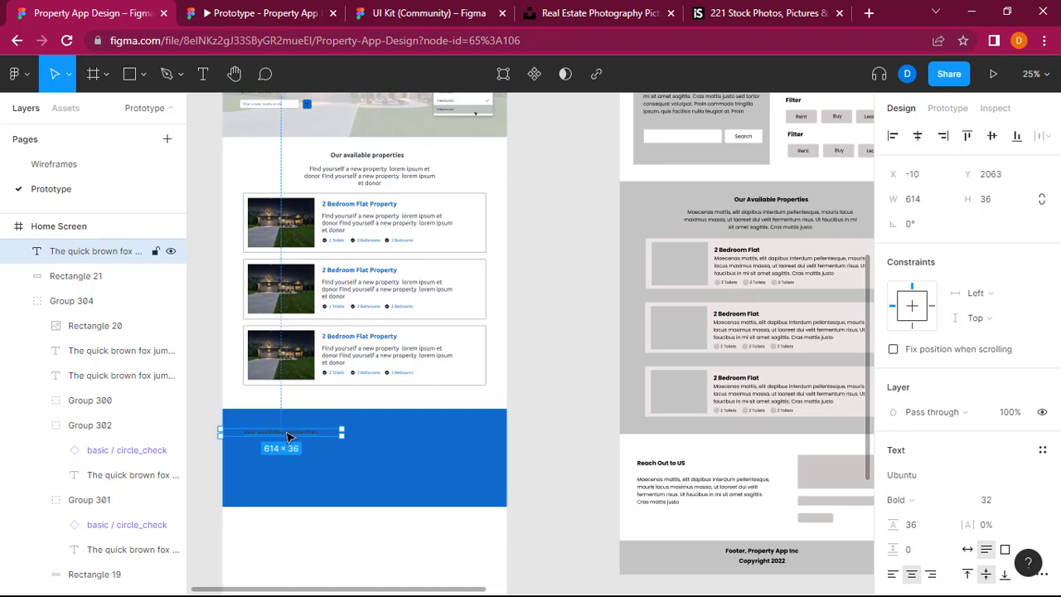
# Step: Change the text colour of the copied heading on the blue rectangle to near-white FCFDFF
pyautogui.doubleClick(288, 436)
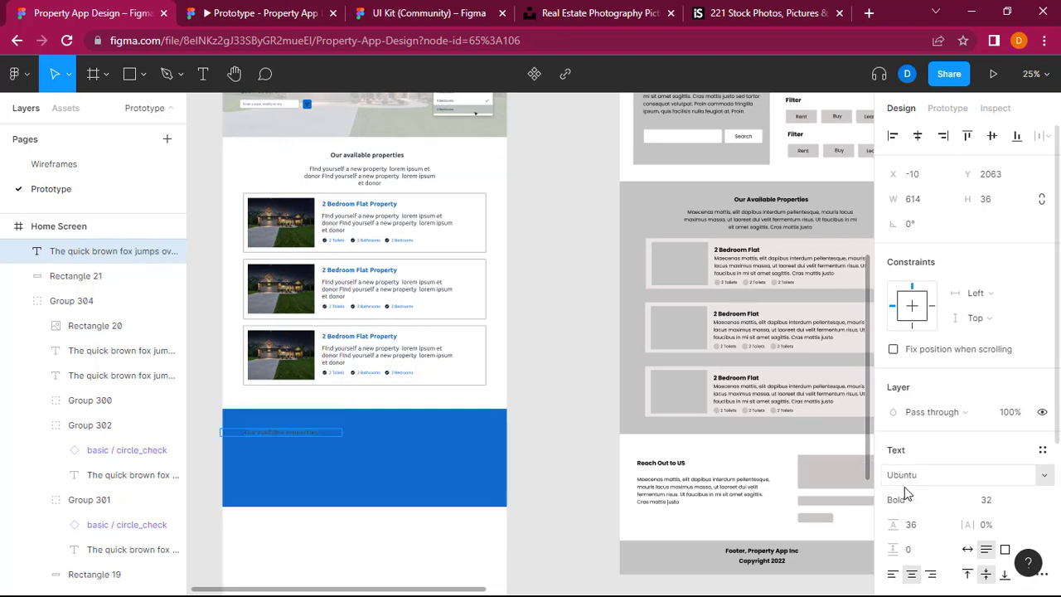
pyautogui.scroll(-2, 909, 425)
pyautogui.scroll(-1, 909, 424)
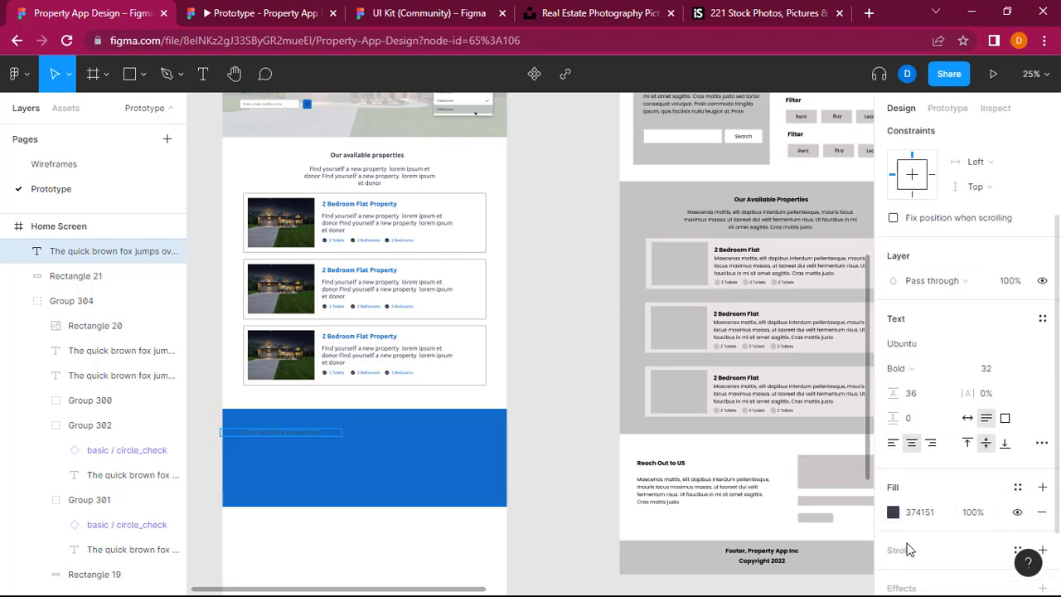
pyautogui.click(893, 511)
pyautogui.moveTo(692, 243); pyautogui.dragTo(691, 199)
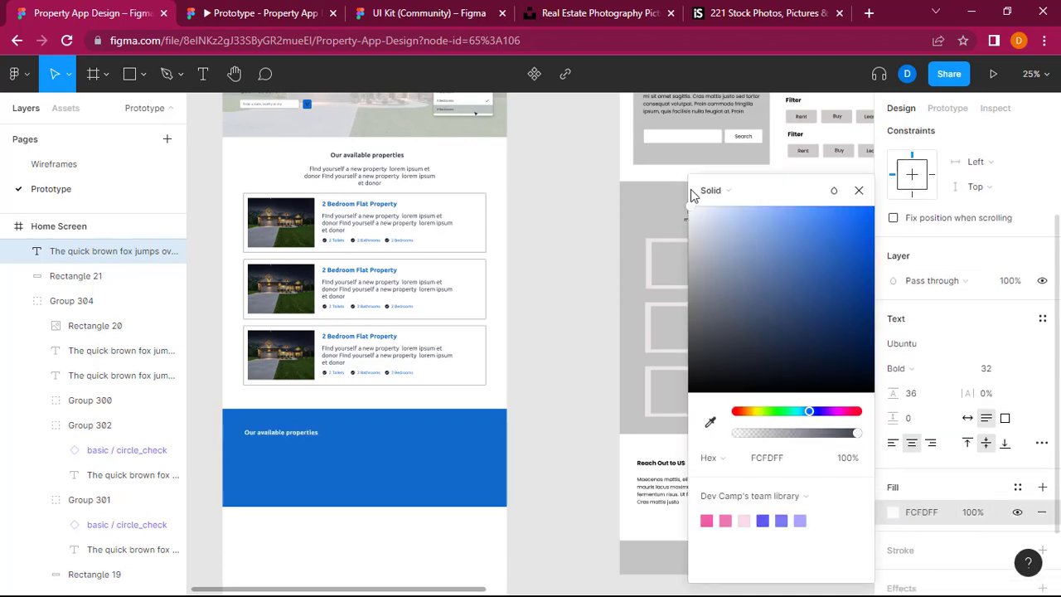
pyautogui.scroll(-2, 553, 384)
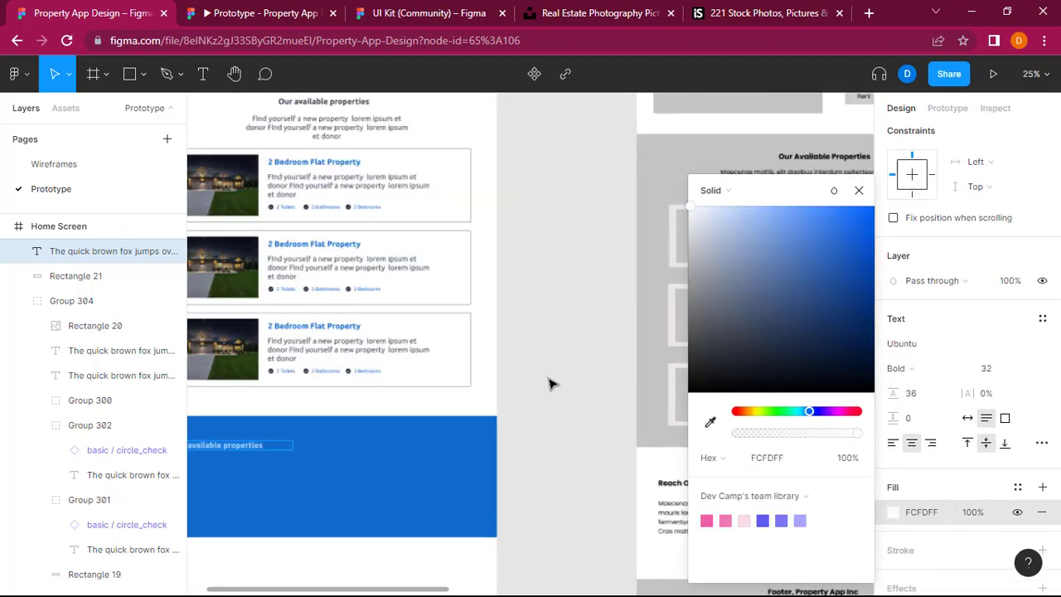
pyautogui.scroll(3, 273, 473)
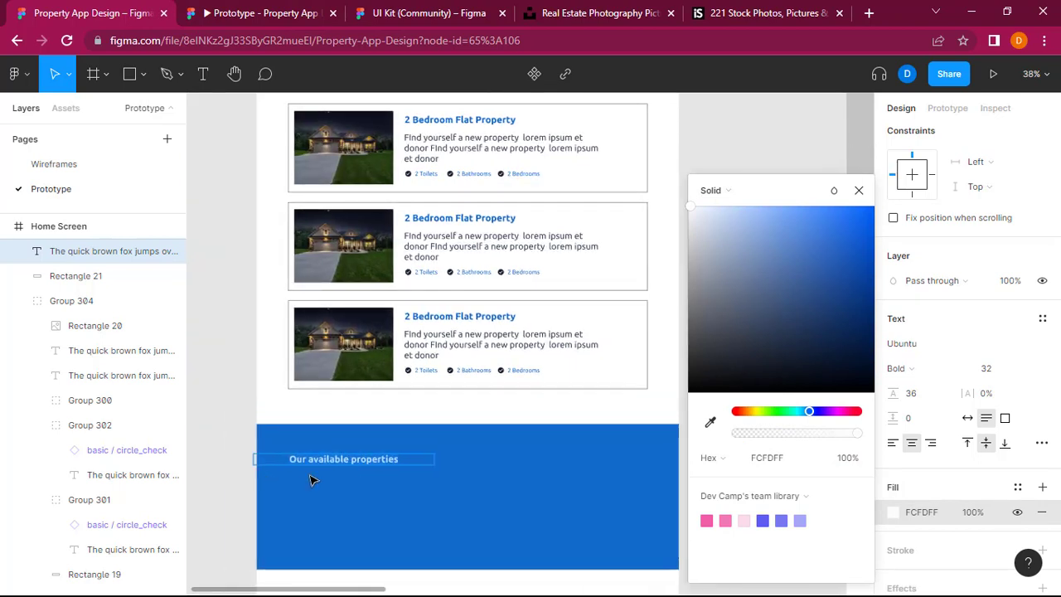
# Step: Move the copied heading on the blue rectangle in line with the property cards' outer edge and left-align its text
pyautogui.moveTo(368, 463); pyautogui.dragTo(404, 466)
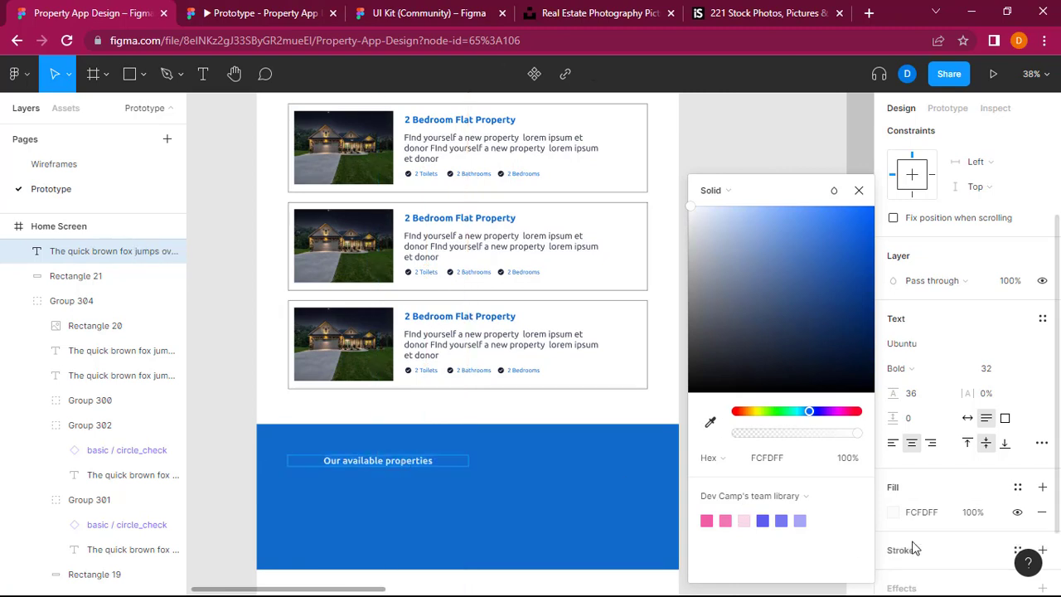
pyautogui.click(892, 444)
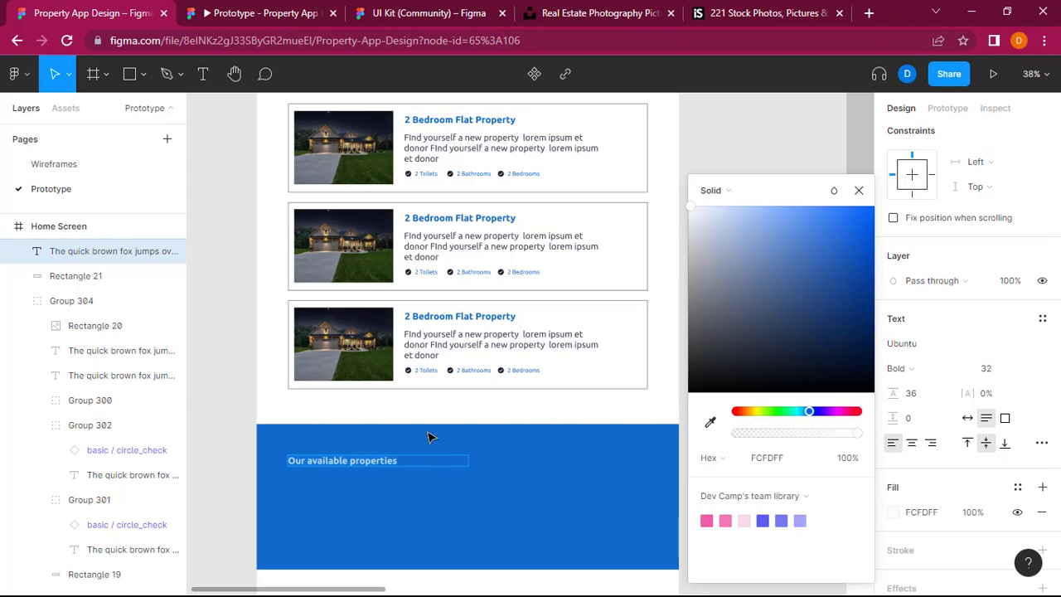
pyautogui.moveTo(345, 464); pyautogui.dragTo(341, 461)
# Step: Select the description paragraph under the "Find yourself a new property" heading in the hero section and copy it
pyautogui.scroll(3, 369, 213)
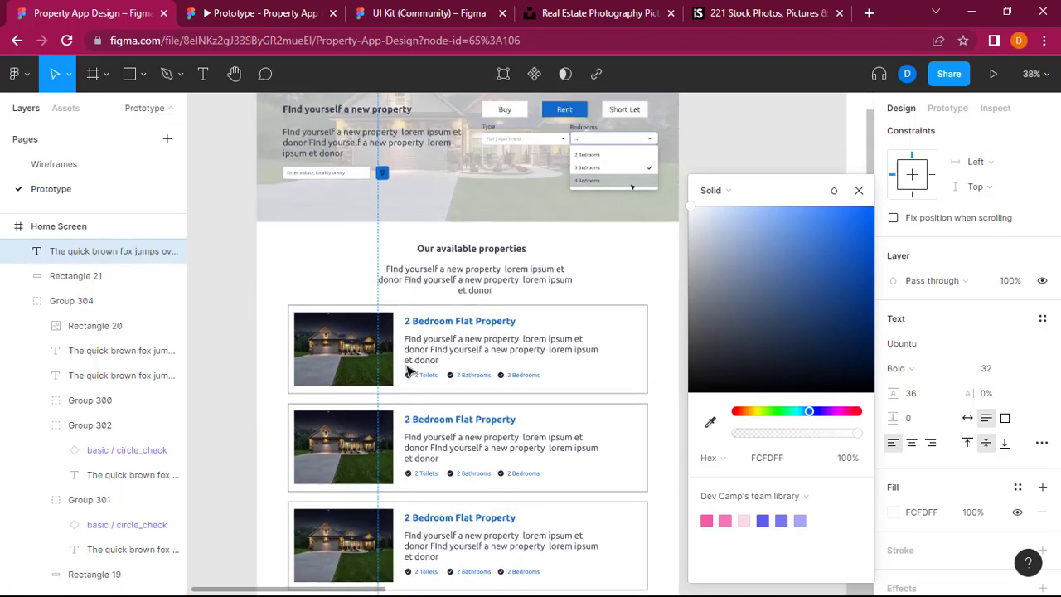
pyautogui.click(335, 157)
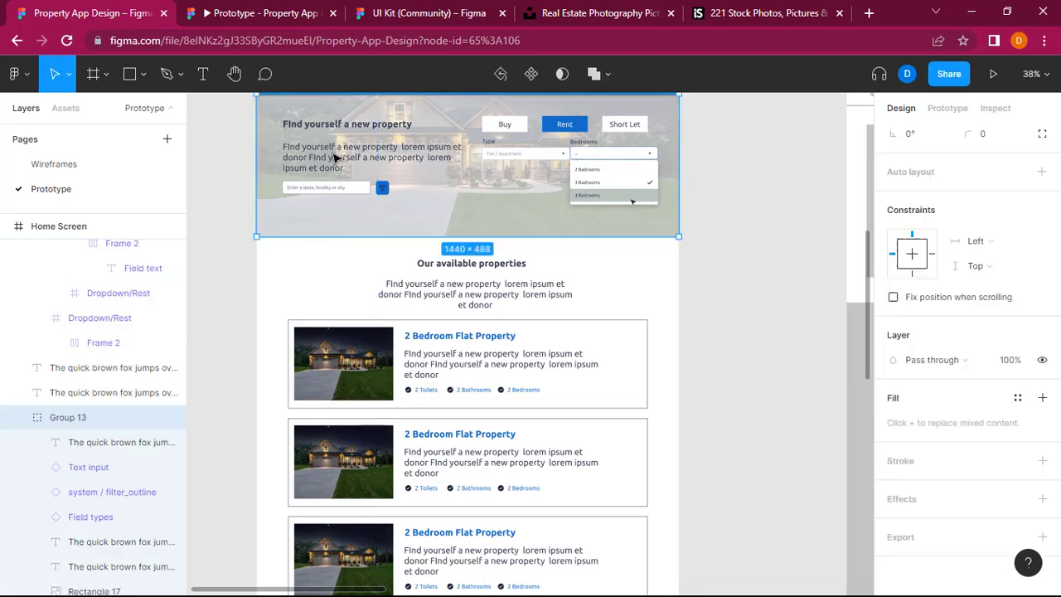
pyautogui.click(335, 158)
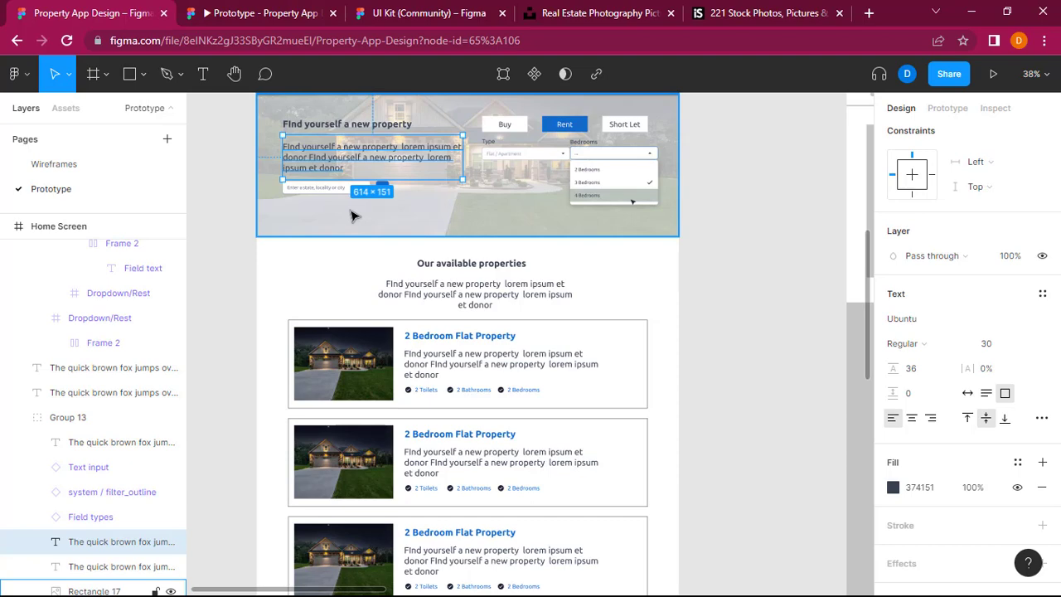
# Step: Try to place a pasted duplicate of the hero paragraph over the blue rectangle by bringing it to the front
pyautogui.hotkey('ctrl', 'v')
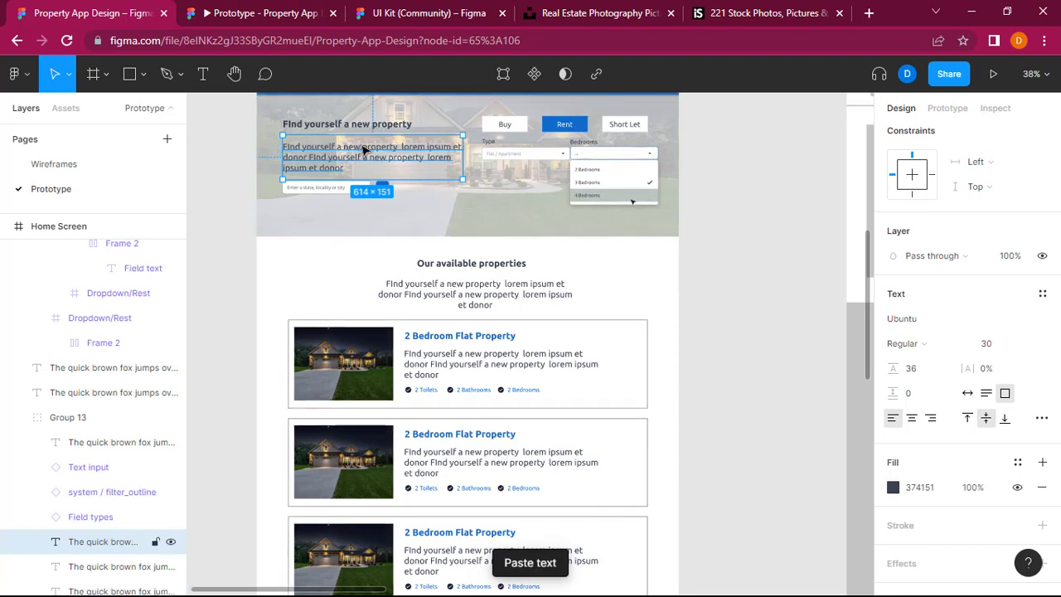
pyautogui.moveTo(362, 149); pyautogui.dragTo(348, 566)
pyautogui.rightClick(348, 566)
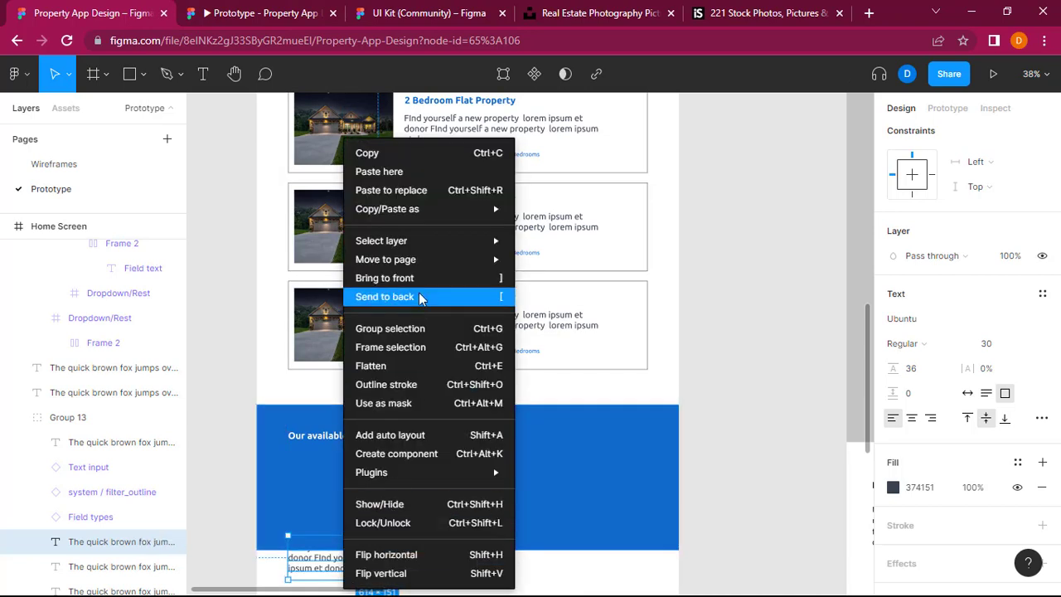
pyautogui.click(351, 564)
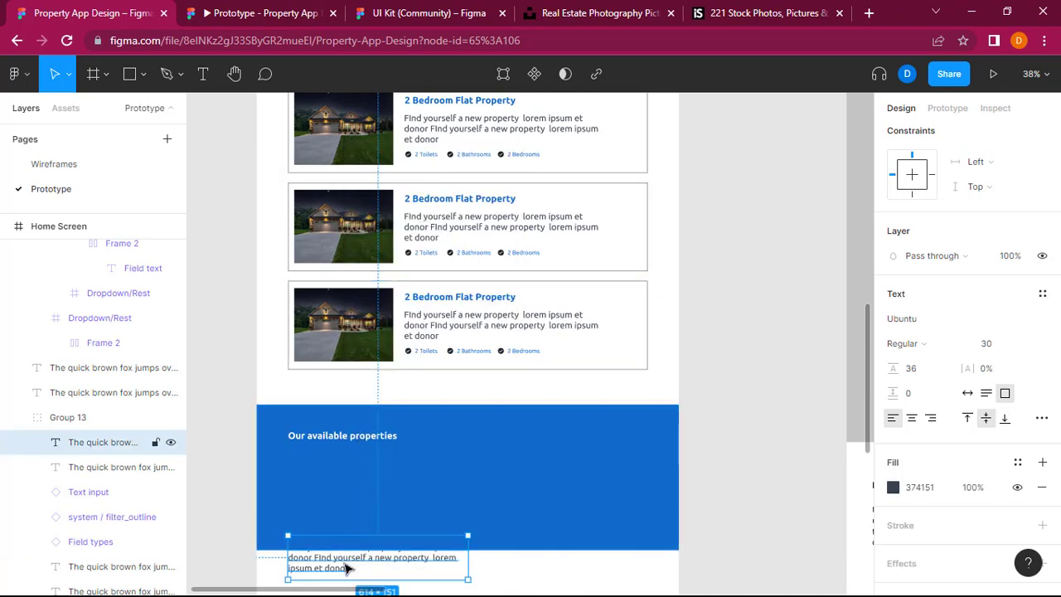
pyautogui.rightClick(348, 565)
pyautogui.click(420, 278)
pyautogui.moveTo(354, 568)
pyautogui.mouseDown()
pyautogui.moveTo(356, 535)
pyautogui.moveTo(356, 564)
pyautogui.mouseUp()
pyautogui.press('Delete')
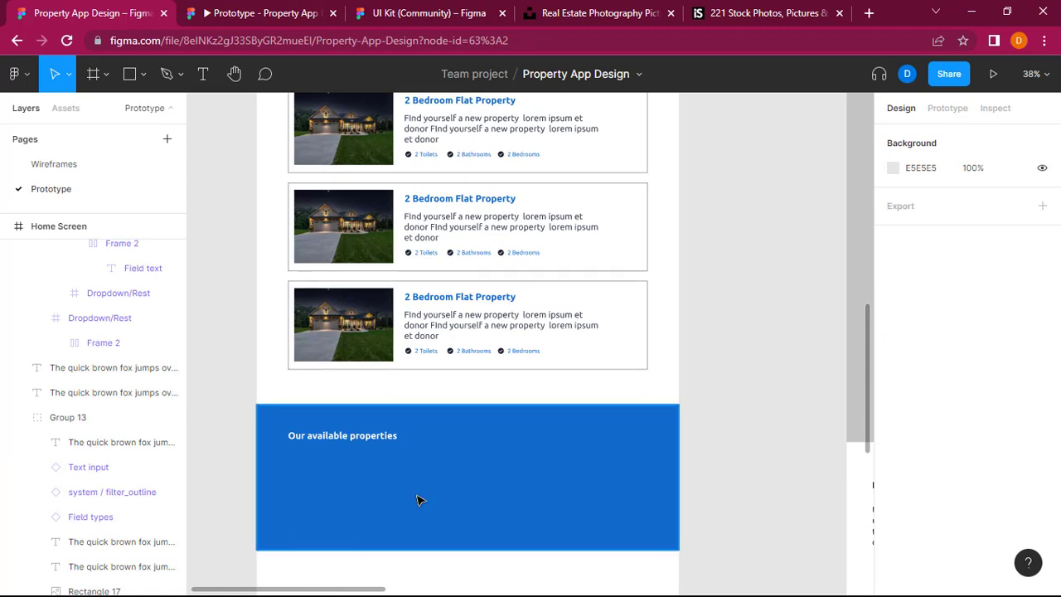
# Step: Paste the hero paragraph below the heading on the blue rectangle at X 105, Y 2105, and set its text colour to FCFDFF
pyautogui.write('FInd yourself a new property  lorem ipsum et donor FInd yourself a new property  lorem ipsum et donor')
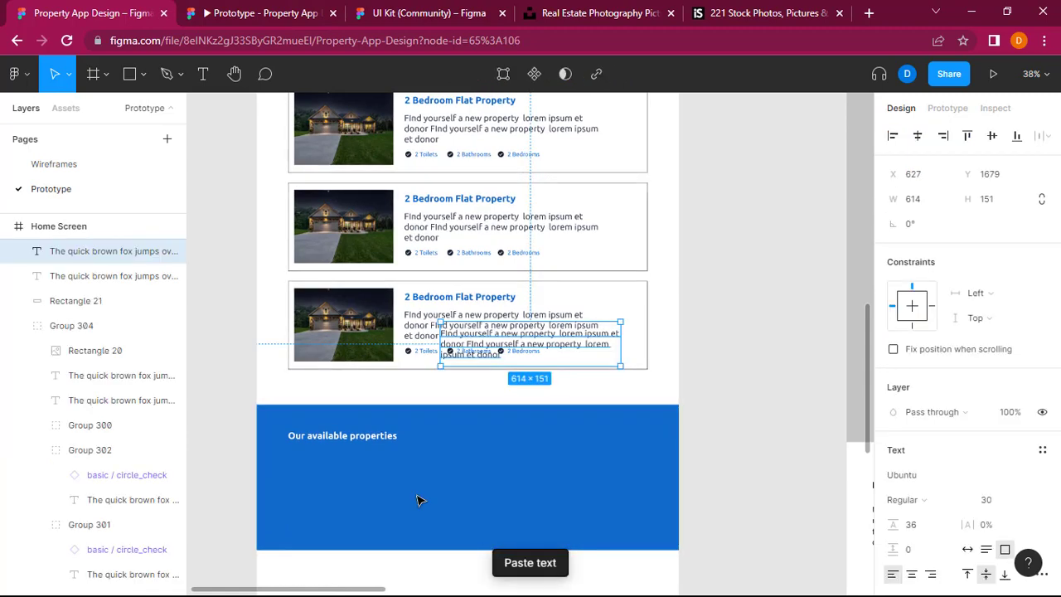
pyautogui.moveTo(514, 340); pyautogui.dragTo(359, 466)
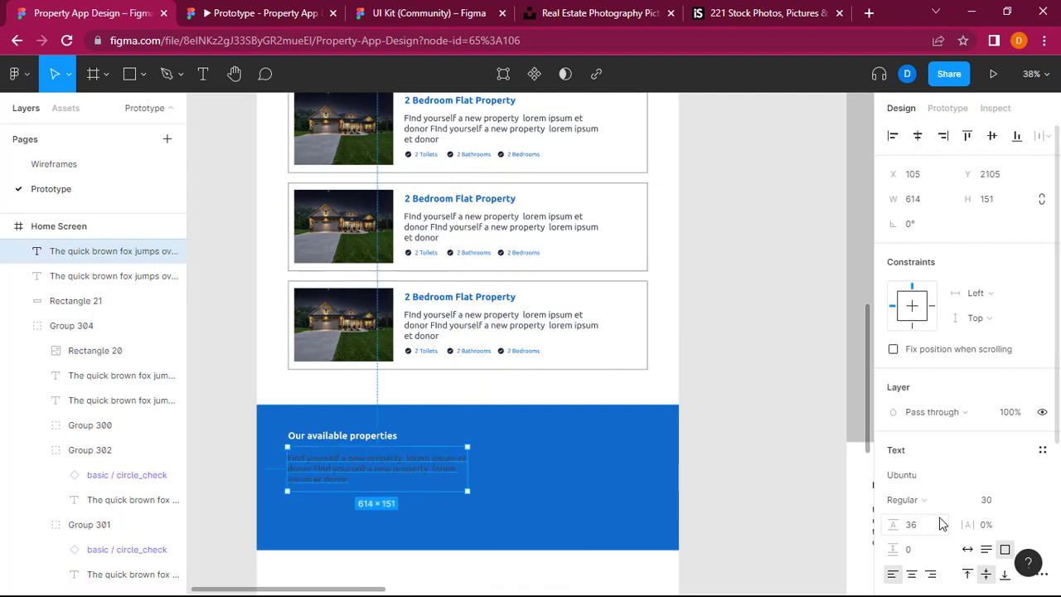
pyautogui.scroll(-3, 943, 518)
pyautogui.click(894, 502)
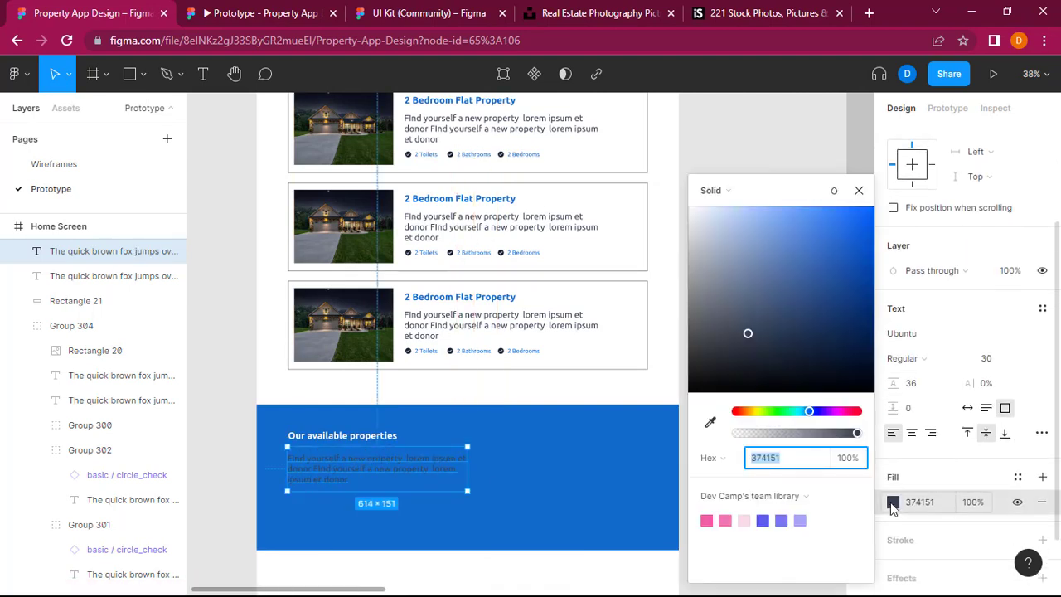
pyautogui.write('FCFDFF')
pyautogui.press('Return')
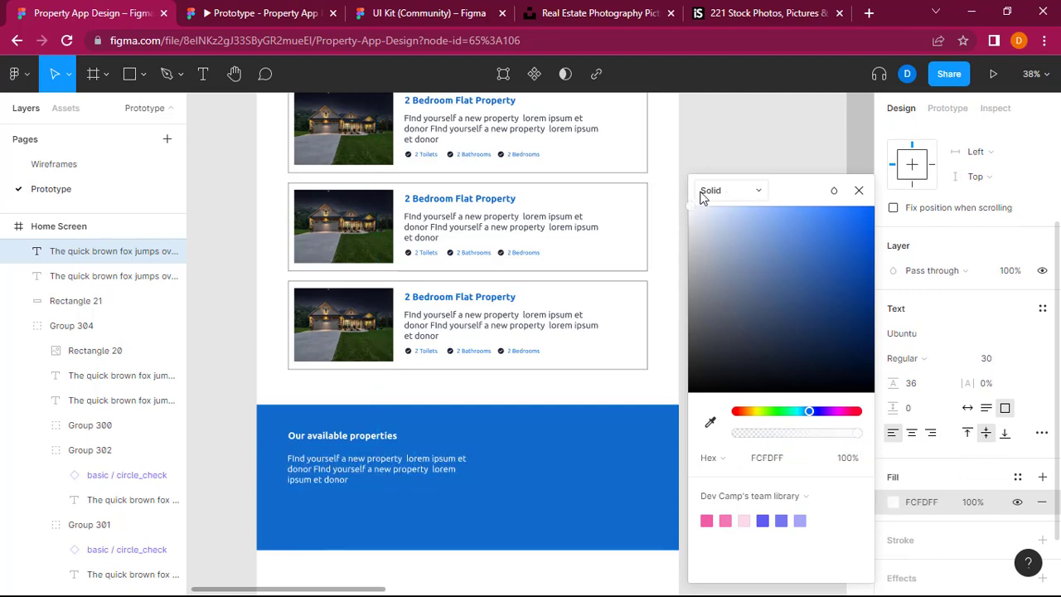
pyautogui.click(758, 145)
# Step: Replace the heading text on the blue rectangle with "Reach Out to Us"
pyautogui.hscroll(5, 678, 531)
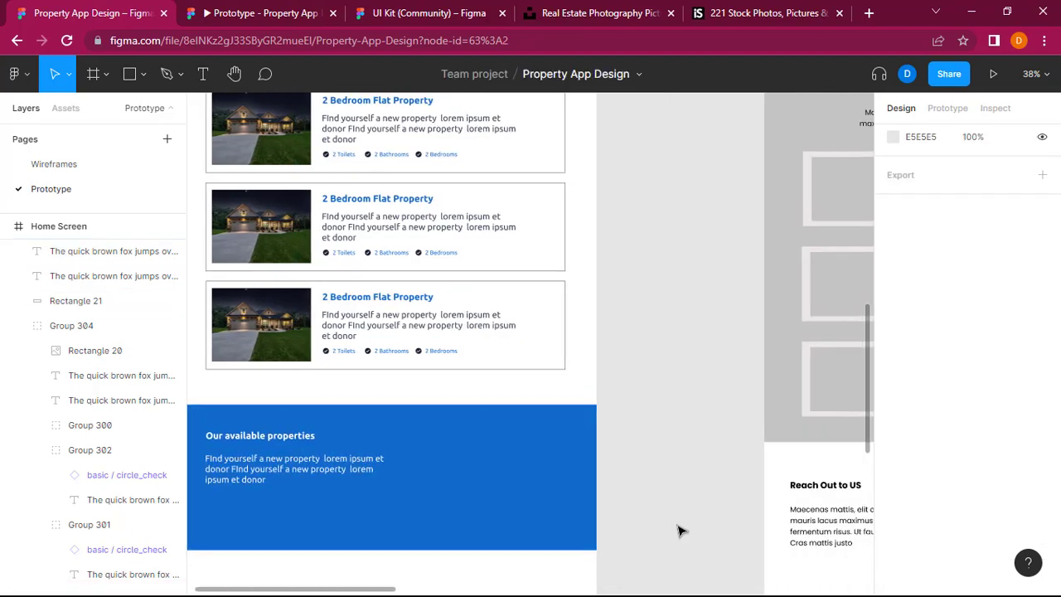
pyautogui.hscroll(5, 678, 530)
pyautogui.hscroll(-12, 680, 525)
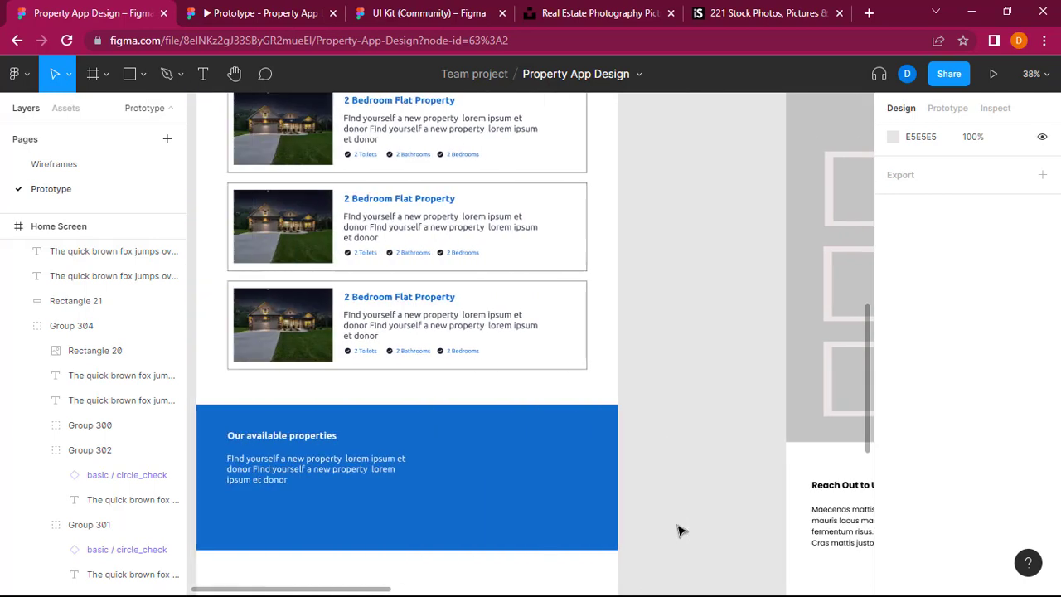
pyautogui.doubleClick(460, 445)
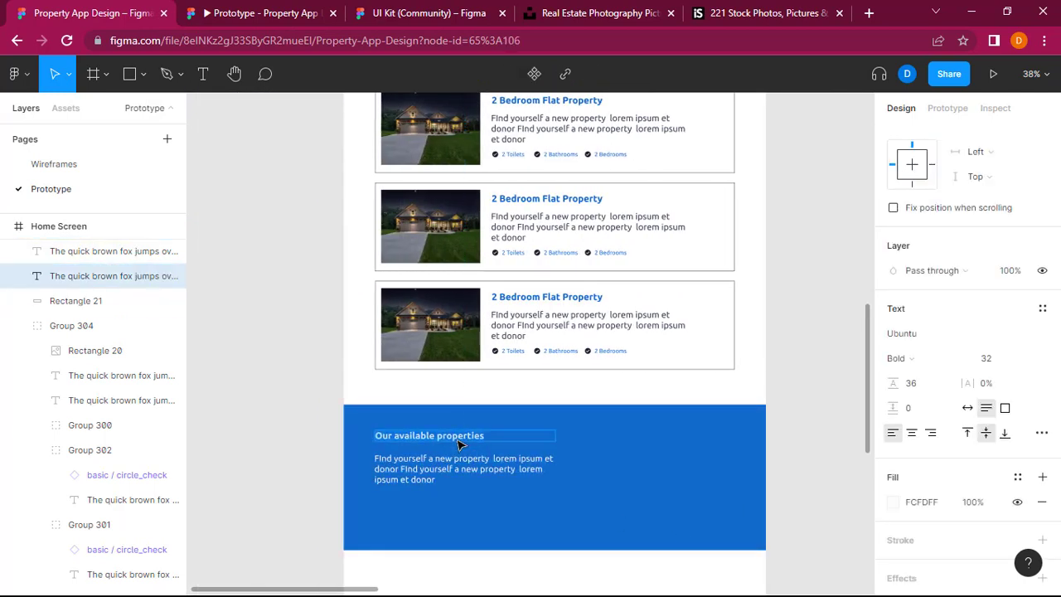
pyautogui.write('Reach Out to Us')
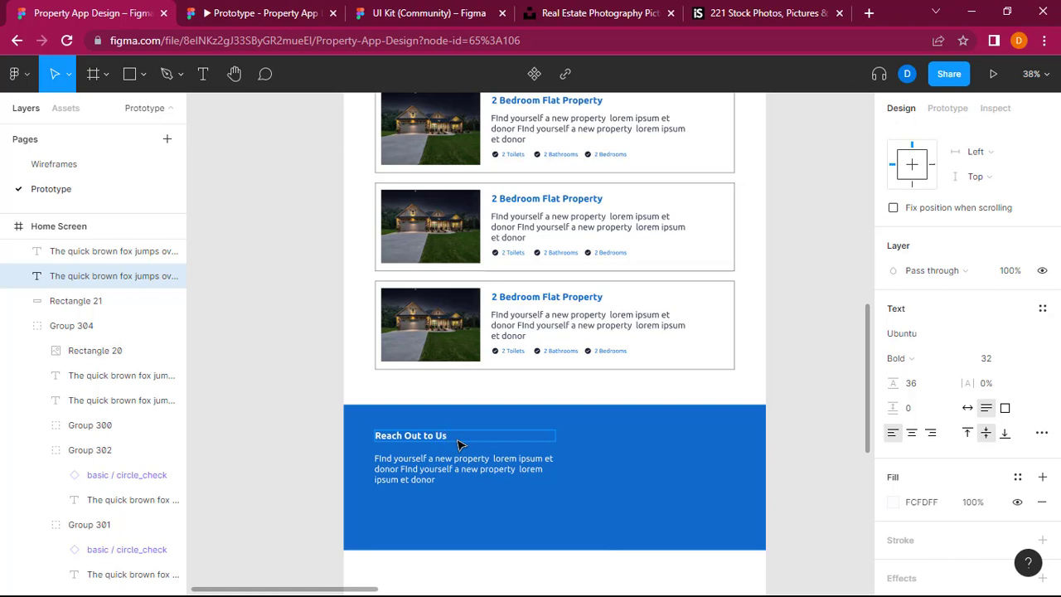
pyautogui.press('Escape')
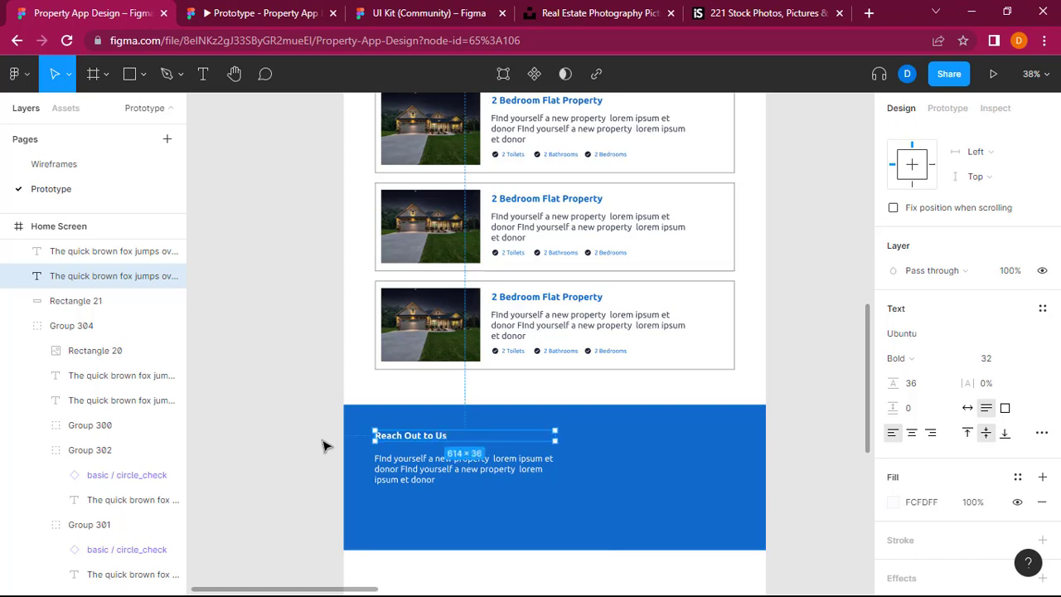
# Step: Compare the blue contact section with the wireframe's "Reach Out to US" section, examining its form fields and button
pyautogui.click(811, 470)
pyautogui.hscroll(8, 809, 470)
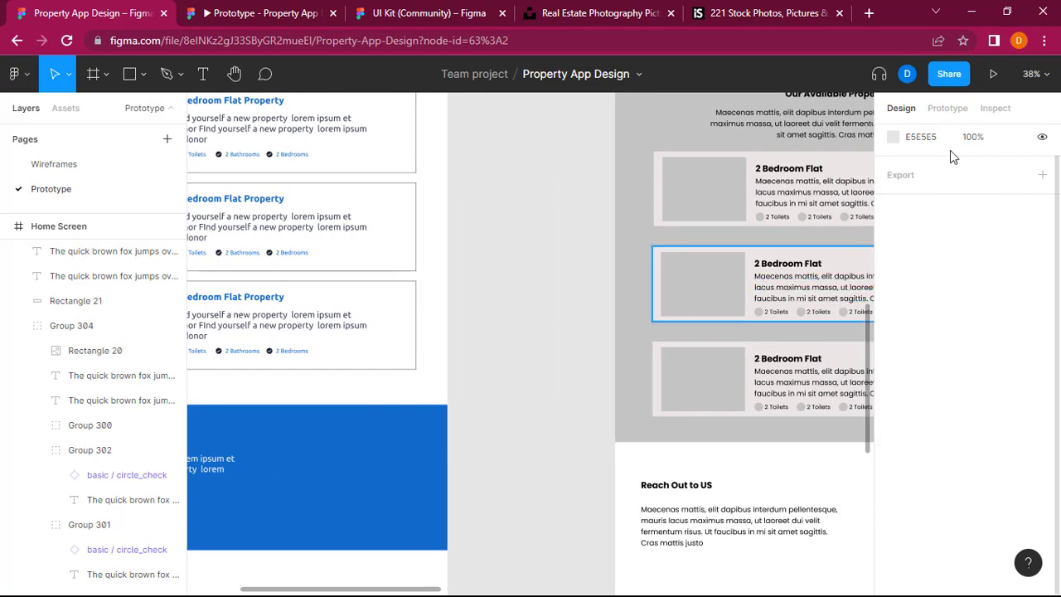
pyautogui.scroll(-3, 521, 312)
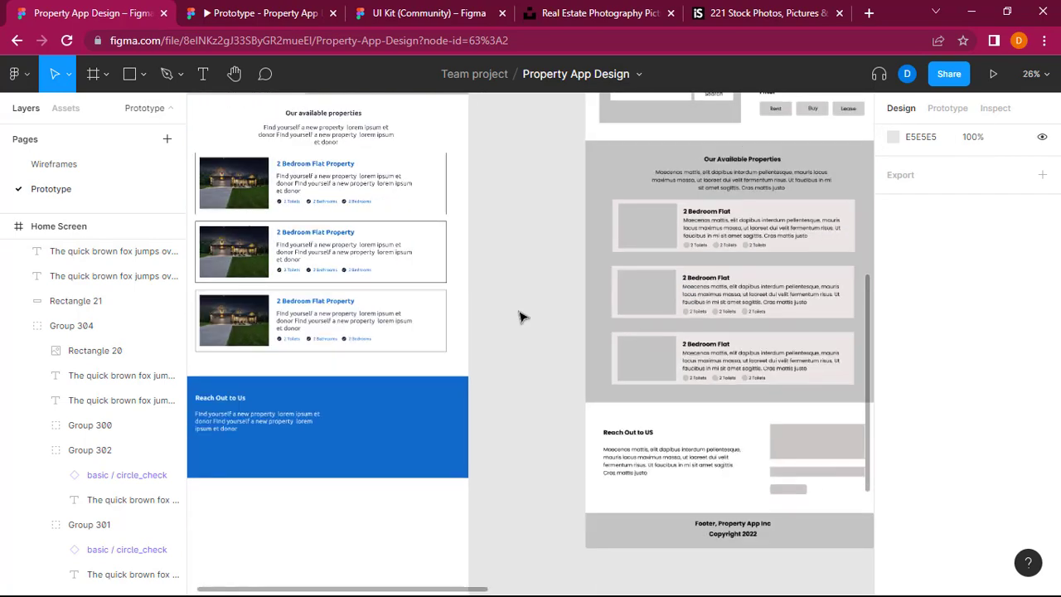
pyautogui.scroll(1, 520, 315)
pyautogui.scroll(3, 521, 315)
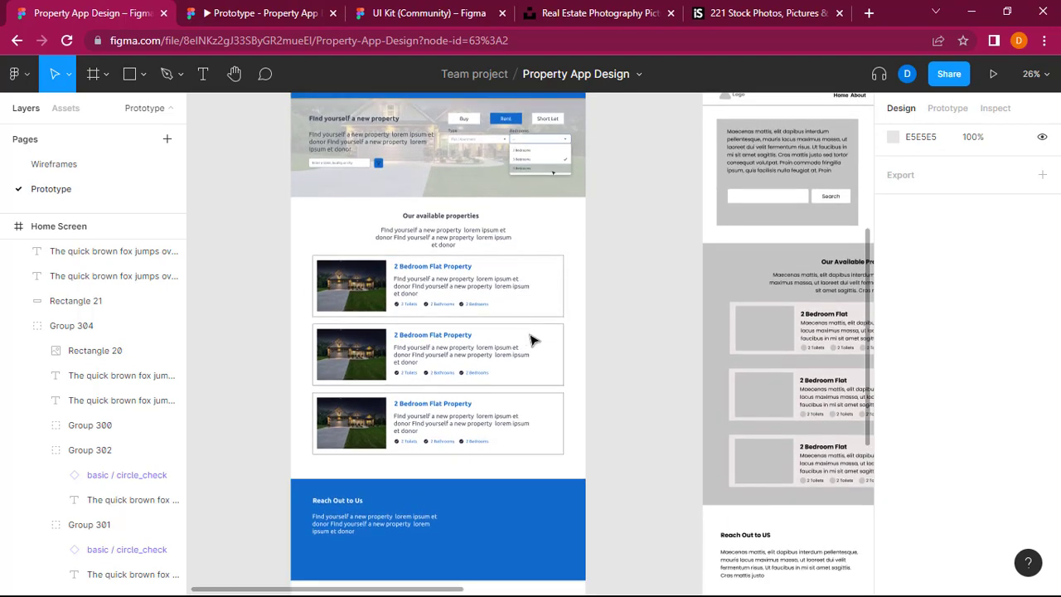
pyautogui.scroll(-2, 783, 502)
pyautogui.hscroll(4, 781, 506)
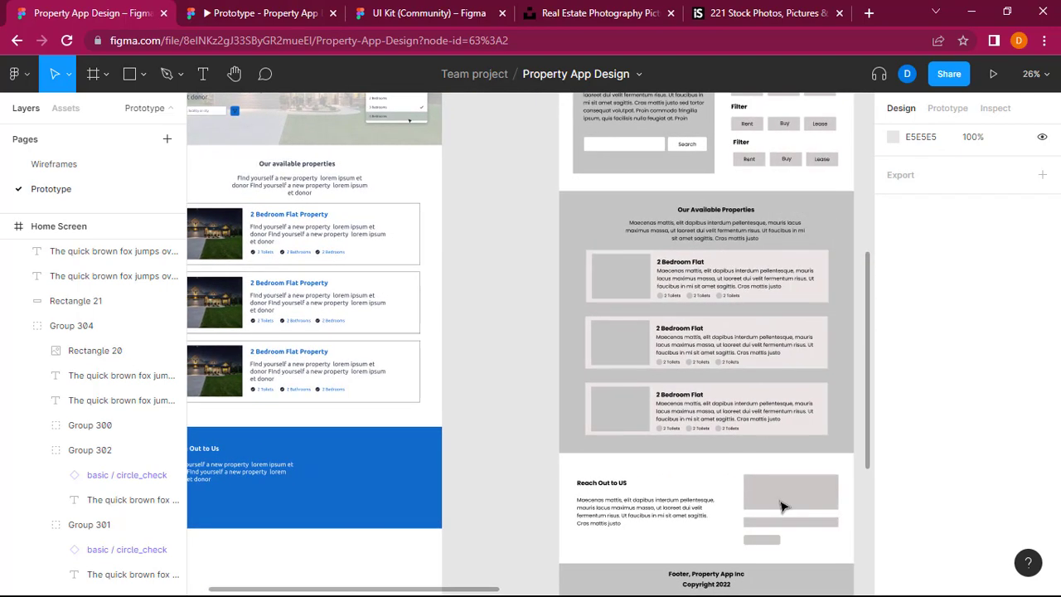
pyautogui.hscroll(-4, 386, 497)
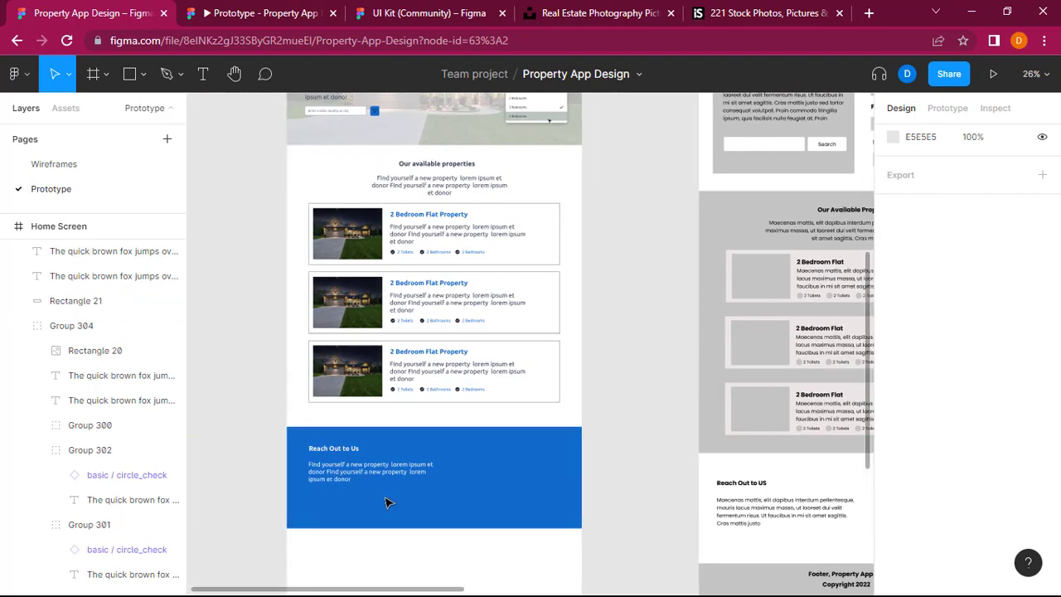
# Step: Switch to the UI Kit file, collapse the 03. Iconography layers and select the 04. Text fields frame
pyautogui.click(396, 10)
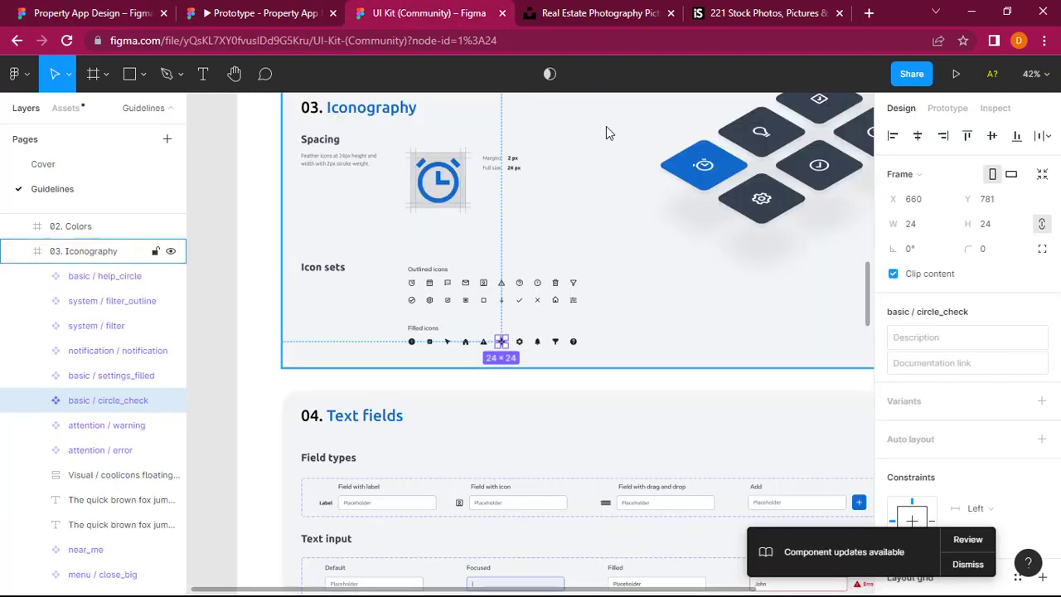
pyautogui.scroll(-2, 606, 126)
pyautogui.hscroll(1, 694, 259)
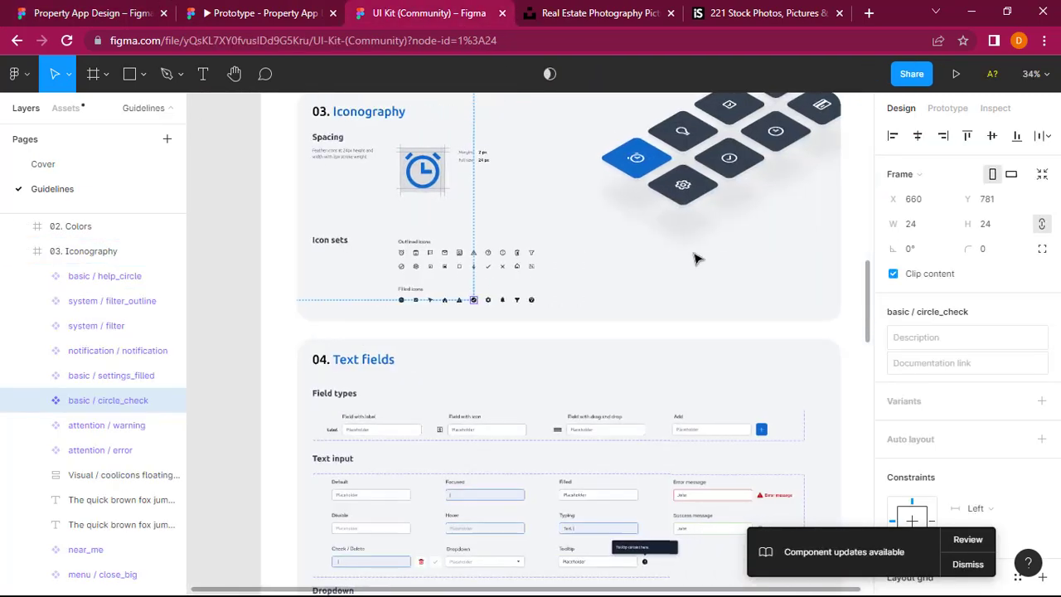
pyautogui.scroll(4, 694, 259)
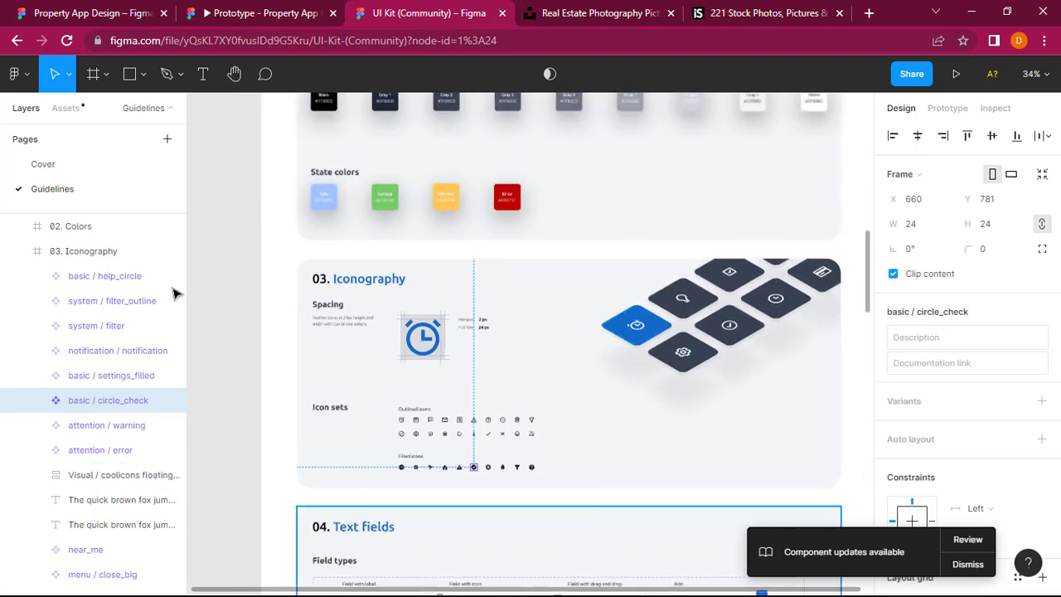
pyautogui.click(19, 252)
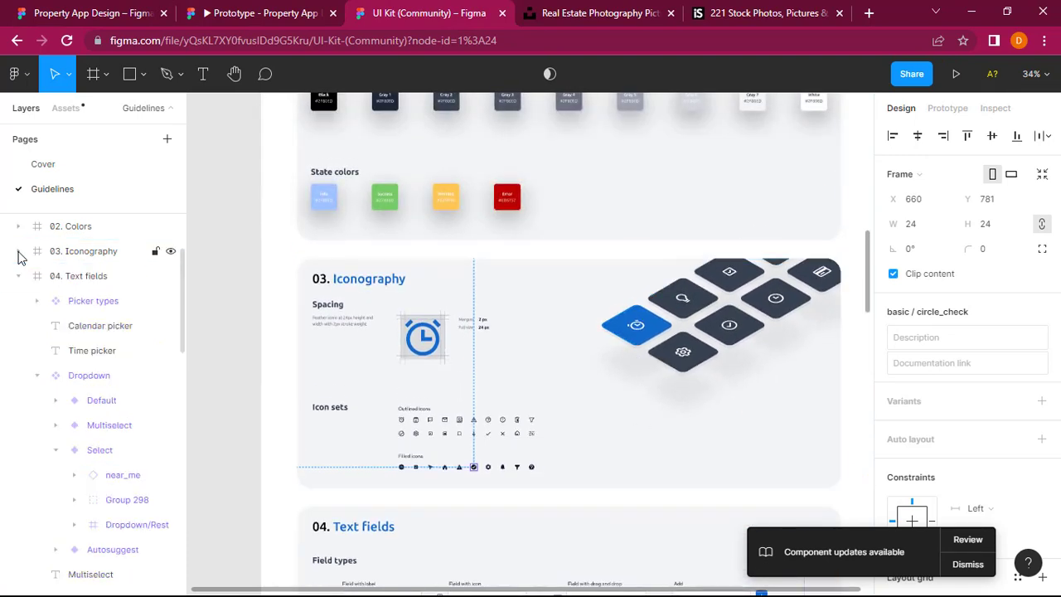
pyautogui.click(87, 281)
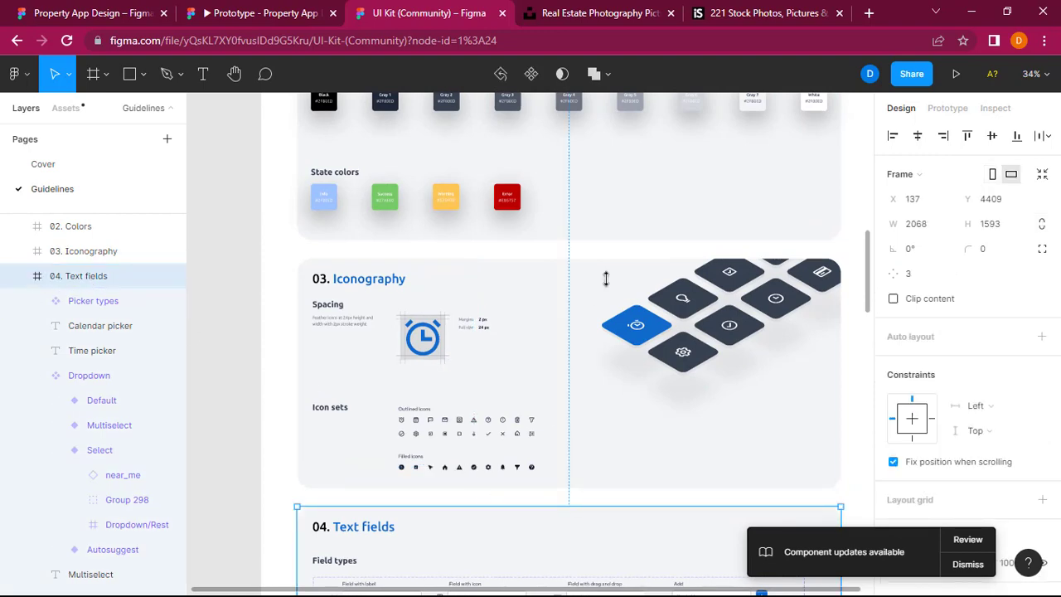
# Step: Examine the UI Kit's text input, dropdown, picker and button components for elements suited to the contact form
pyautogui.scroll(-3, 609, 286)
pyautogui.scroll(-3, 608, 286)
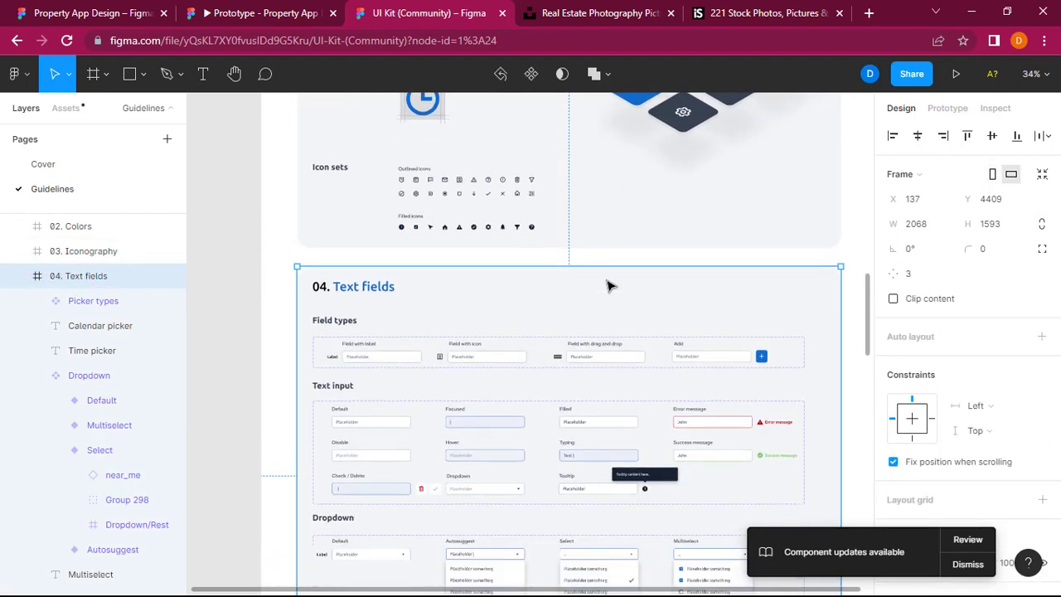
pyautogui.scroll(-2, 608, 286)
pyautogui.scroll(-1, 609, 287)
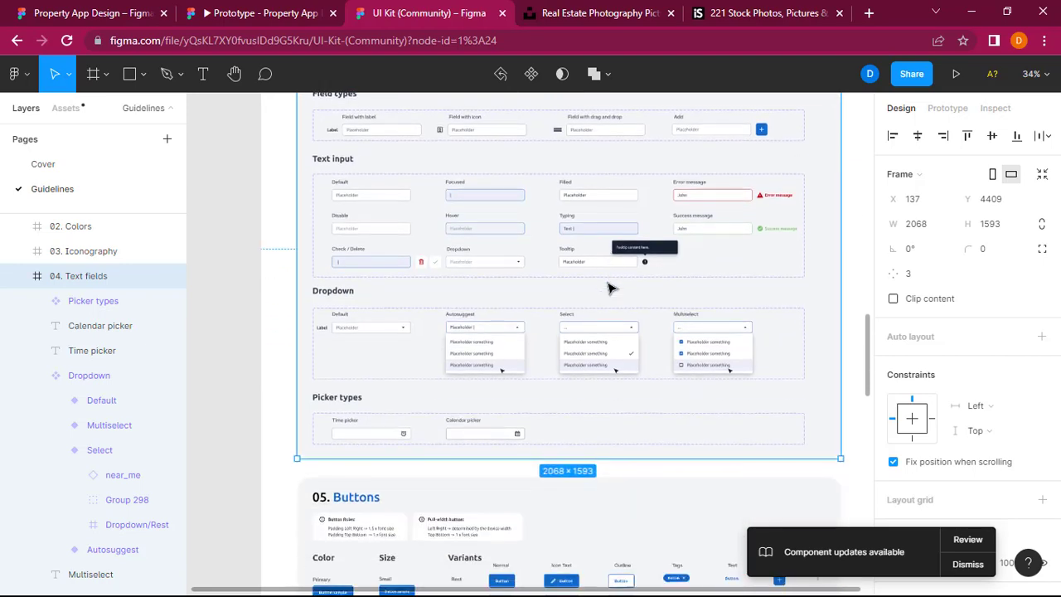
pyautogui.scroll(-6, 608, 287)
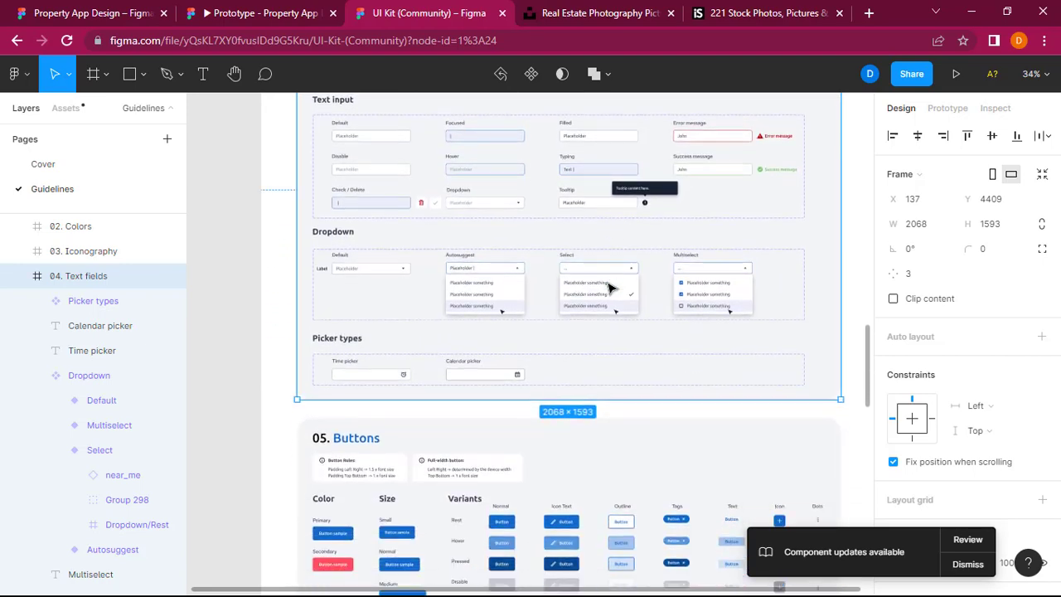
pyautogui.scroll(1, 608, 287)
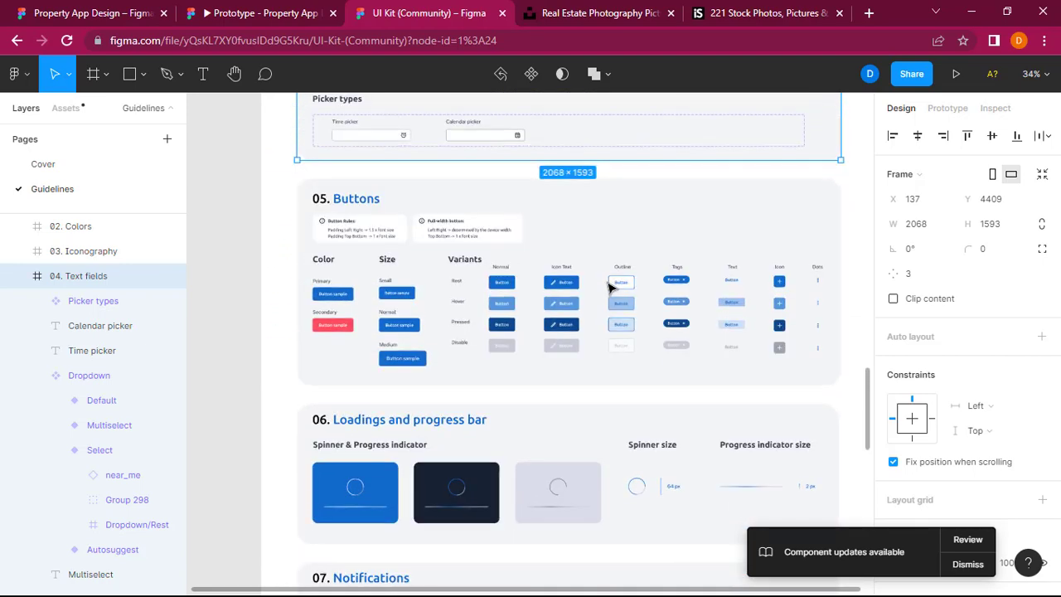
pyautogui.scroll(-2, 608, 286)
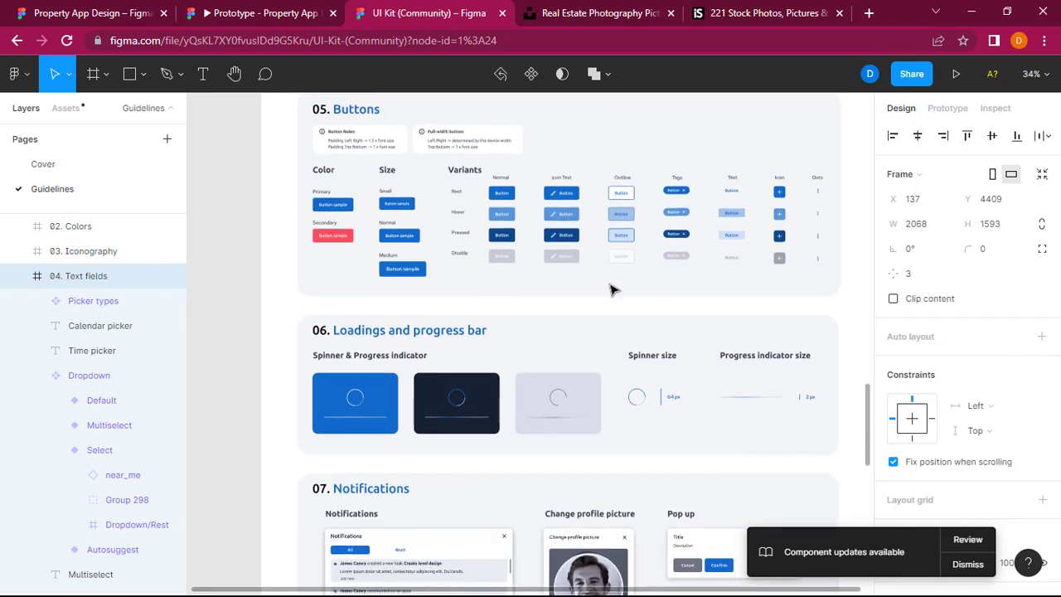
pyautogui.scroll(3, 609, 290)
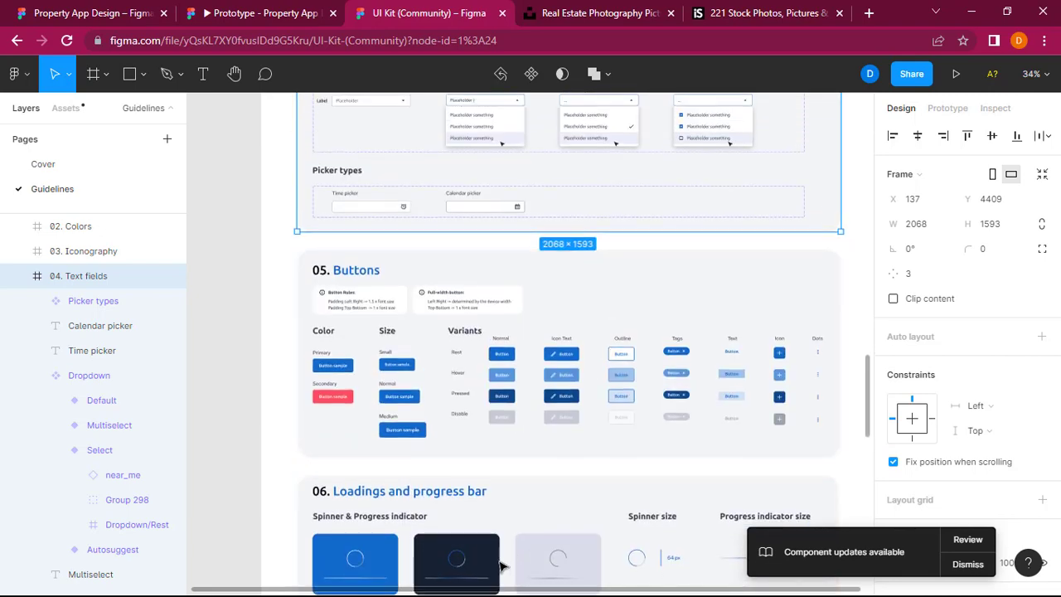
pyautogui.scroll(1, 543, 265)
pyautogui.scroll(4, 544, 282)
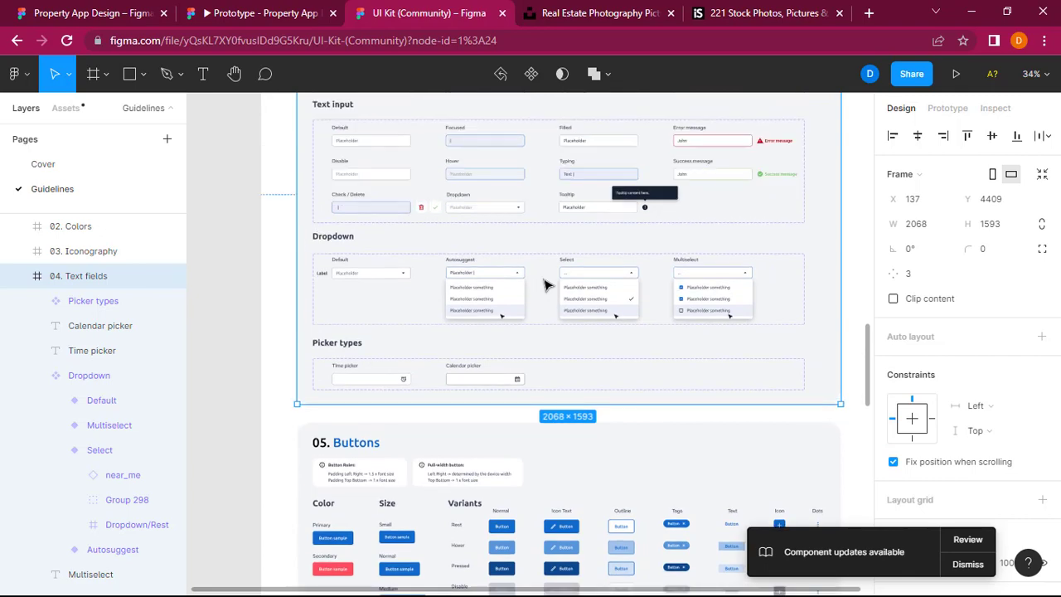
pyautogui.scroll(1, 490, 279)
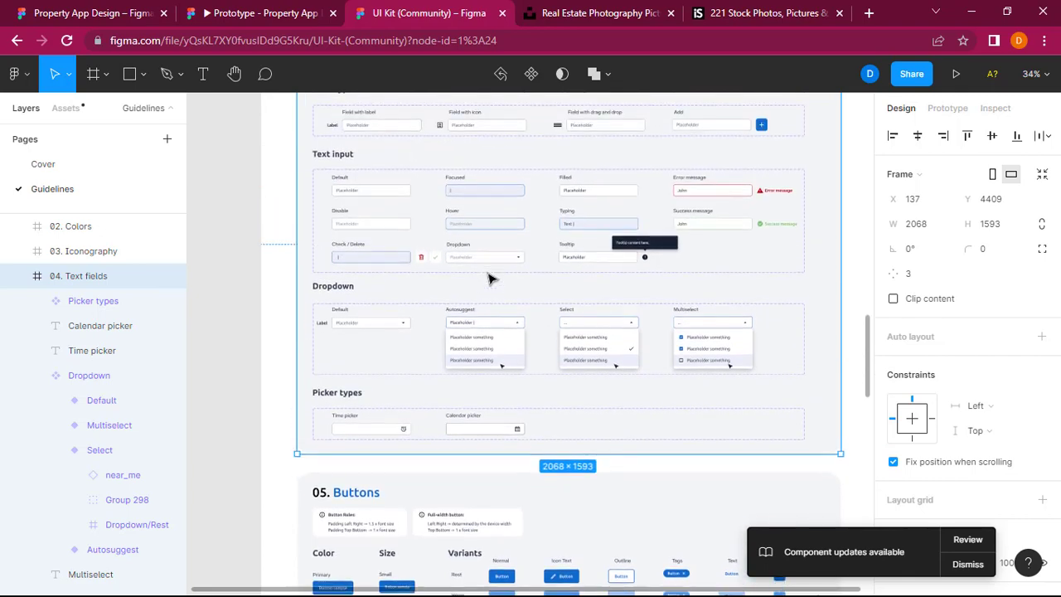
pyautogui.scroll(2, 489, 279)
pyautogui.scroll(2, 431, 277)
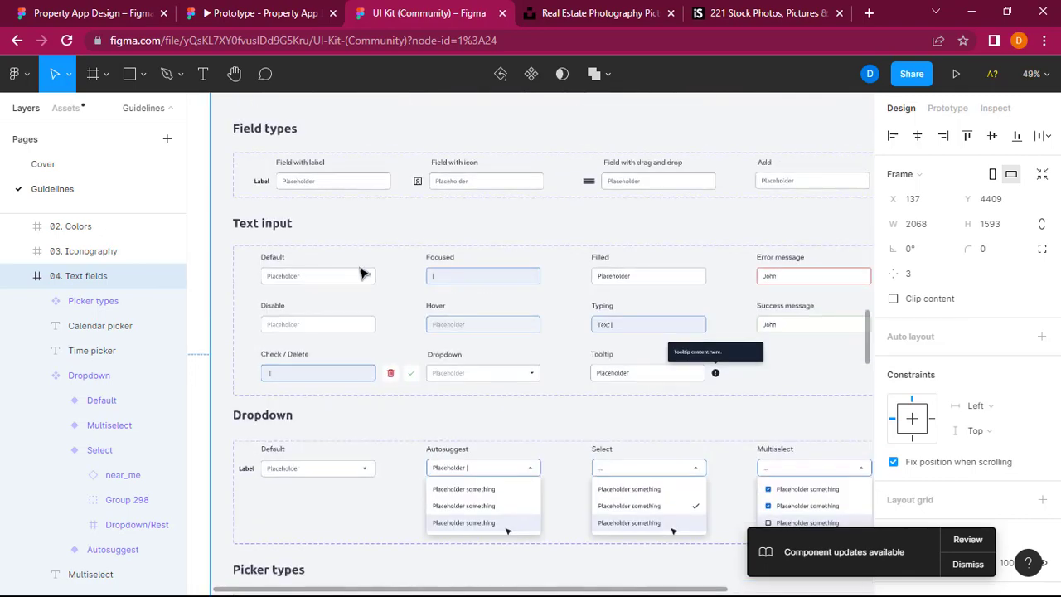
# Step: Copy the Default variant of the Text input component from the 04. Text fields frame
pyautogui.click(307, 284)
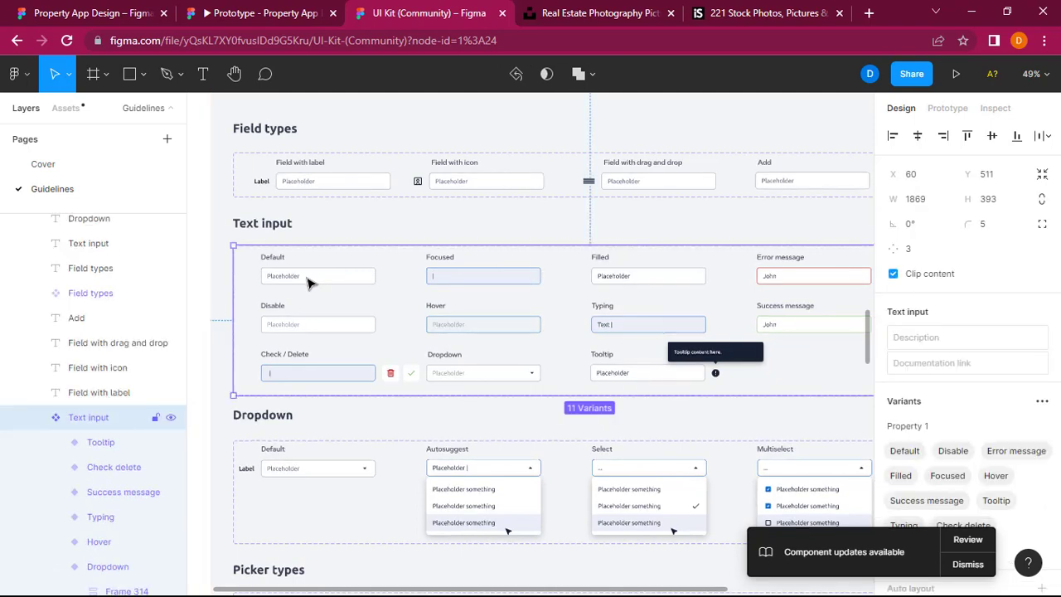
pyautogui.doubleClick(307, 284)
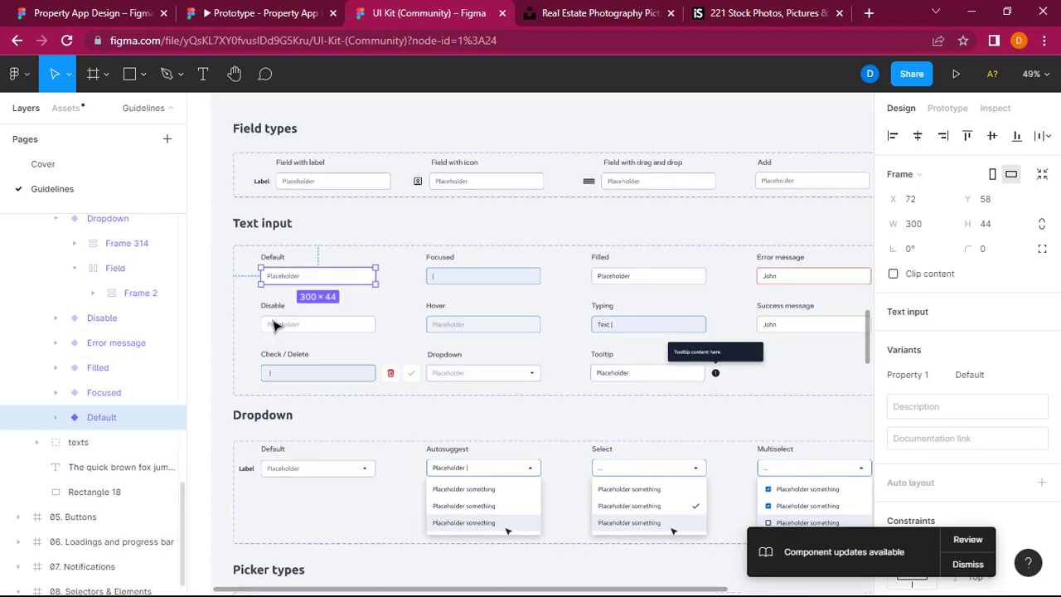
pyautogui.rightClick(299, 282)
pyautogui.moveTo(302, 292)
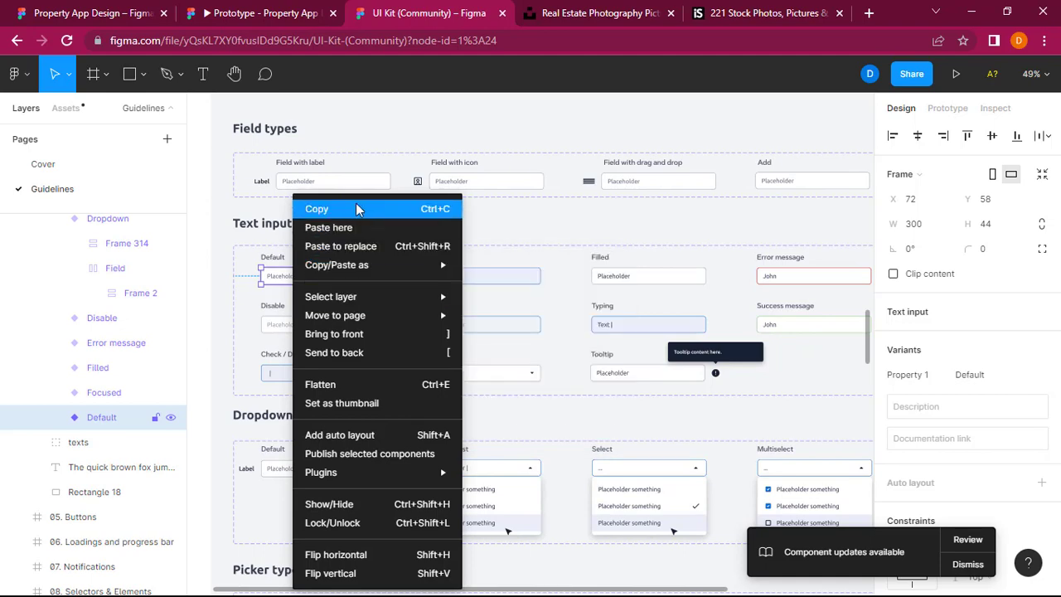
pyautogui.click(323, 209)
# Step: Switch to the Property App Design file, paste the text input and place it beside the "Reach Out to Us" heading at about X 842, Y 2049
pyautogui.click(146, 4)
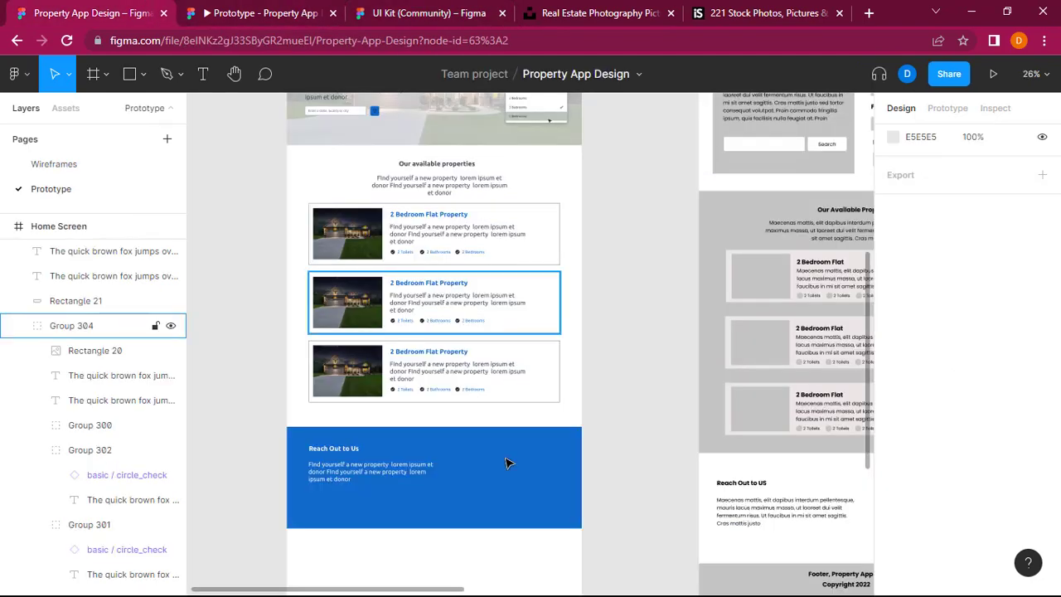
pyautogui.hscroll(5, 514, 485)
pyautogui.hscroll(-3, 514, 486)
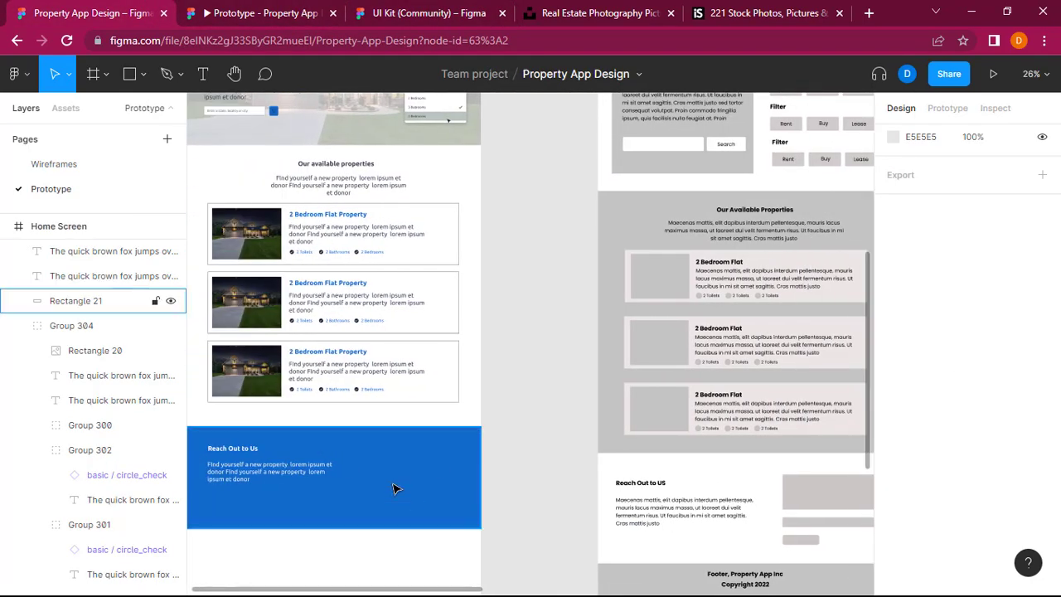
pyautogui.click(393, 487)
pyautogui.hotkey('ctrl', 'v')
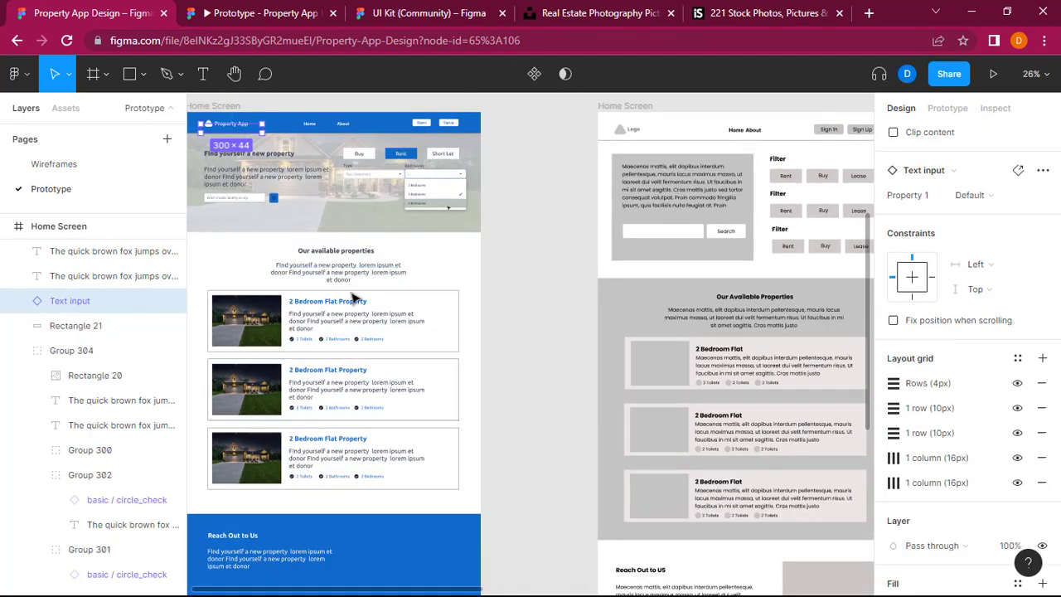
pyautogui.click(254, 128)
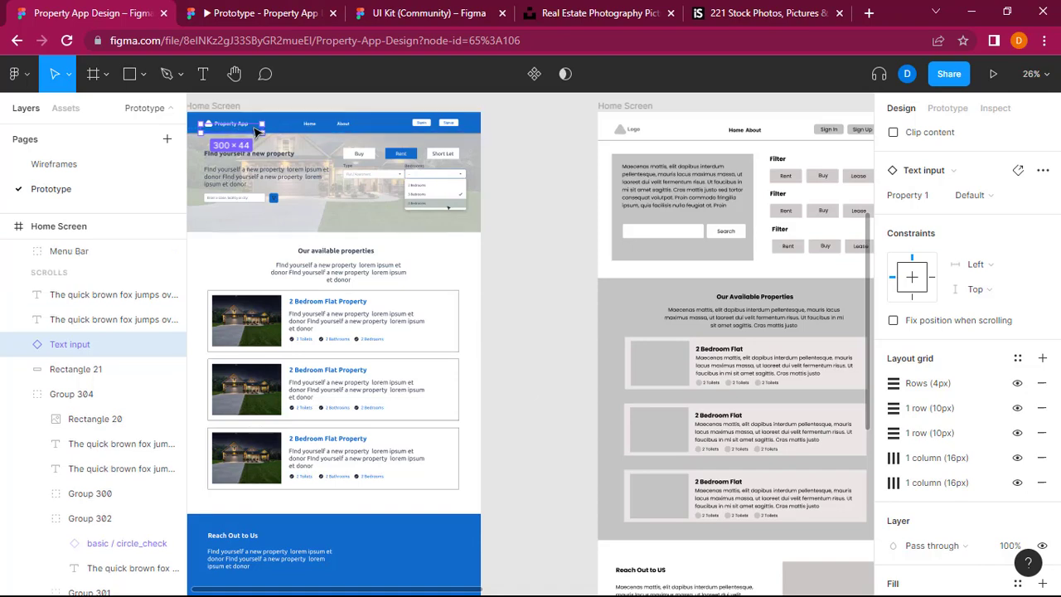
pyautogui.moveTo(254, 127); pyautogui.dragTo(510, 331)
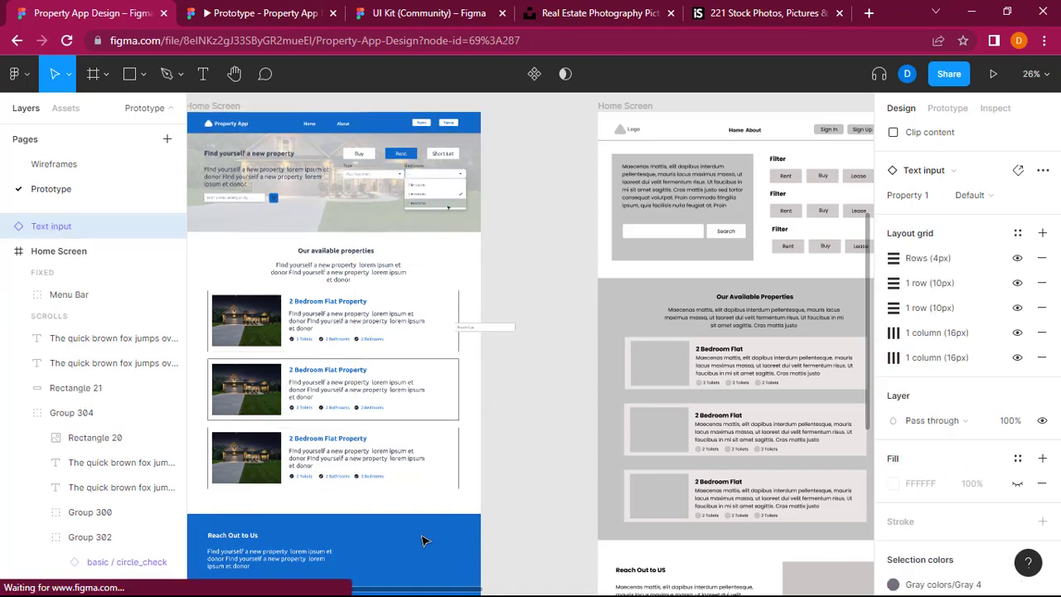
pyautogui.moveTo(421, 540); pyautogui.dragTo(396, 540)
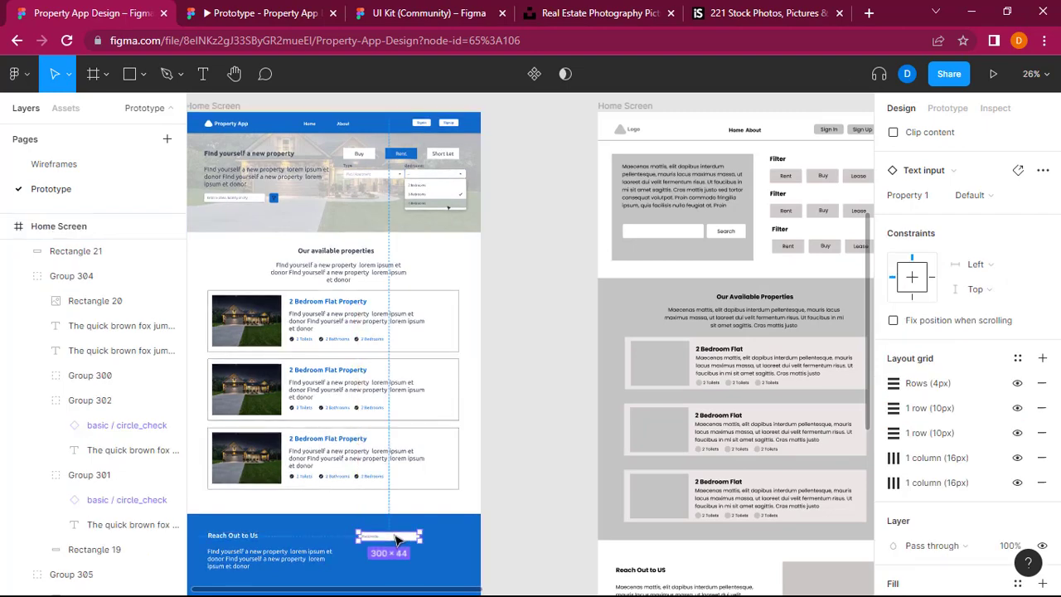
# Step: Try to widen the pasted text input, including through its nested Field and Frame 2 layers
pyautogui.scroll(3, 396, 543)
pyautogui.scroll(-1, 396, 546)
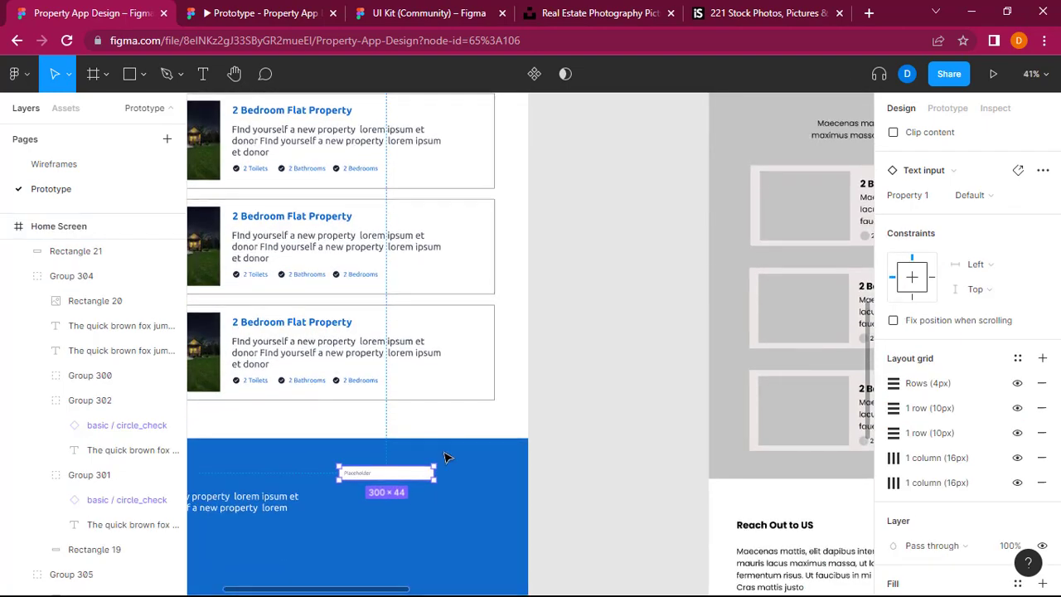
pyautogui.moveTo(445, 470); pyautogui.dragTo(501, 479)
pyautogui.hotkey('ctrl', 'z')
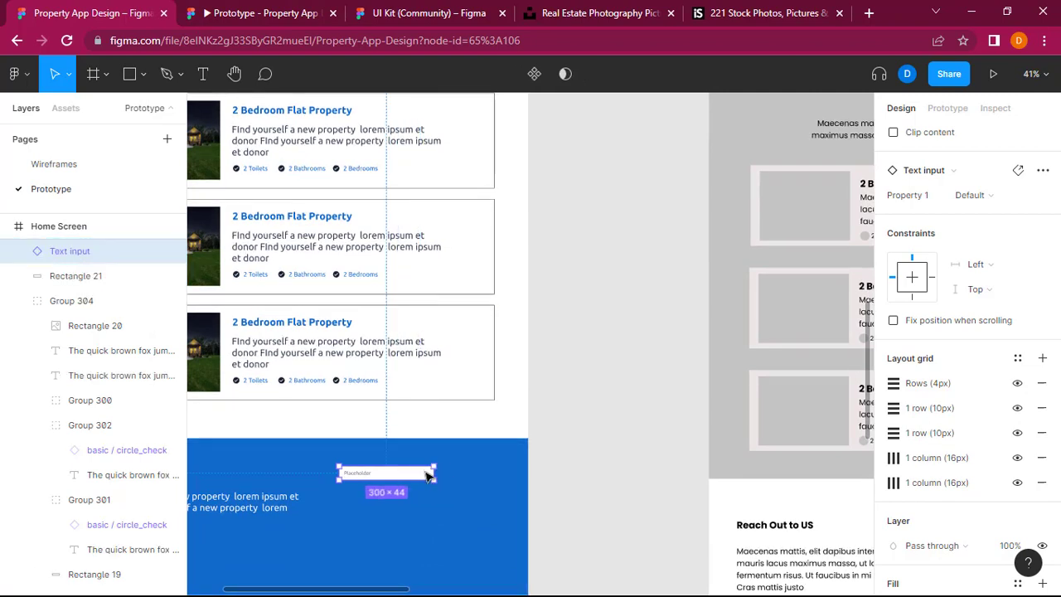
pyautogui.doubleClick(412, 479)
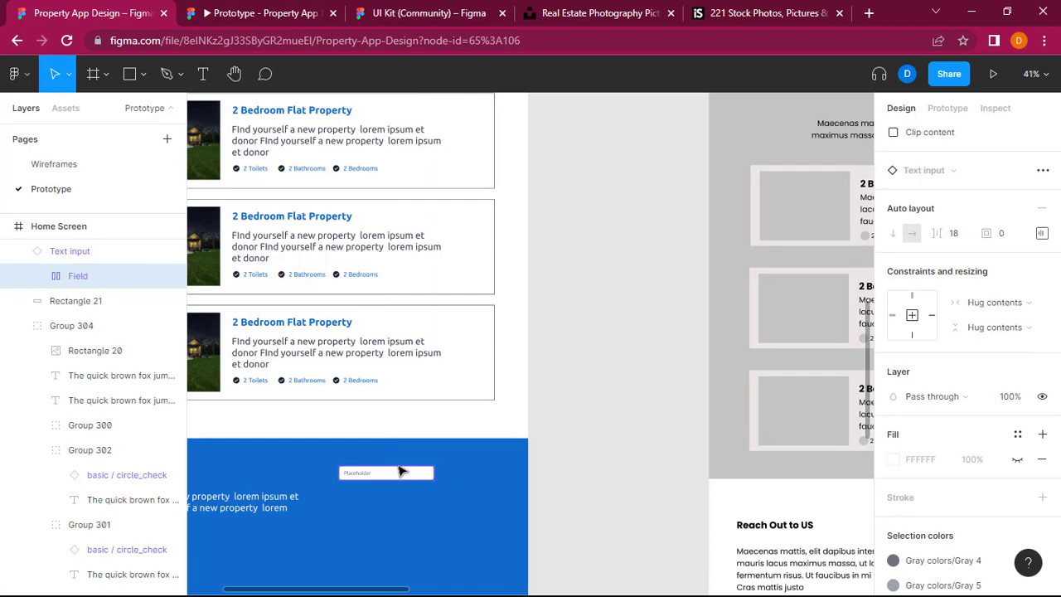
pyautogui.doubleClick(401, 479)
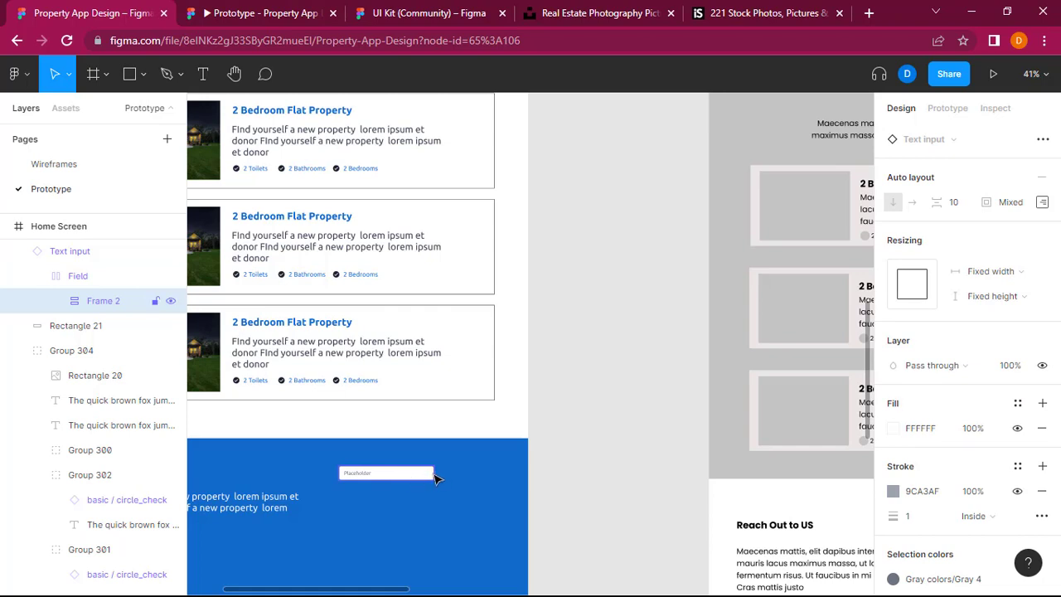
pyautogui.click(439, 476)
pyautogui.hotkey('ctrl', 'z')
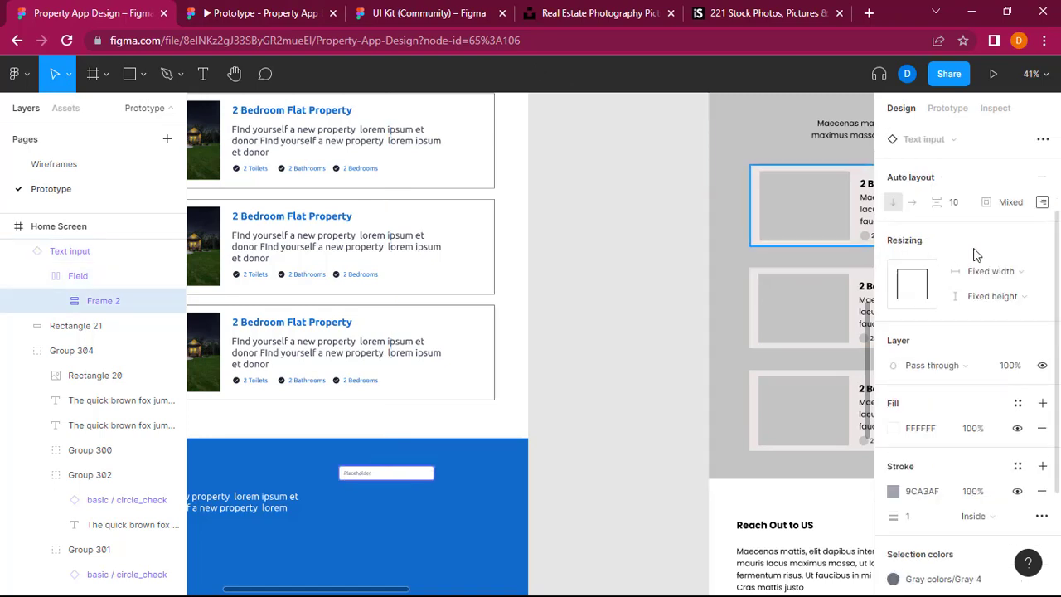
# Step: Select the whole Text input instance and widen it to about 377 px, keeping its height of 44
pyautogui.scroll(3, 982, 258)
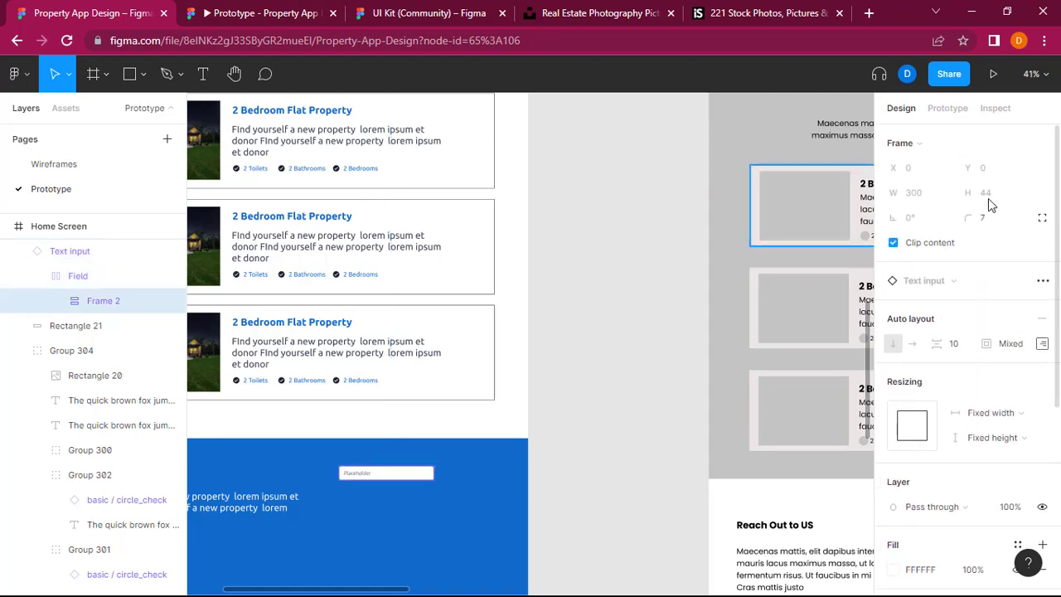
pyautogui.click(79, 282)
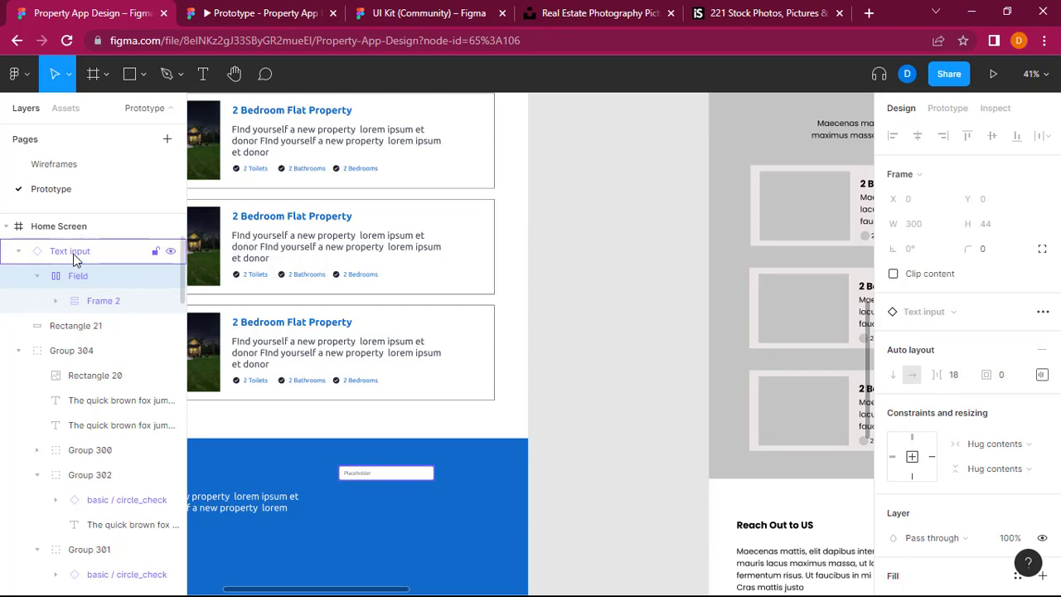
pyautogui.click(73, 254)
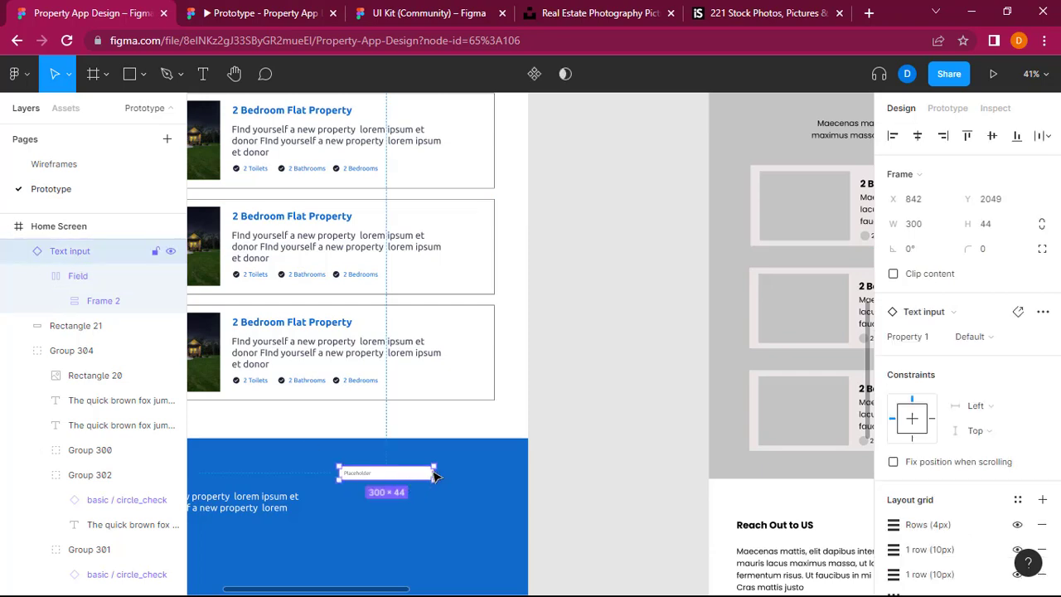
pyautogui.moveTo(433, 471); pyautogui.dragTo(457, 468)
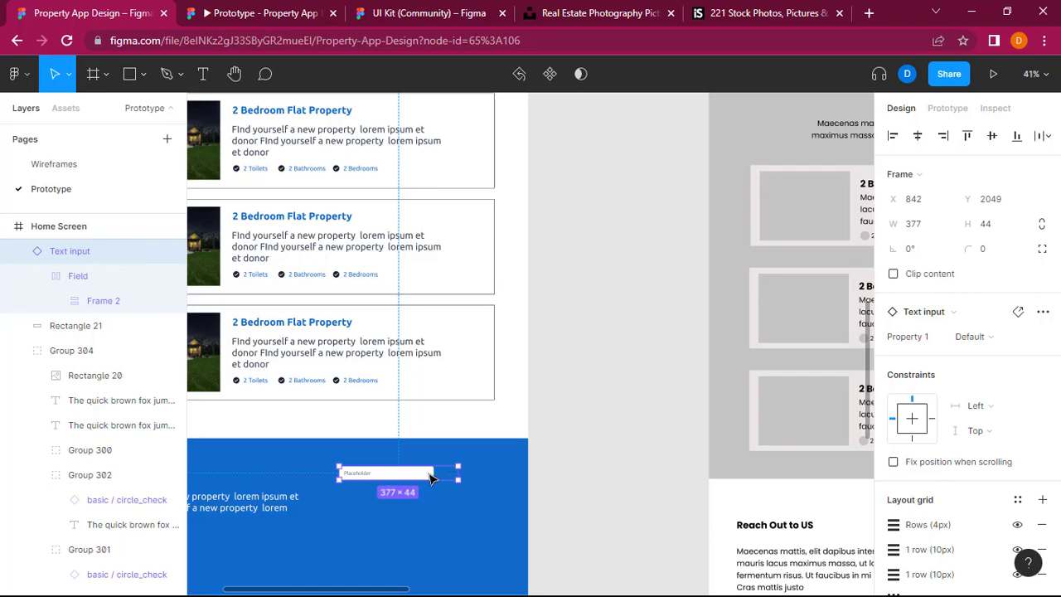
# Step: Try turning off content clipping on the text input's nested Frame 2
pyautogui.doubleClick(430, 478)
pyautogui.doubleClick(431, 478)
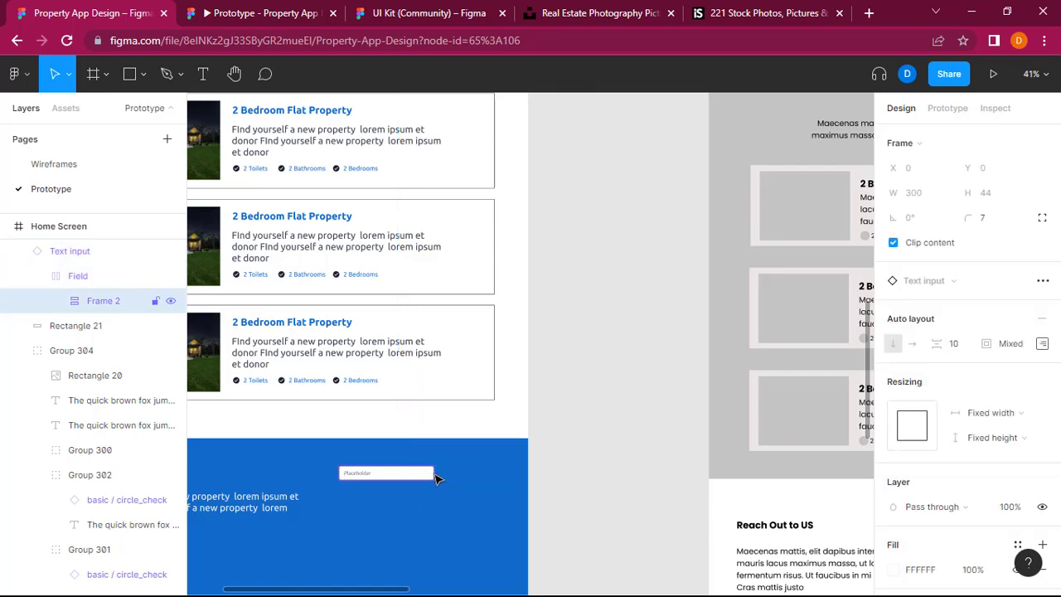
pyautogui.click(893, 243)
pyautogui.hotkey('ctrl', 'z')
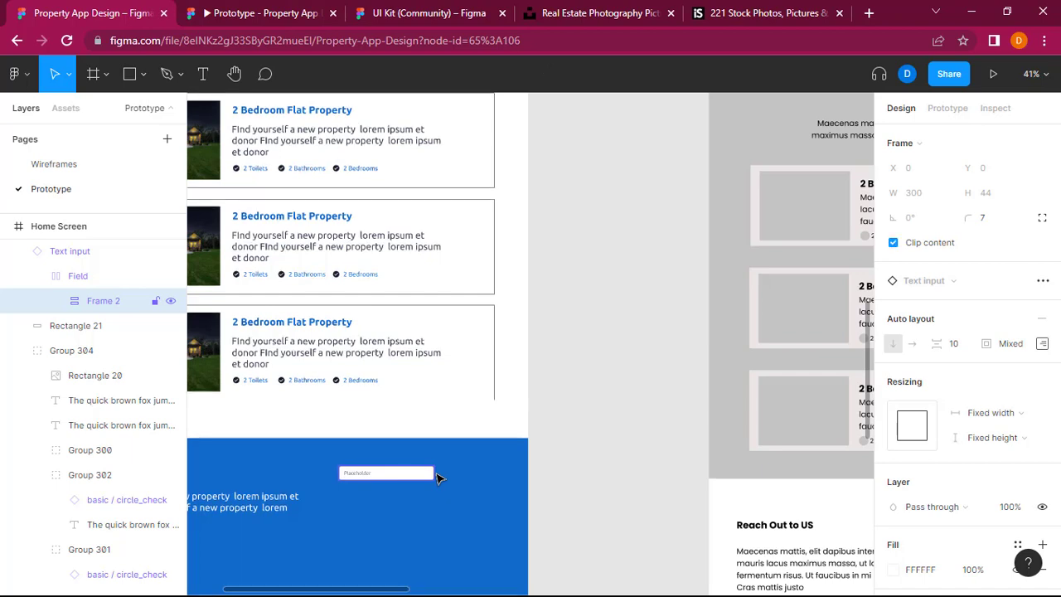
# Step: Step through the text input's nested layers to Frame 2 and try to stretch it downward
pyautogui.hotkey('shift', 'Return')
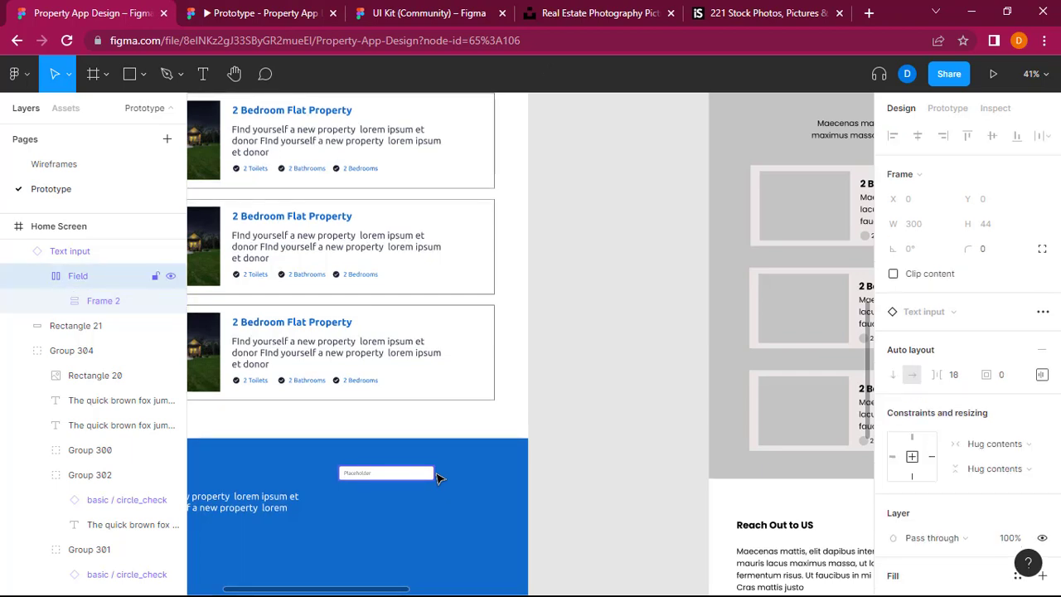
pyautogui.hotkey('shift', 'Return')
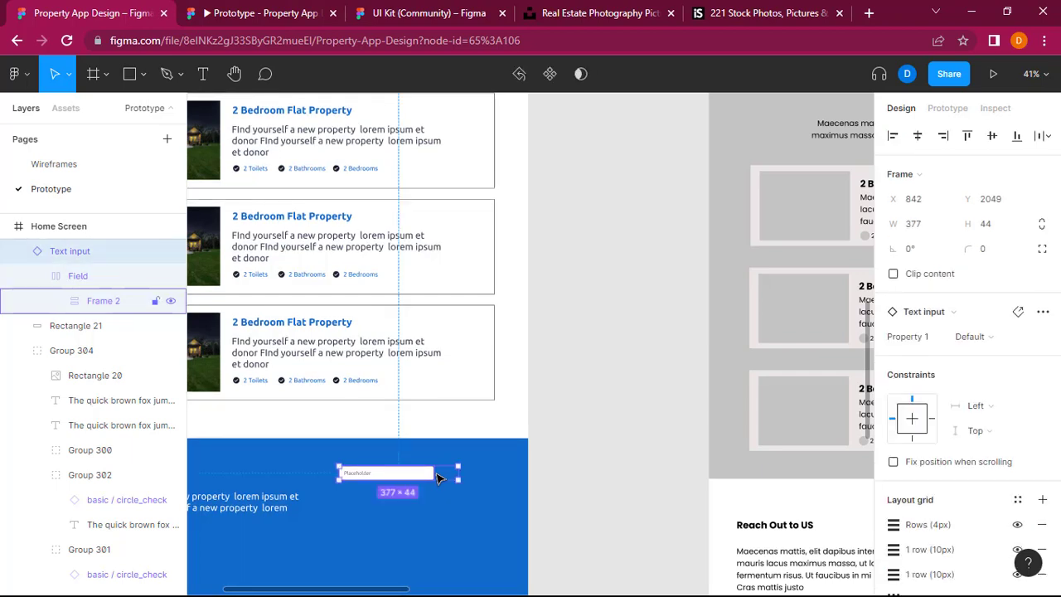
pyautogui.press('Return')
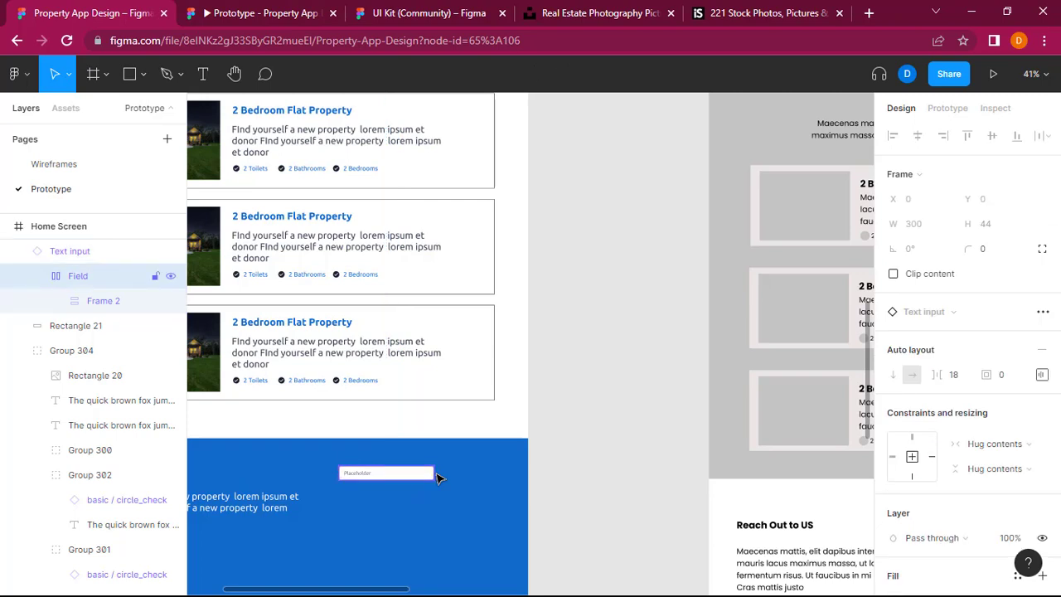
pyautogui.hscroll(-2, 439, 478)
pyautogui.scroll(-2, 440, 478)
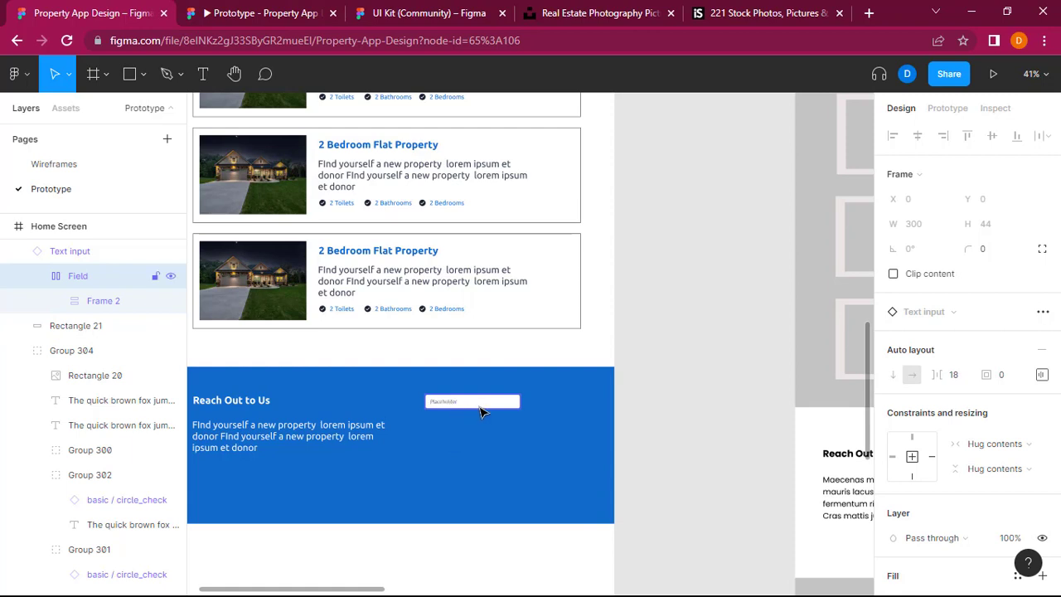
pyautogui.press('Return')
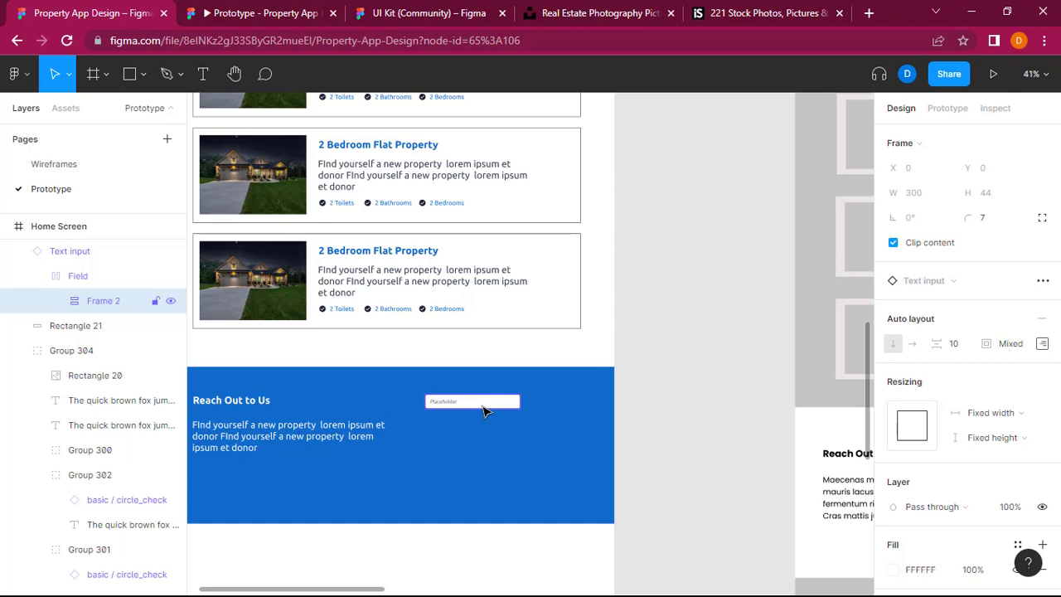
pyautogui.moveTo(483, 408); pyautogui.dragTo(481, 439)
pyautogui.hotkey('ctrl', 'z')
# Step: Undo the last changes to the Text input, including its placement in the blue "Reach Out to Us" section
pyautogui.hotkey('ctrl', 'z')
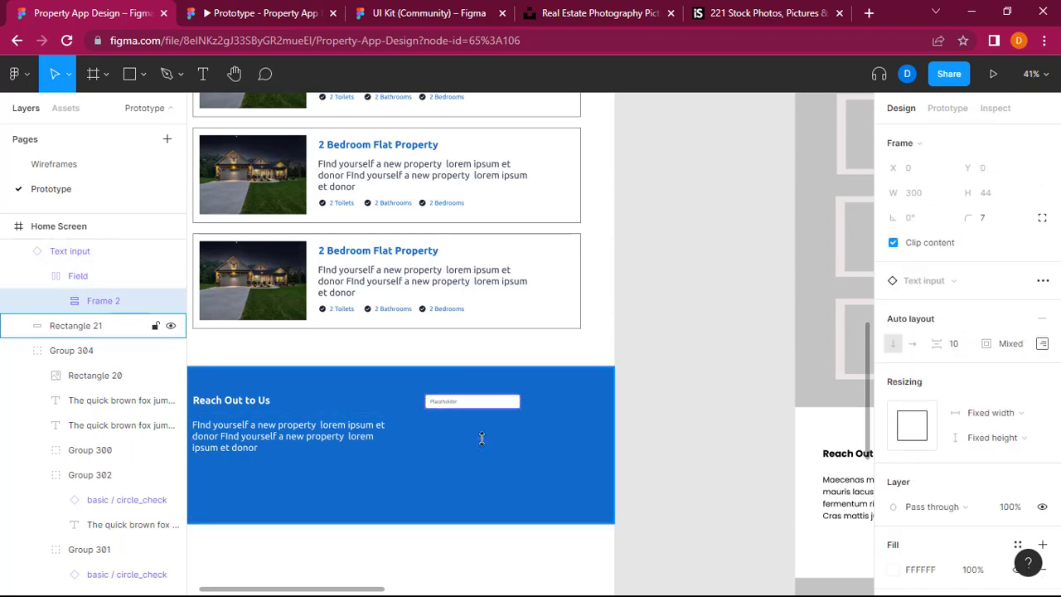
pyautogui.hotkey('ctrl', 'z')
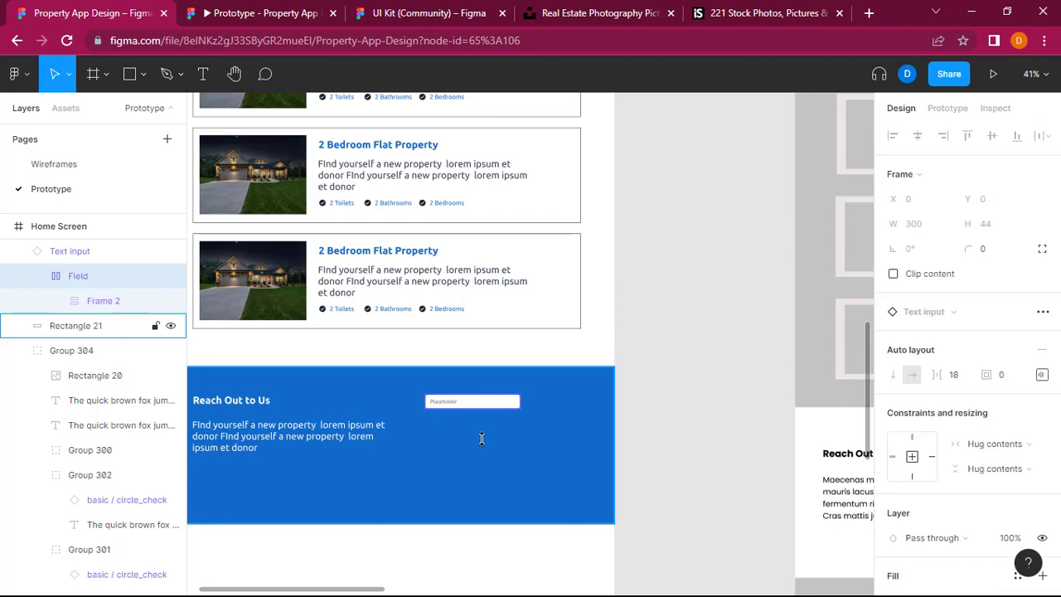
pyautogui.hotkey('ctrl', 'z')
pyautogui.hotkey('ctrl', 'z')
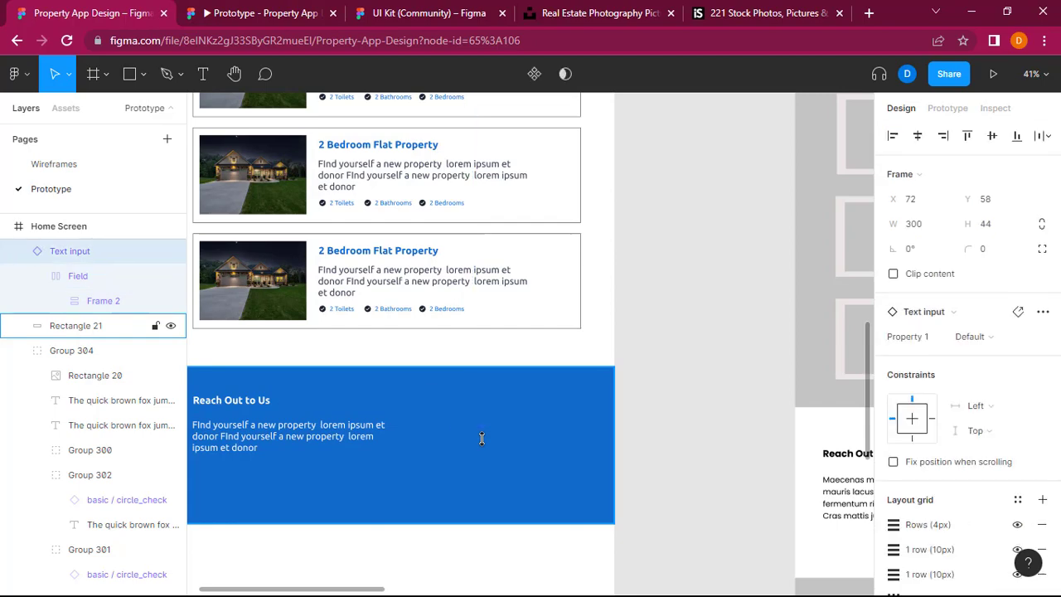
# Step: Switch to the UI Kit file and look through its input, button, notification and selector components for a larger form box
pyautogui.click(449, 7)
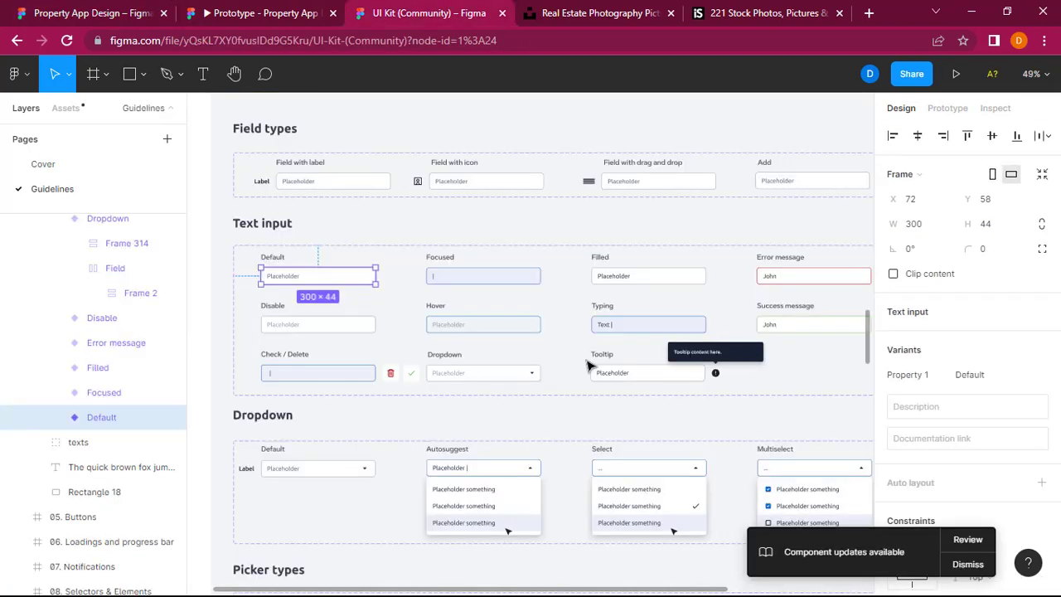
pyautogui.hscroll(3, 587, 365)
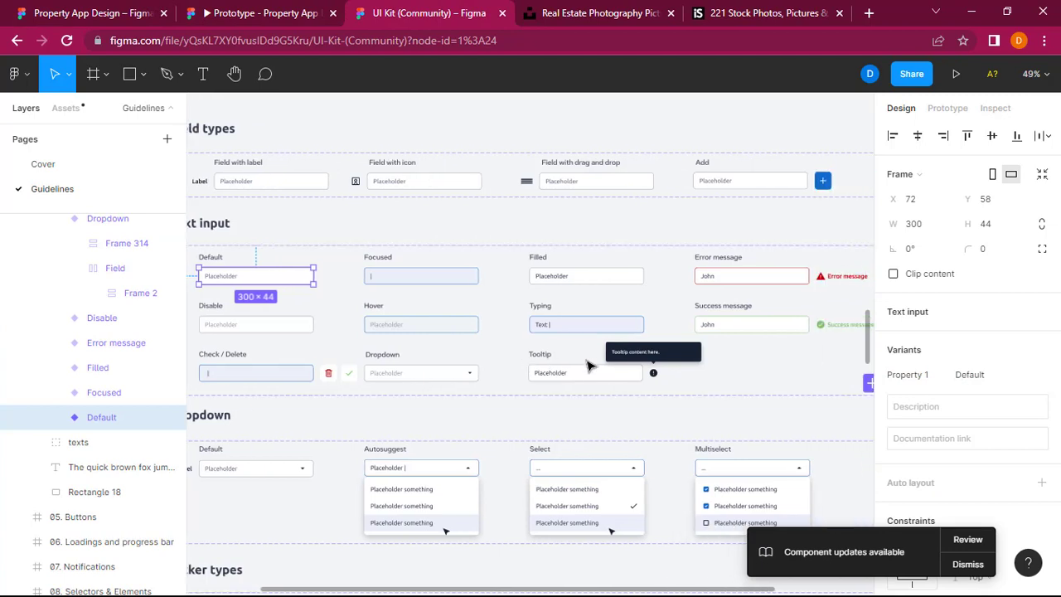
pyautogui.hscroll(1, 587, 370)
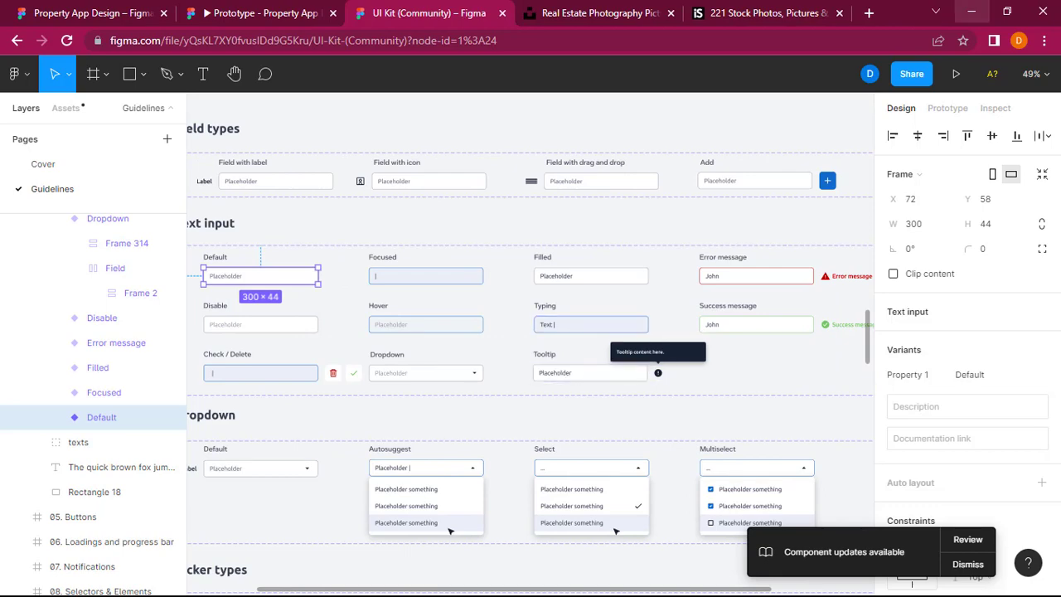
pyautogui.scroll(-5, 613, 323)
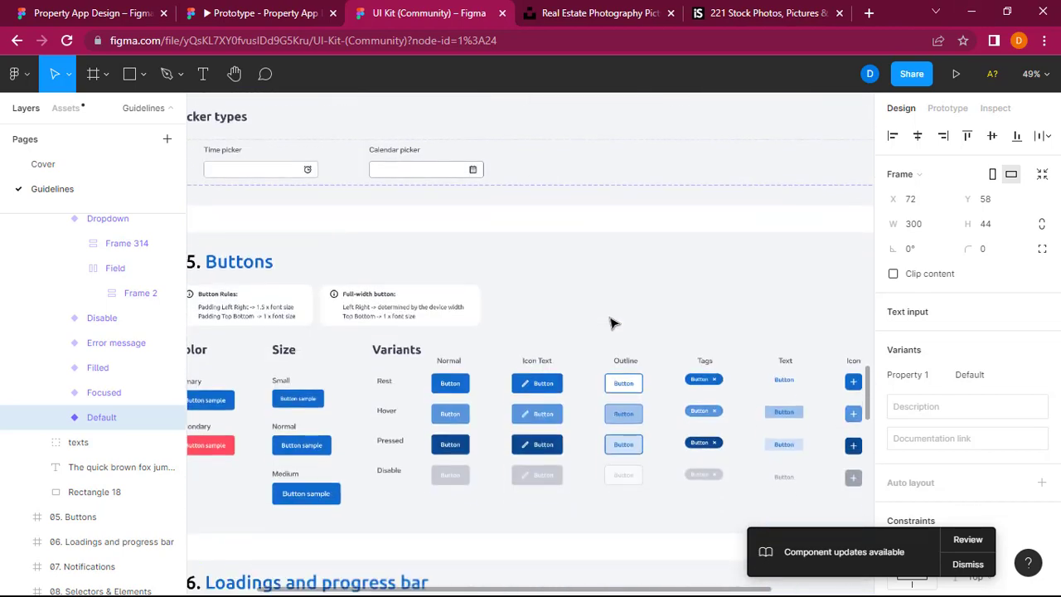
pyautogui.scroll(-4, 611, 323)
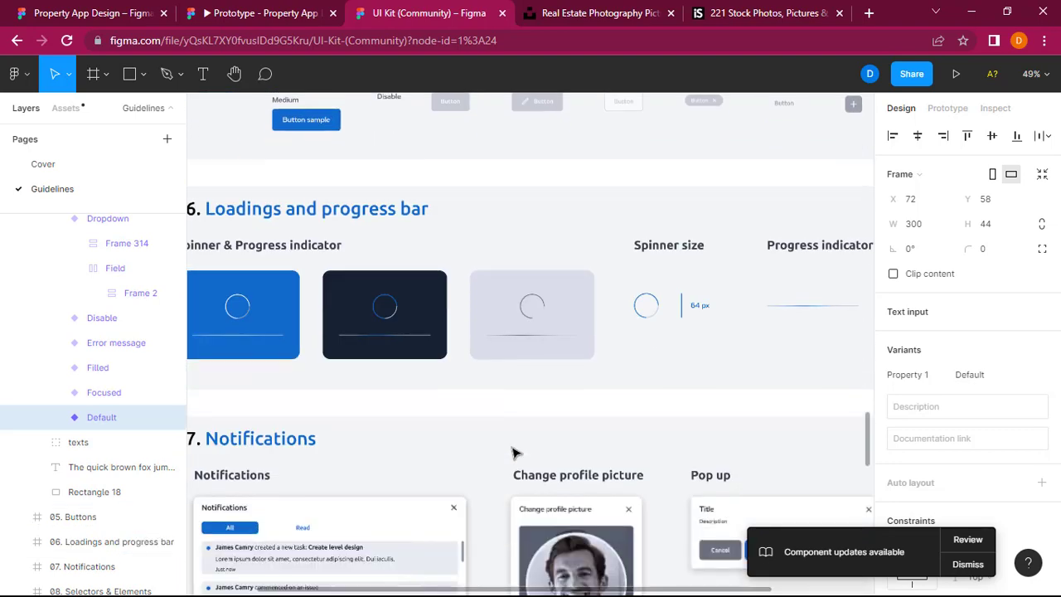
pyautogui.scroll(-5, 514, 453)
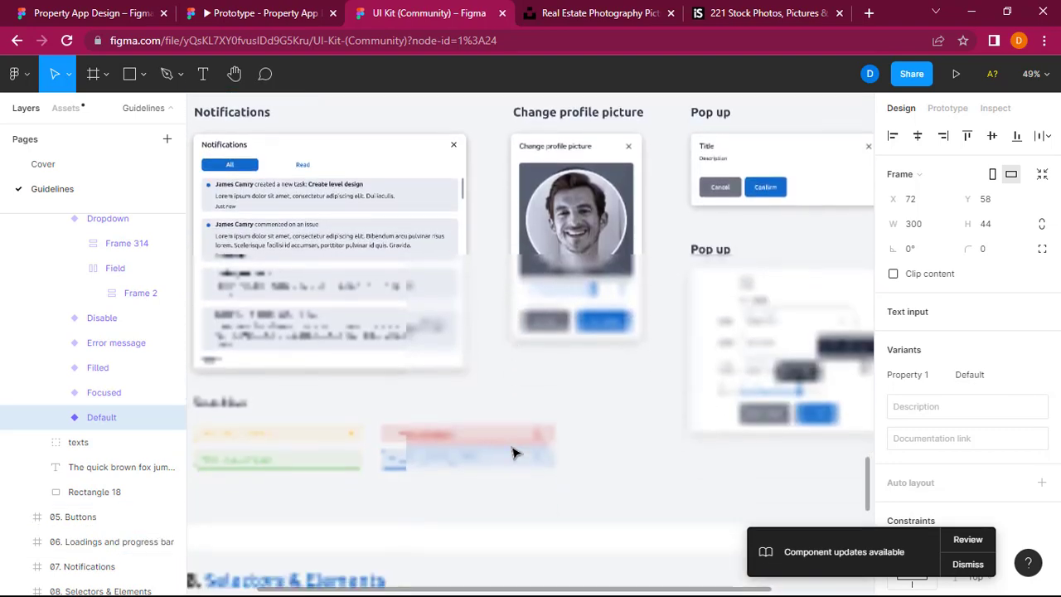
pyautogui.scroll(-1, 513, 452)
pyautogui.scroll(-5, 514, 453)
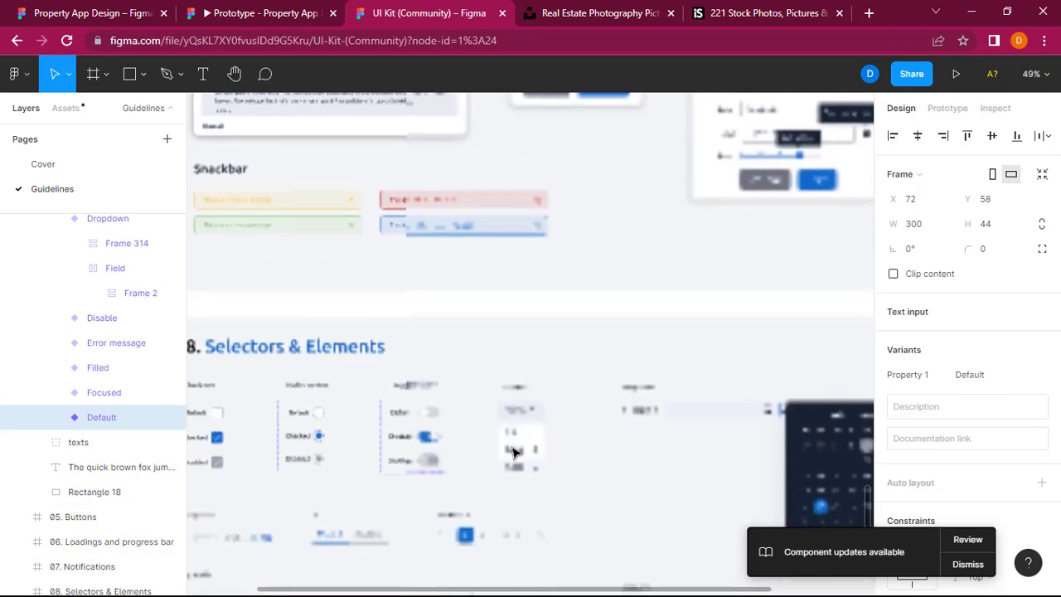
pyautogui.scroll(-2, 514, 453)
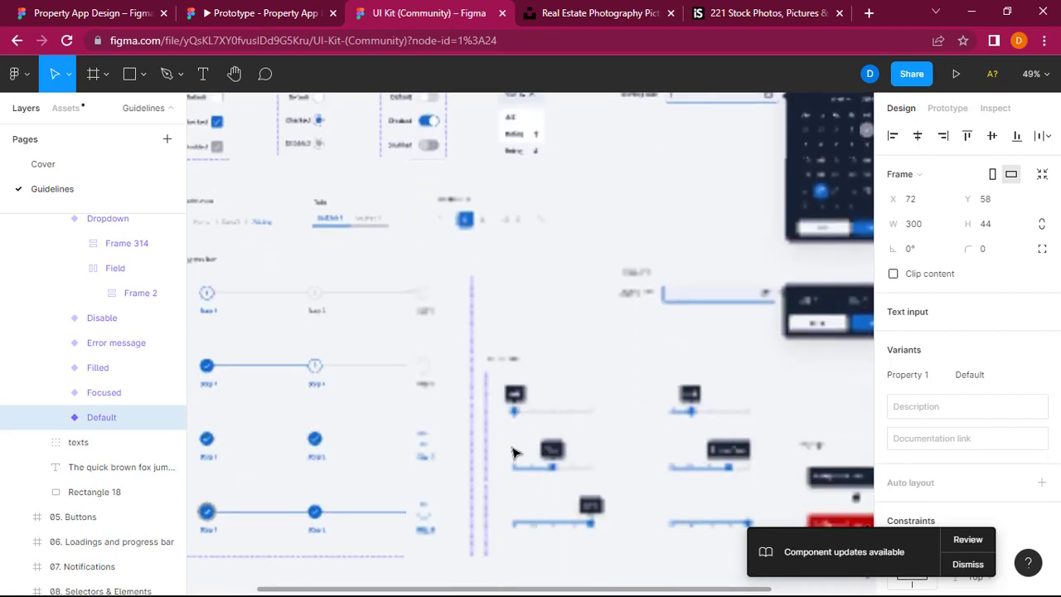
pyautogui.hscroll(-2, 514, 453)
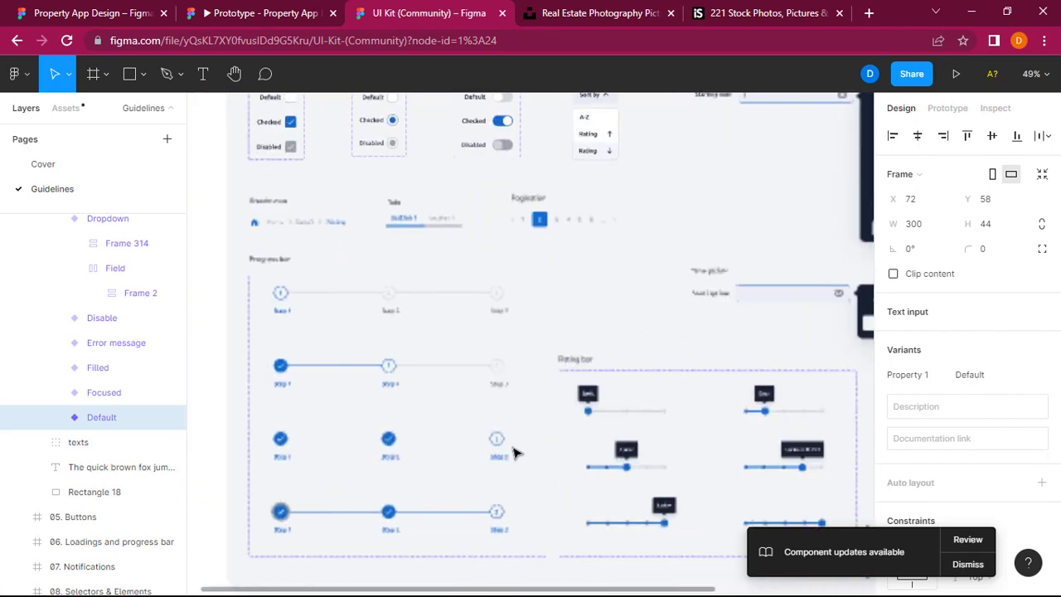
pyautogui.scroll(-2, 514, 453)
pyautogui.scroll(2, 514, 452)
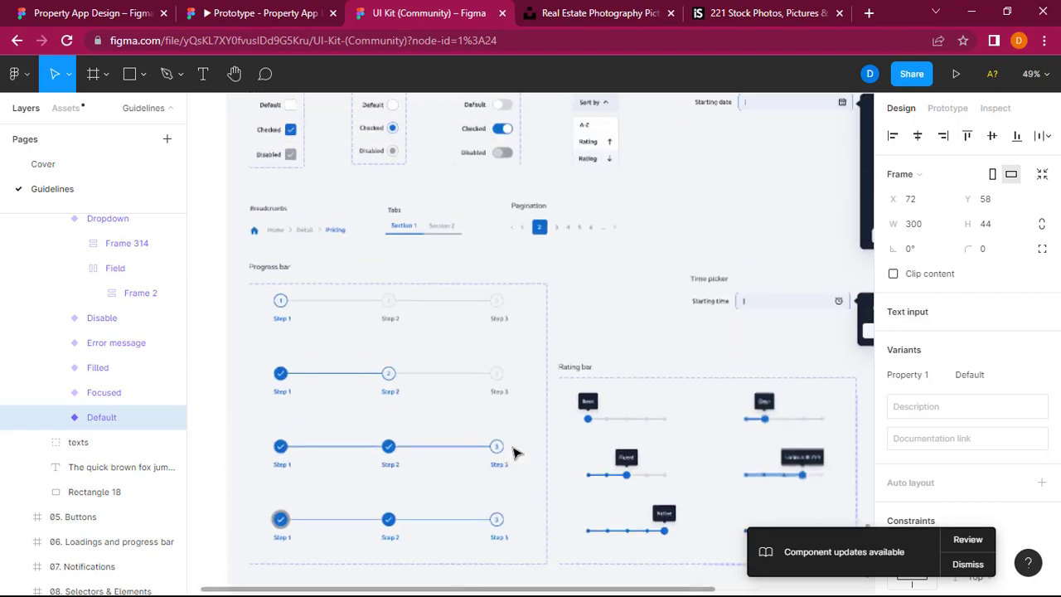
pyautogui.scroll(3, 550, 355)
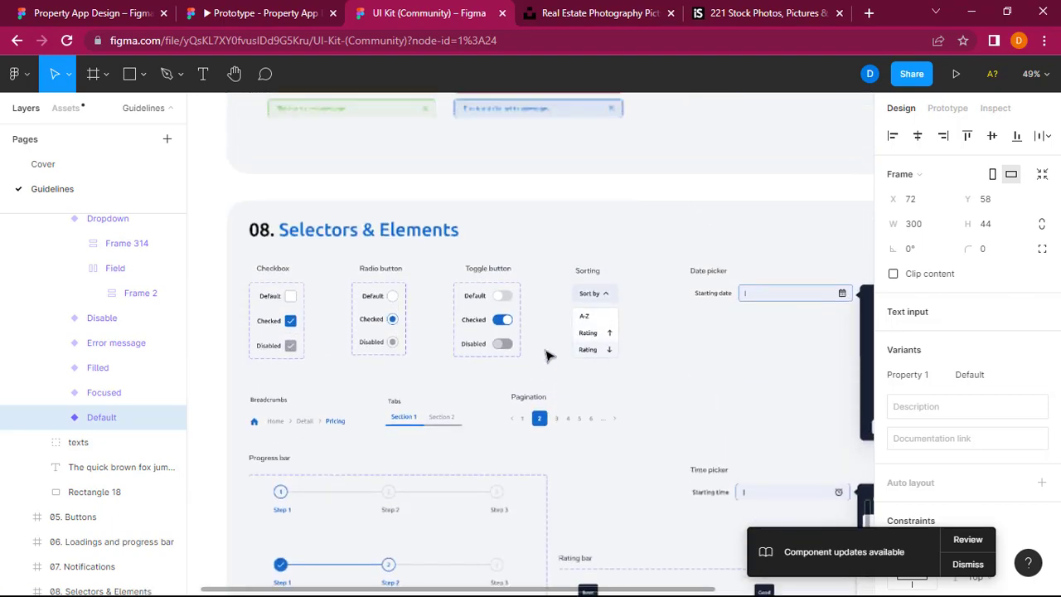
pyautogui.scroll(6, 574, 228)
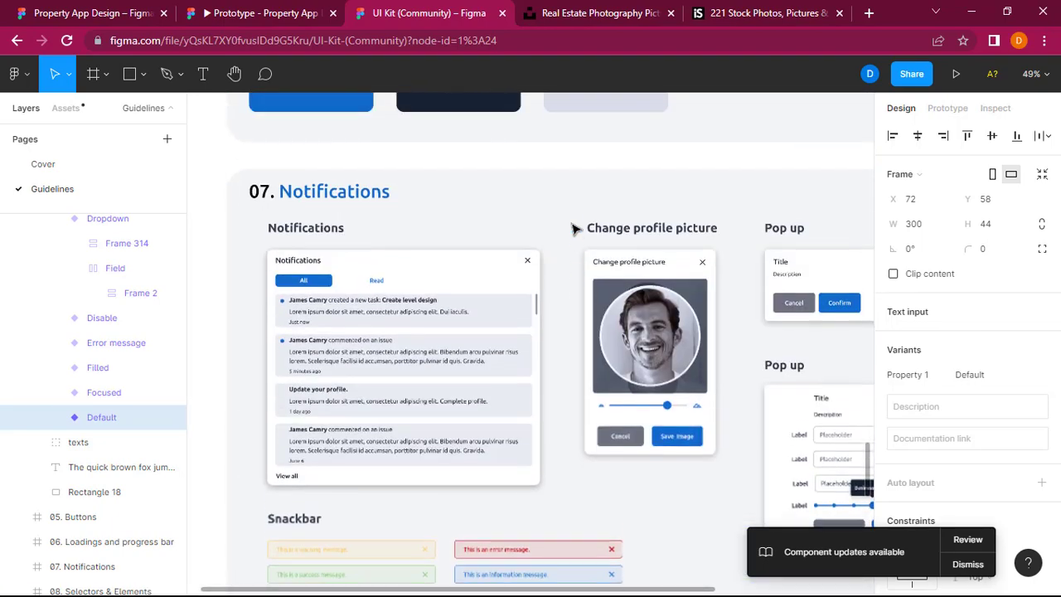
pyautogui.scroll(1, 575, 229)
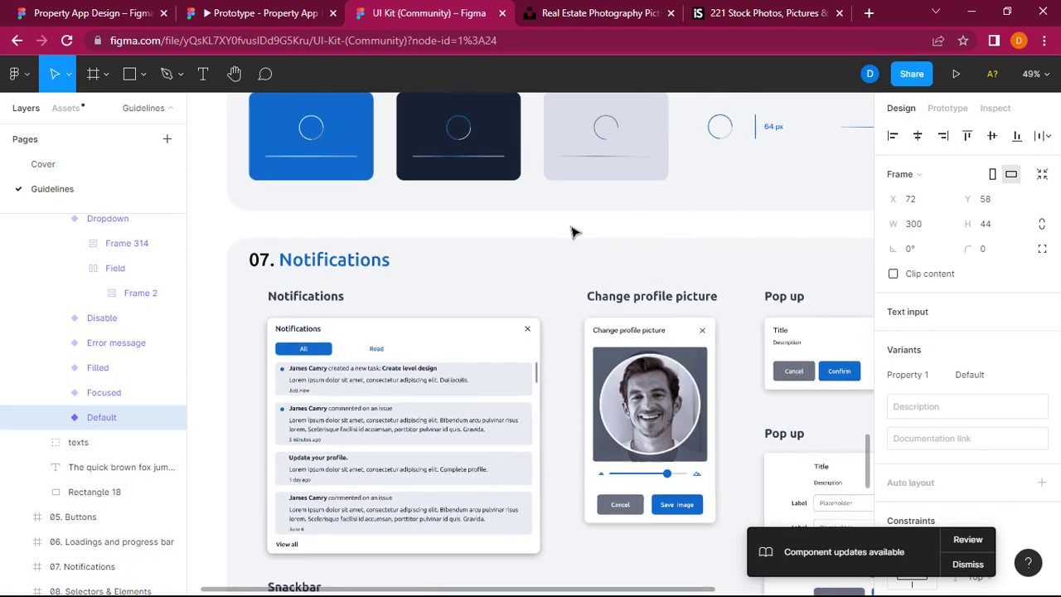
# Step: Copy the UI Kit's title-and-description pop-up with Cancel and Confirm buttons into the blue "Reach Out to Us" section at about X 821, Y 2039
pyautogui.hscroll(2, 572, 230)
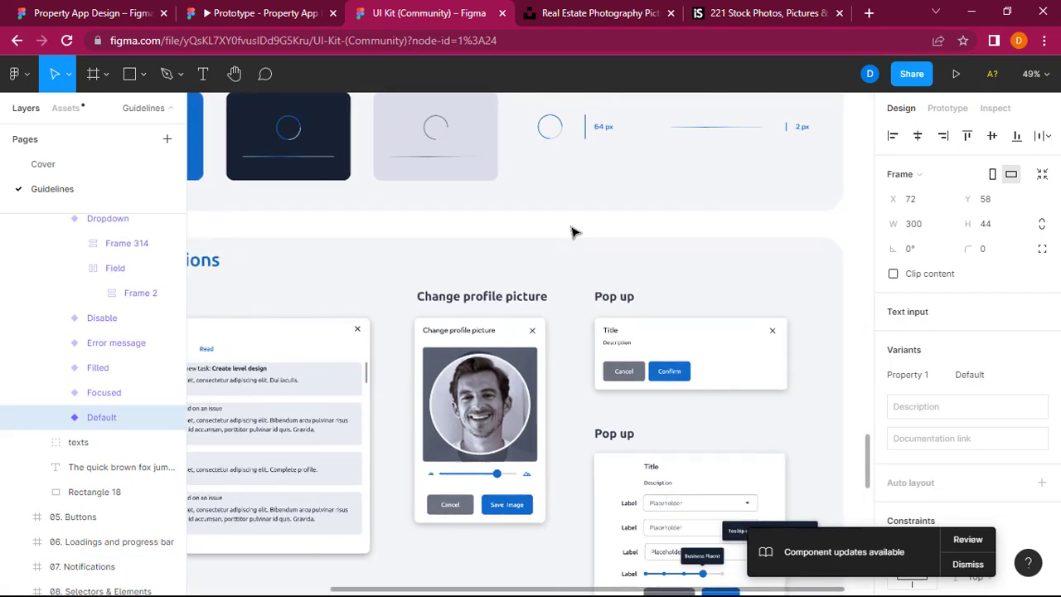
pyautogui.click(746, 390)
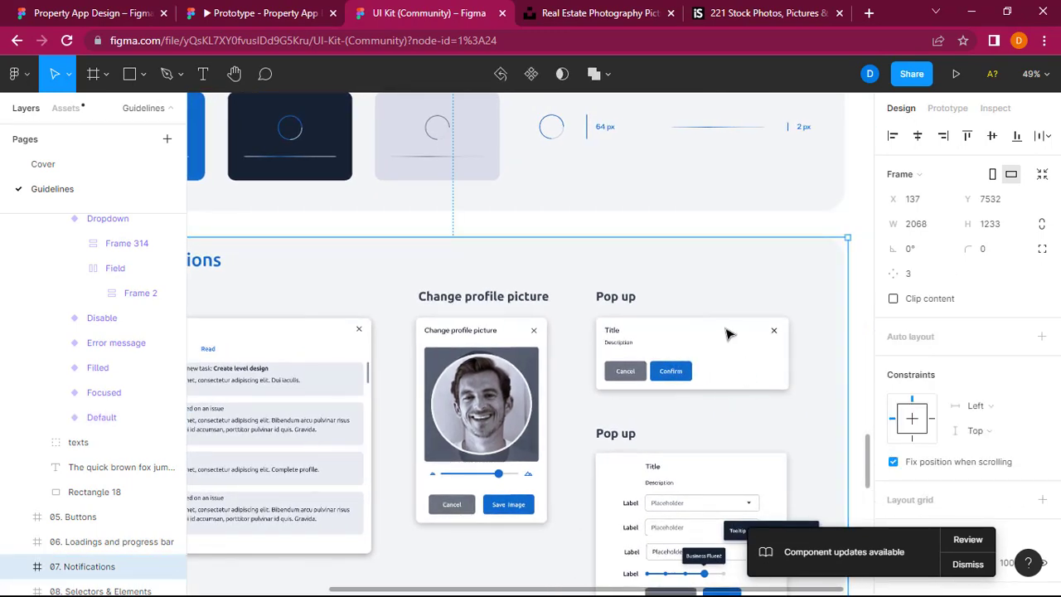
pyautogui.click(731, 333)
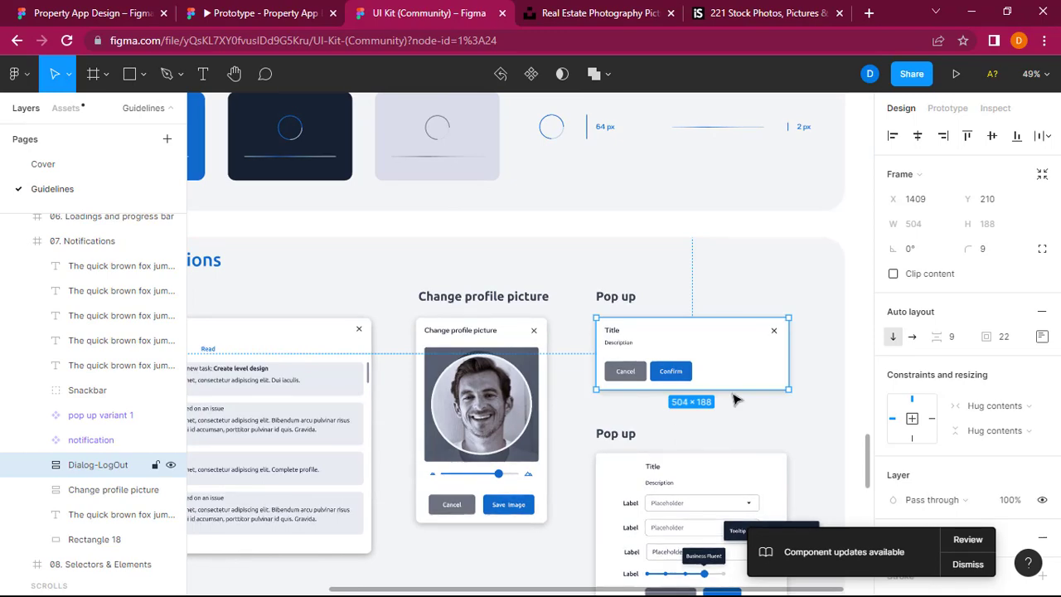
pyautogui.click(94, 13)
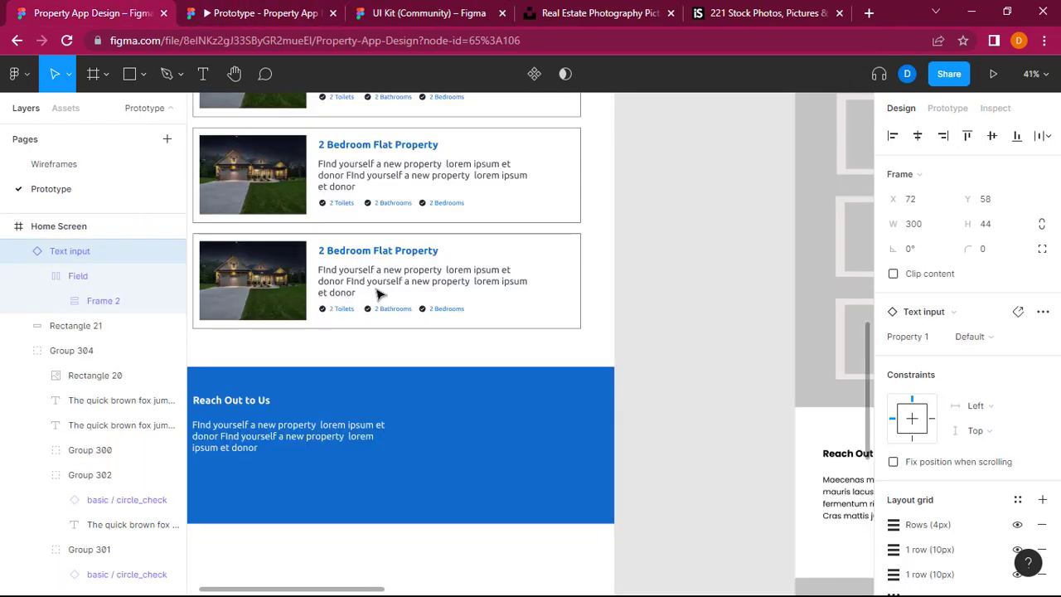
pyautogui.click(496, 421)
pyautogui.hotkey('ctrl', 'v')
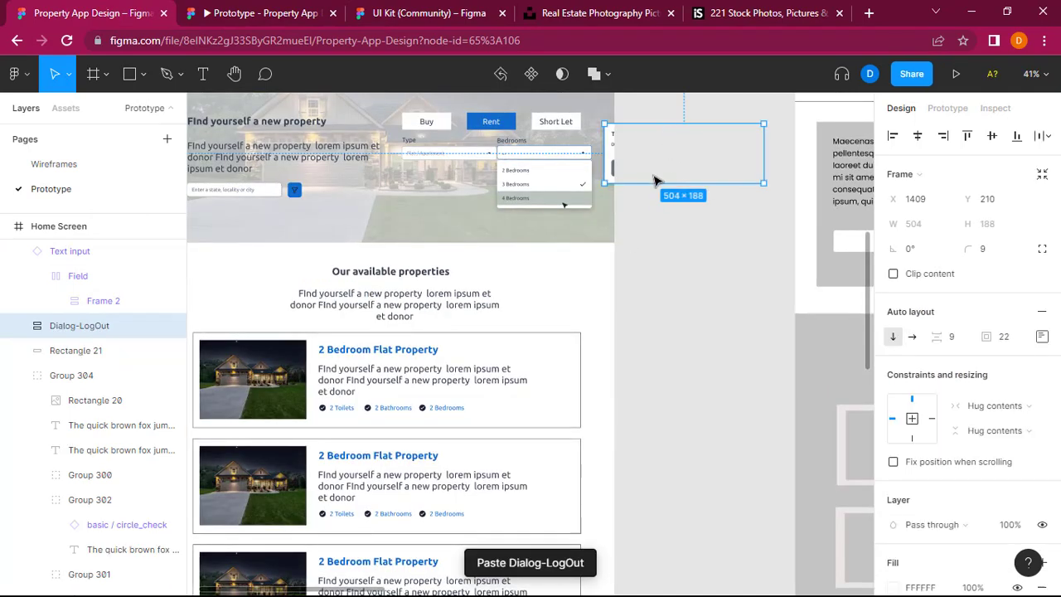
pyautogui.moveTo(654, 178); pyautogui.dragTo(437, 315)
pyautogui.scroll(2, 386, 312)
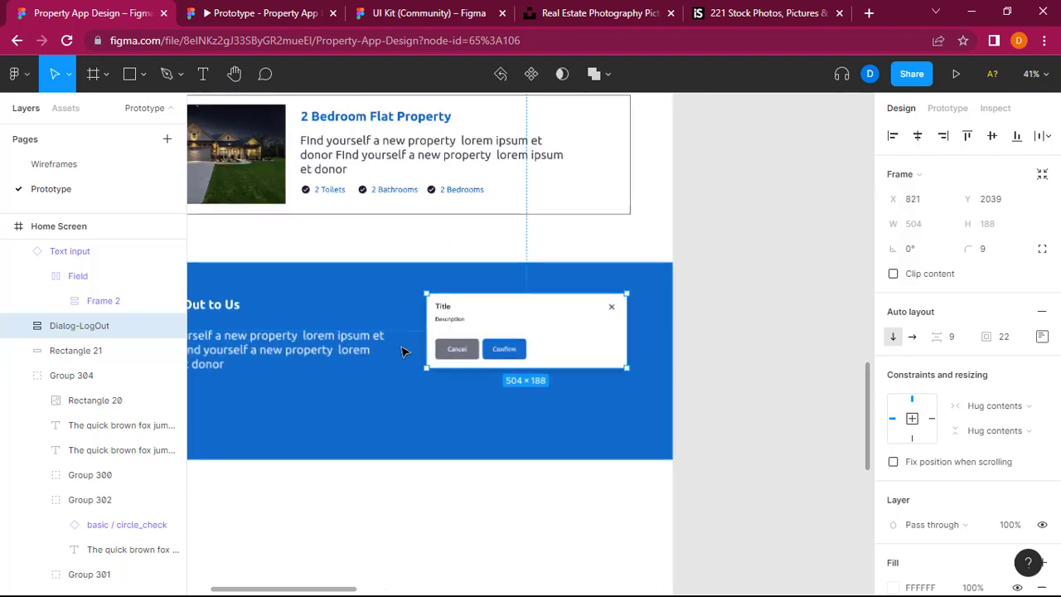
# Step: Delete the pasted pop-up's title row and button row, and stretch the remaining Description box to a height of 188
pyautogui.doubleClick(614, 310)
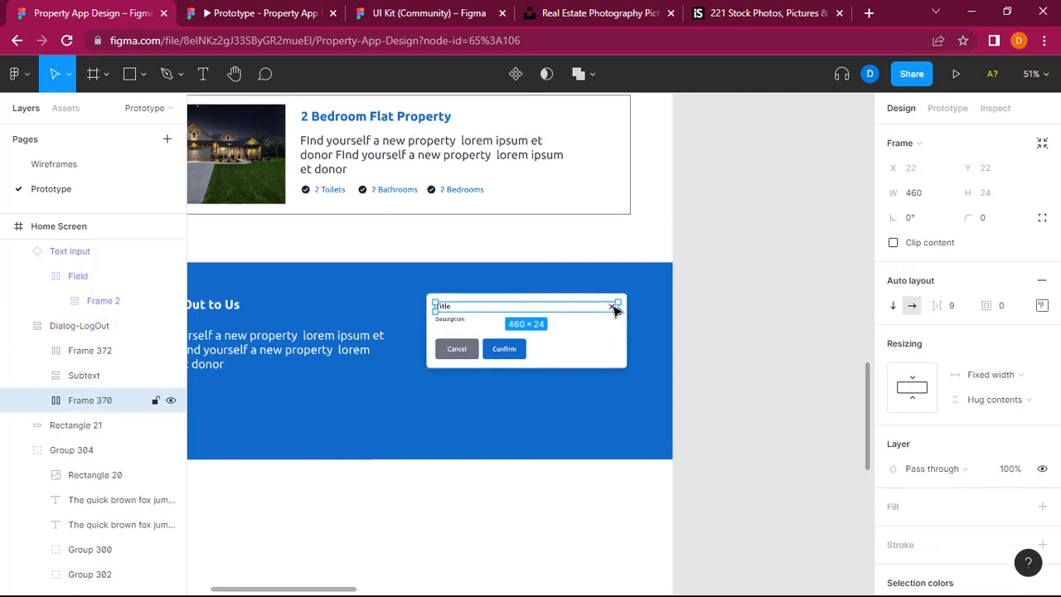
pyautogui.press('Delete')
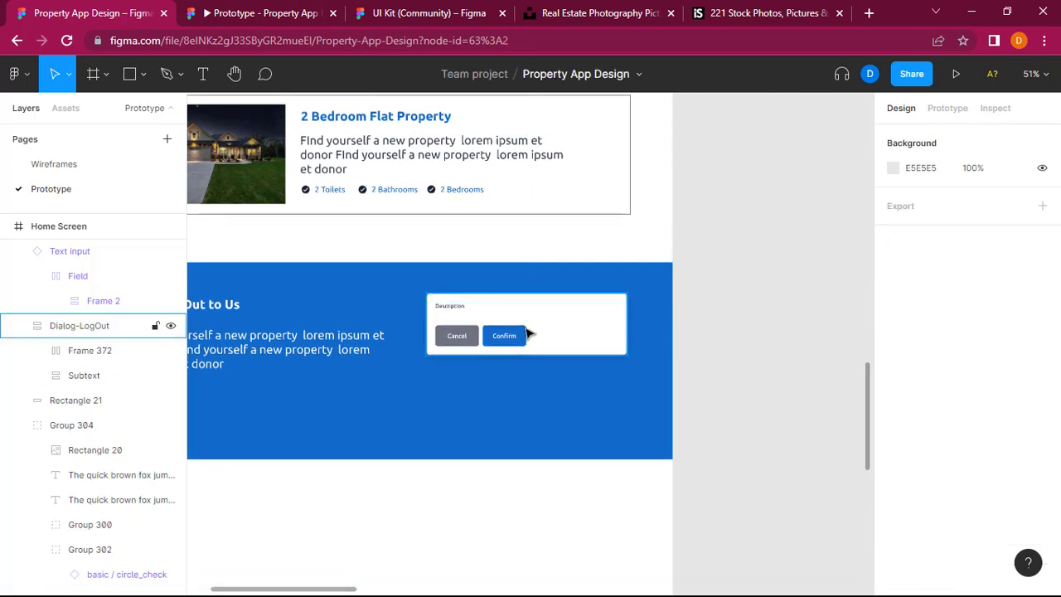
pyautogui.click(469, 336)
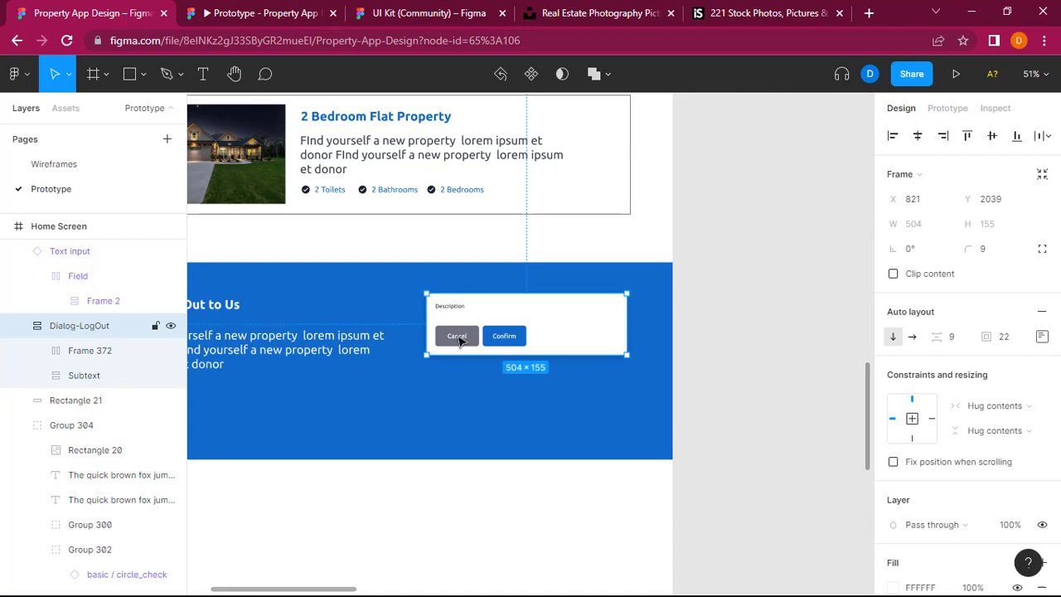
pyautogui.doubleClick(455, 342)
pyautogui.press('Delete')
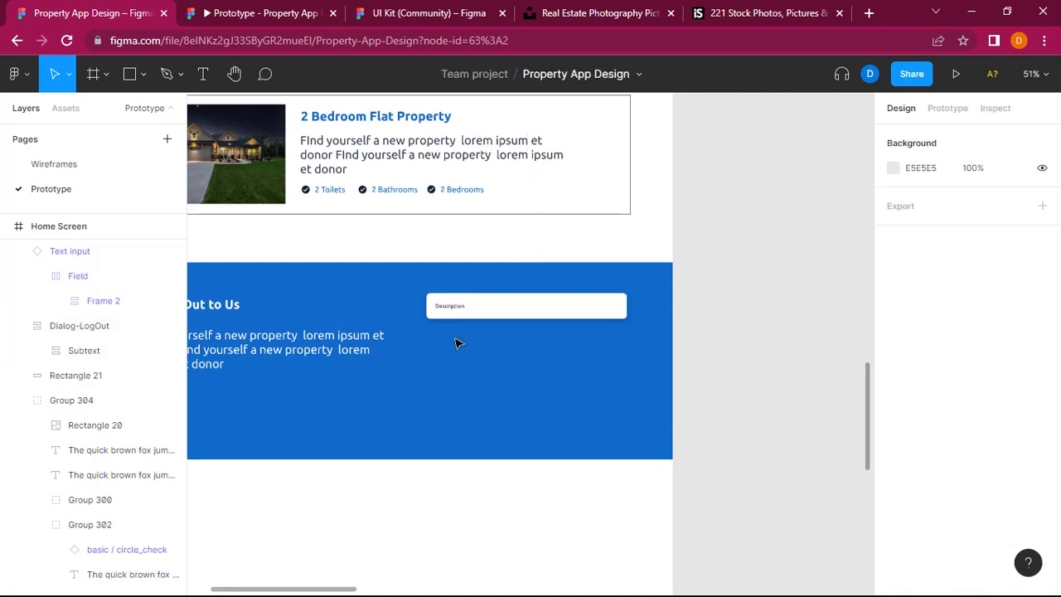
pyautogui.click(510, 317)
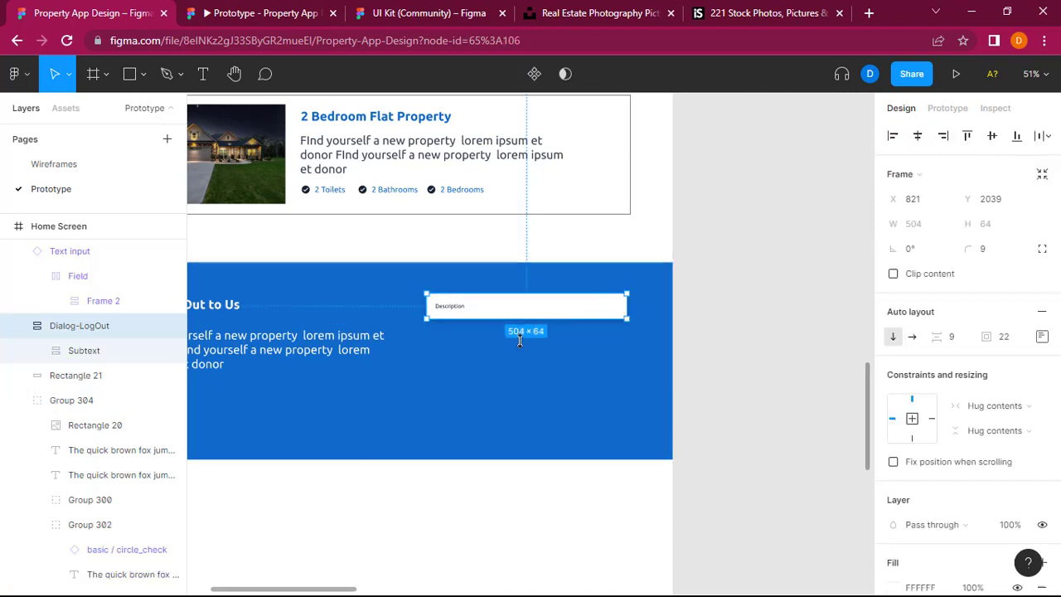
pyautogui.moveTo(510, 316); pyautogui.dragTo(523, 372)
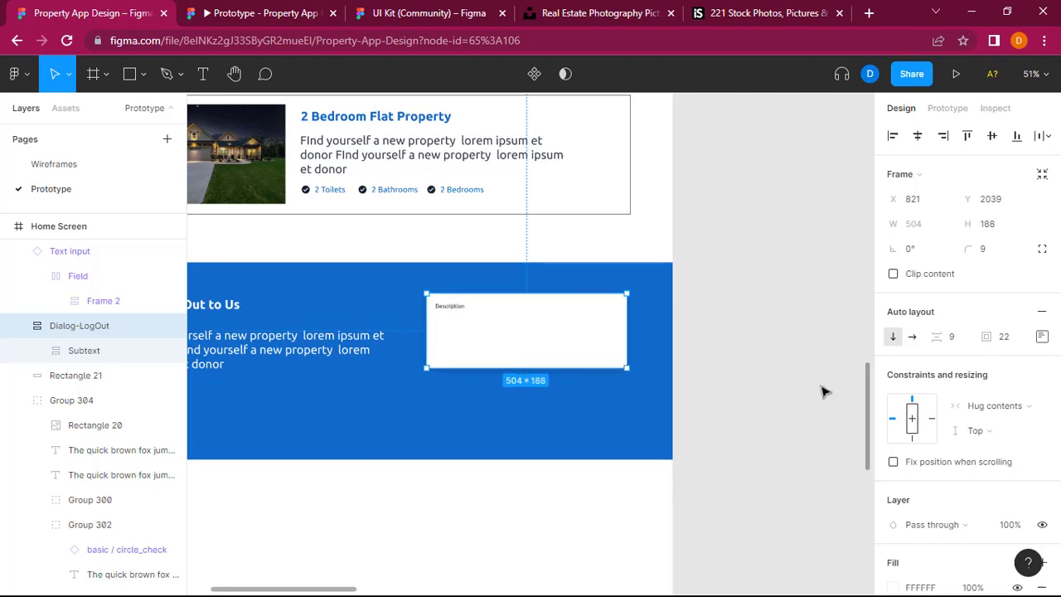
# Step: Check the wireframe's contact form, and paste a second copy of the pop-up over the blue section at about X 1051, Y 2162
pyautogui.hscroll(10, 823, 391)
pyautogui.hscroll(3, 823, 391)
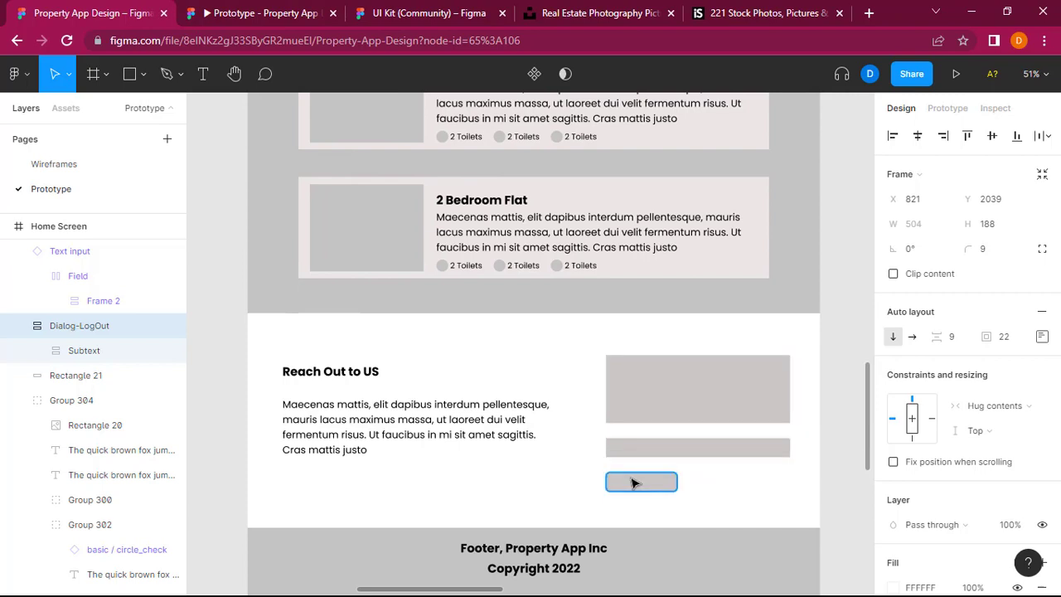
pyautogui.hscroll(-15, 635, 484)
pyautogui.hscroll(-3, 632, 483)
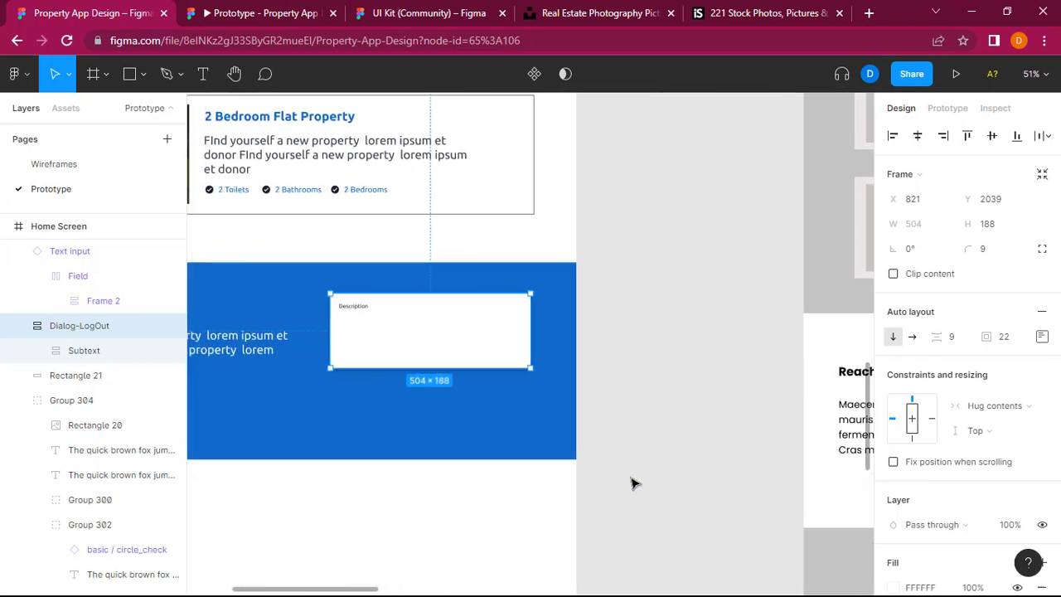
pyautogui.click(461, 435)
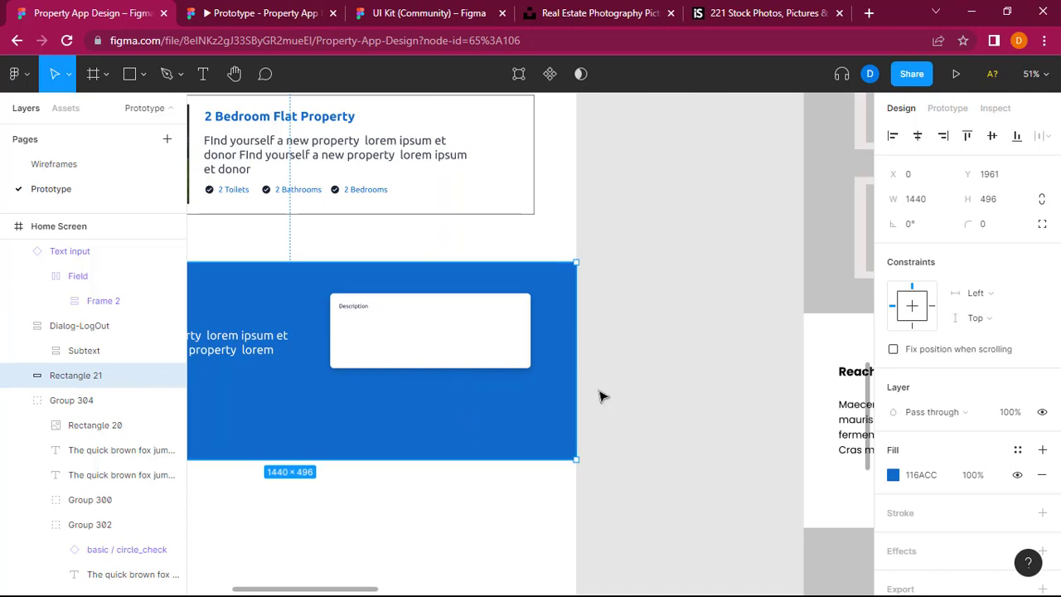
pyautogui.hotkey('ctrl', 'v')
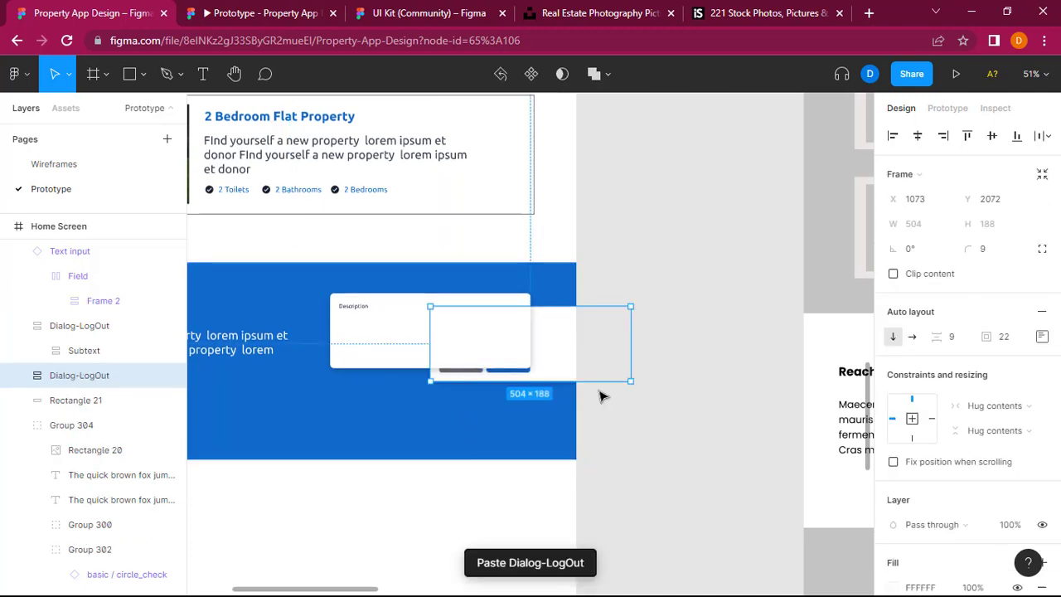
pyautogui.moveTo(562, 363); pyautogui.dragTo(547, 392)
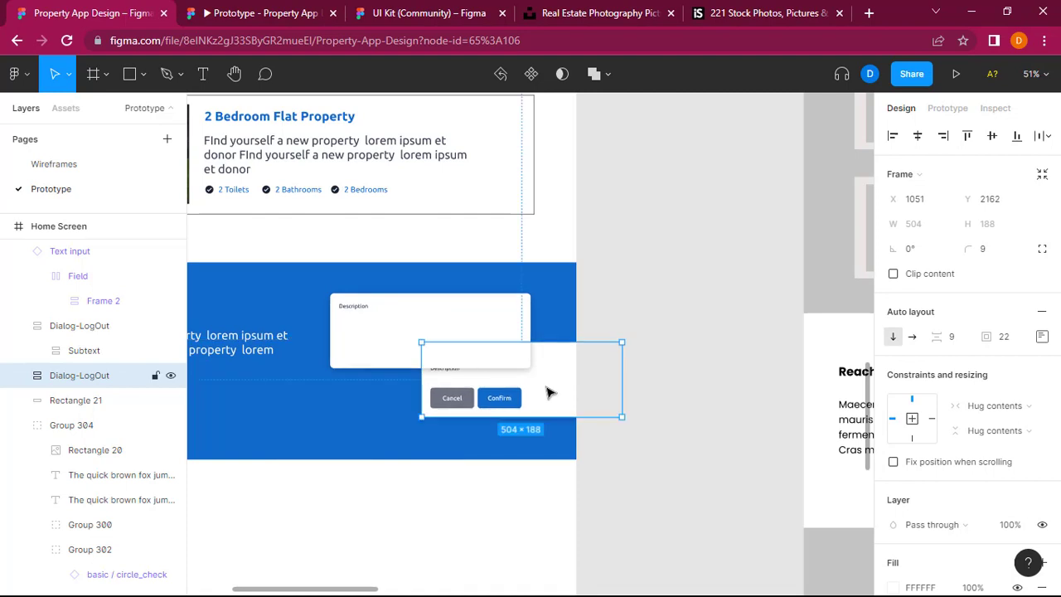
# Step: Pull the Cancel button out of the second pop-up onto the blue background below the Description box, and delete that pop-up's Confirm button
pyautogui.doubleClick(457, 405)
pyautogui.doubleClick(470, 402)
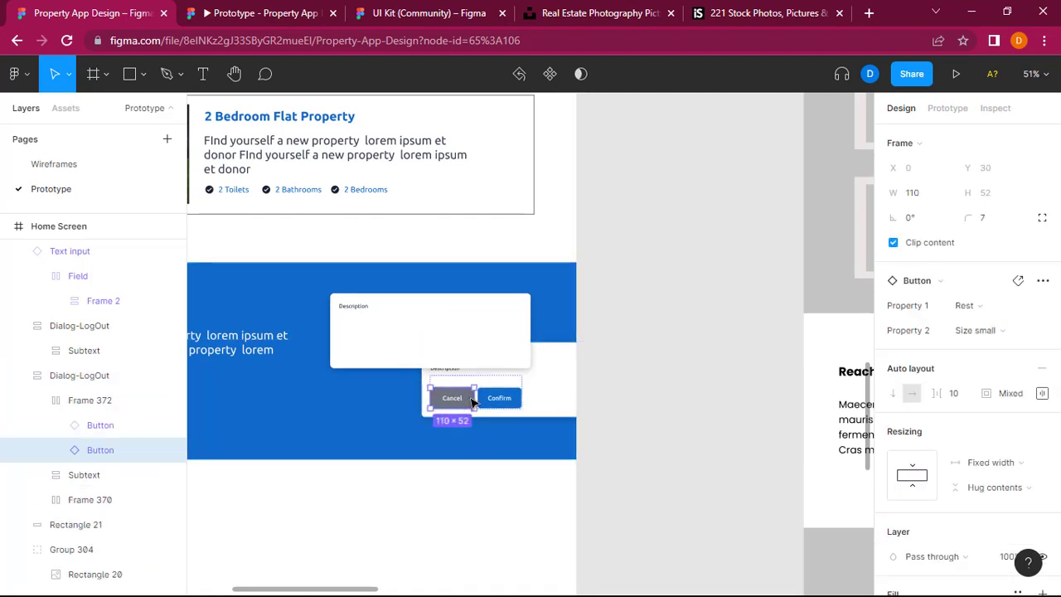
pyautogui.moveTo(468, 406); pyautogui.dragTo(370, 419)
pyautogui.click(455, 400)
pyautogui.doubleClick(456, 399)
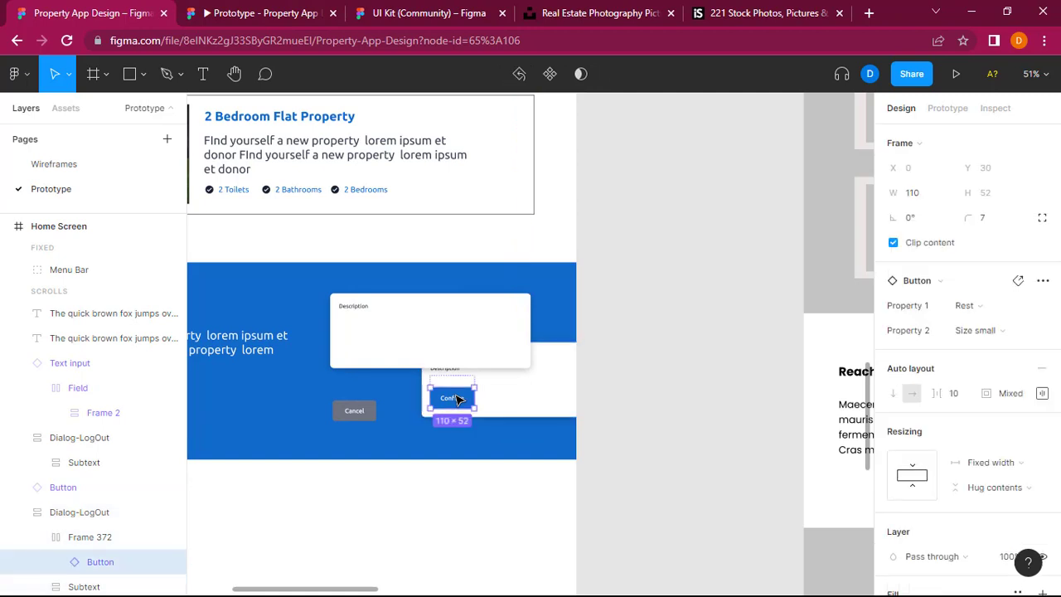
pyautogui.press('Delete')
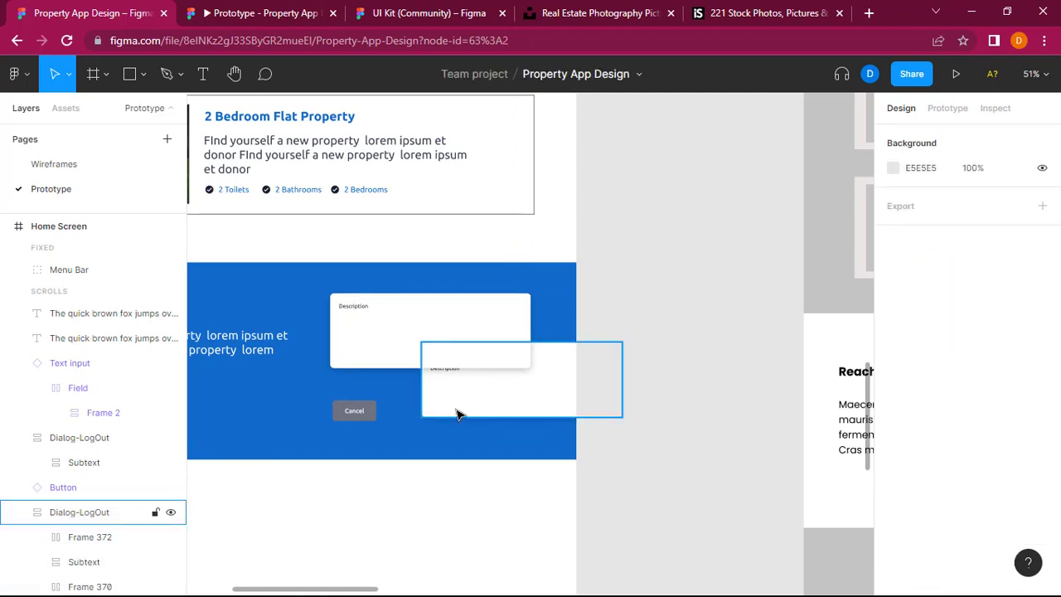
# Step: Shift the second pop-up lower to Y 2209 and delete its title text and close icon
pyautogui.moveTo(500, 417); pyautogui.dragTo(500, 436)
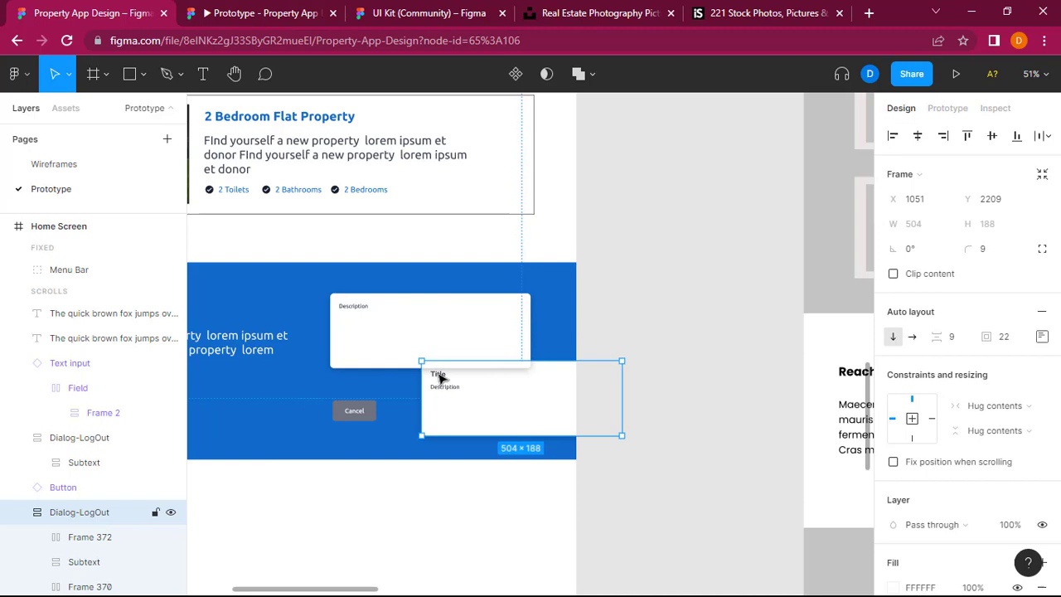
pyautogui.doubleClick(438, 374)
pyautogui.doubleClick(437, 374)
pyautogui.press('Delete')
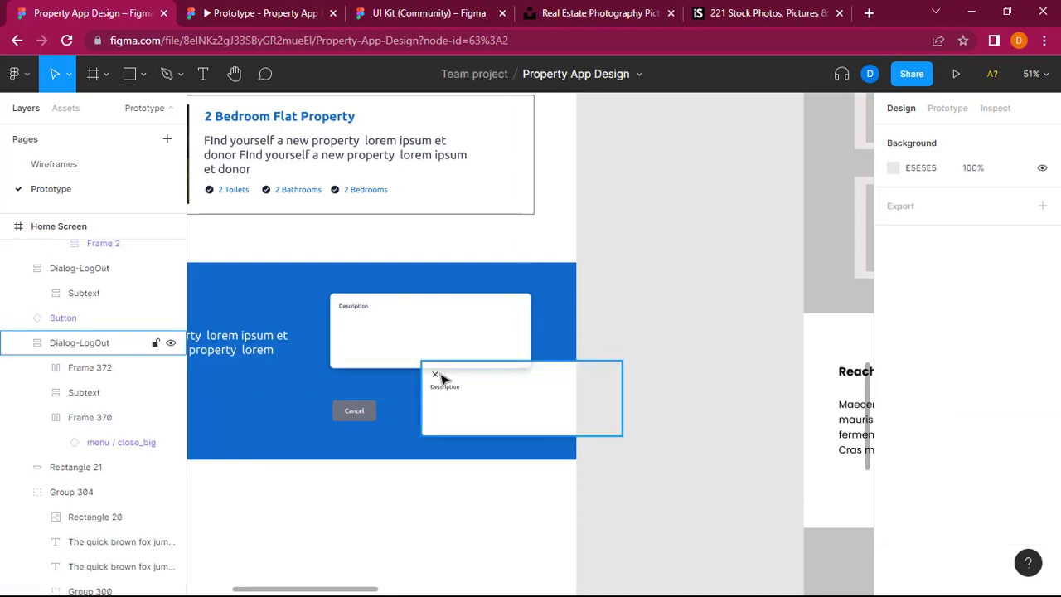
pyautogui.doubleClick(439, 379)
pyautogui.press('Delete')
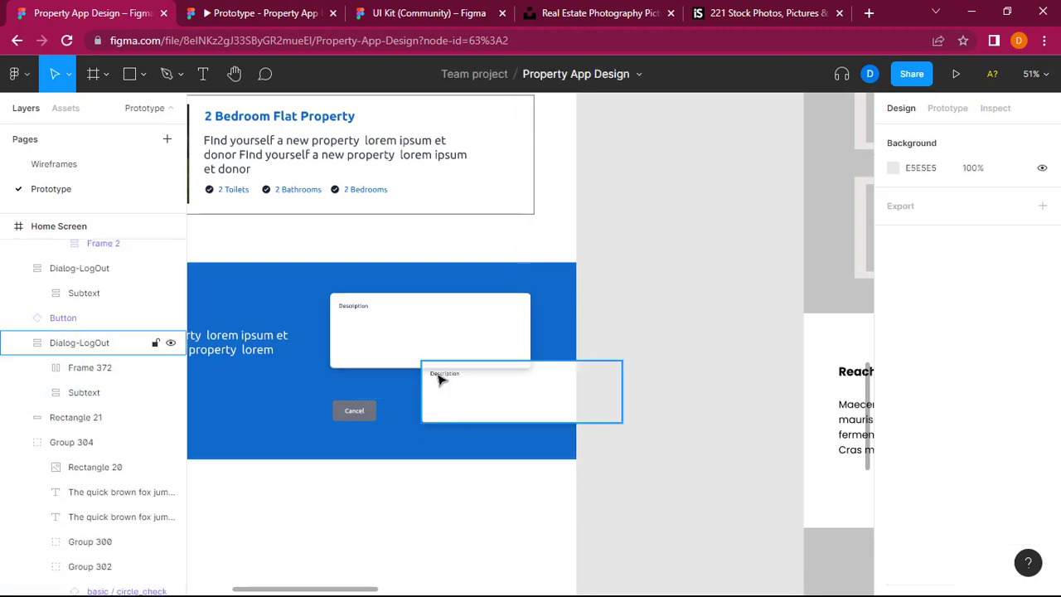
# Step: Shorten the second Description box to a height of 51 and place it at X 821 directly below the tall one
pyautogui.click(518, 418)
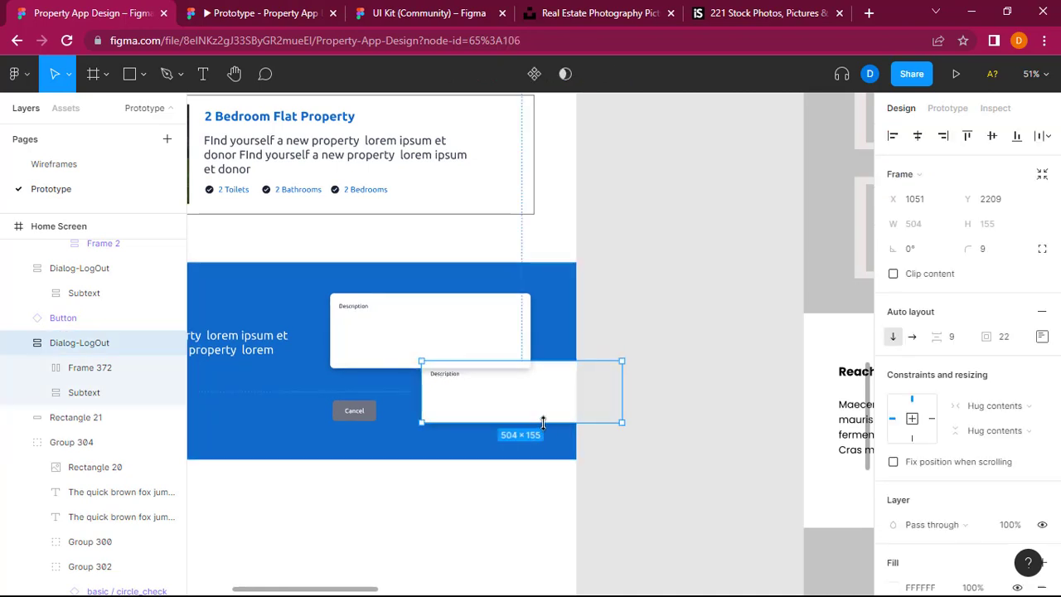
pyautogui.moveTo(543, 422); pyautogui.dragTo(481, 391)
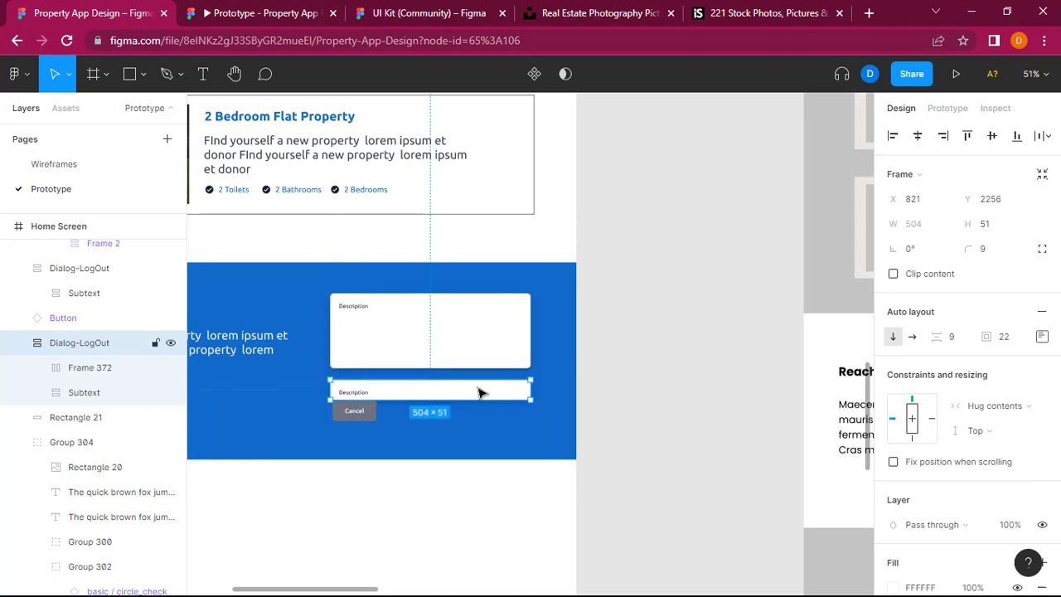
pyautogui.moveTo(381, 396); pyautogui.dragTo(379, 392)
# Step: Change the short box's placeholder text from Description to Name, and position the text within the box
pyautogui.doubleClick(352, 387)
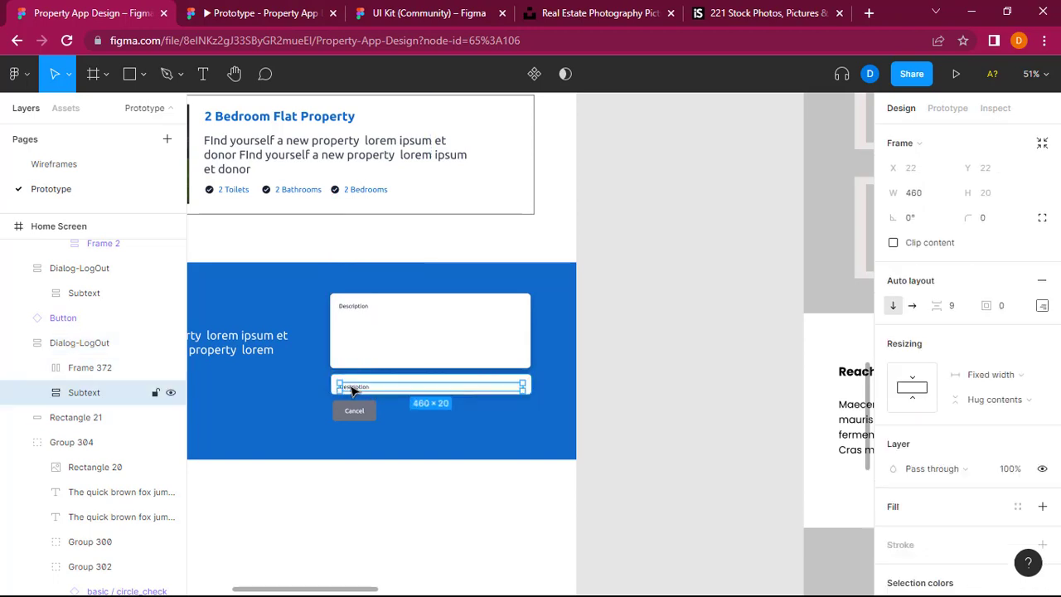
pyautogui.doubleClick(351, 387)
pyautogui.doubleClick(351, 387)
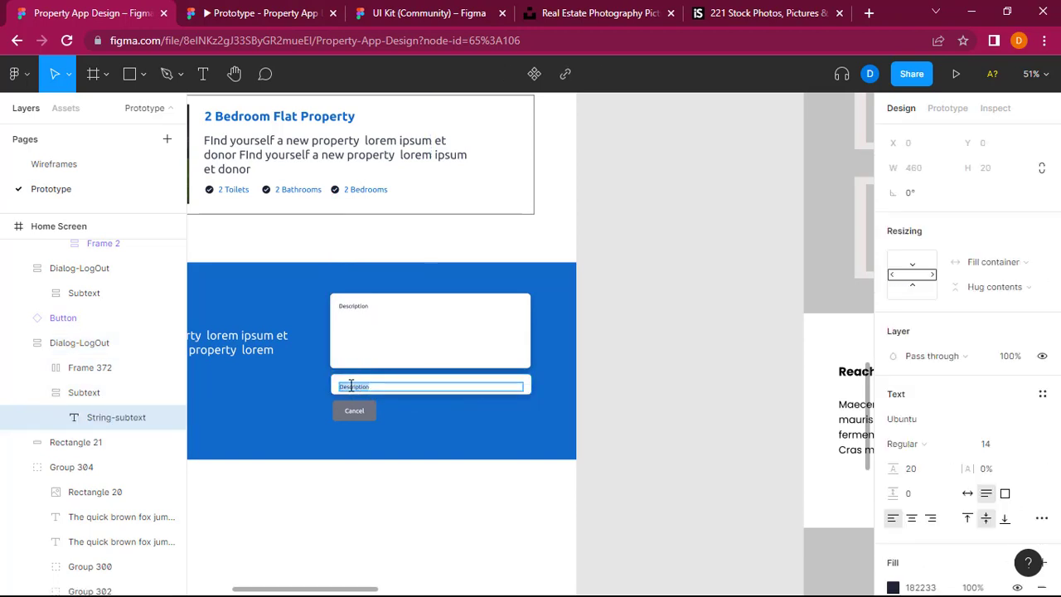
pyautogui.write('Name')
pyautogui.press('Escape')
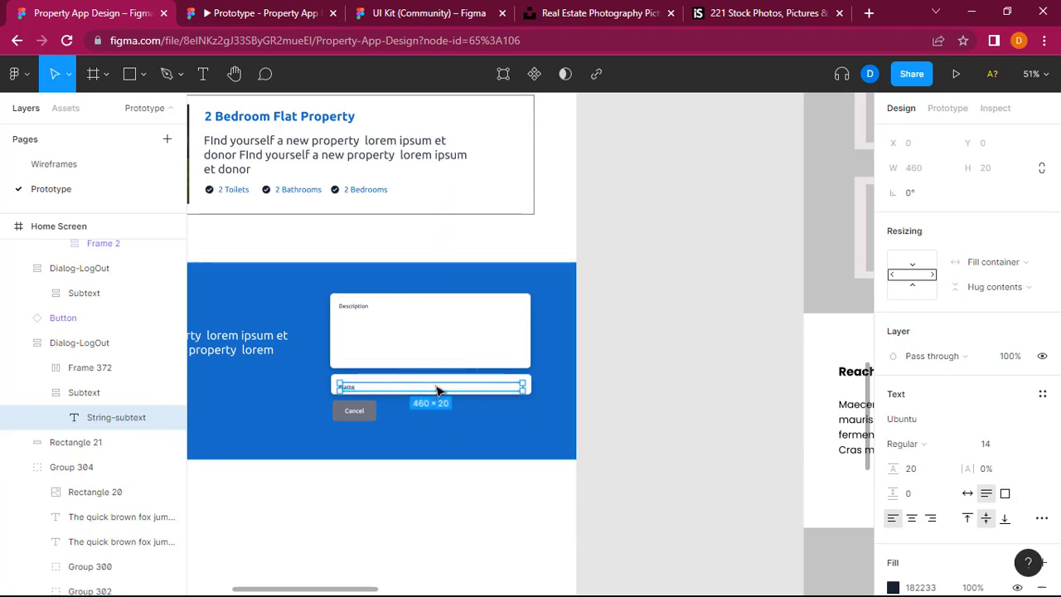
pyautogui.moveTo(435, 384); pyautogui.dragTo(435, 387)
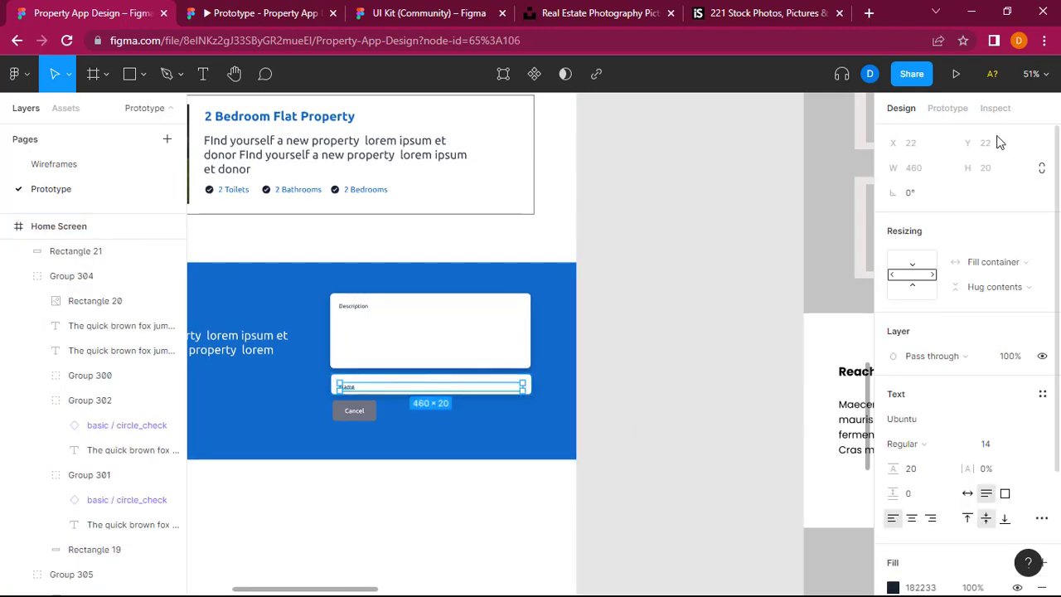
pyautogui.click(670, 363)
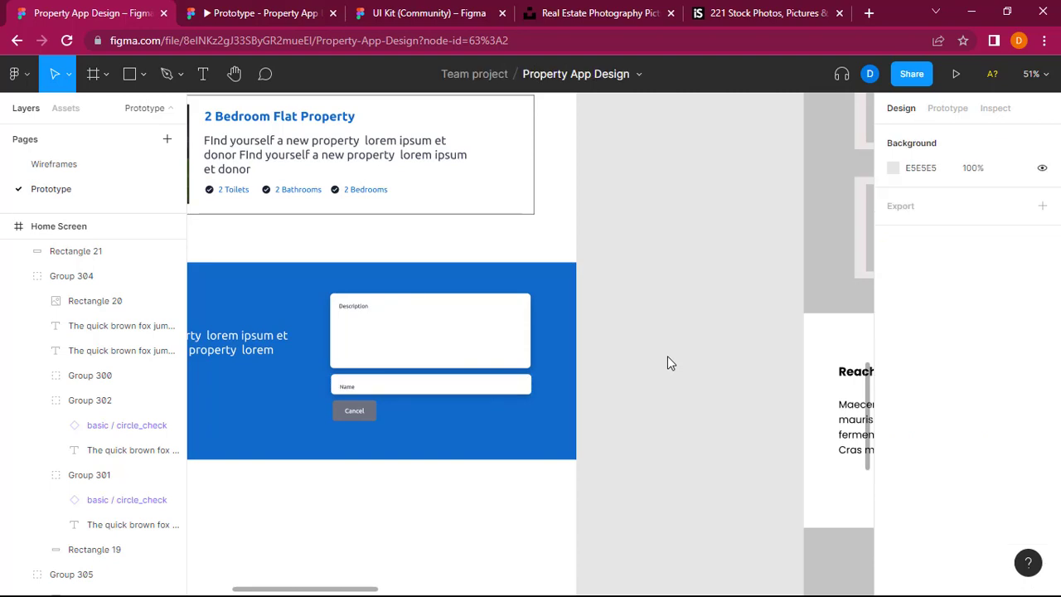
# Step: Place the Cancel button at X 821, Y 2313 under the Name field, and change its fill to white
pyautogui.click(361, 418)
pyautogui.moveTo(361, 422); pyautogui.dragTo(358, 426)
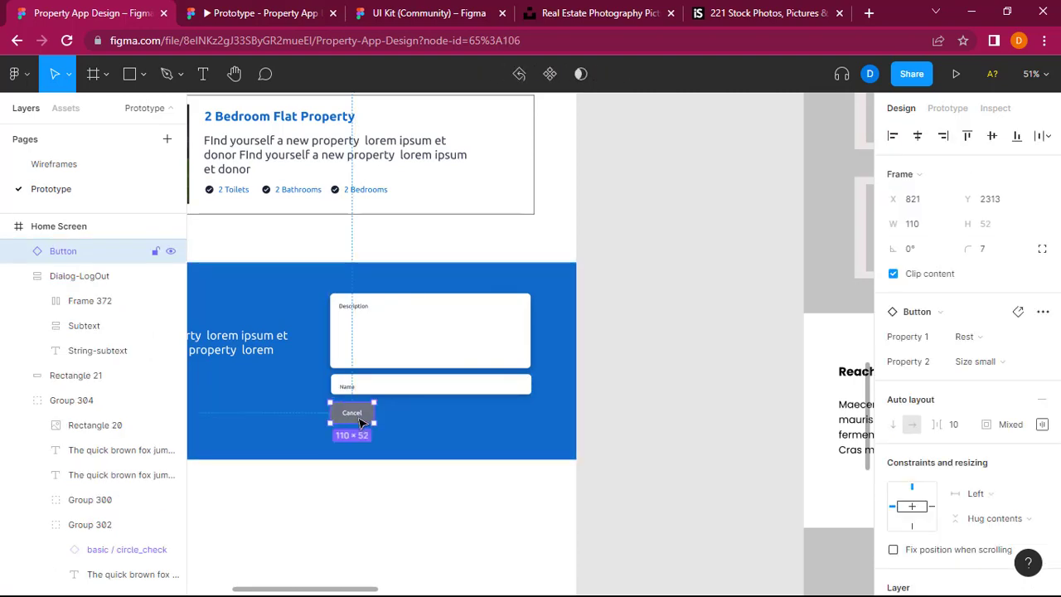
pyautogui.scroll(-3, 914, 525)
pyautogui.click(892, 500)
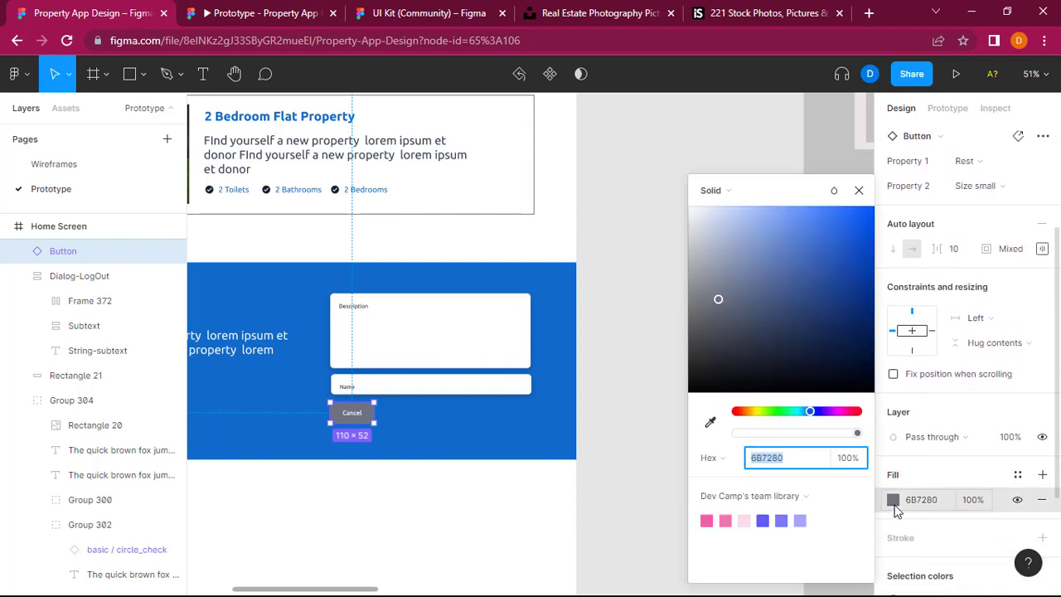
pyautogui.moveTo(704, 227); pyautogui.dragTo(682, 199)
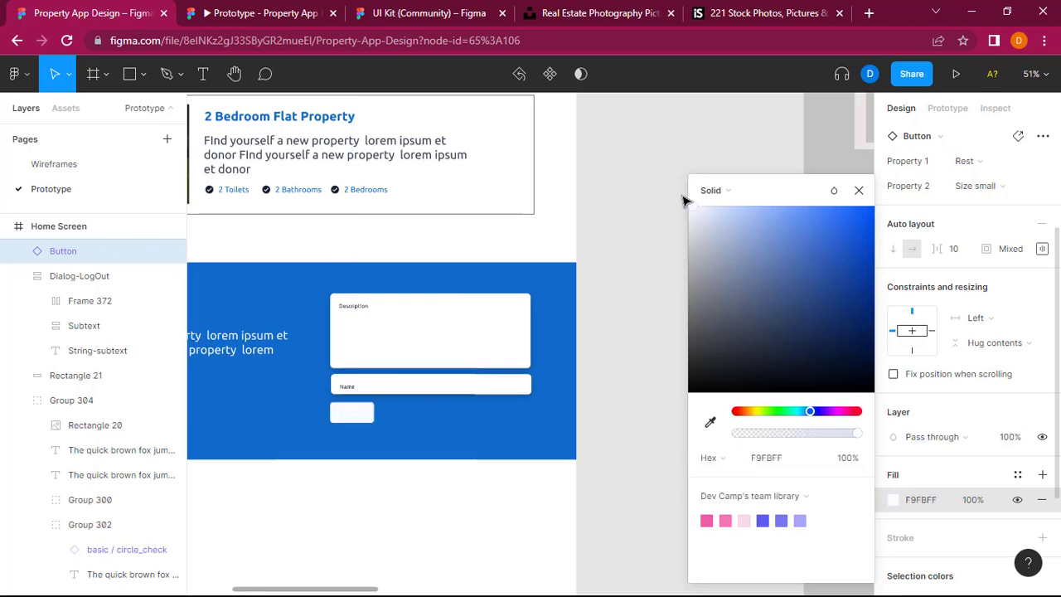
# Step: Recolor the white button's label to dark gray 3F3F3F and change its text to Submit
pyautogui.doubleClick(352, 419)
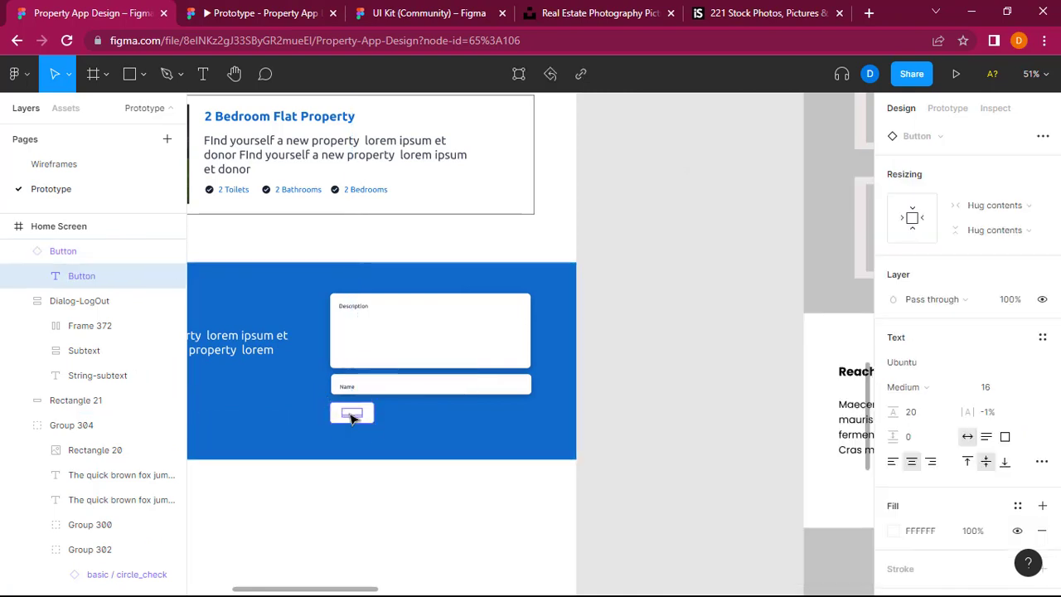
pyautogui.click(894, 530)
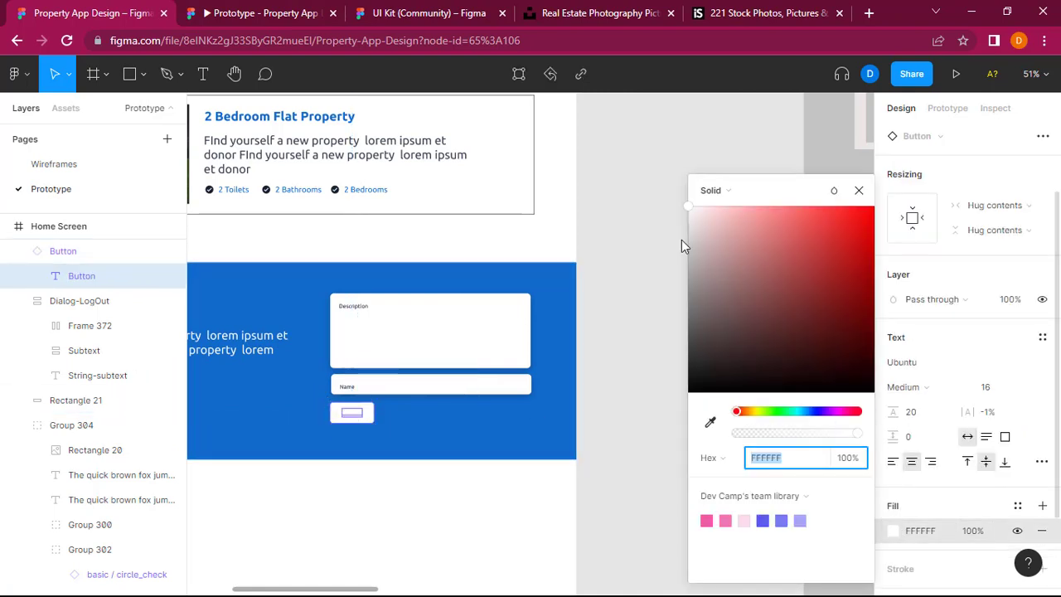
pyautogui.moveTo(694, 232); pyautogui.dragTo(688, 348)
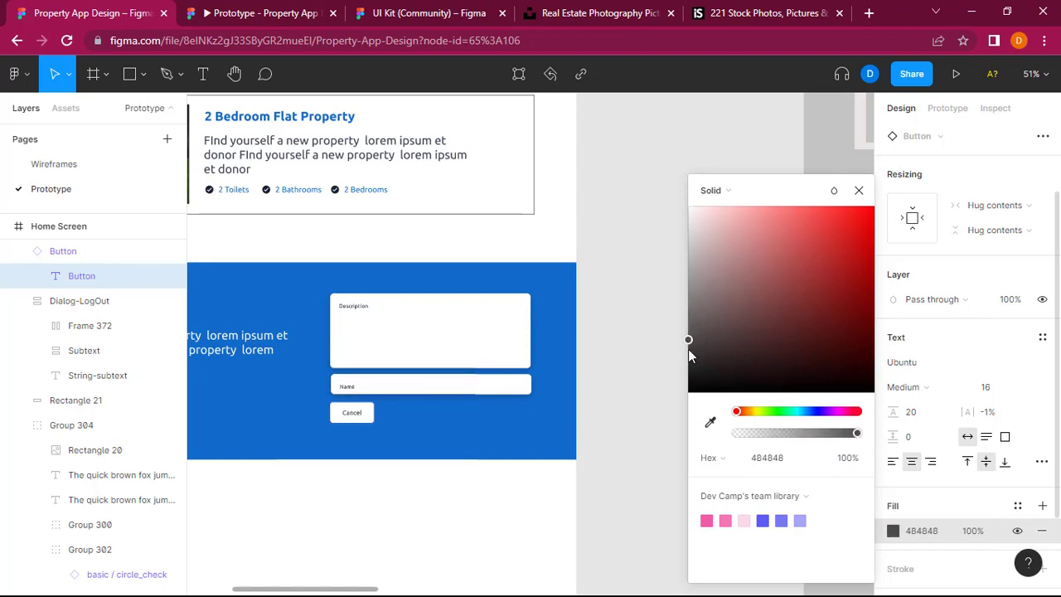
pyautogui.doubleClick(358, 414)
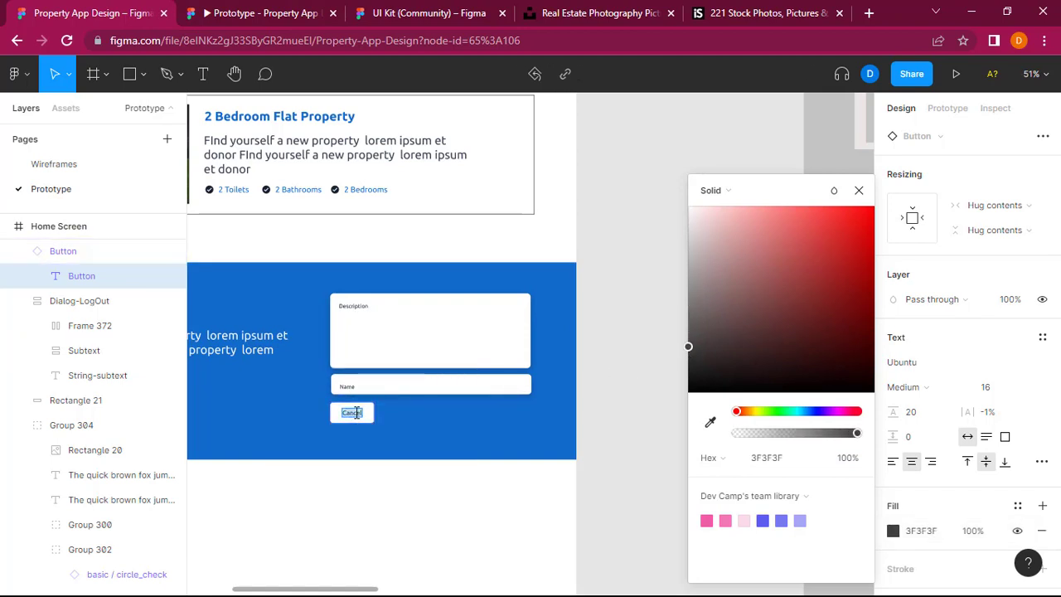
pyautogui.write('Submit')
pyautogui.press('Escape')
pyautogui.click(635, 377)
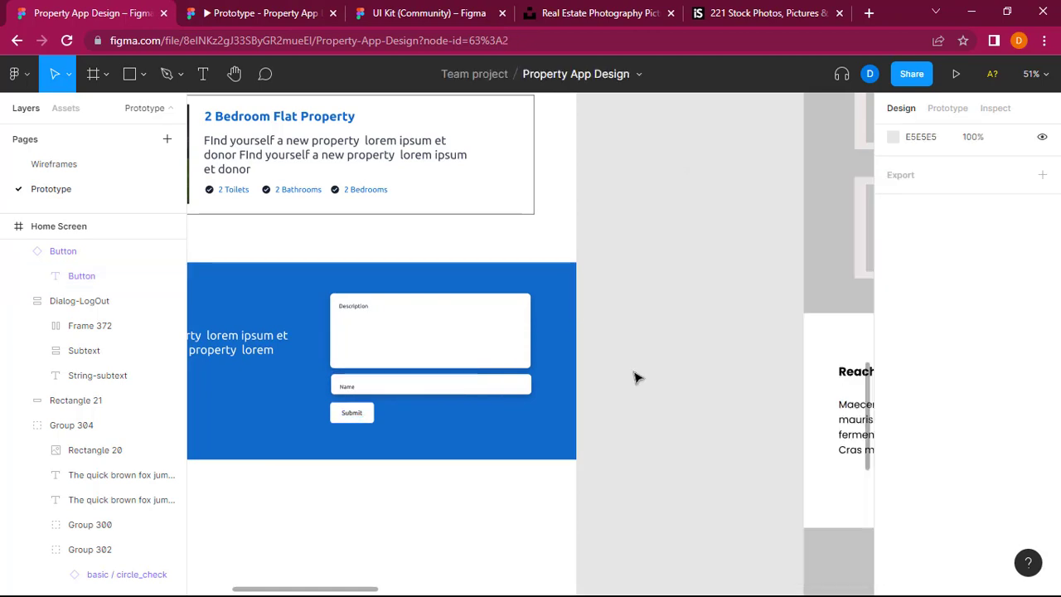
# Step: Compare the finished contact section and the overall Home Screen layout with the wireframe, down to the empty area below the form
pyautogui.scroll(-2, 635, 377)
pyautogui.hscroll(-3, 635, 377)
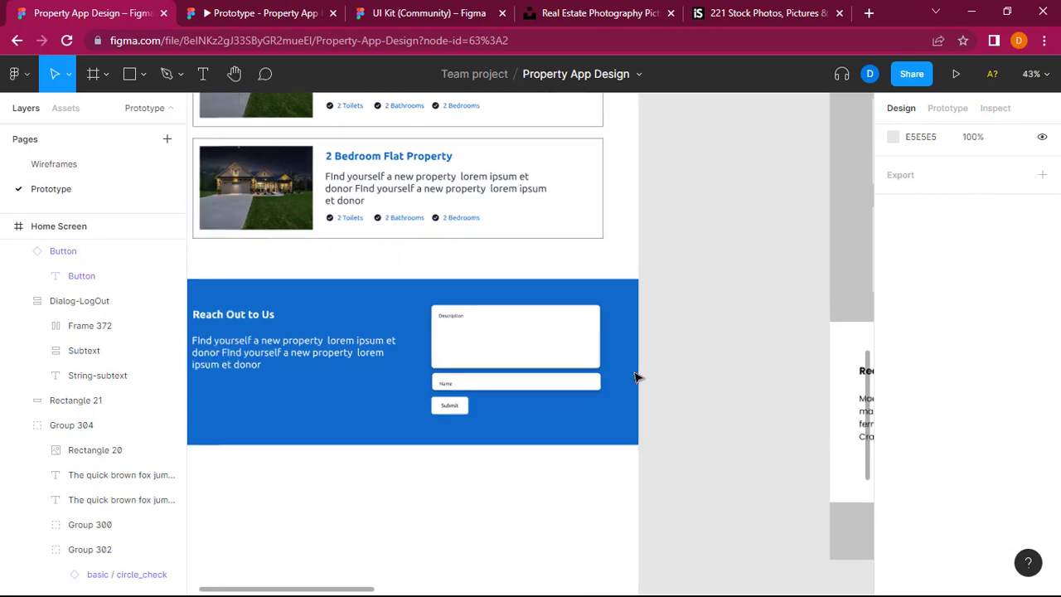
pyautogui.scroll(1, 635, 377)
pyautogui.hscroll(10, 635, 377)
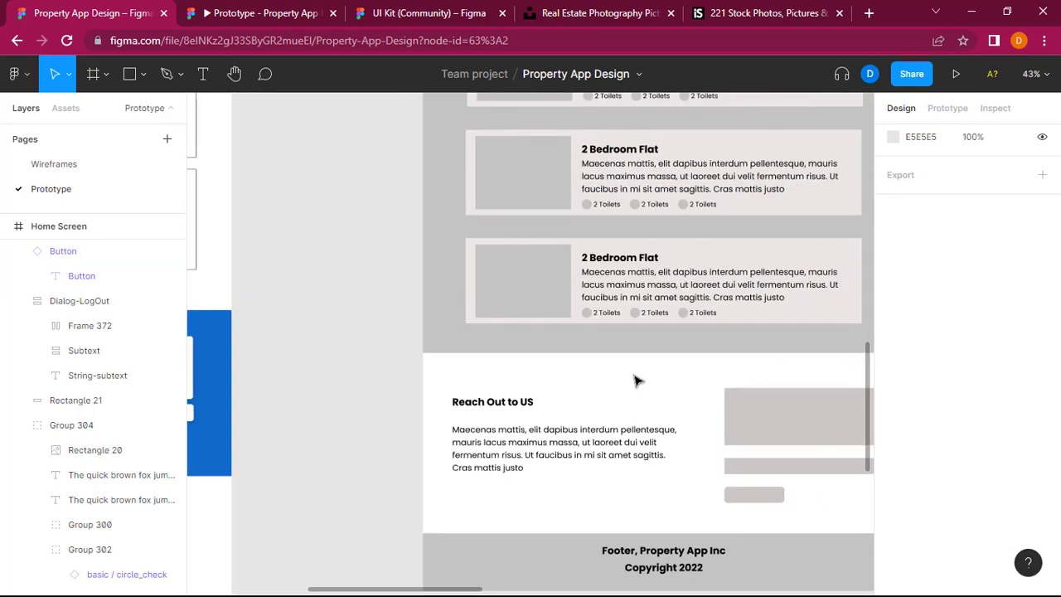
pyautogui.hscroll(-12, 635, 381)
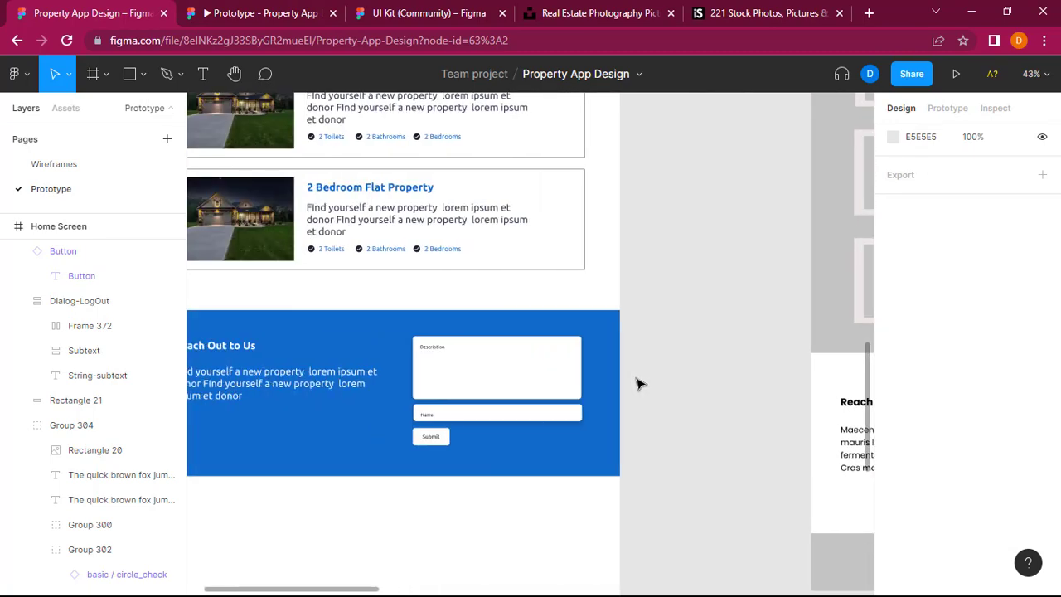
pyautogui.hscroll(-3, 639, 383)
pyautogui.scroll(-4, 638, 383)
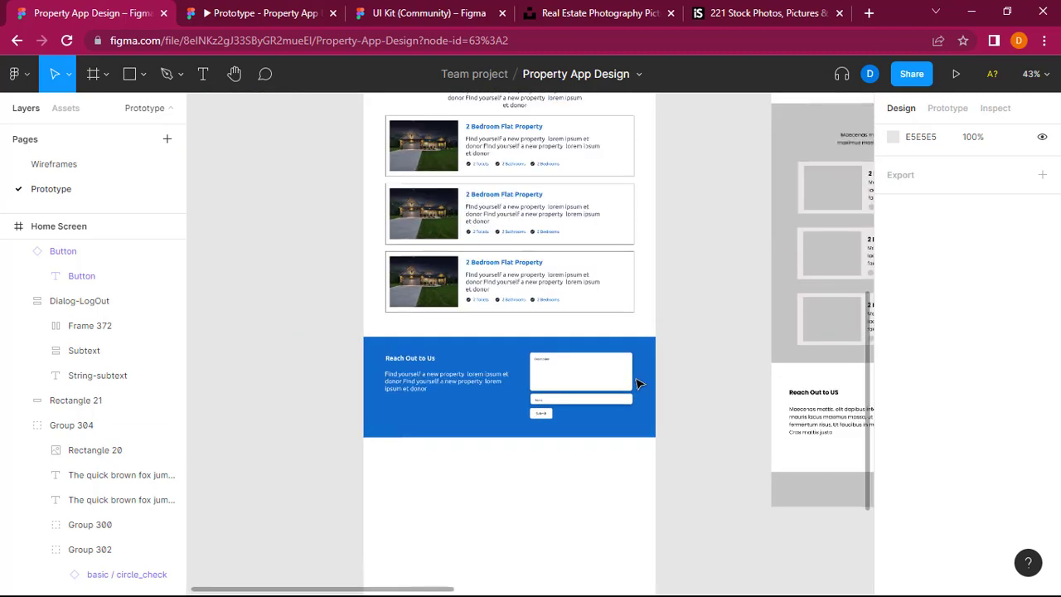
pyautogui.scroll(2, 637, 383)
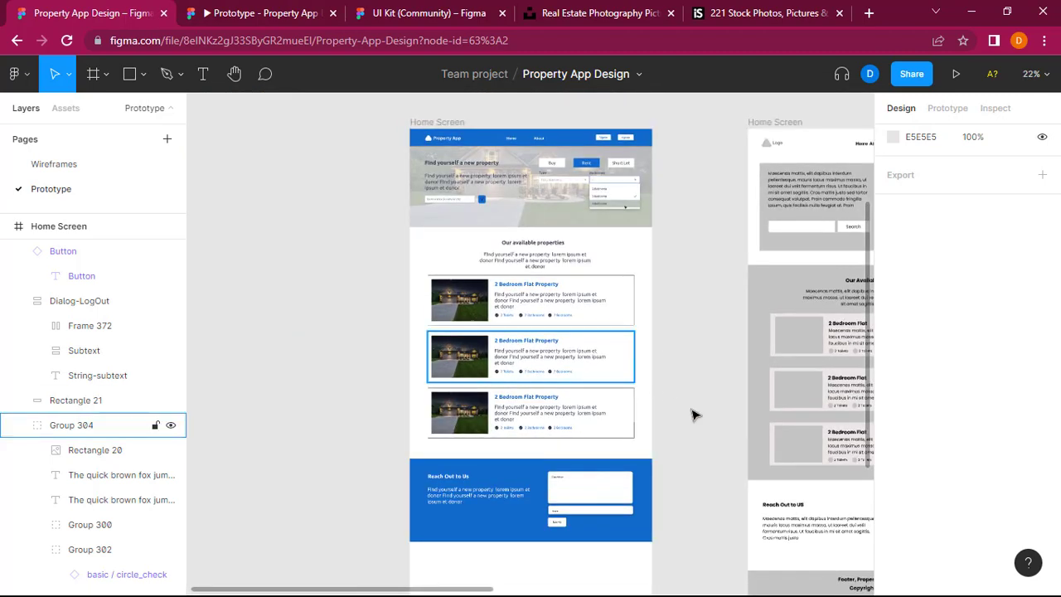
pyautogui.scroll(3, 694, 414)
pyautogui.scroll(-5, 693, 415)
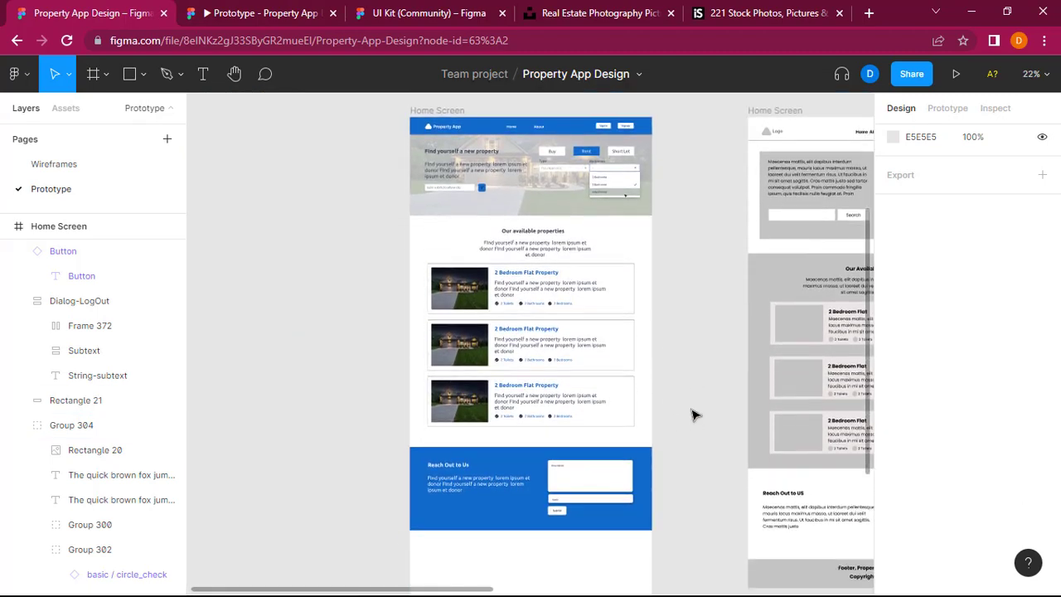
pyautogui.scroll(-1, 694, 414)
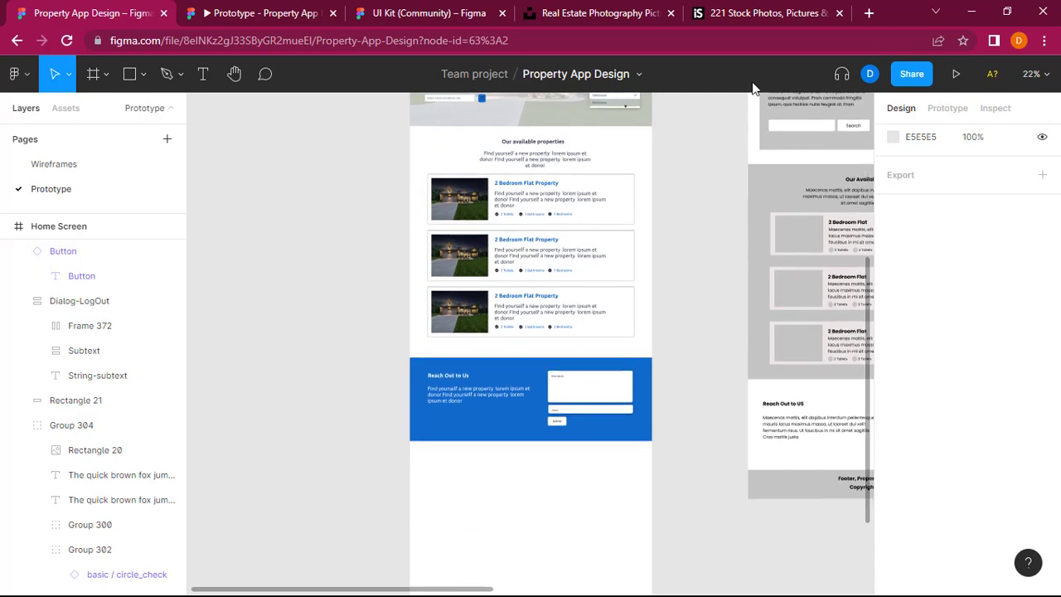
pyautogui.scroll(3, 730, 219)
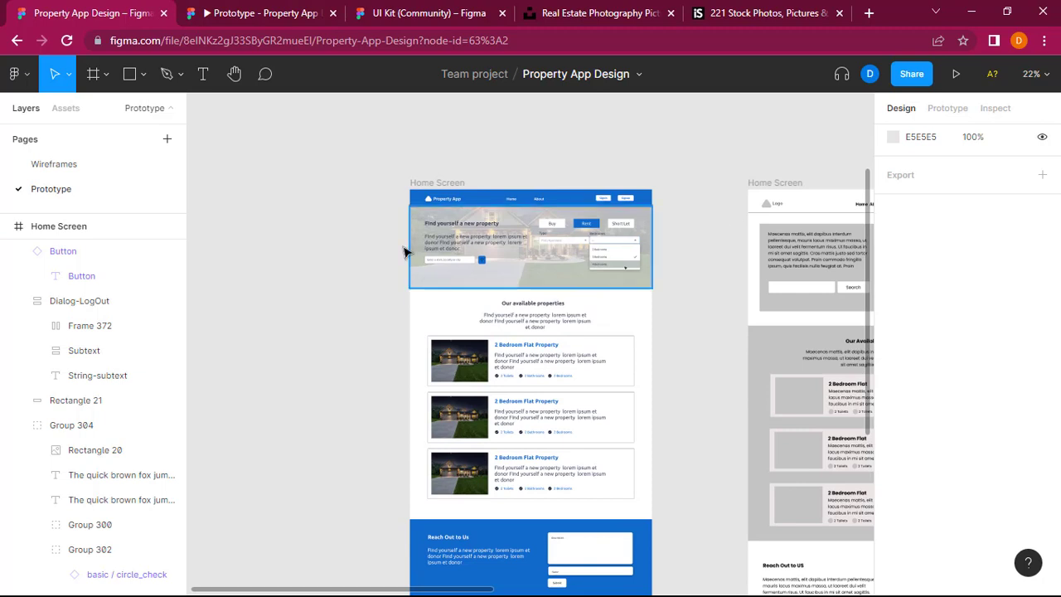
pyautogui.click(643, 328)
pyautogui.scroll(-5, 687, 462)
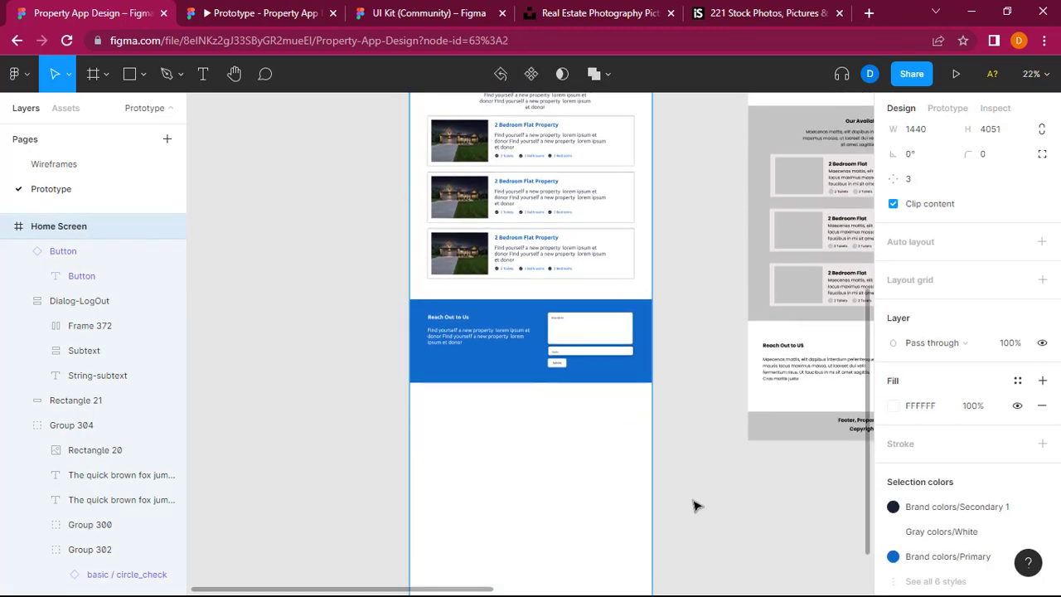
pyautogui.click(695, 506)
pyautogui.scroll(-6, 694, 506)
pyautogui.scroll(12, 509, 415)
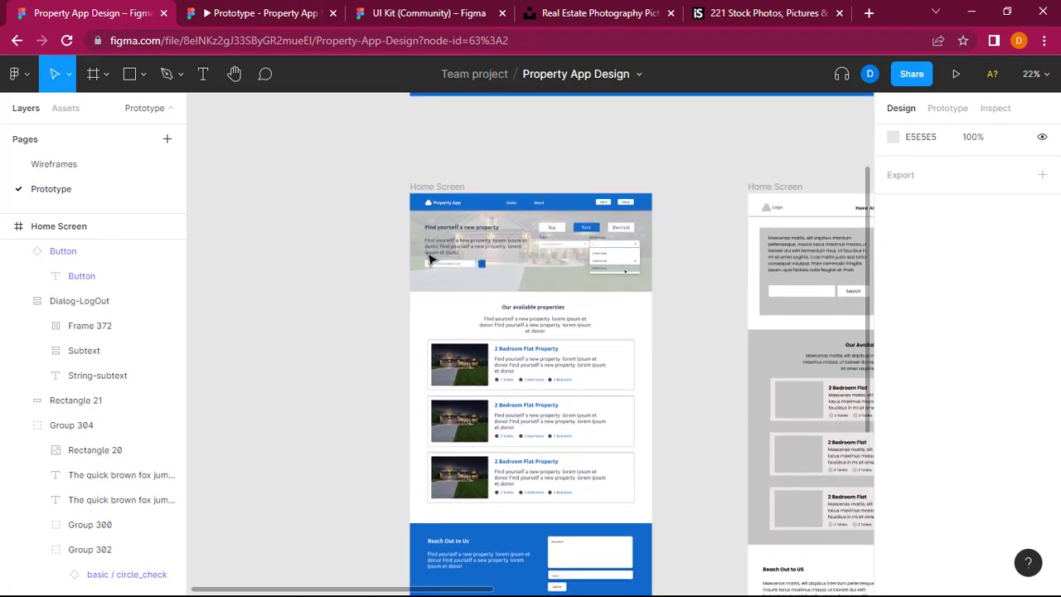
# Step: Shorten the high-fidelity Home Screen frame to 1440 × 2800, leaving only a white strip below the blue contact section
pyautogui.click(426, 186)
pyautogui.scroll(-1, 717, 309)
pyautogui.scroll(-5, 717, 308)
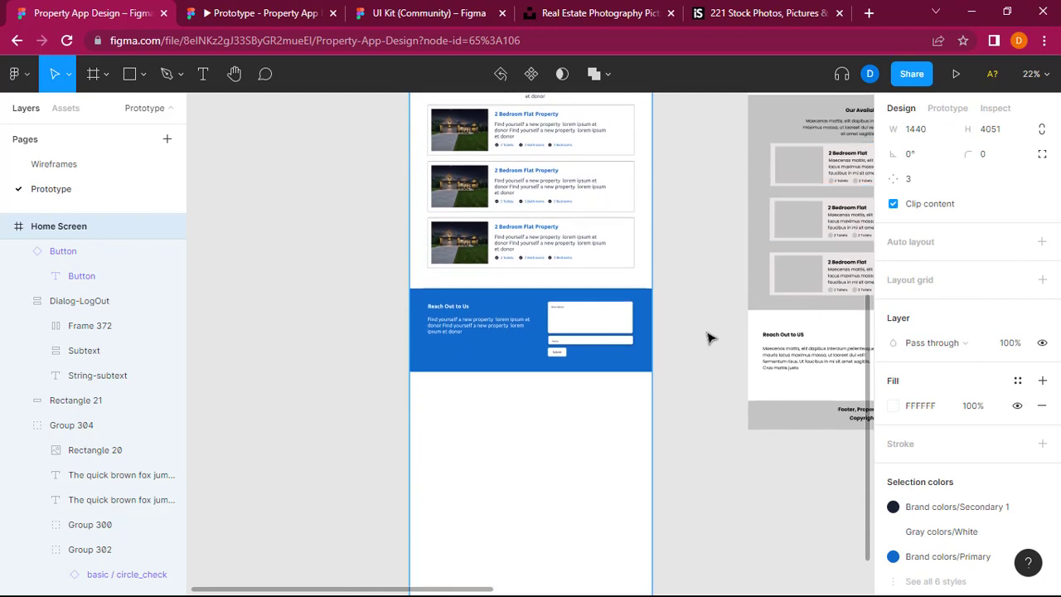
pyautogui.scroll(-2, 709, 337)
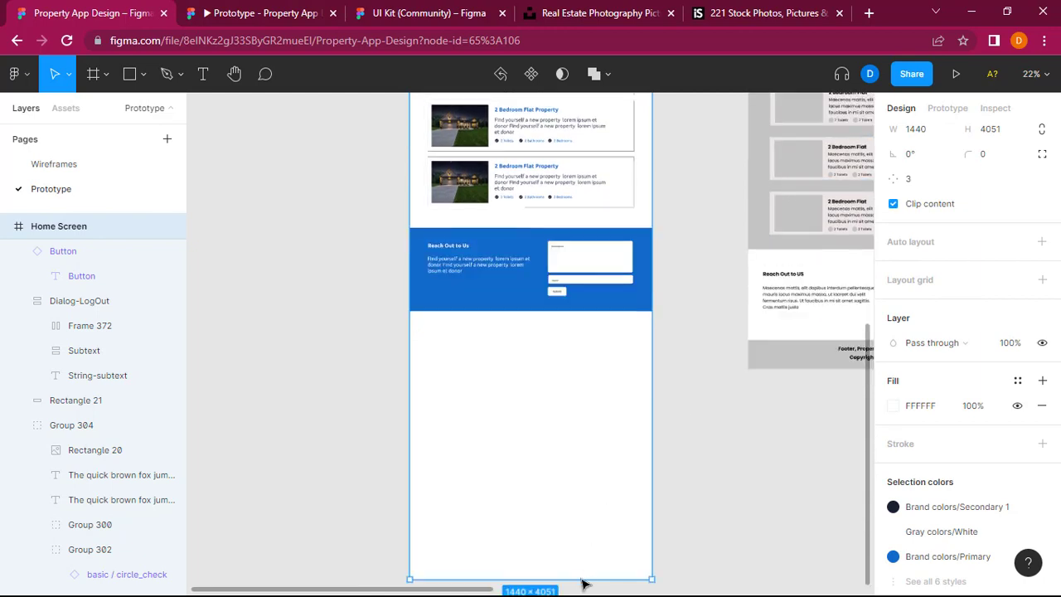
pyautogui.moveTo(585, 577); pyautogui.dragTo(594, 362)
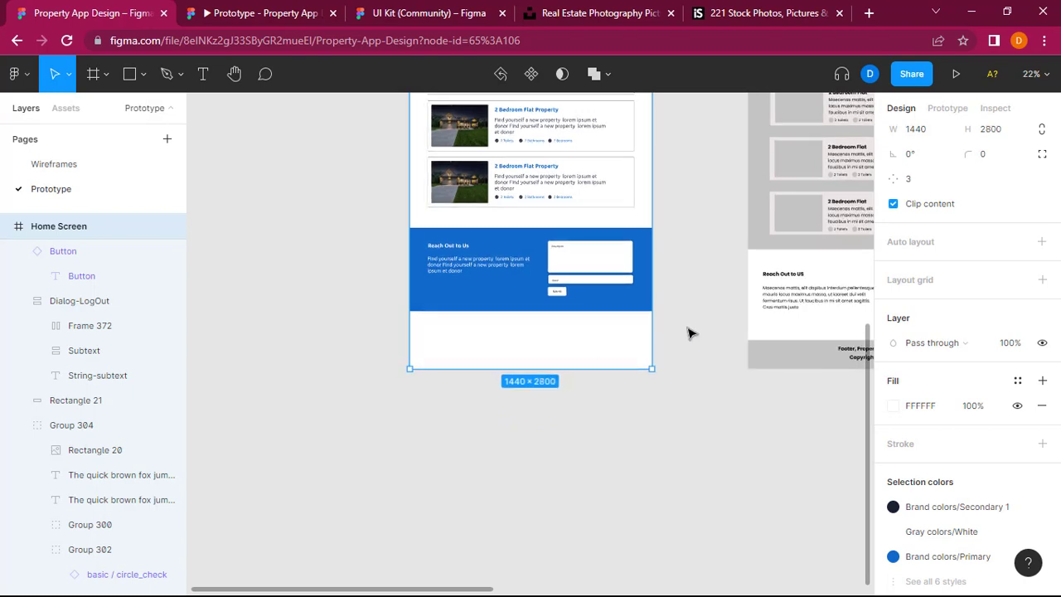
# Step: Review the shortened Home Screen from the menu bar and hero banner to the property cards and contact section
pyautogui.scroll(10, 687, 333)
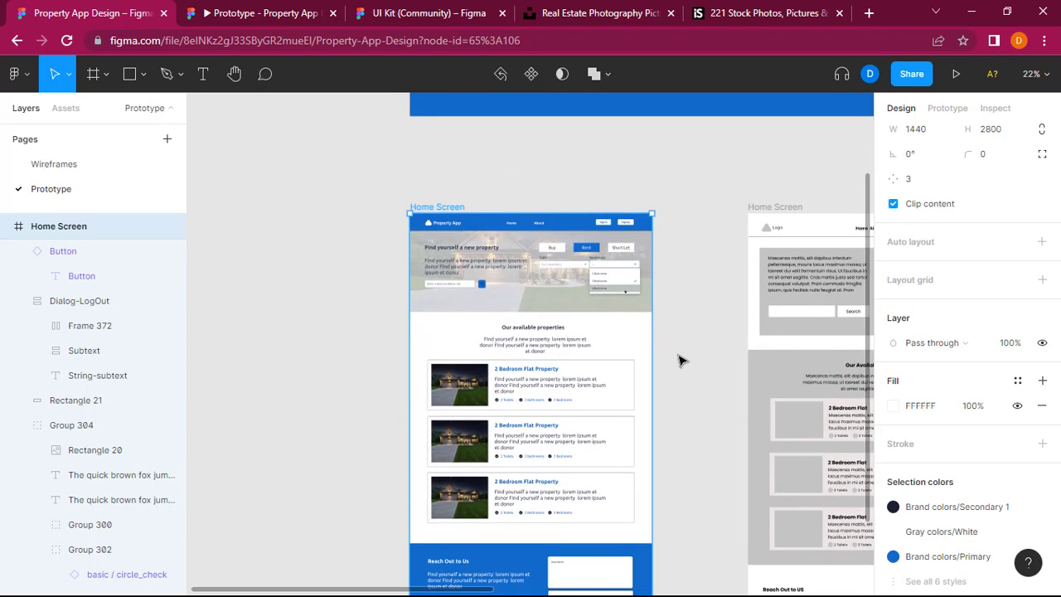
pyautogui.scroll(-3, 678, 360)
pyautogui.click(678, 359)
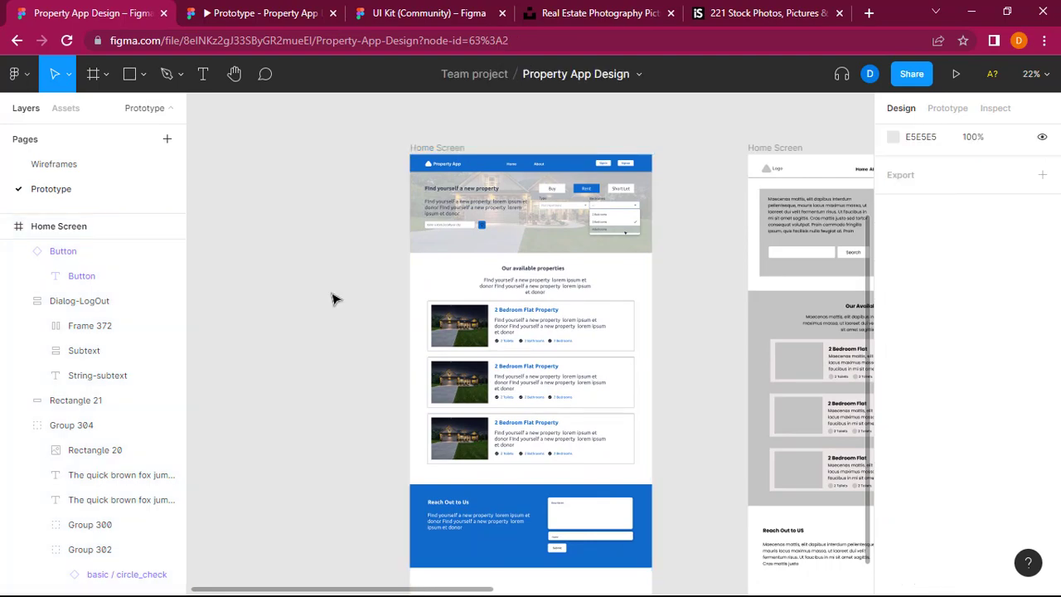
pyautogui.scroll(2, 277, 291)
pyautogui.hscroll(3, 528, 346)
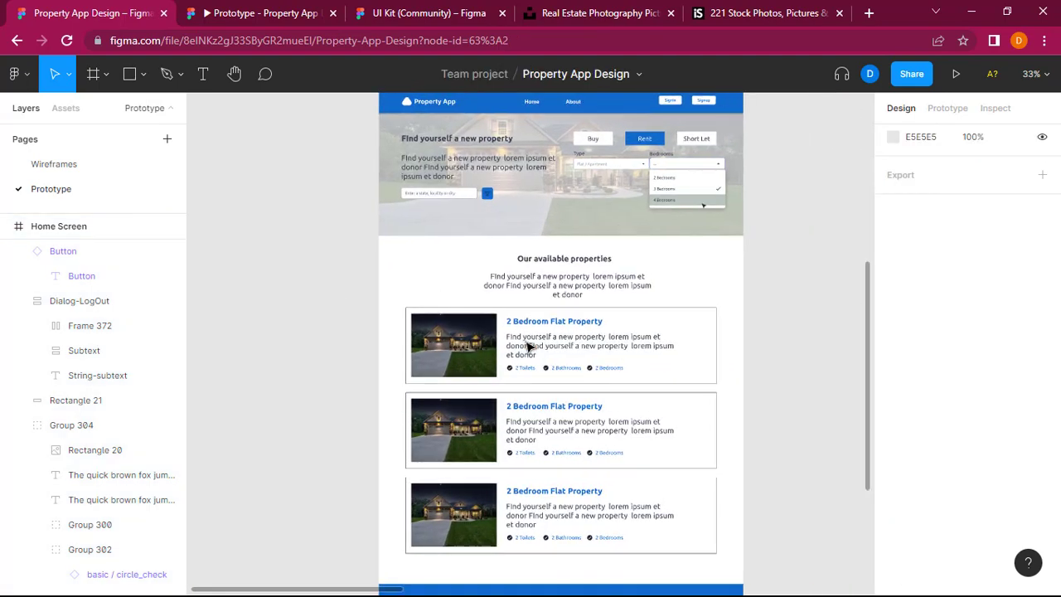
pyautogui.scroll(2, 528, 347)
pyautogui.scroll(1, 527, 346)
pyautogui.scroll(1, 528, 346)
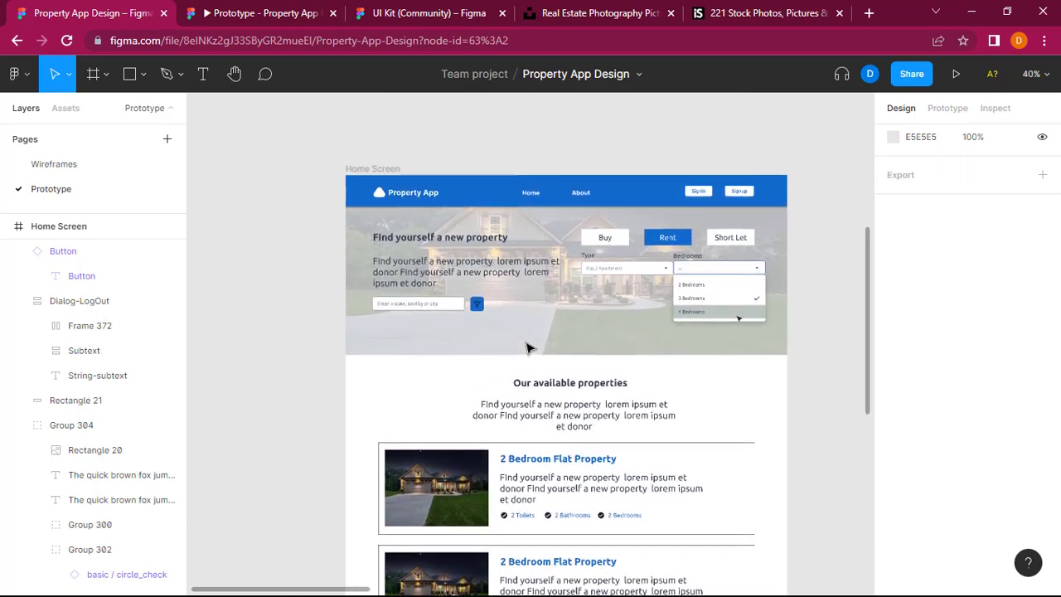
pyautogui.scroll(-3, 528, 346)
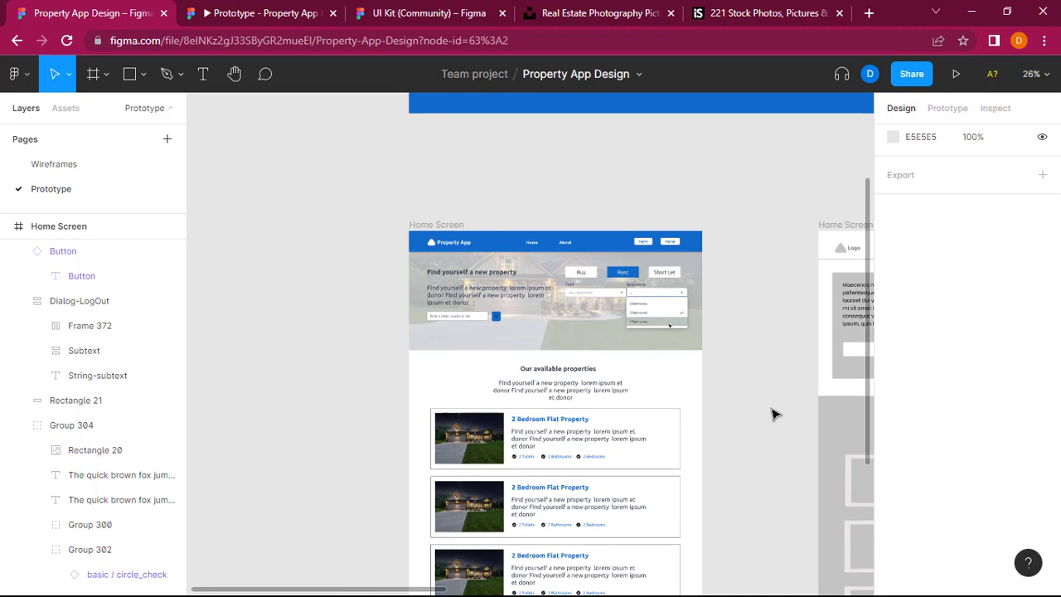
pyautogui.scroll(-1, 770, 415)
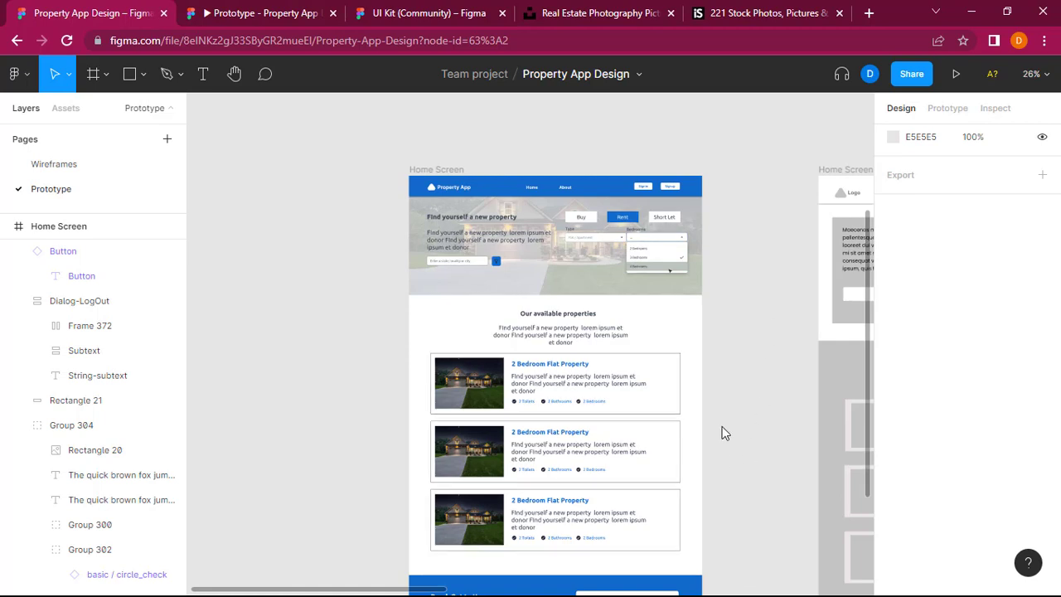
pyautogui.press('super')
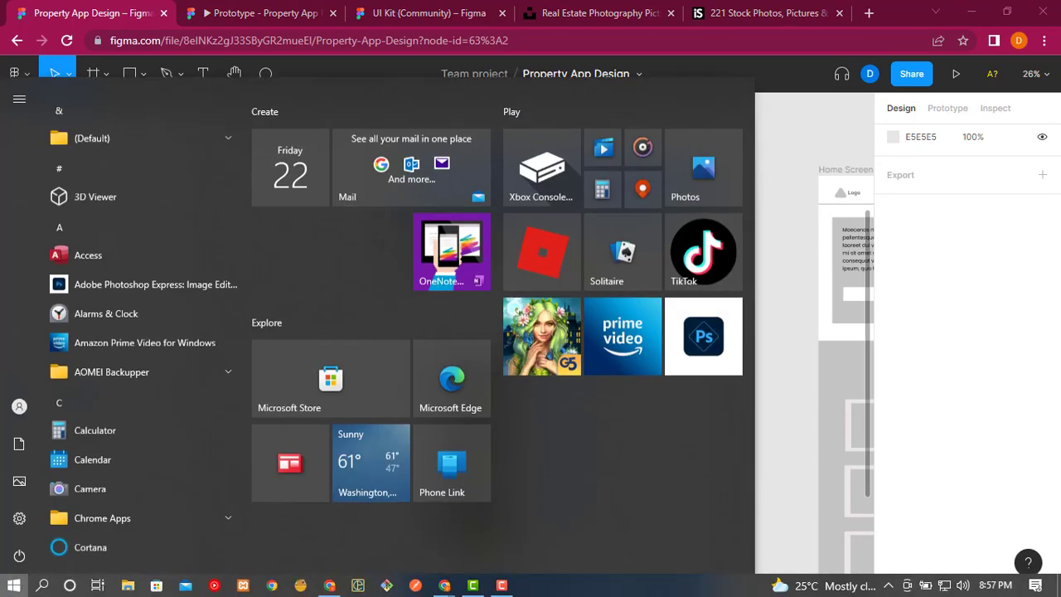